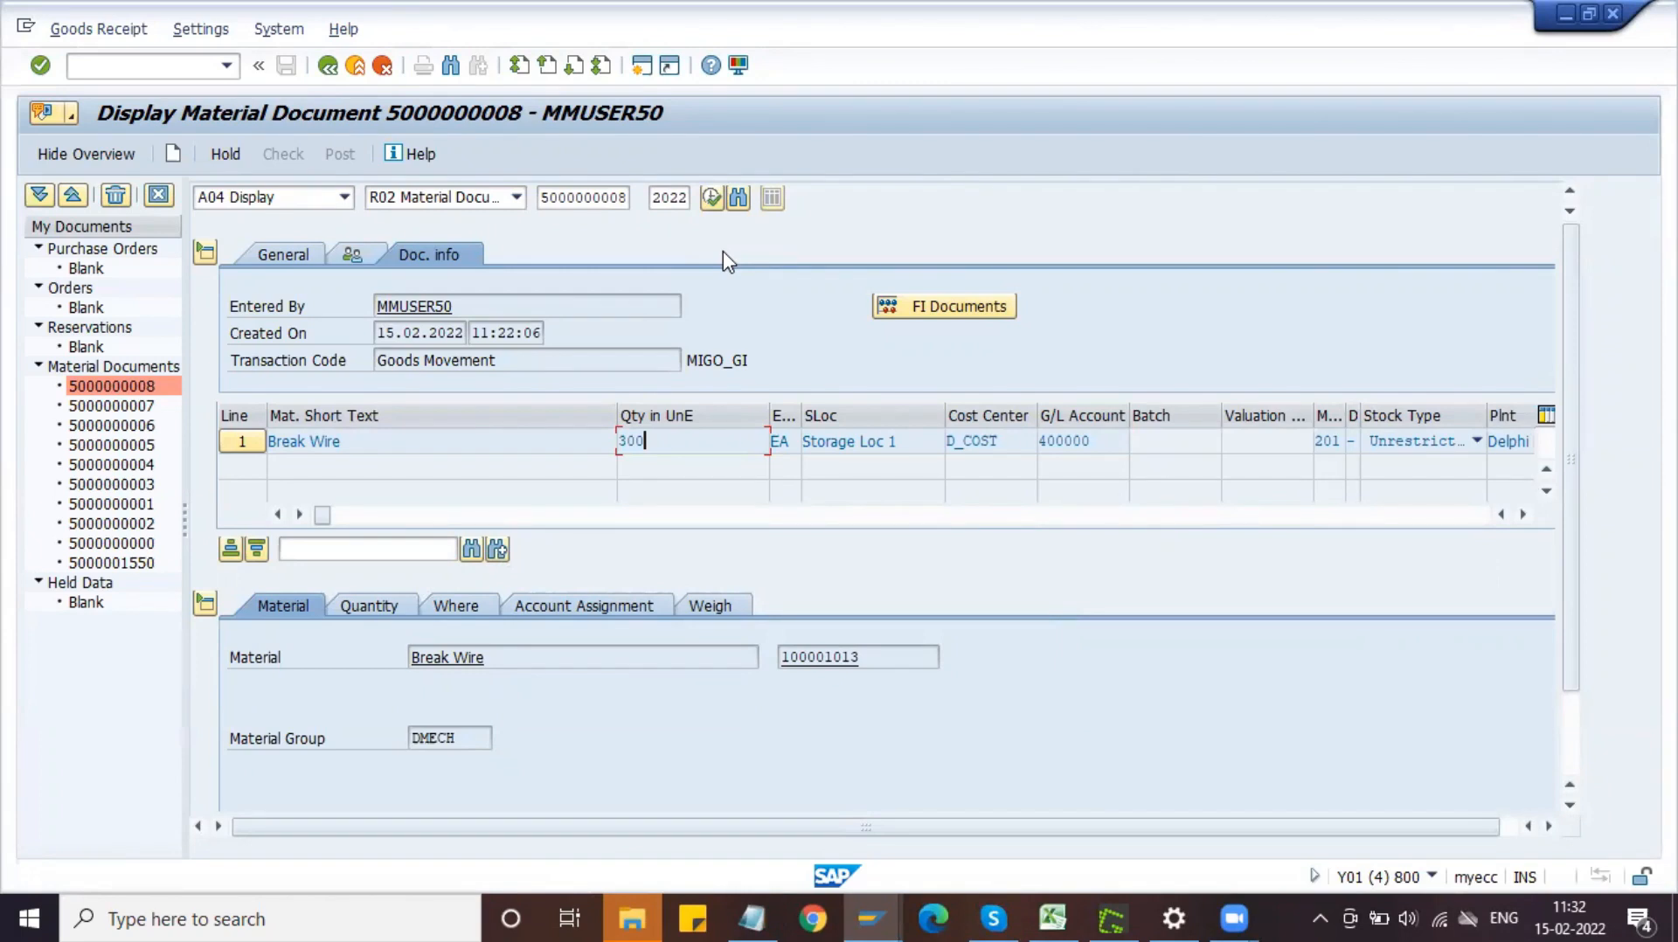
# - Leave the material document display and open the SAP Reference IMG through transaction spro
pyautogui.click(108, 64)
pyautogui.write('/n')
pyautogui.press('Return')
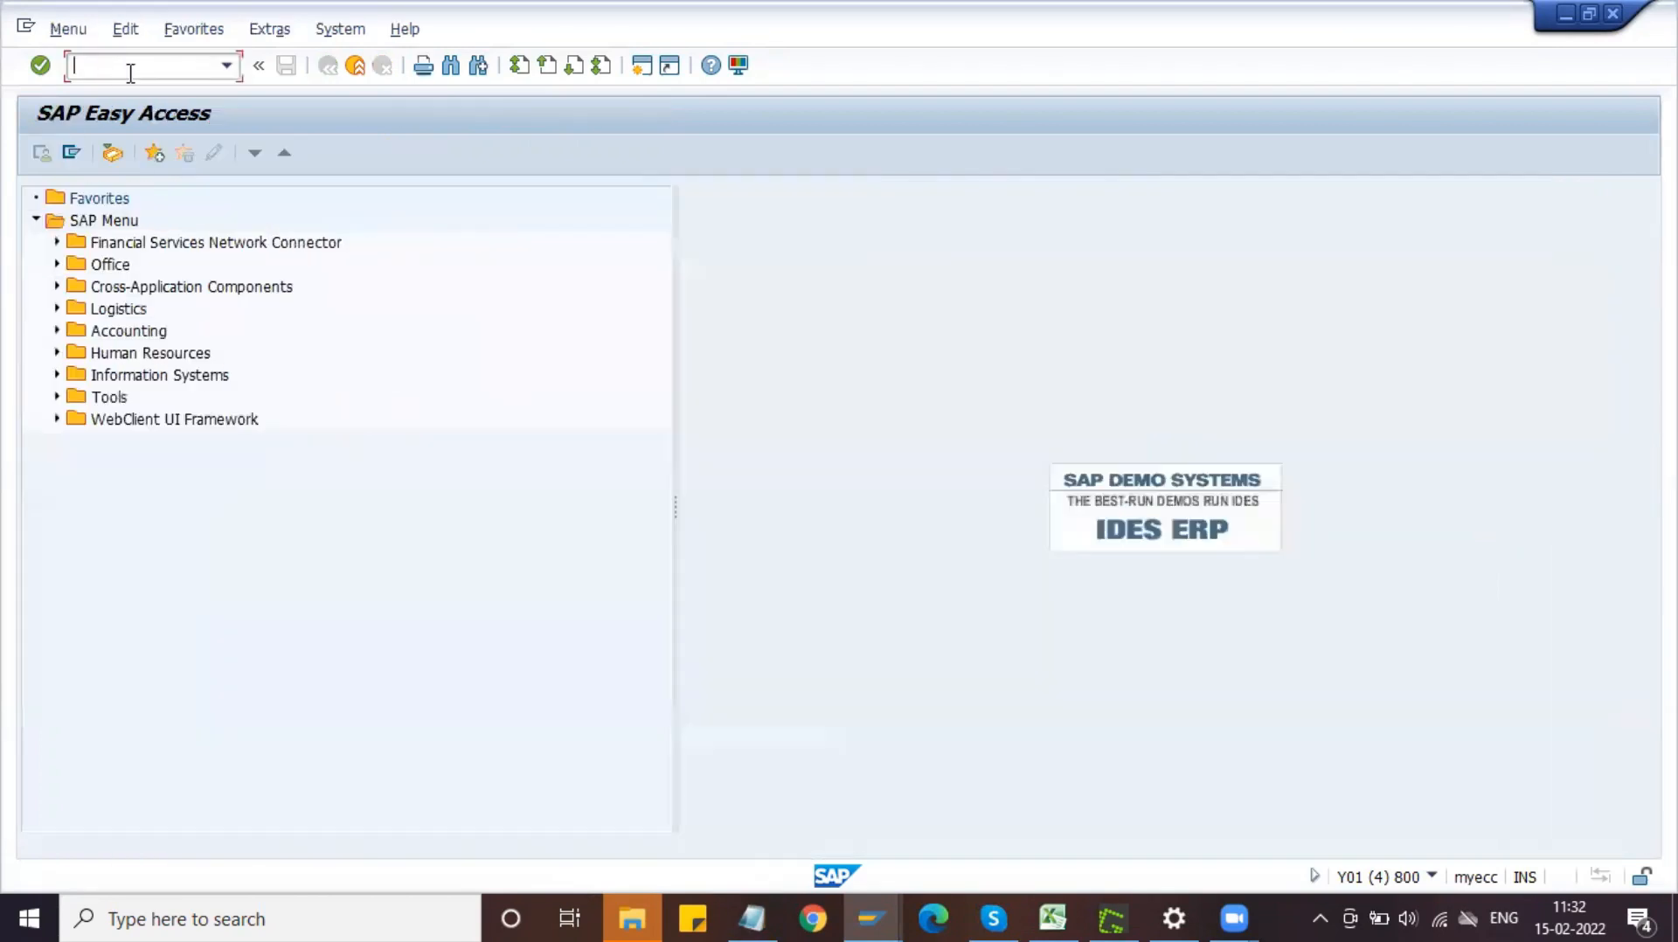
pyautogui.write('spro')
pyautogui.press('Return')
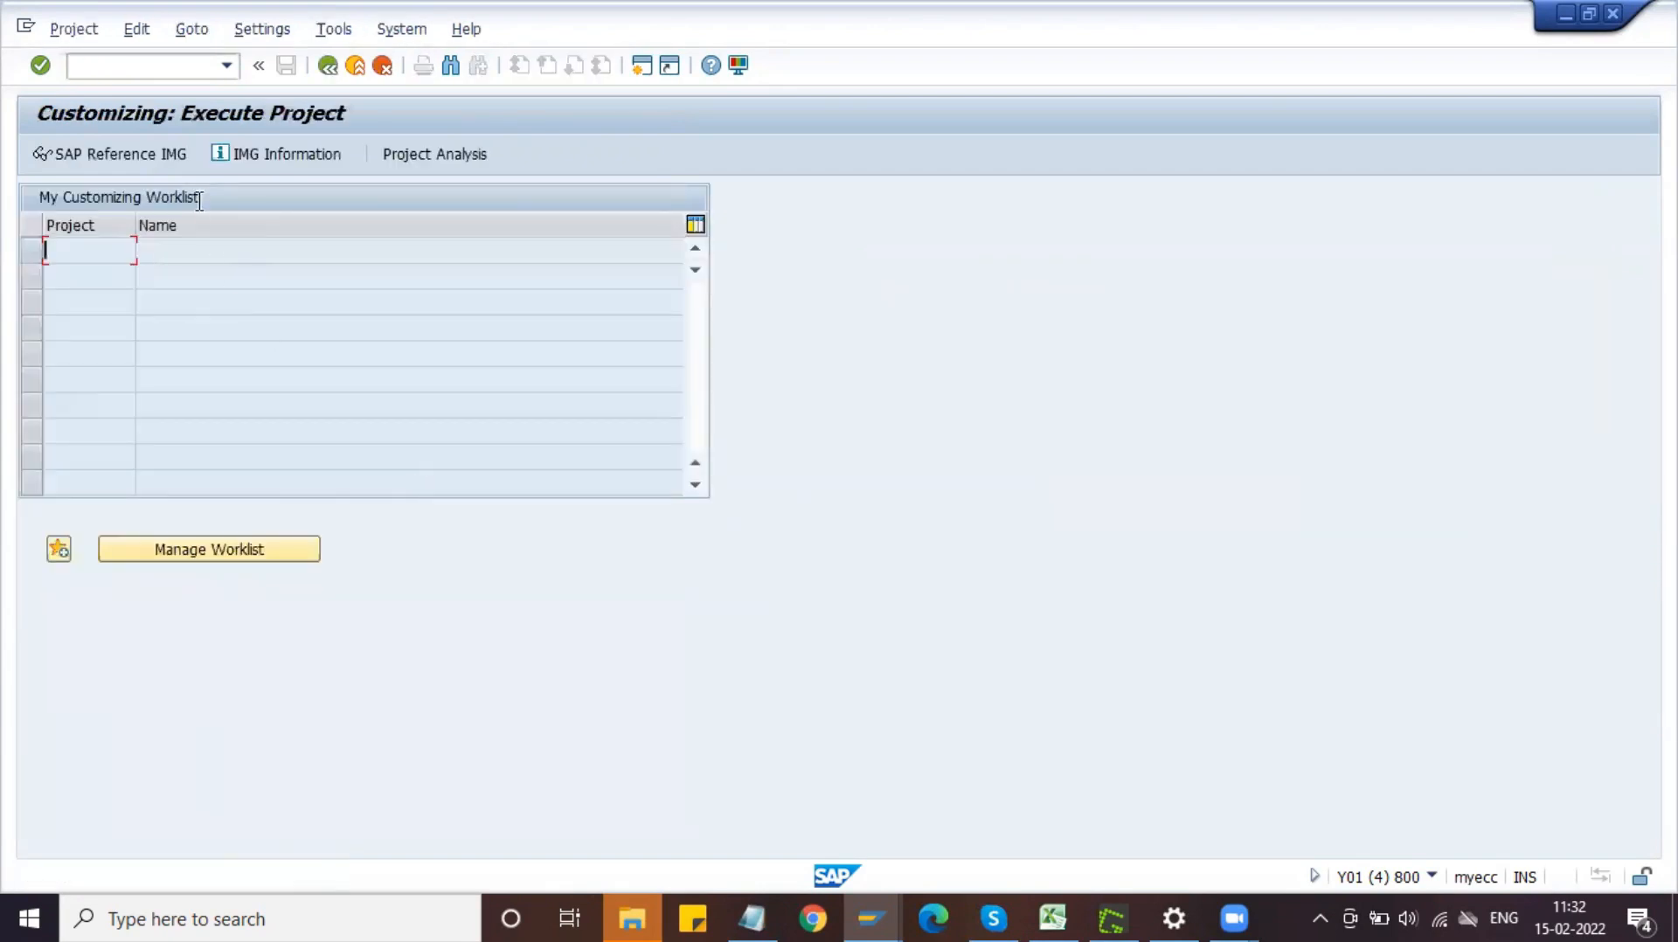
pyautogui.click(160, 161)
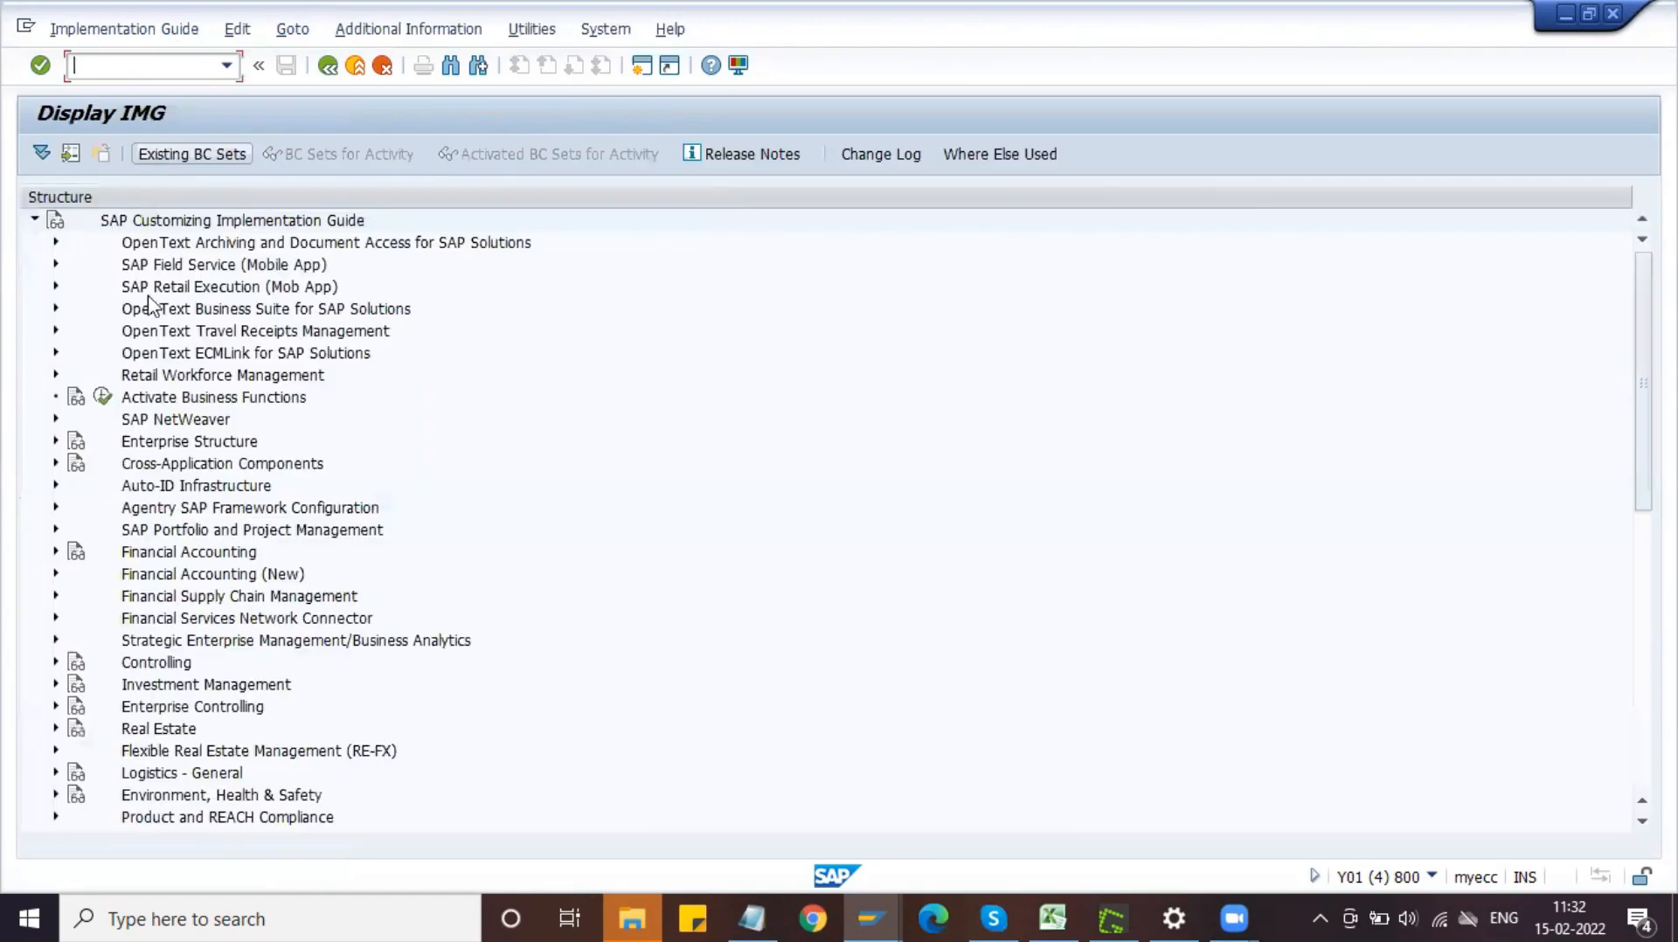
# - Expand Materials Management and its Logistics Invoice Verification node in the implementation guide
pyautogui.scroll(-2, 122, 487)
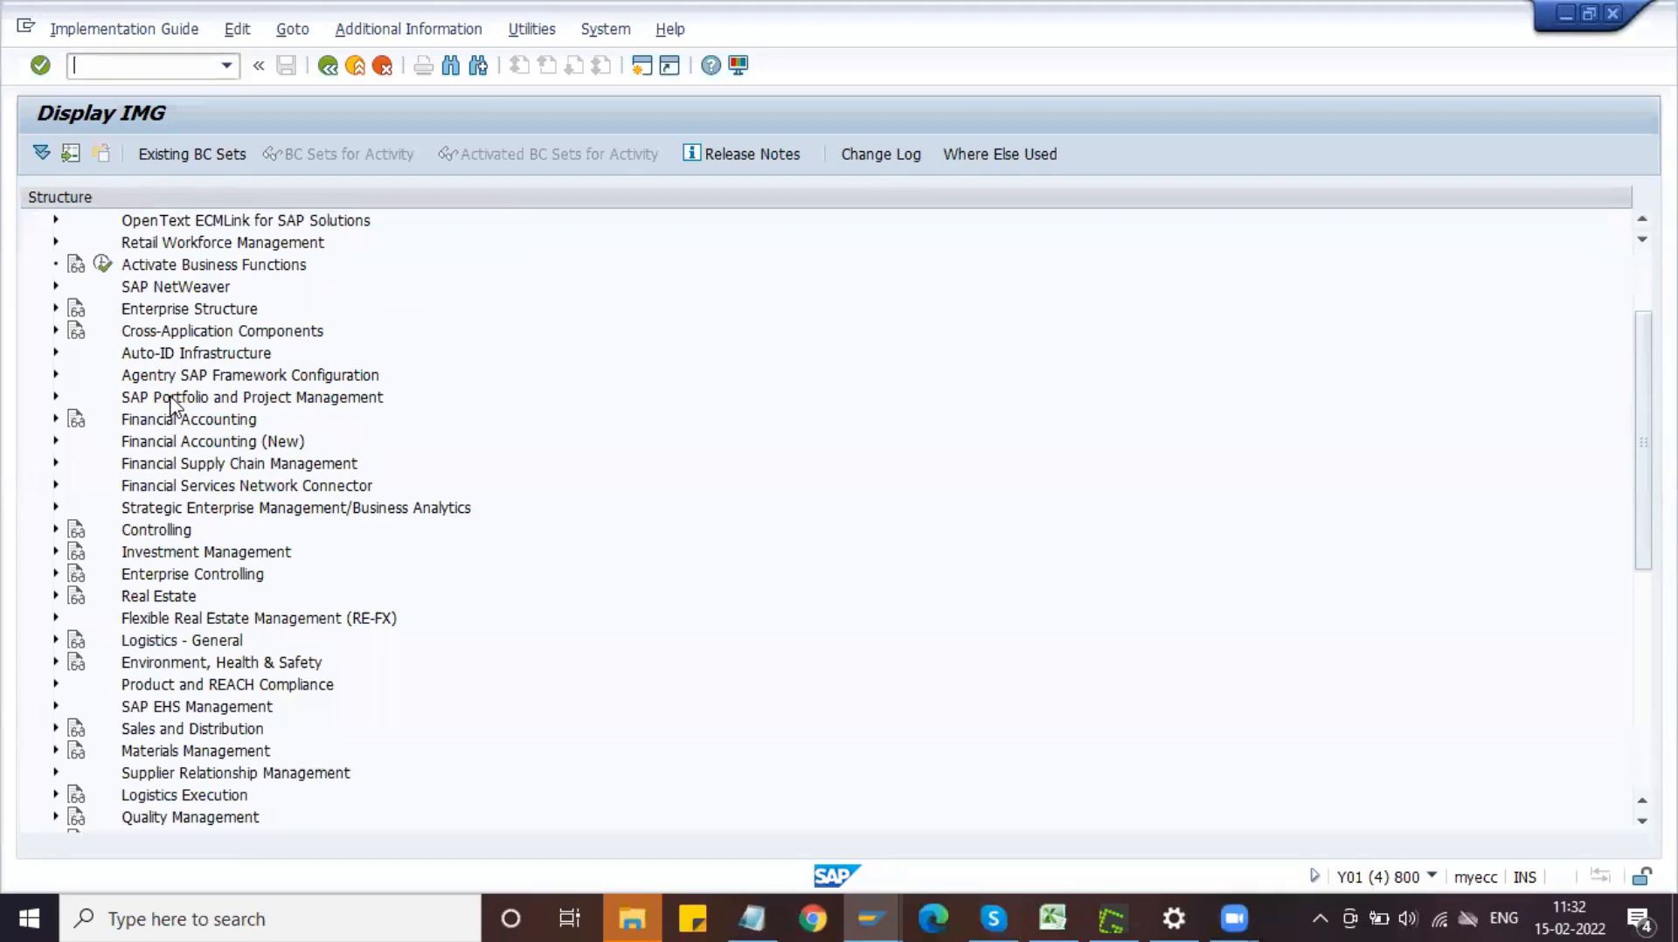
pyautogui.scroll(-2, 177, 531)
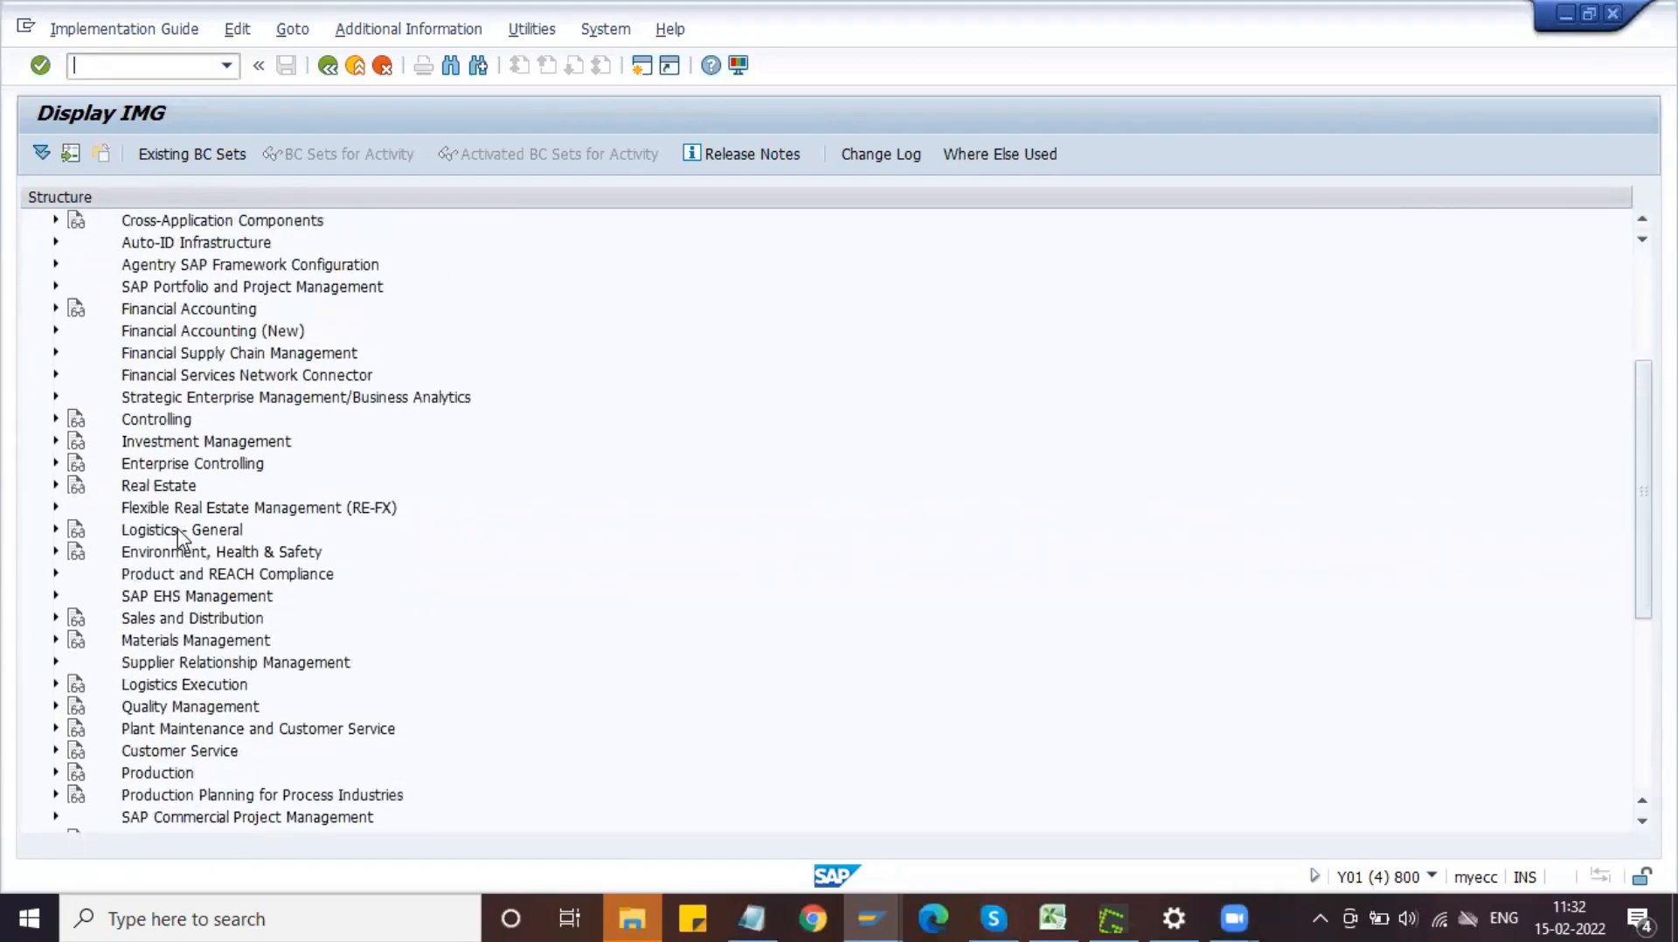
pyautogui.click(55, 640)
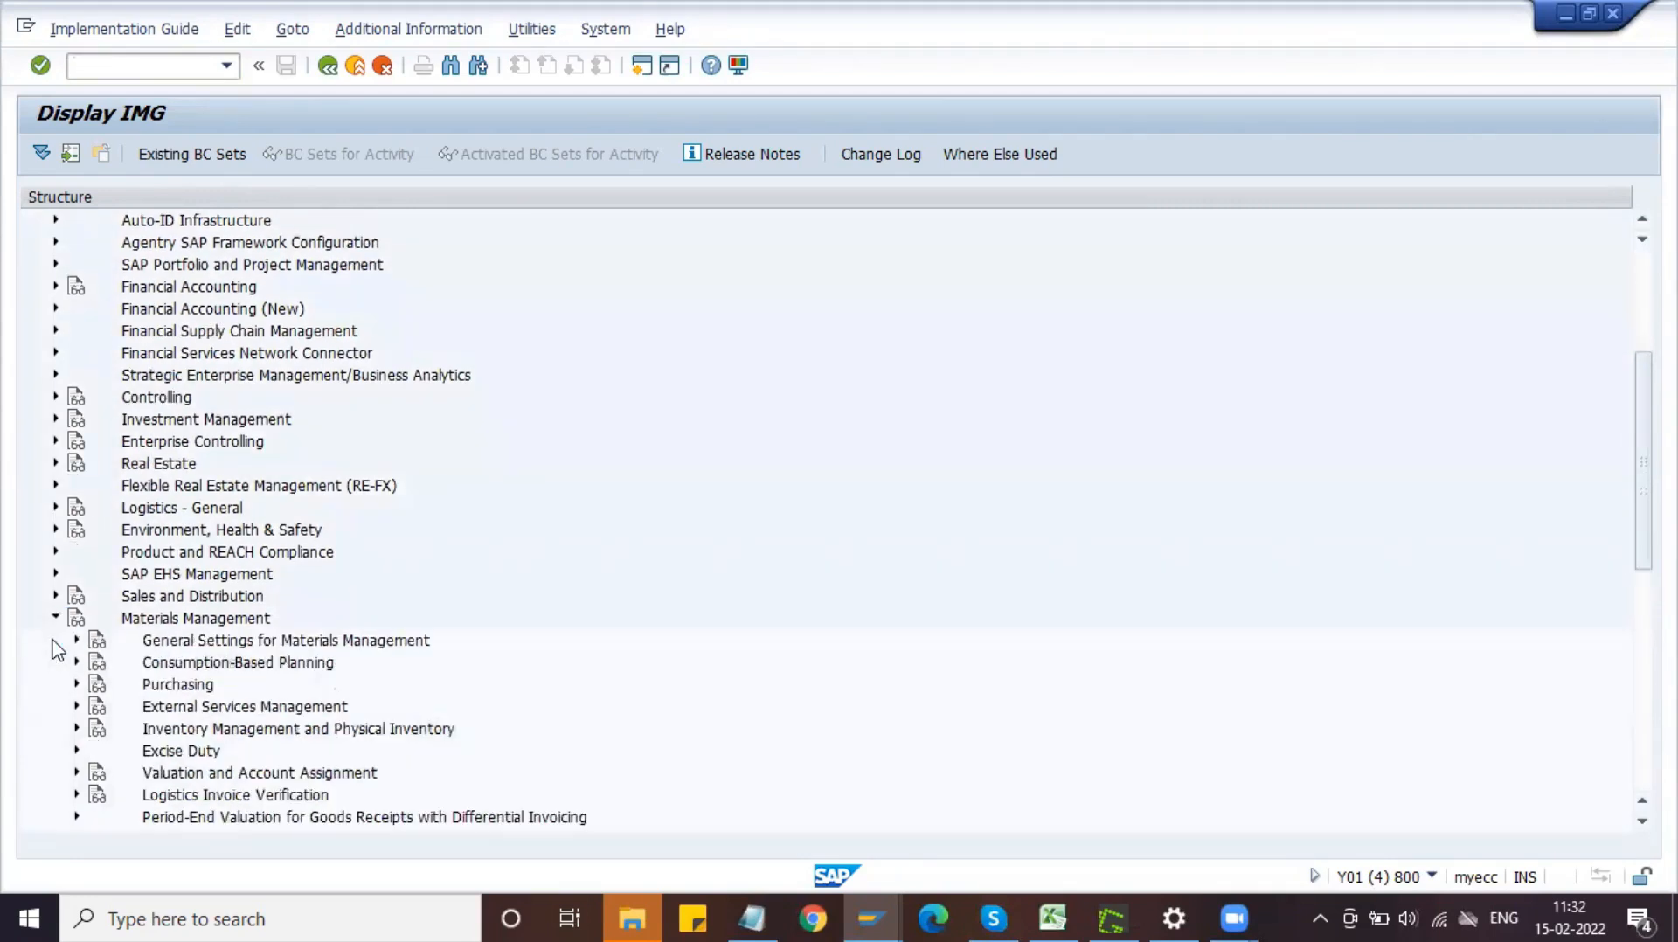
pyautogui.scroll(-2, 151, 677)
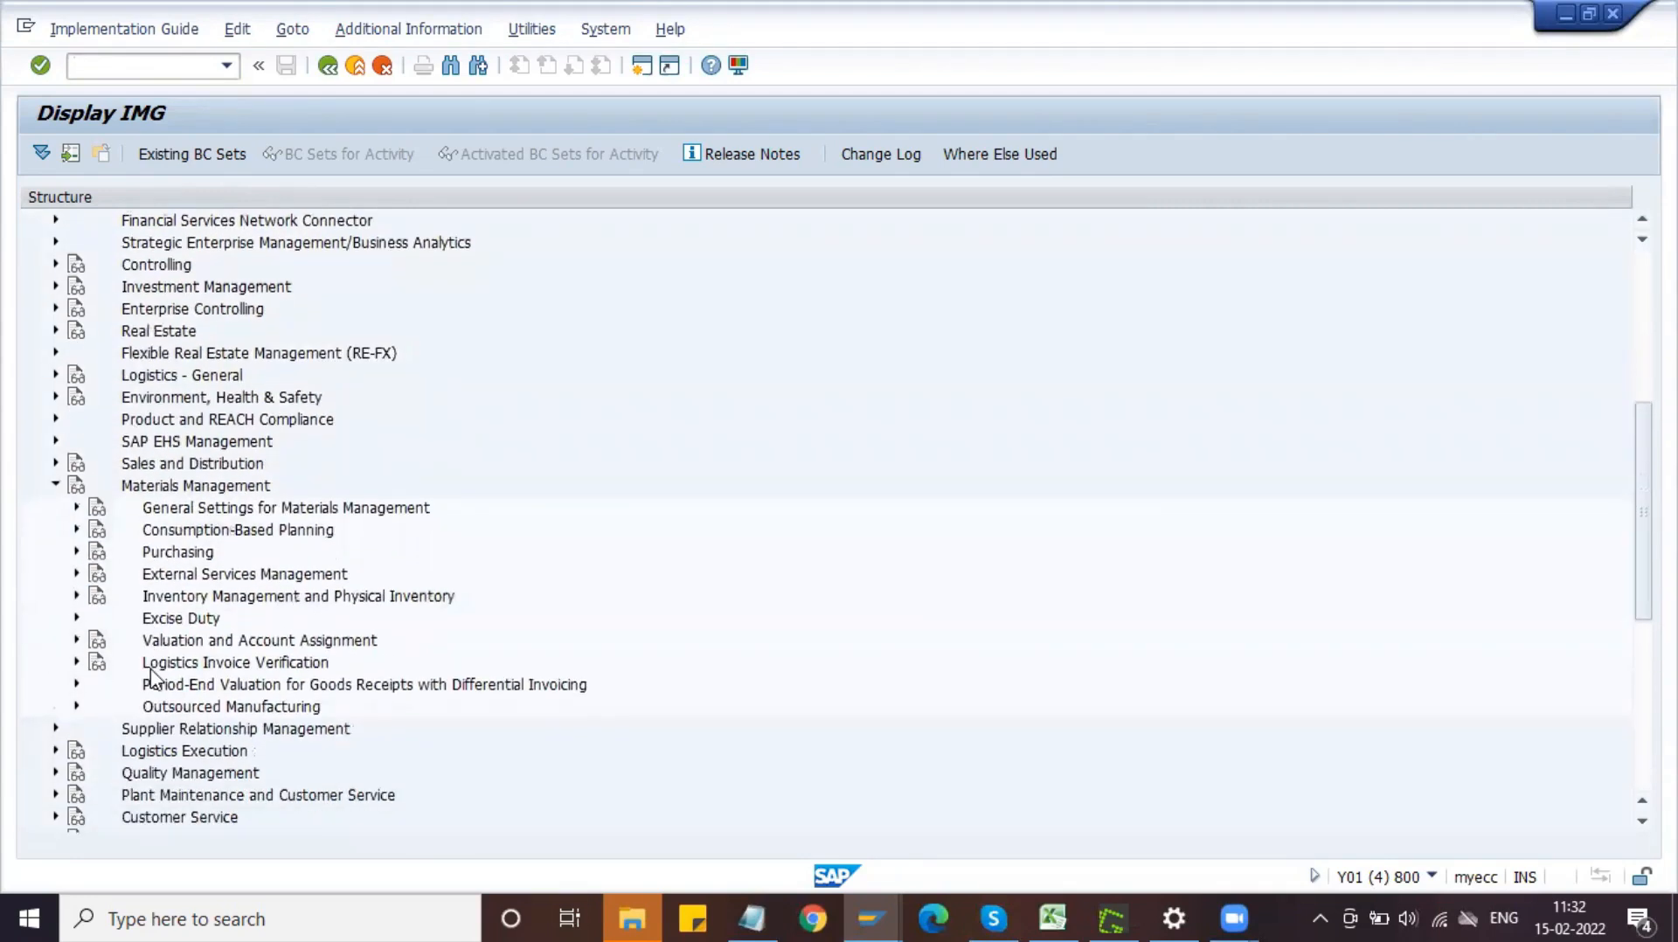
pyautogui.scroll(-2, 207, 657)
pyautogui.click(179, 532)
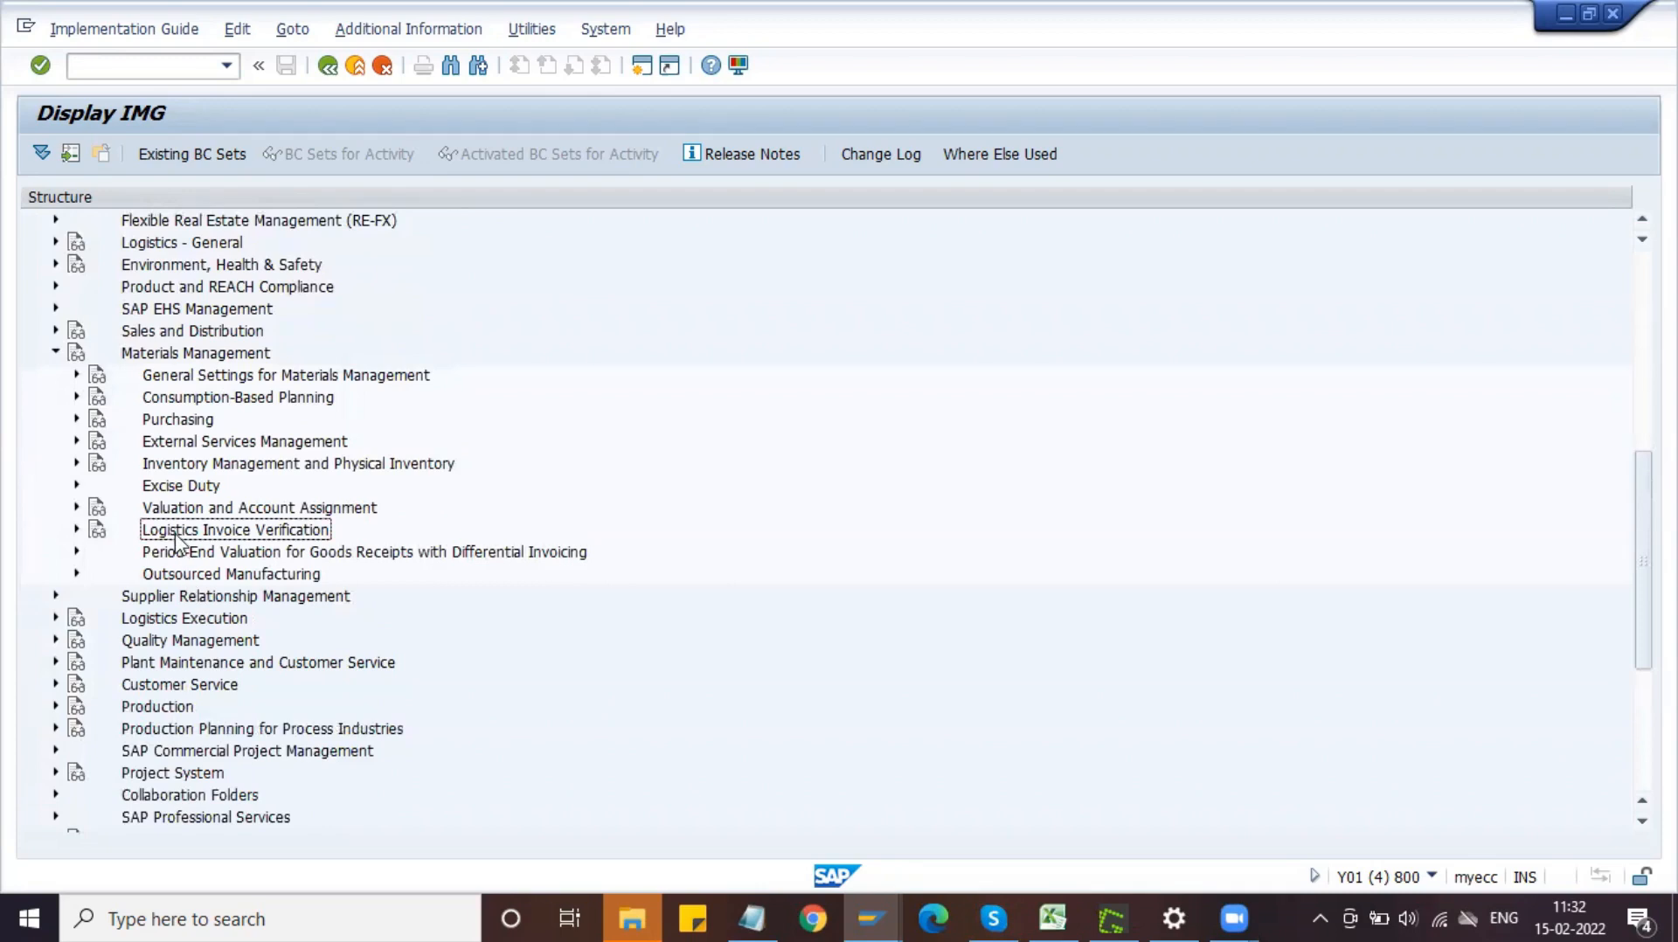
pyautogui.click(76, 530)
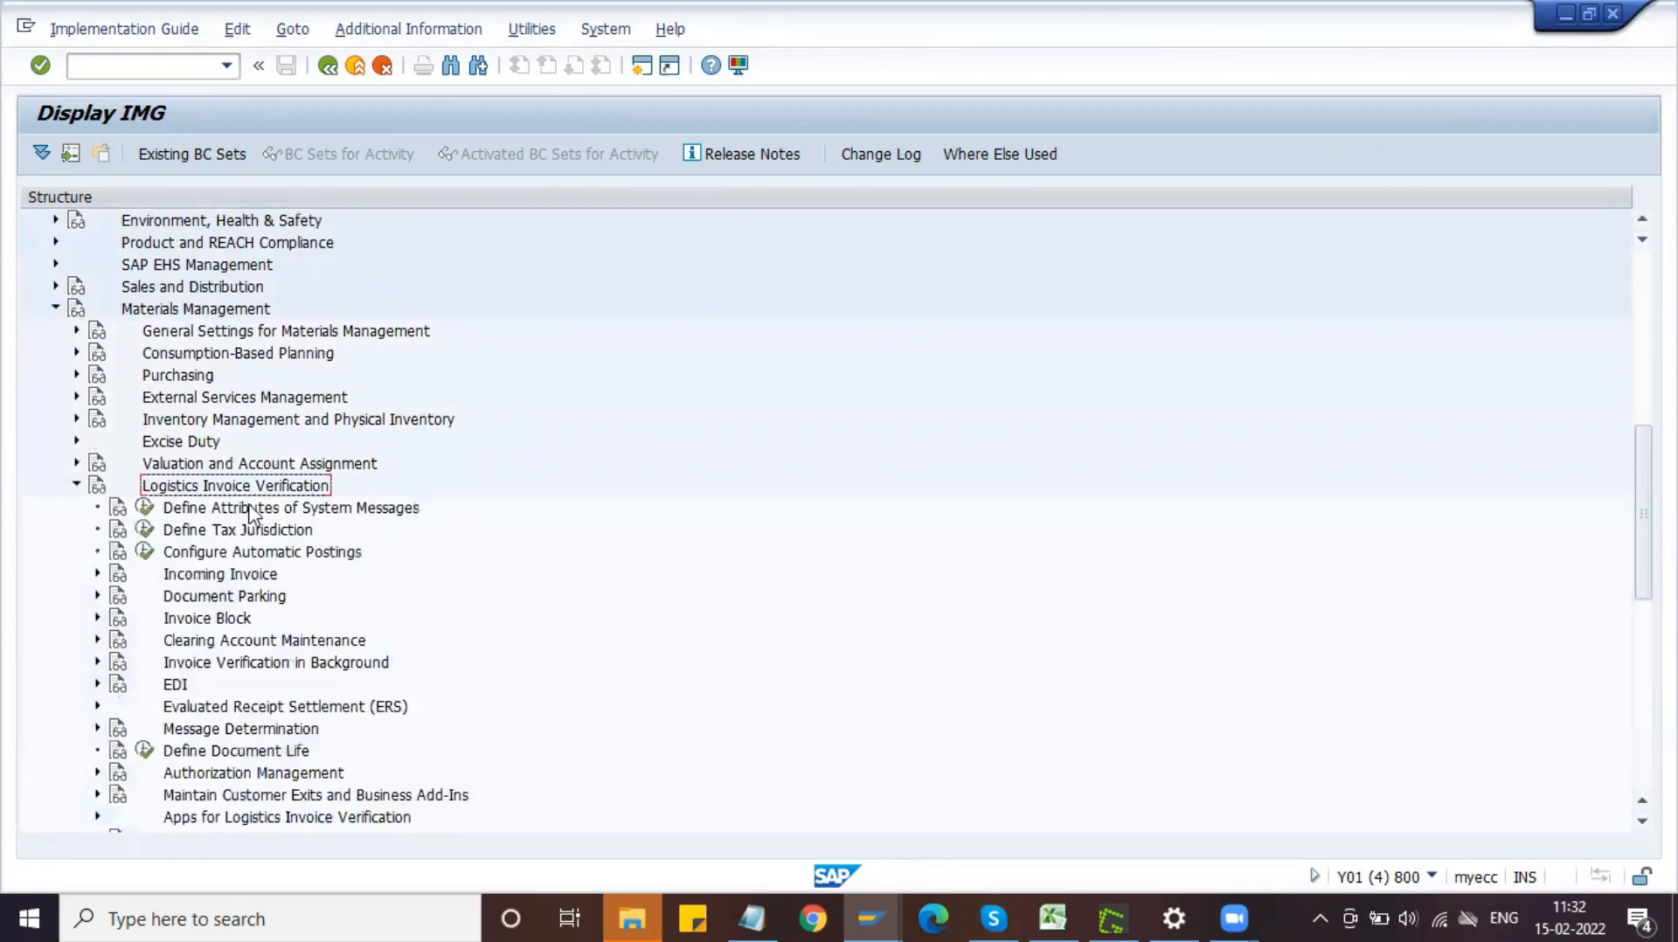
# - Under Incoming Invoice, expand Number Assignment and open the activity Maintain Number Assignments for Accounting Documents
pyautogui.scroll(-2, 251, 511)
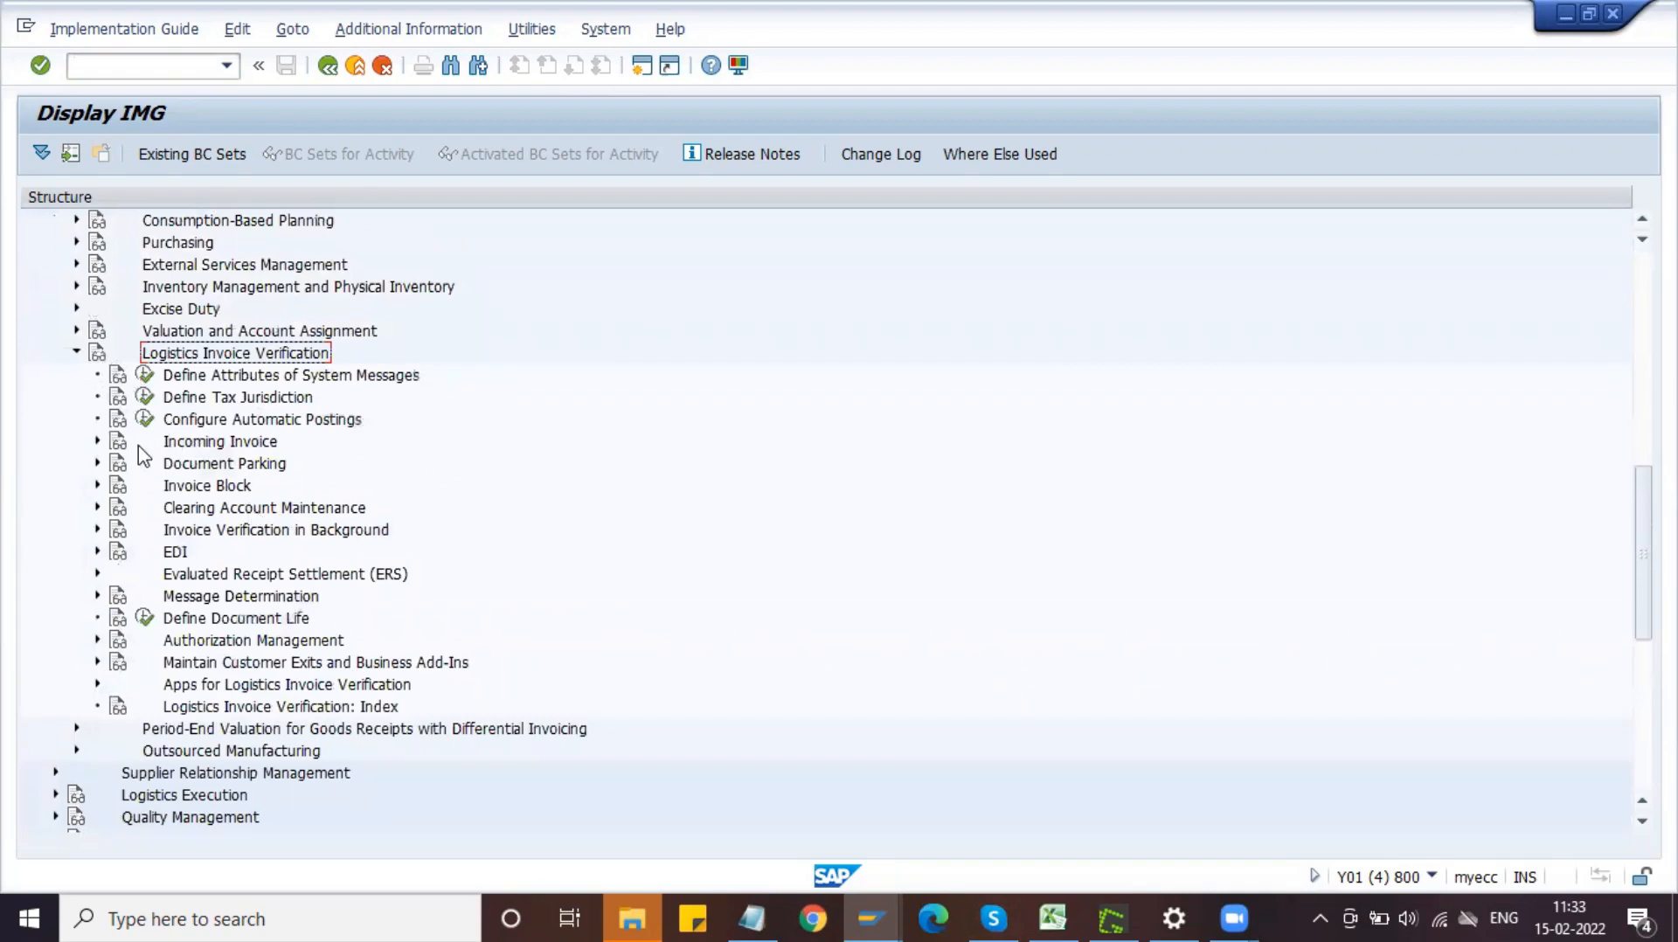
pyautogui.click(96, 442)
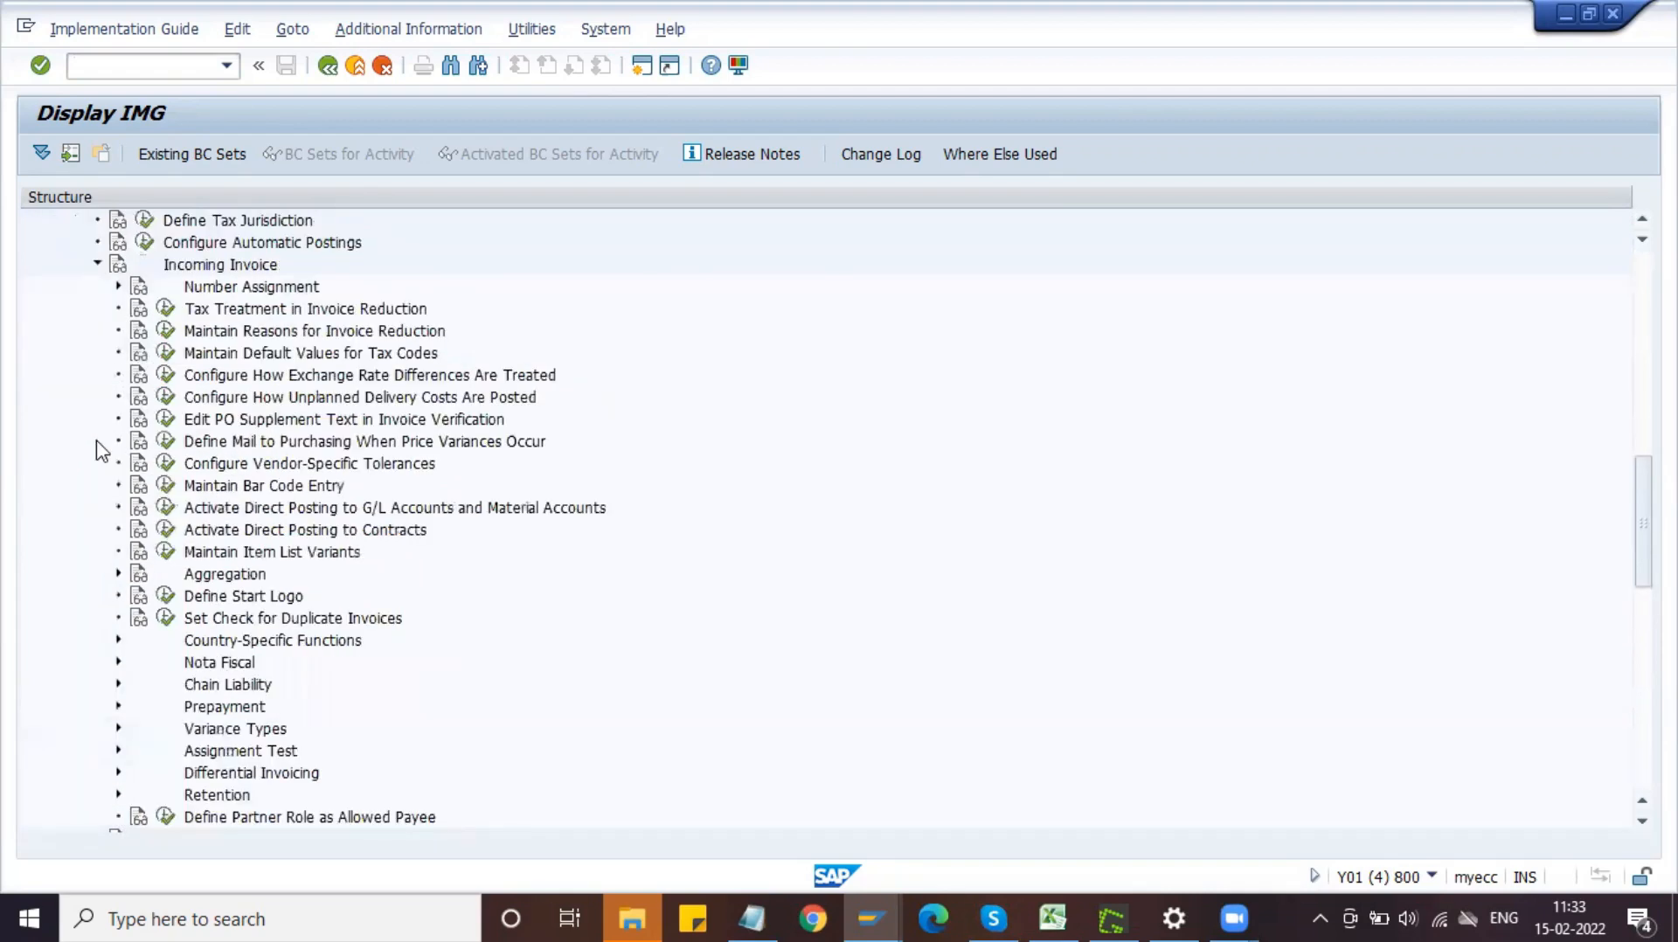
pyautogui.click(119, 286)
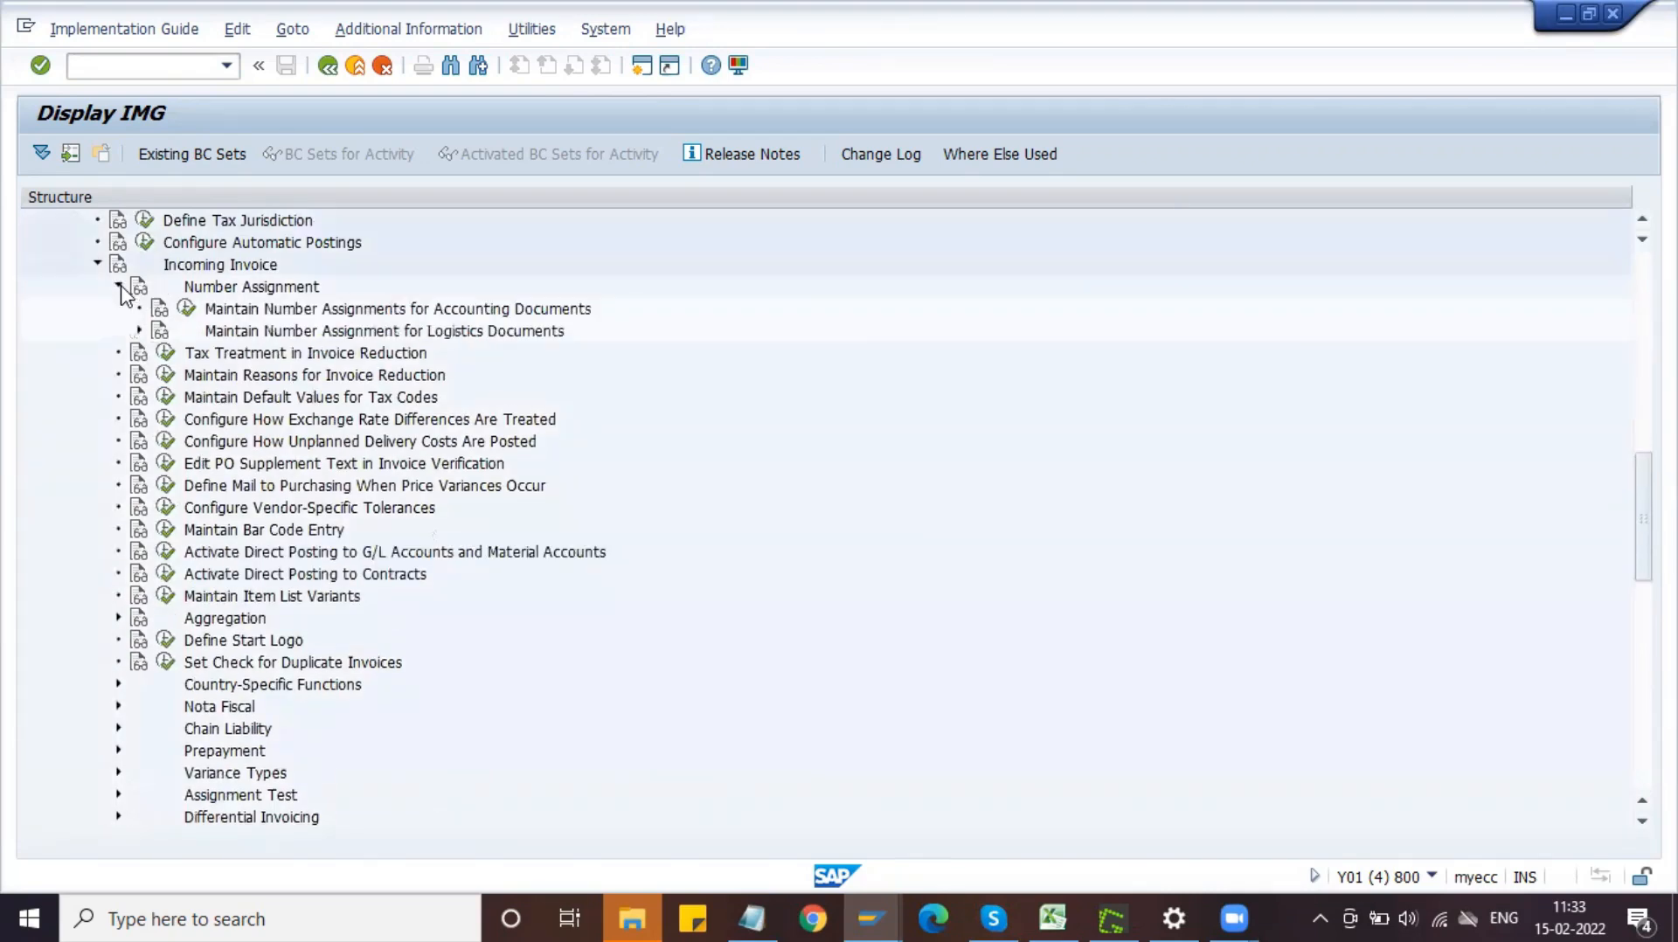
pyautogui.click(249, 317)
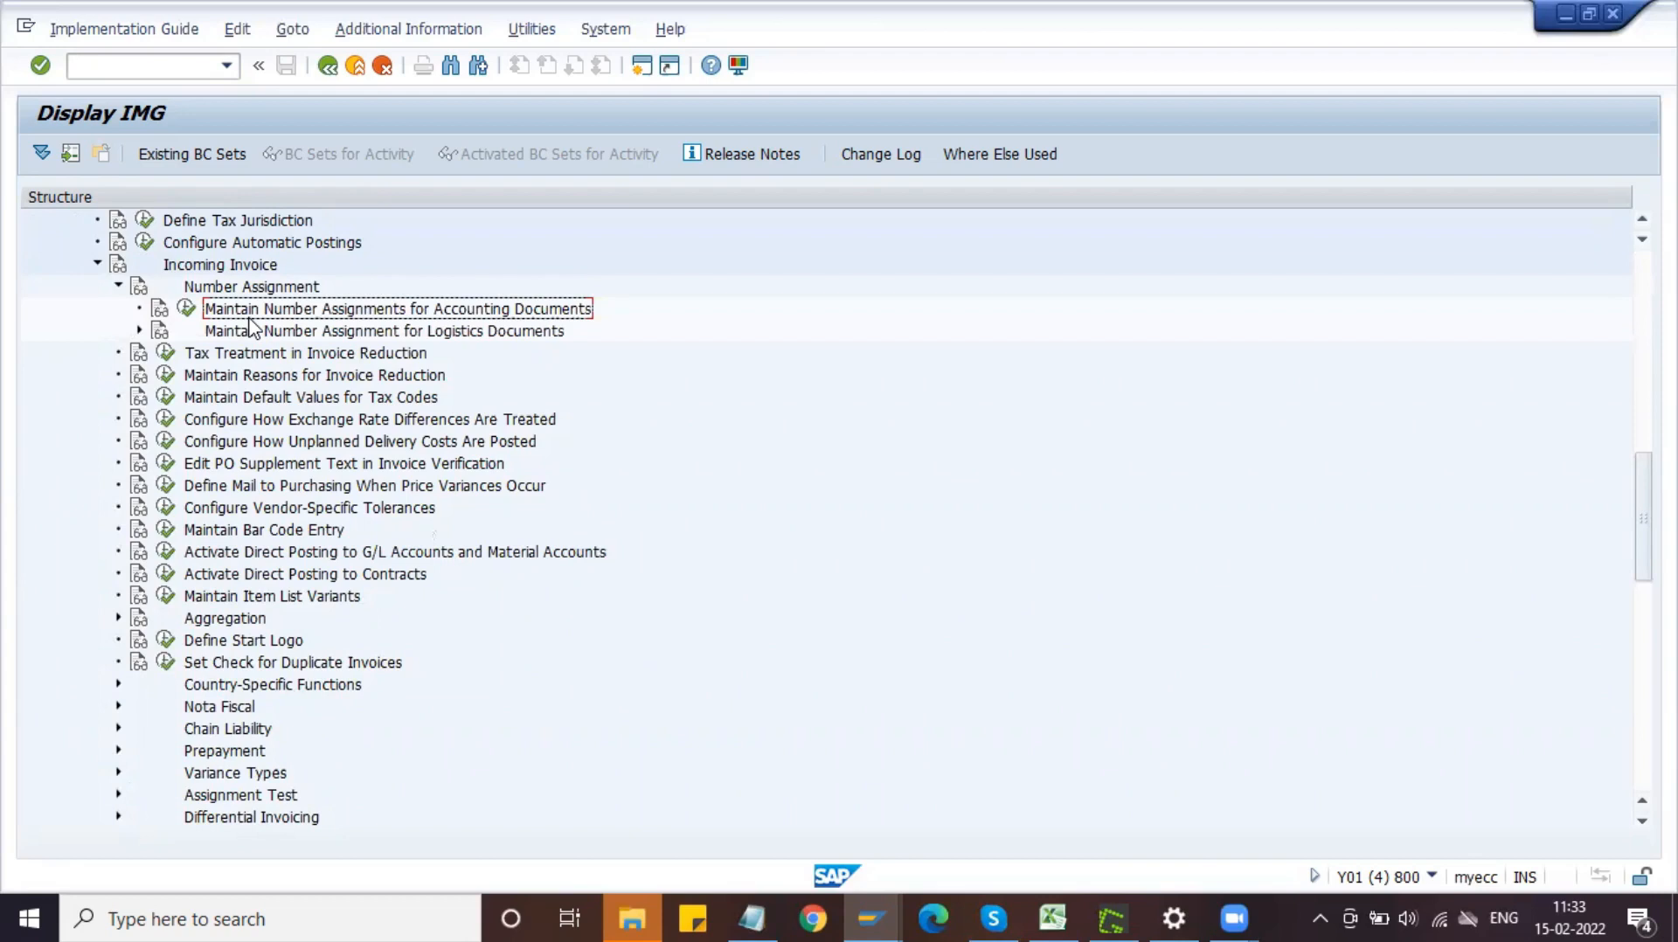
pyautogui.click(185, 310)
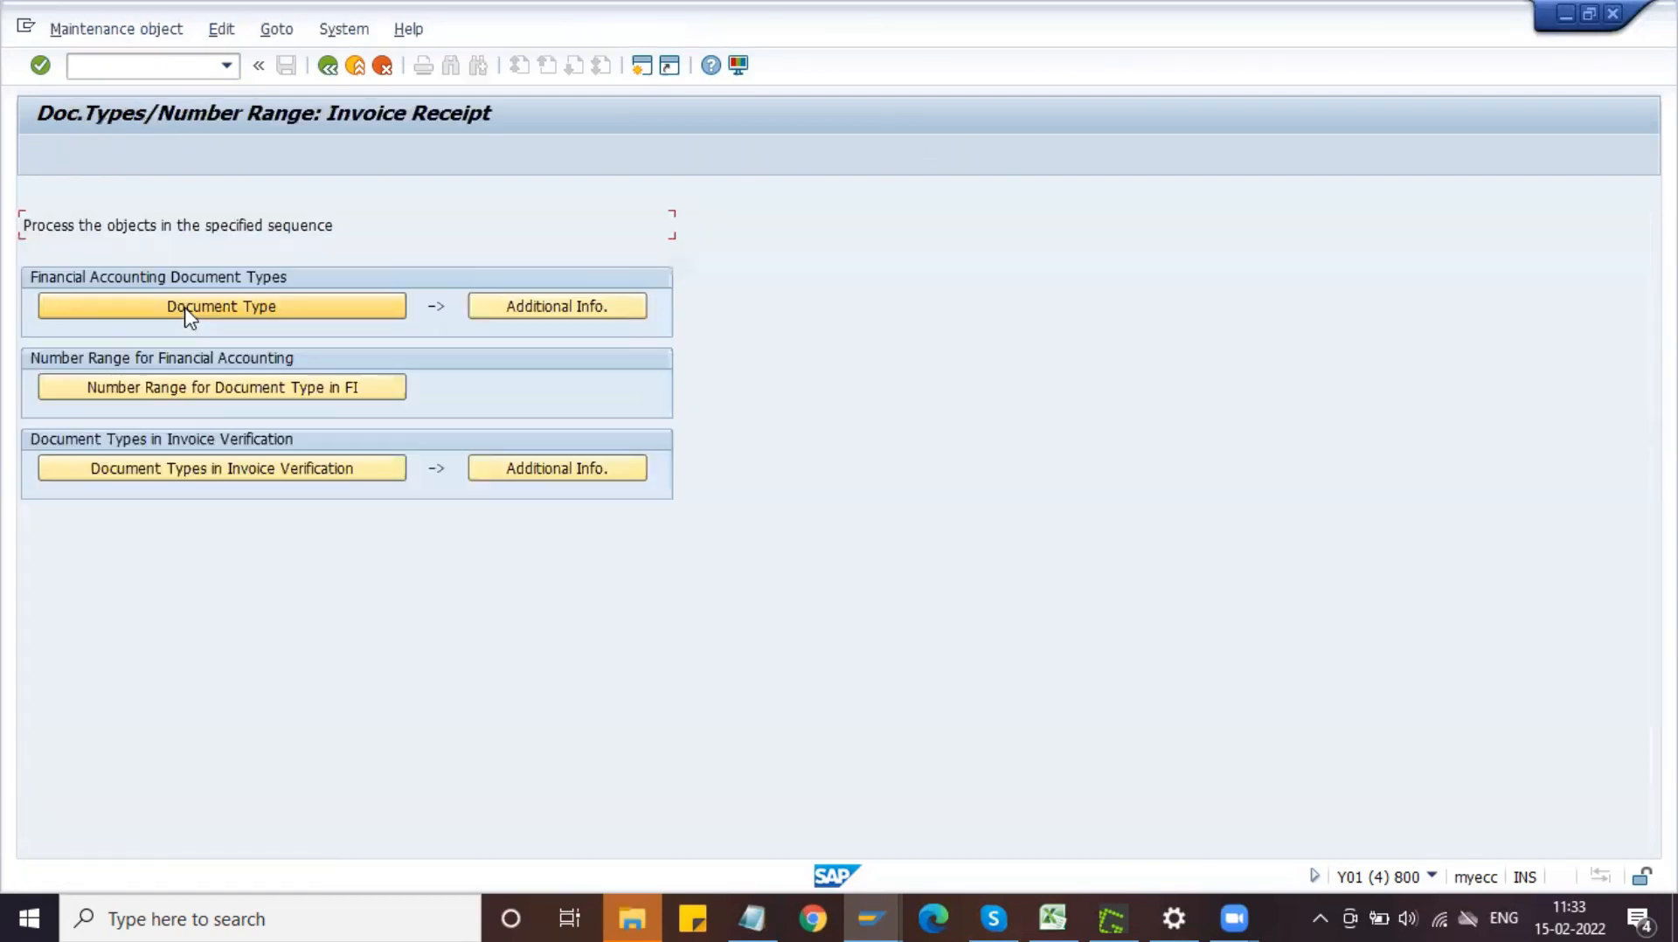
# - Open the financial accounting document types, position the list at RE, and display the details of the RE Gross inv. receipt entry
pyautogui.click(235, 310)
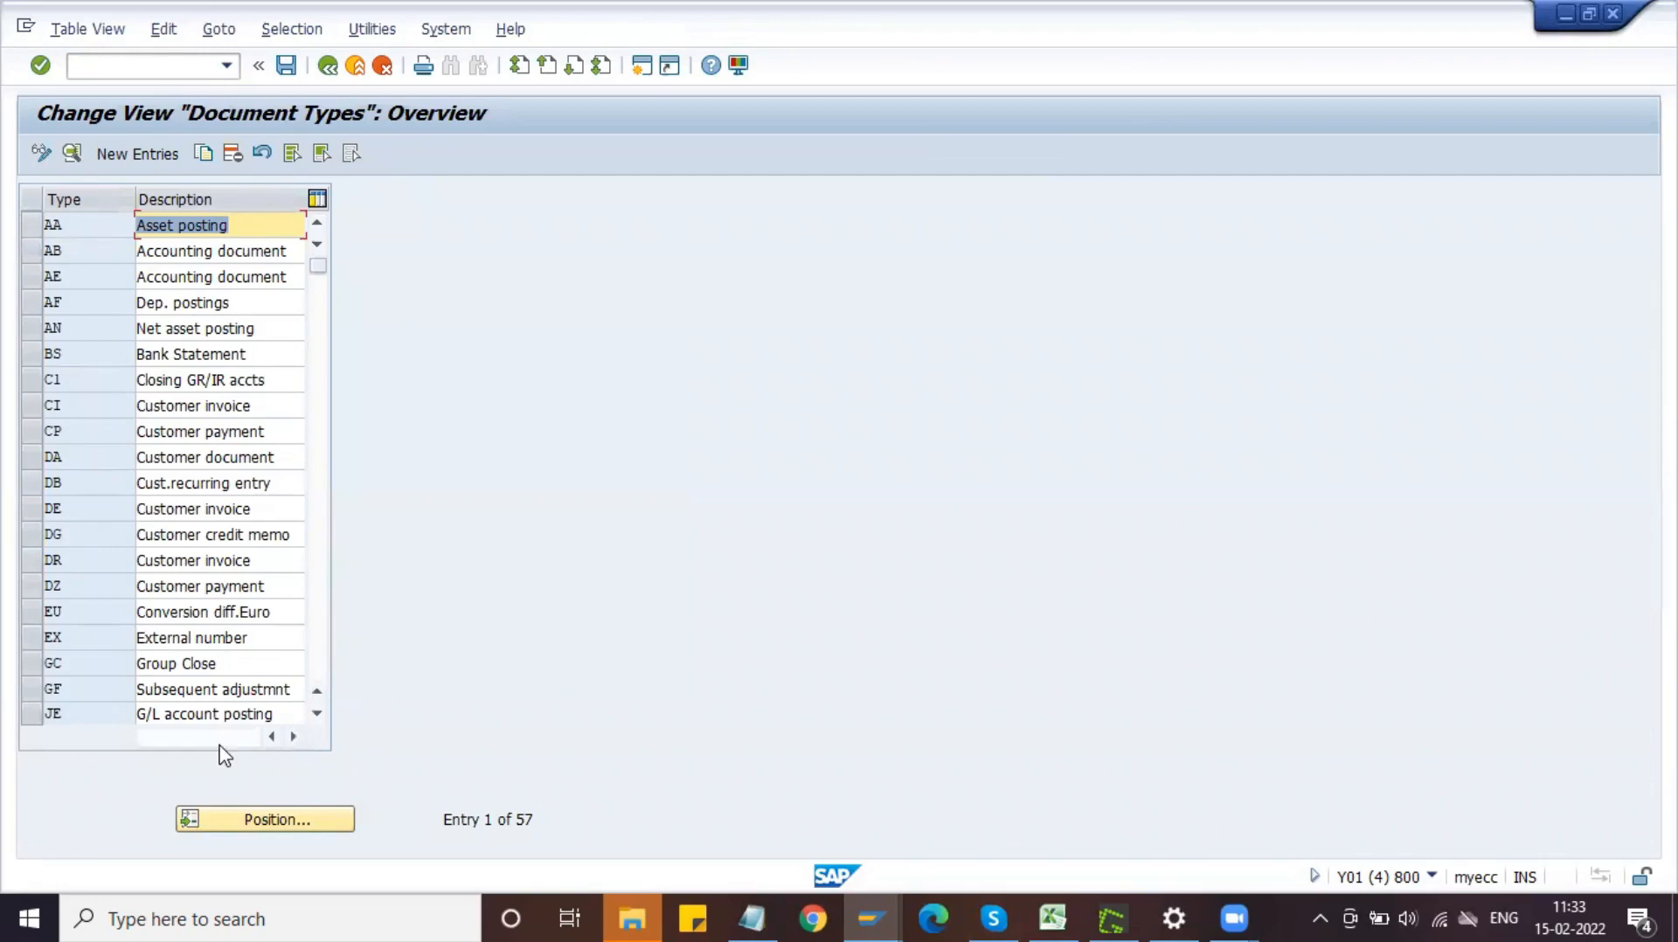
pyautogui.click(225, 819)
pyautogui.write('re')
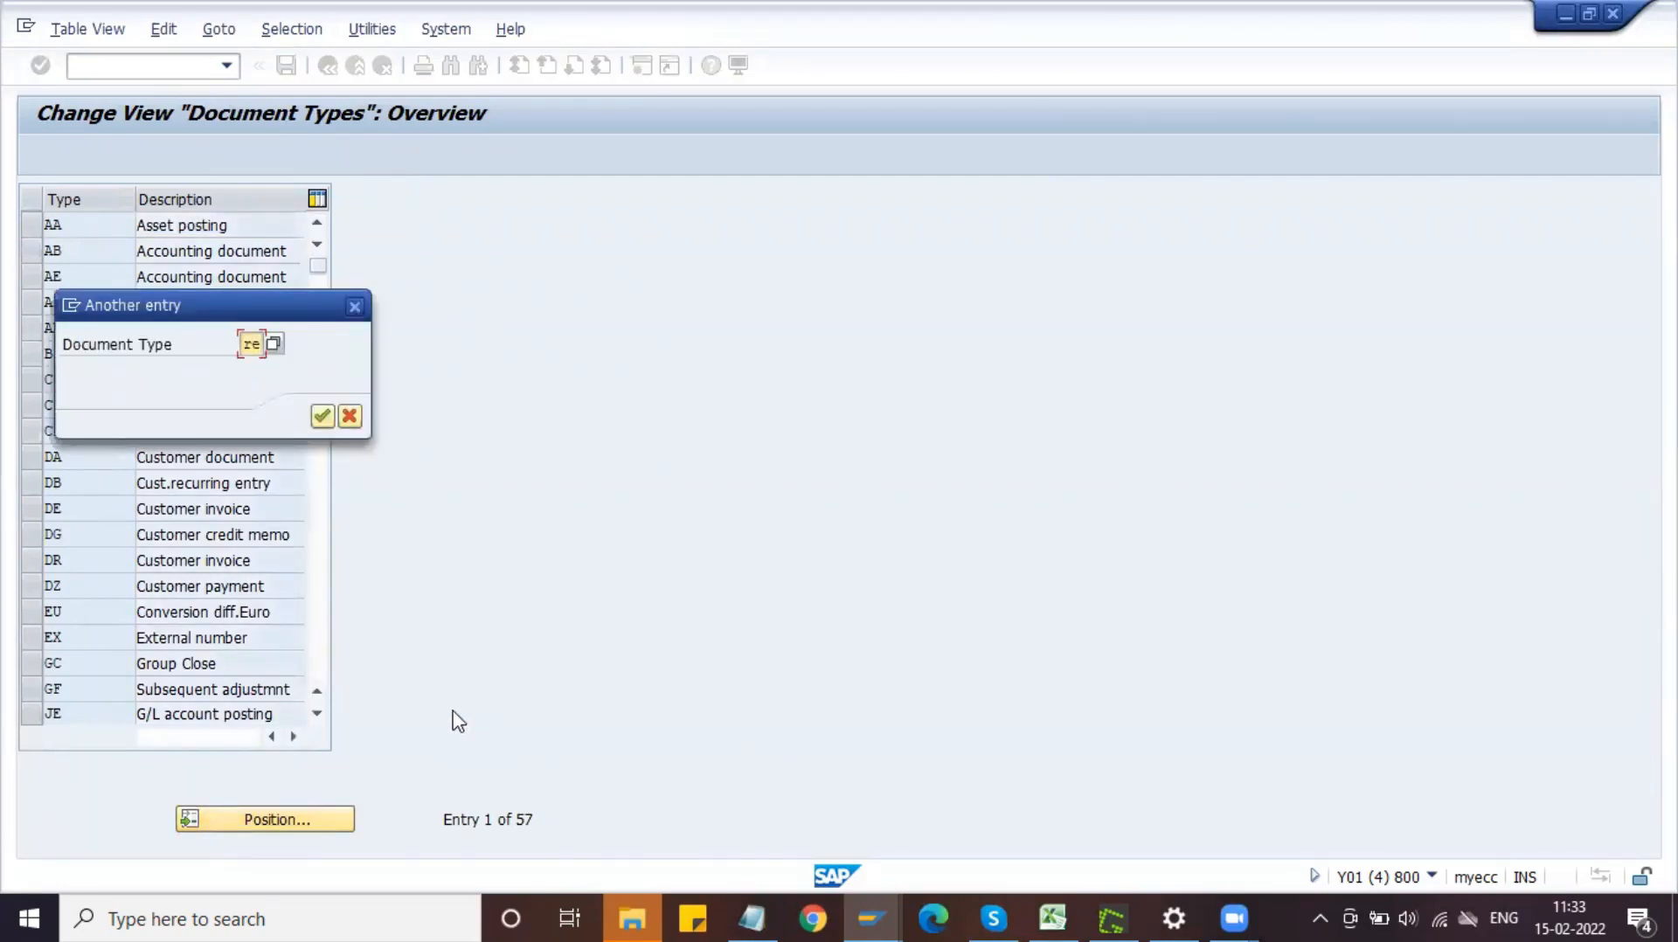
pyautogui.press('Return')
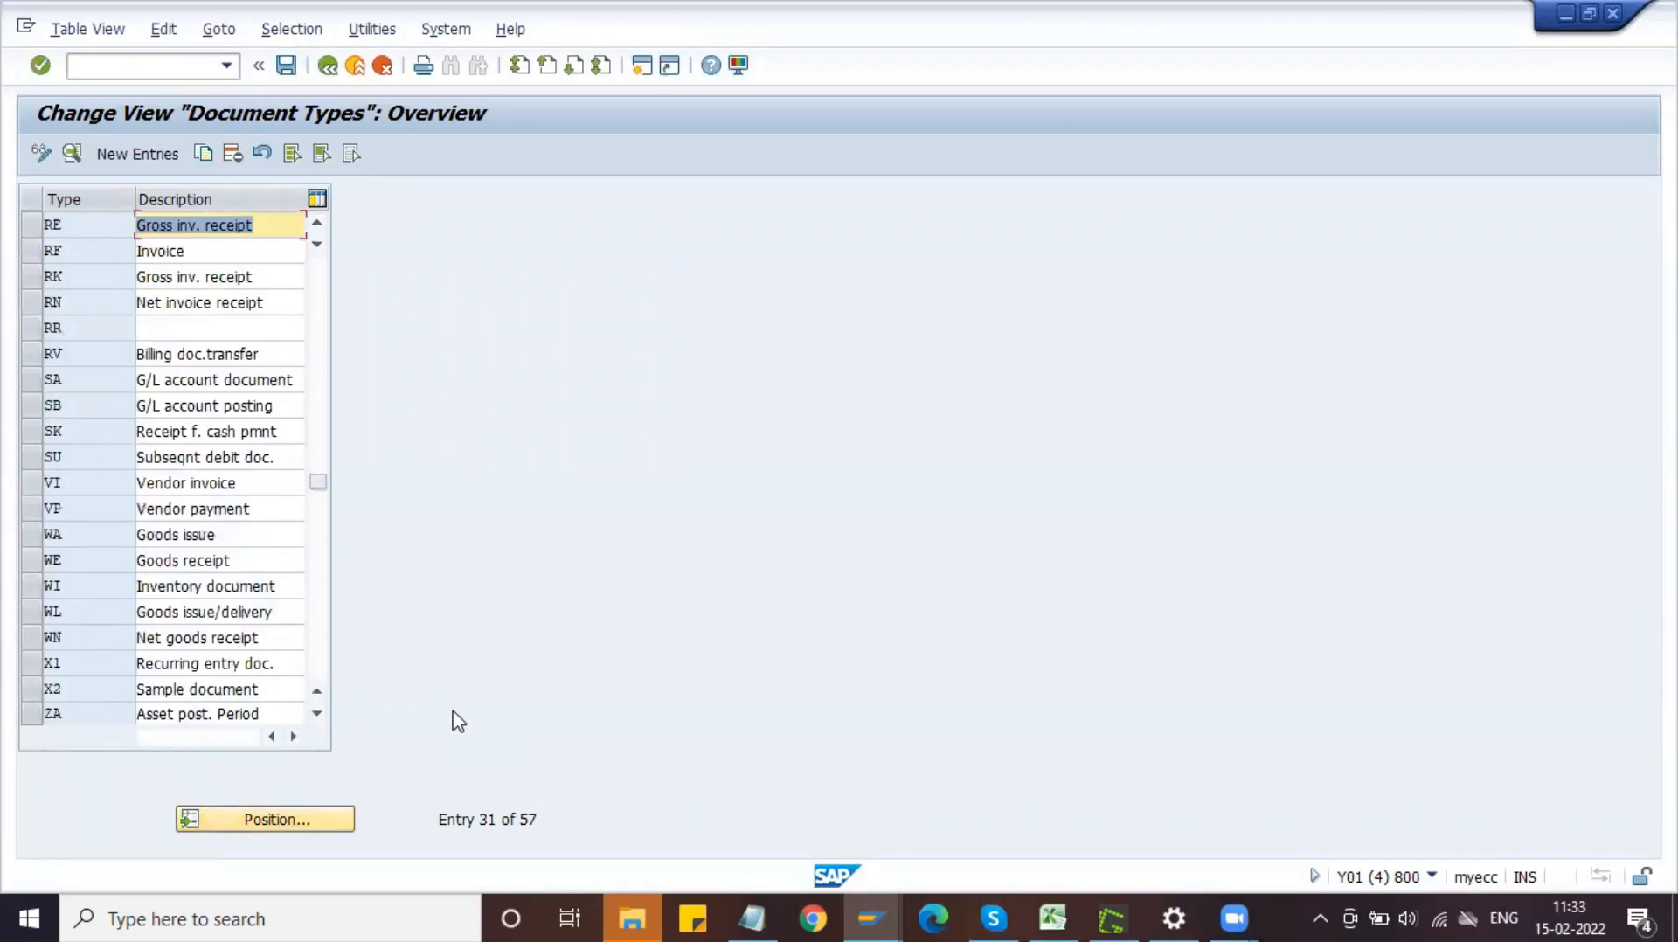
pyautogui.click(96, 225)
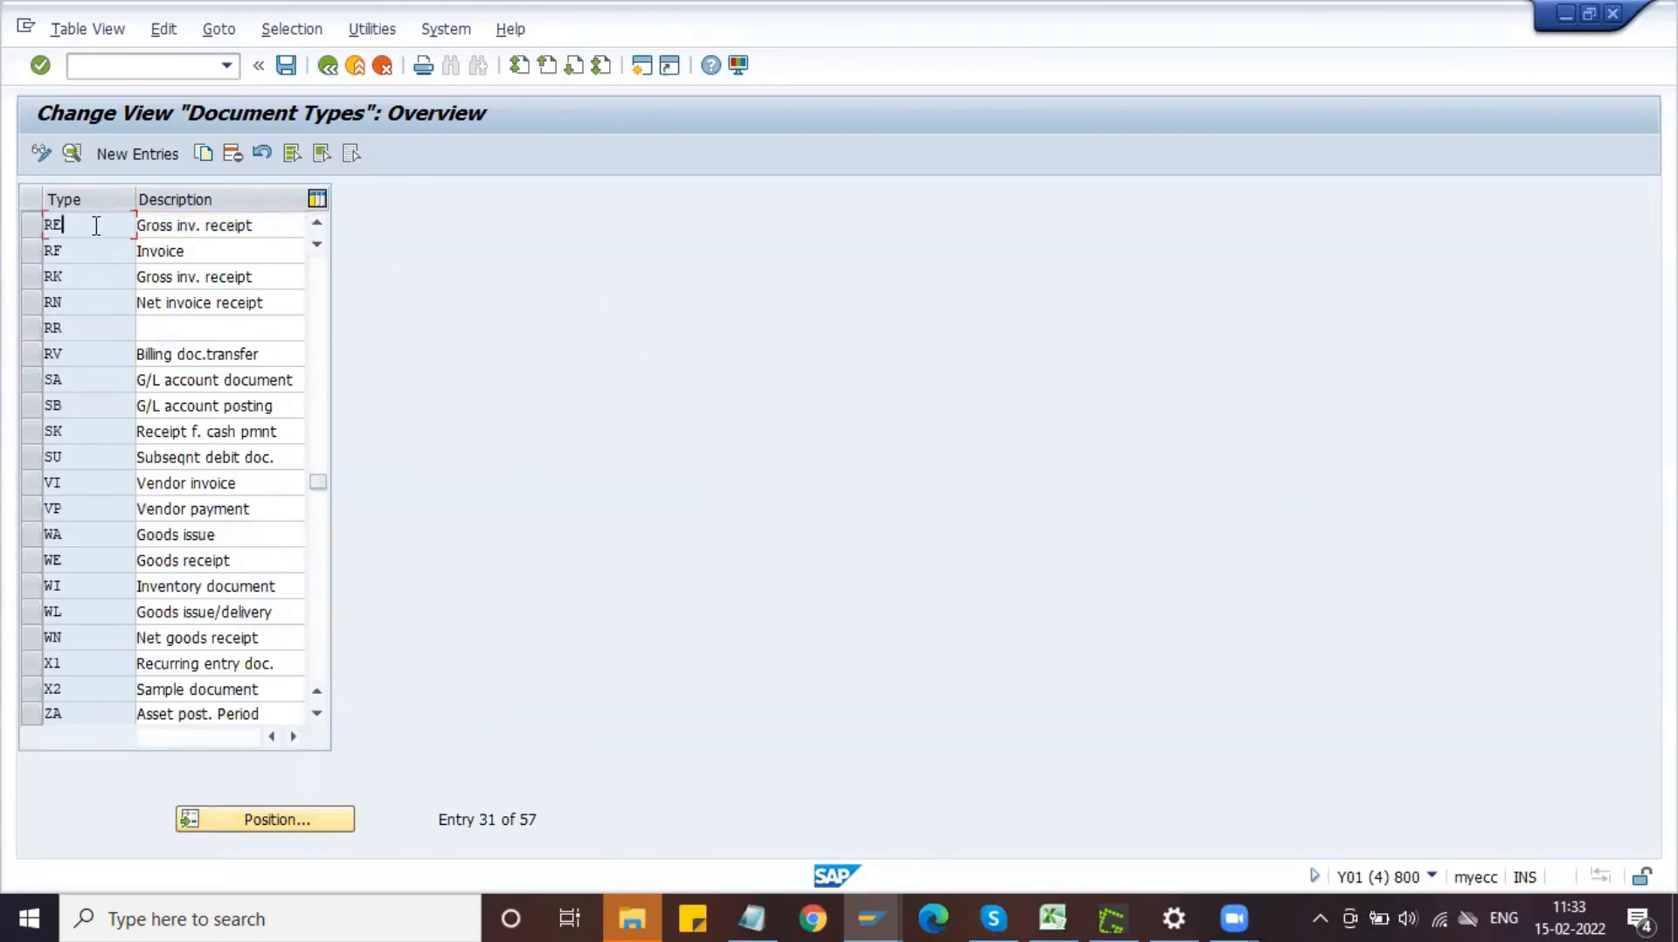
pyautogui.click(31, 227)
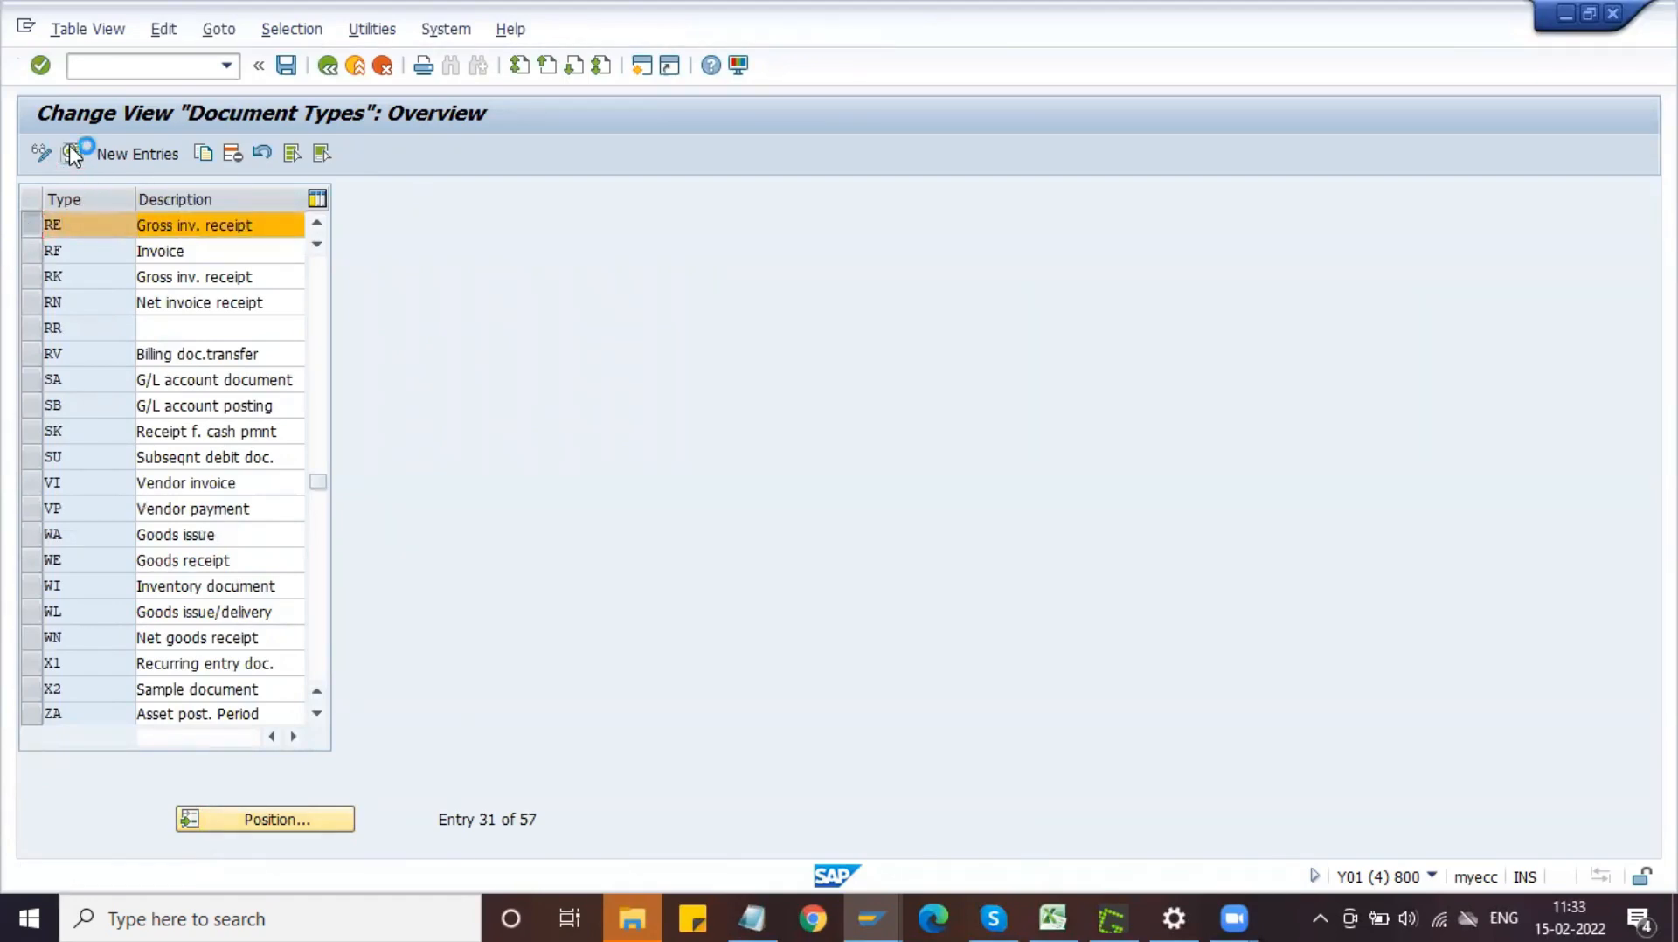
pyautogui.click(71, 153)
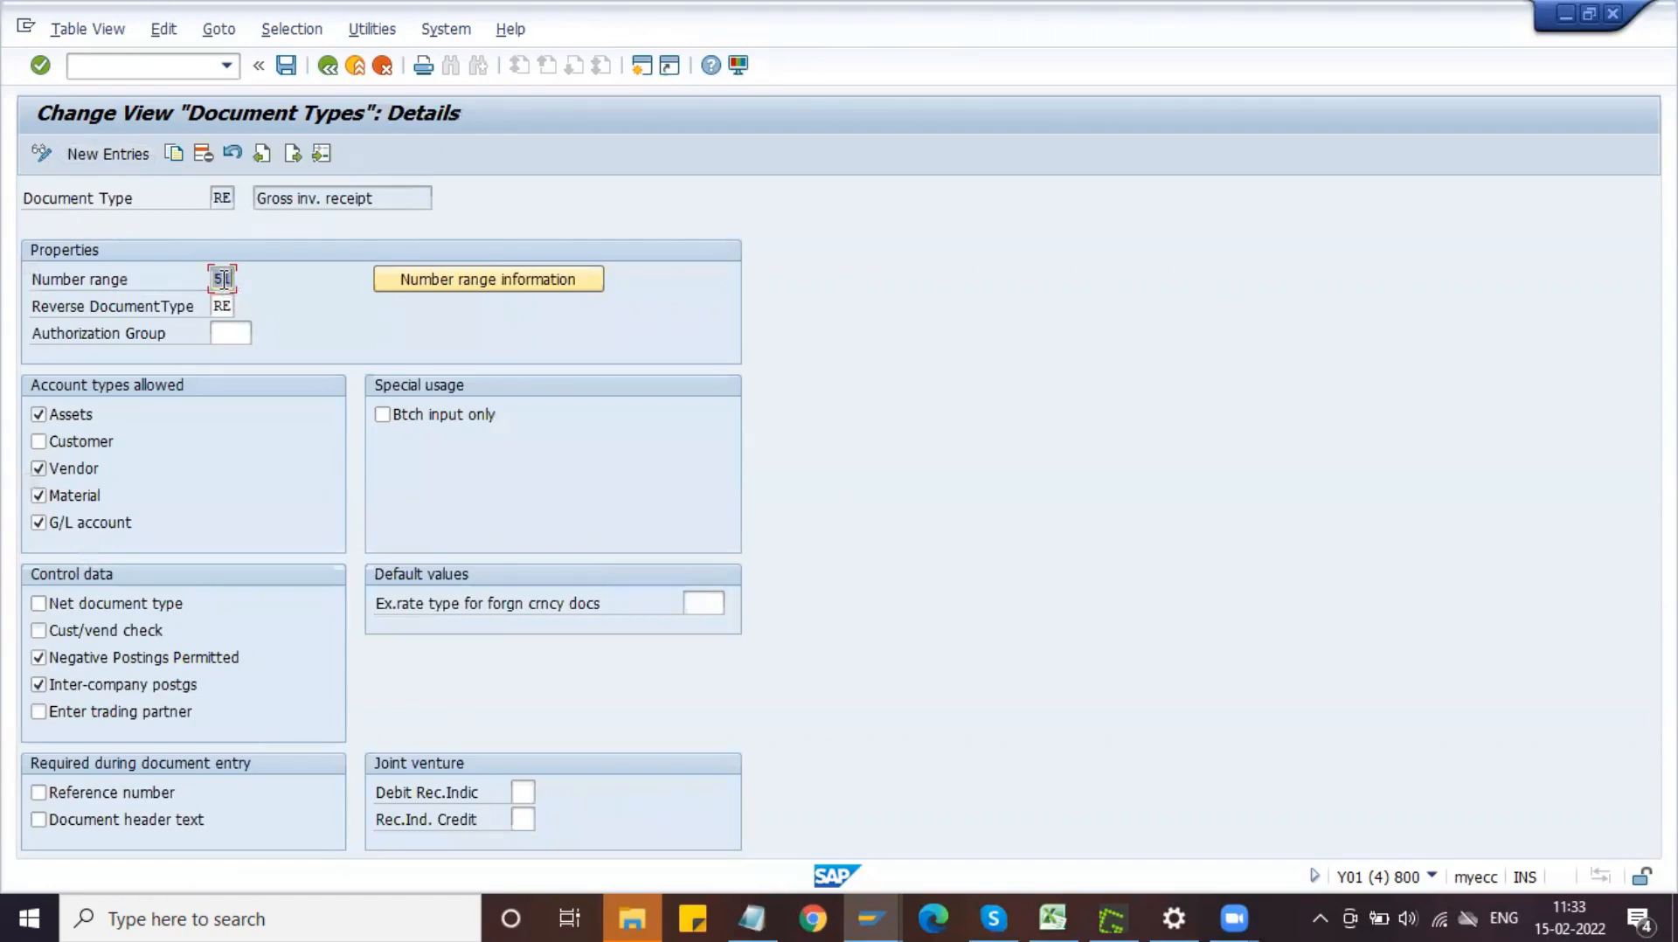
# - Go to the number range information for document type RE and open the intervals of company code DMOT for editing
pyautogui.click(420, 287)
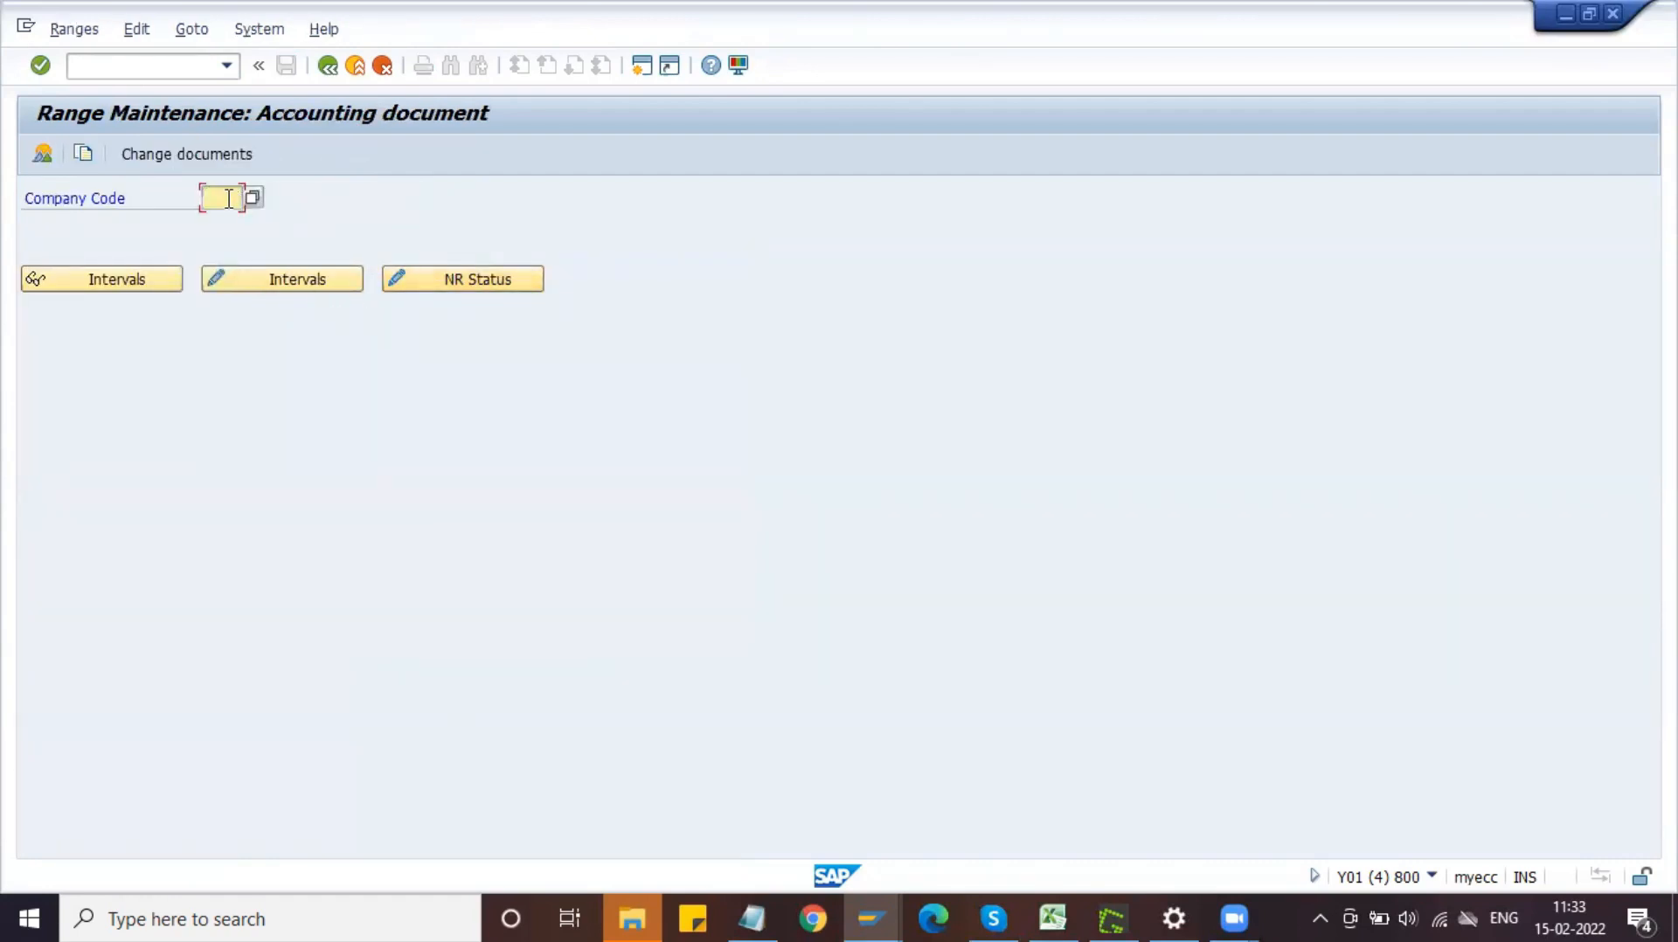
pyautogui.write('dmot')
pyautogui.click(179, 447)
pyautogui.click(256, 282)
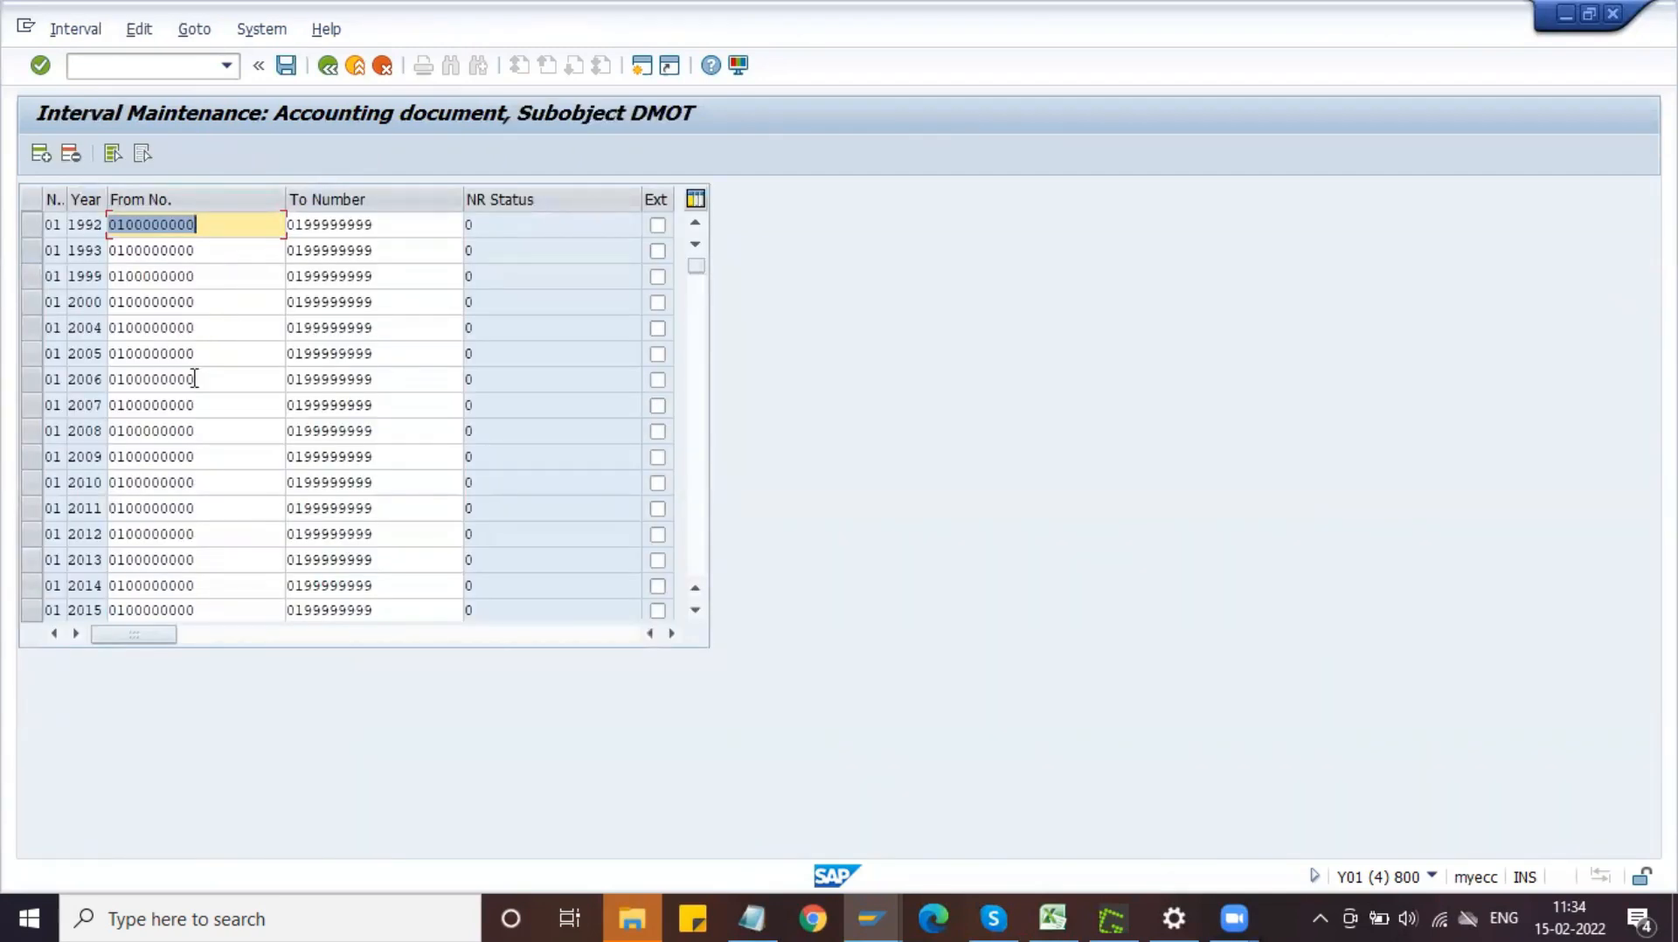
# - Look through the DMOT accounting document intervals and examine the number range 51 entry for year 2022
pyautogui.scroll(-5, 194, 377)
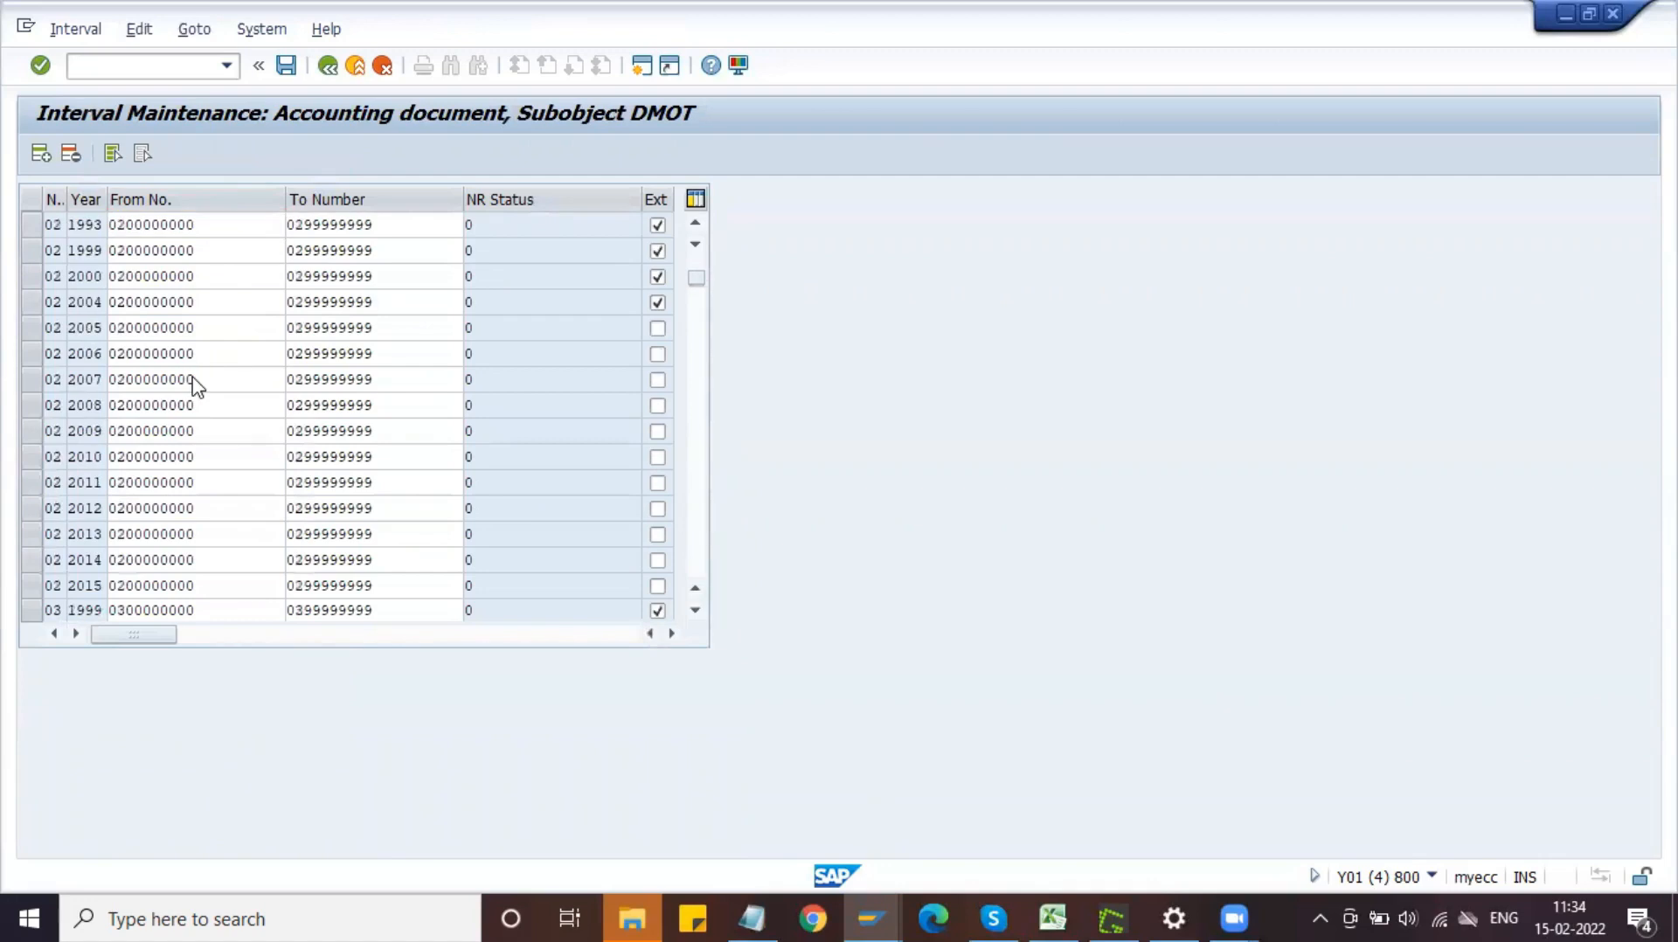
pyautogui.scroll(-10, 193, 377)
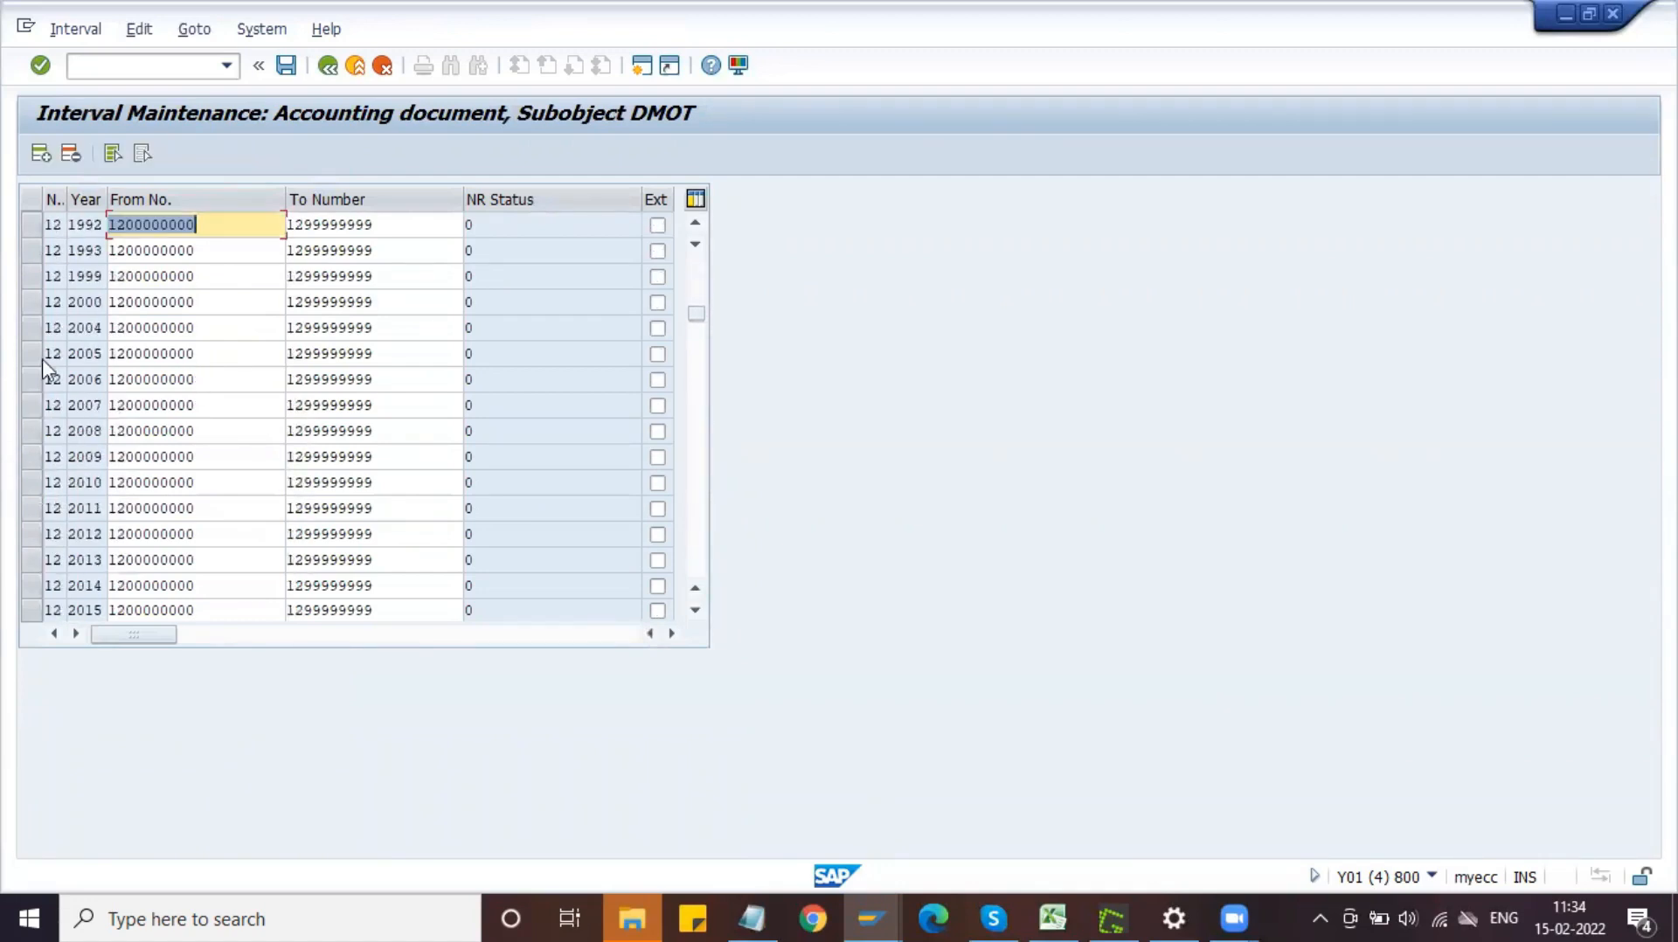
pyautogui.scroll(-8, 90, 482)
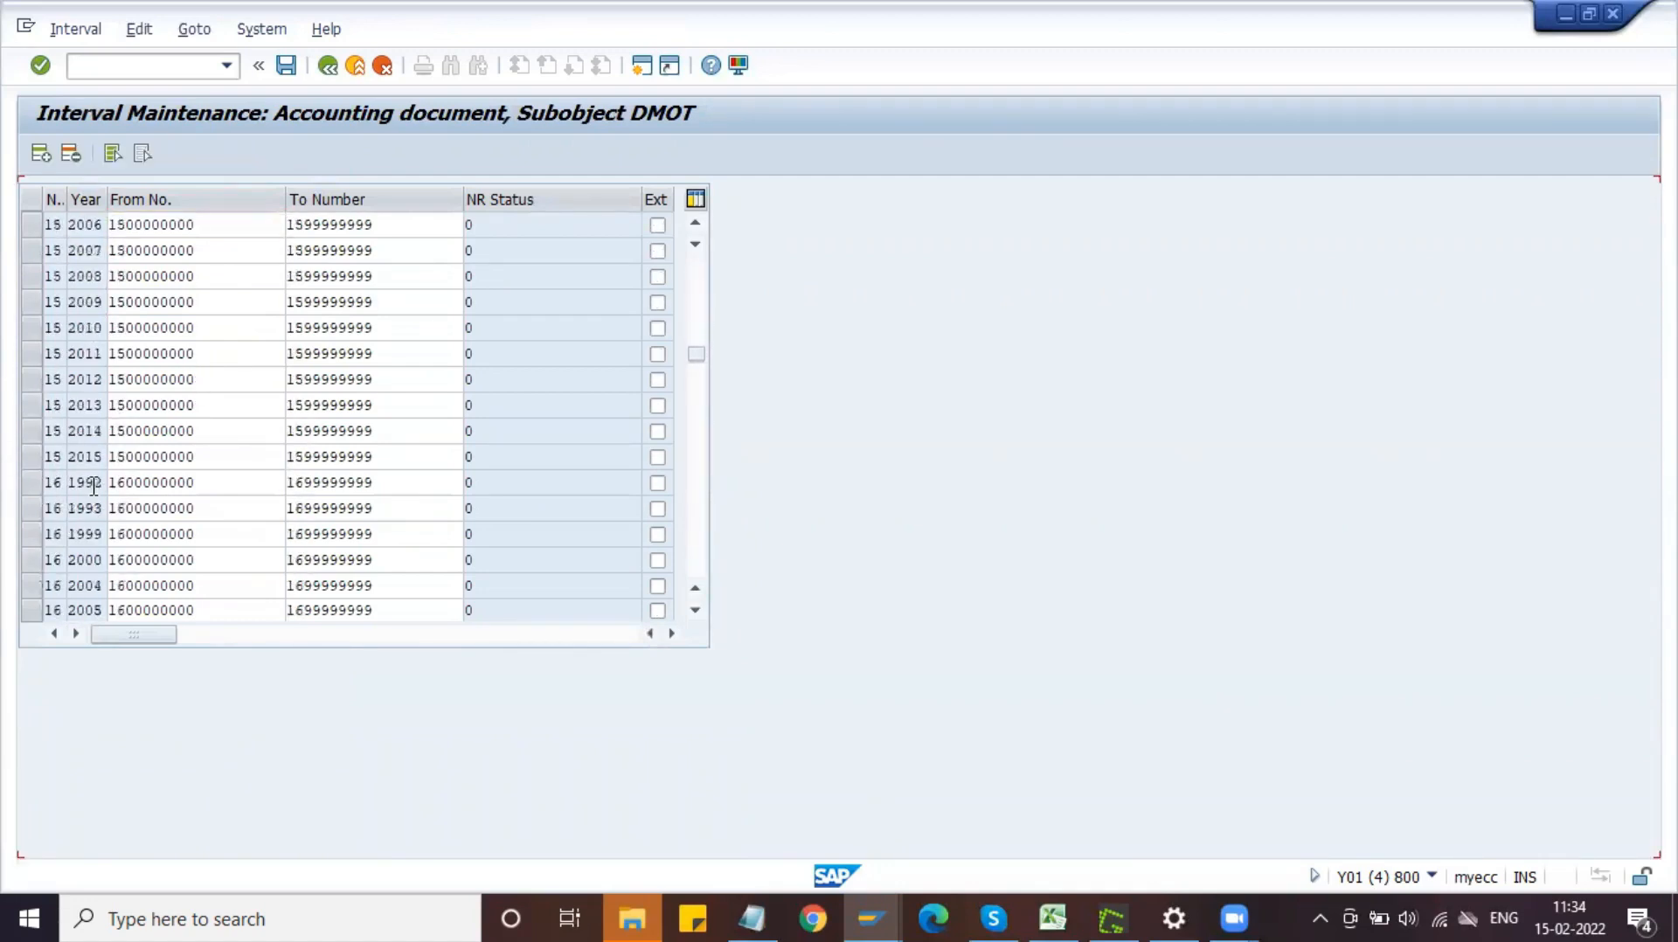
pyautogui.scroll(-8, 91, 493)
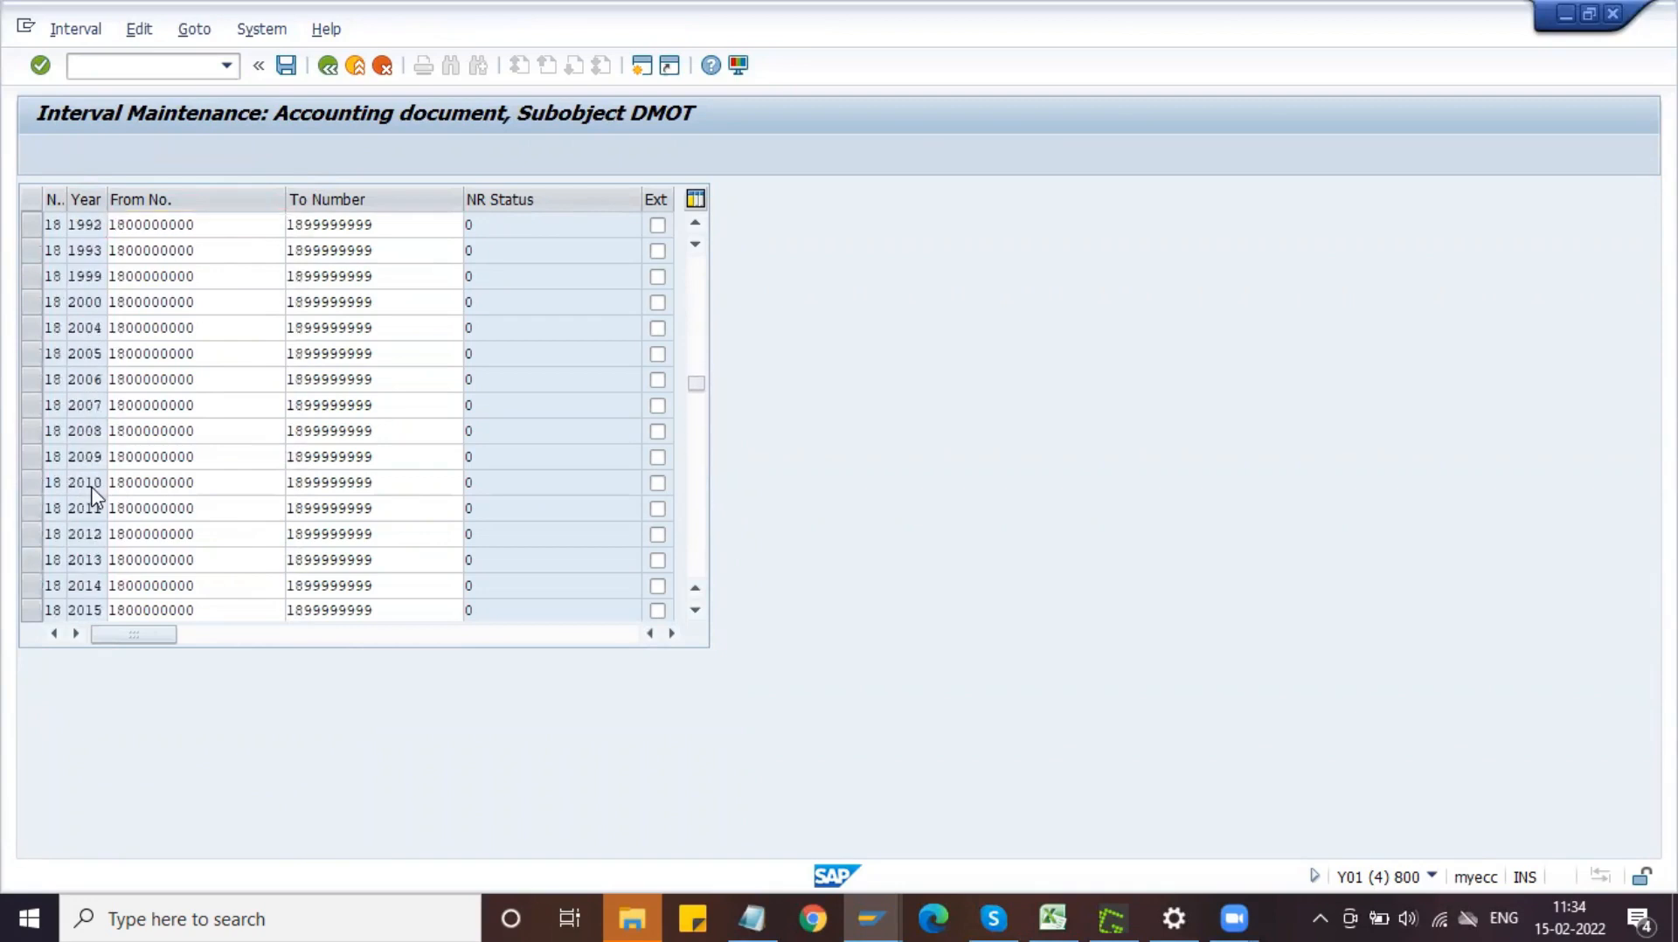
pyautogui.scroll(-9, 94, 489)
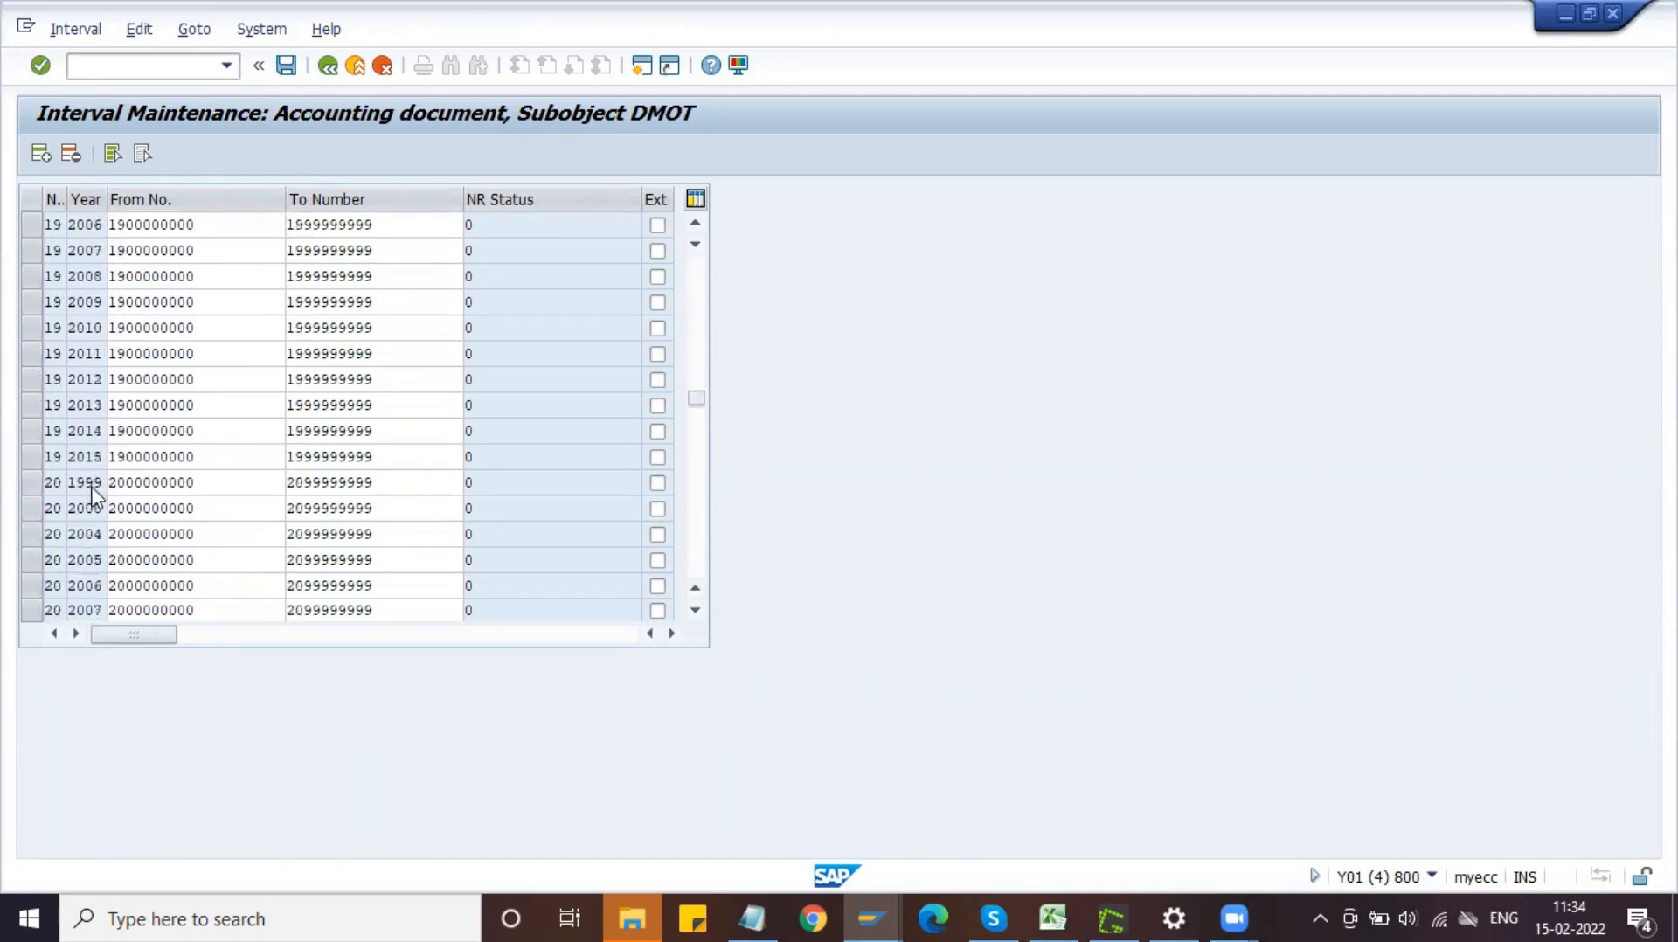
pyautogui.scroll(-15, 93, 489)
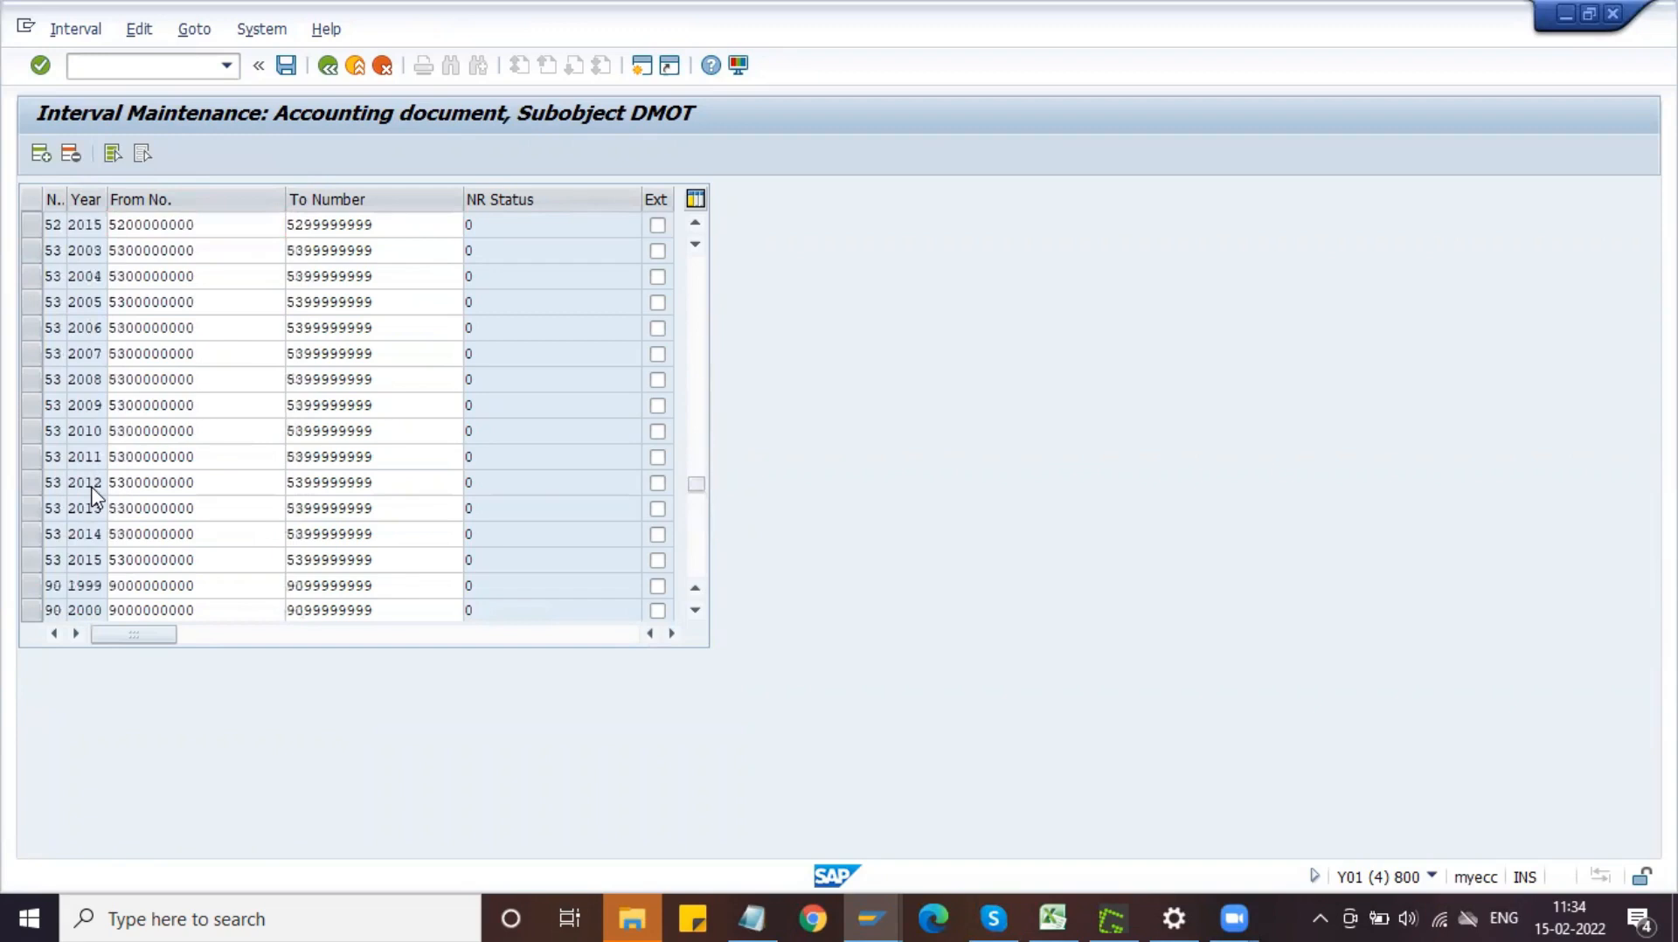
pyautogui.scroll(8, 93, 486)
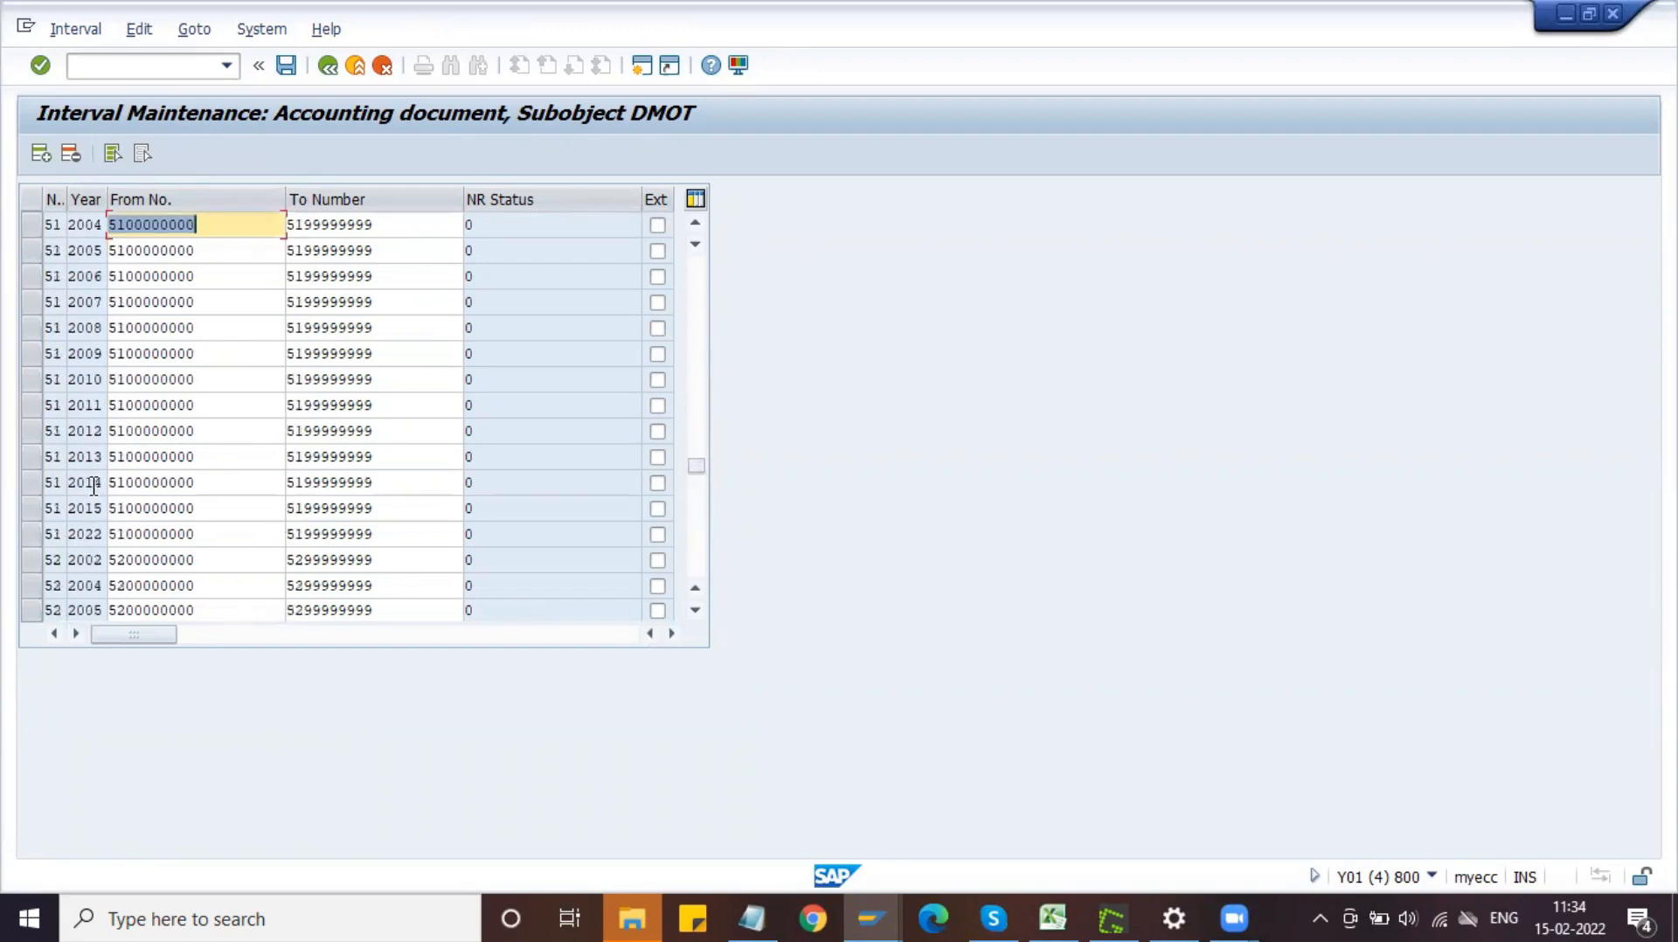
pyautogui.click(96, 533)
pyautogui.moveTo(204, 535); pyautogui.dragTo(84, 536)
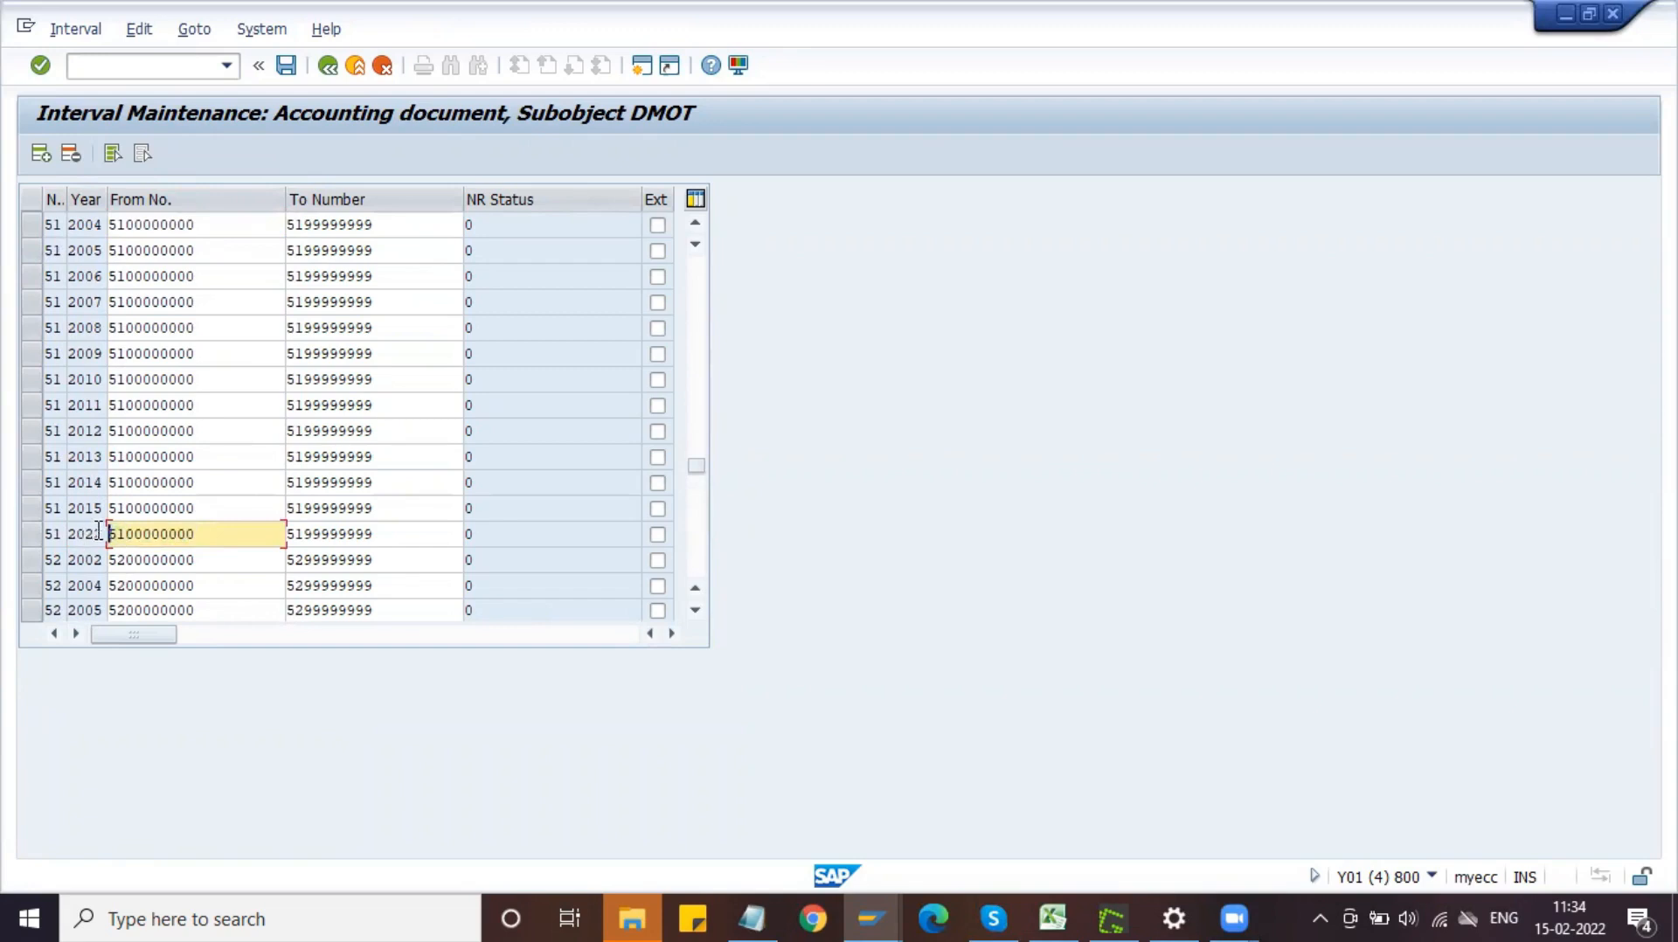
pyautogui.click(87, 533)
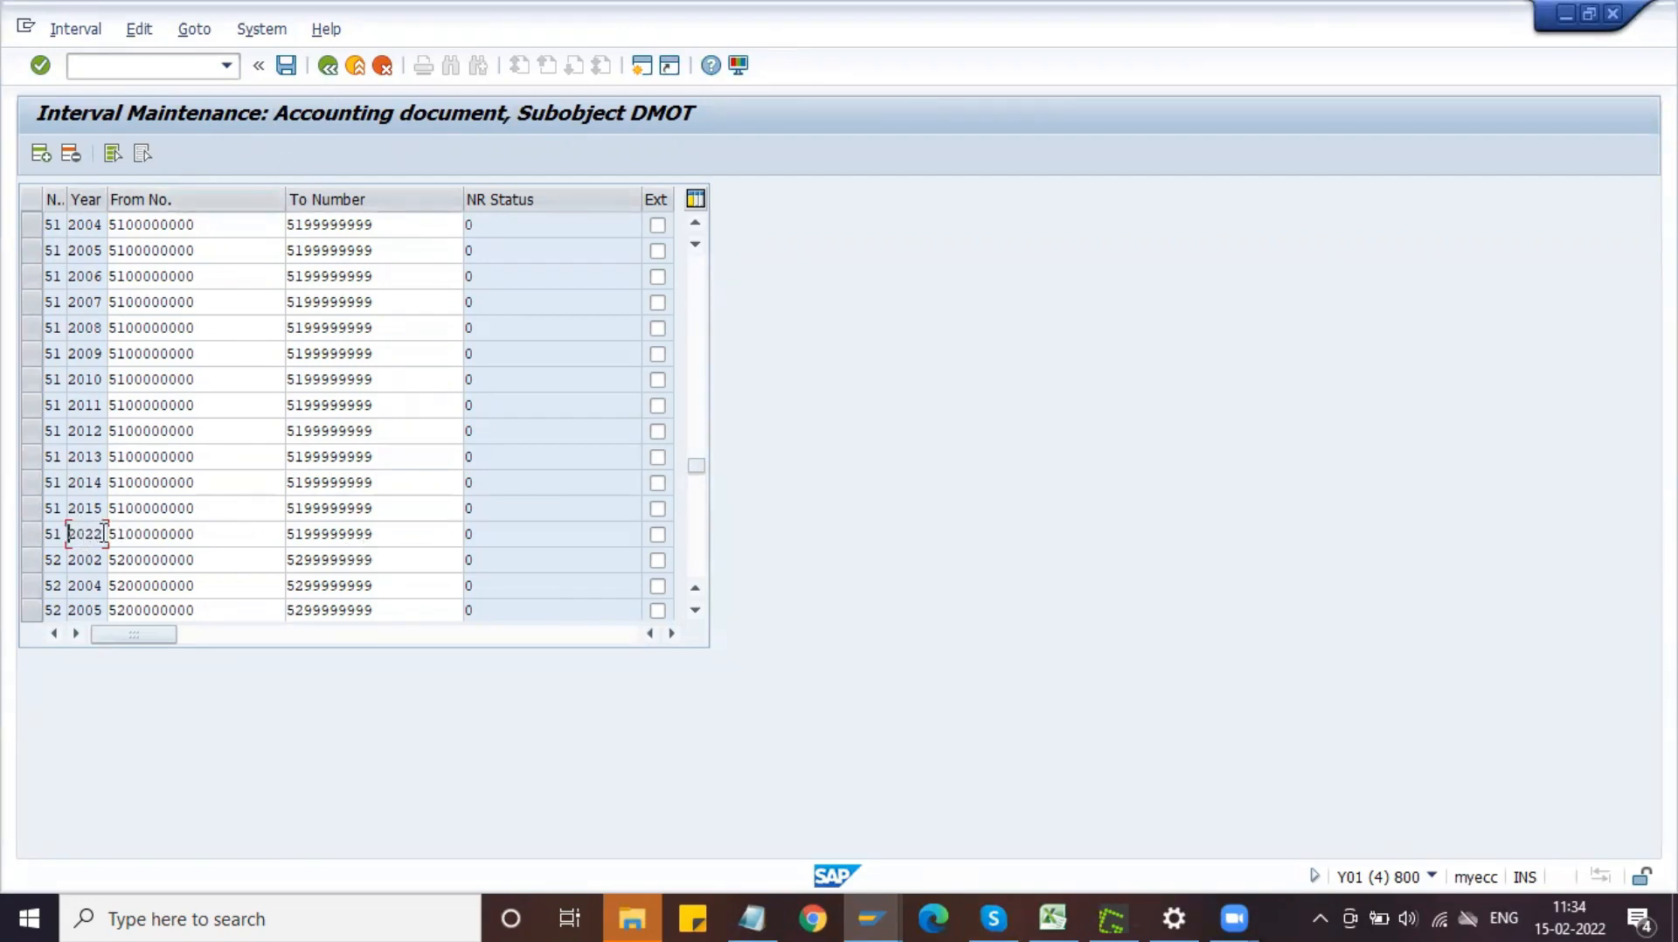
pyautogui.moveTo(104, 532); pyautogui.dragTo(61, 532)
pyautogui.moveTo(204, 538); pyautogui.dragTo(18, 545)
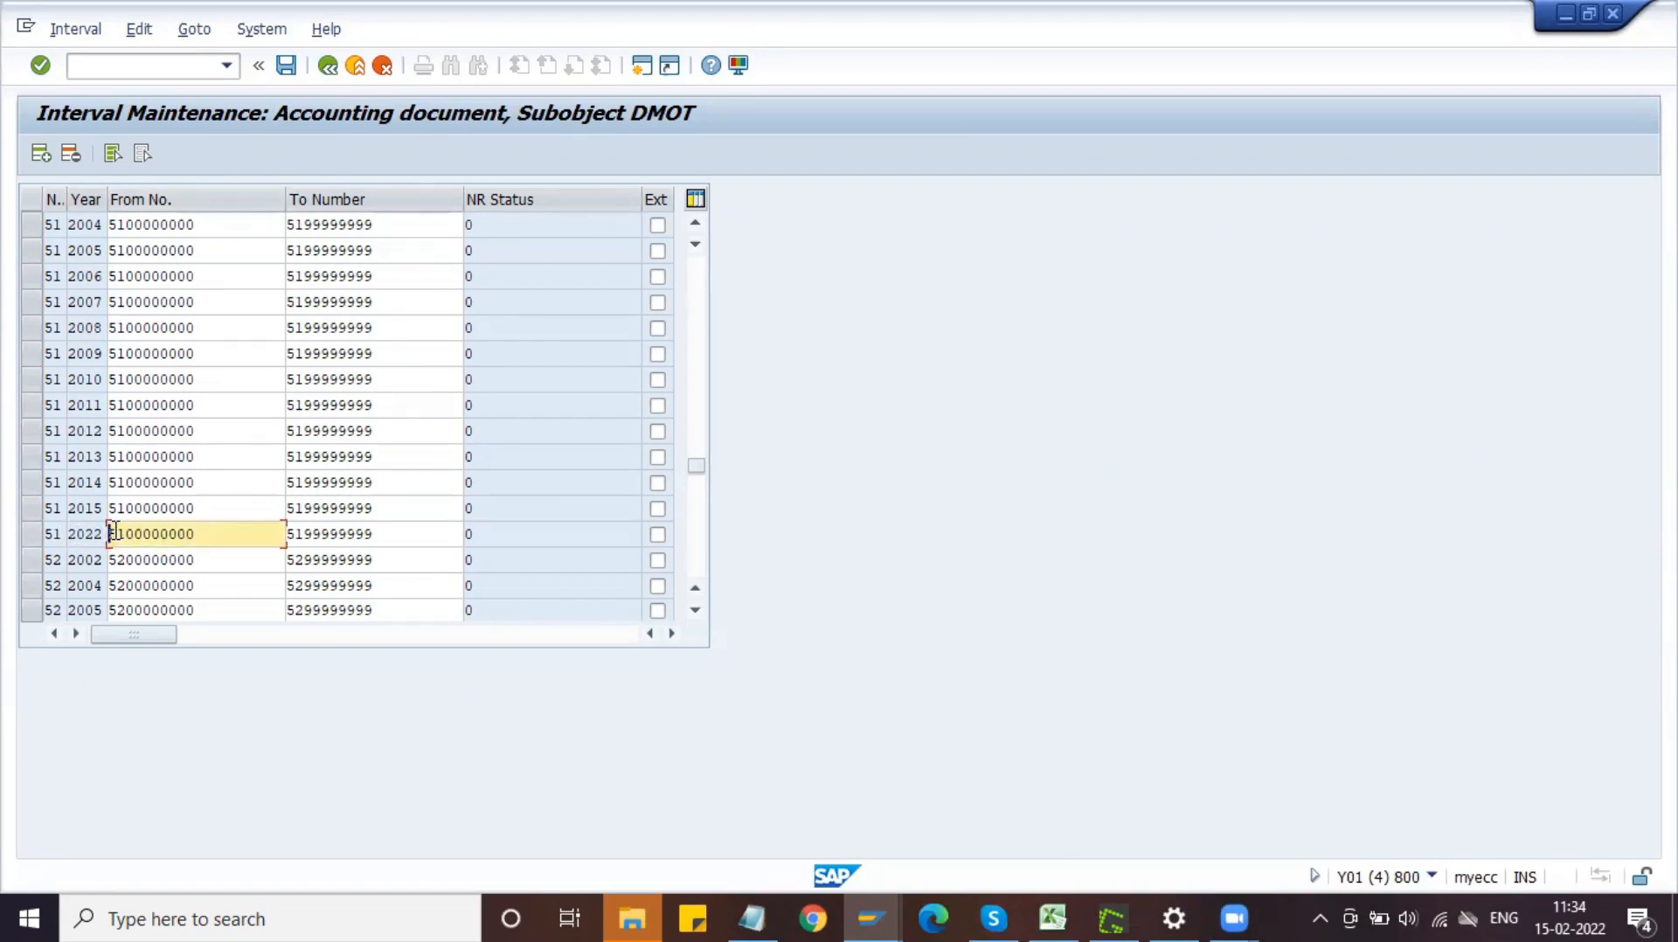
# - Leave the interval maintenance and the RE details, going back to the document types overview
pyautogui.click(328, 67)
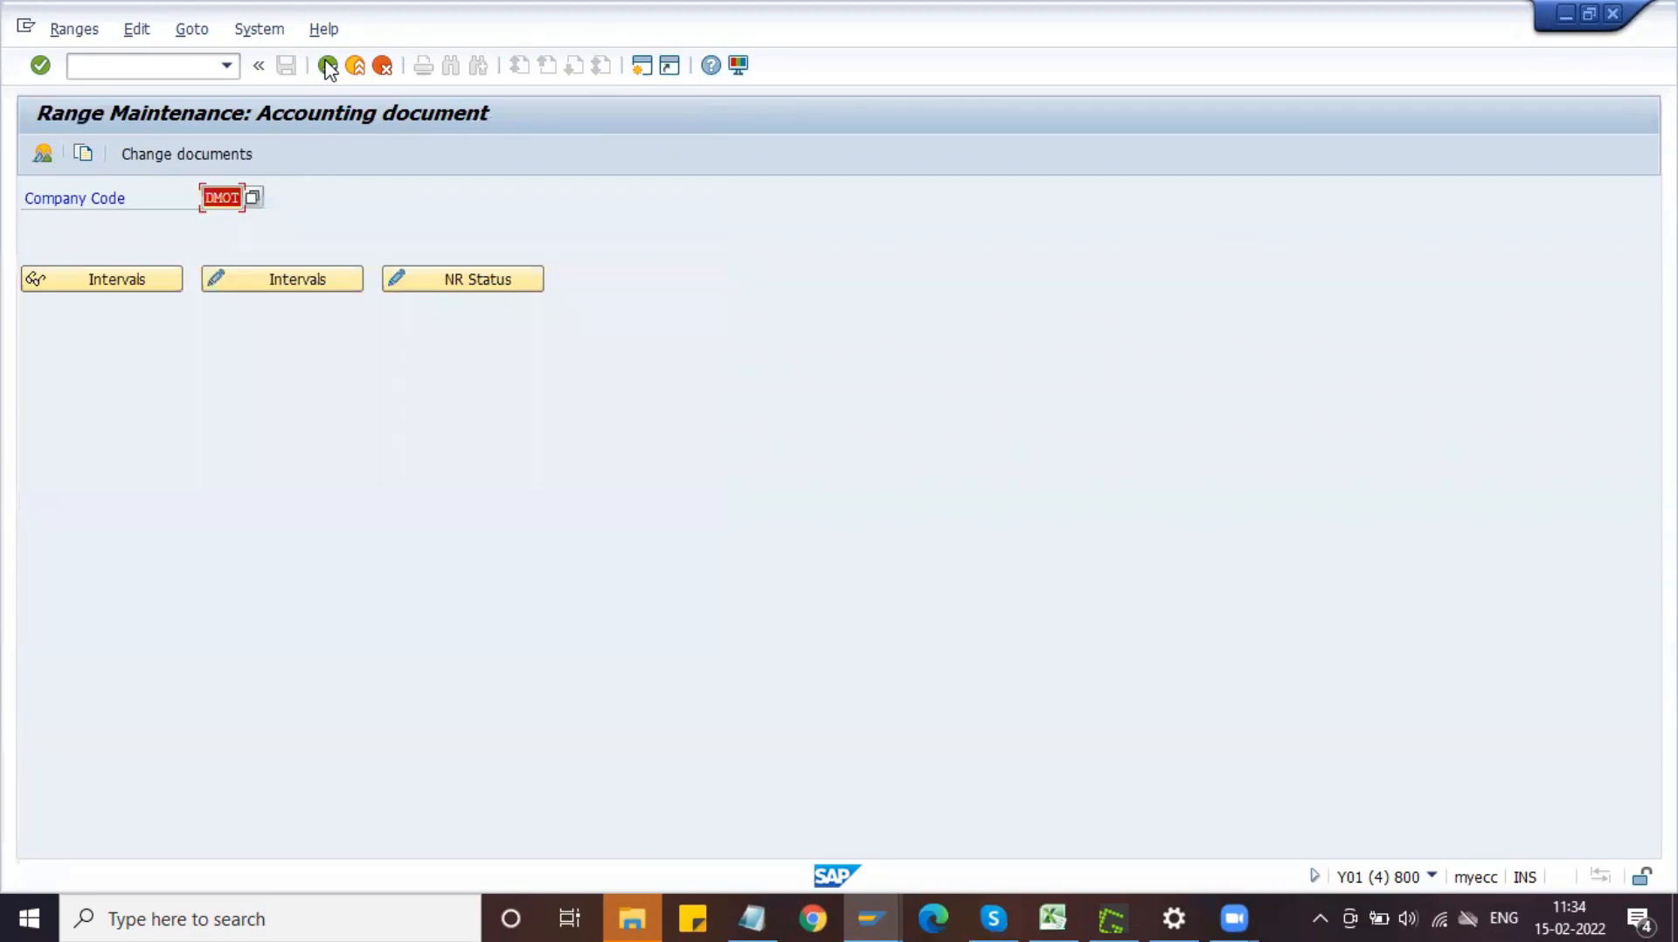
pyautogui.click(327, 67)
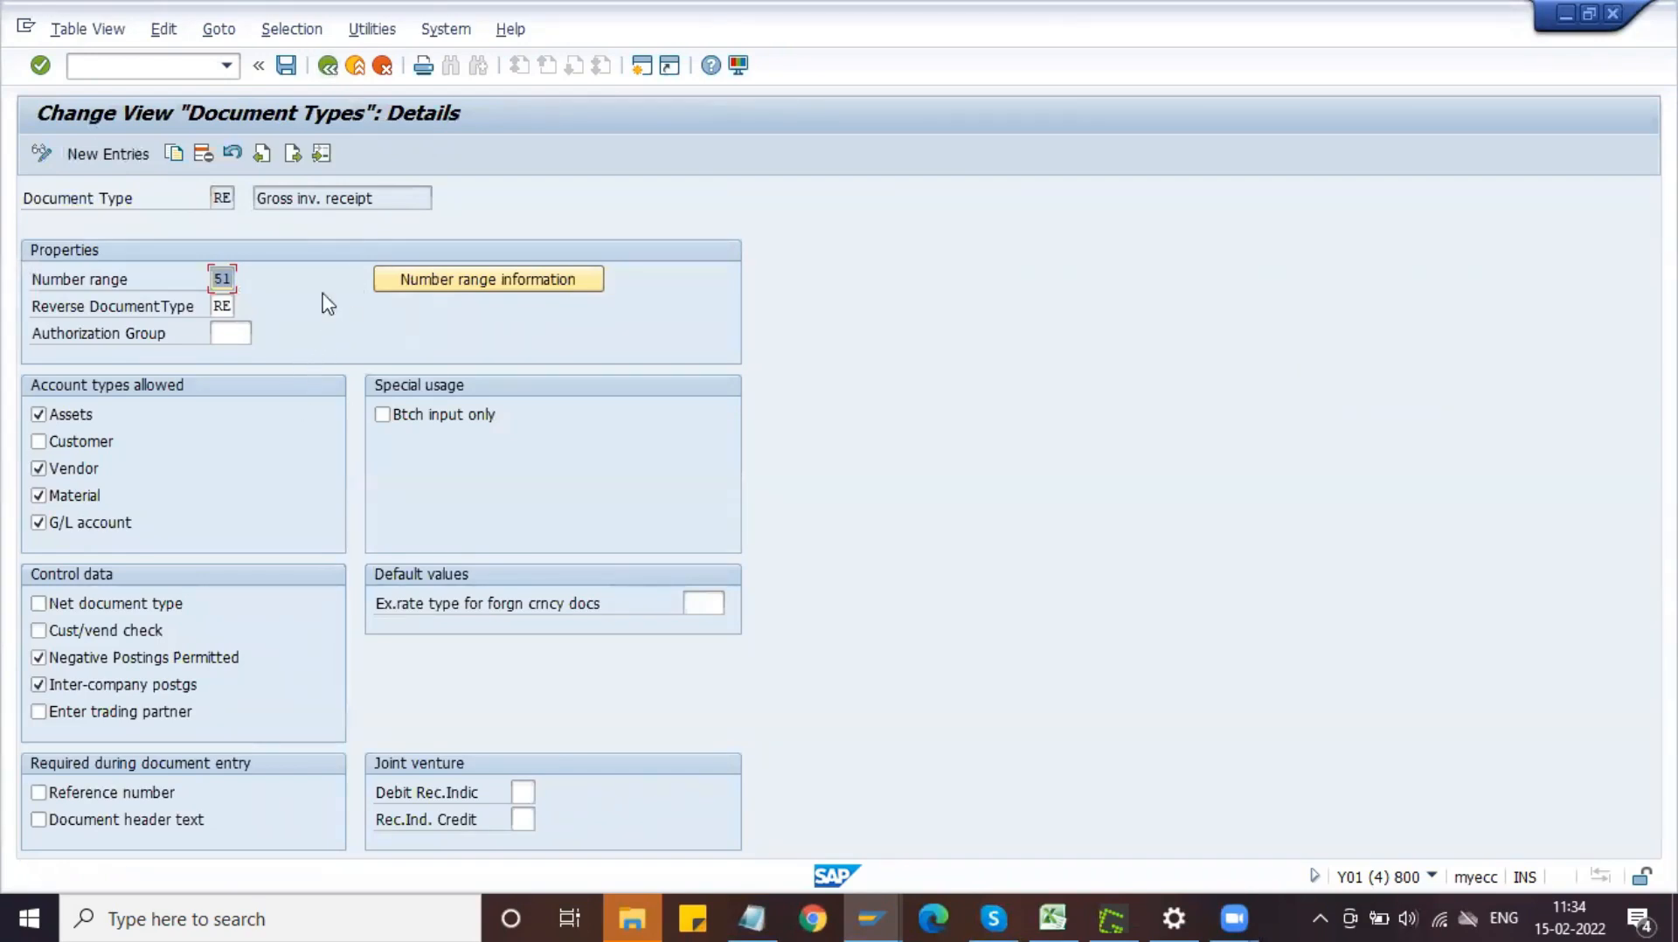
pyautogui.click(328, 68)
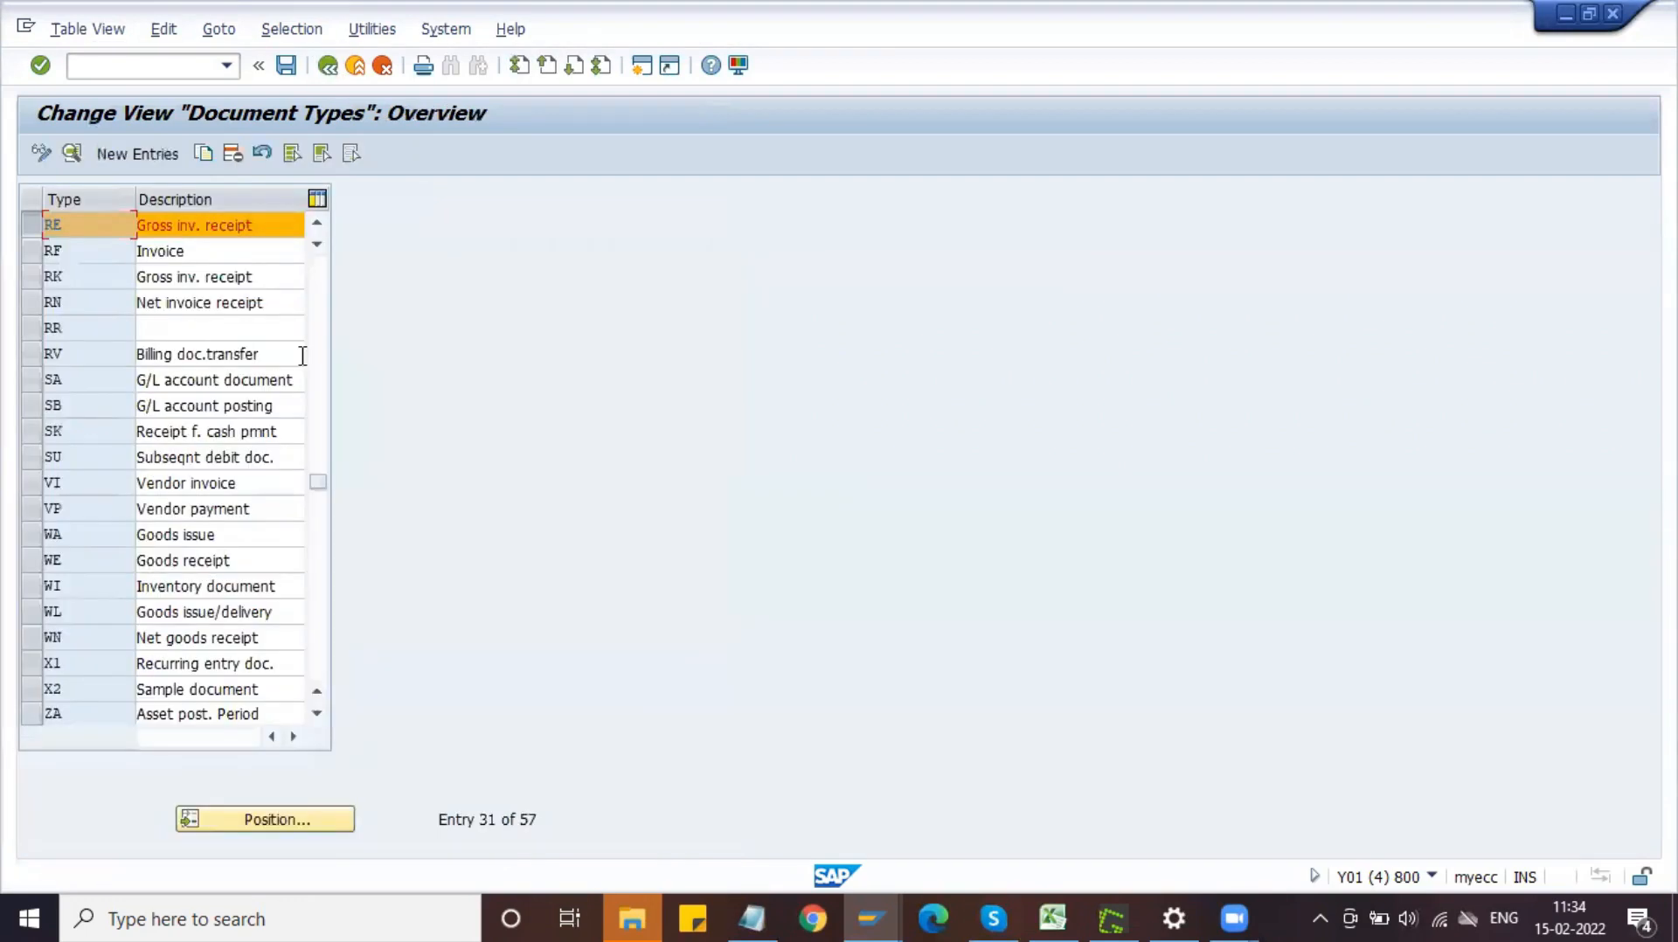
# - Go back to the IMG structure and open Maintain Number Range Intervals for Invoice Documents under the number assignment for logistics documents
pyautogui.click(329, 67)
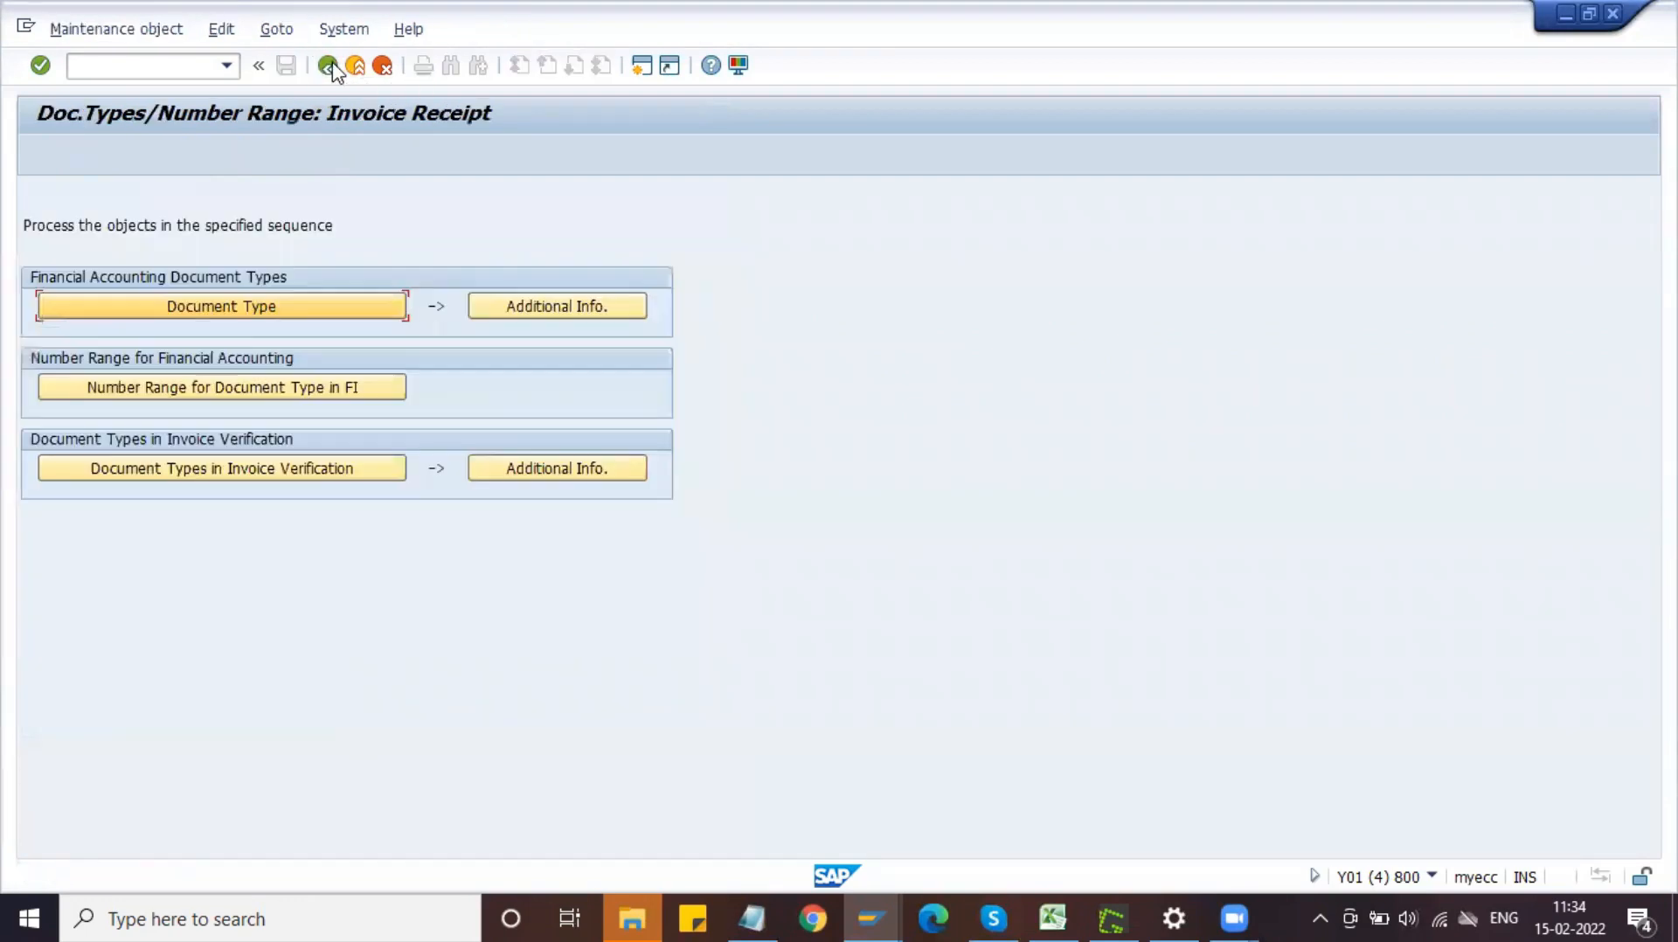
pyautogui.click(329, 66)
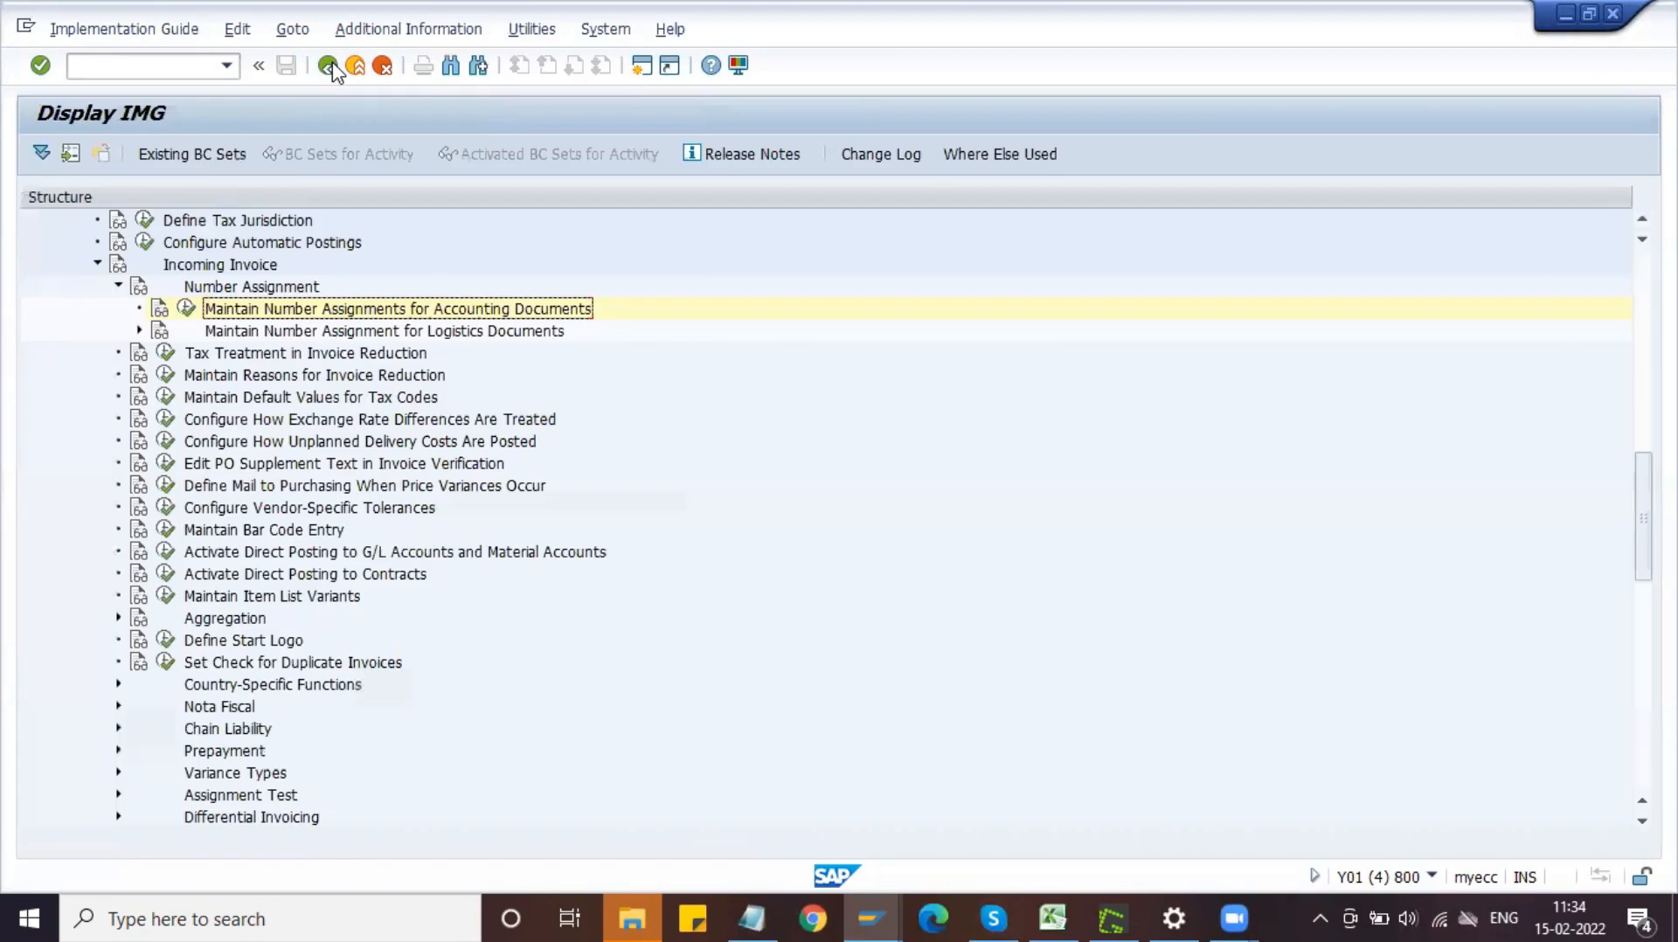
pyautogui.click(292, 332)
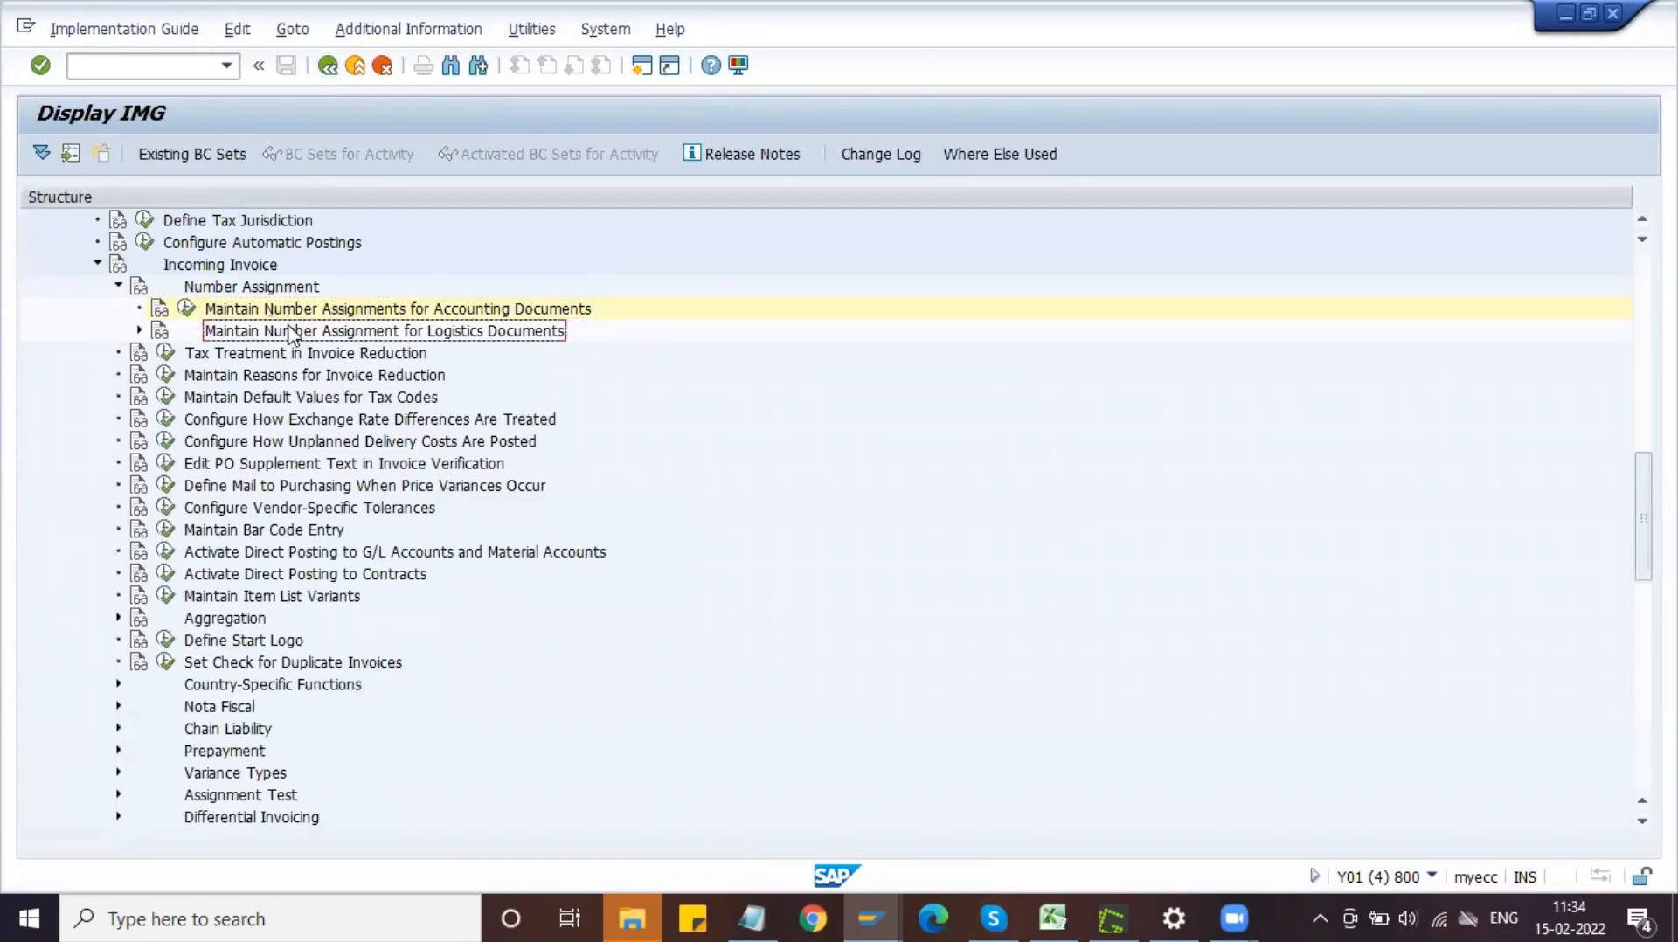
pyautogui.click(140, 332)
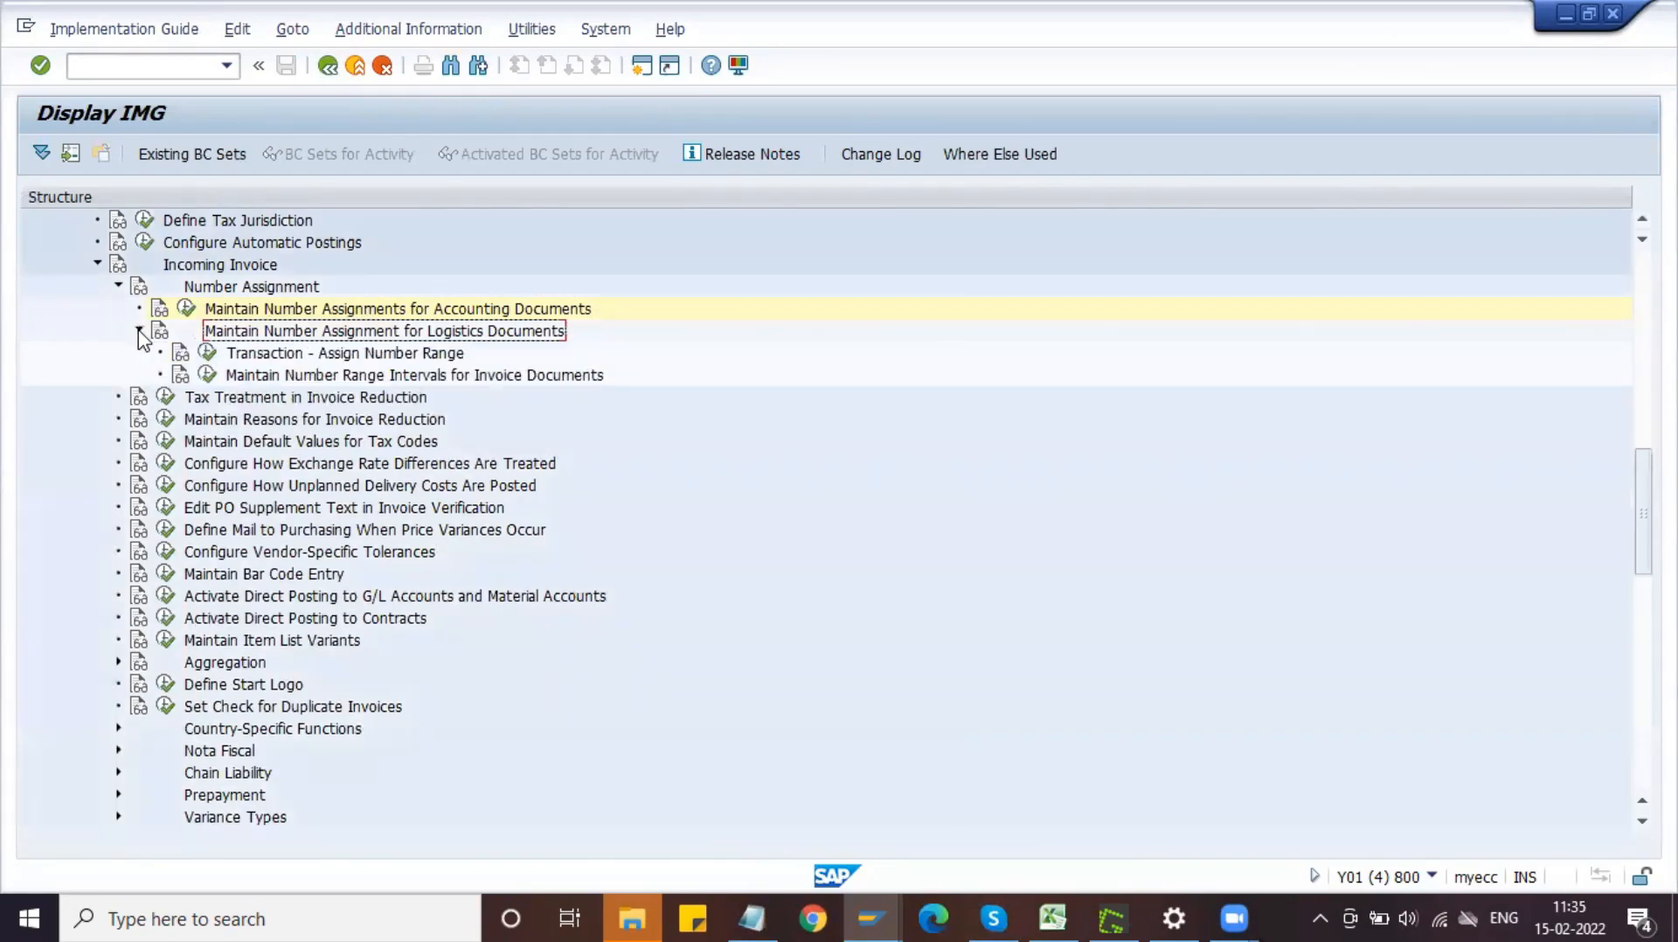
pyautogui.click(262, 377)
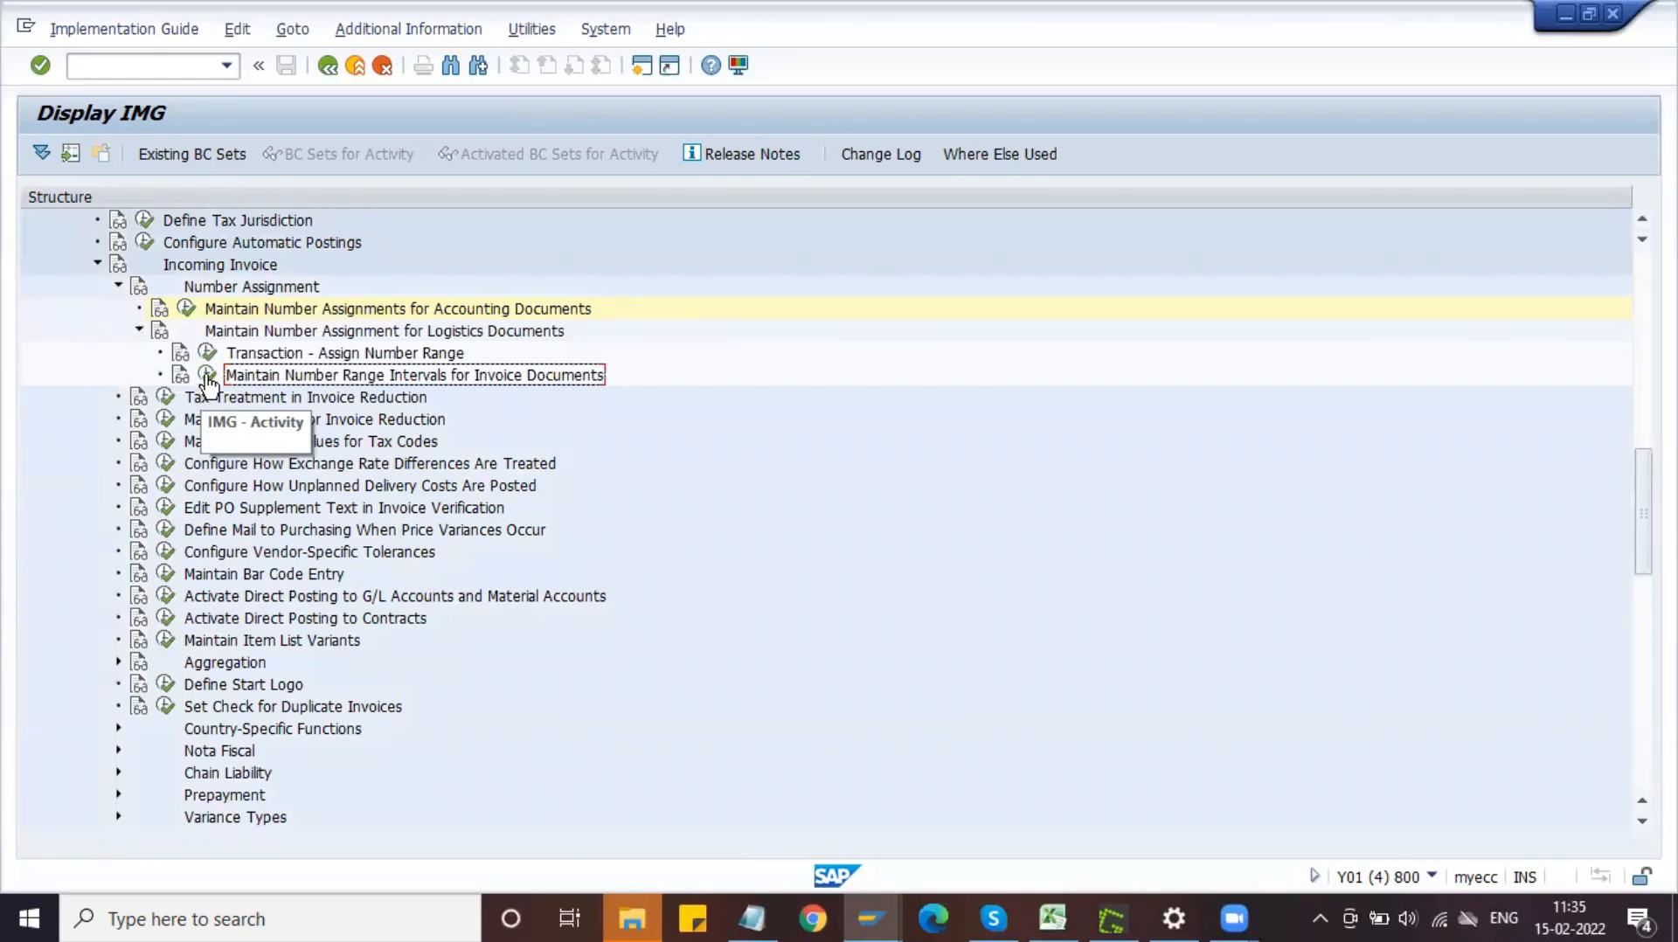
pyautogui.click(207, 375)
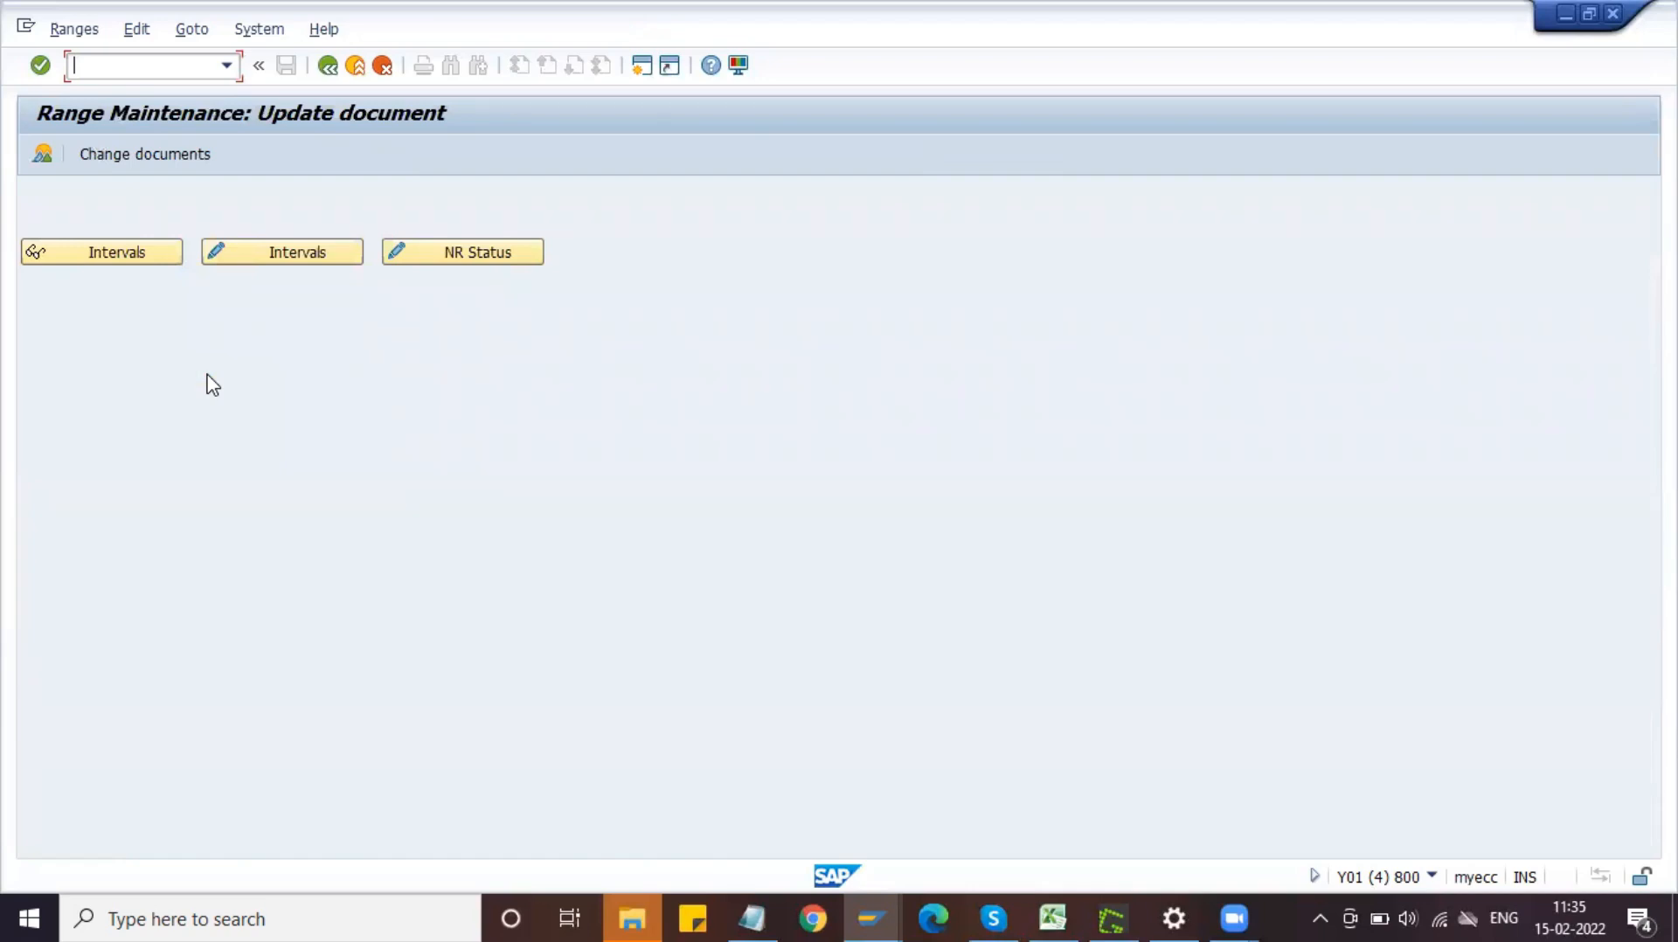
# - Connect the computer to another Wi-Fi network and decline the detailed error description of the broken SAP connection
pyautogui.click(1439, 915)
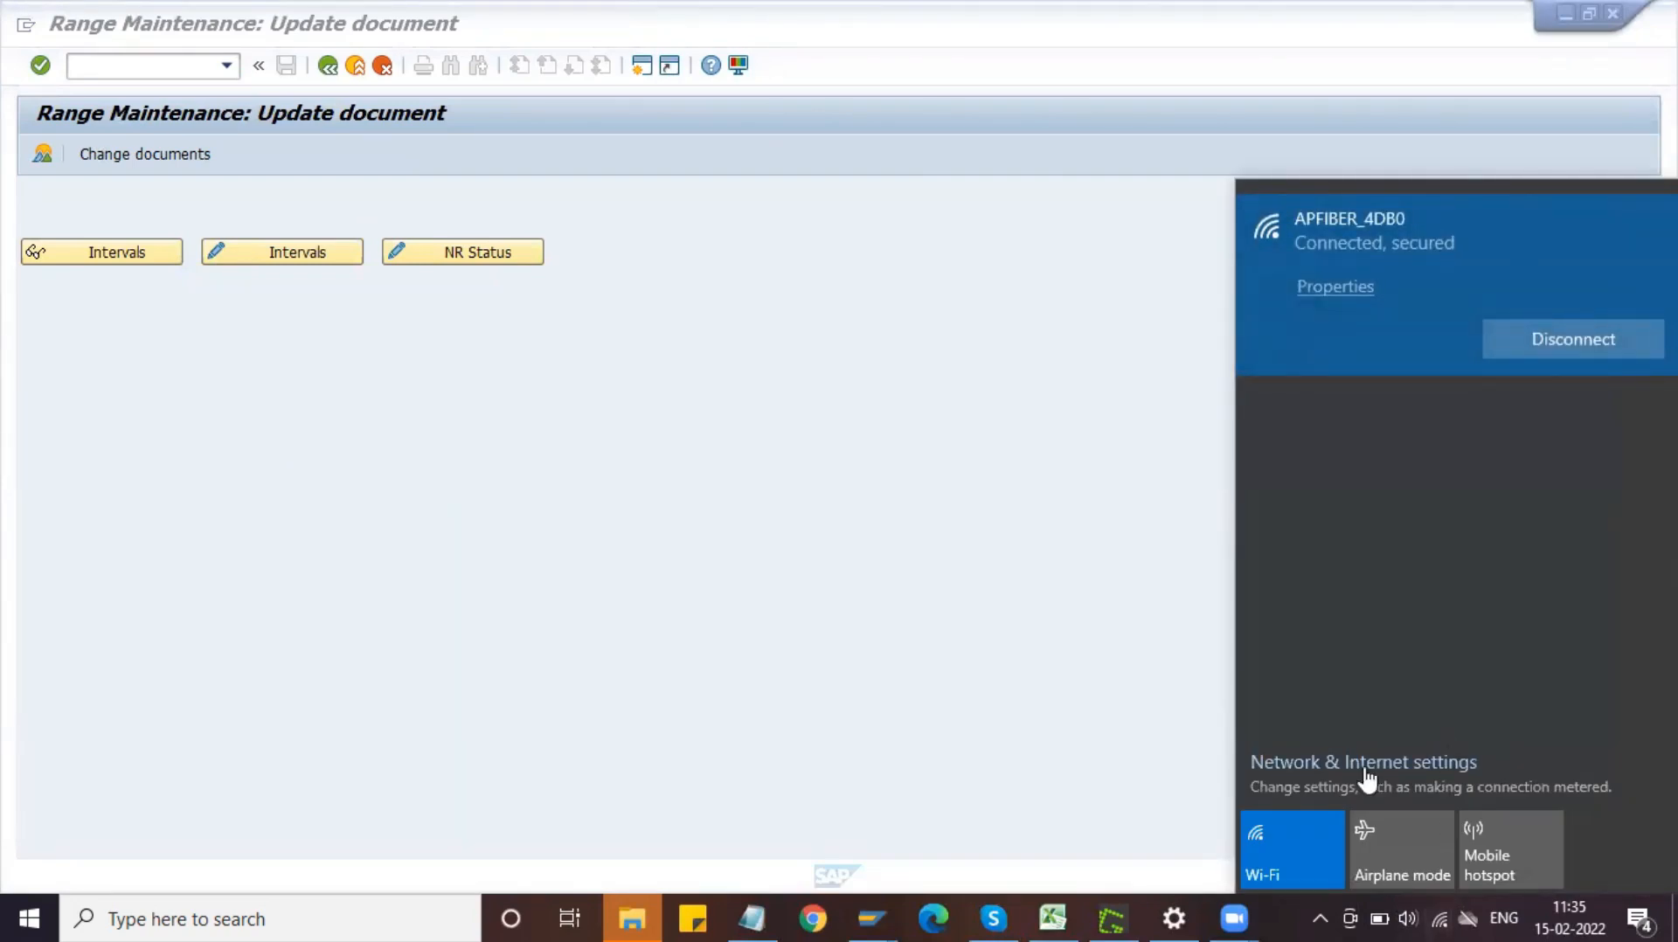
pyautogui.click(1444, 904)
pyautogui.click(1445, 904)
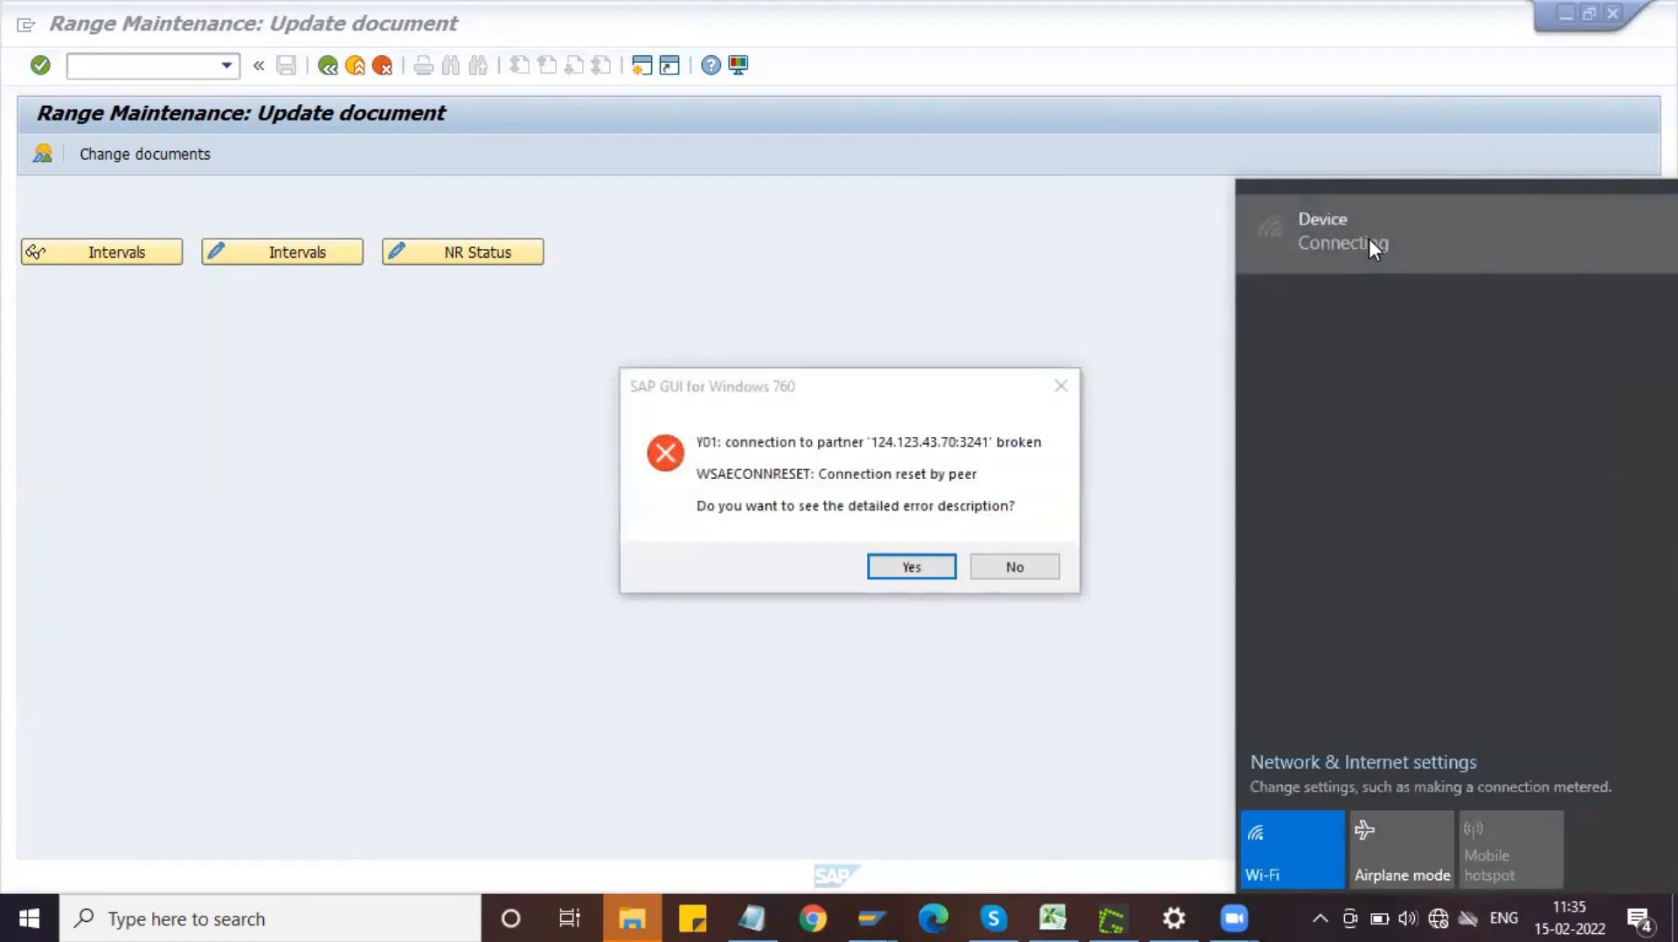
pyautogui.click(1368, 238)
pyautogui.click(1028, 572)
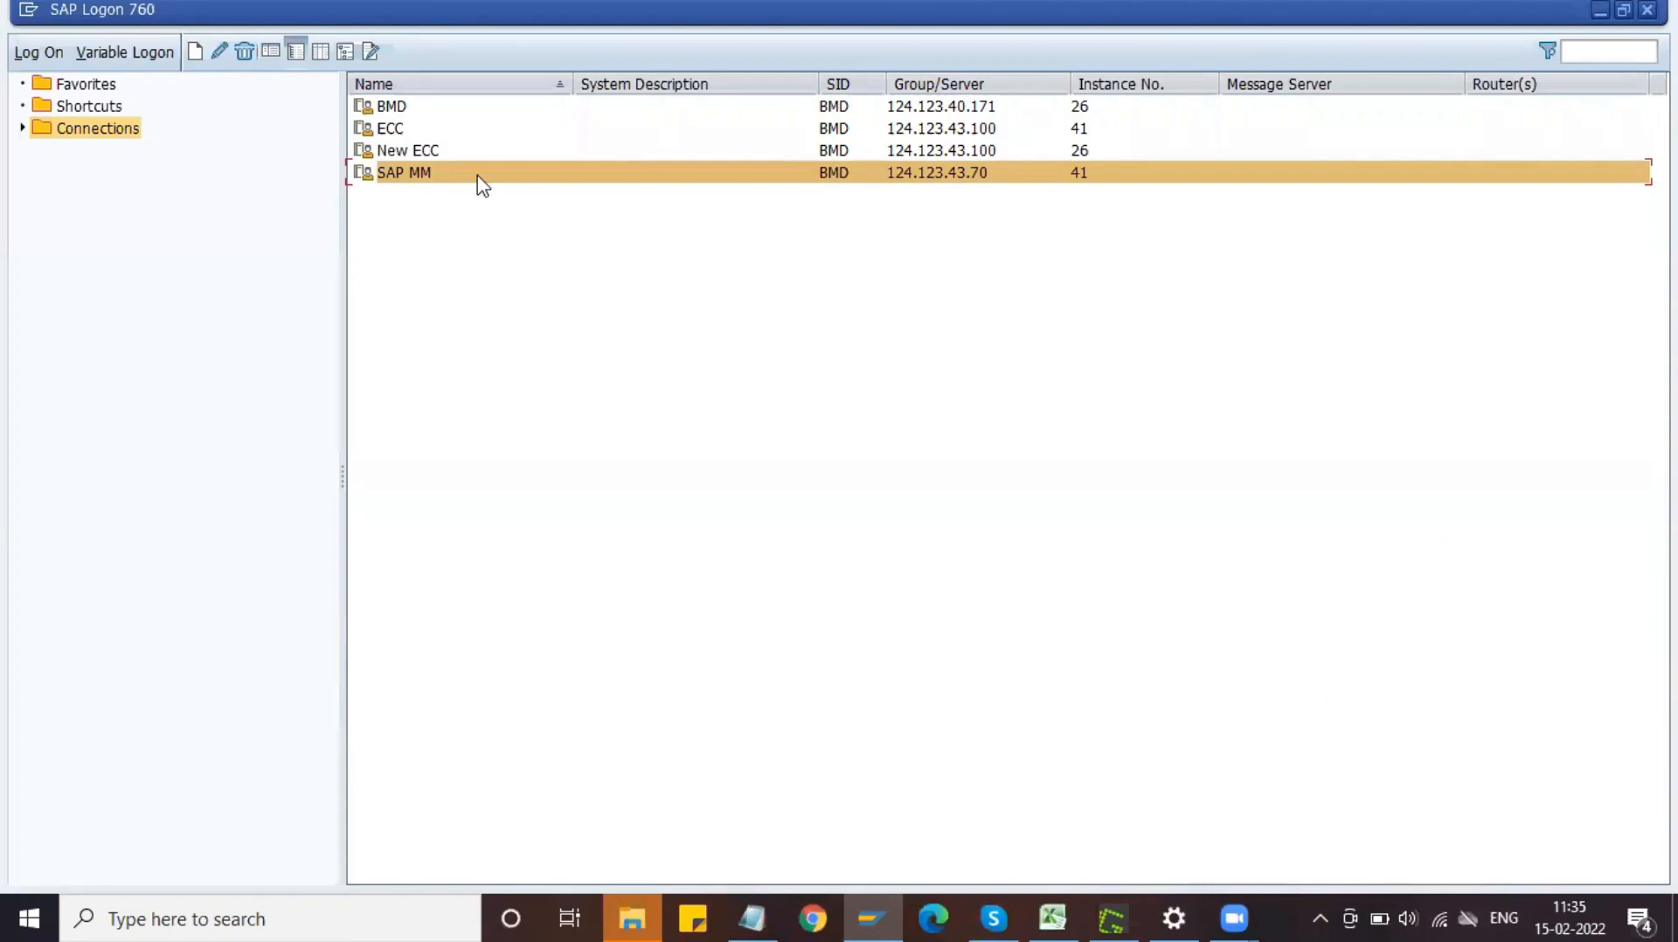
# - Log on to the SAP MM system with the user ID and account password, ending any other logons in the system
pyautogui.doubleClick(580, 168)
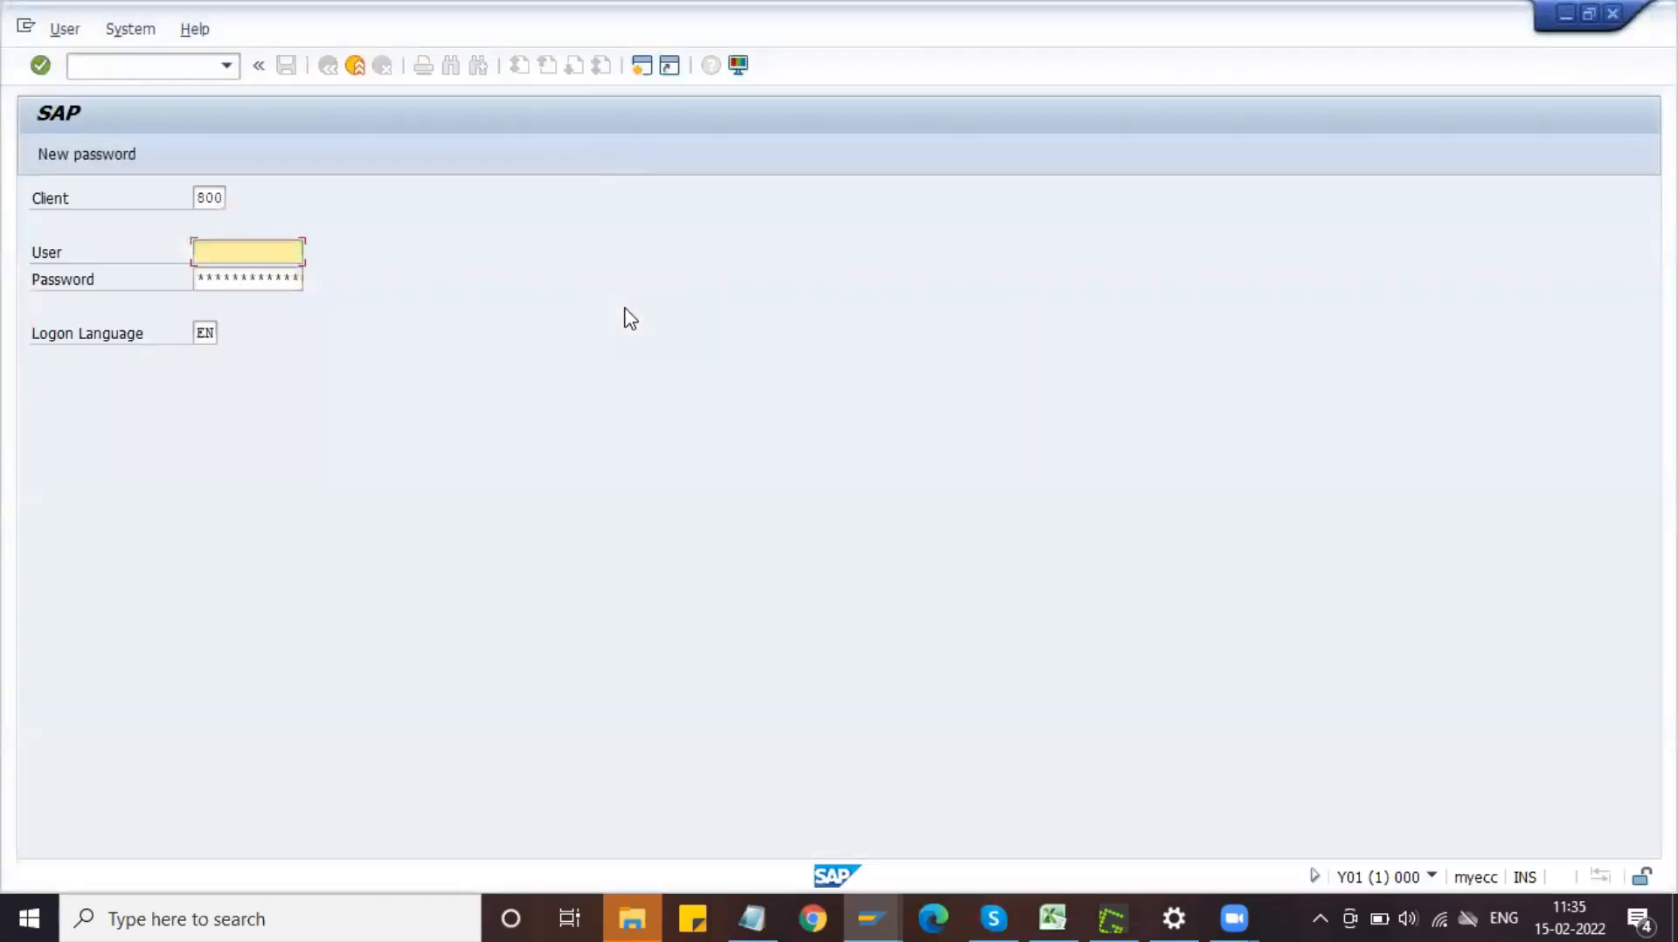
pyautogui.write('MM')
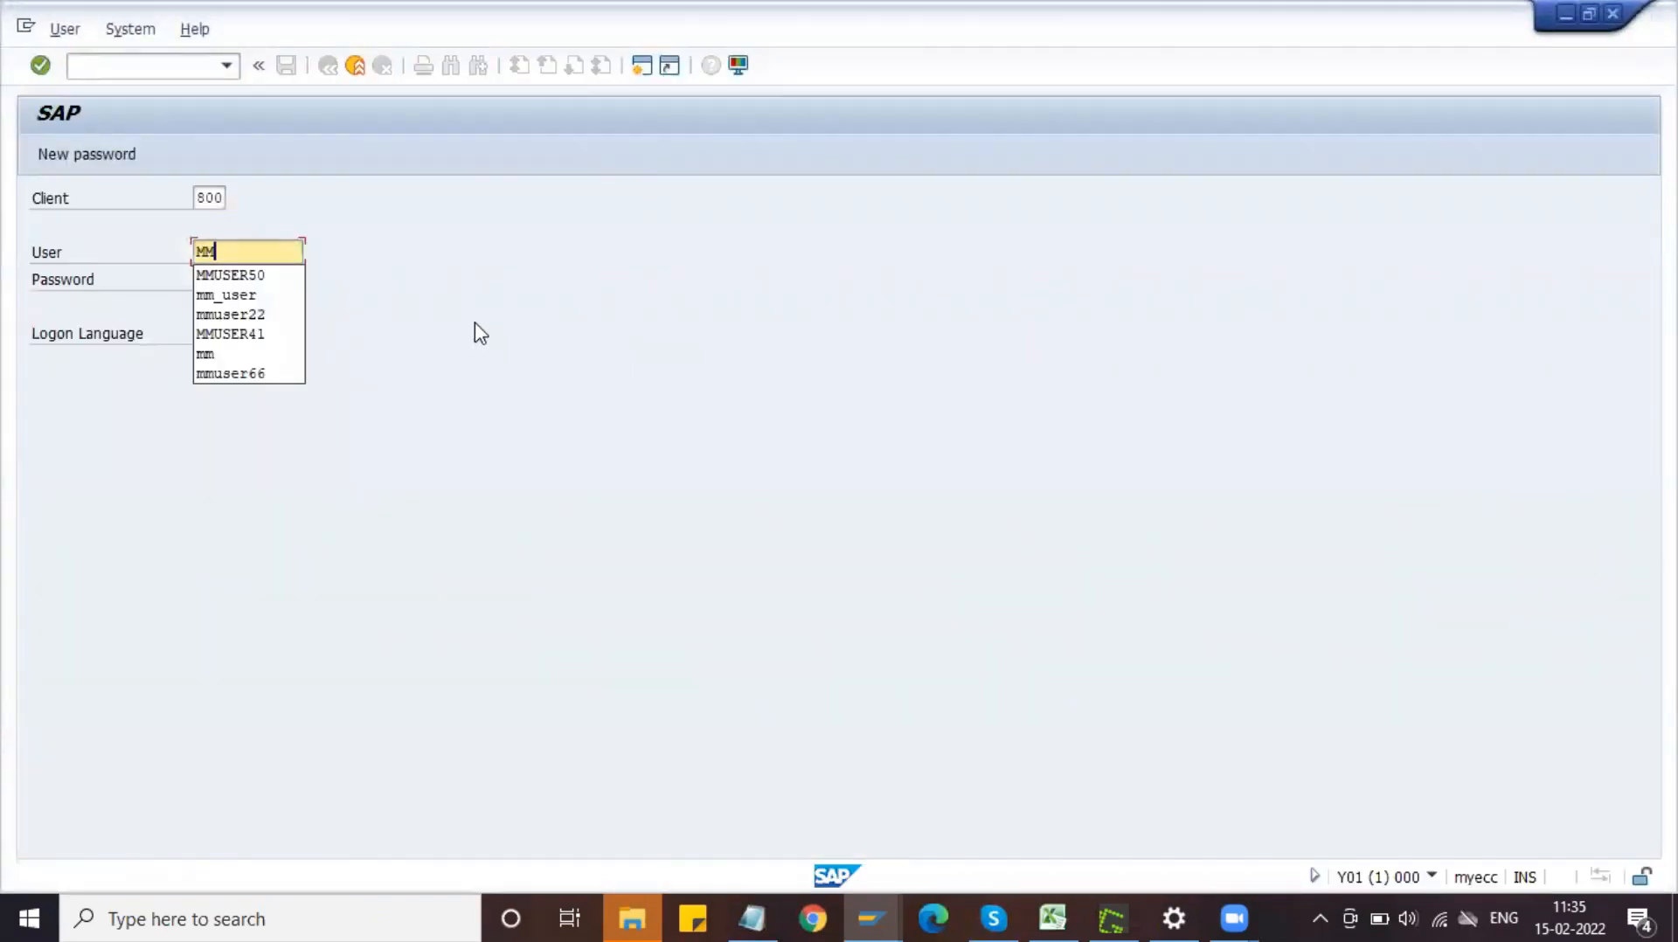
pyautogui.press('Return')
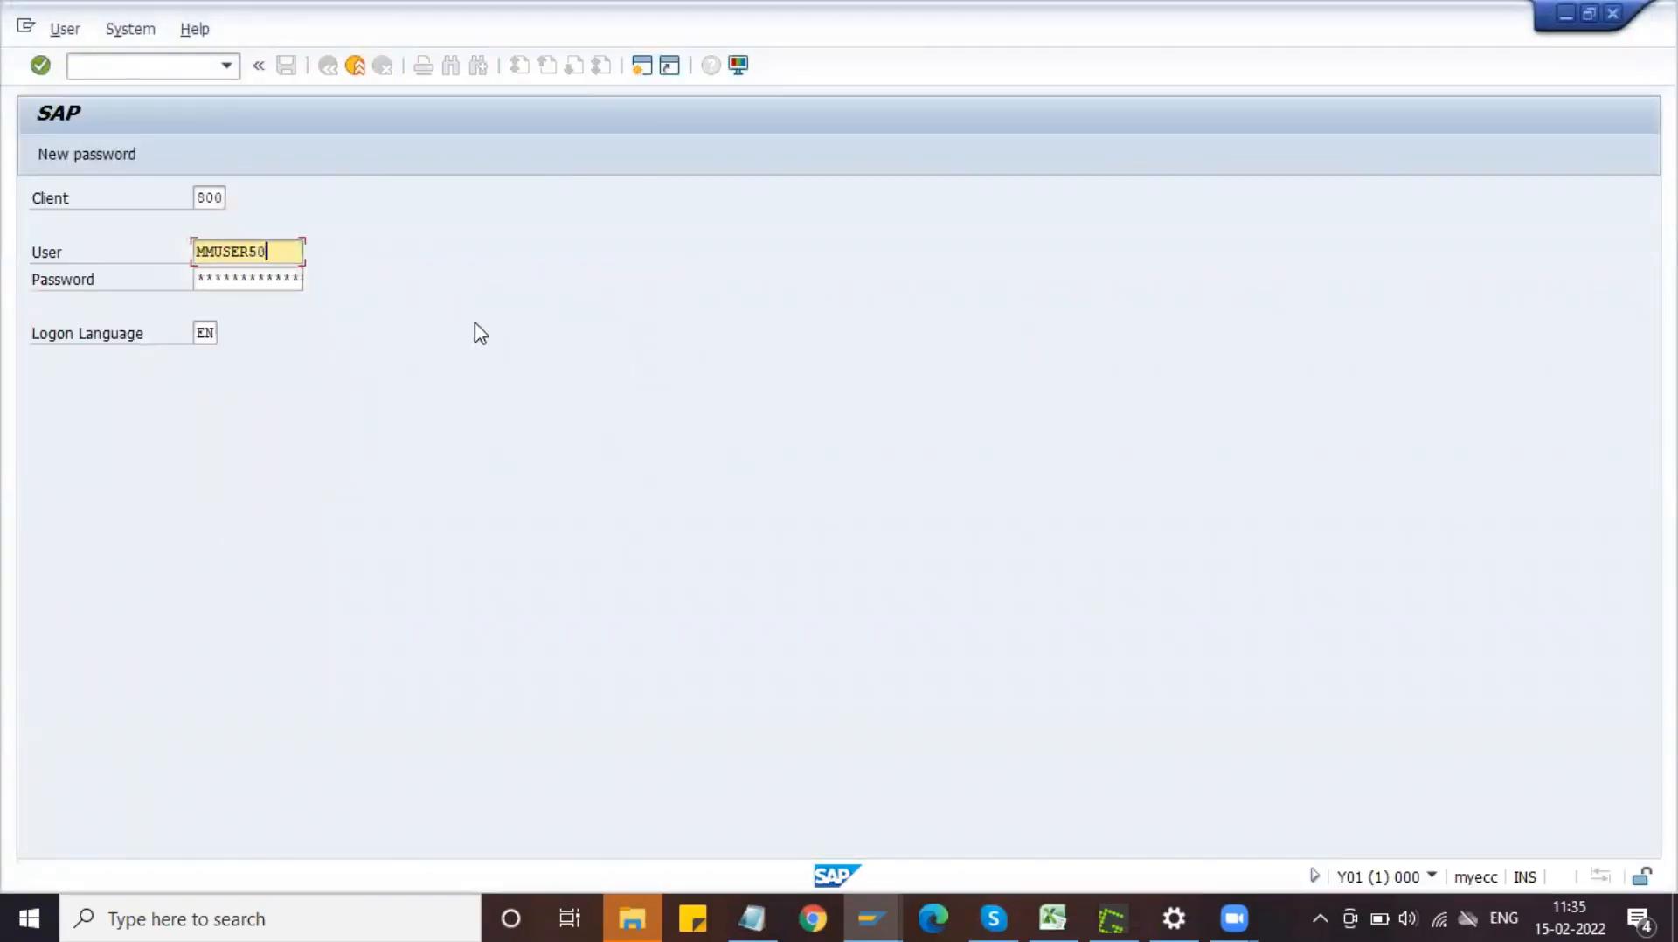
pyautogui.press('Tab')
pyautogui.write('******')
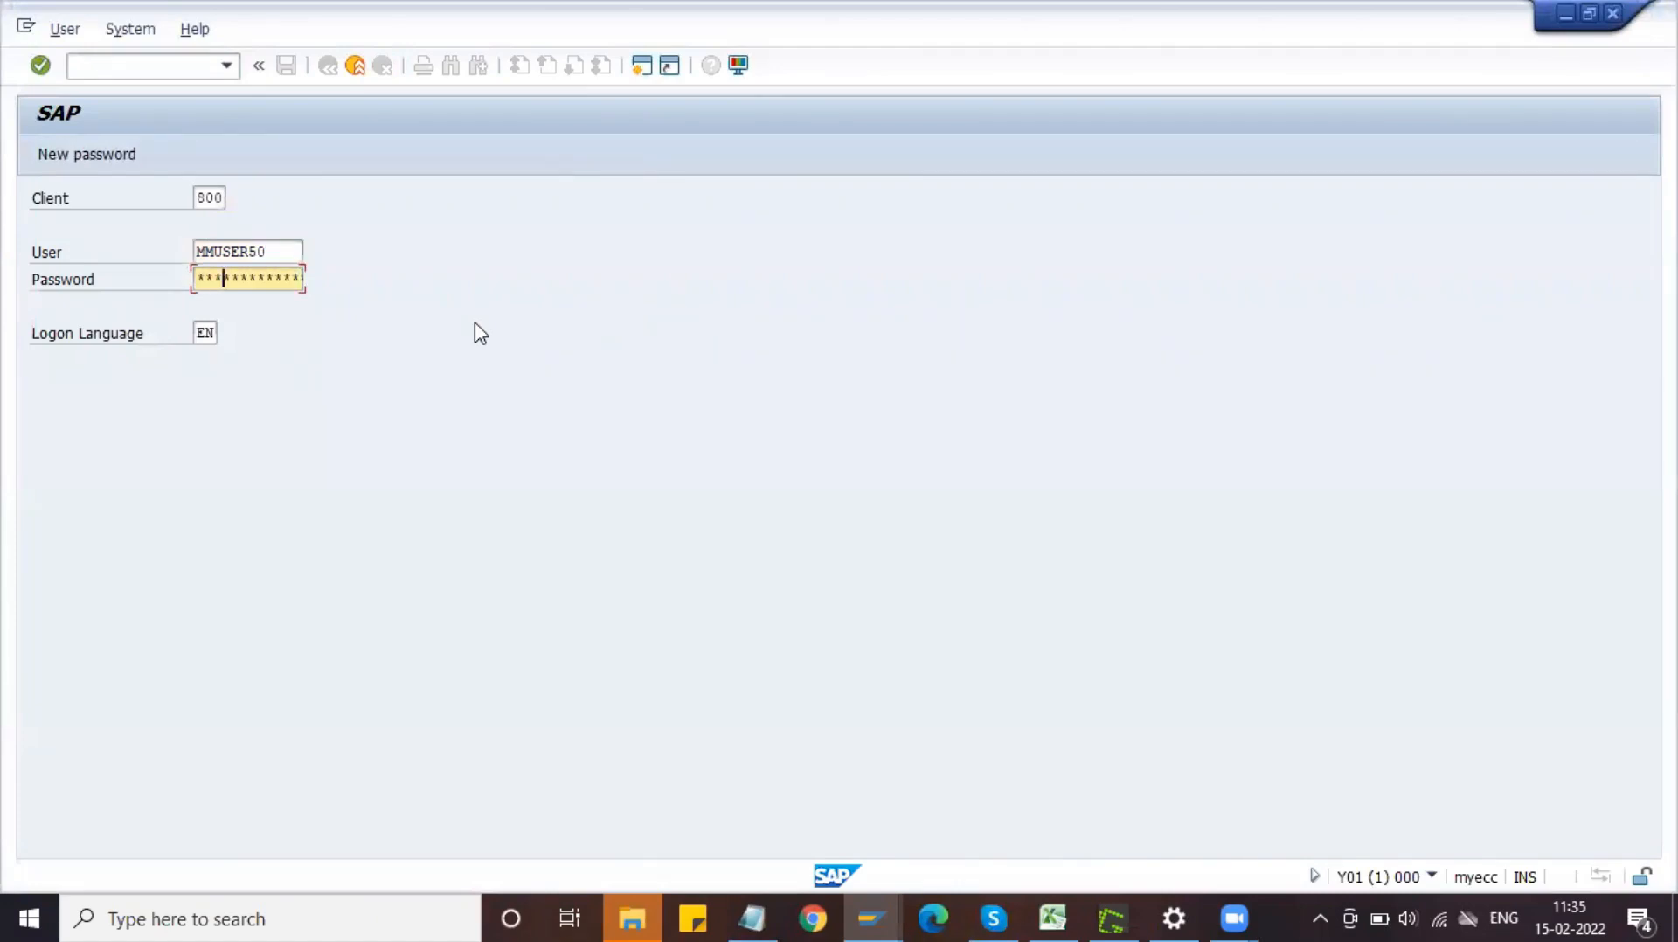
pyautogui.write('*')
pyautogui.press('Return')
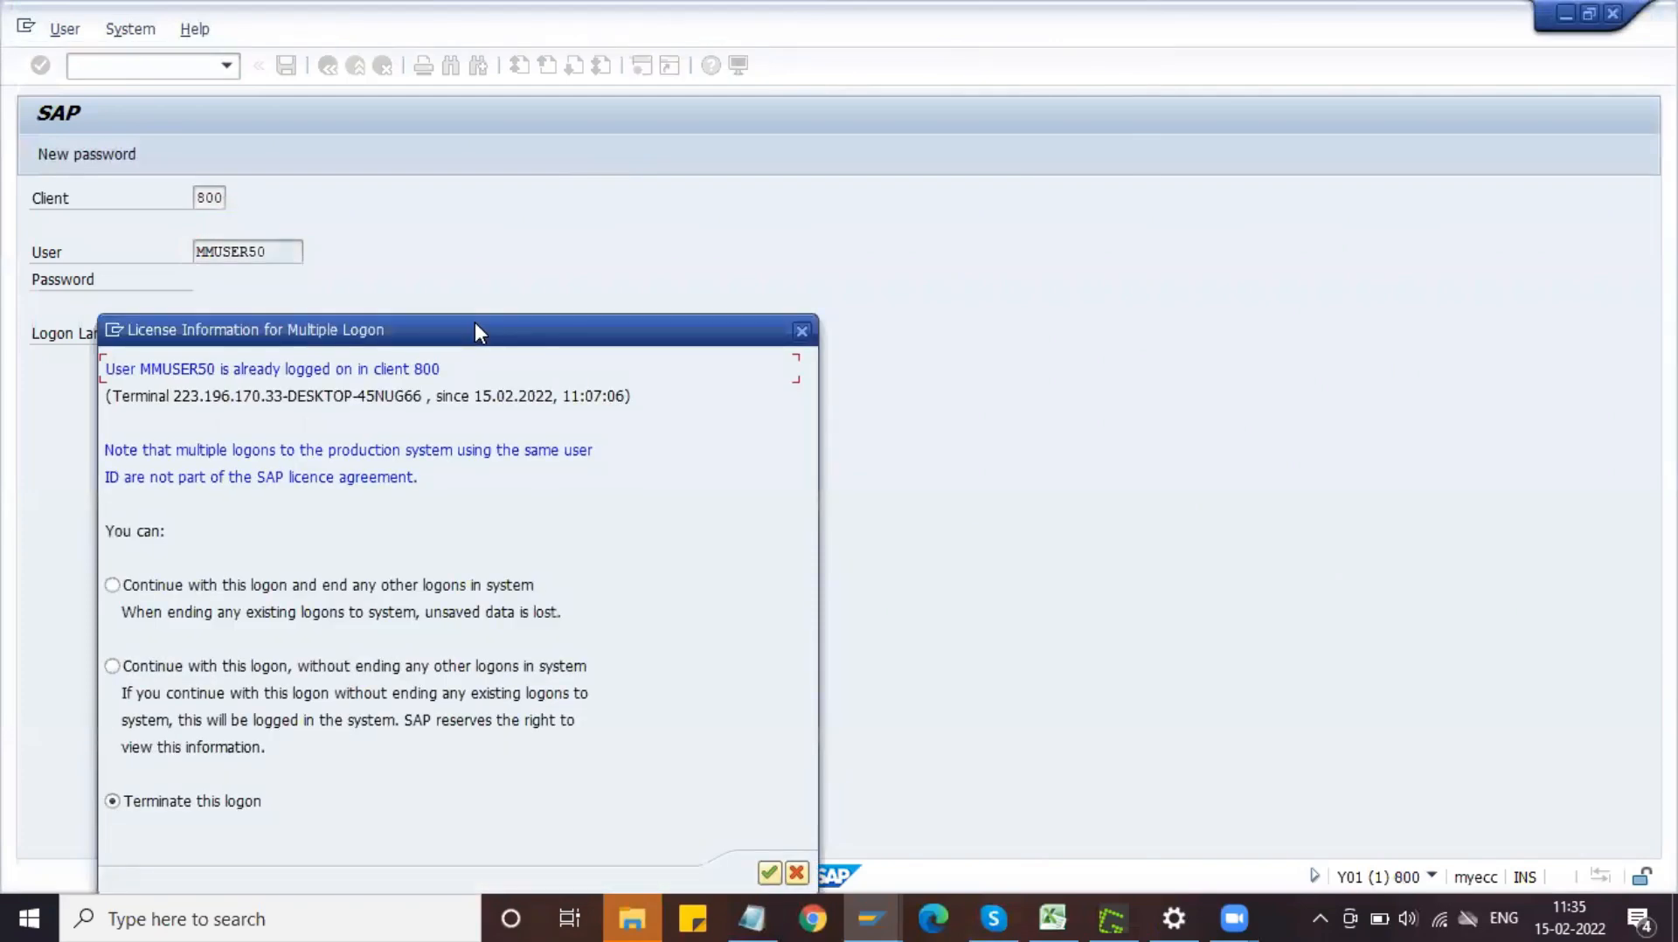
pyautogui.doubleClick(382, 594)
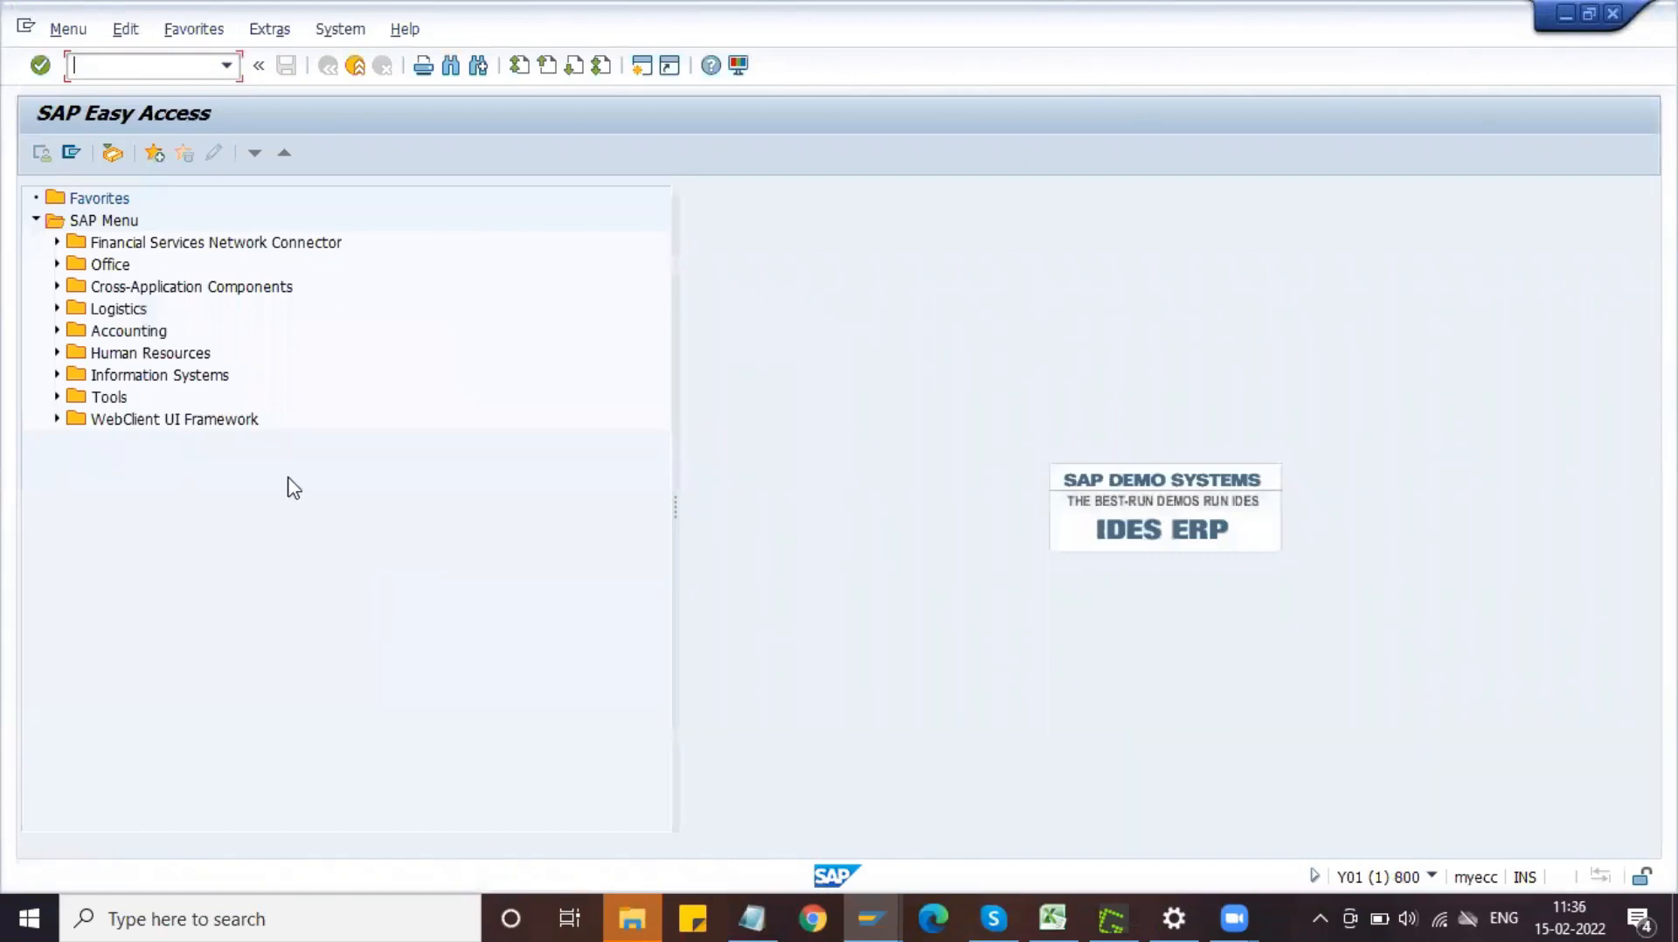
# - Start transaction spro and open the SAP Reference IMG
pyautogui.click(264, 520)
pyautogui.click(155, 63)
pyautogui.write('spro')
pyautogui.press('Return')
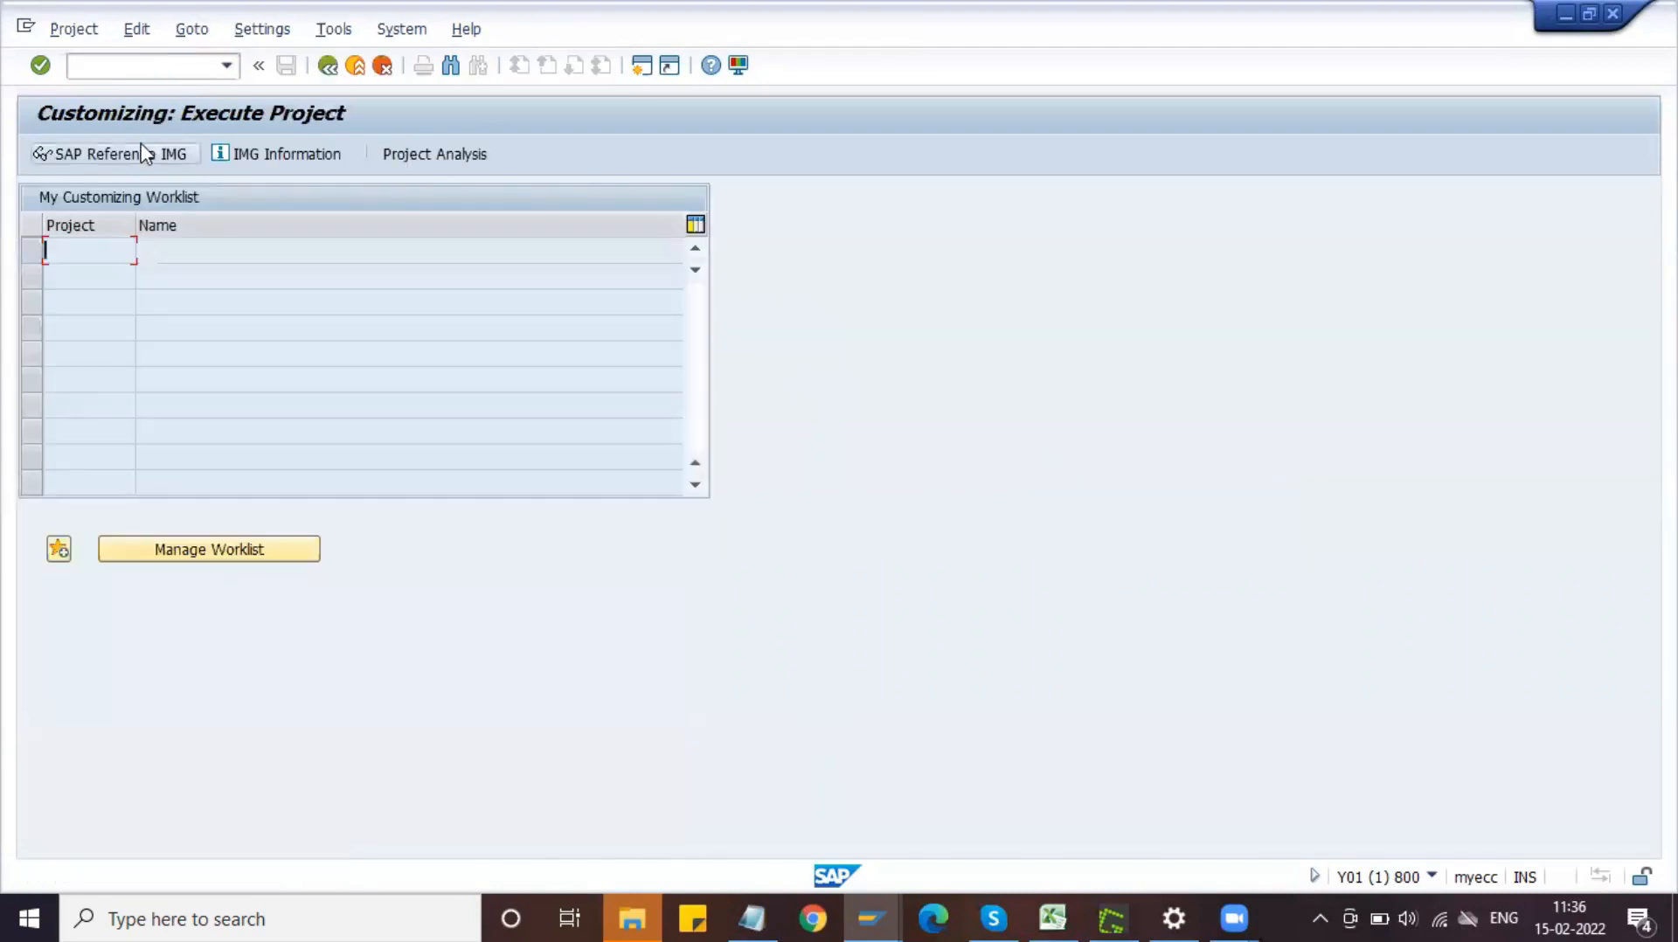
pyautogui.click(127, 155)
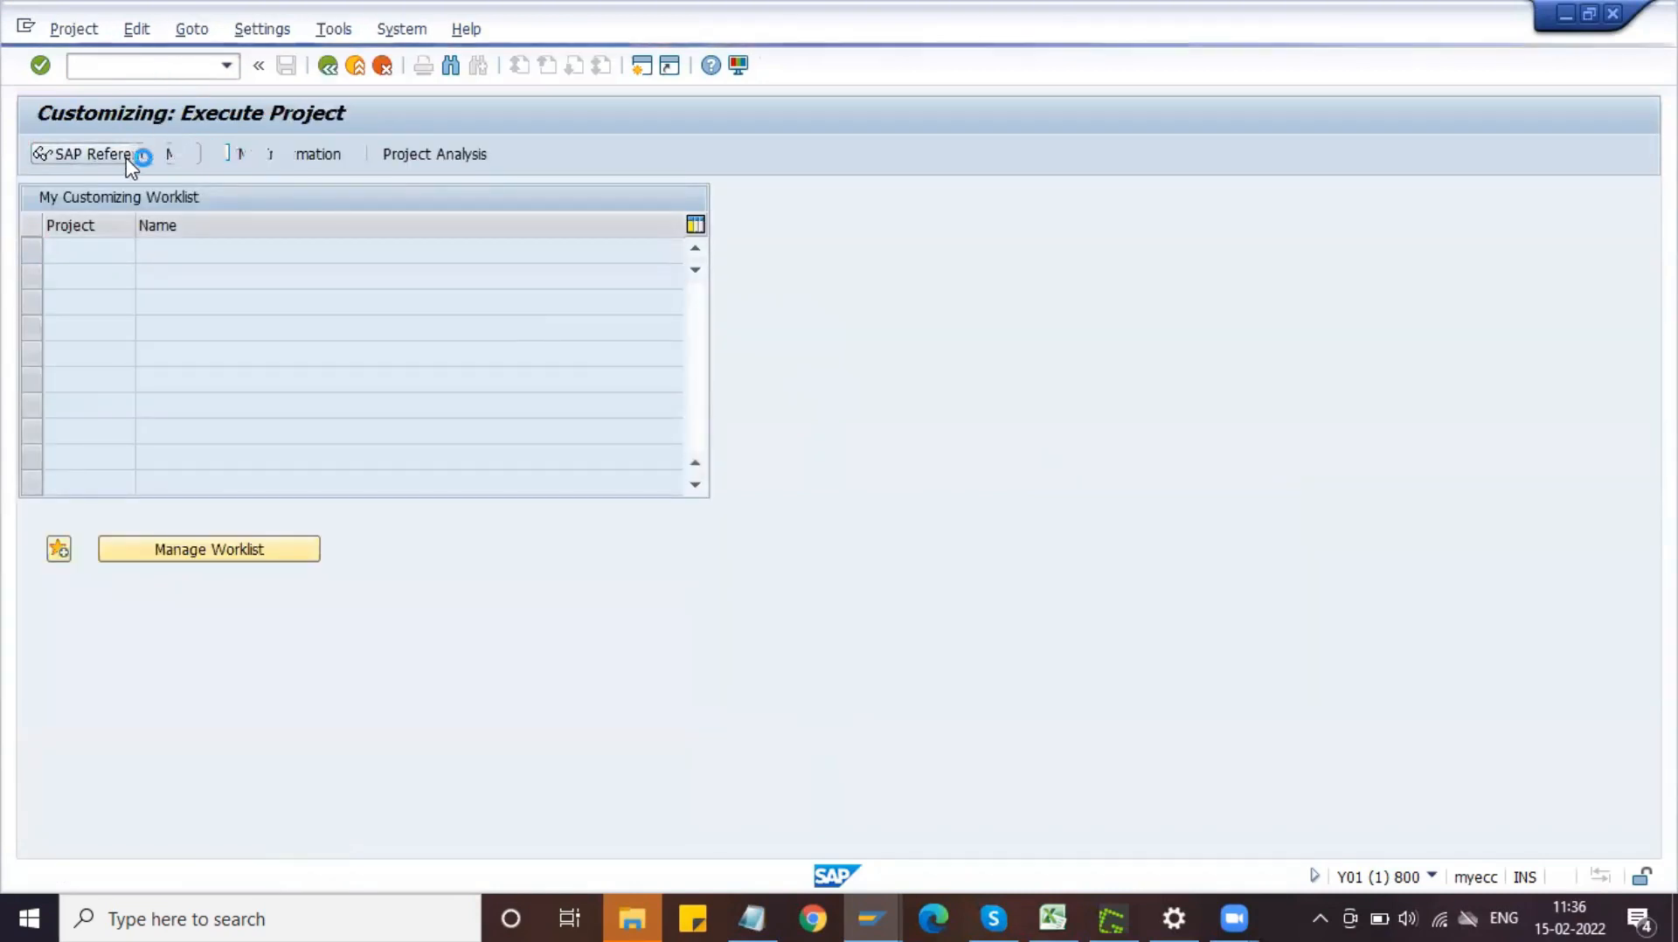
# - Expand the IMG through Materials Management, Logistics Invoice Verification and Incoming Invoice down to Number Assignment
pyautogui.scroll(-4, 162, 603)
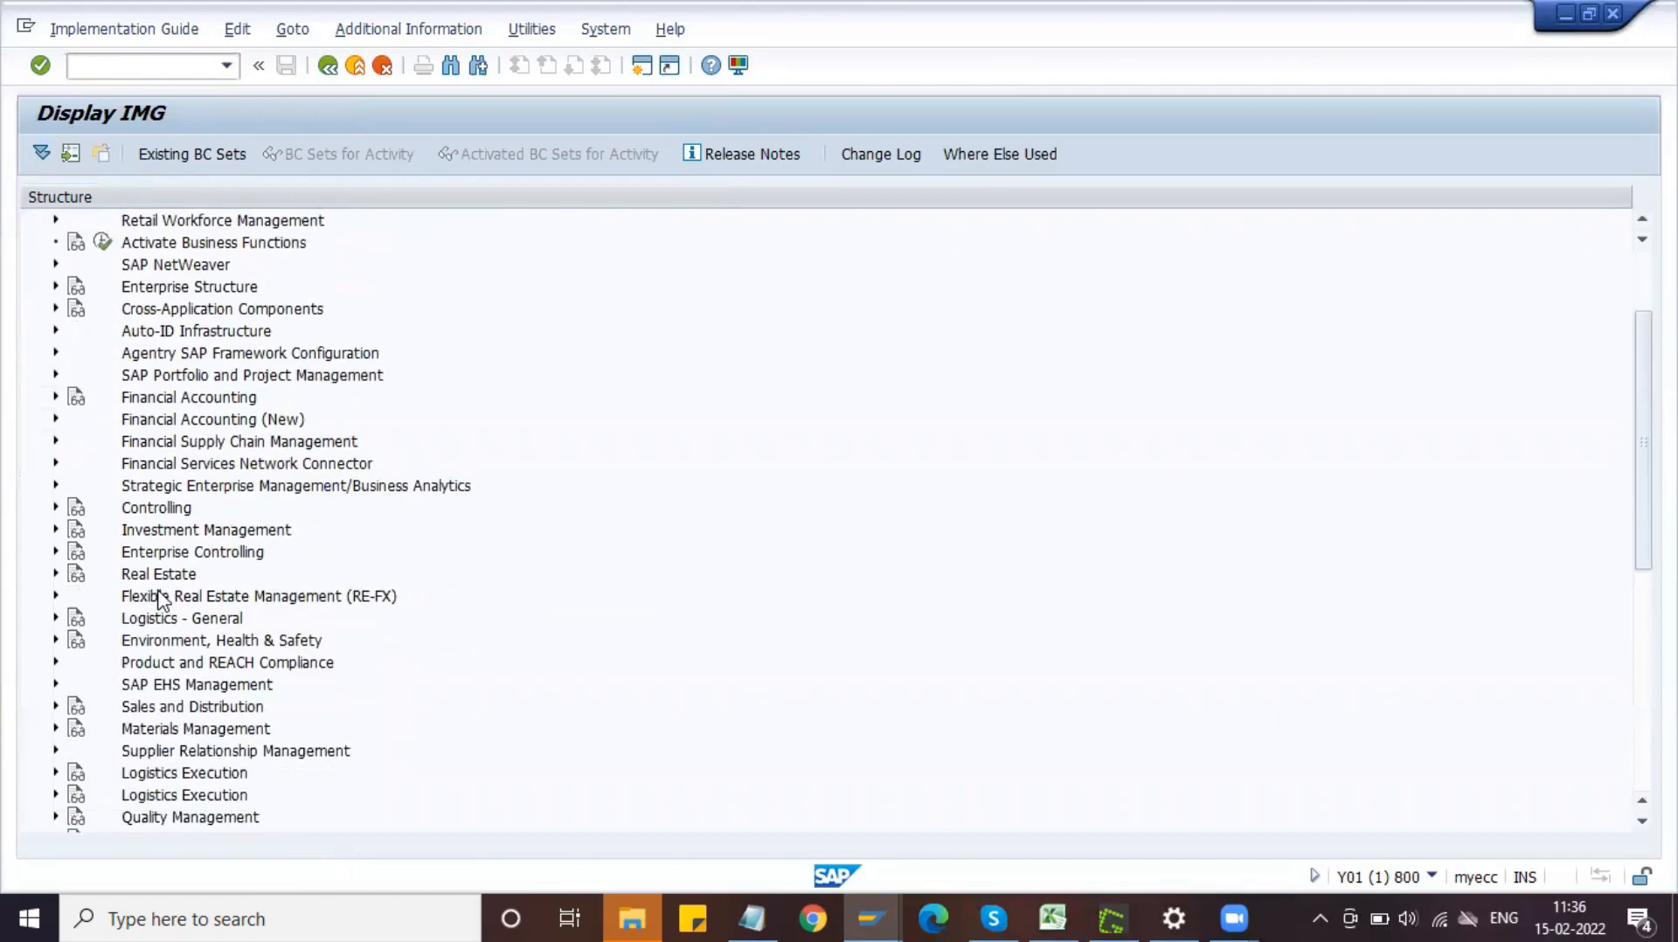
pyautogui.scroll(-1, 161, 603)
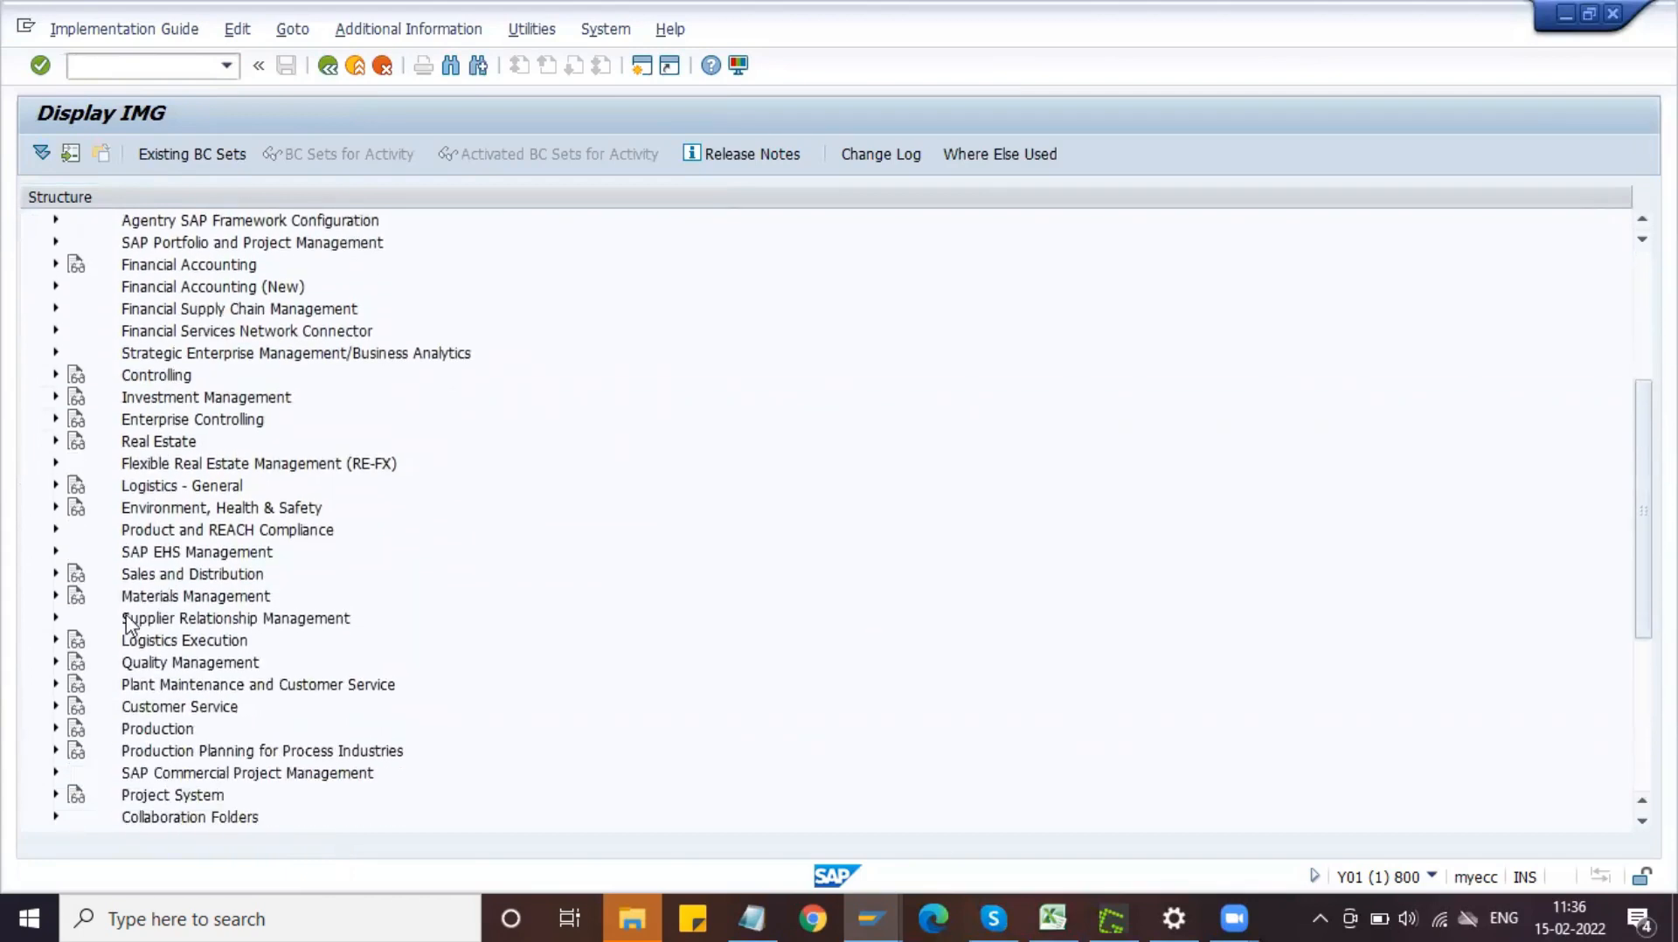
pyautogui.click(55, 597)
pyautogui.scroll(-1, 210, 661)
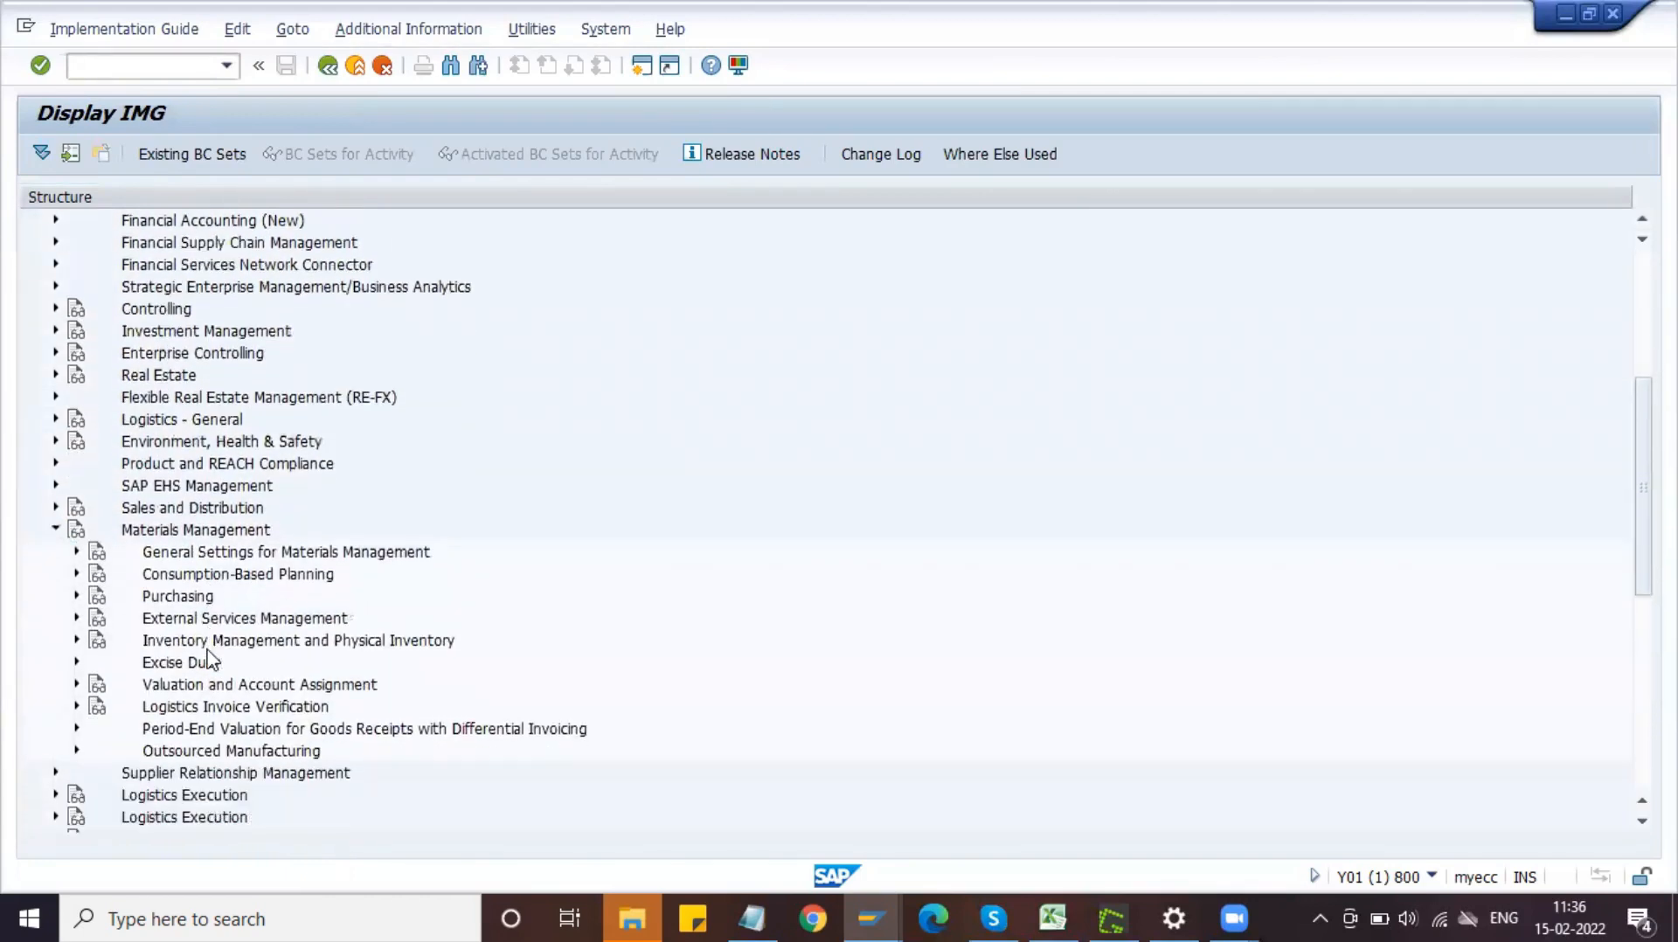
pyautogui.scroll(-2, 210, 661)
pyautogui.click(77, 598)
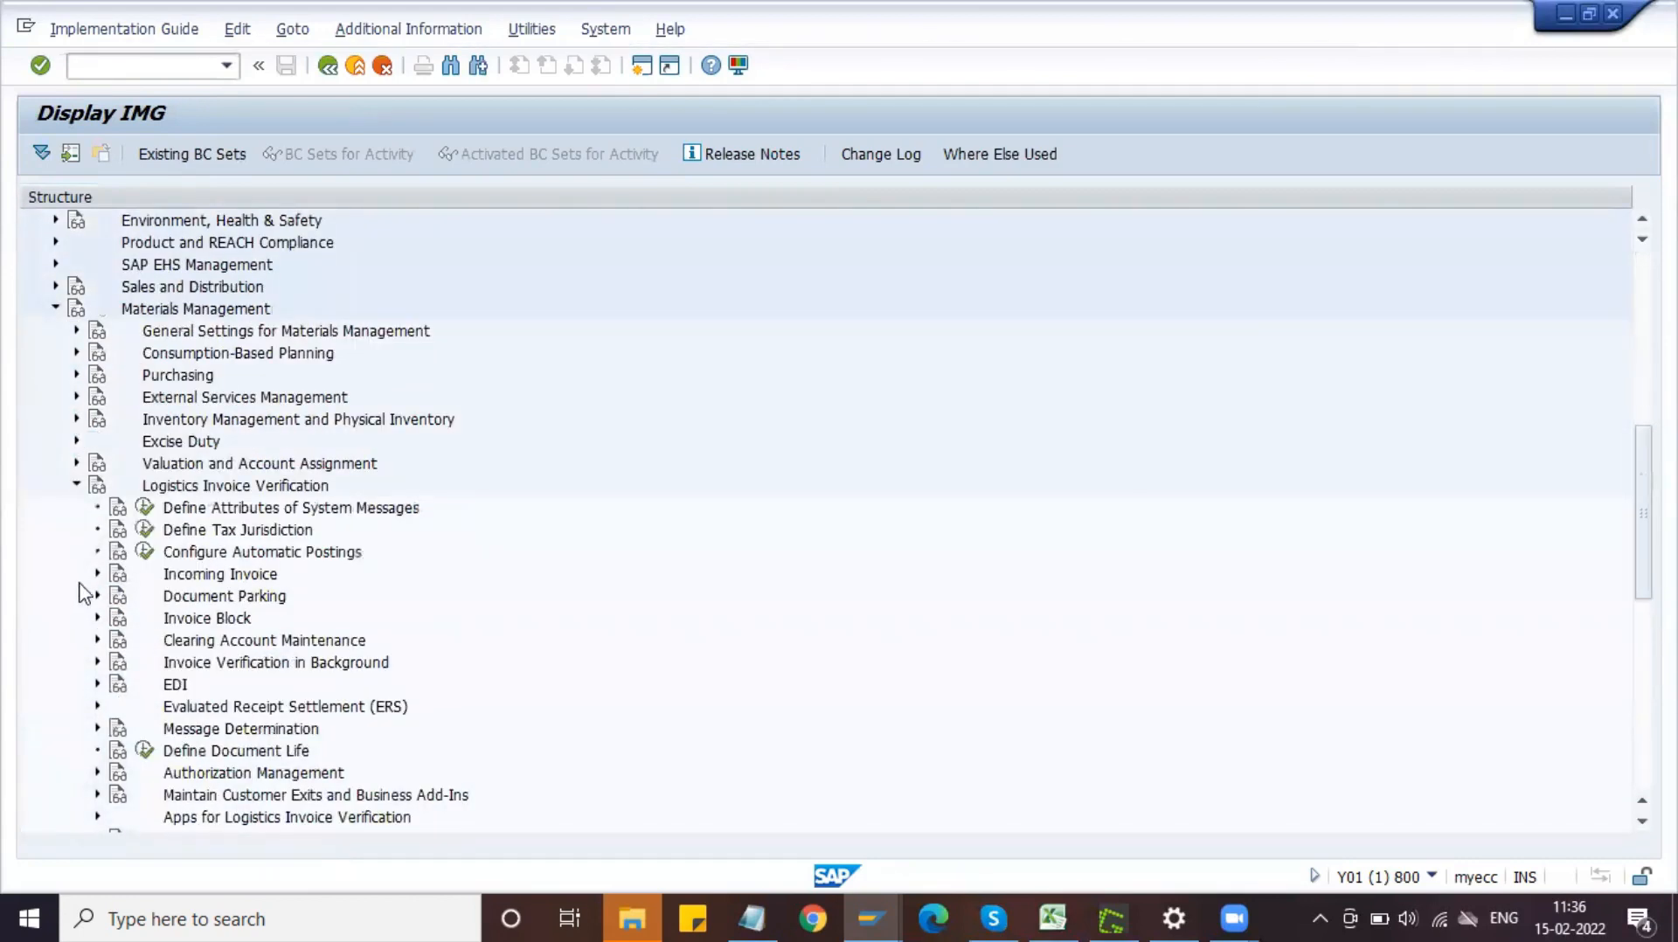
pyautogui.click(97, 574)
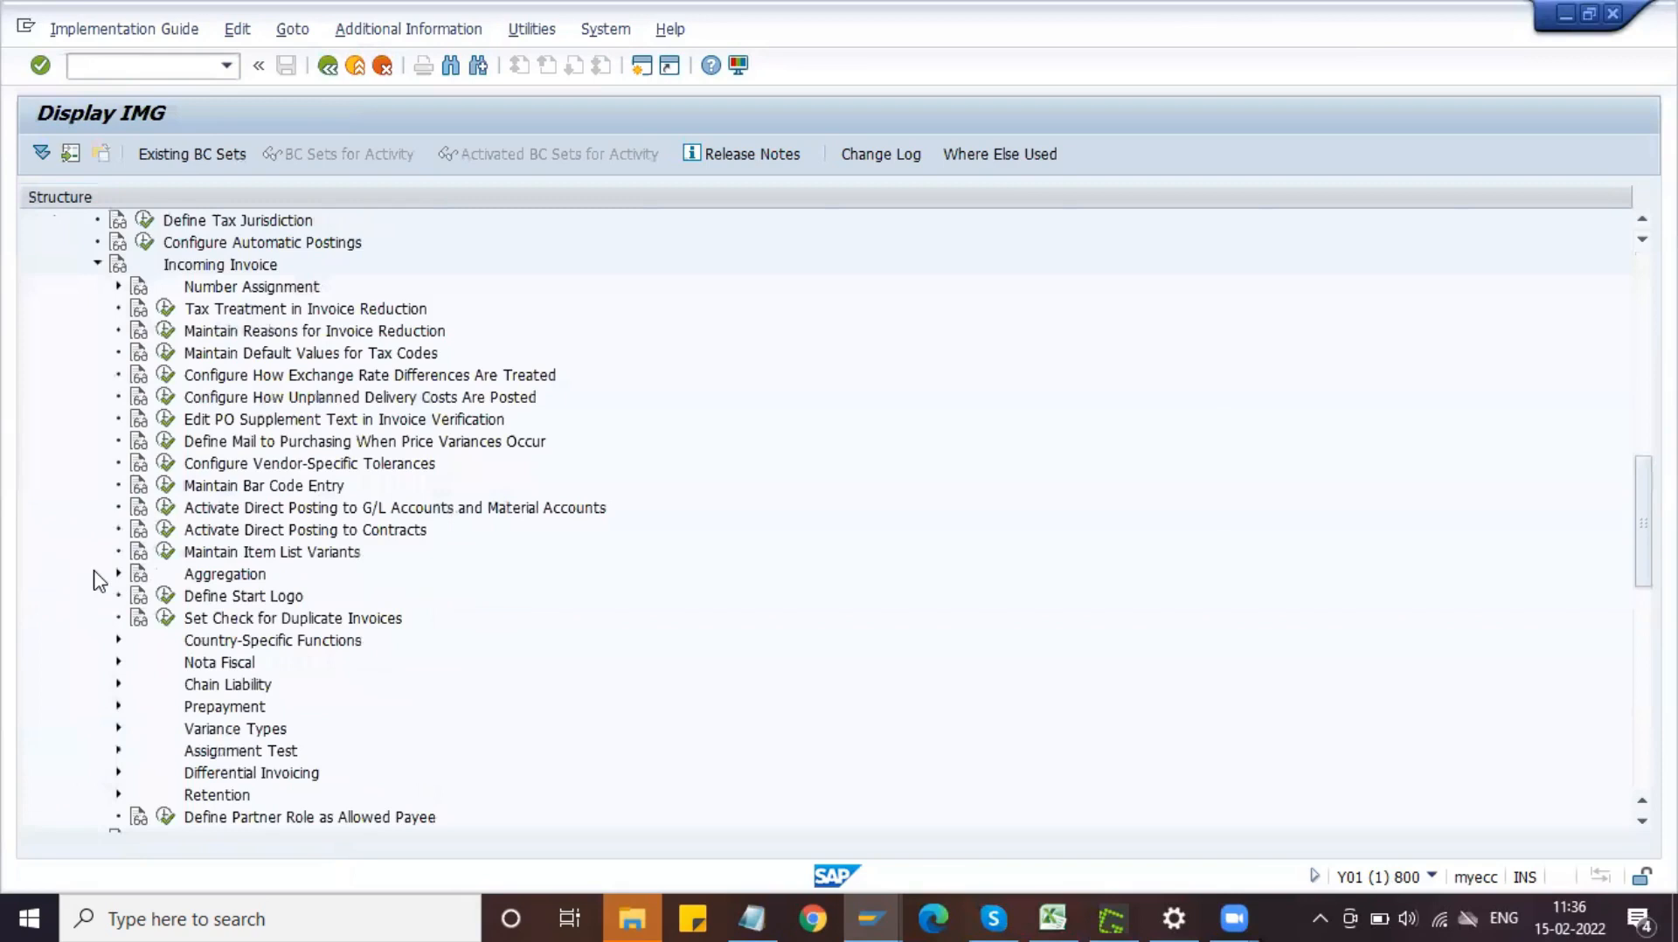
pyautogui.click(119, 287)
# - Open the number range intervals for invoice documents under the number assignment for logistics documents in change mode
pyautogui.click(272, 310)
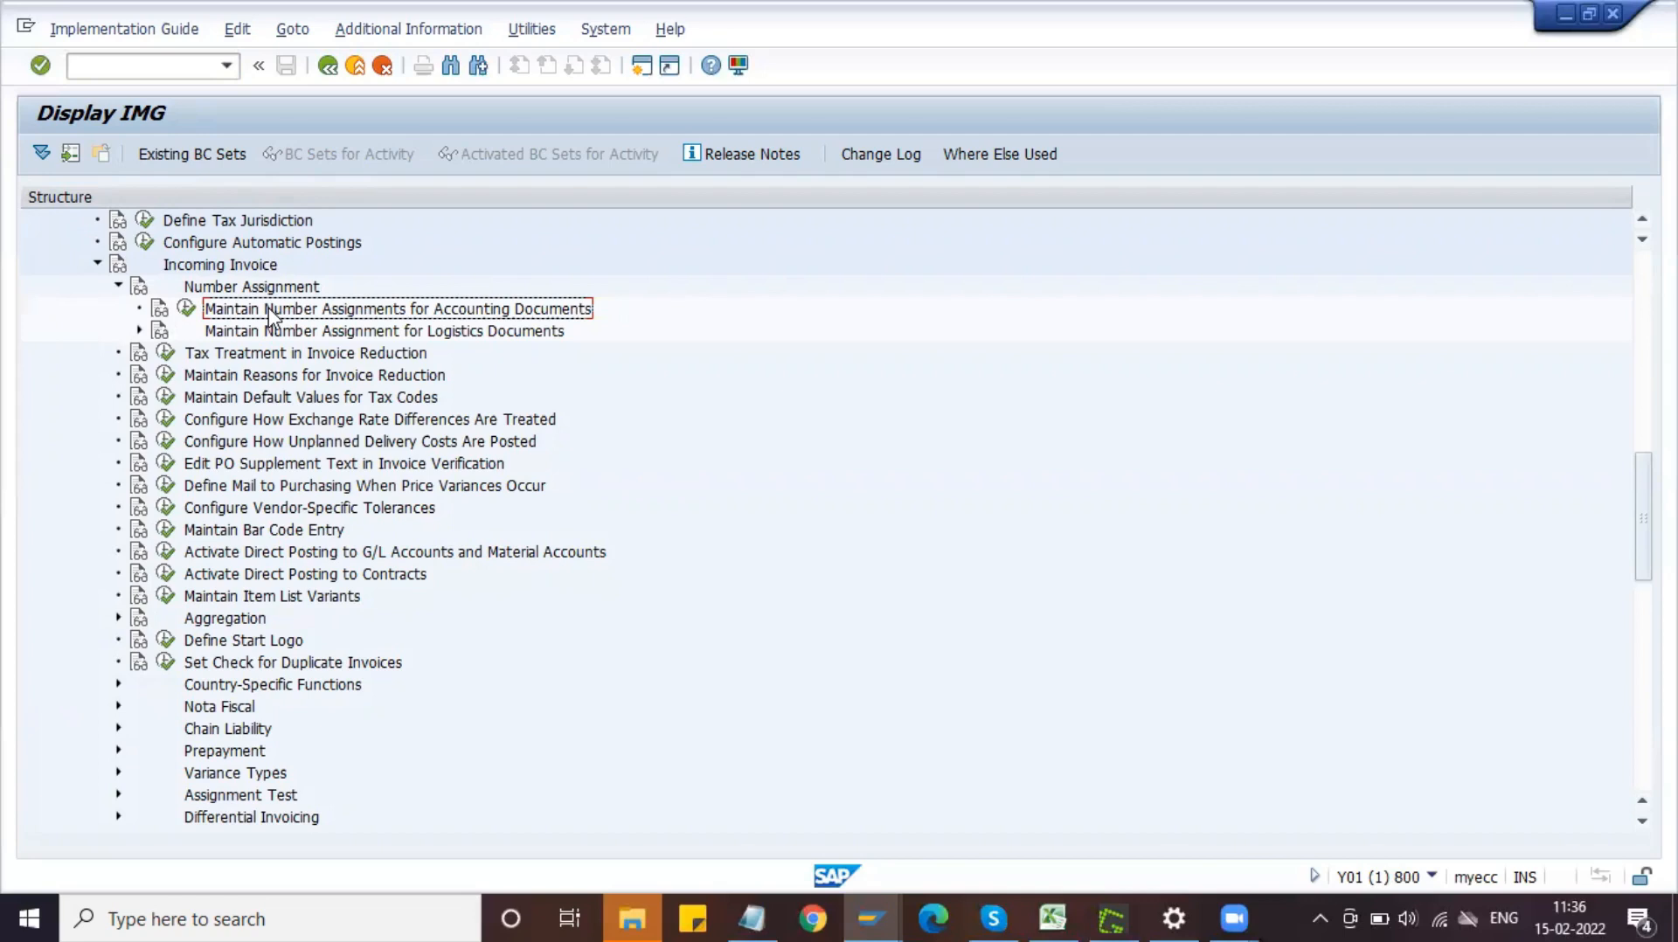
pyautogui.click(140, 331)
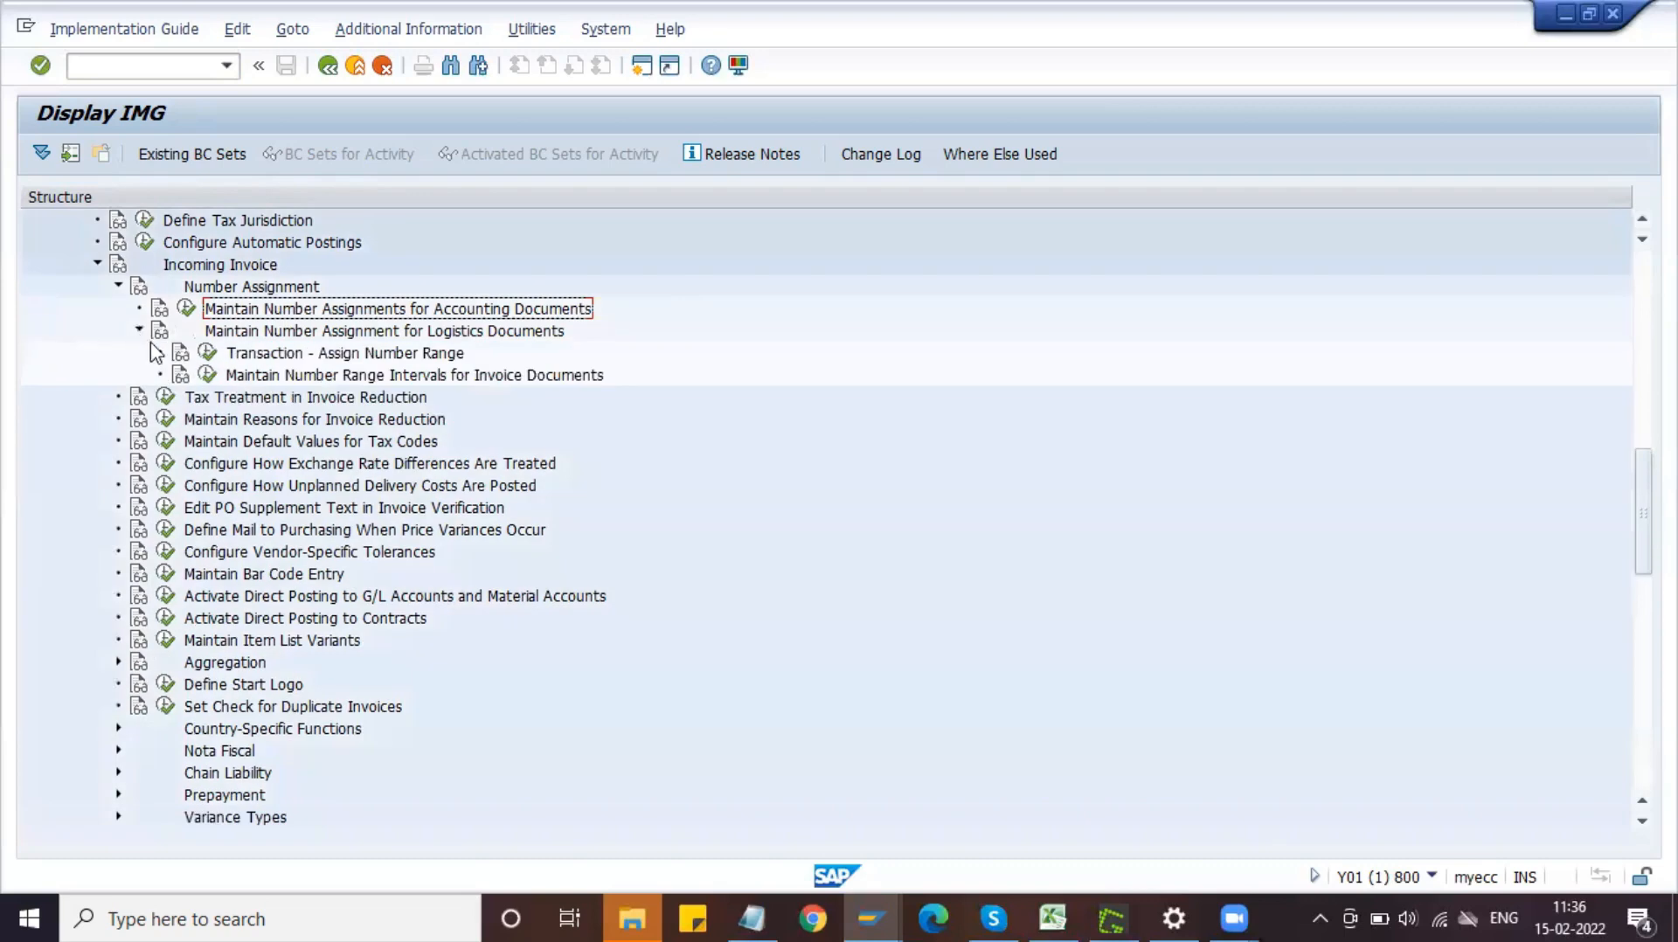
pyautogui.click(206, 376)
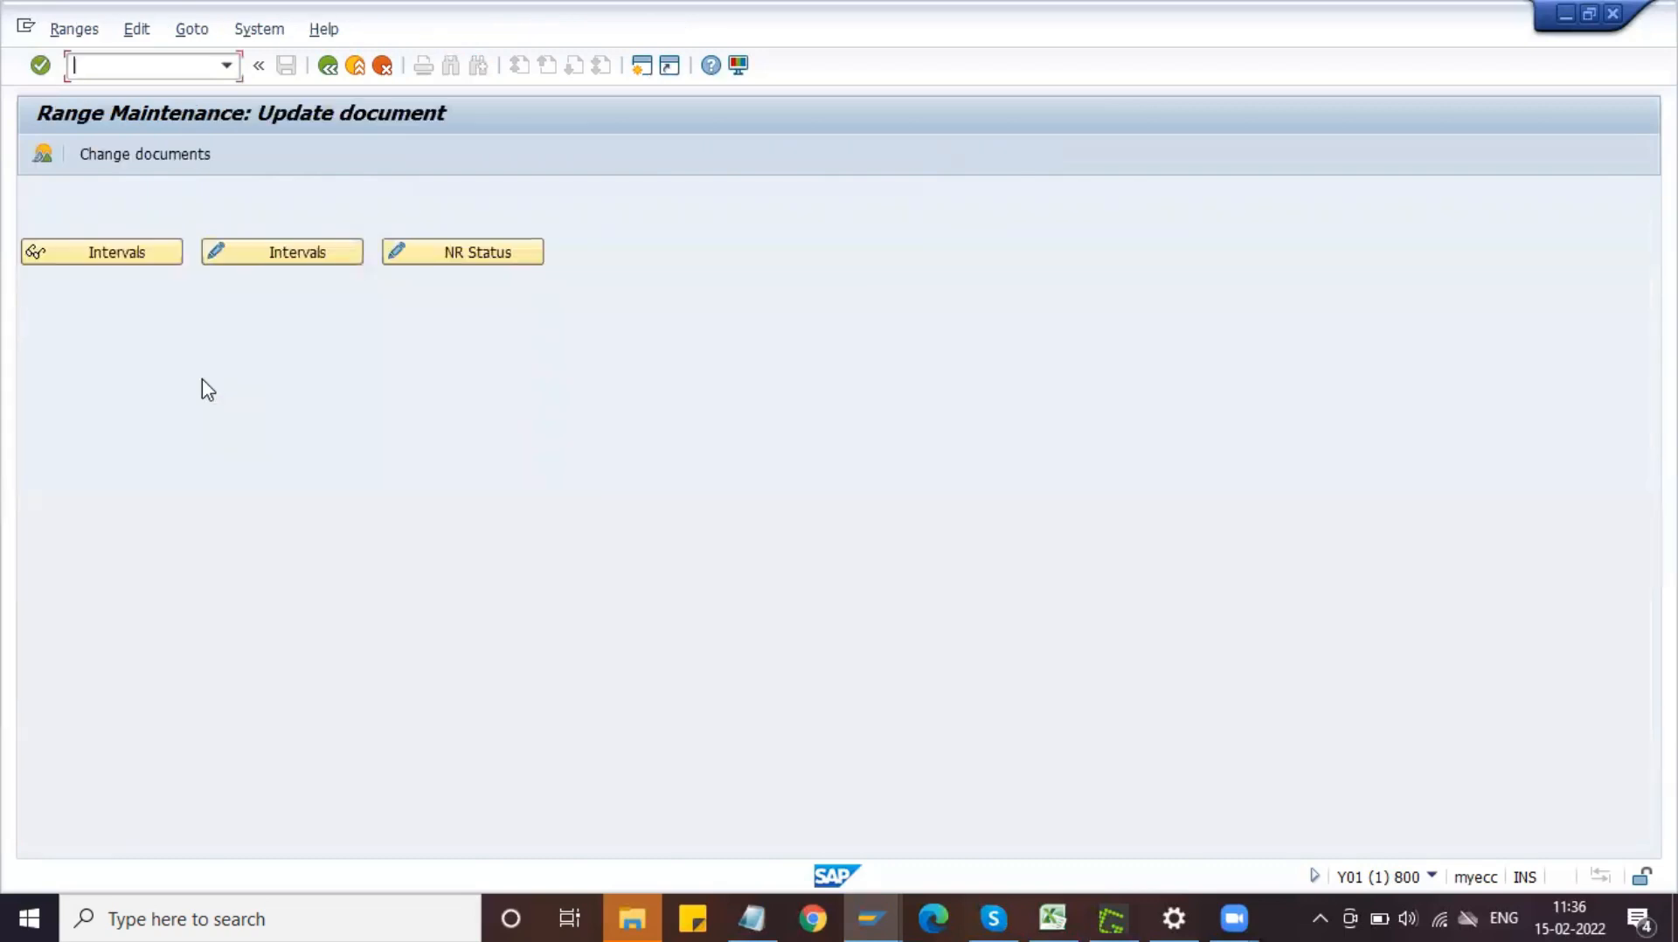
pyautogui.click(241, 258)
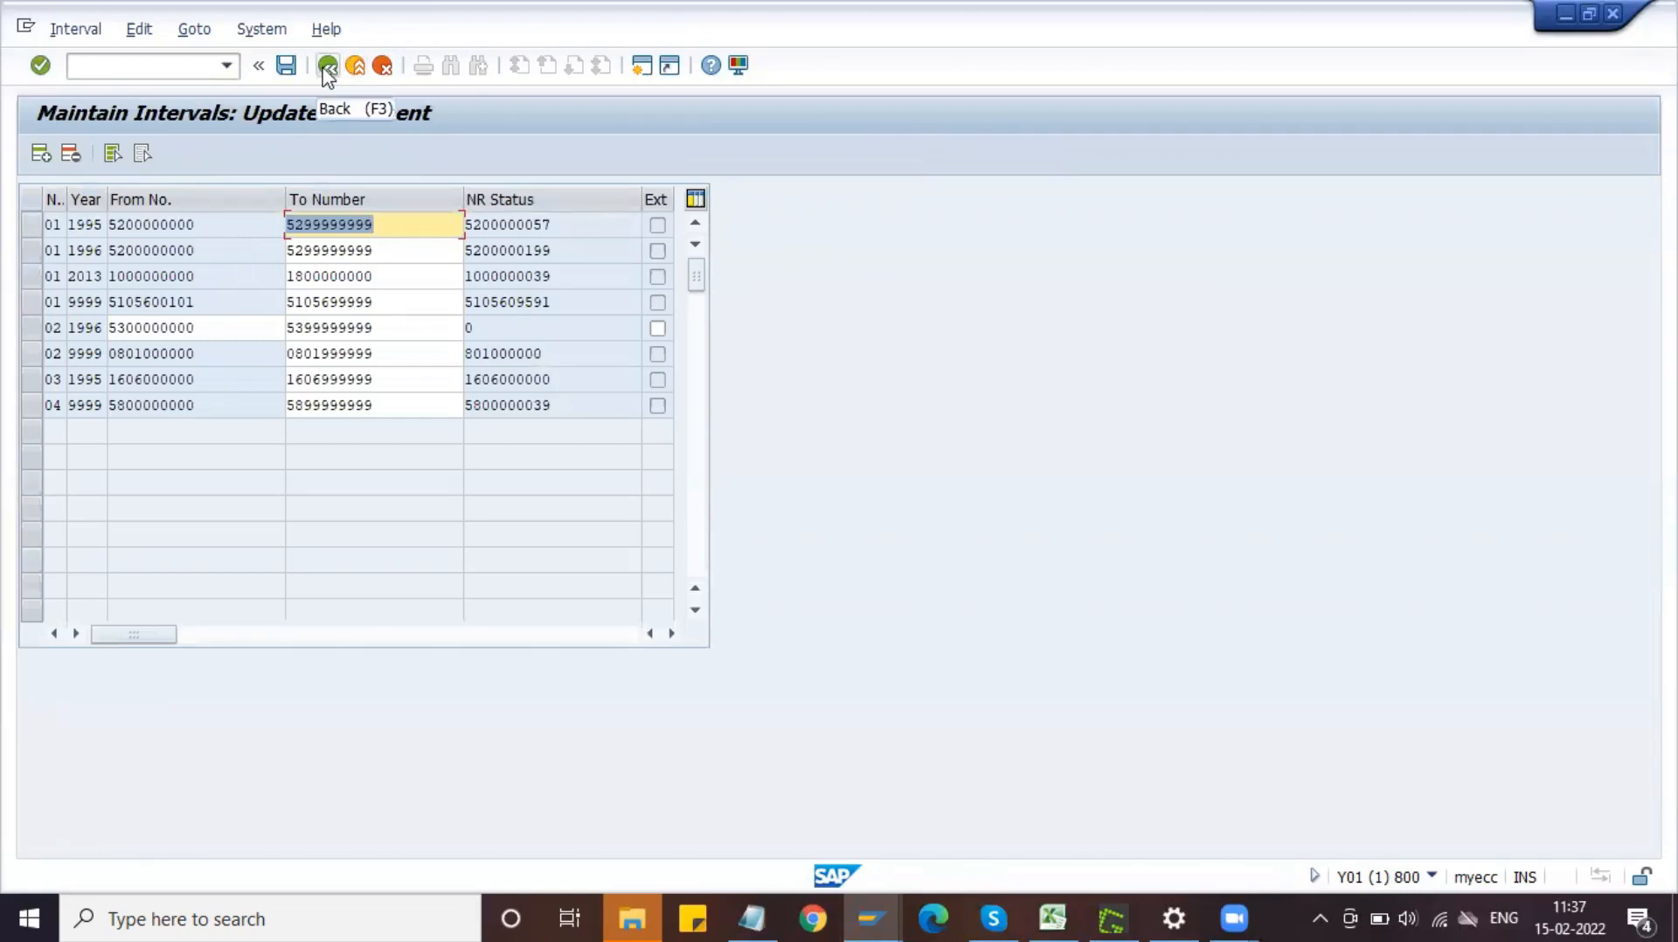
# - Insert a new interval line above the first entry, with number range 01 and year 2022
pyautogui.click(39, 226)
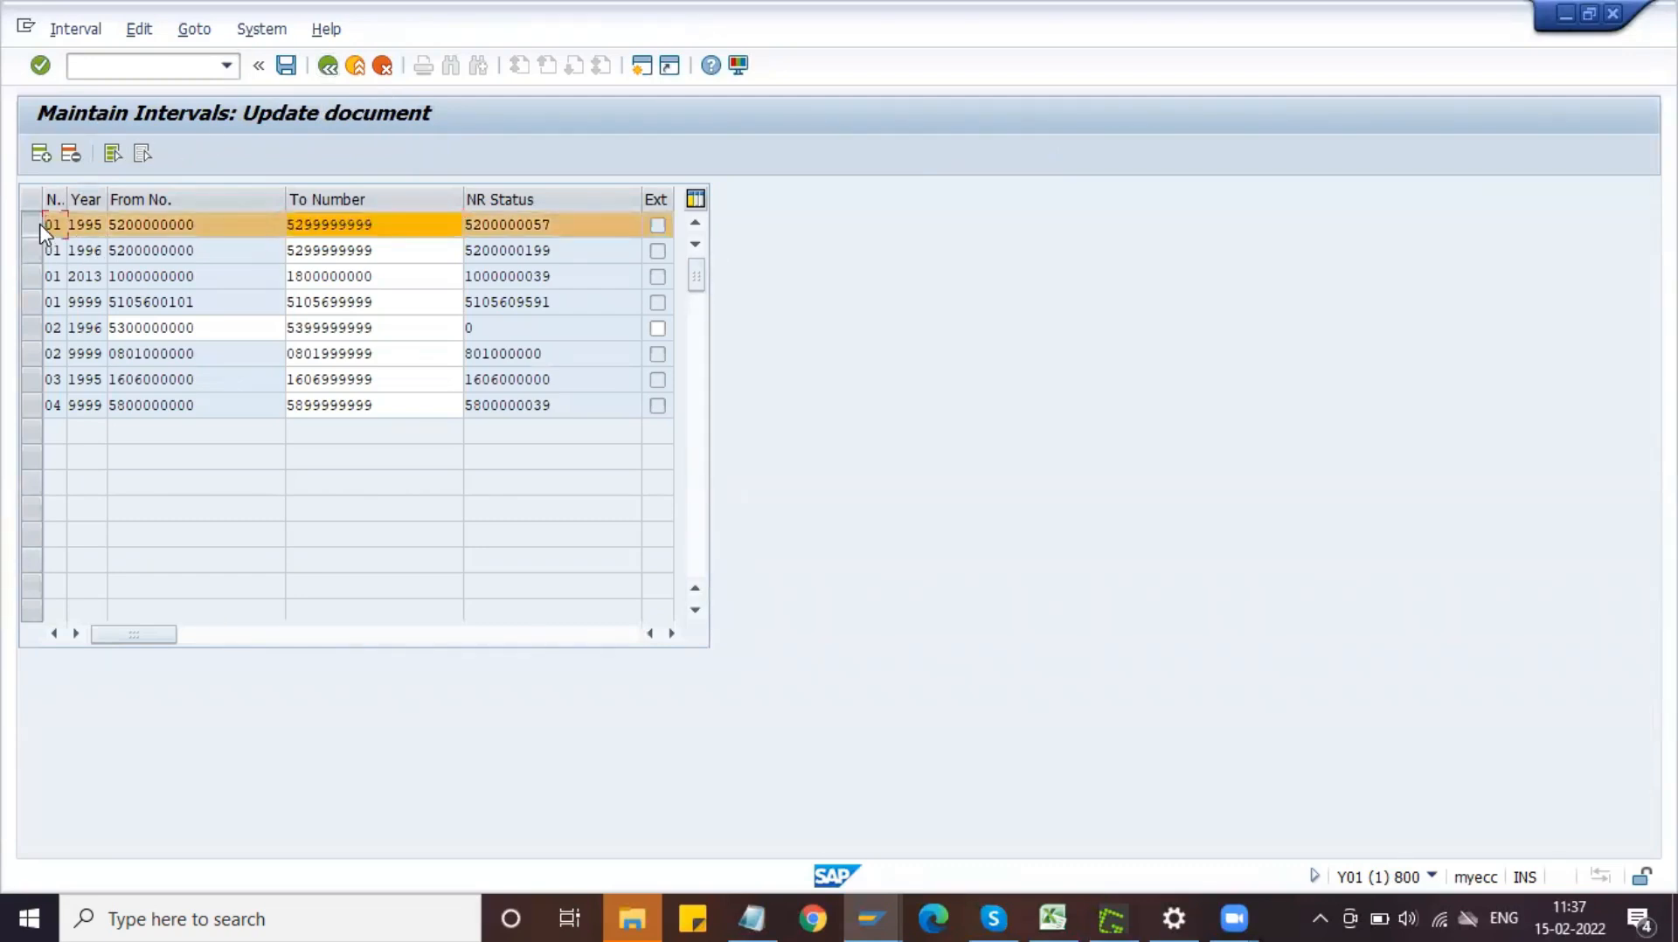
pyautogui.click(40, 227)
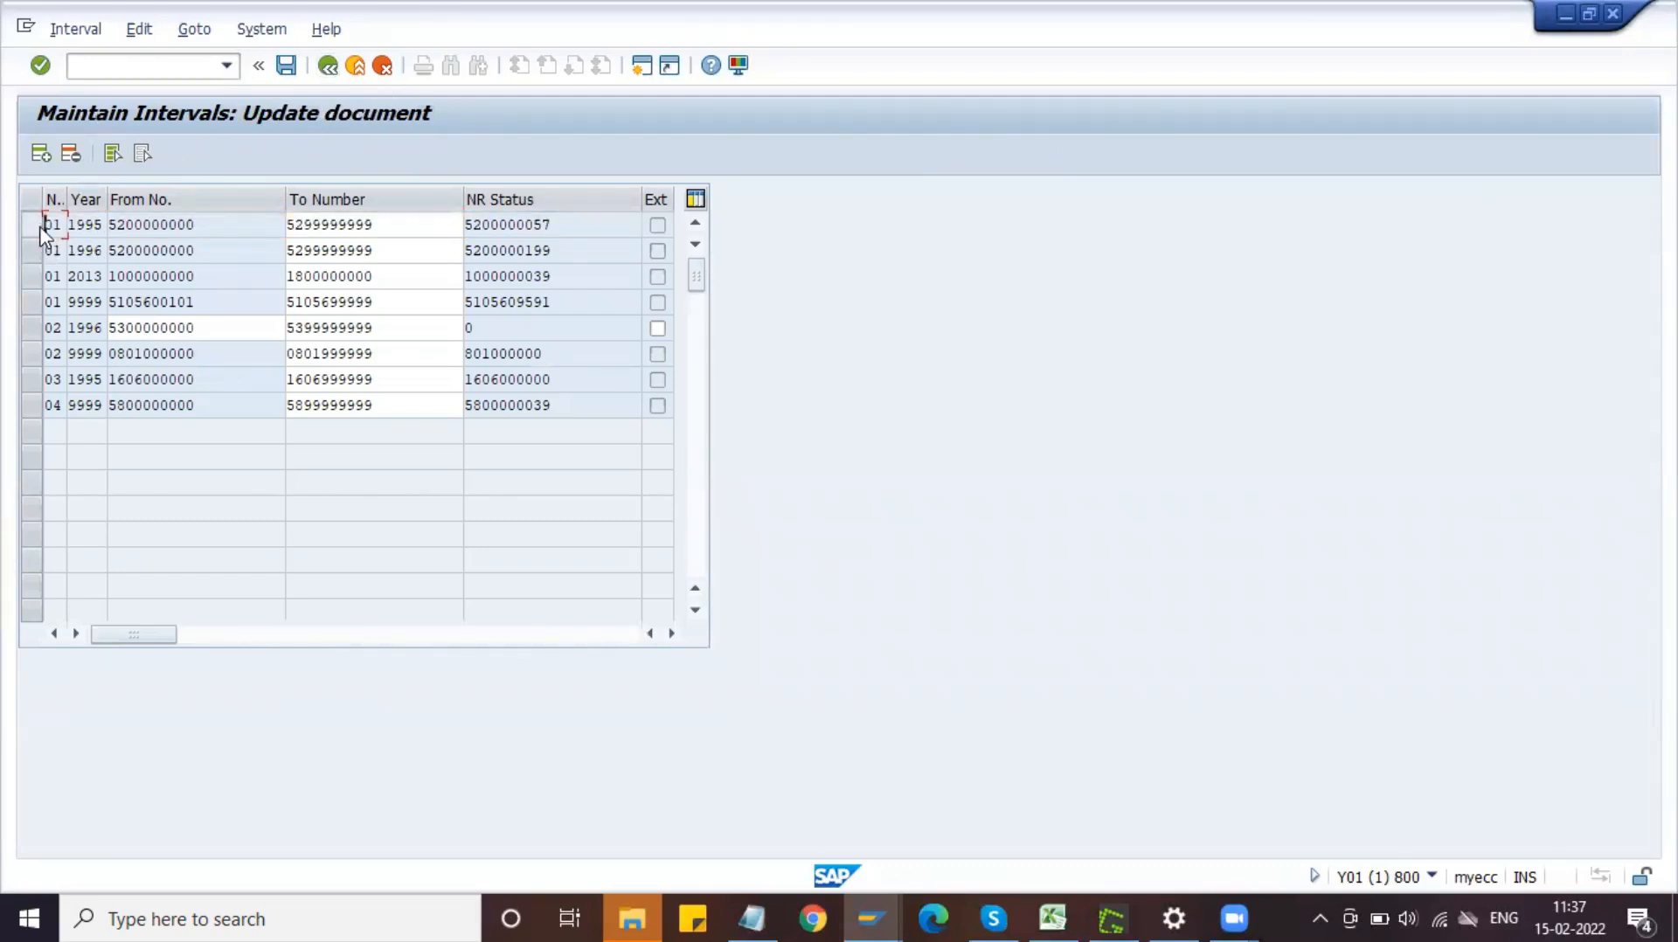
pyautogui.click(39, 226)
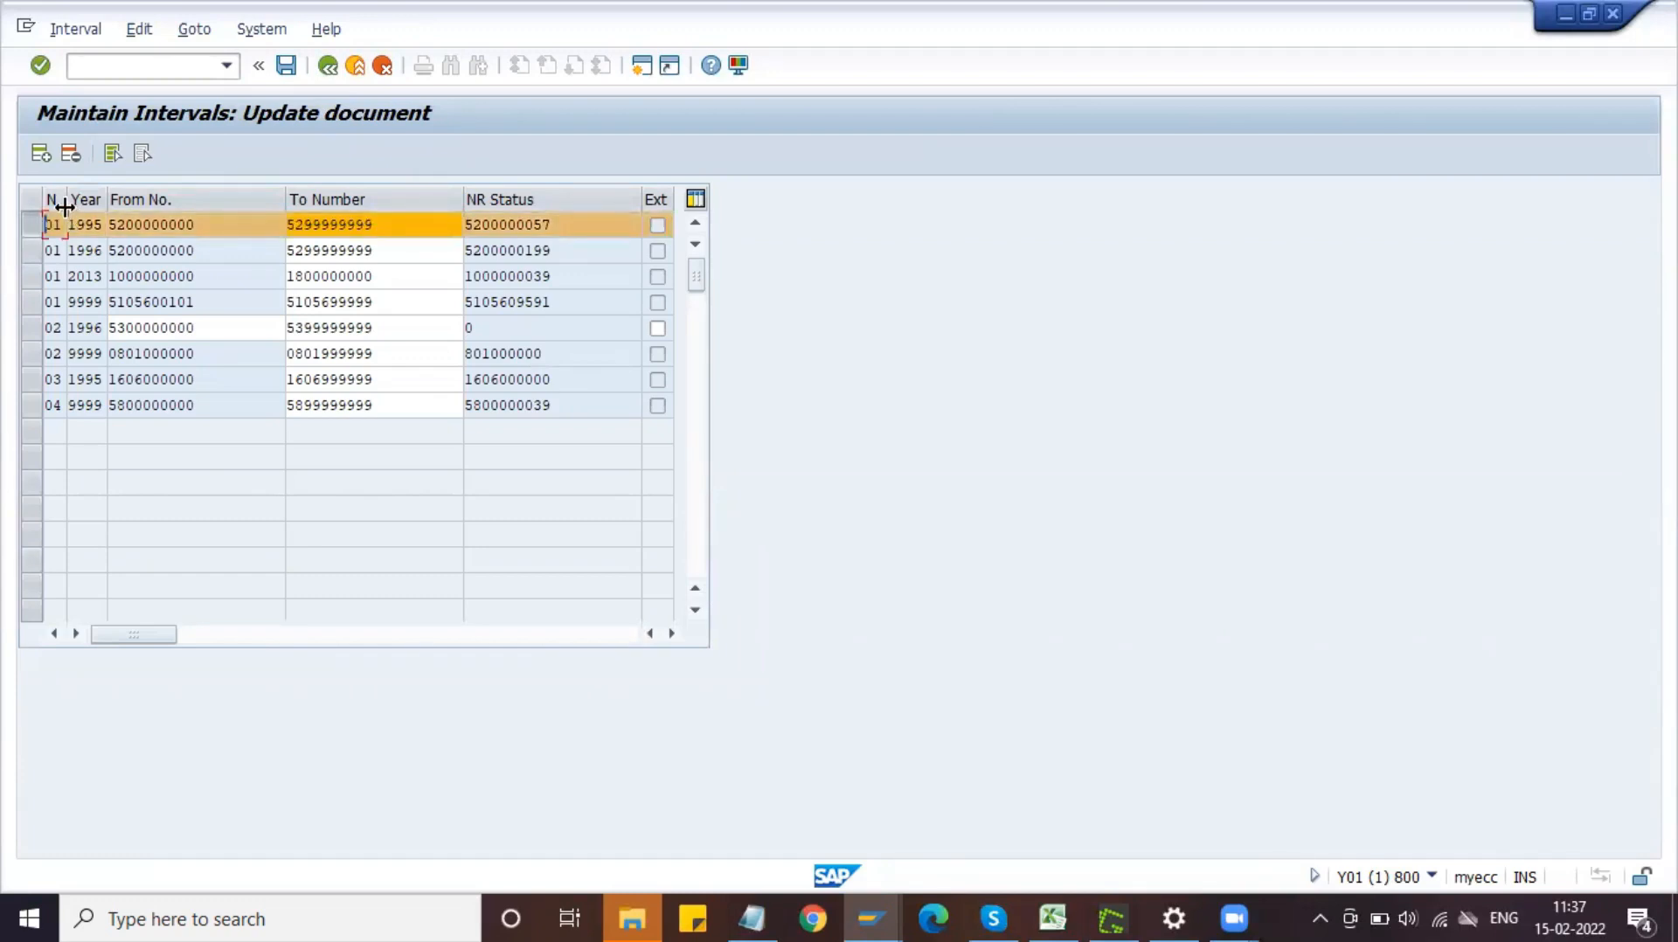
pyautogui.click(41, 154)
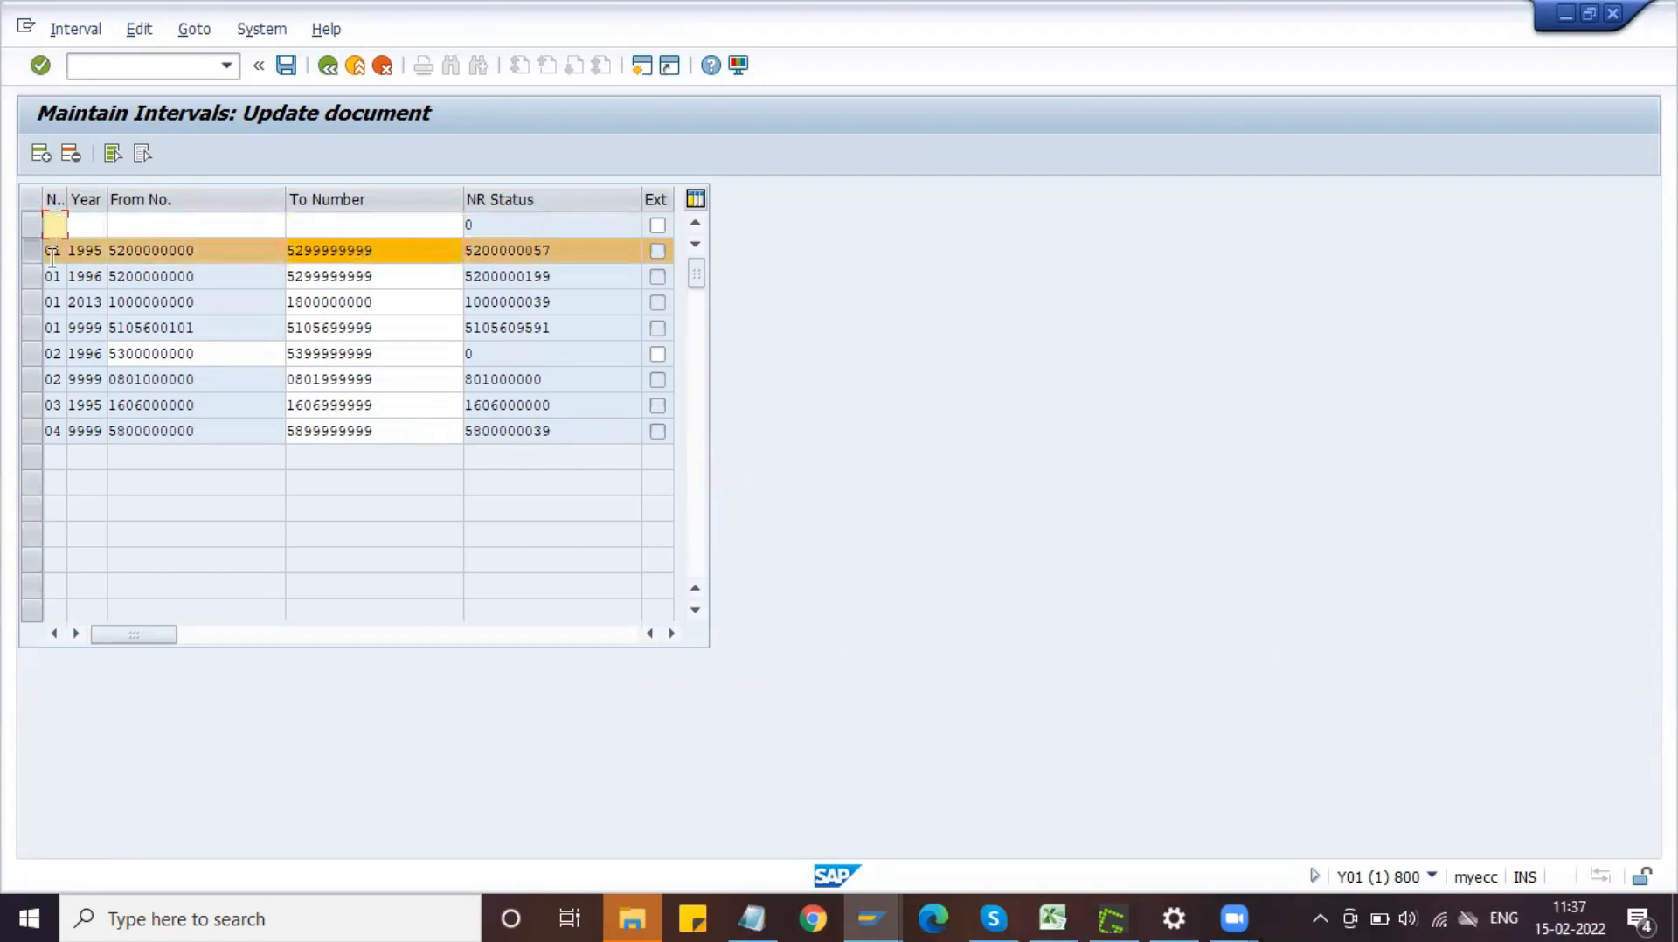
pyautogui.click(33, 253)
pyautogui.click(54, 225)
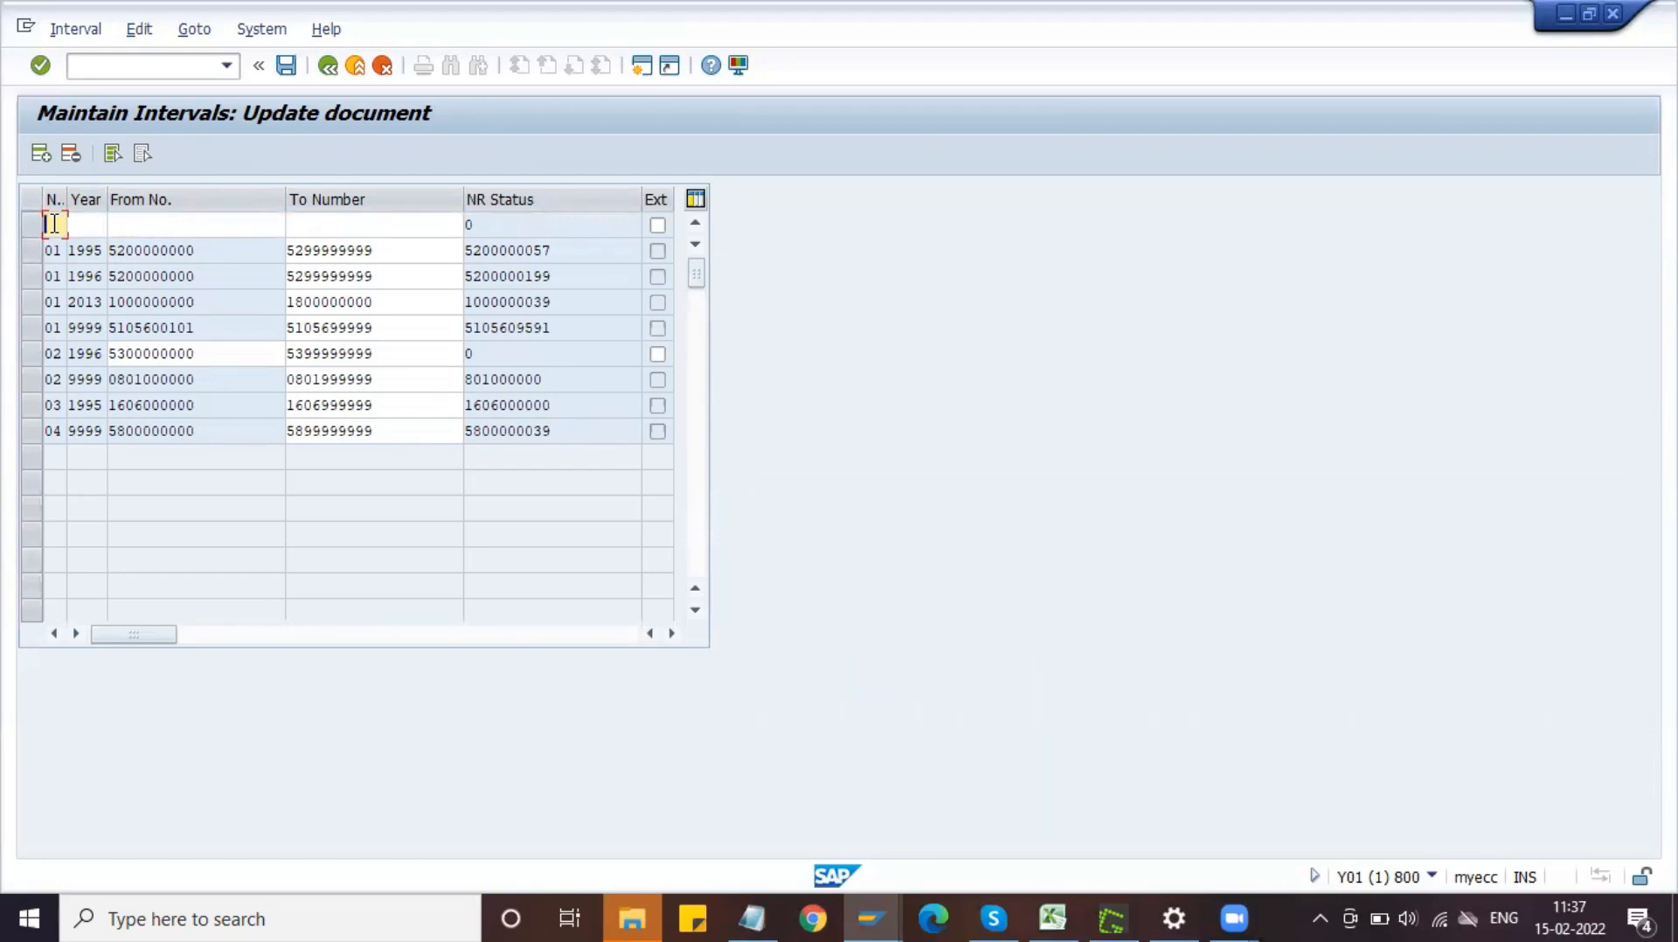
pyautogui.write('01')
pyautogui.write('2022')
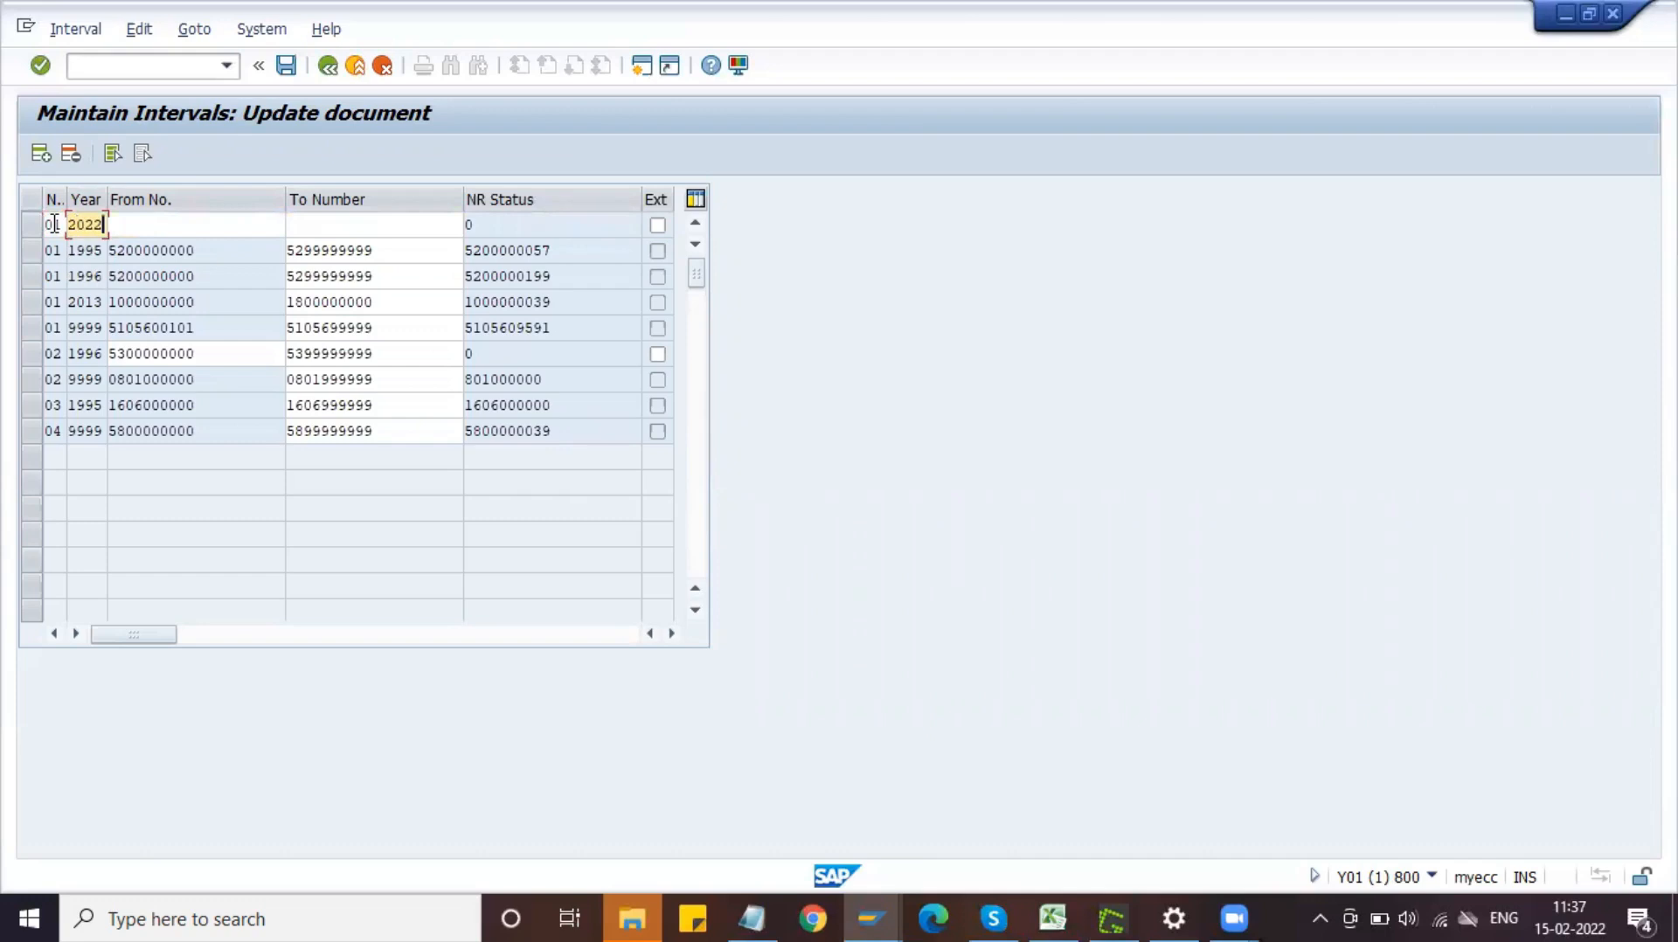
pyautogui.moveTo(220, 251); pyautogui.dragTo(105, 249)
pyautogui.hotkey('ctrl', 'c')
pyautogui.click(116, 225)
pyautogui.hotkey('ctrl', 'v')
pyautogui.moveTo(396, 246); pyautogui.dragTo(270, 254)
pyautogui.hotkey('ctrl', 'c')
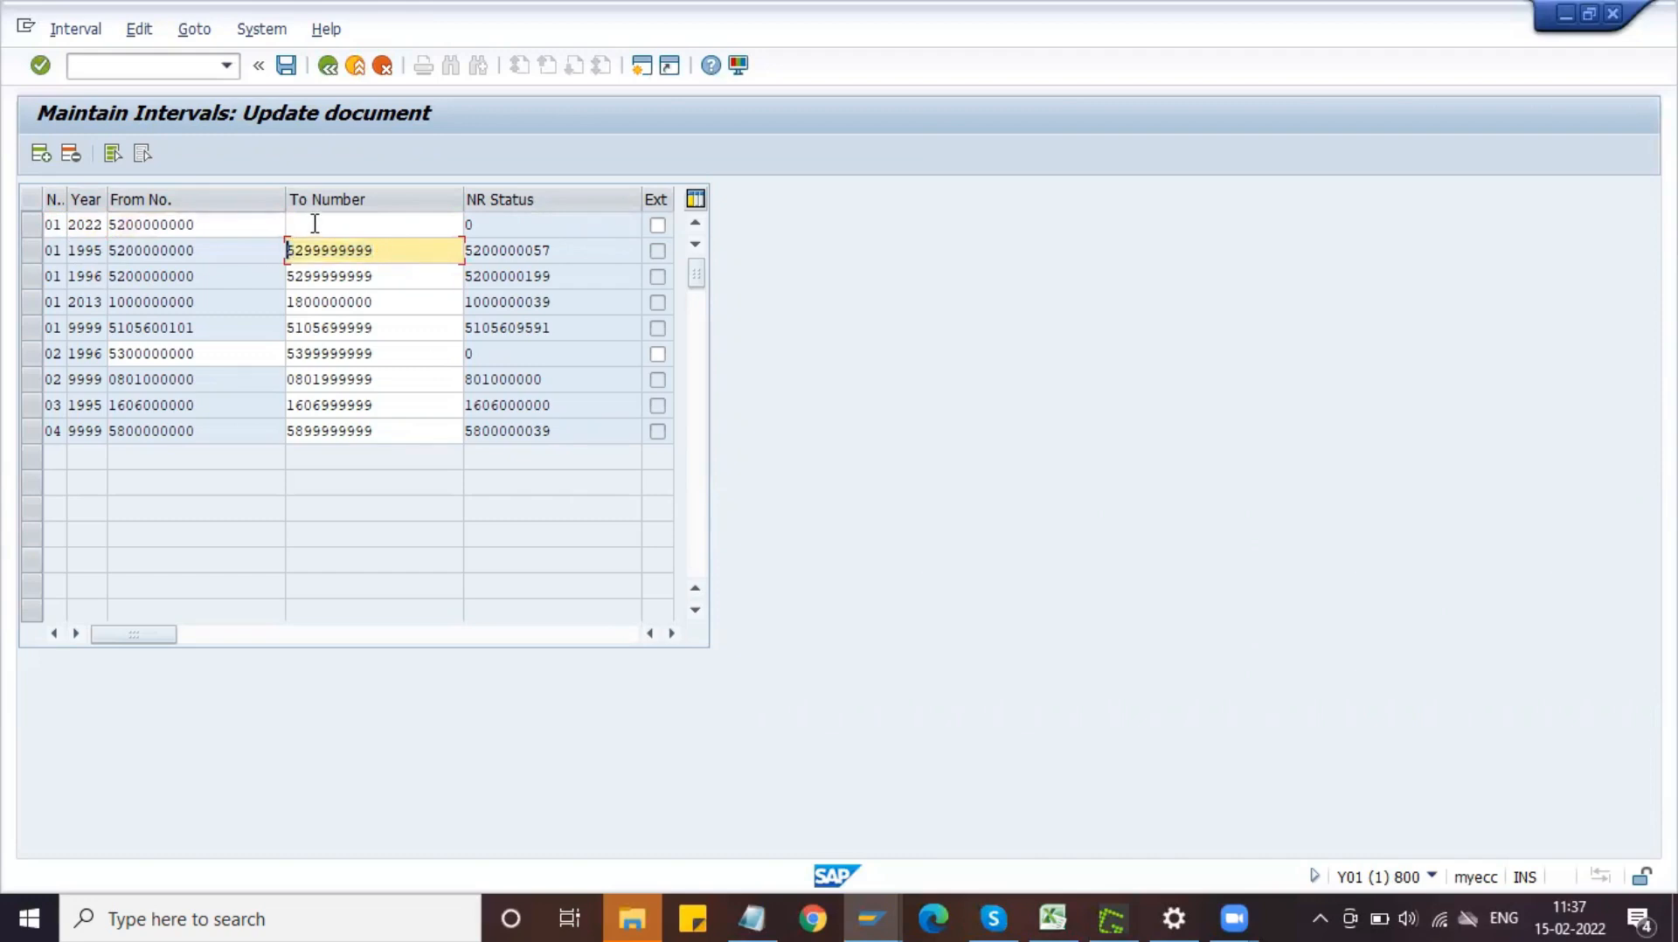
pyautogui.click(315, 224)
pyautogui.hotkey('ctrl', 'v')
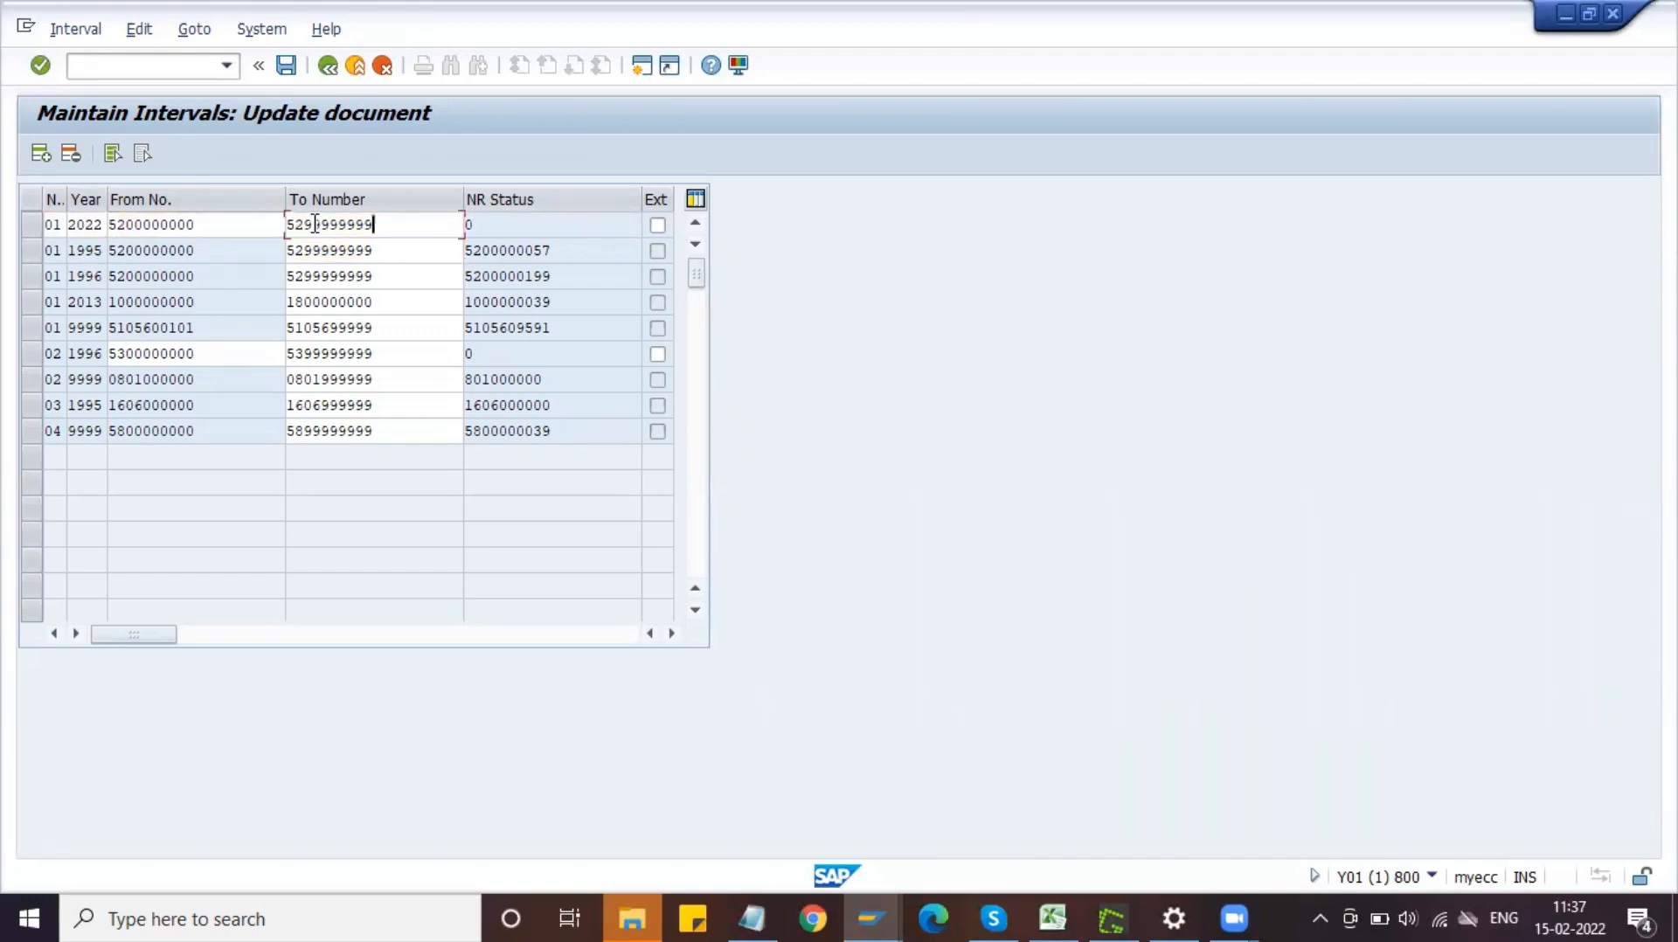
# - Save the new number range interval, acknowledge the transport notice and leave interval maintenance
pyautogui.press('Return')
pyautogui.click(286, 66)
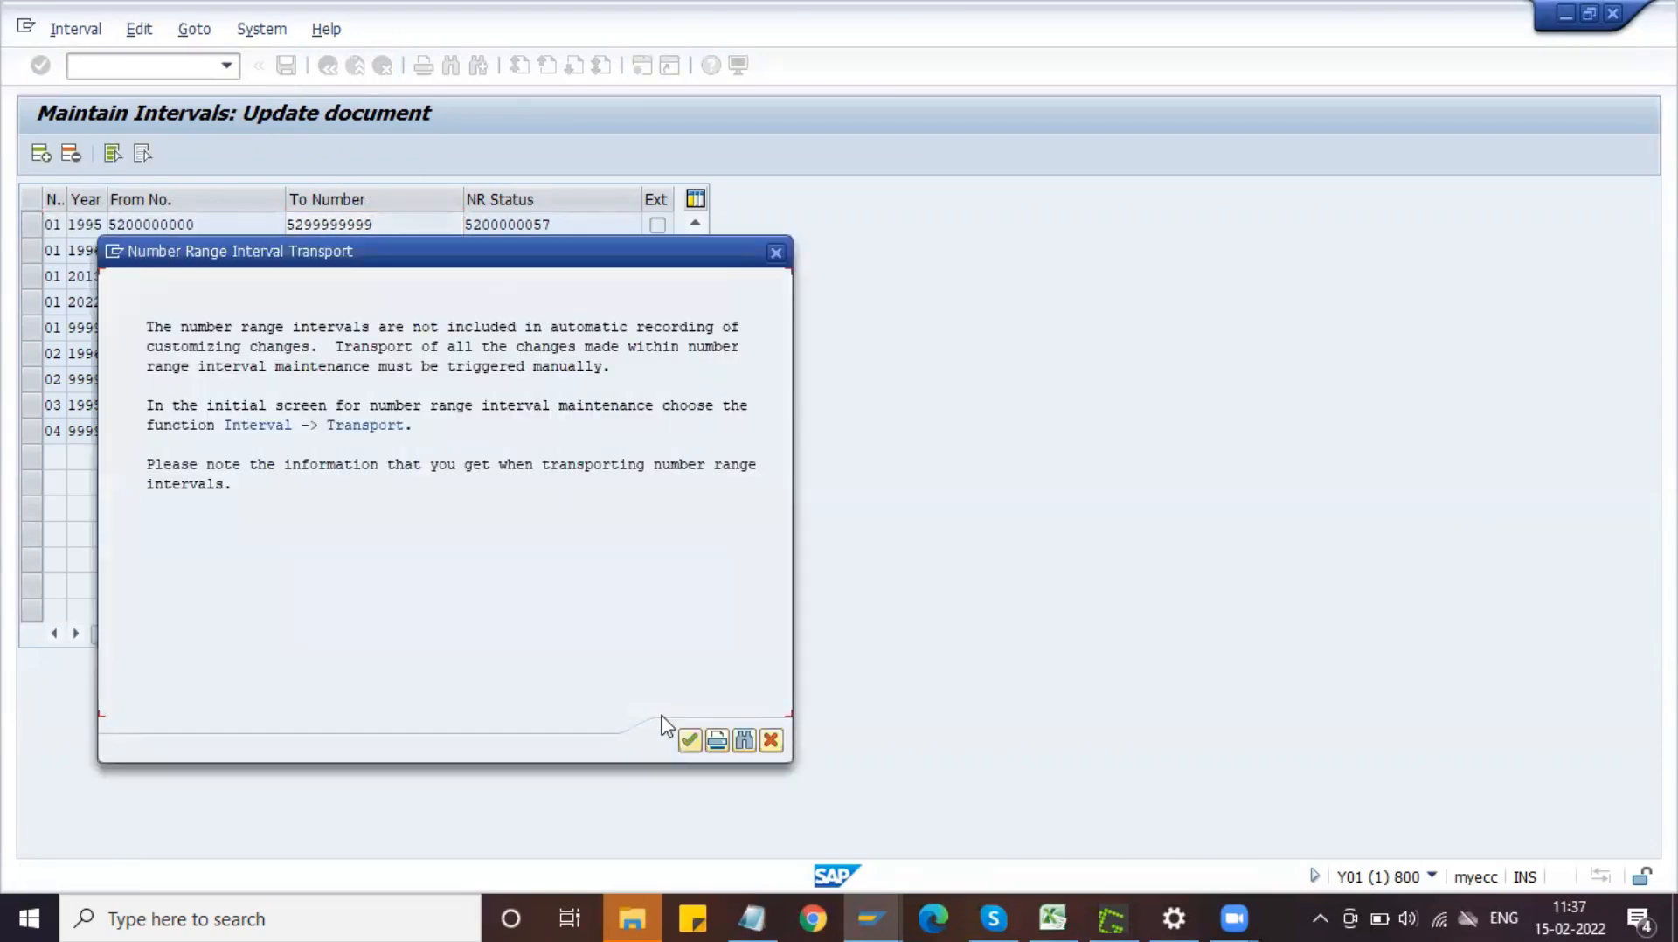
pyautogui.click(690, 742)
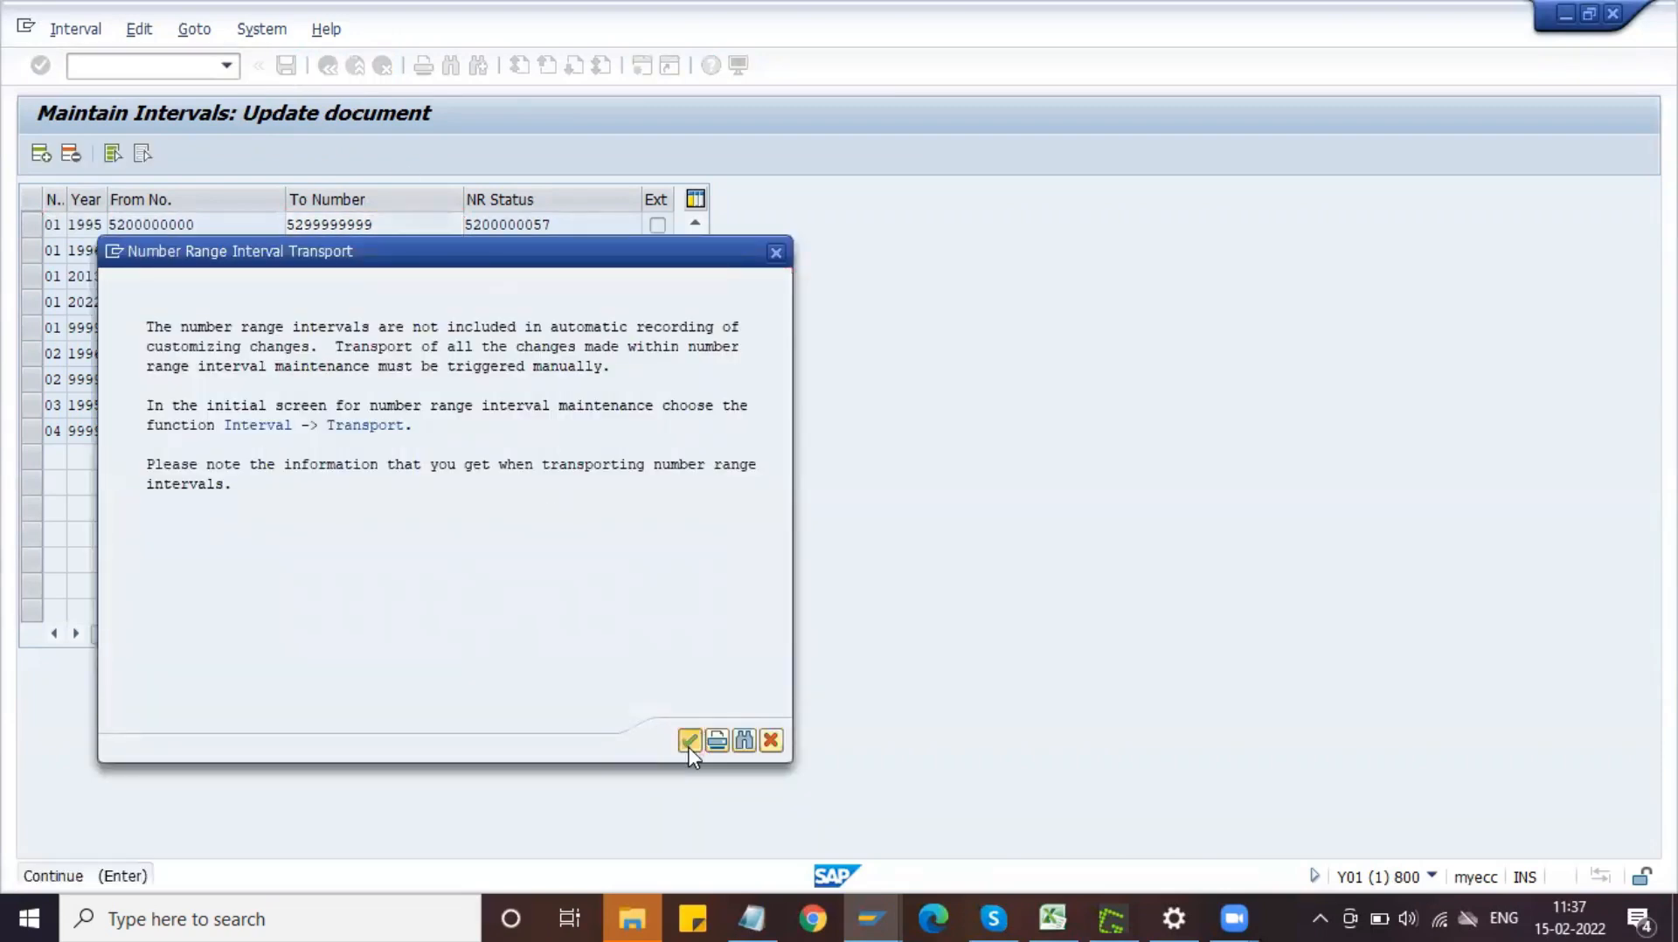
pyautogui.click(336, 68)
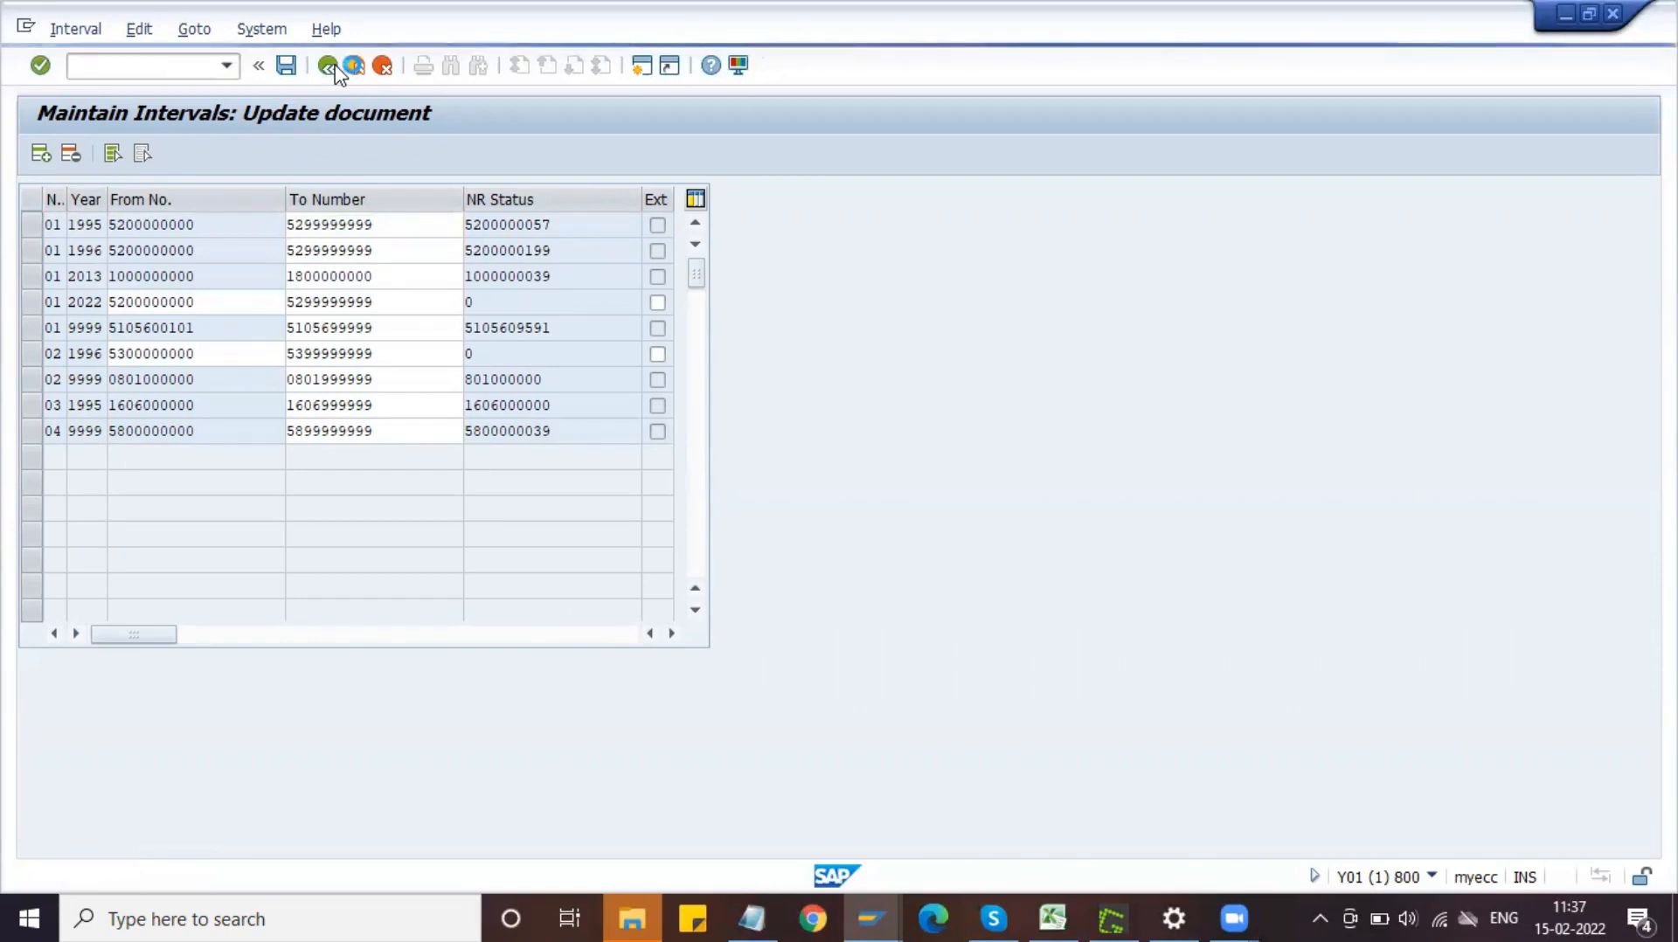
pyautogui.click(336, 68)
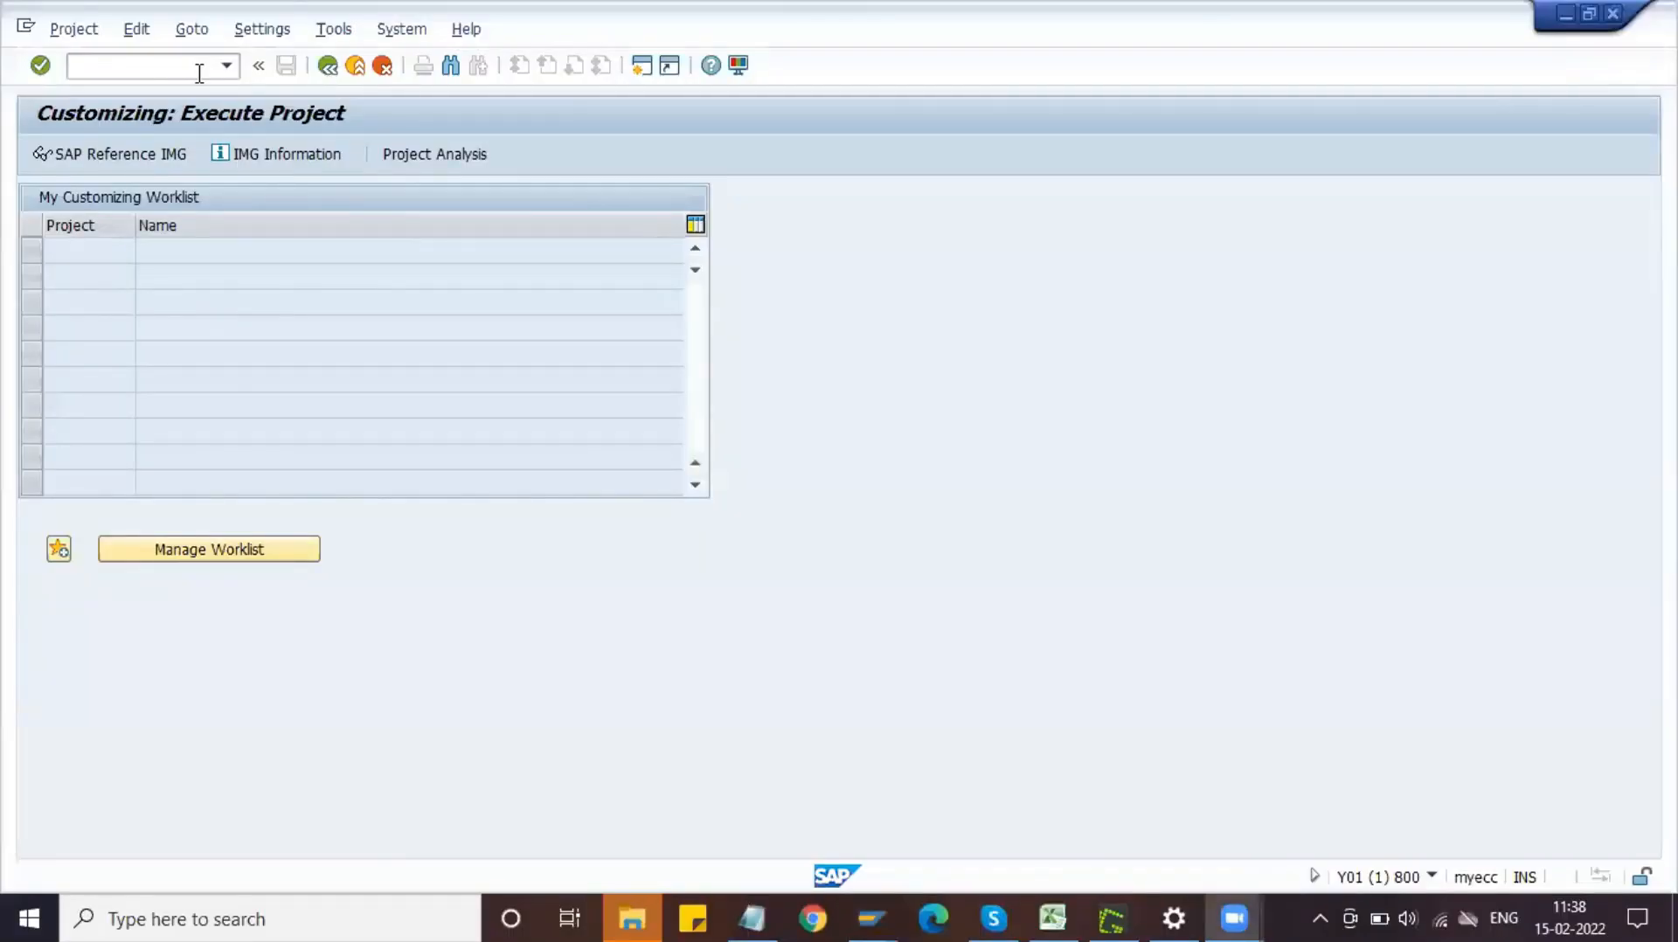
# - Return to SAP Easy Access and start transaction MIRO for entering an incoming invoice
pyautogui.click(197, 70)
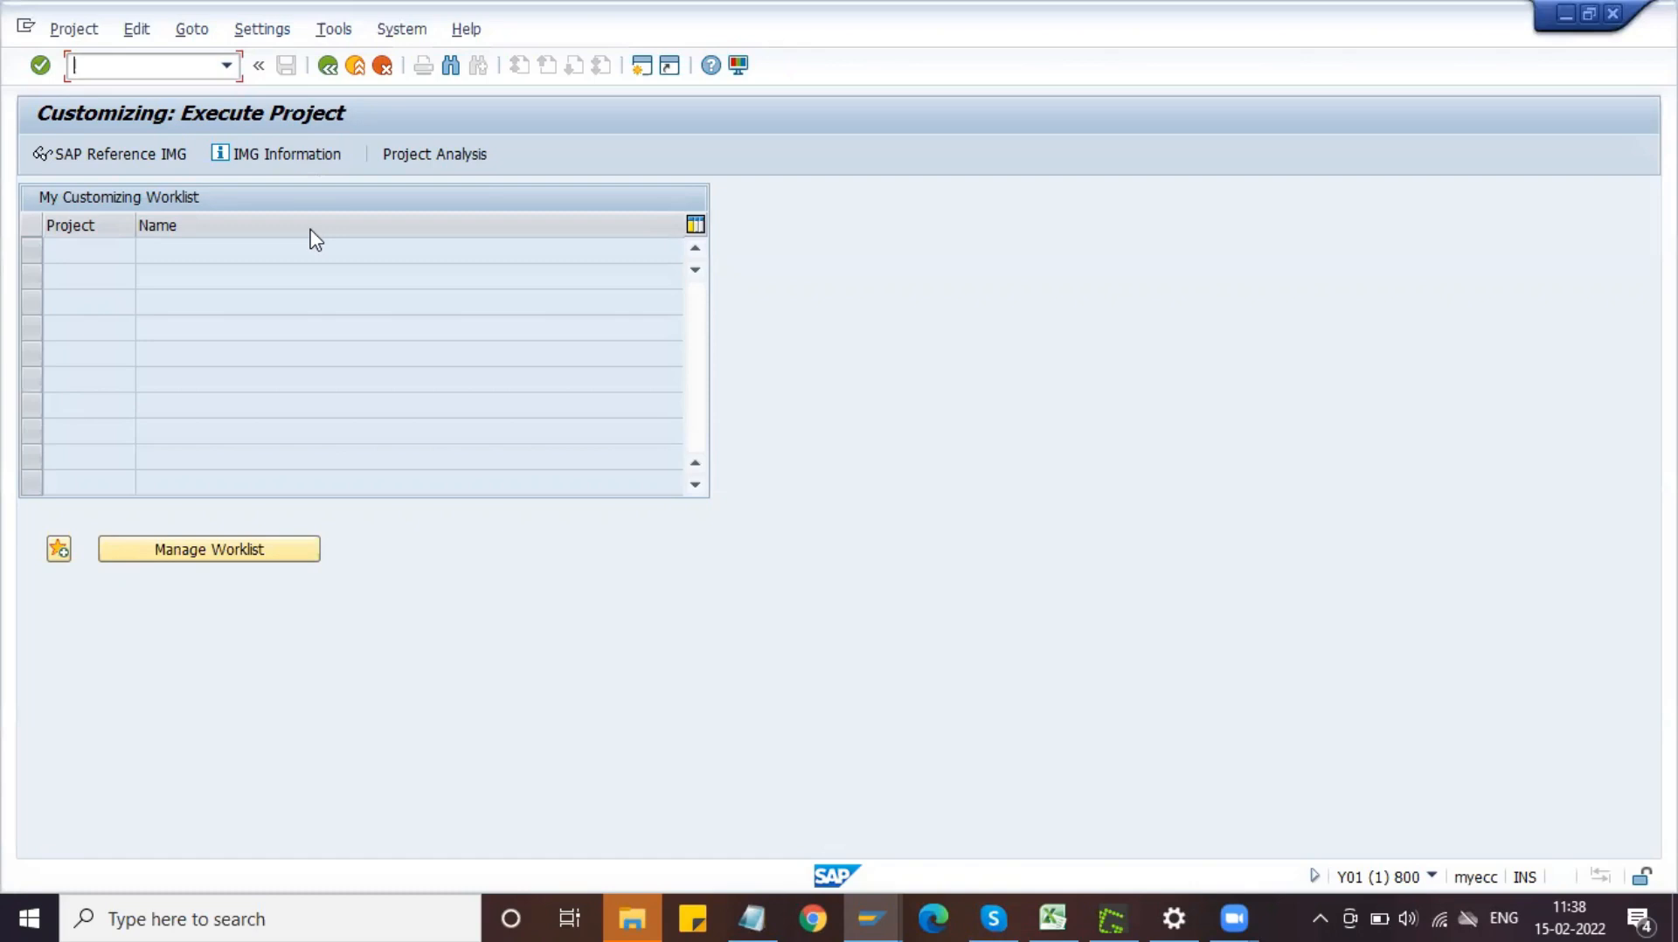
pyautogui.write('MIRO')
pyautogui.press('Return')
pyautogui.click(187, 71)
pyautogui.write('/n')
pyautogui.press('Return')
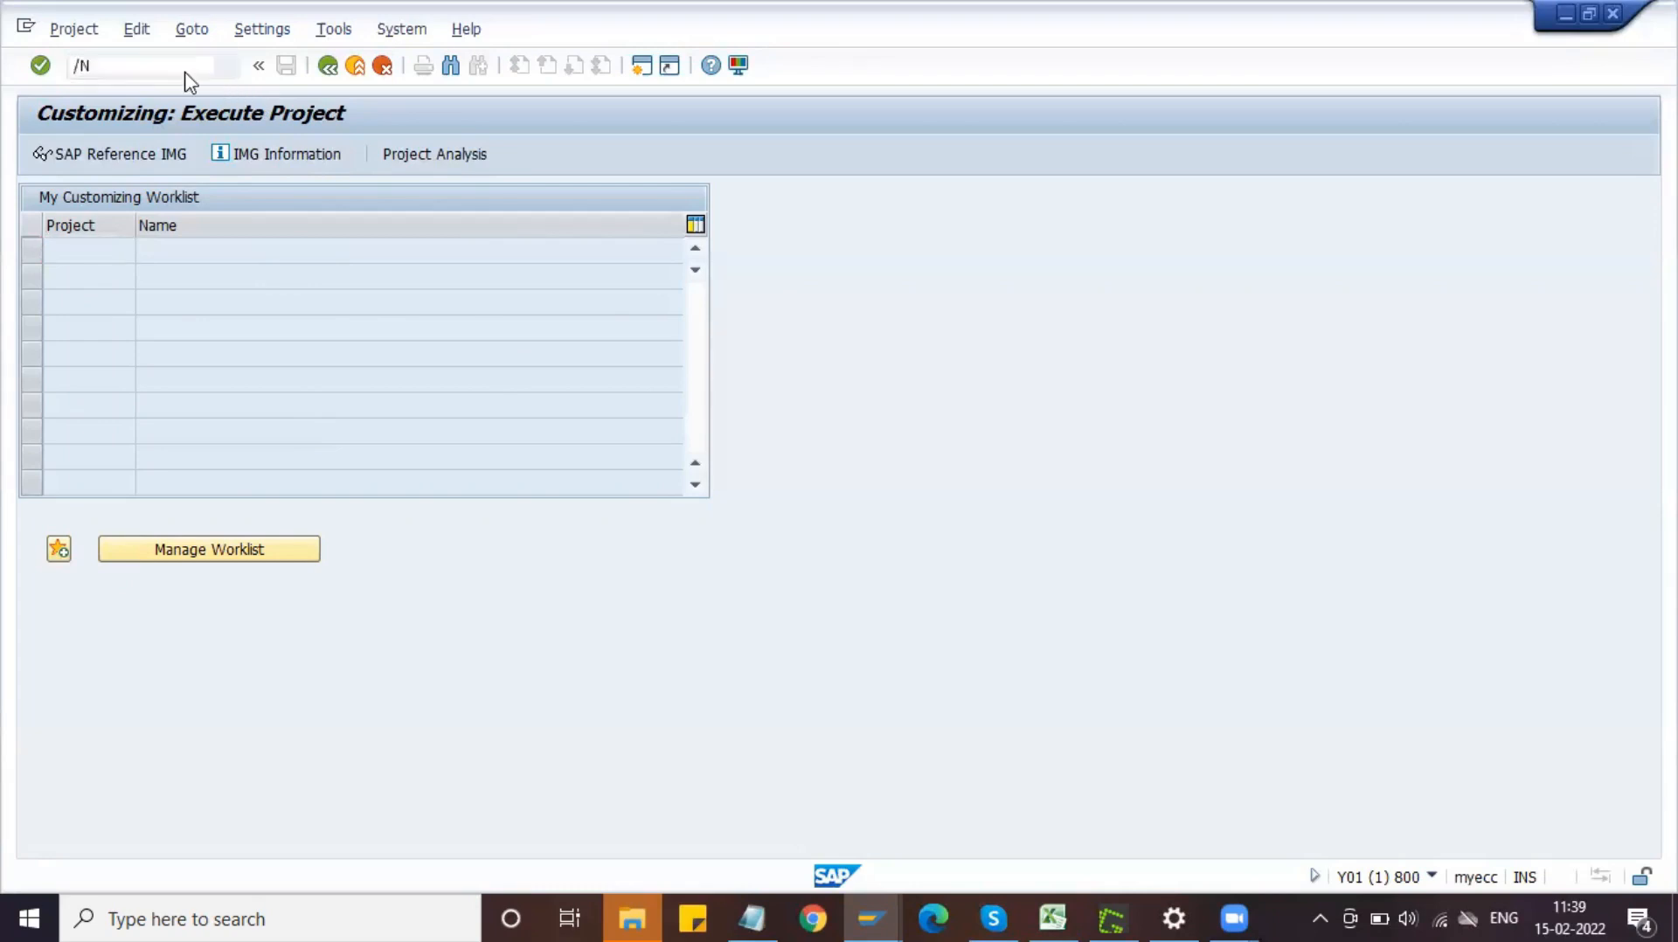
pyautogui.write('MIRO')
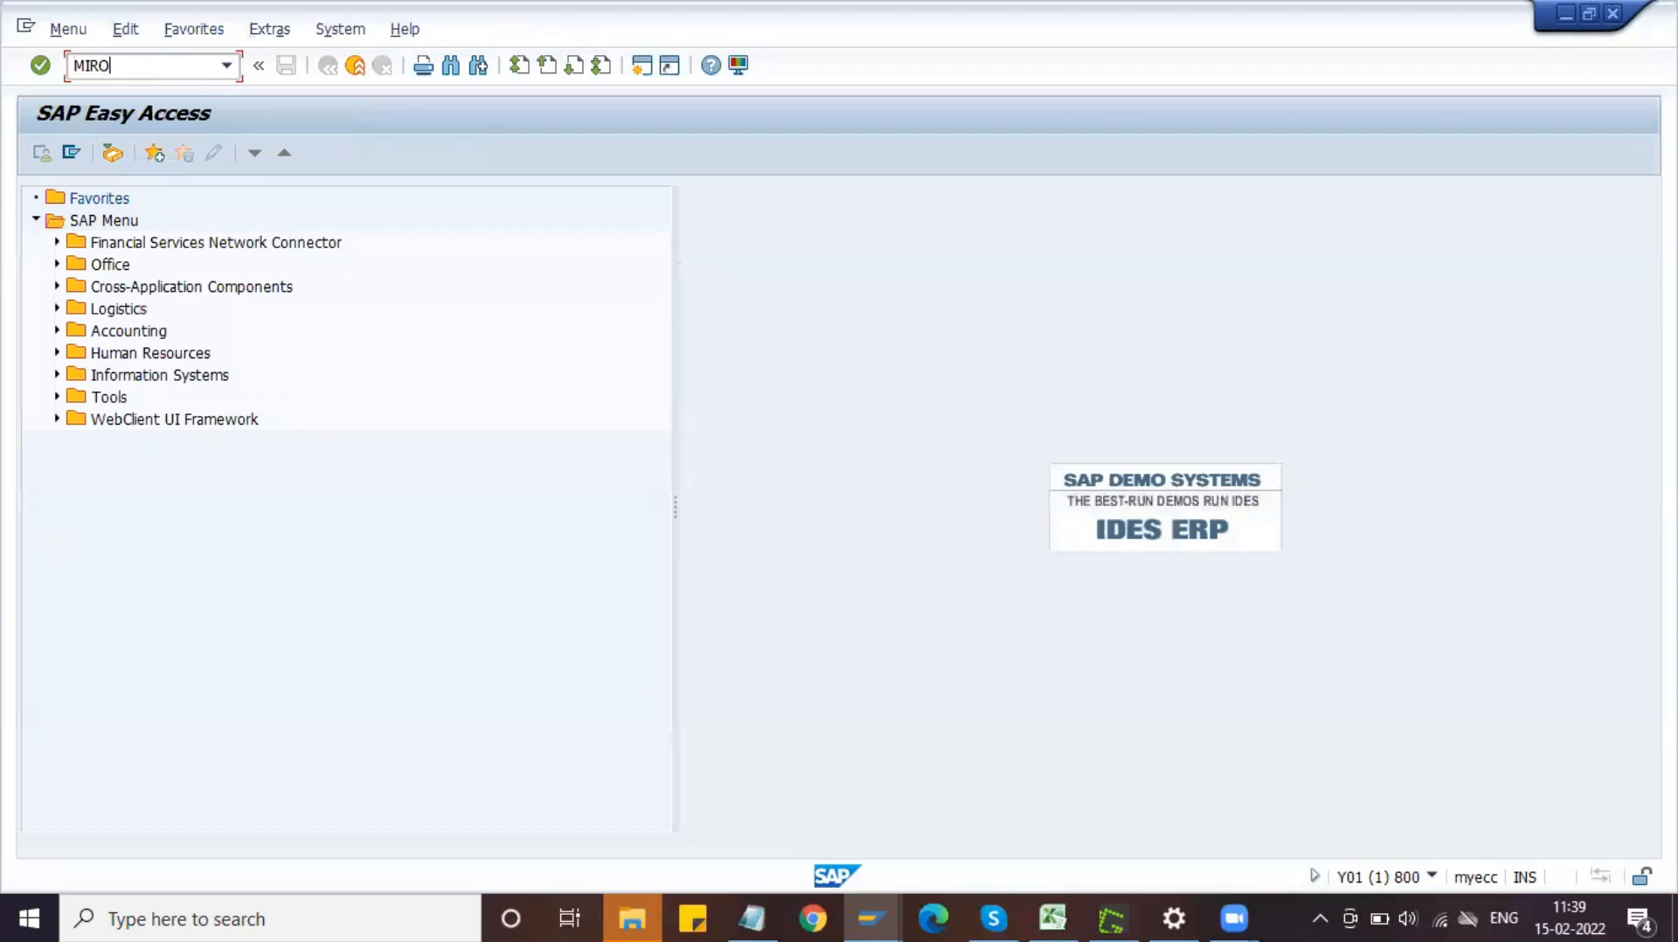
pyautogui.press('Return')
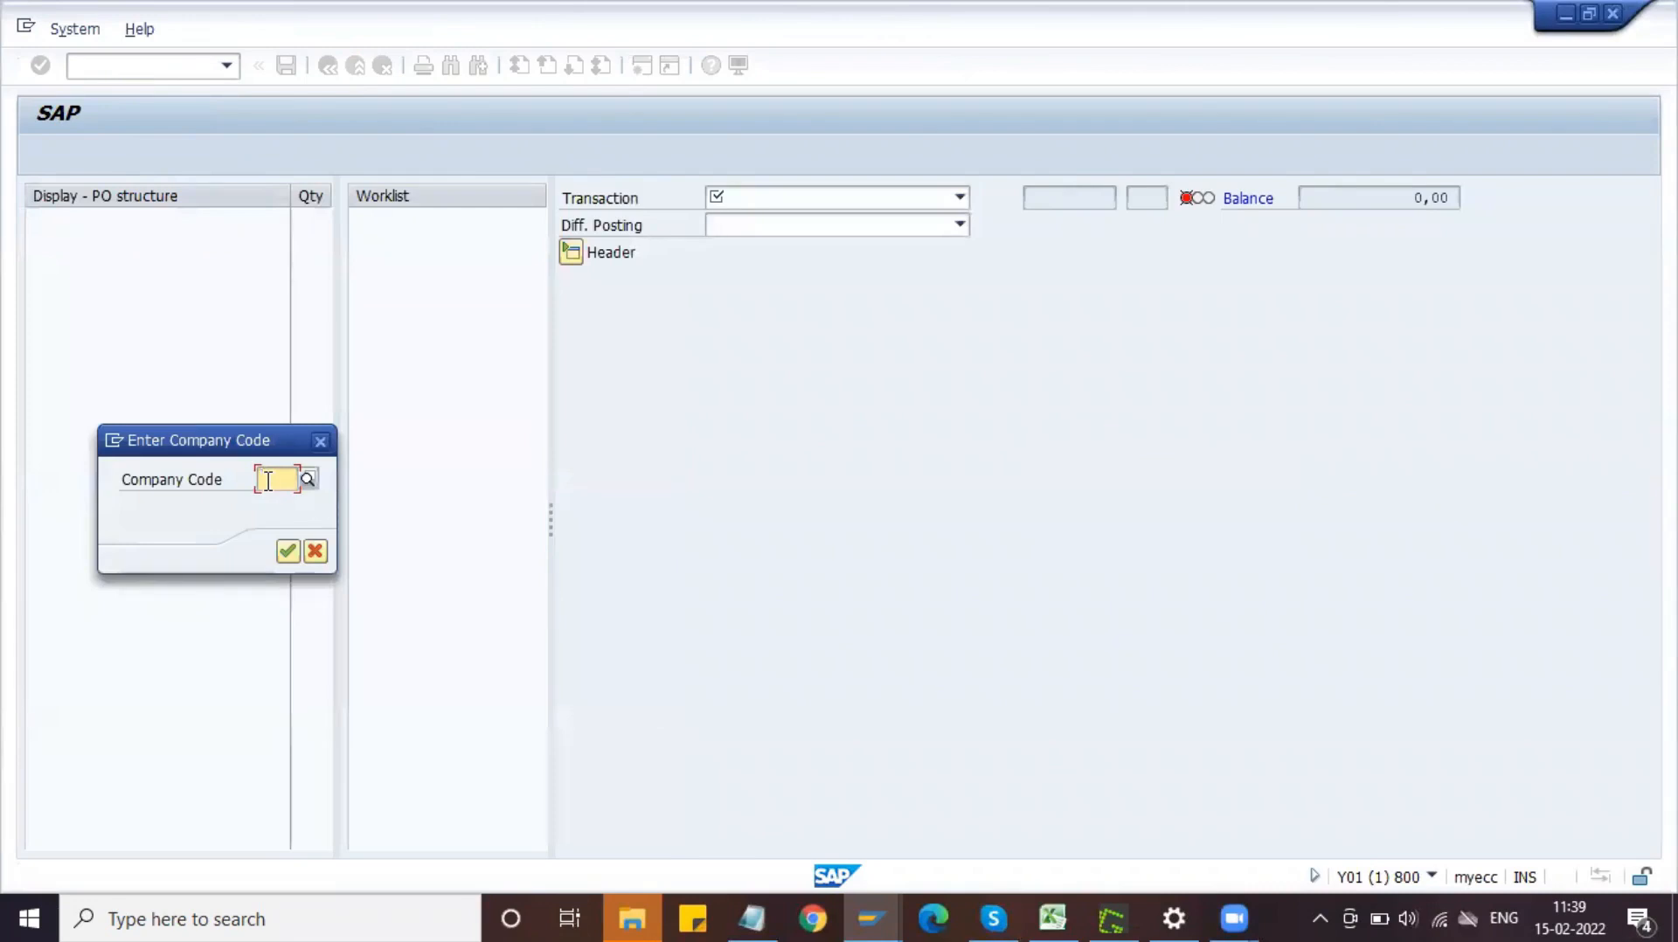
# - Set the company code for the incoming invoice to DMOT and confirm it
pyautogui.click(559, 842)
pyautogui.write('DMOT')
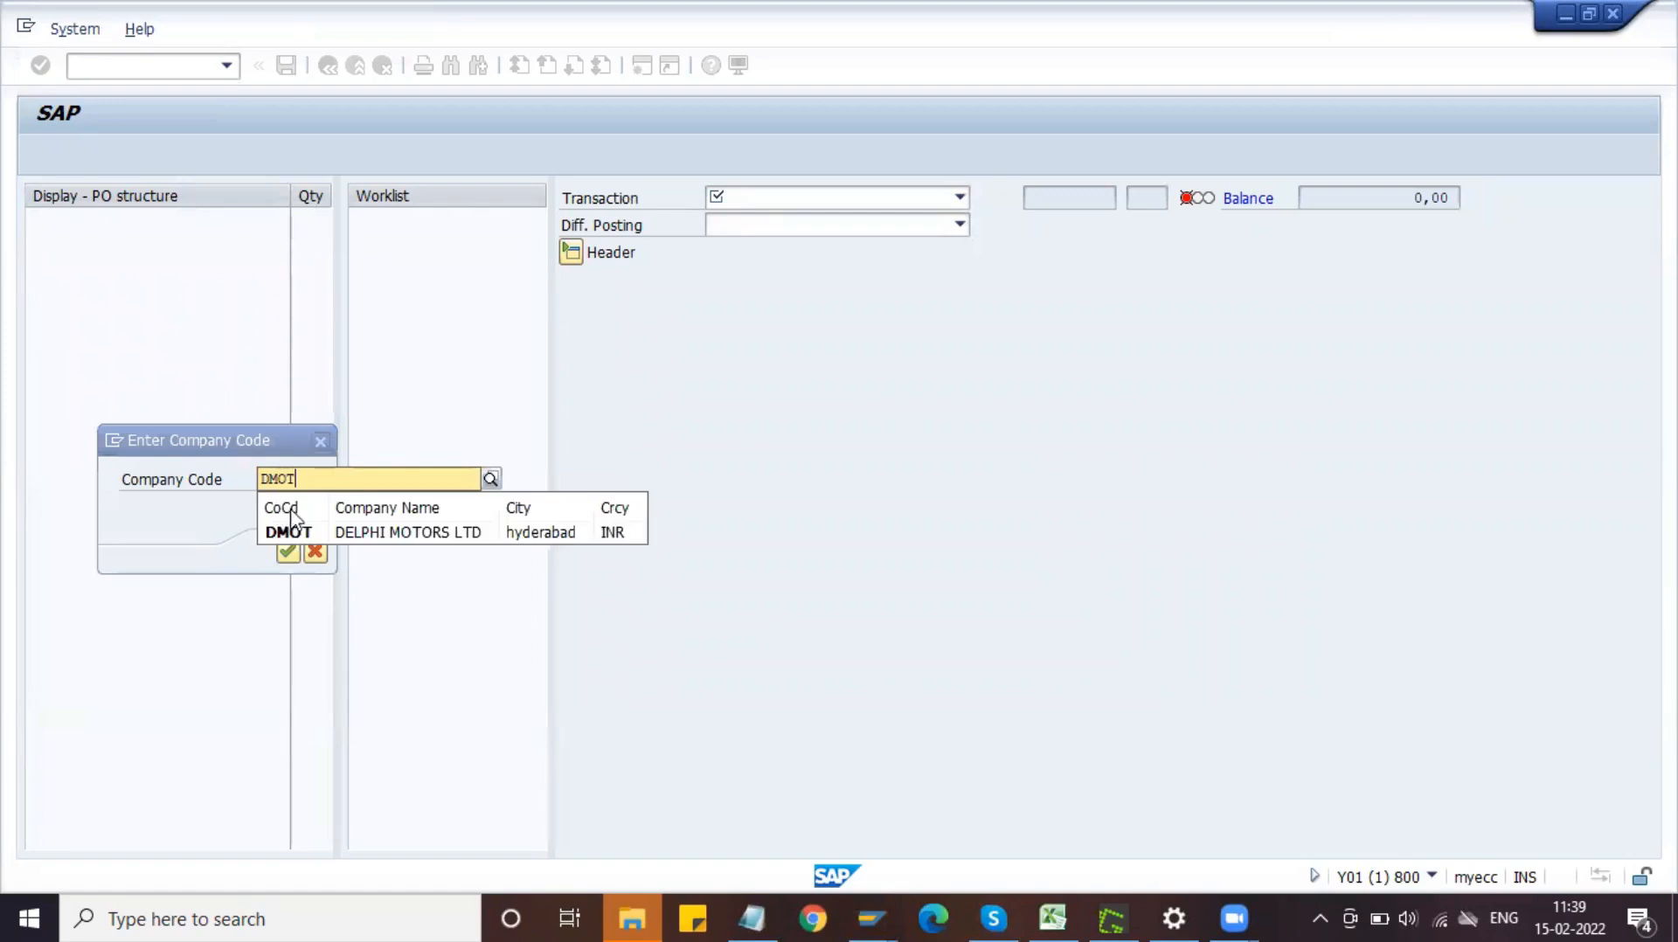
pyautogui.click(288, 535)
pyautogui.click(288, 550)
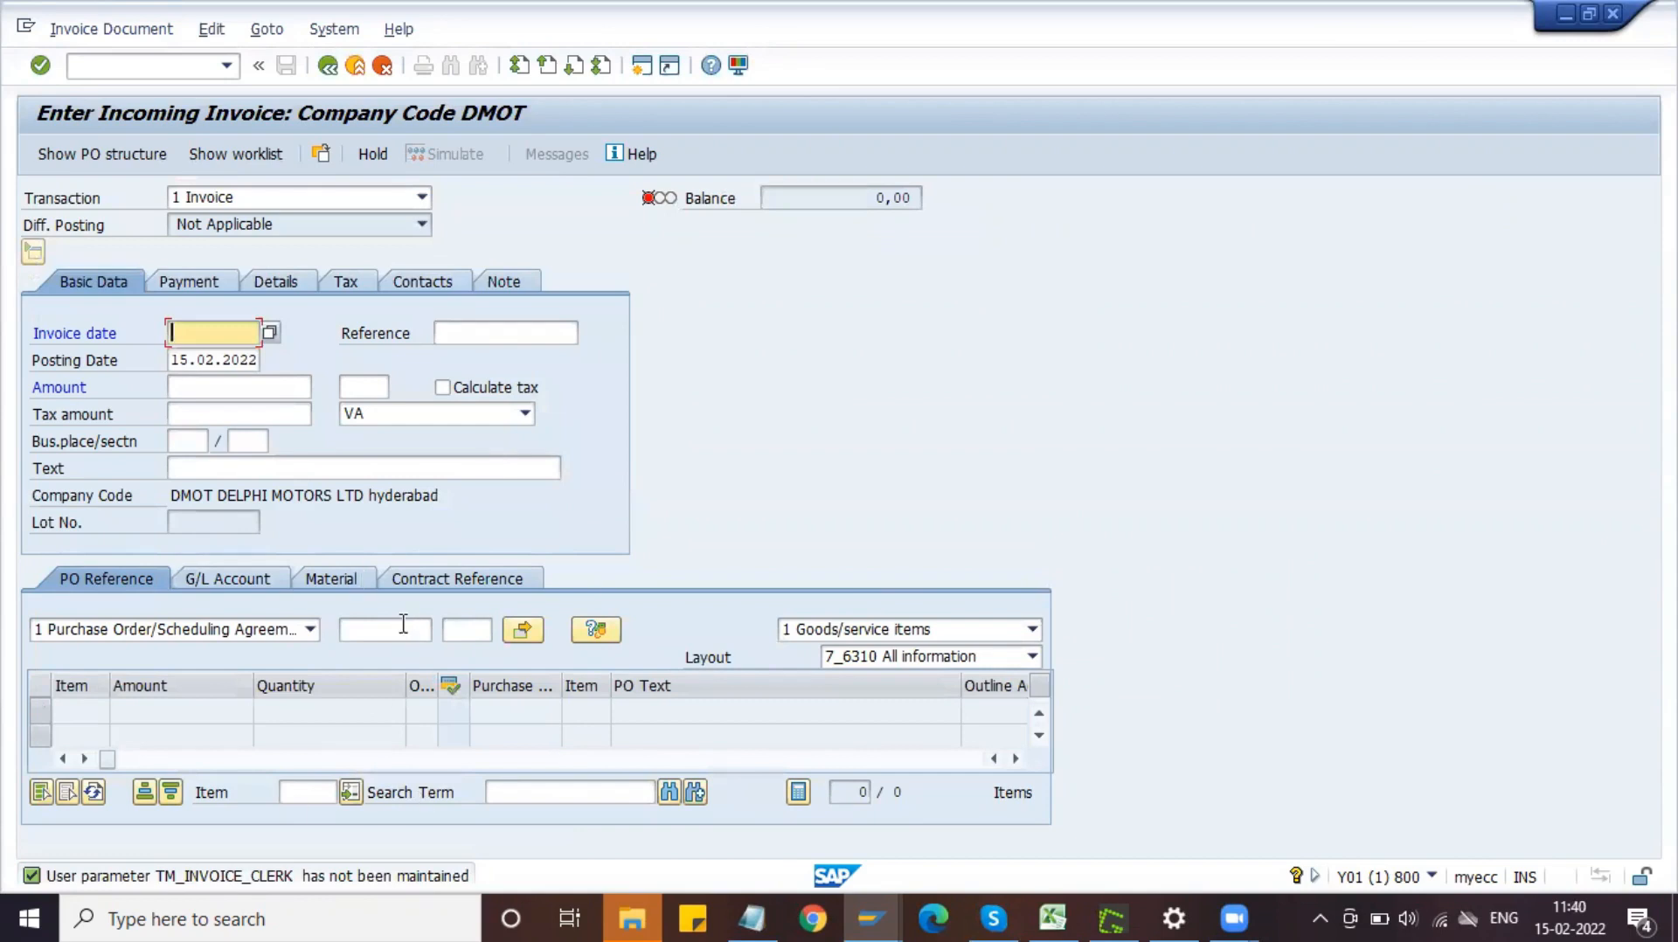
# - Open transaction ME2L, Purchasing Documents per Vendor, in a separate session alongside the invoice entry
pyautogui.click(179, 64)
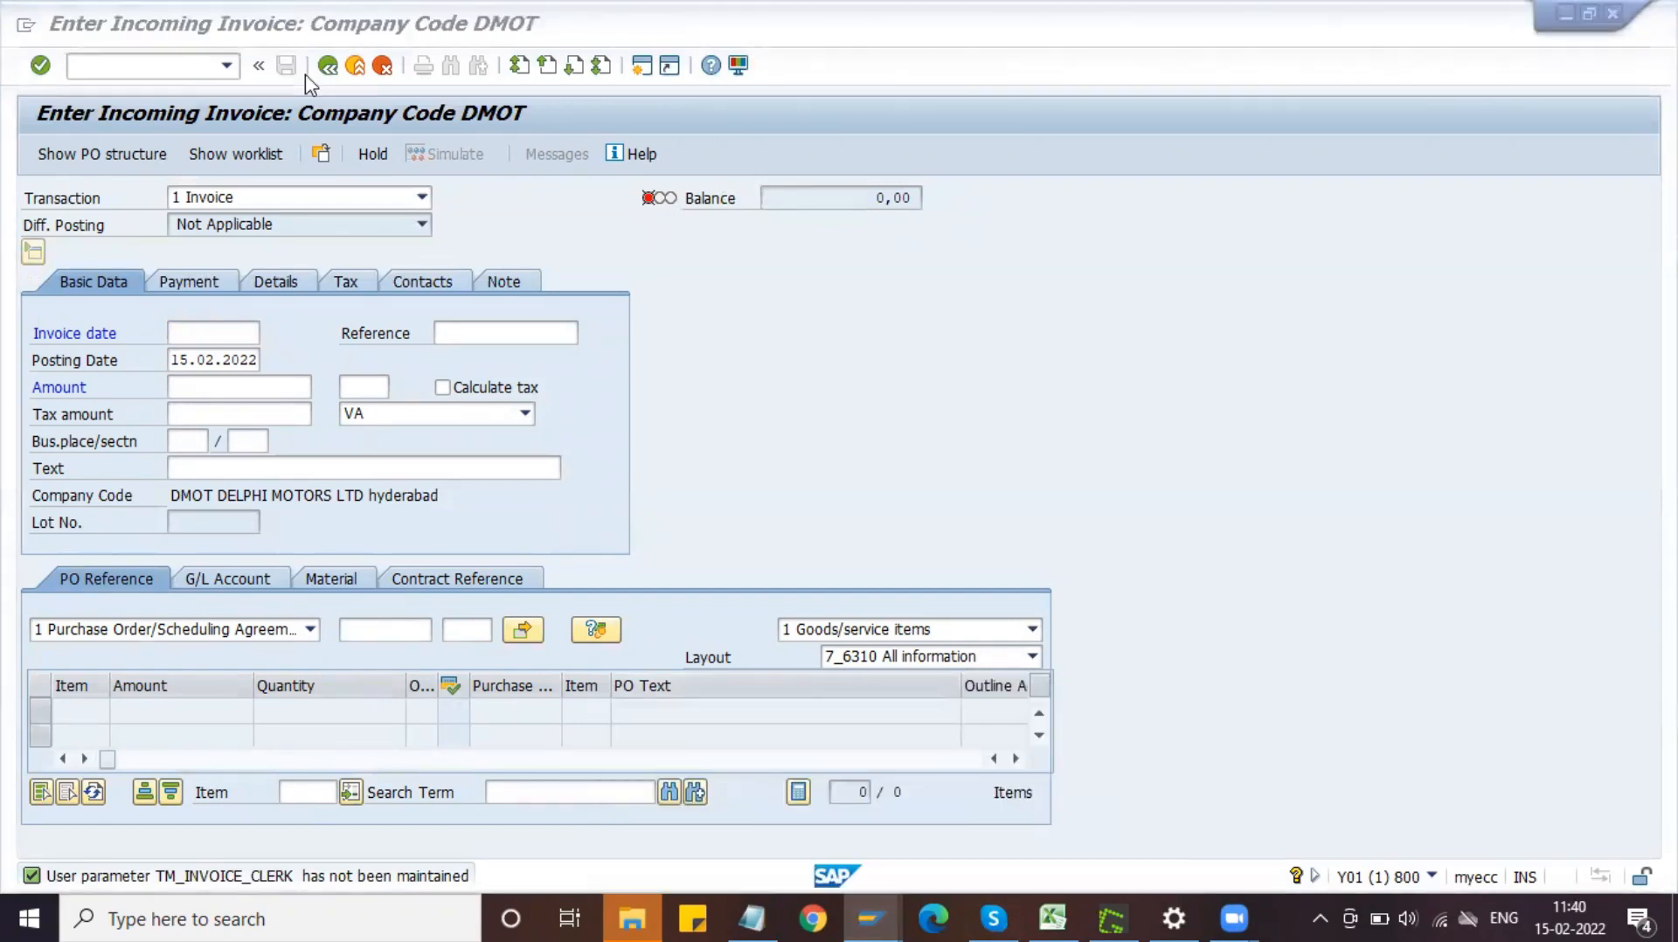
pyautogui.write('/OME2L')
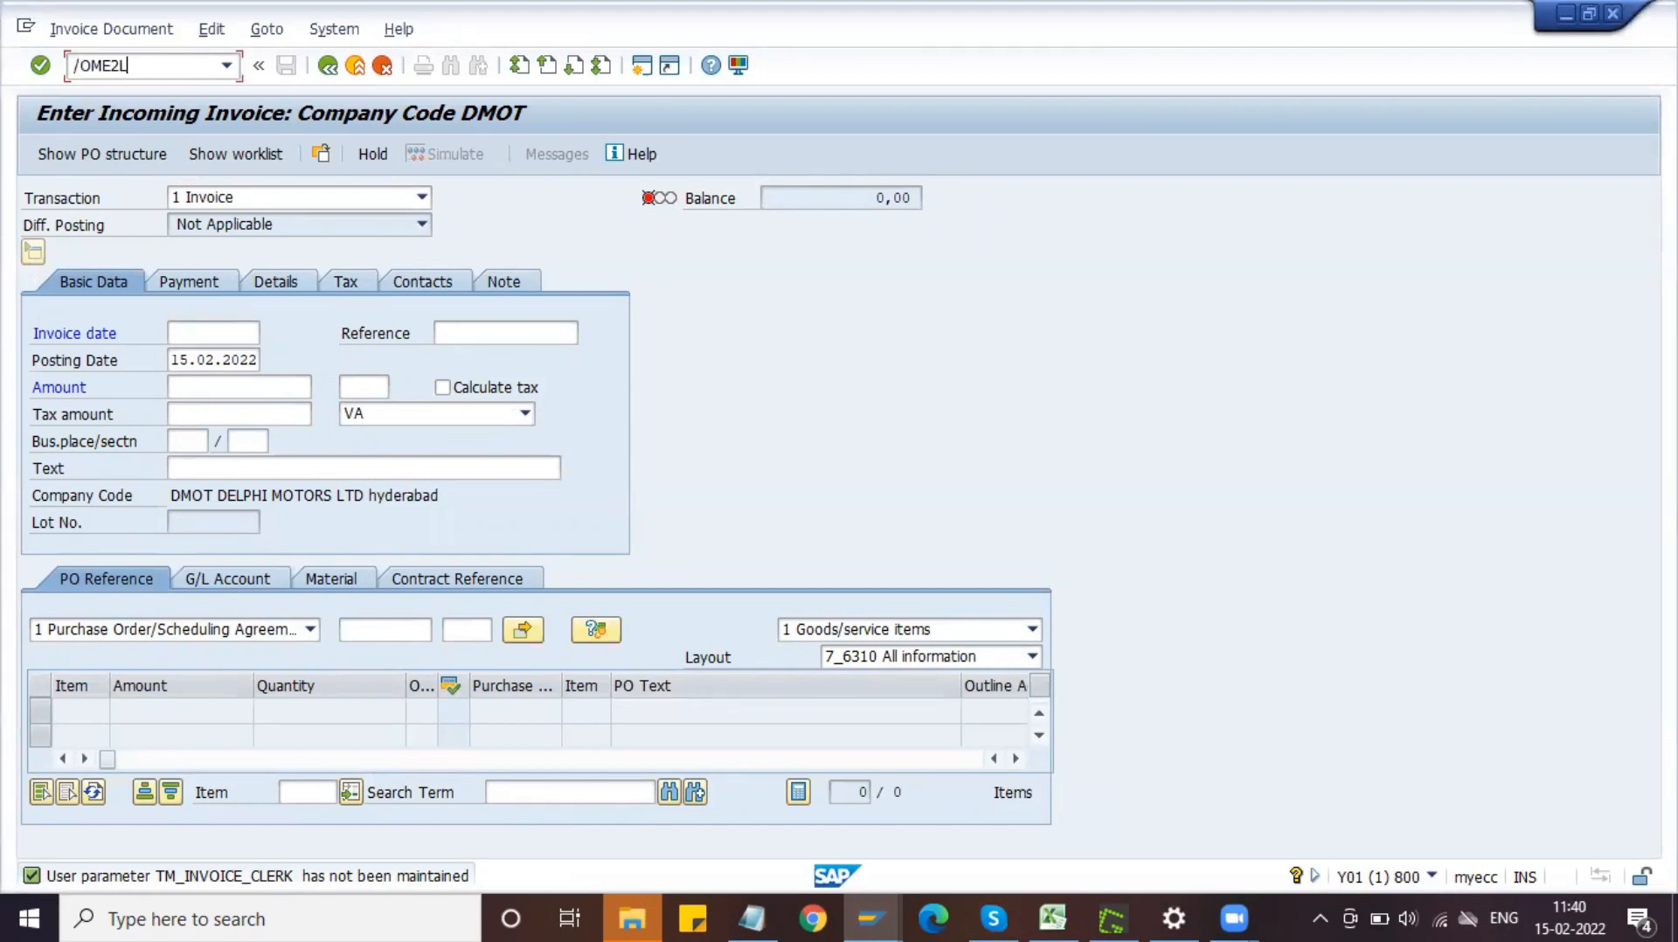
pyautogui.press('Return')
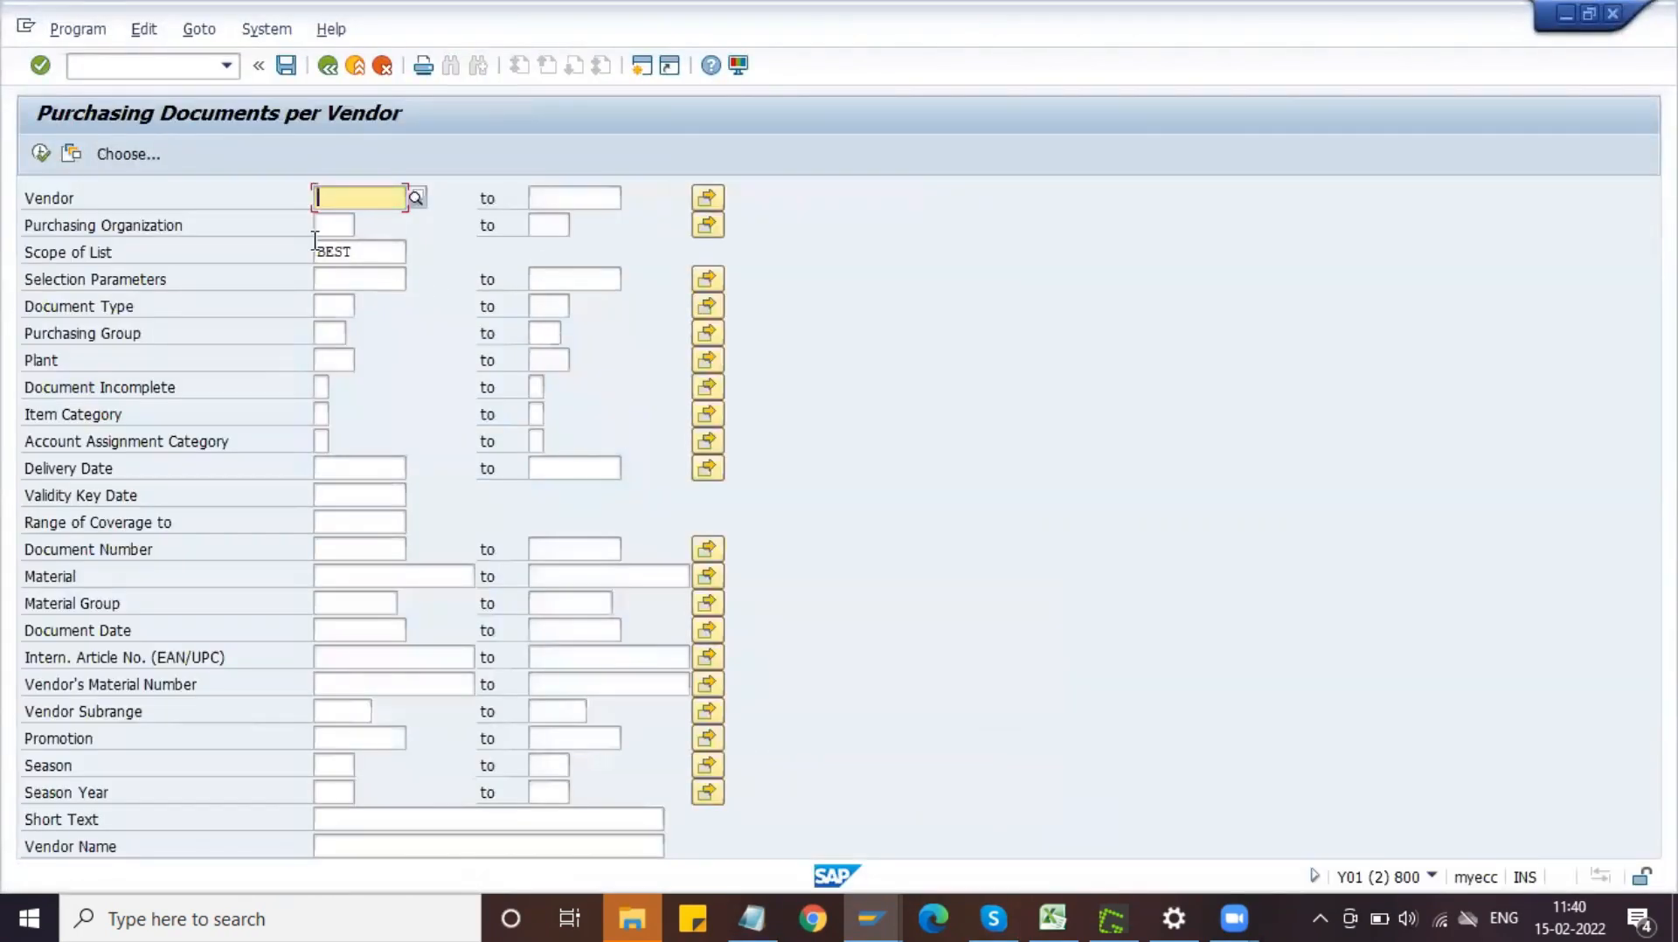
# - Restrict the purchasing document selection to plant DPL1 and run the report
pyautogui.click(338, 224)
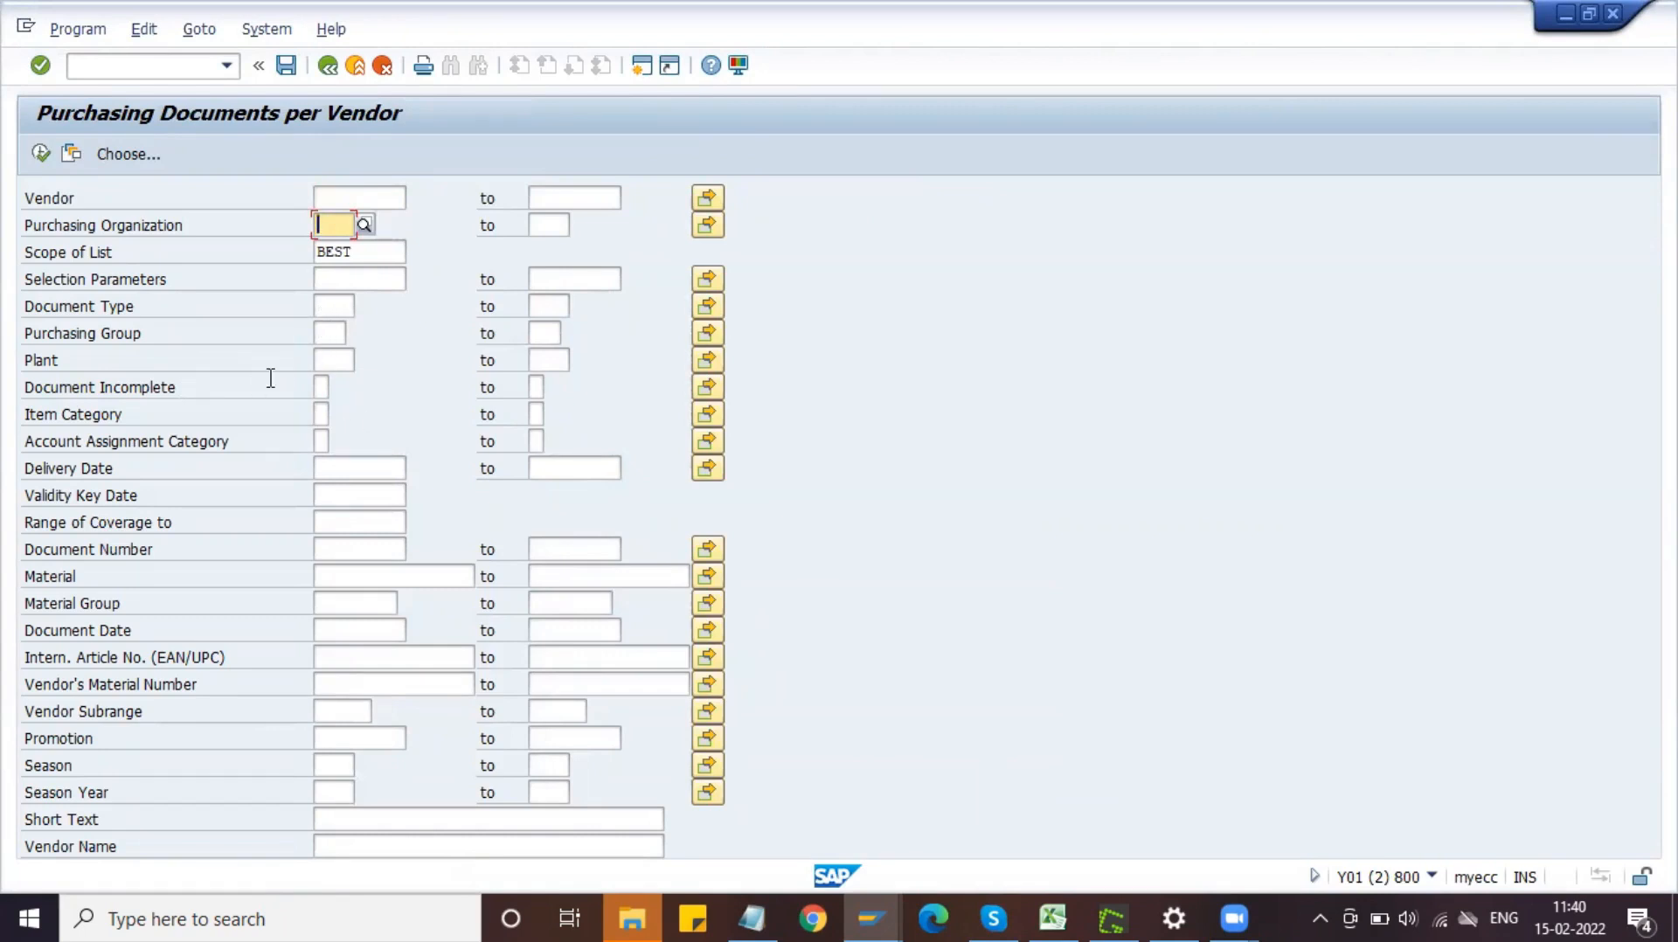
pyautogui.click(333, 359)
pyautogui.write('DPL1')
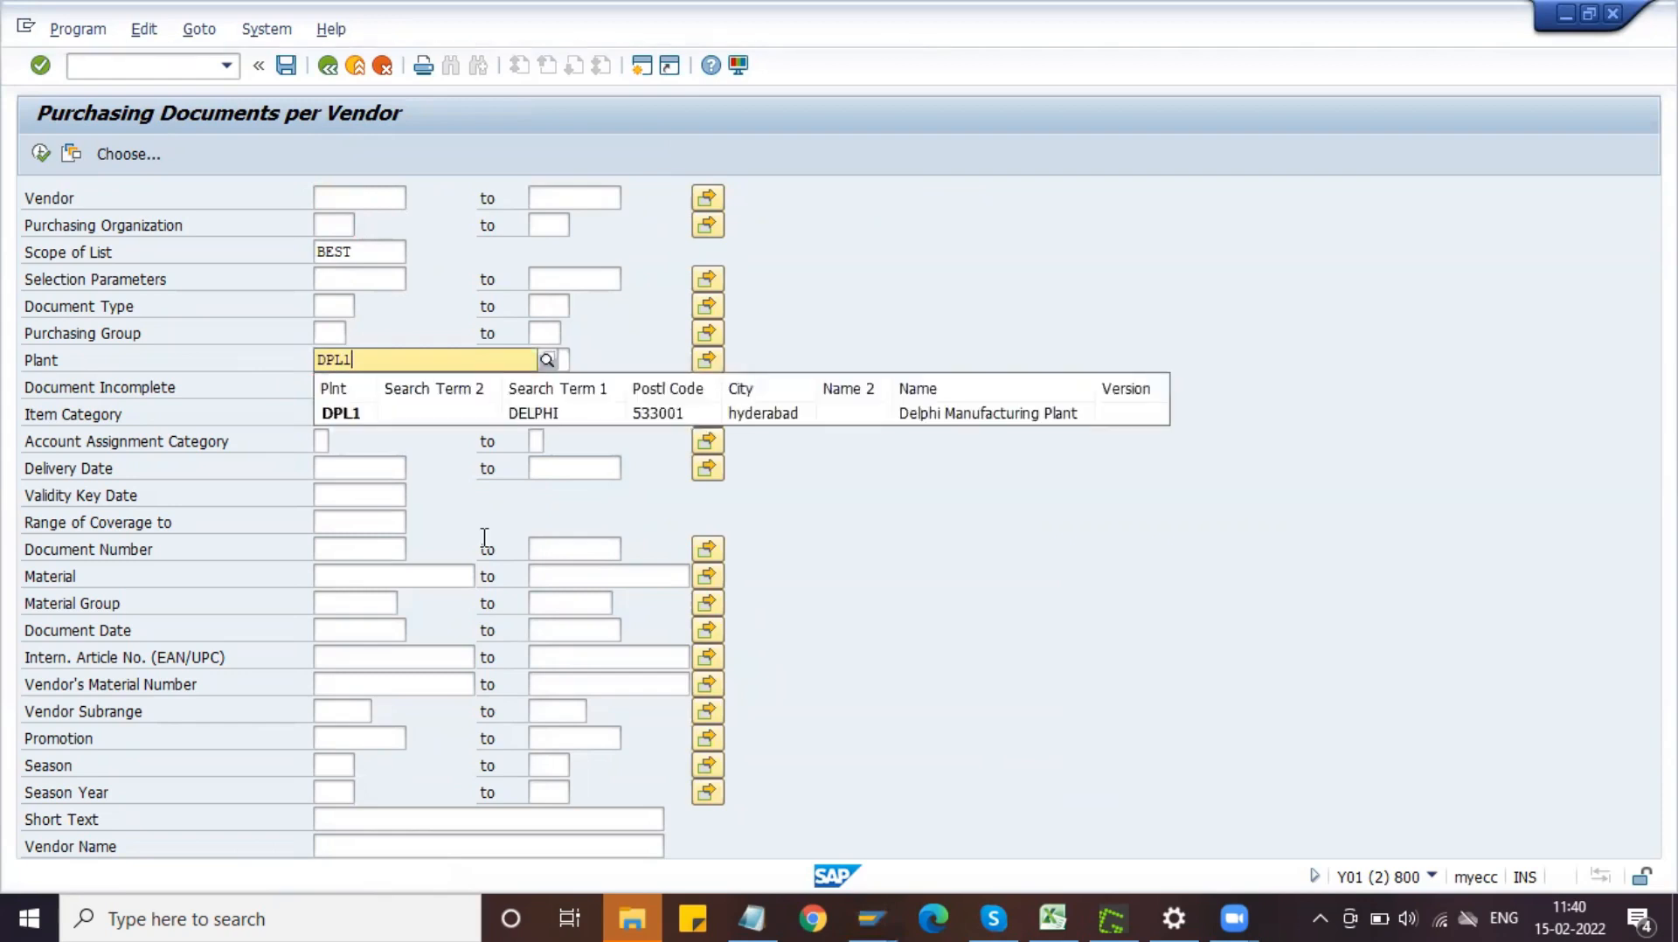
pyautogui.press('Return')
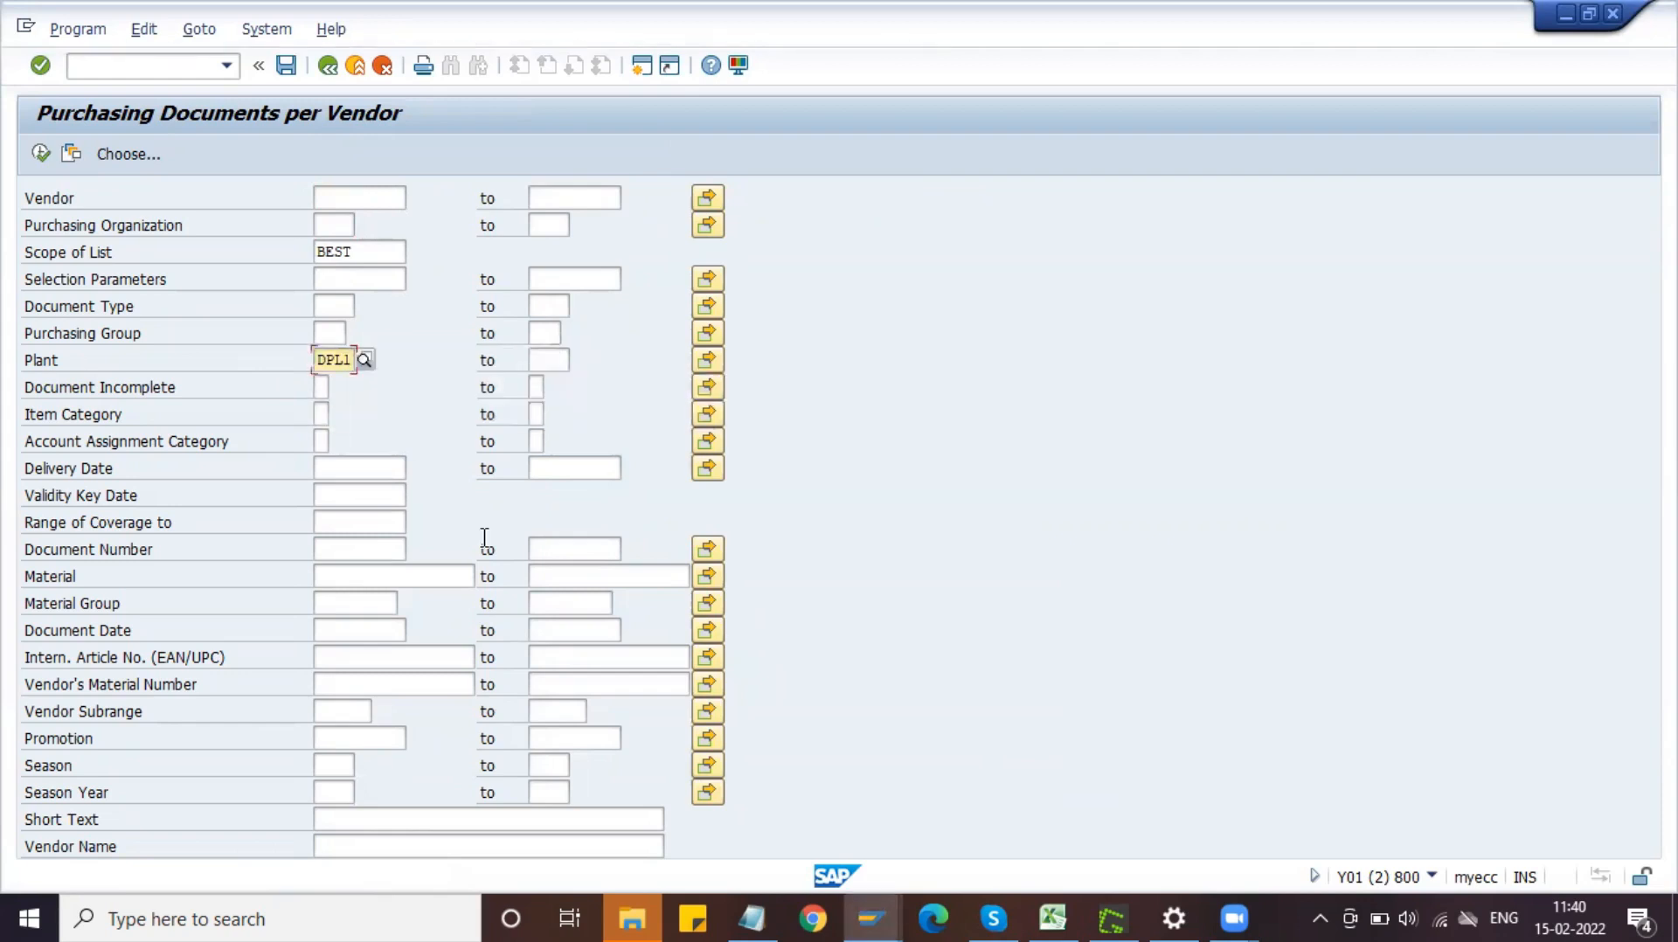
pyautogui.click(35, 159)
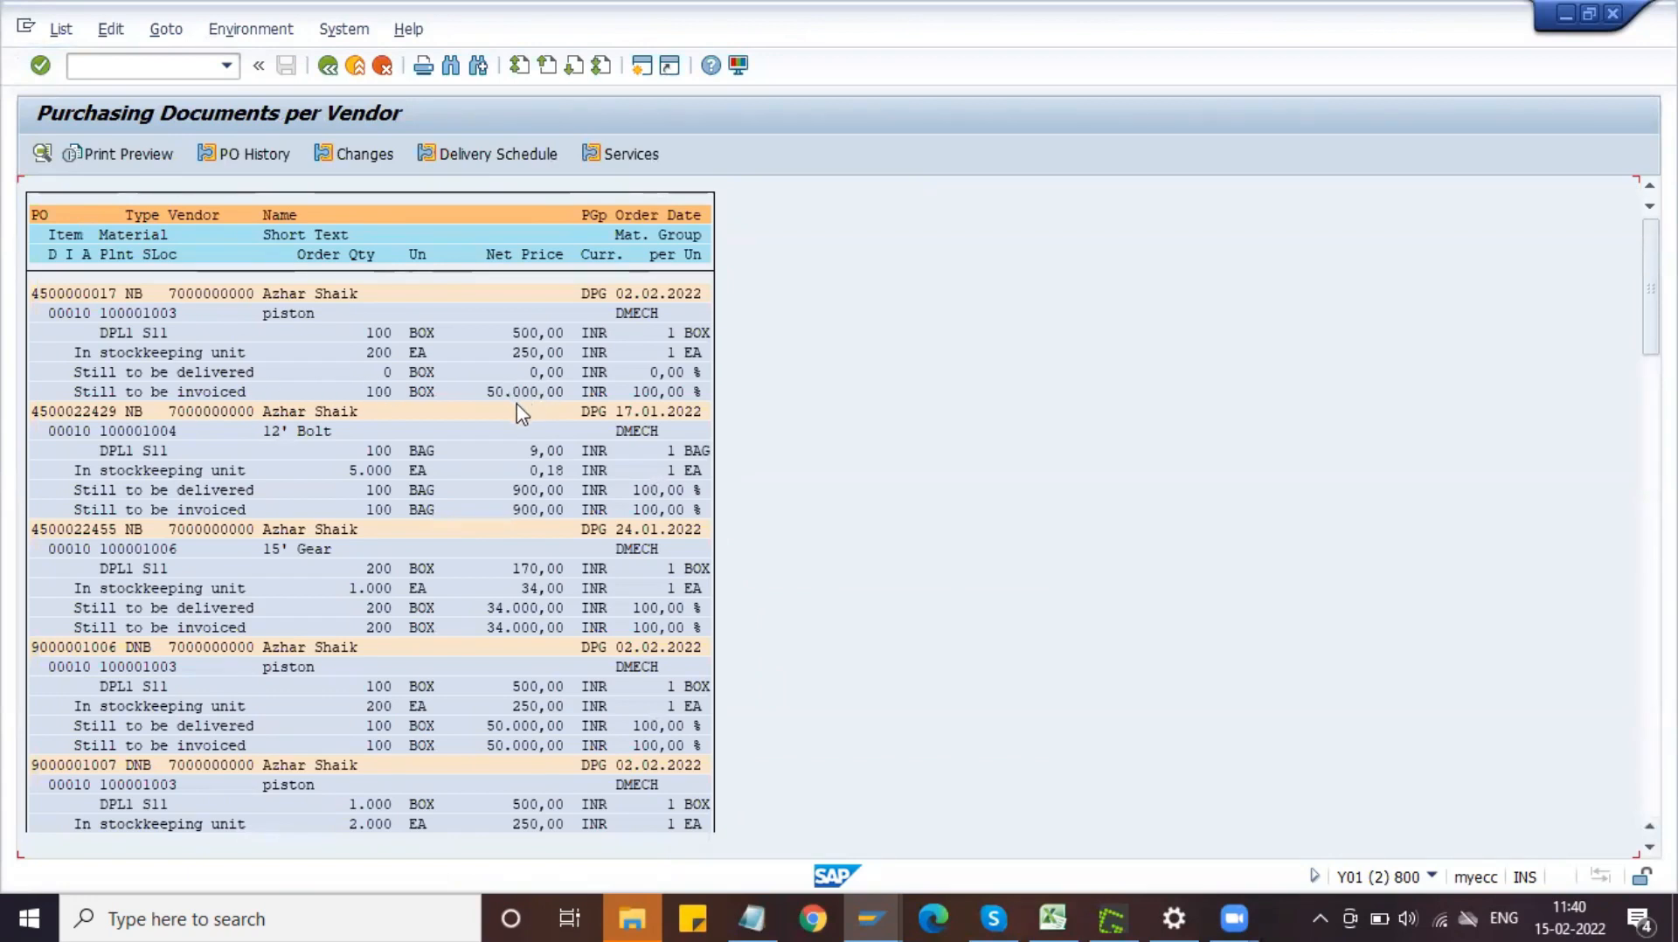
# - Find and open the last purchase order in the list, the DNB order for Break Wire from the Domestic Vendor
pyautogui.scroll(-1, 452, 462)
pyautogui.scroll(-2, 452, 462)
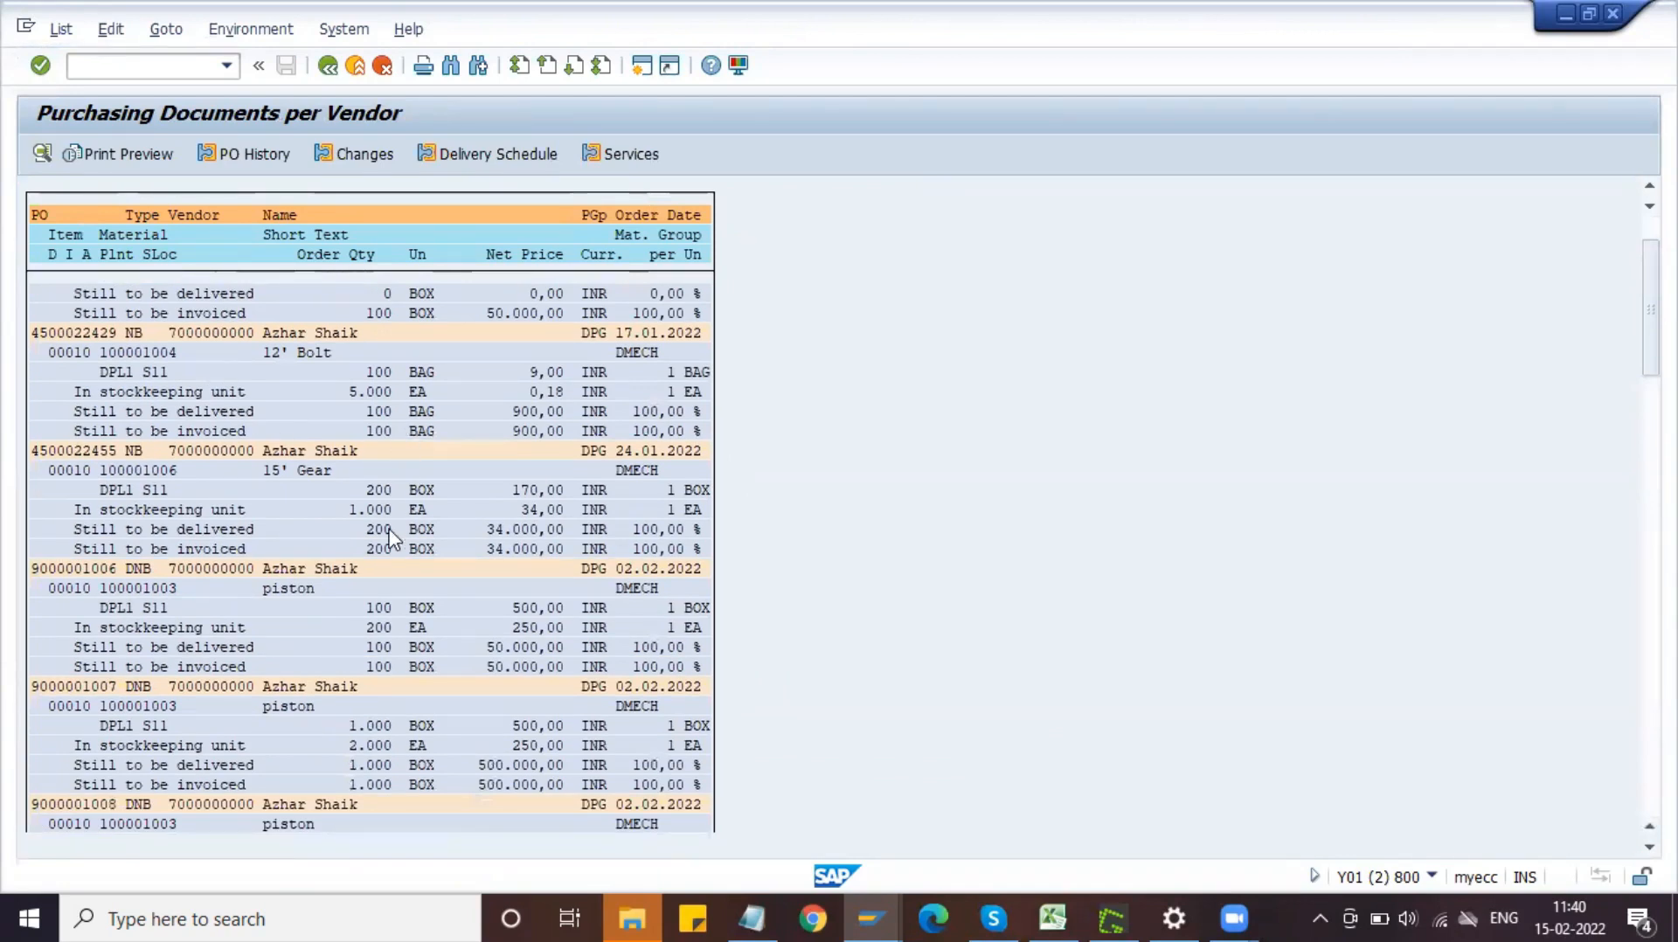
pyautogui.scroll(-5, 392, 539)
pyautogui.scroll(-3, 392, 539)
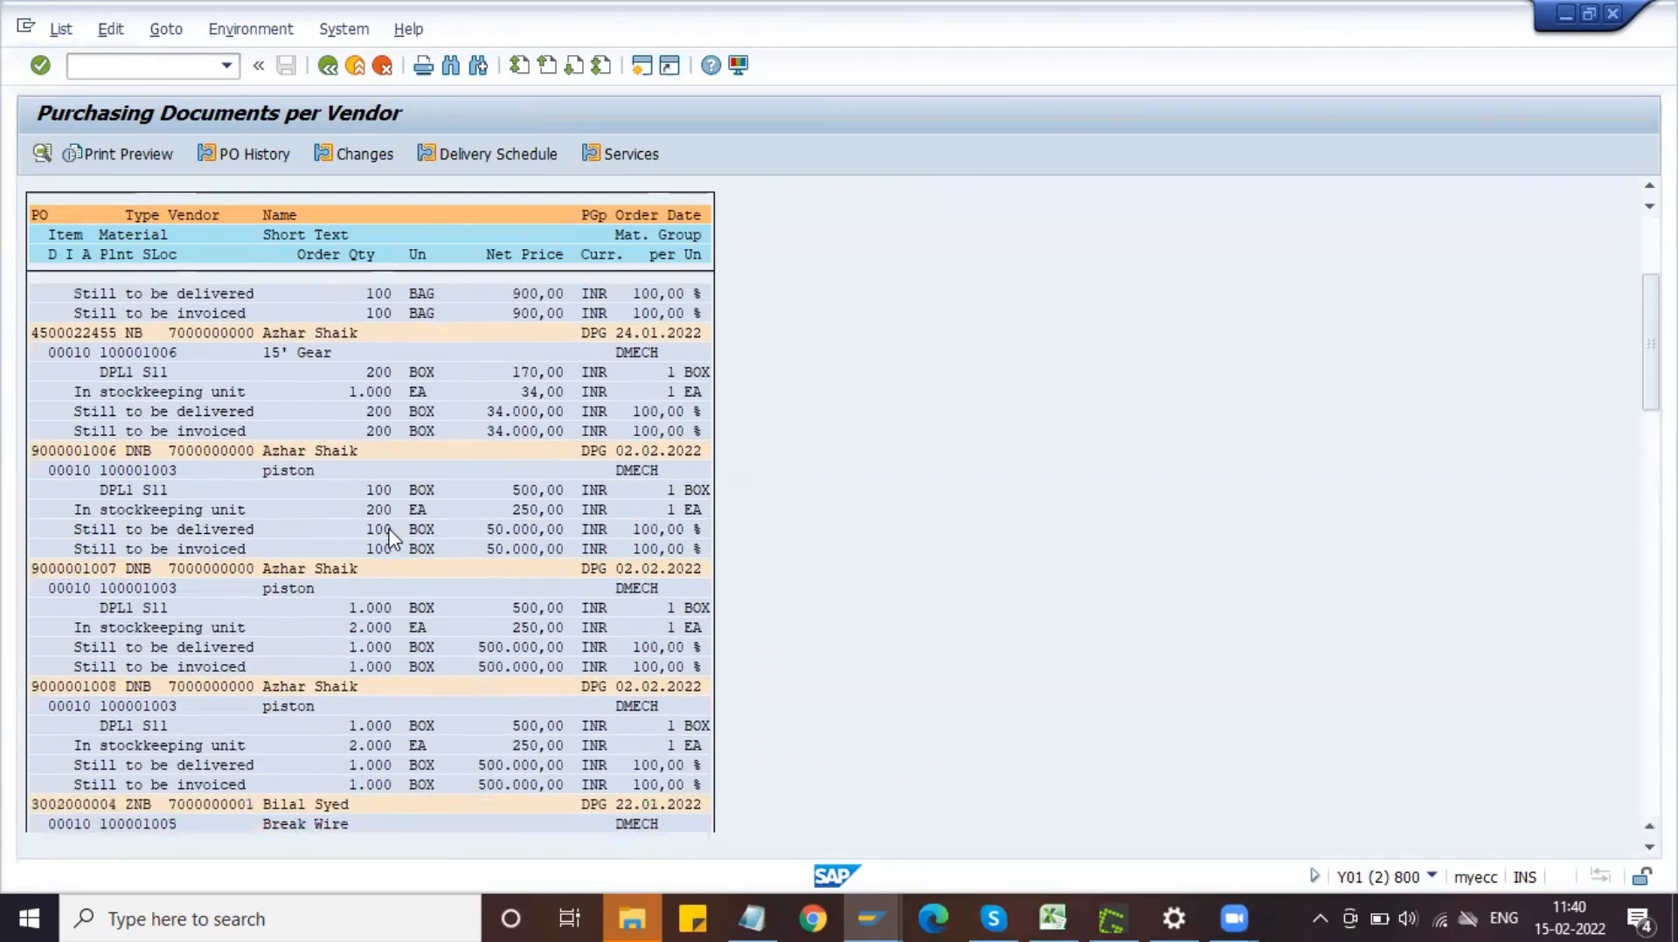
pyautogui.click(575, 70)
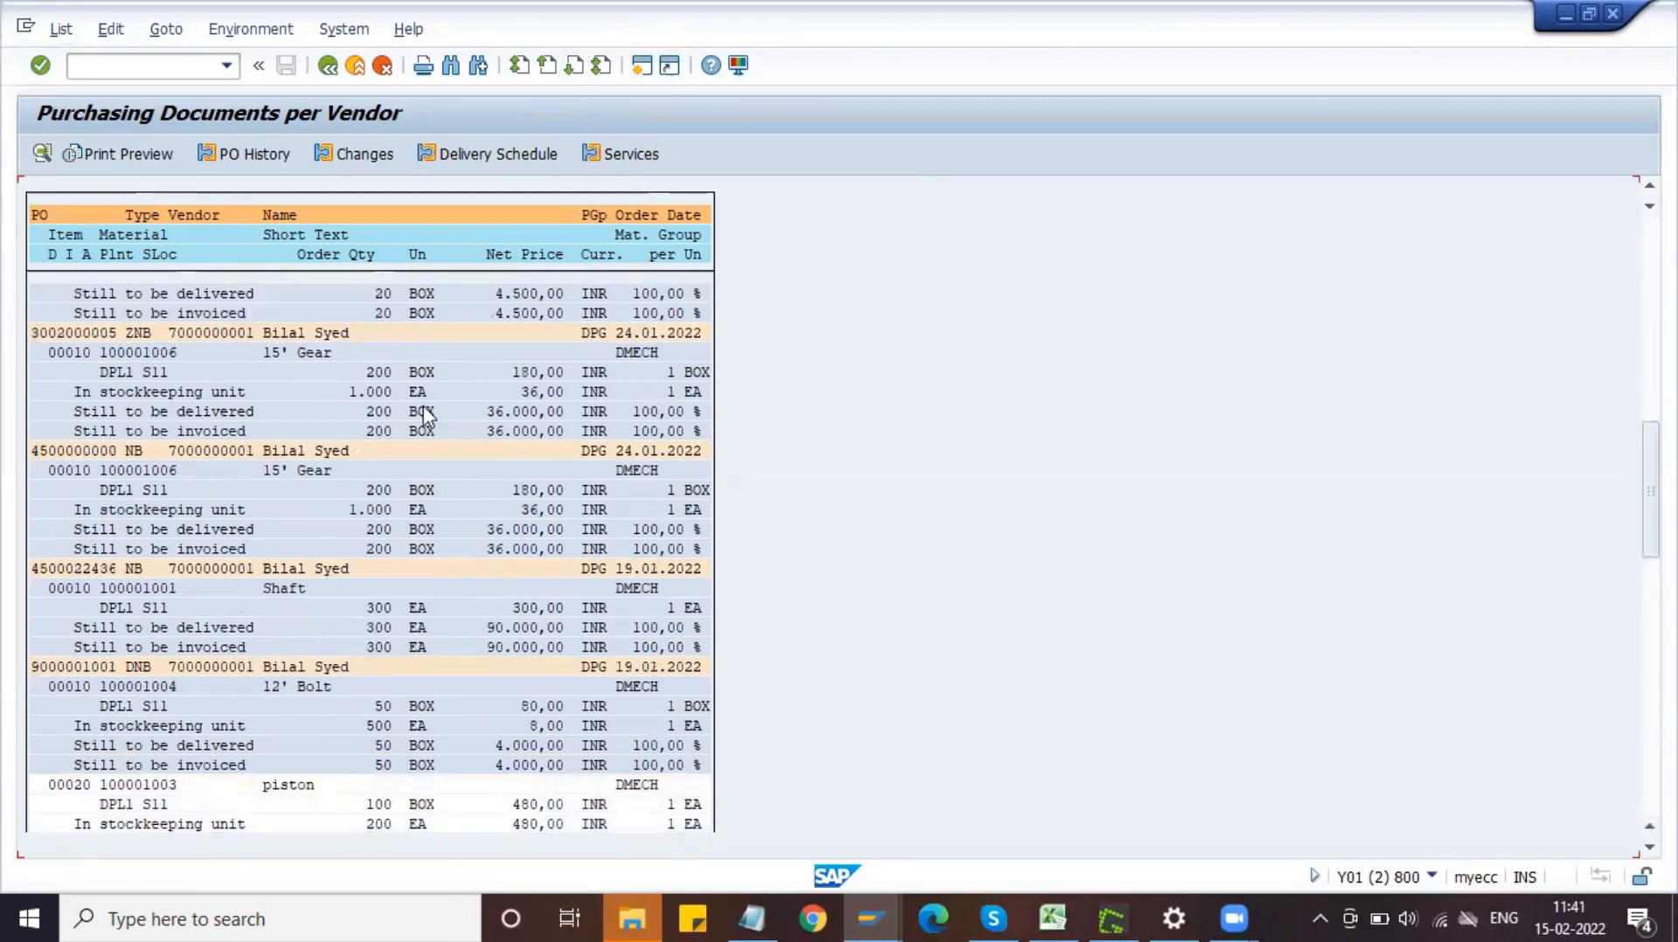
pyautogui.click(577, 67)
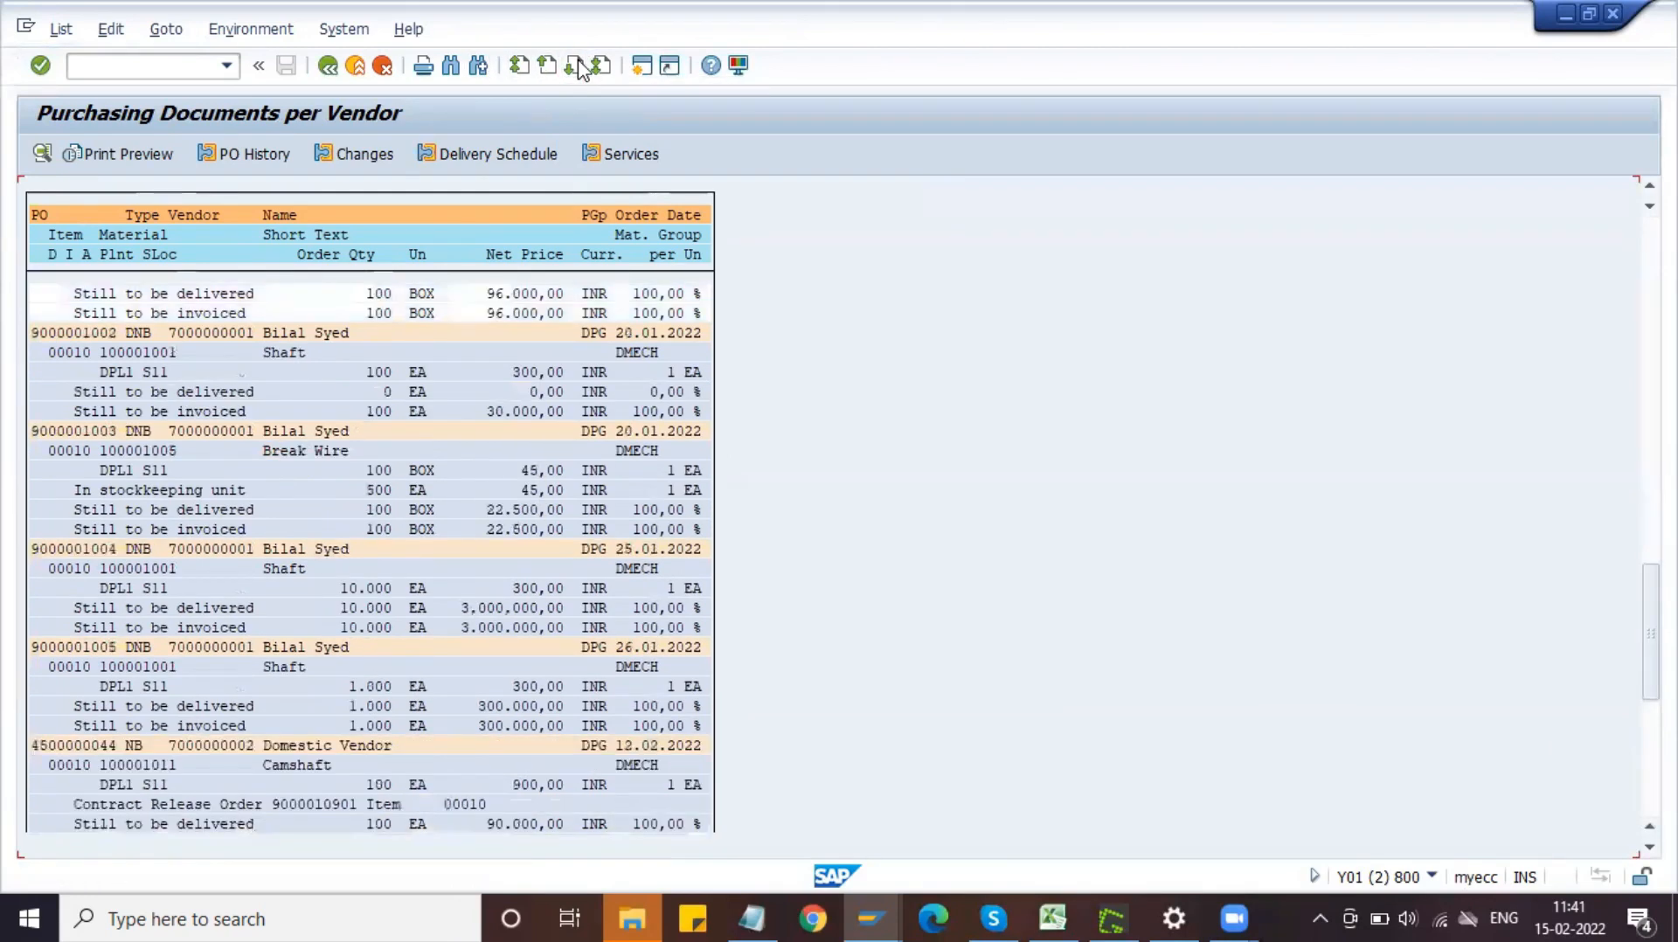
pyautogui.click(573, 70)
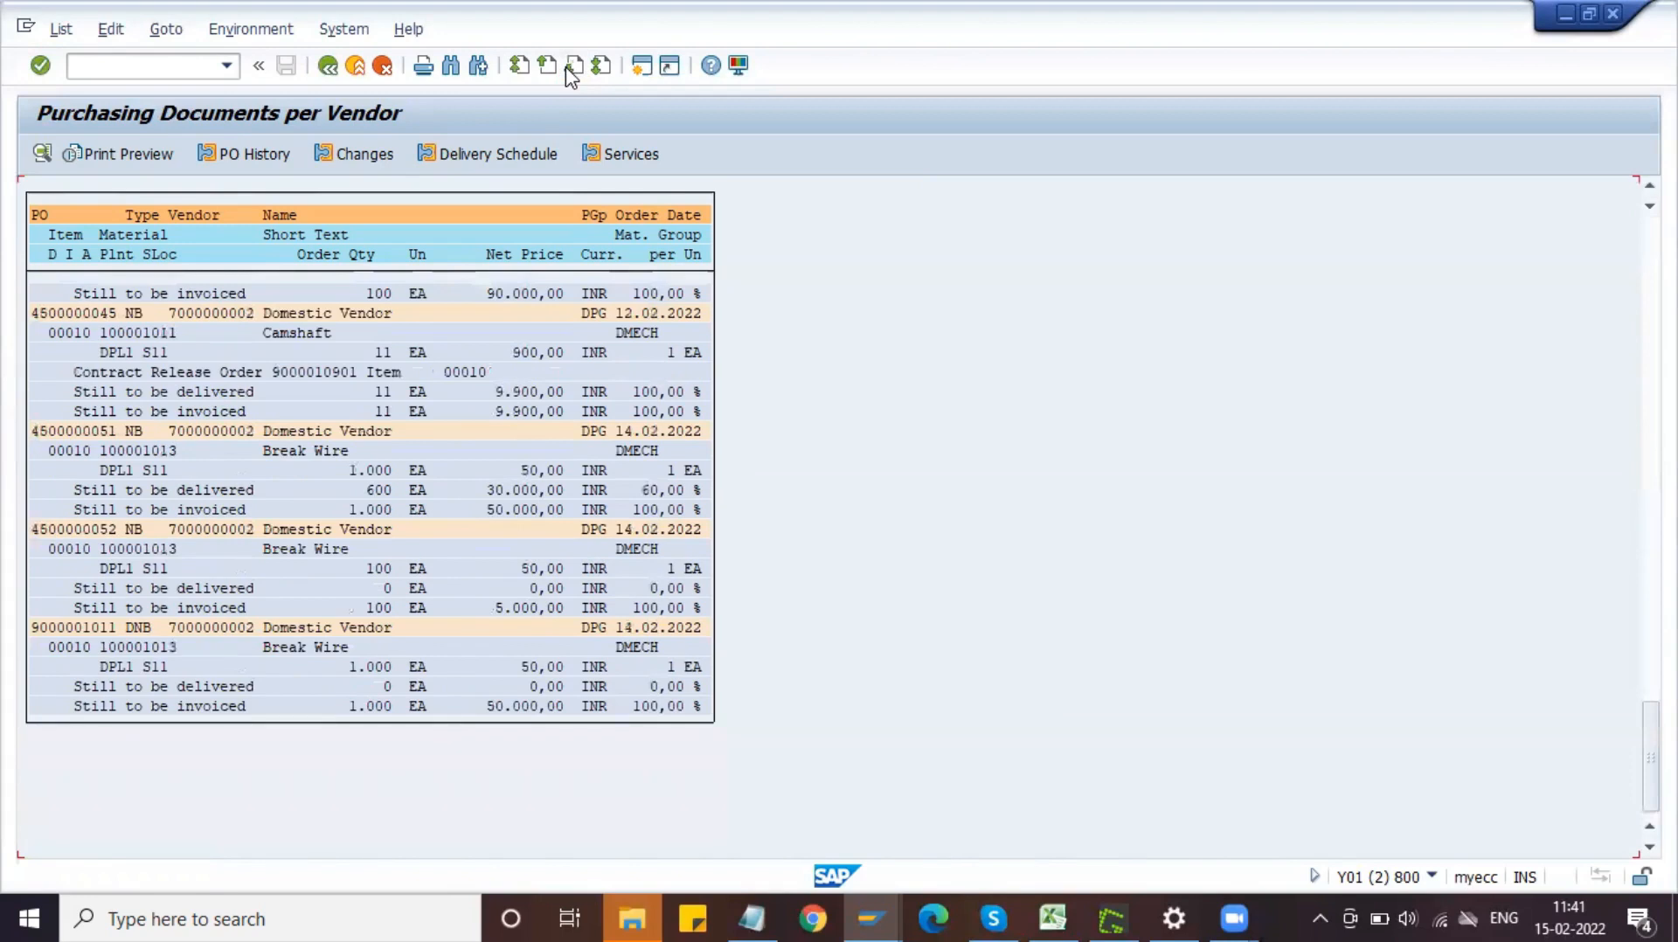
pyautogui.click(378, 688)
pyautogui.moveTo(32, 621); pyautogui.dragTo(92, 651)
pyautogui.click(91, 640)
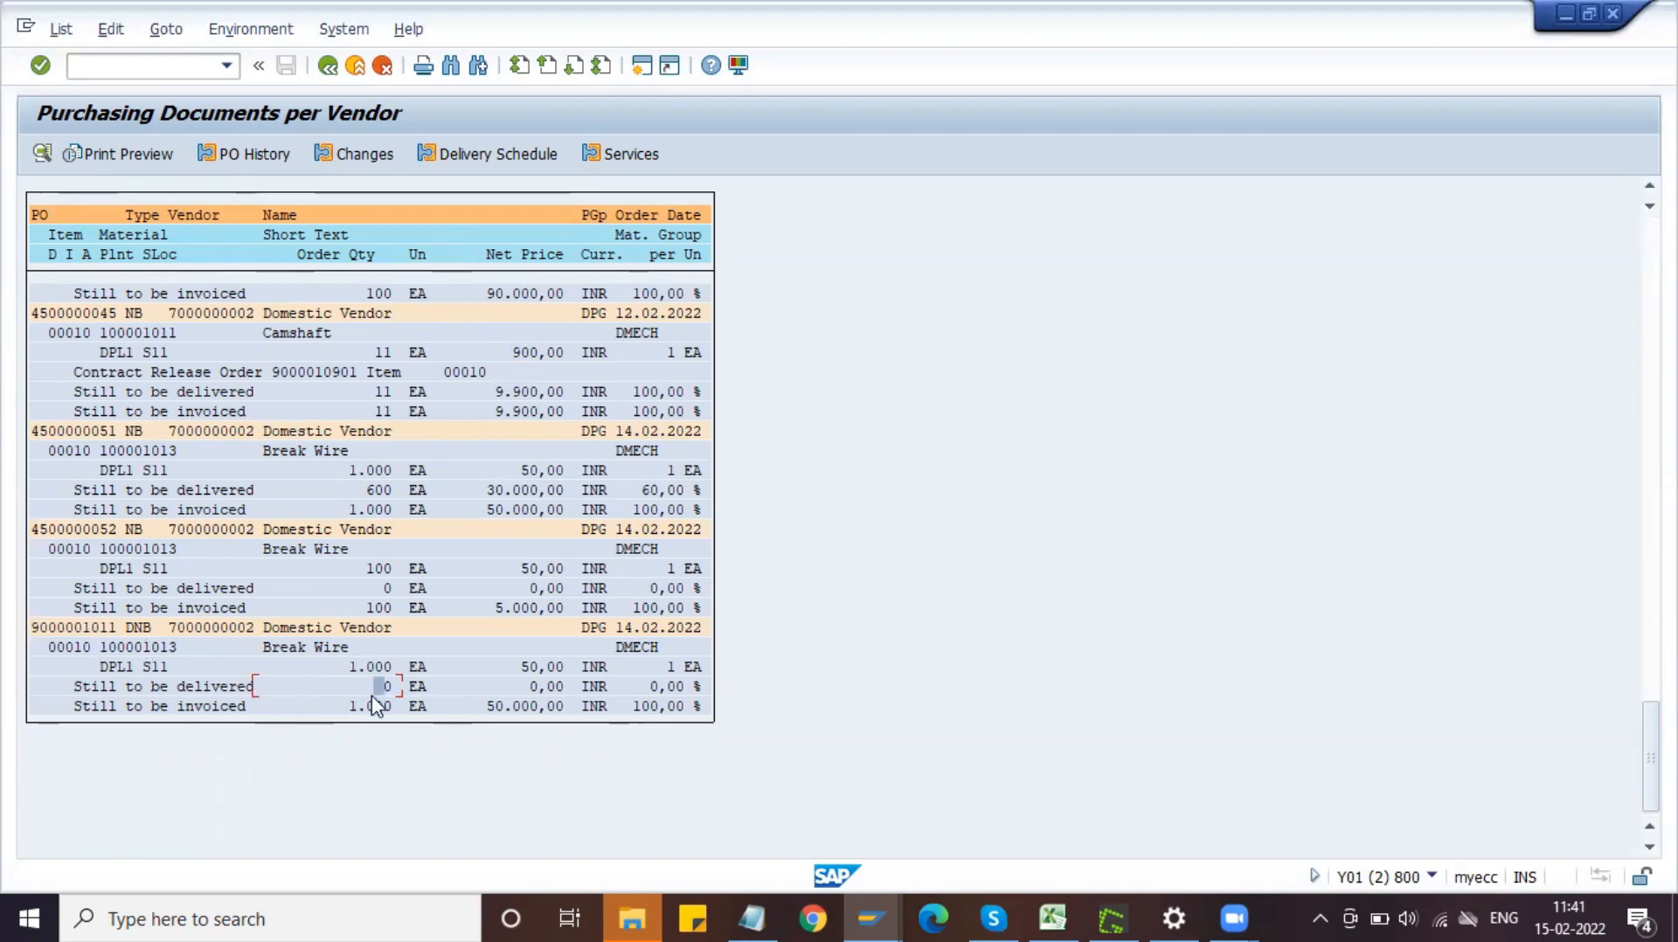
pyautogui.doubleClick(85, 623)
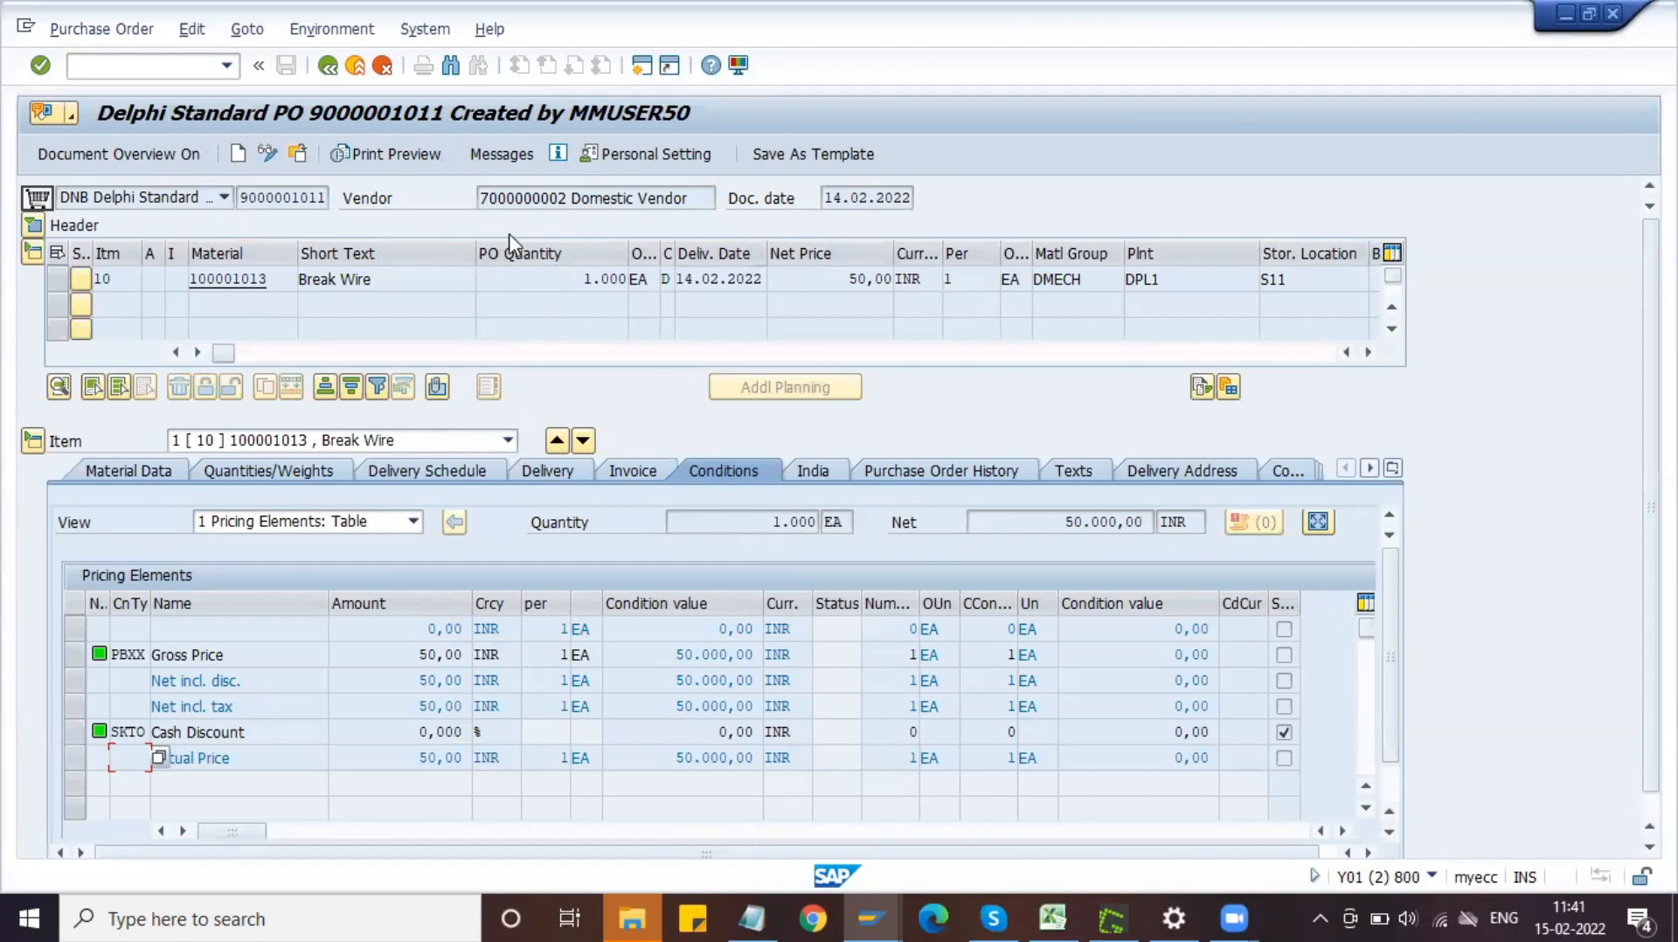
# - Check the order's vendor and ordered quantity, and examine the goods receipt quantities in its purchase order history
pyautogui.click(573, 200)
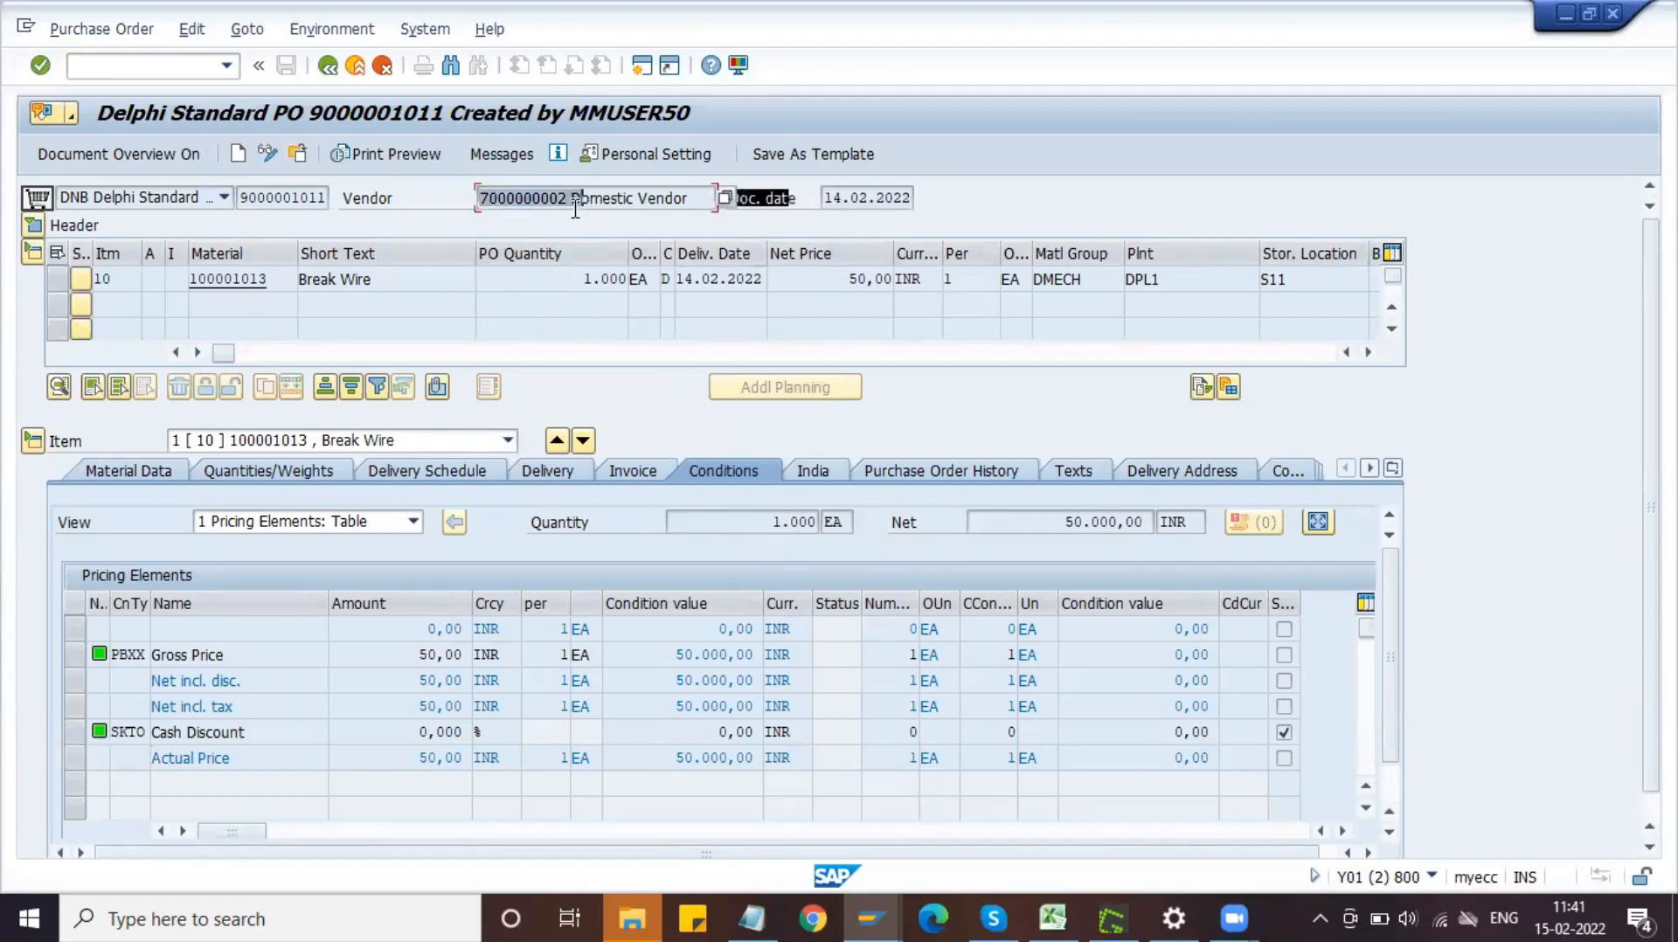
pyautogui.moveTo(585, 285); pyautogui.dragTo(641, 285)
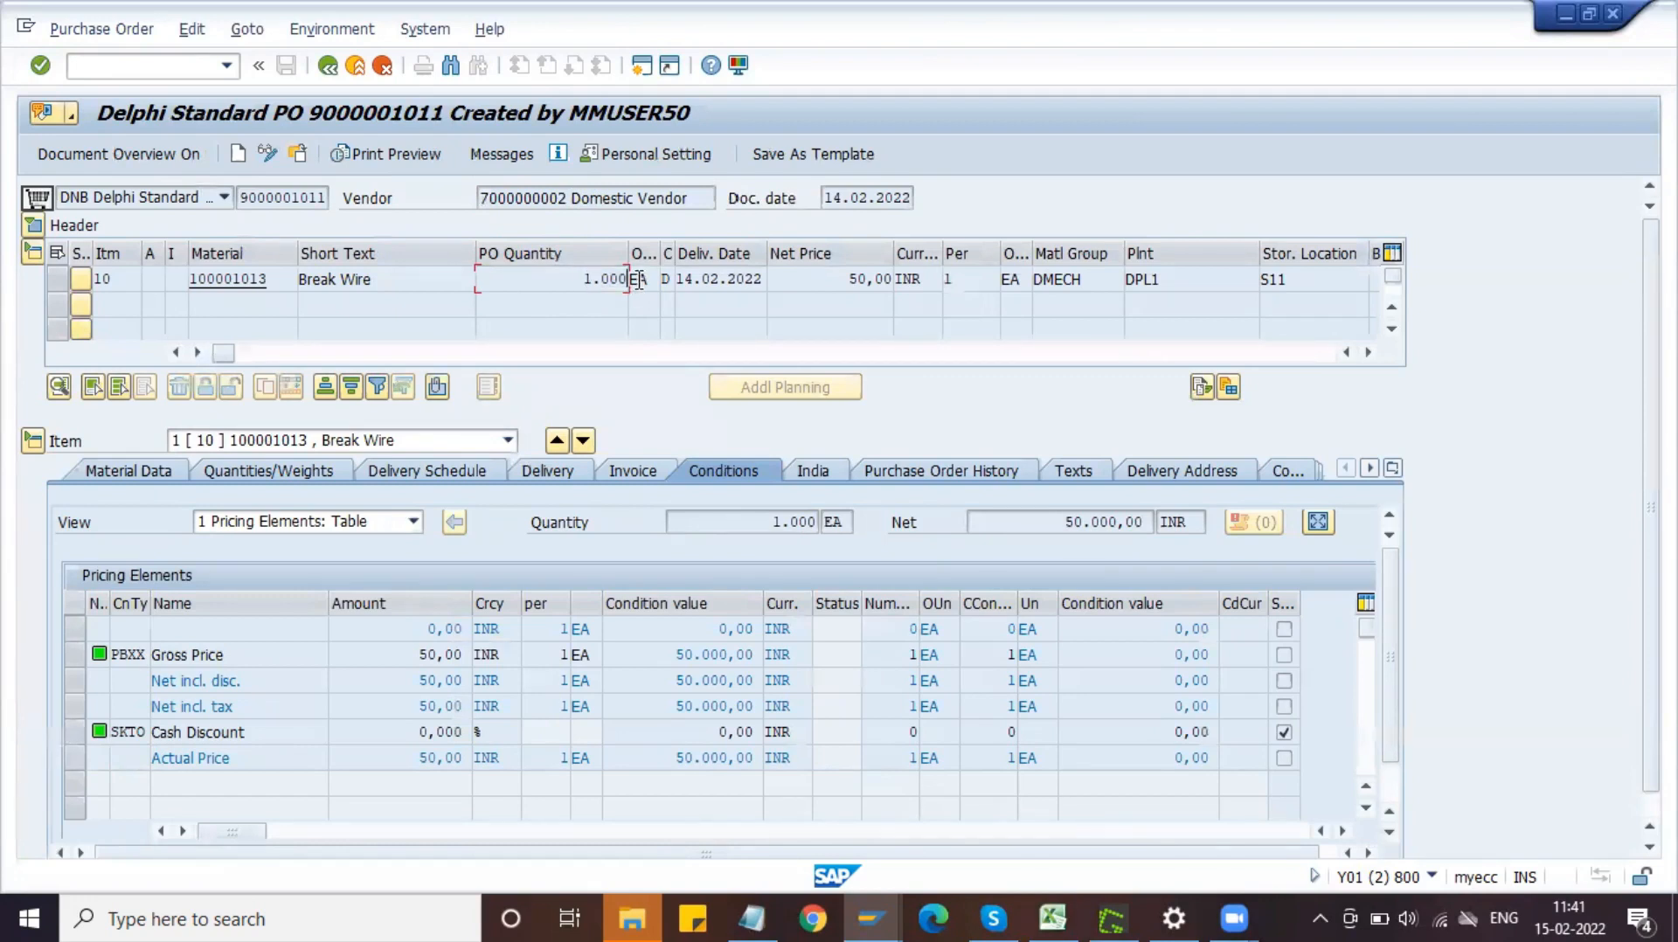
pyautogui.moveTo(582, 285); pyautogui.dragTo(734, 357)
pyautogui.click(918, 477)
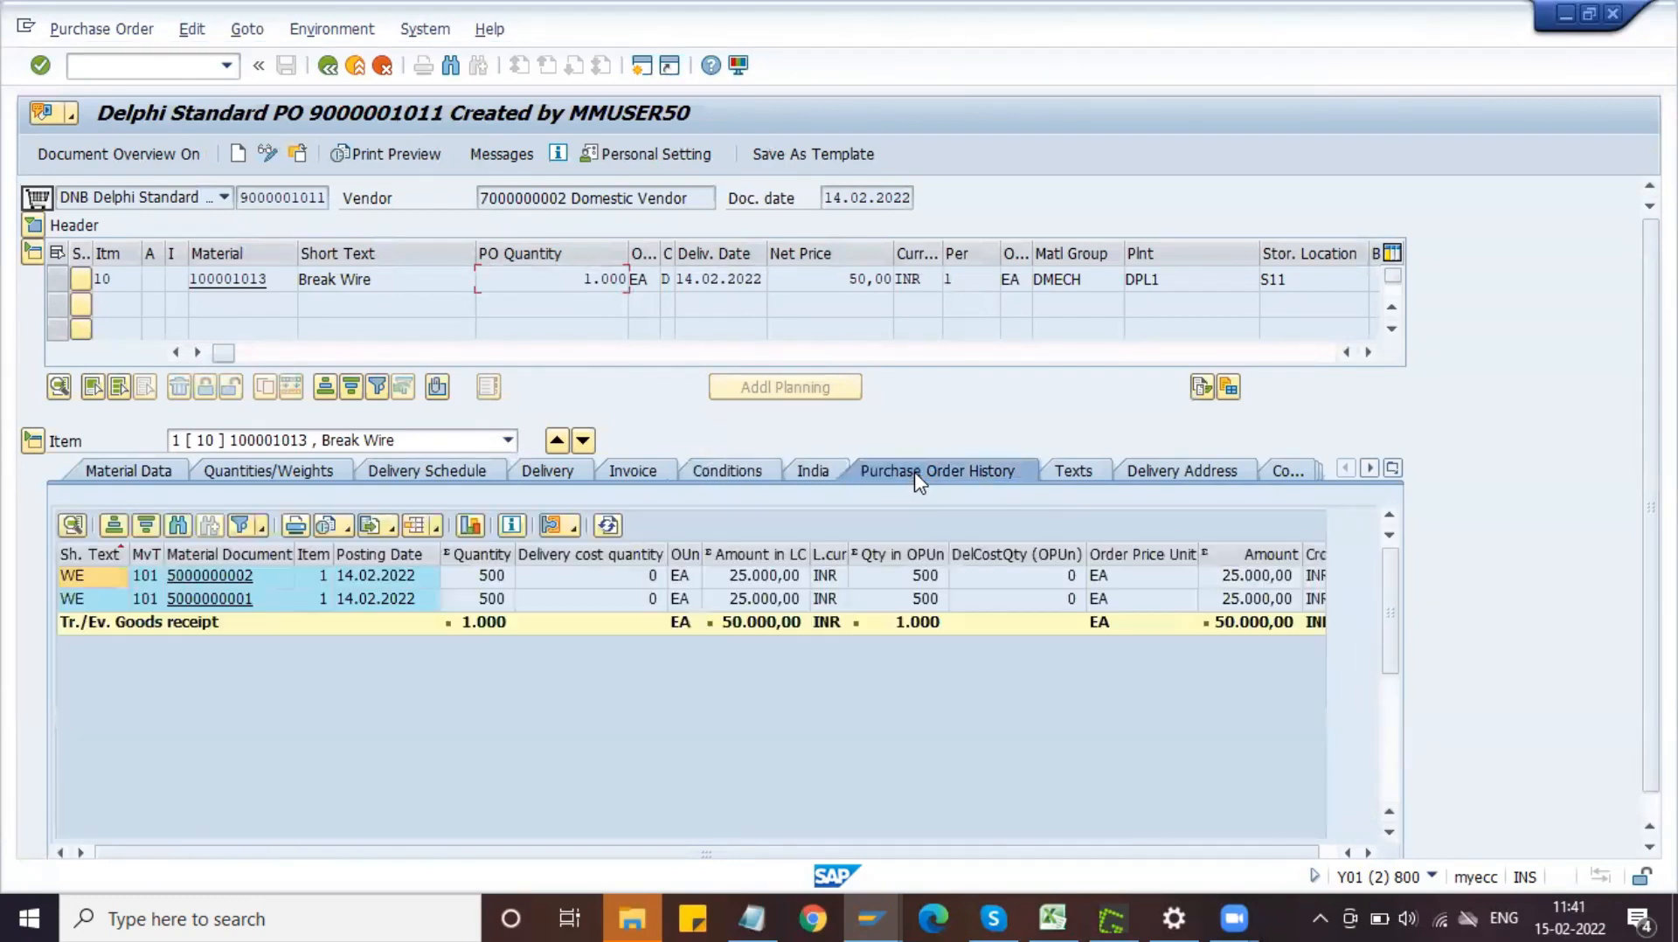
pyautogui.click(486, 600)
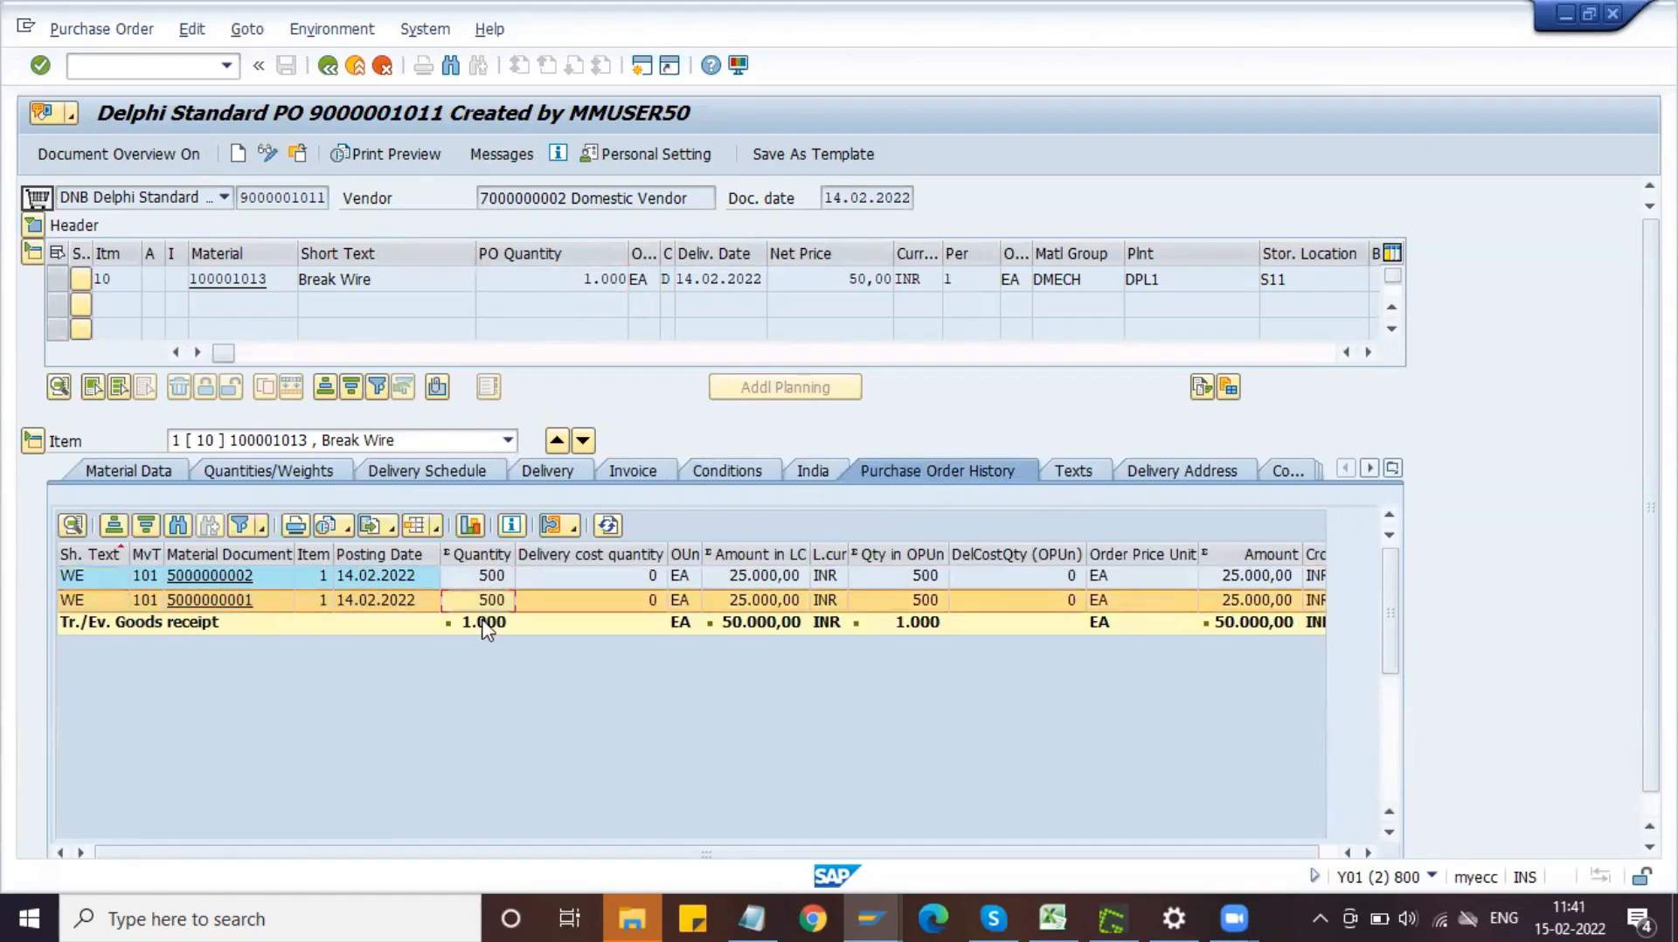
pyautogui.click(486, 623)
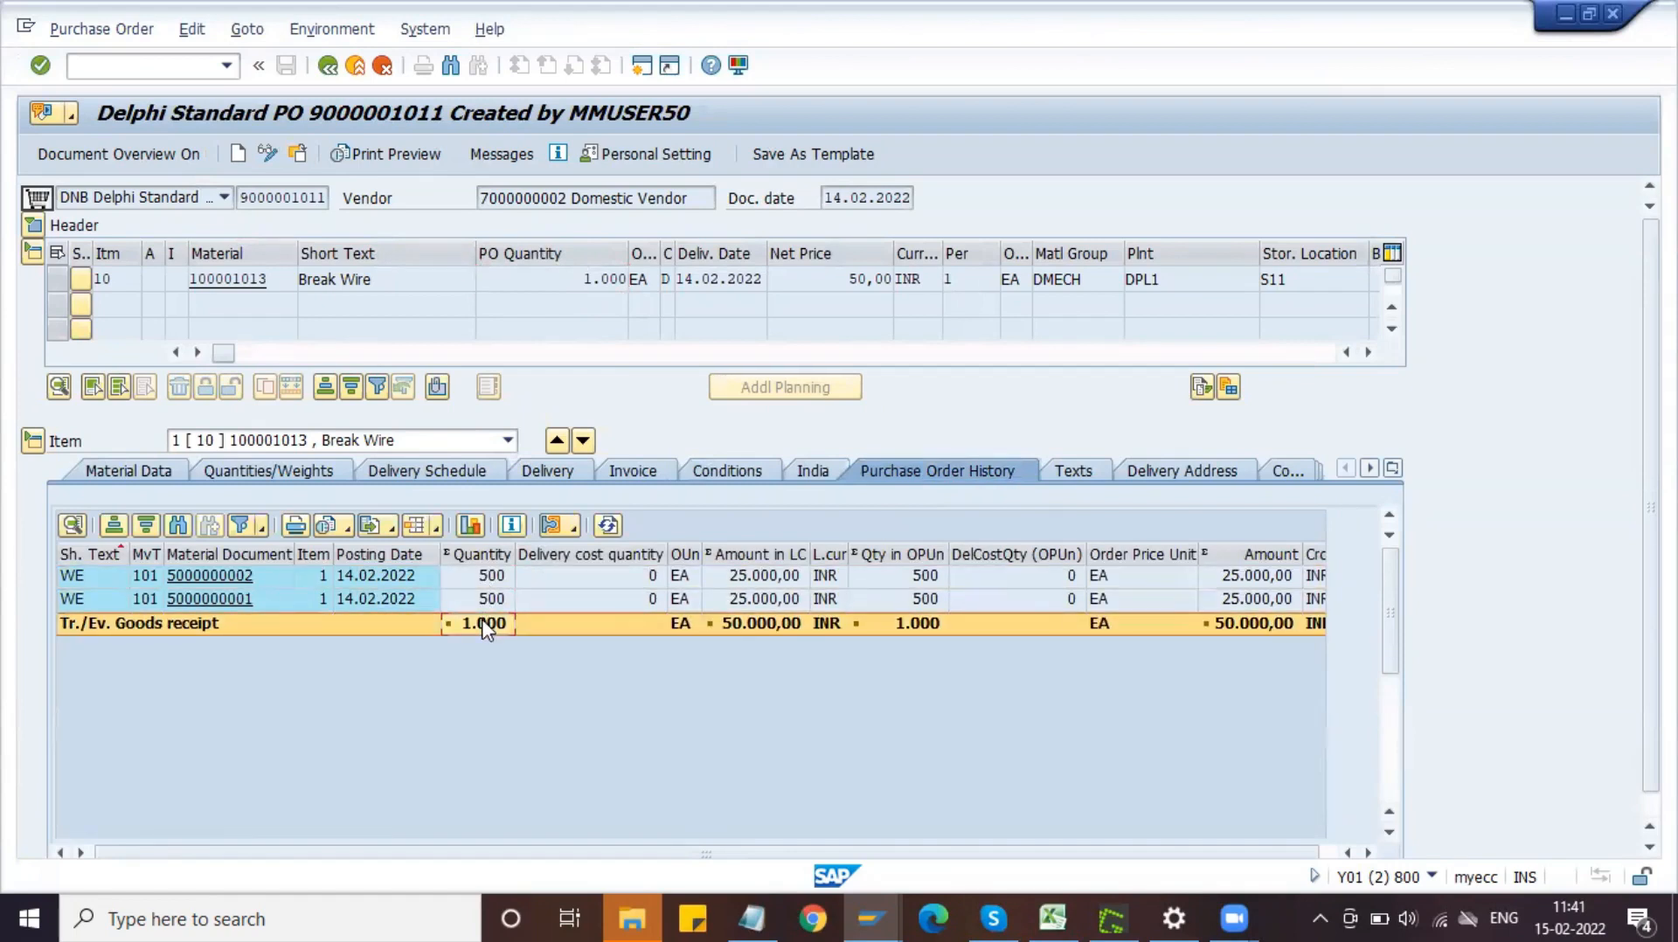
pyautogui.click(479, 553)
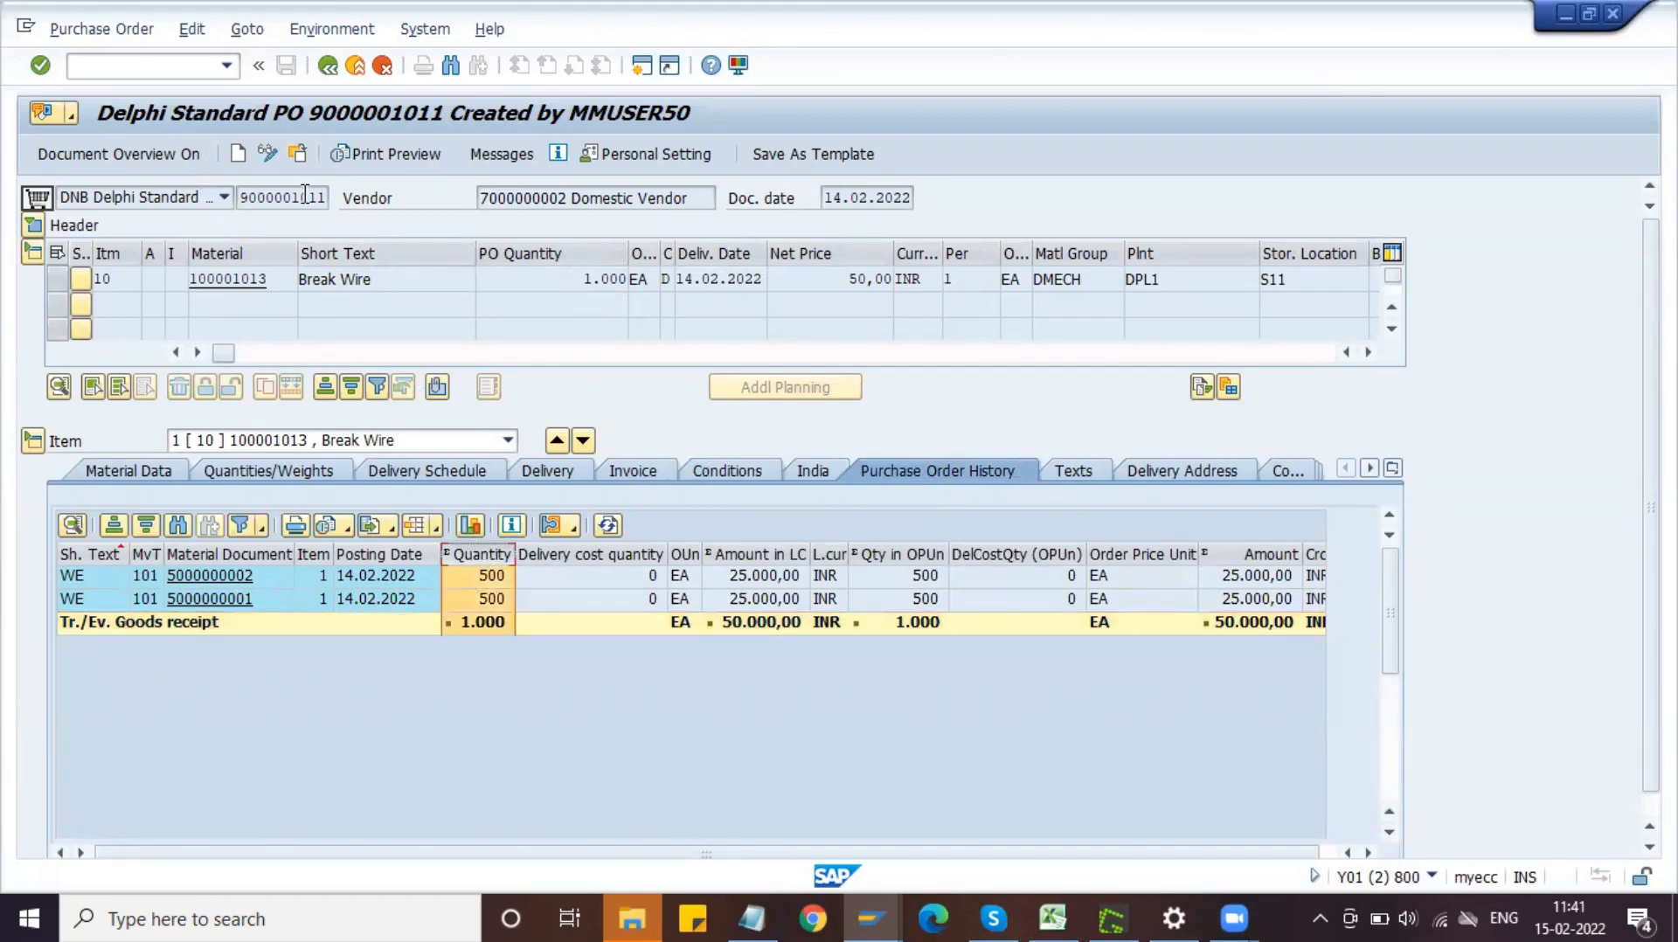
# - Return to the incoming invoice entry for company code DMOT and copy the posting date, 15.02.2022, into the invoice date
pyautogui.moveTo(239, 195); pyautogui.dragTo(345, 210)
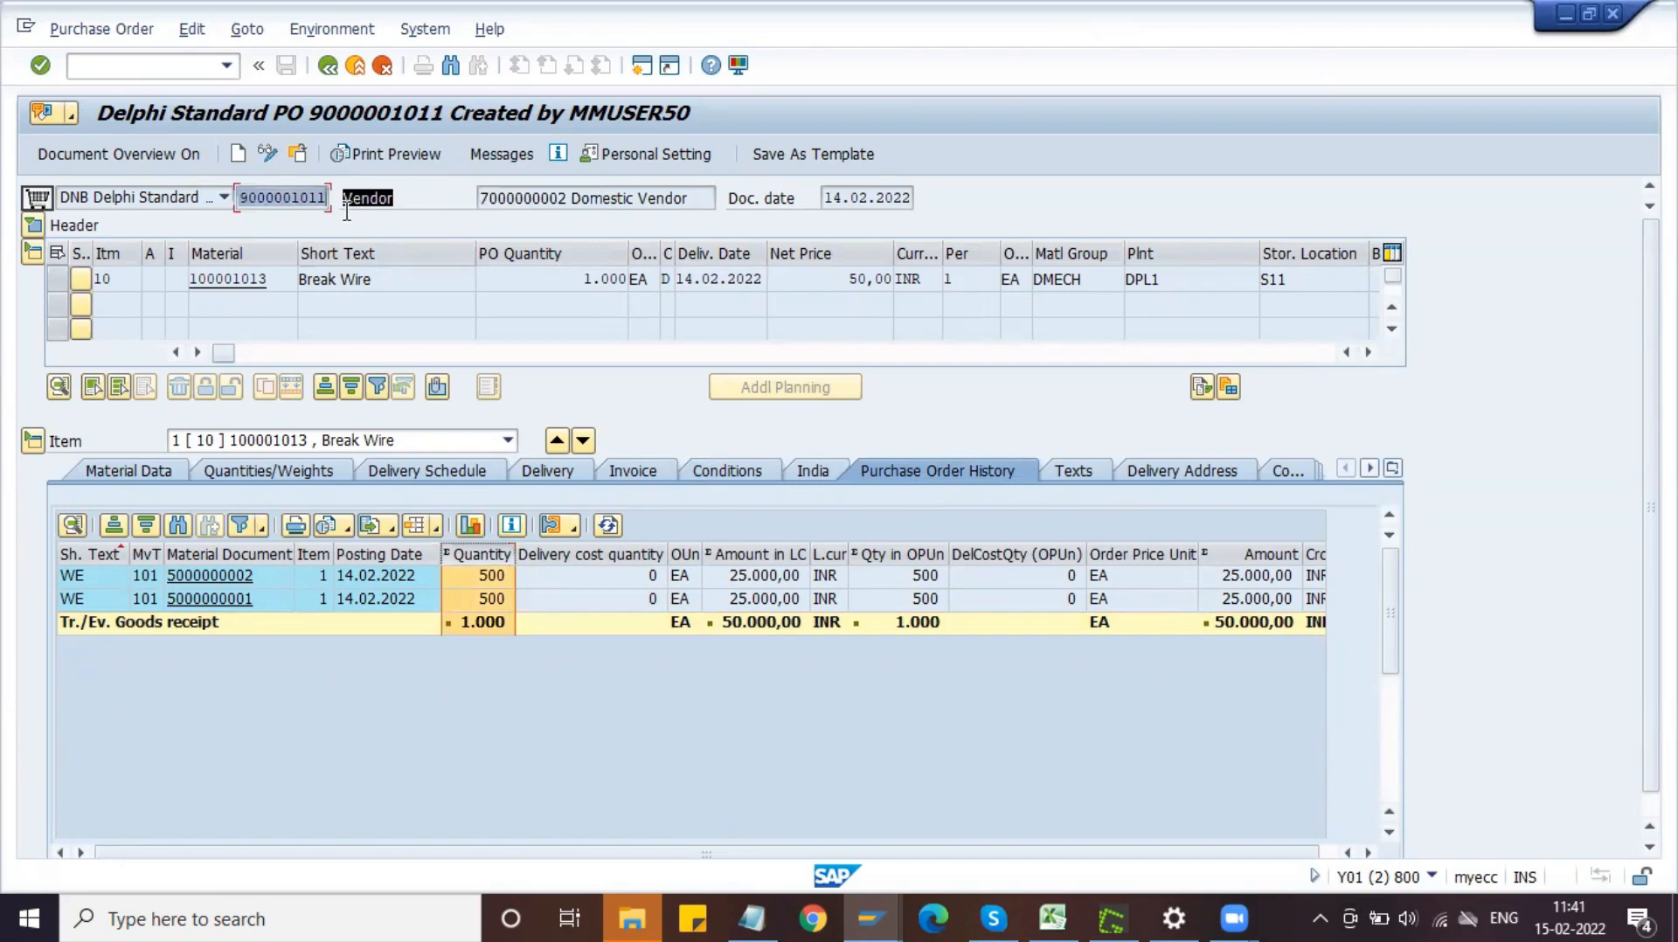
pyautogui.click(326, 201)
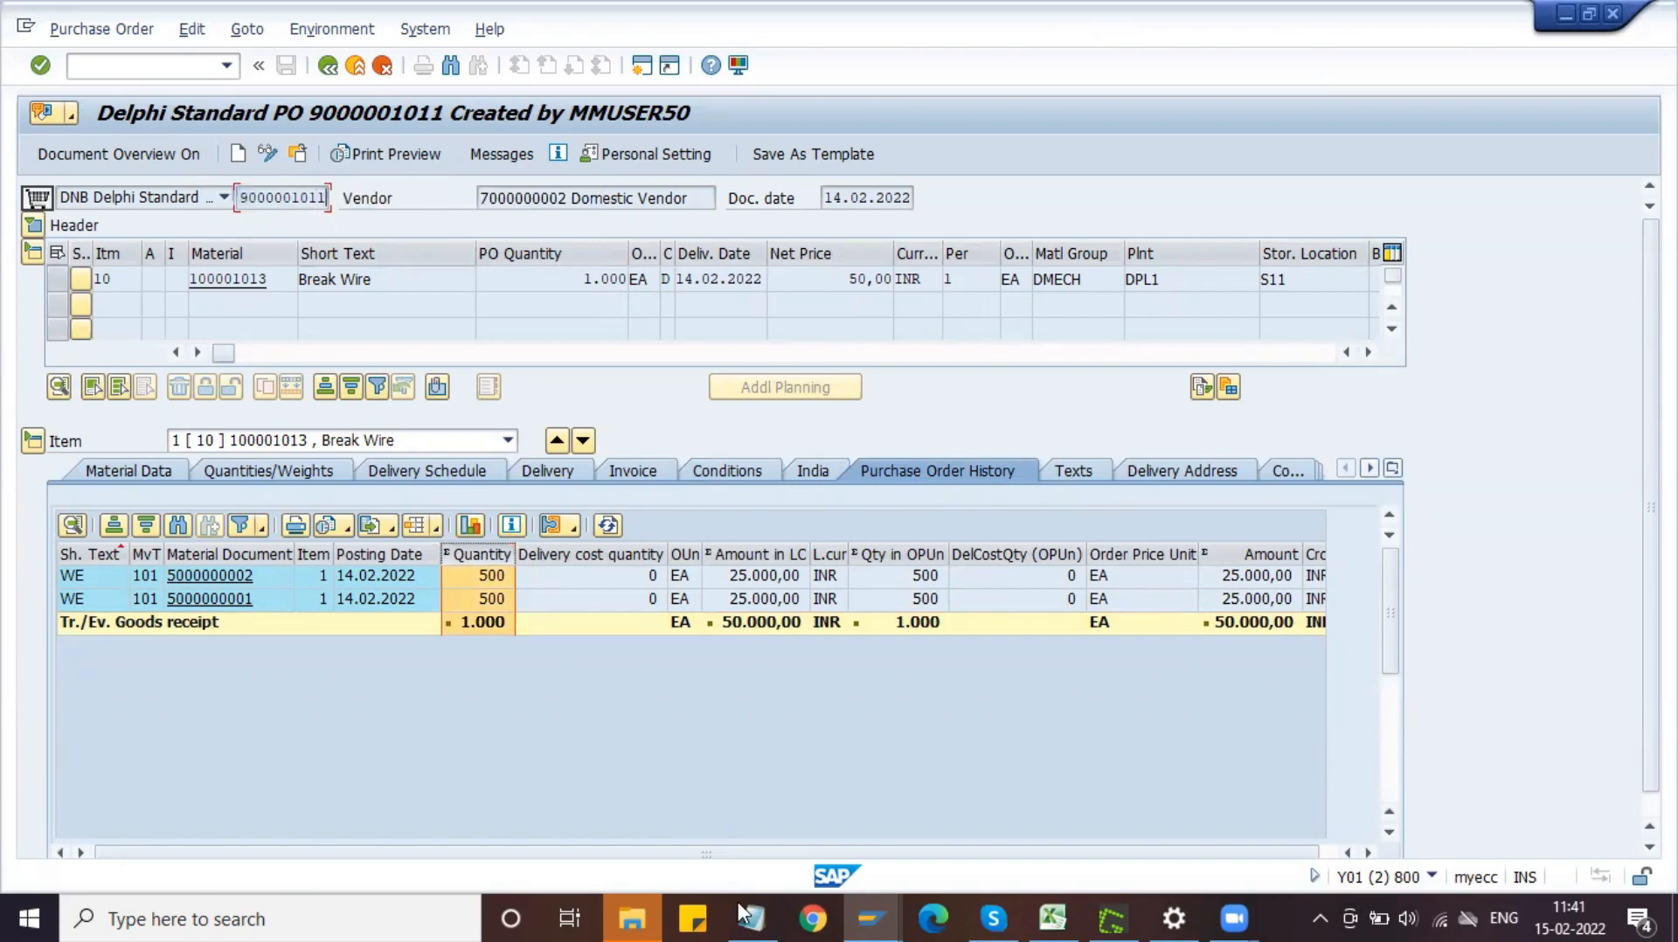
pyautogui.moveTo(911, 916)
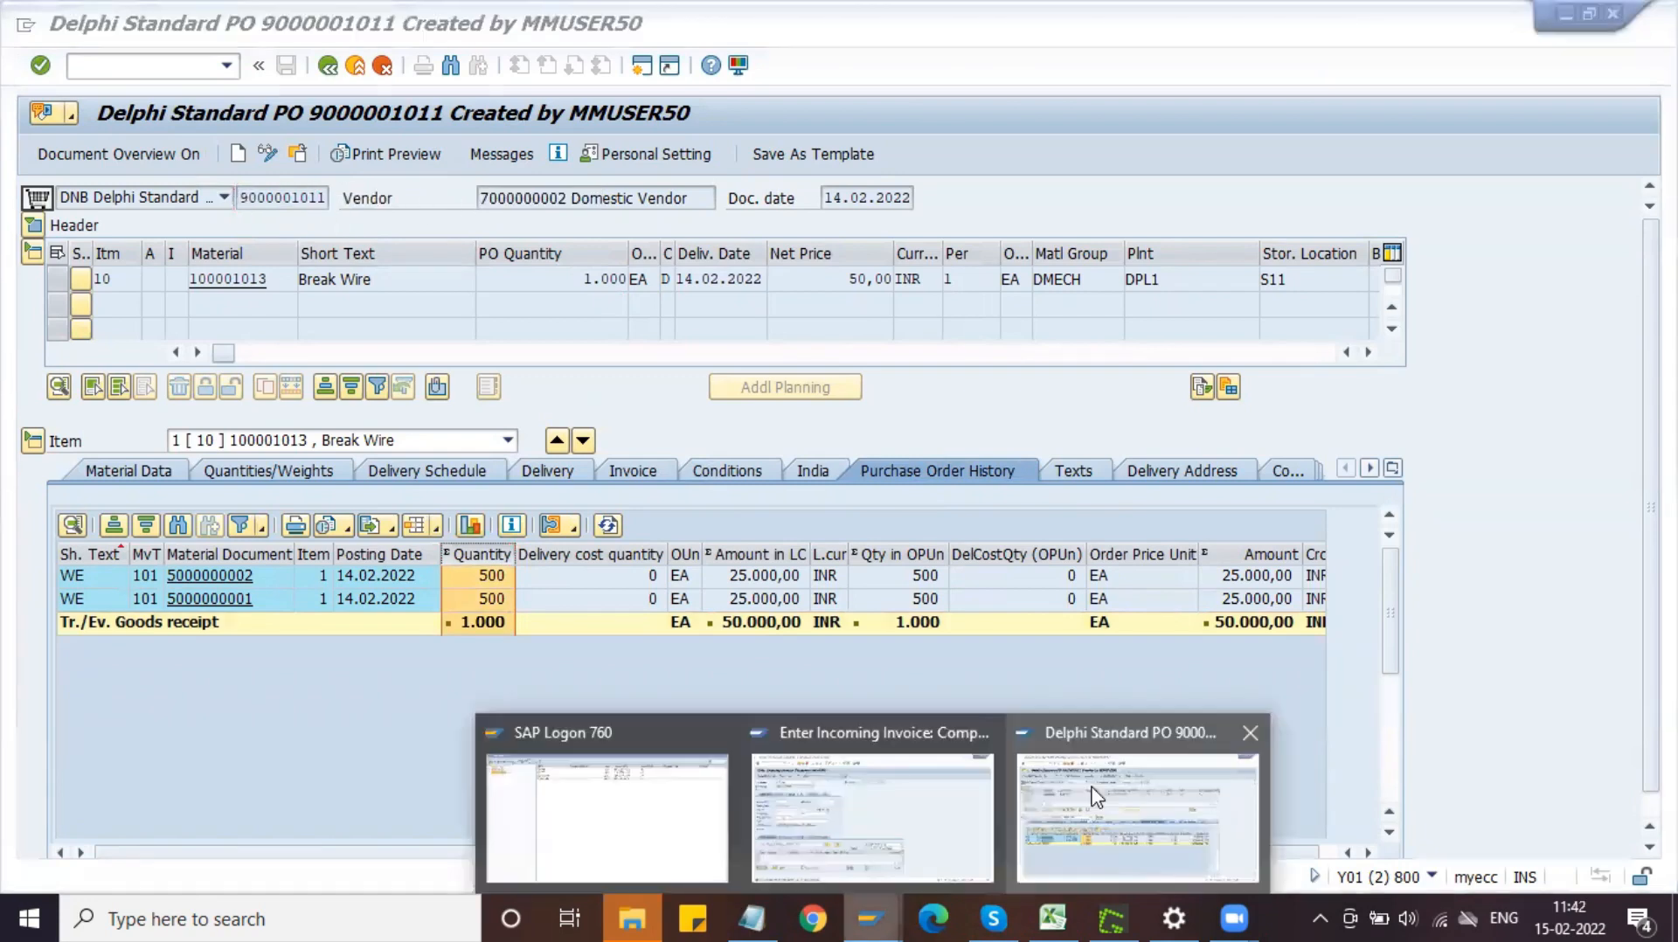
pyautogui.click(955, 796)
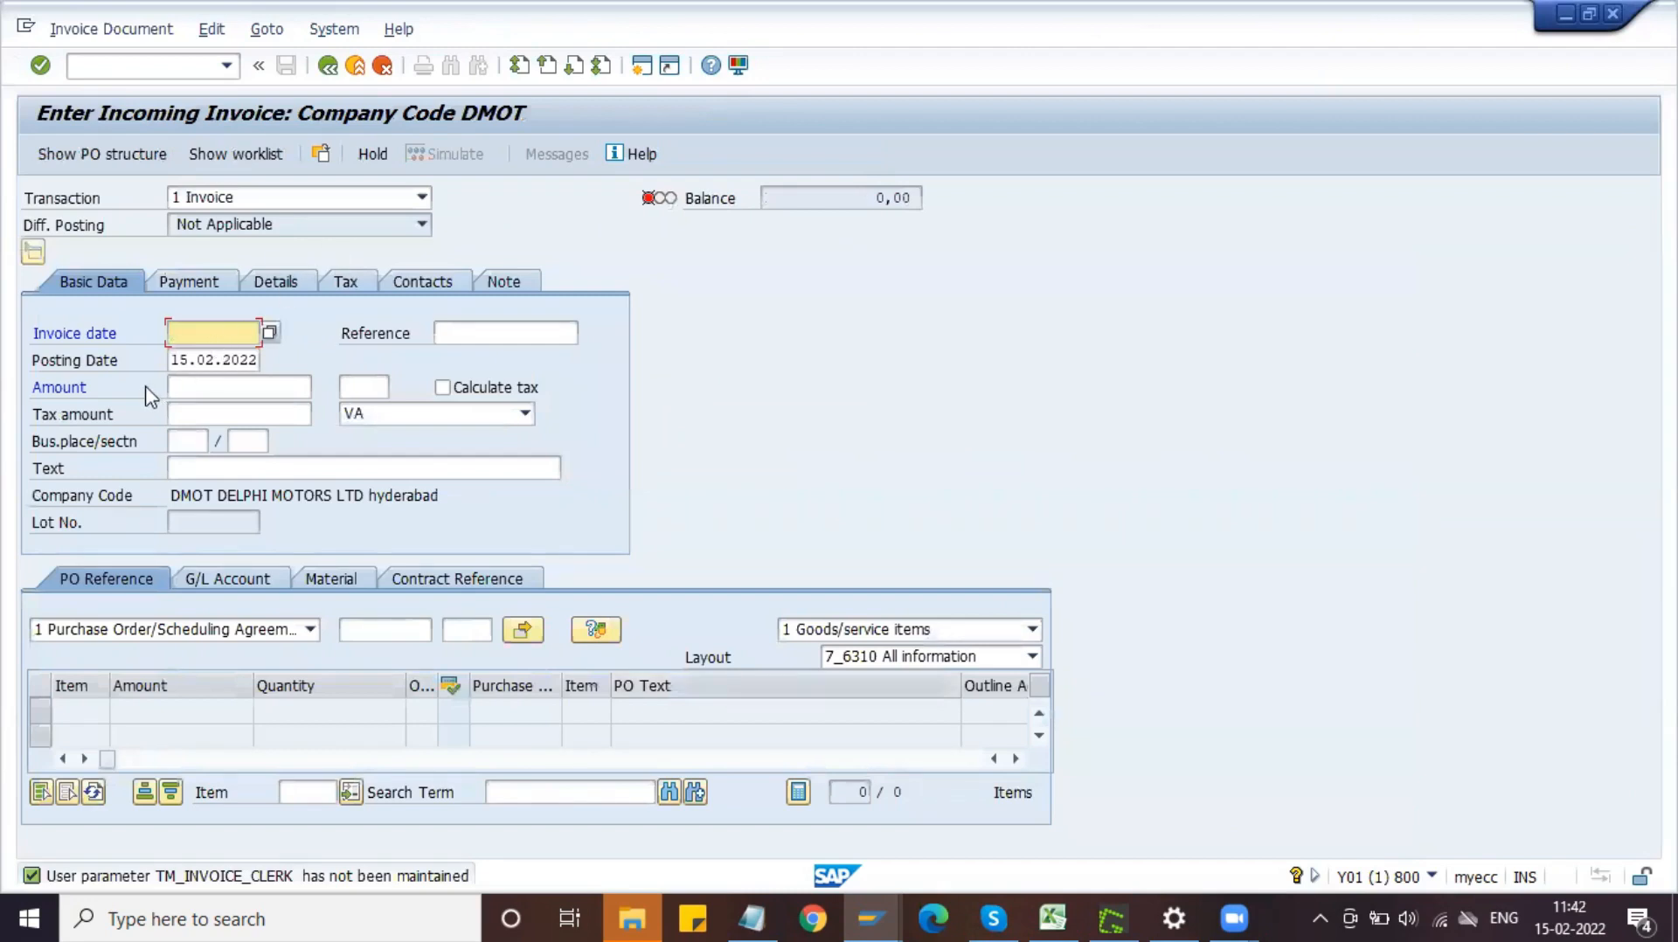
pyautogui.click(174, 356)
pyautogui.moveTo(175, 353); pyautogui.dragTo(261, 361)
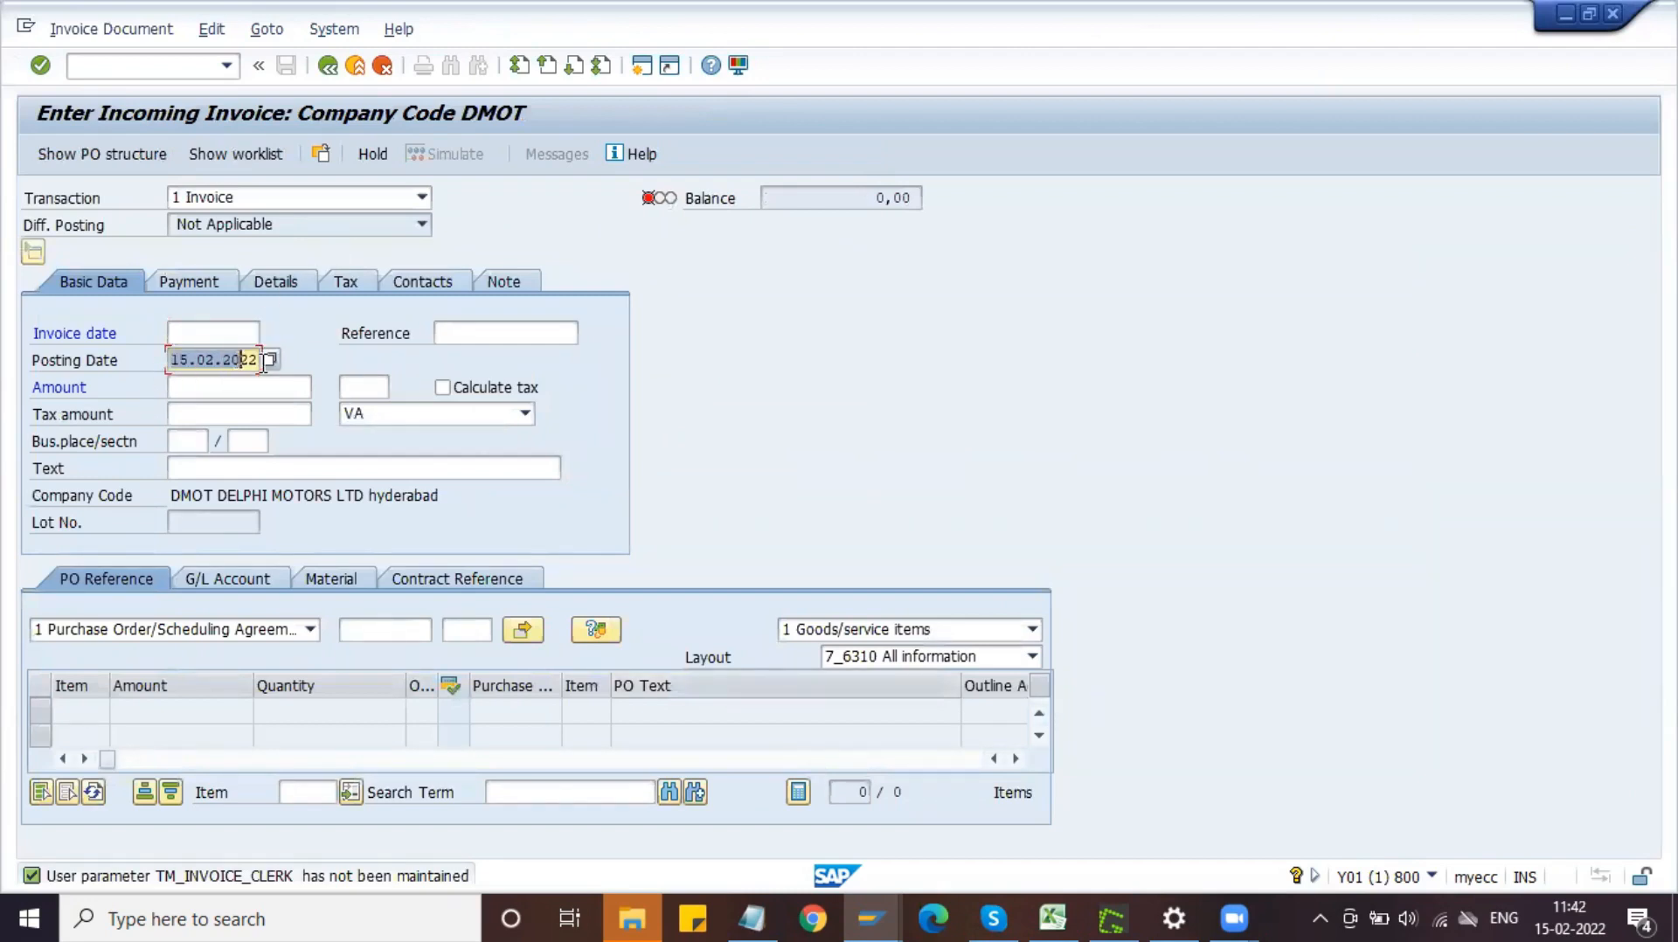
pyautogui.hotkey('ctrl', 'c')
pyautogui.click(197, 330)
pyautogui.hotkey('ctrl', 'v')
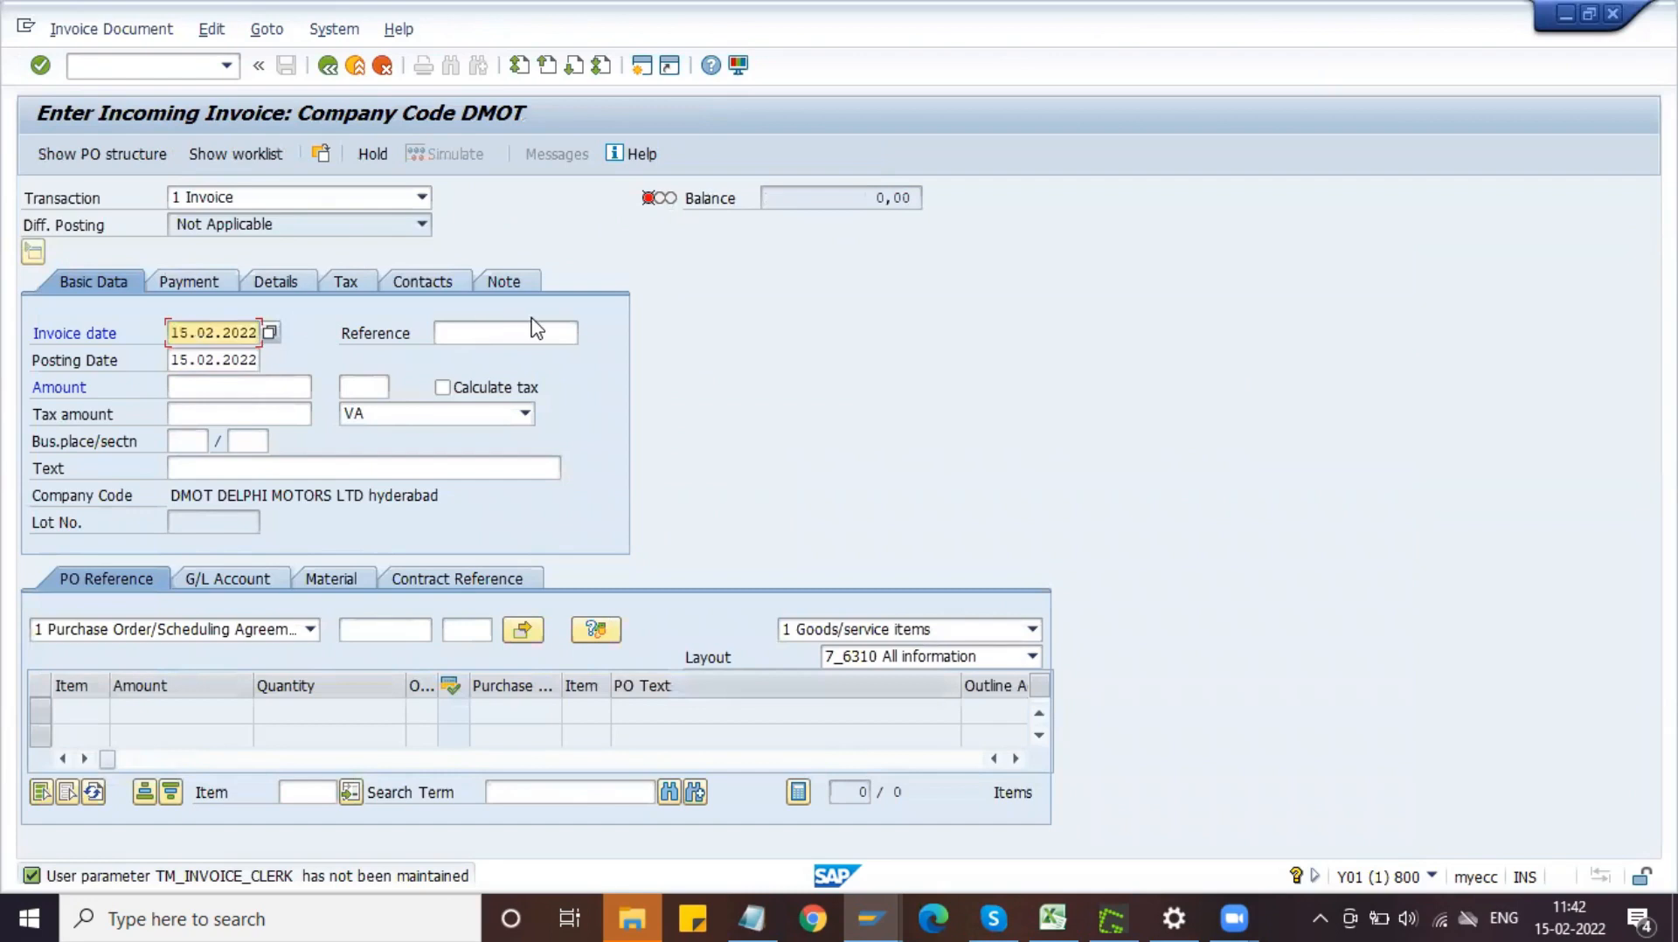
# - Copy the Break Wire purchase order's number from its open session into the invoice's Reference field
pyautogui.click(509, 334)
pyautogui.hotkey('alt', 'Tab')
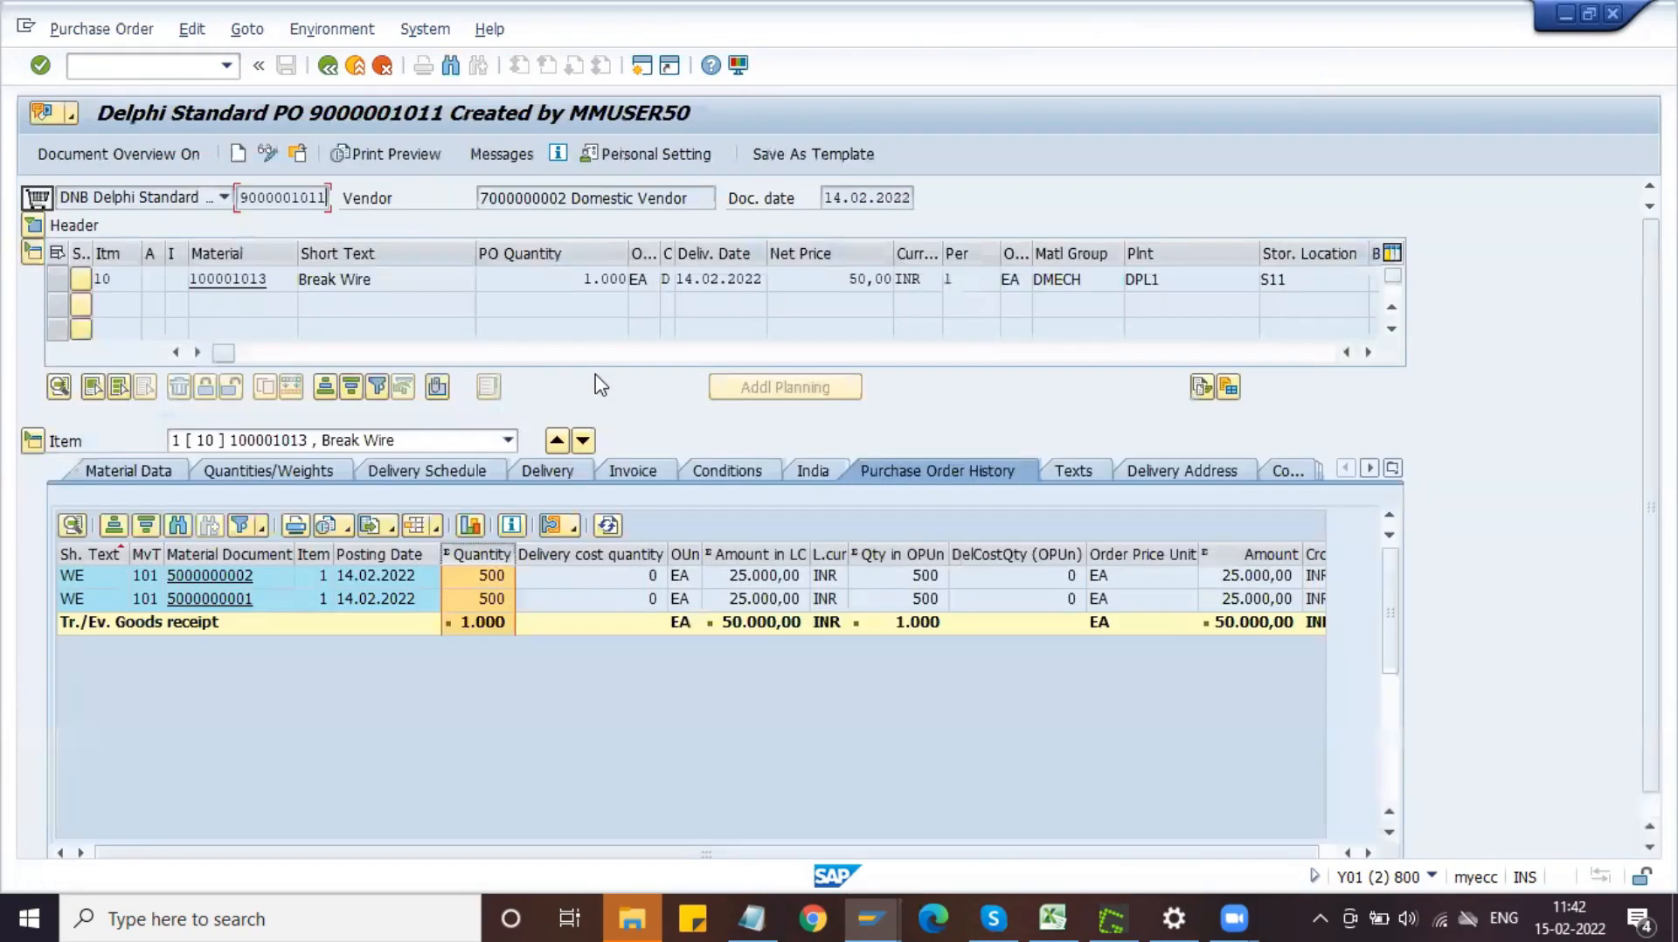
pyautogui.moveTo(238, 197); pyautogui.dragTo(324, 199)
pyautogui.hotkey('ctrl', 'c')
pyautogui.hotkey('alt', 'Tab')
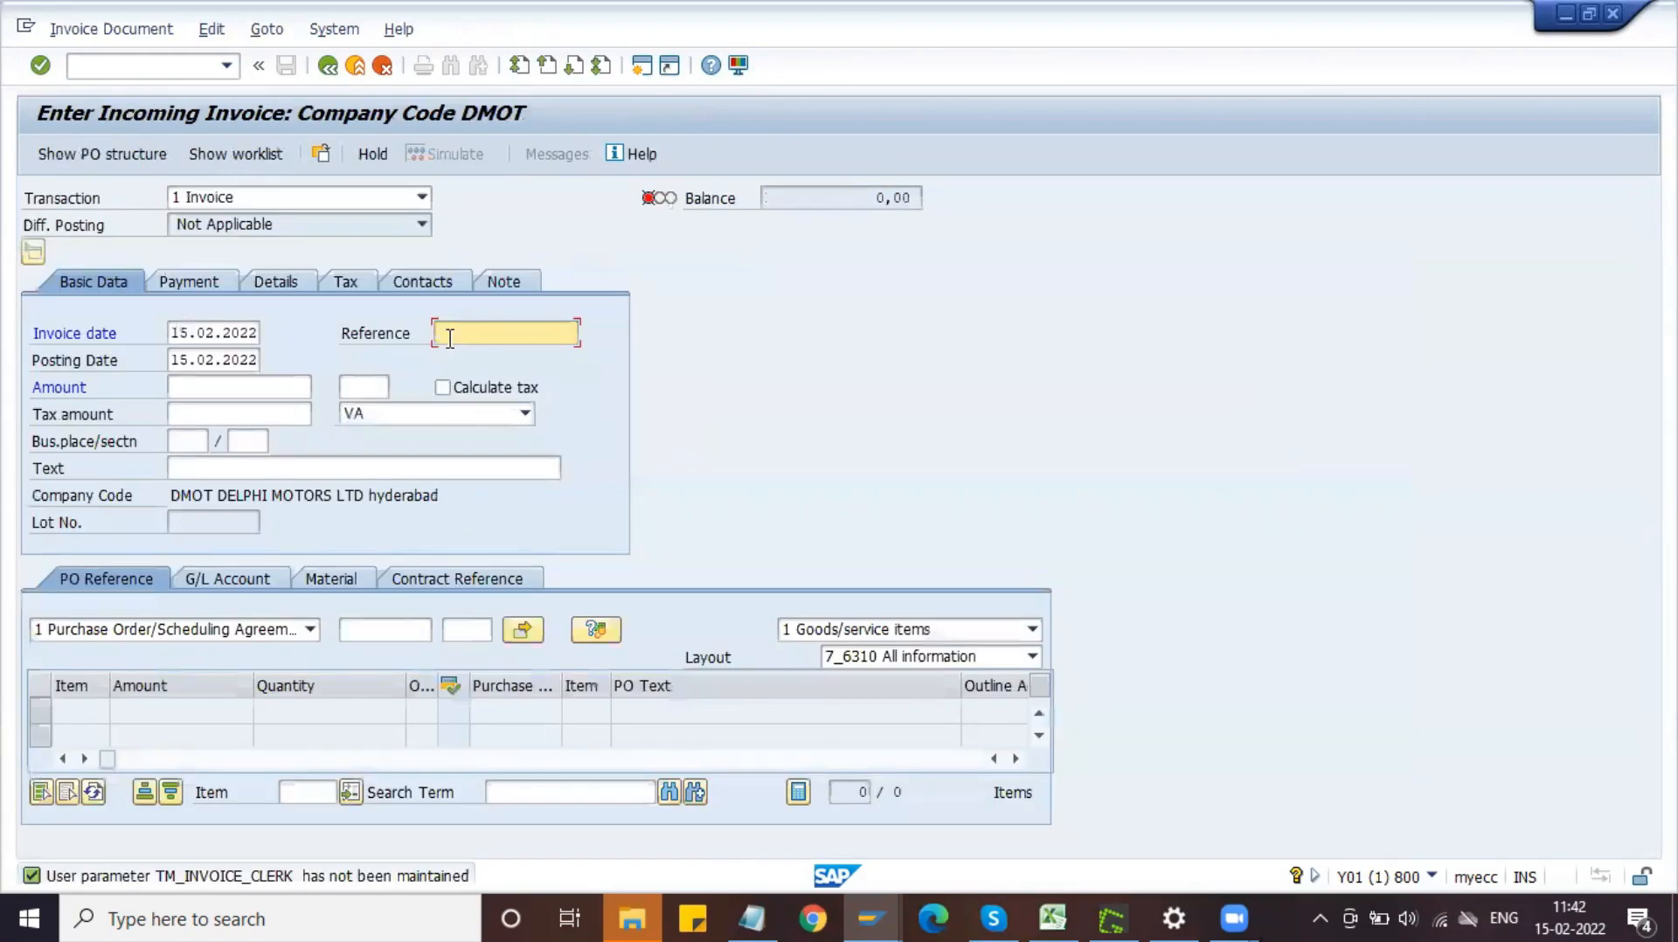
pyautogui.hotkey('ctrl', 'v')
pyautogui.click(287, 468)
pyautogui.click(528, 330)
# - Assign the same purchase order number as the invoice's purchasing document and load its items
pyautogui.click(366, 631)
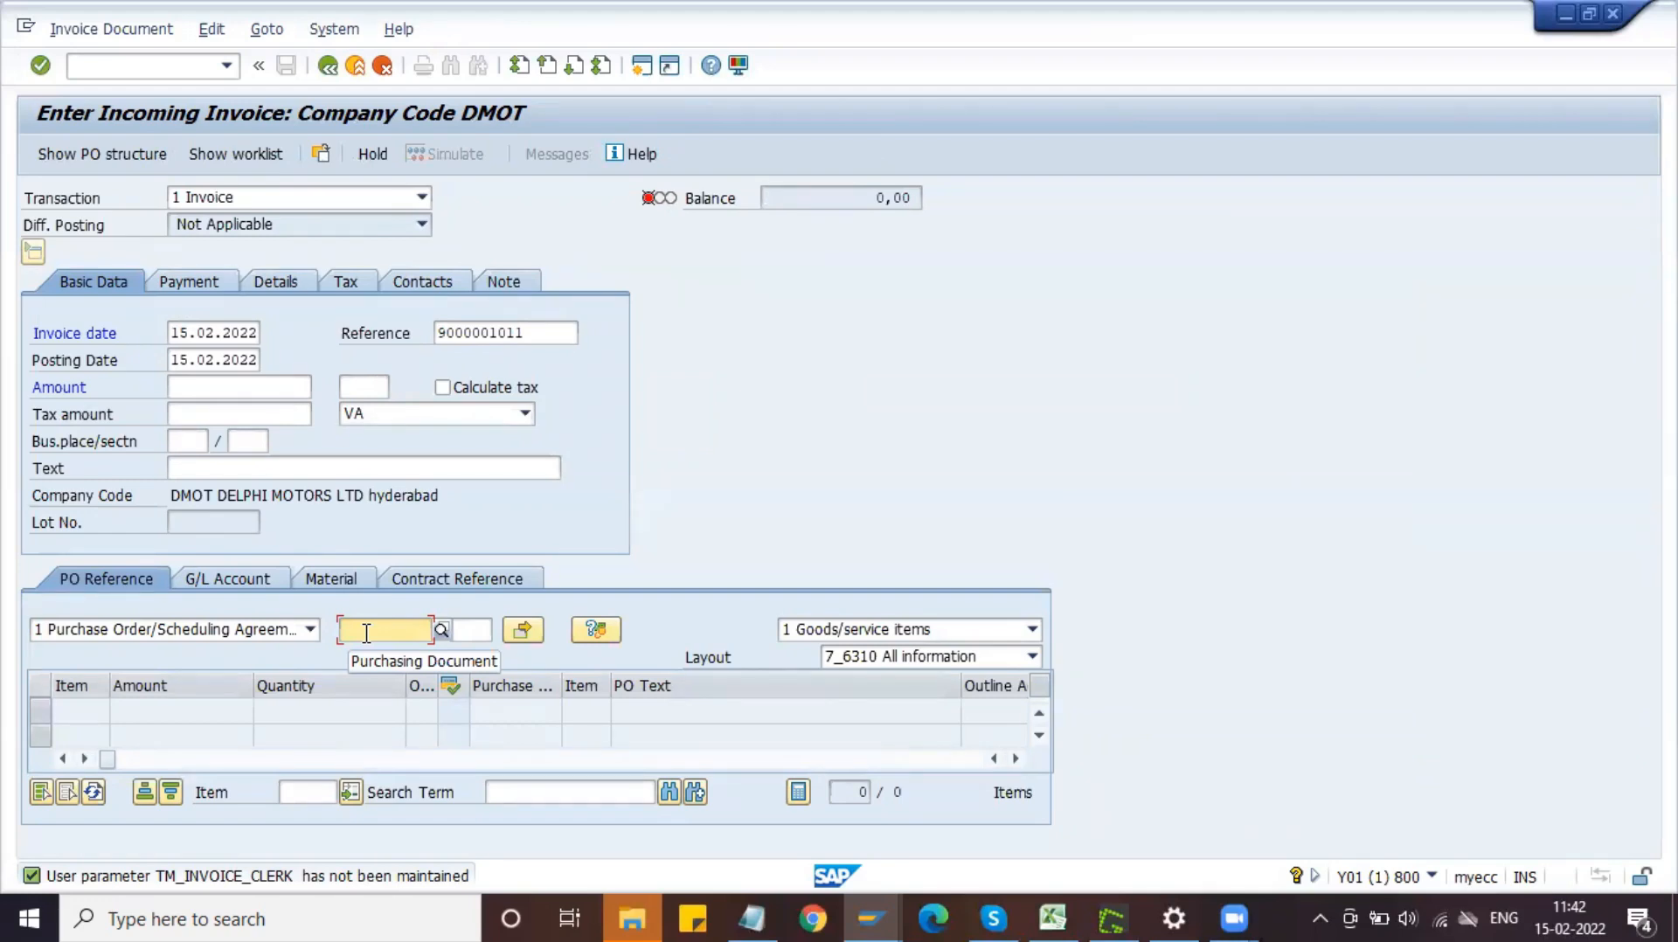
pyautogui.hotkey('ctrl', 'v')
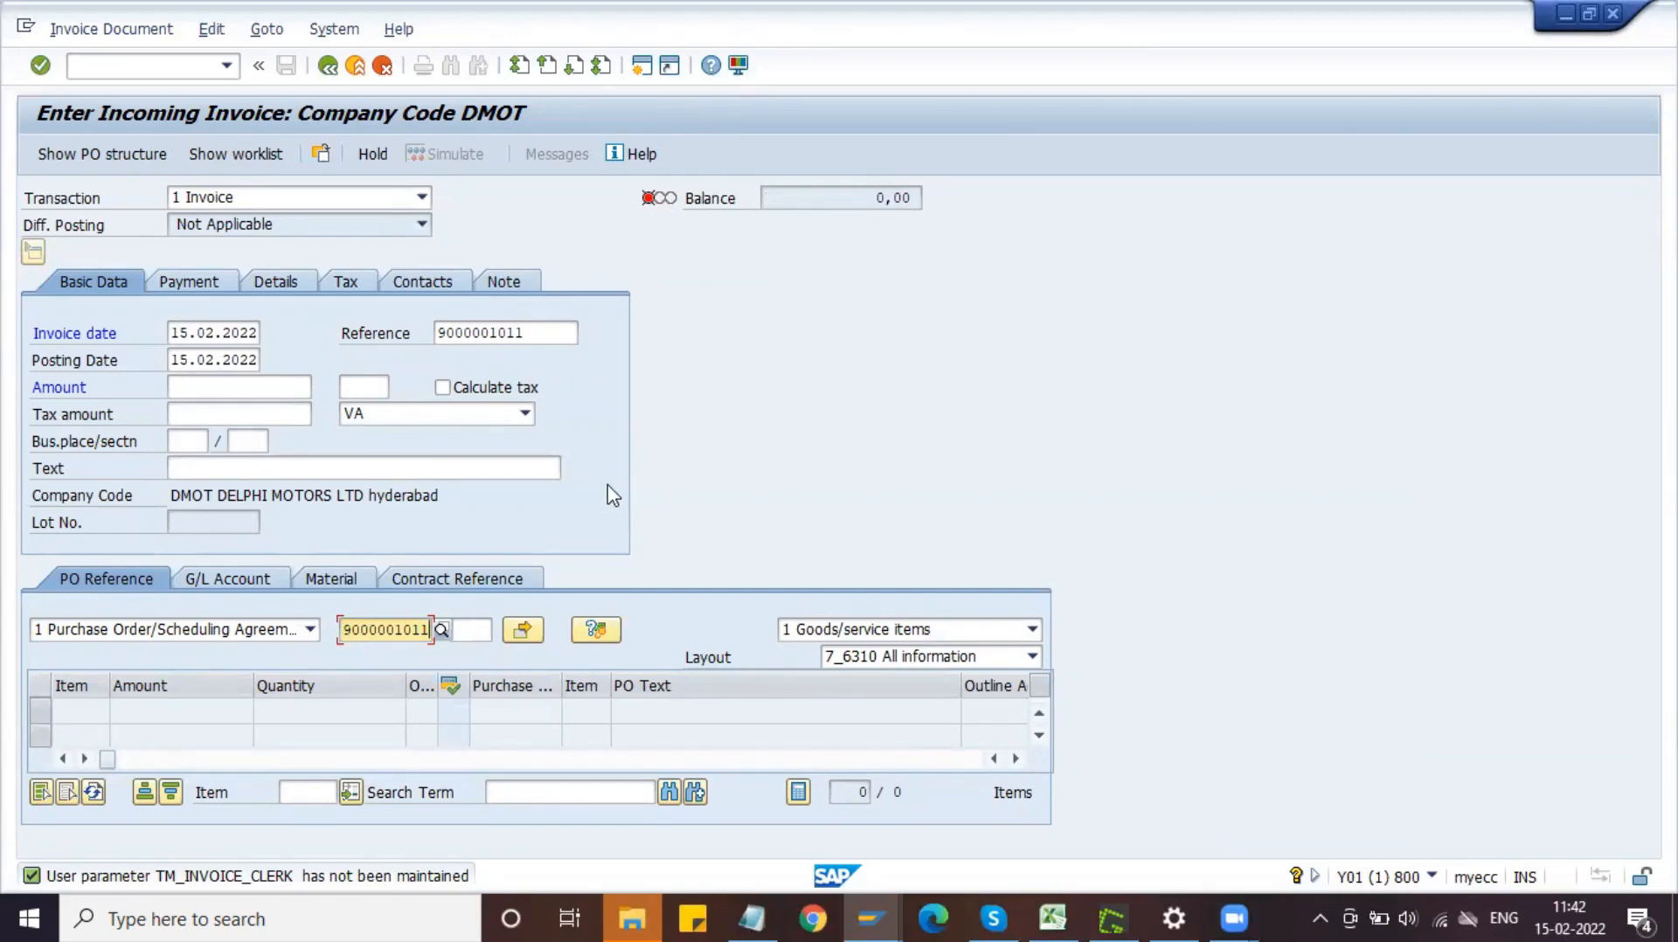
pyautogui.press('Return')
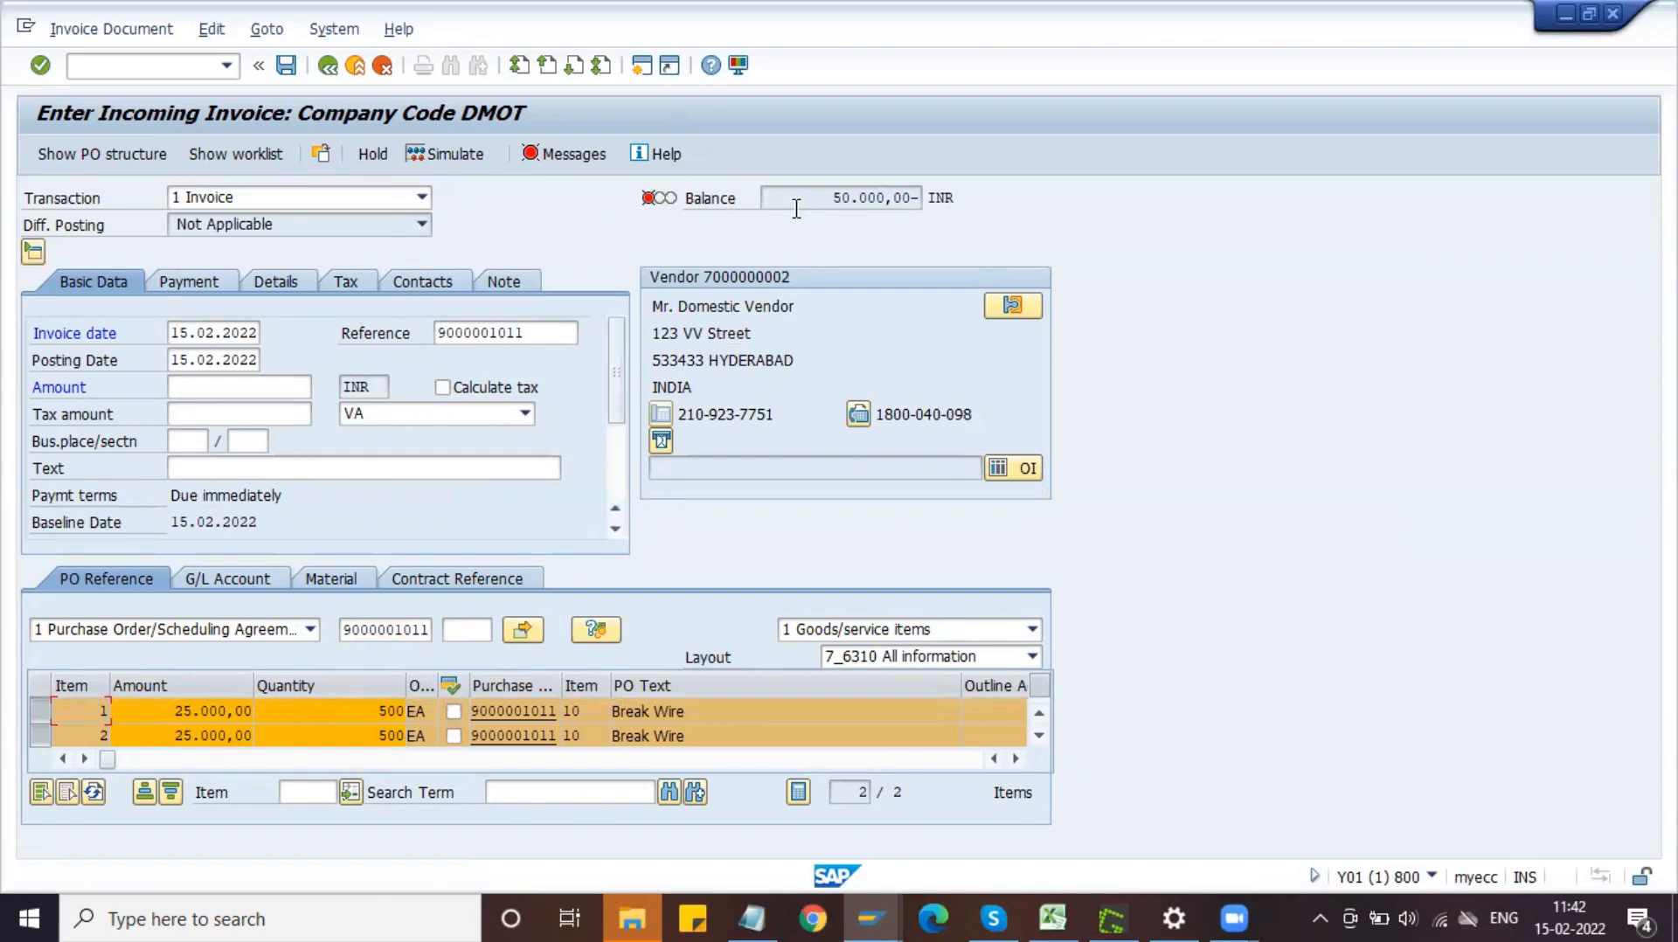
# - Copy the invoice balance into the amount as 50.000,00 INR and validate the entry with tax code VA
pyautogui.moveTo(803, 206); pyautogui.dragTo(889, 212)
pyautogui.click(887, 210)
pyautogui.moveTo(816, 199); pyautogui.dragTo(911, 194)
pyautogui.click(913, 194)
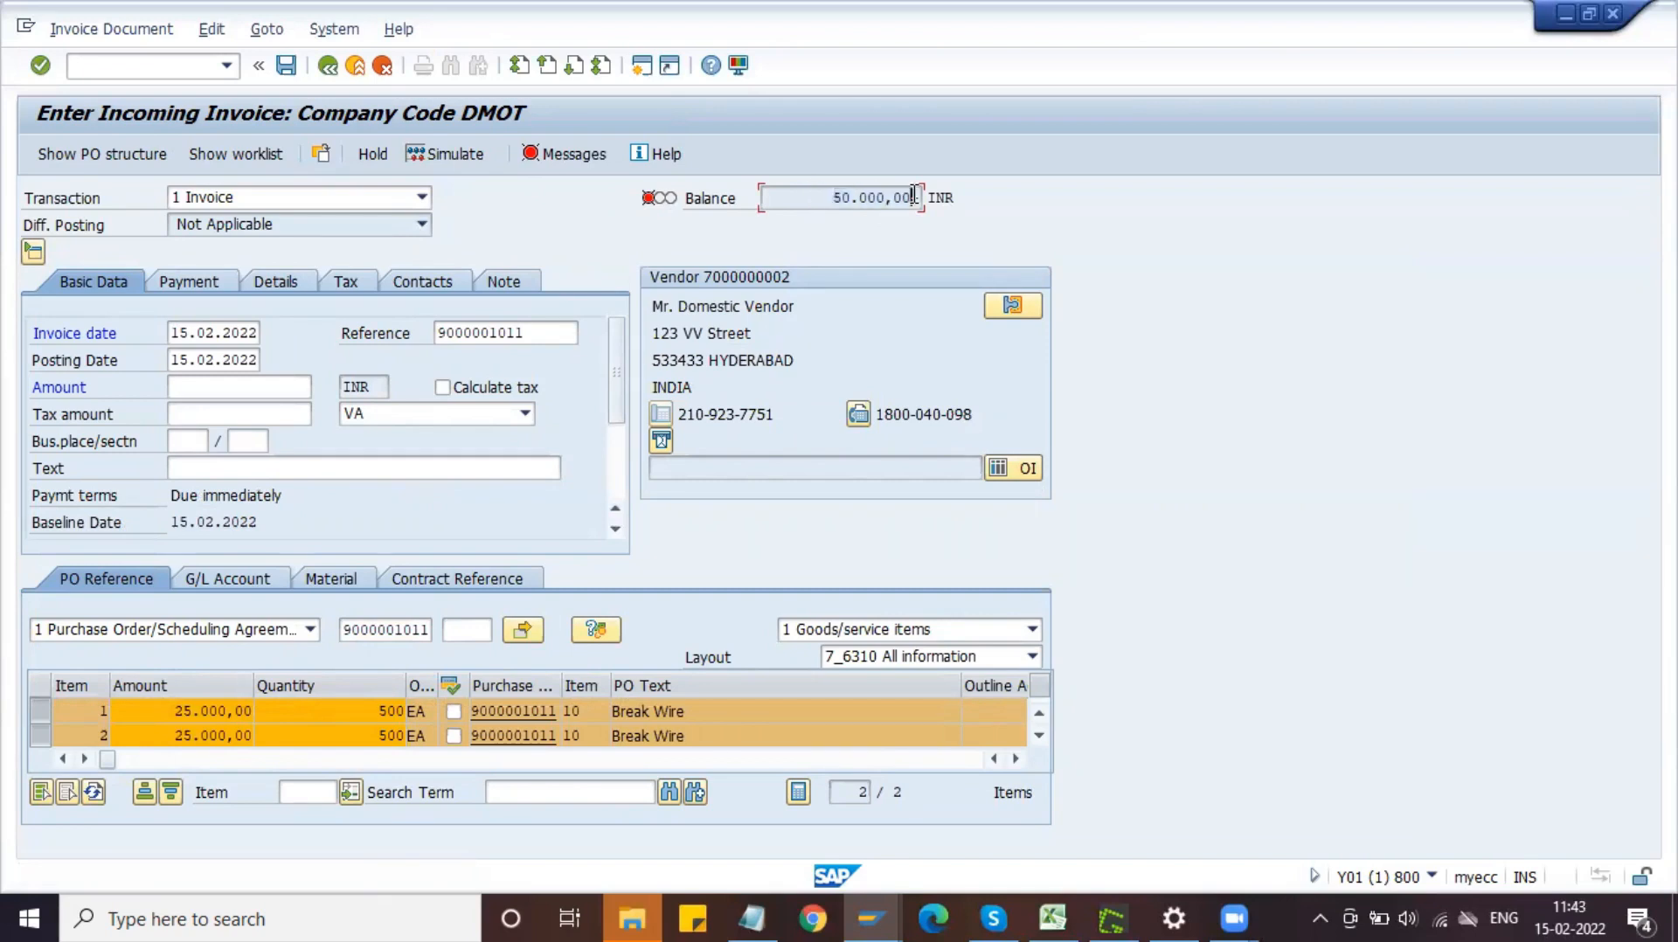
pyautogui.click(231, 391)
pyautogui.hotkey('ctrl', 'v')
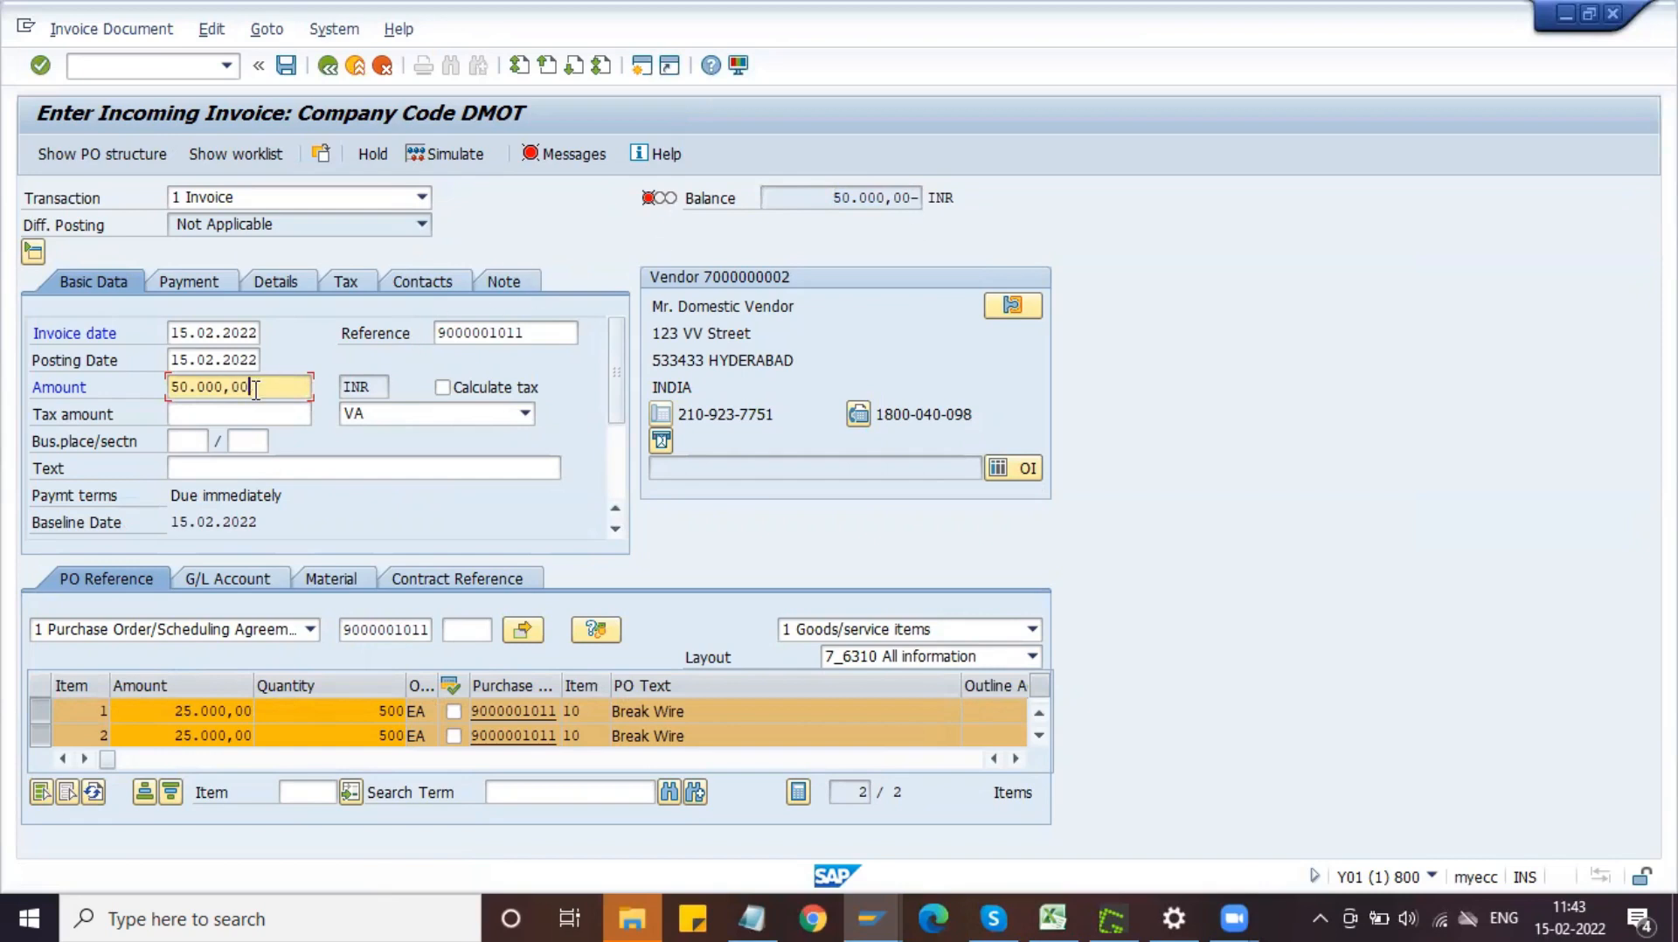
pyautogui.press('Return')
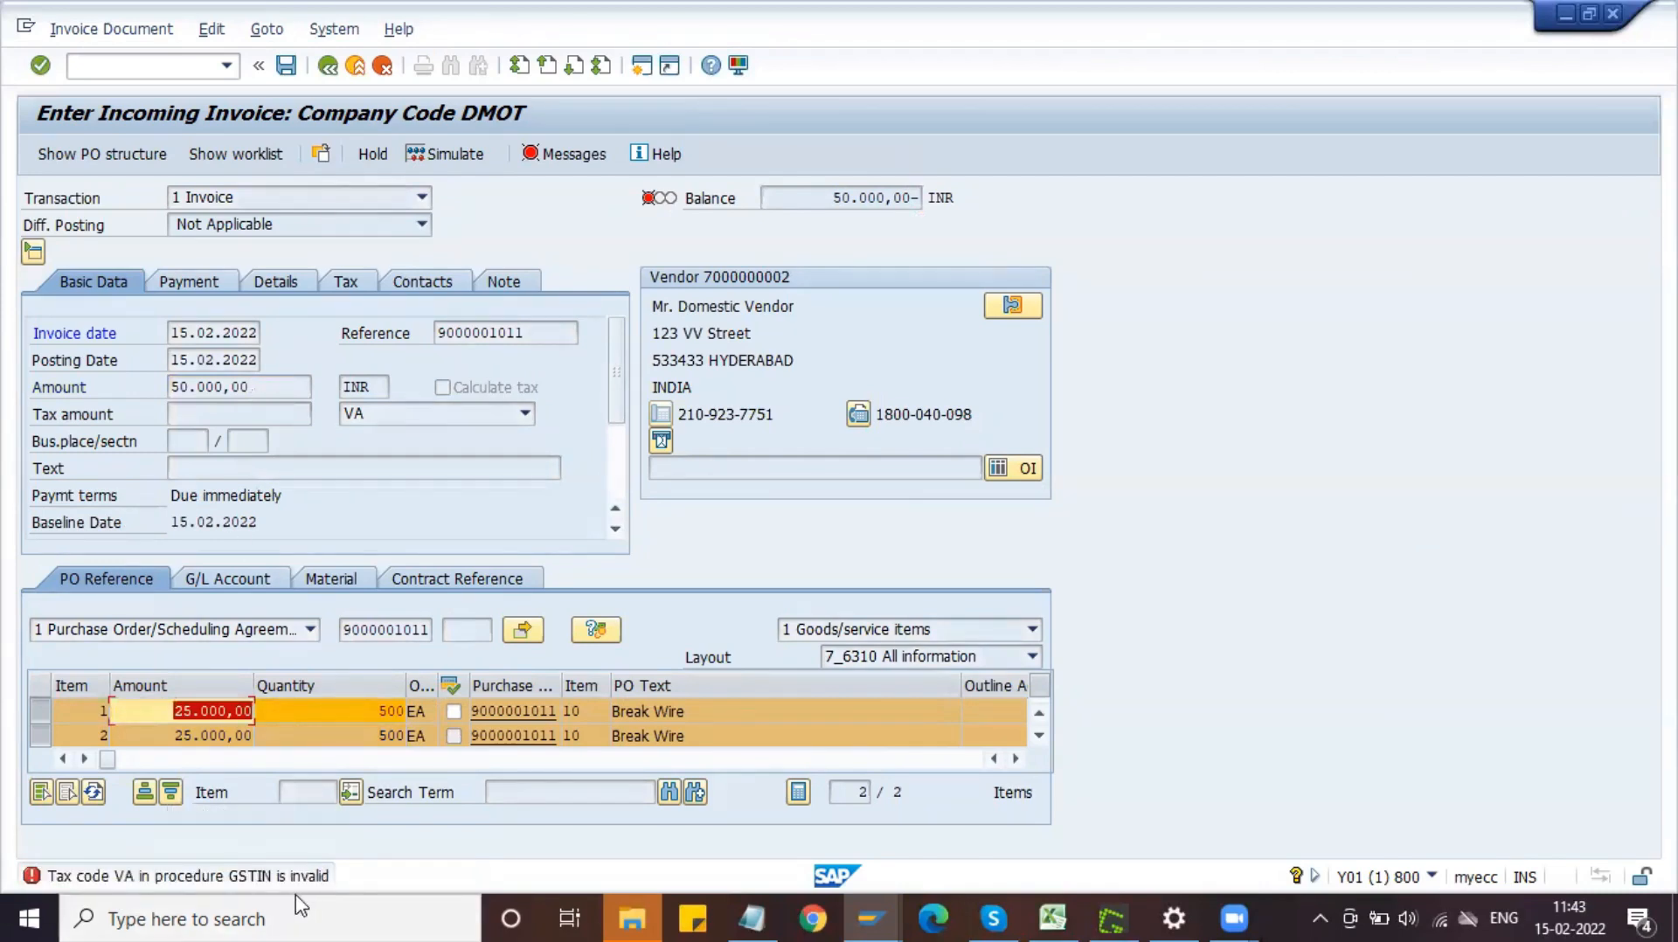
# - Open the Assign Country -> Calculation Procedure view and position the list at India (IN)
pyautogui.click(189, 66)
pyautogui.write('/')
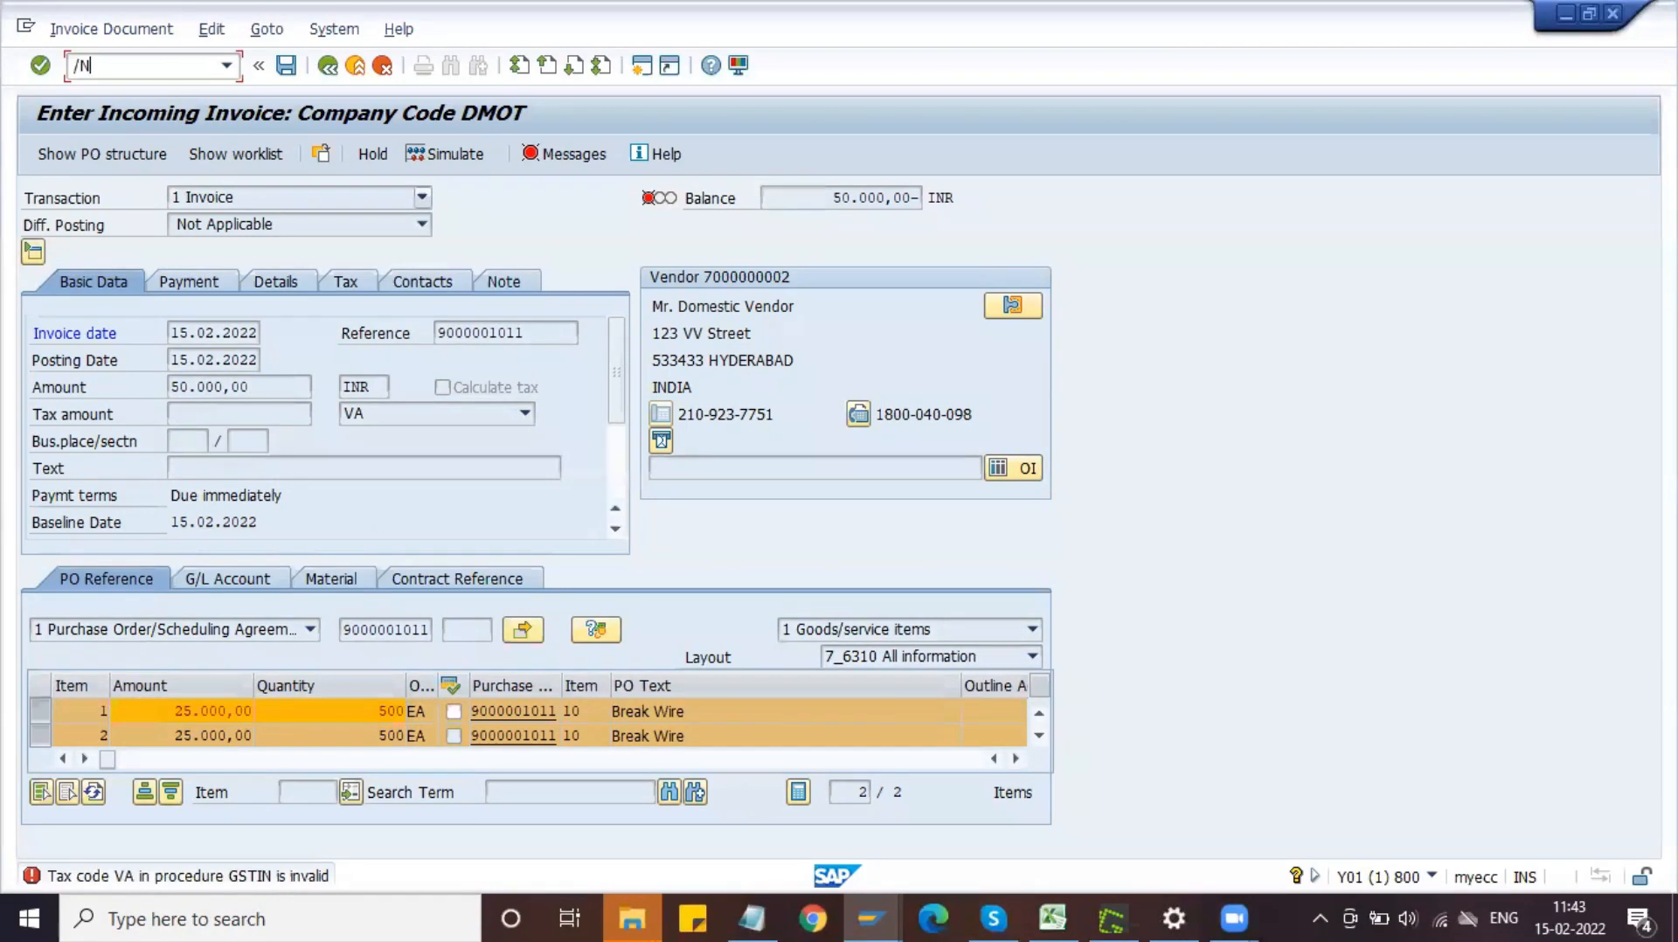
pyautogui.write('NOBBGG')
pyautogui.press('Return')
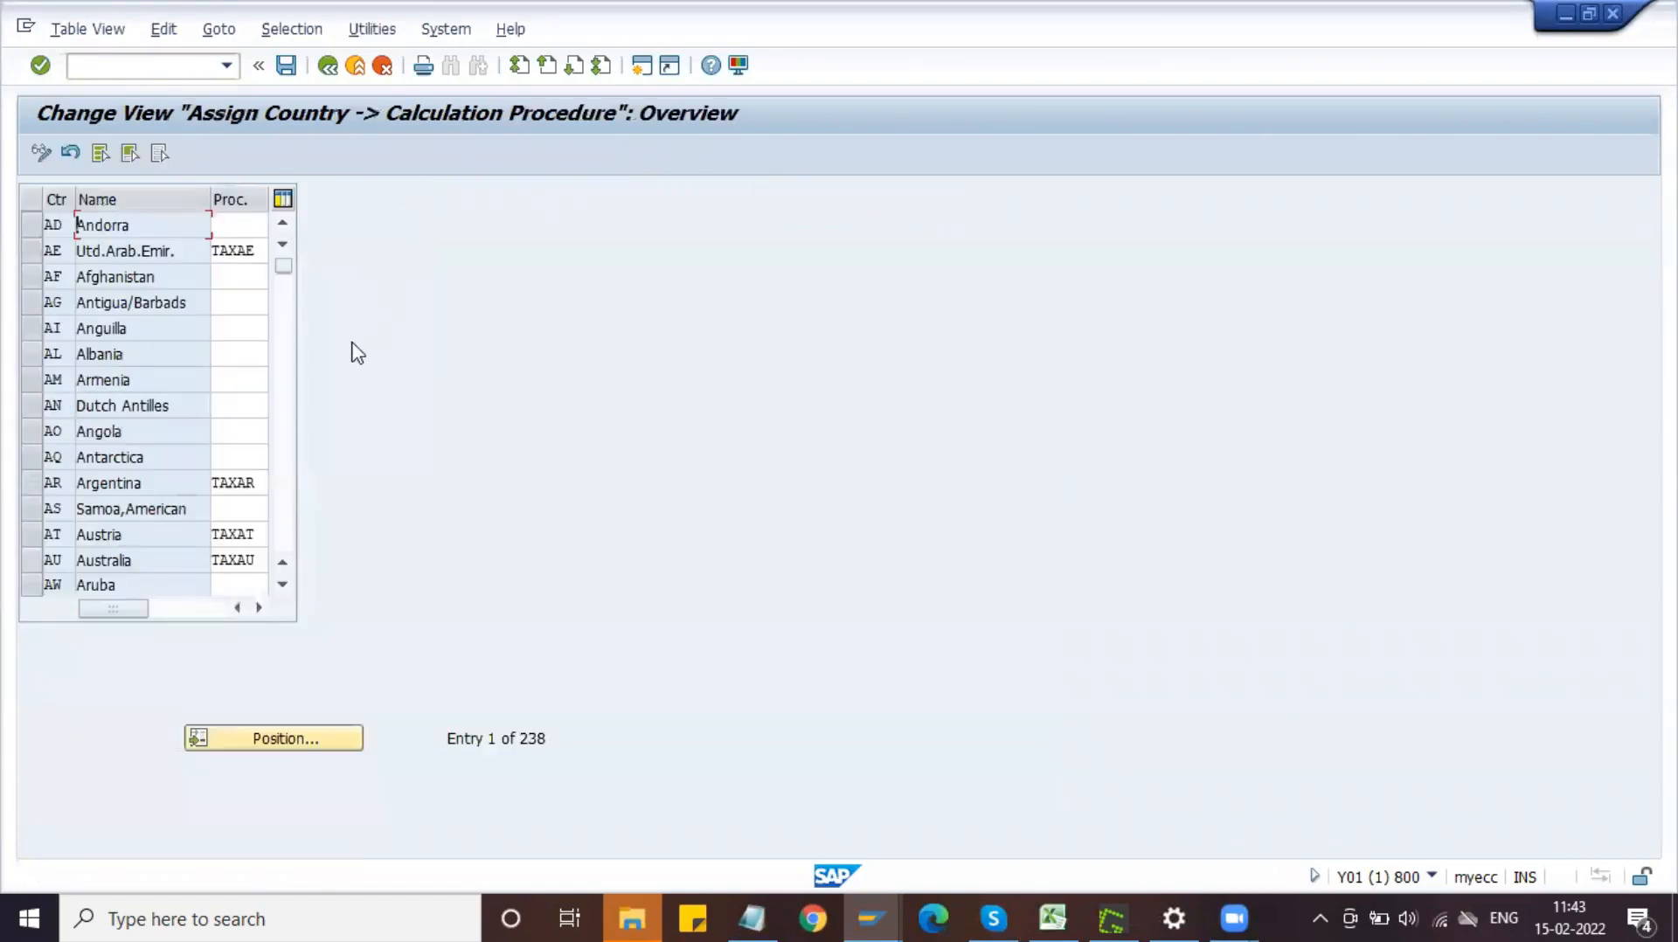
pyautogui.click(252, 740)
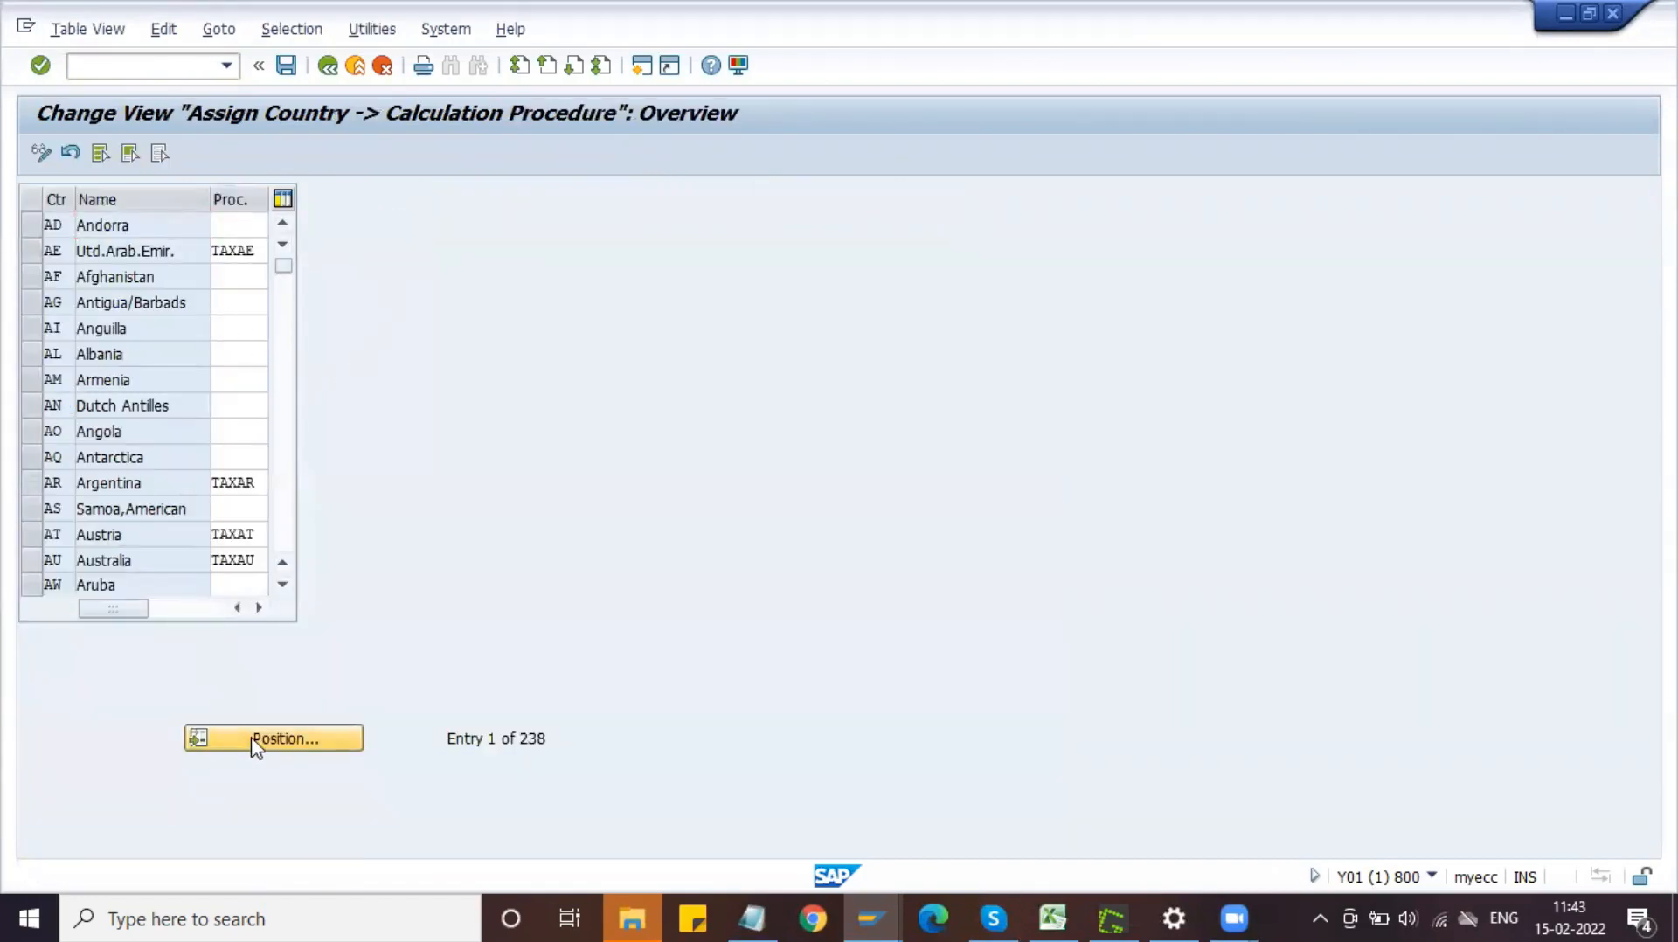
pyautogui.write('IN')
pyautogui.press('Return')
pyautogui.press('Tab')
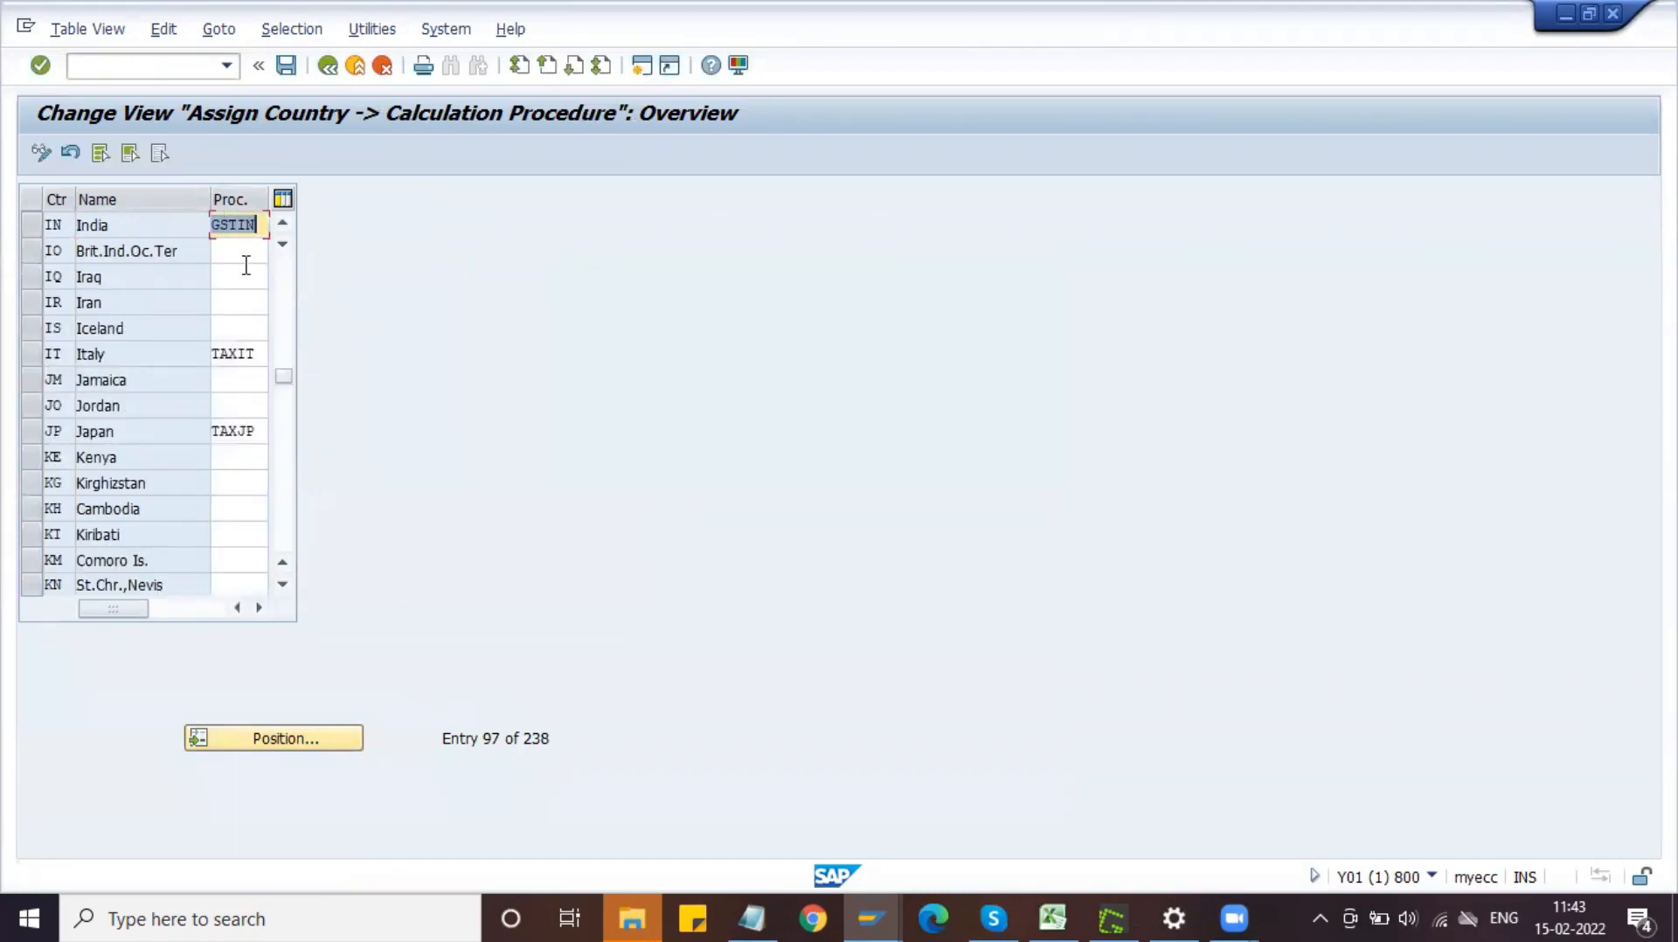
# - Set India's calculation procedure to TAXONF and save it to the Delphi Automotives Ltd customizing request
pyautogui.press('BackSpace')
pyautogui.press('Down')
pyautogui.press('Return')
pyautogui.click(286, 68)
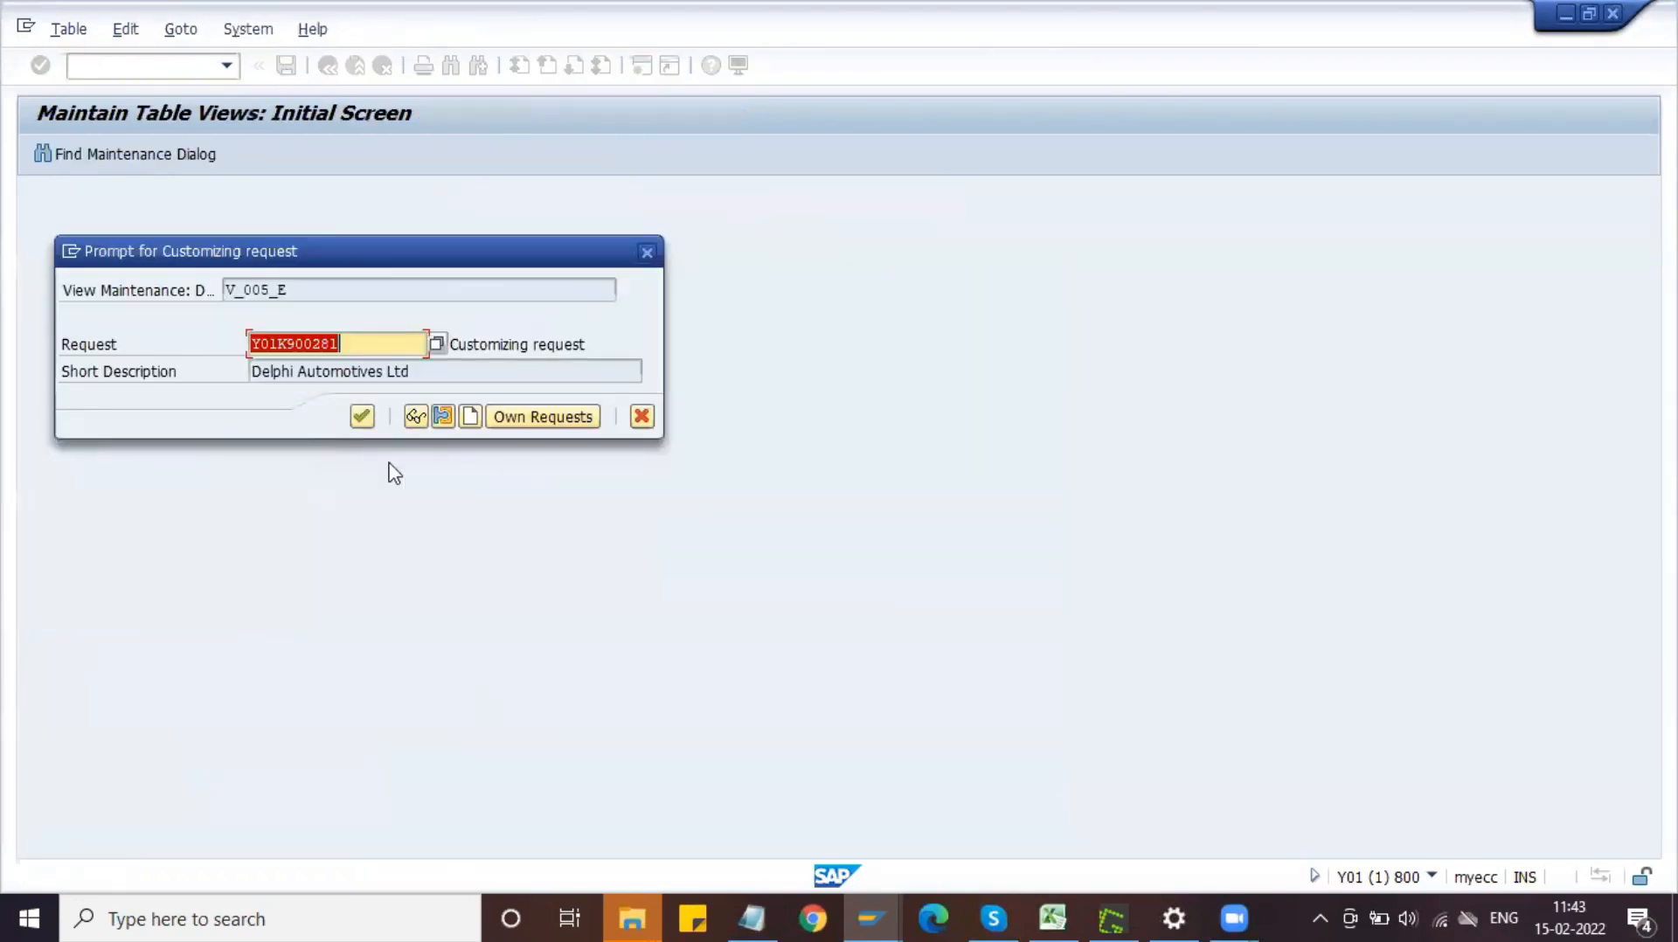
pyautogui.click(360, 419)
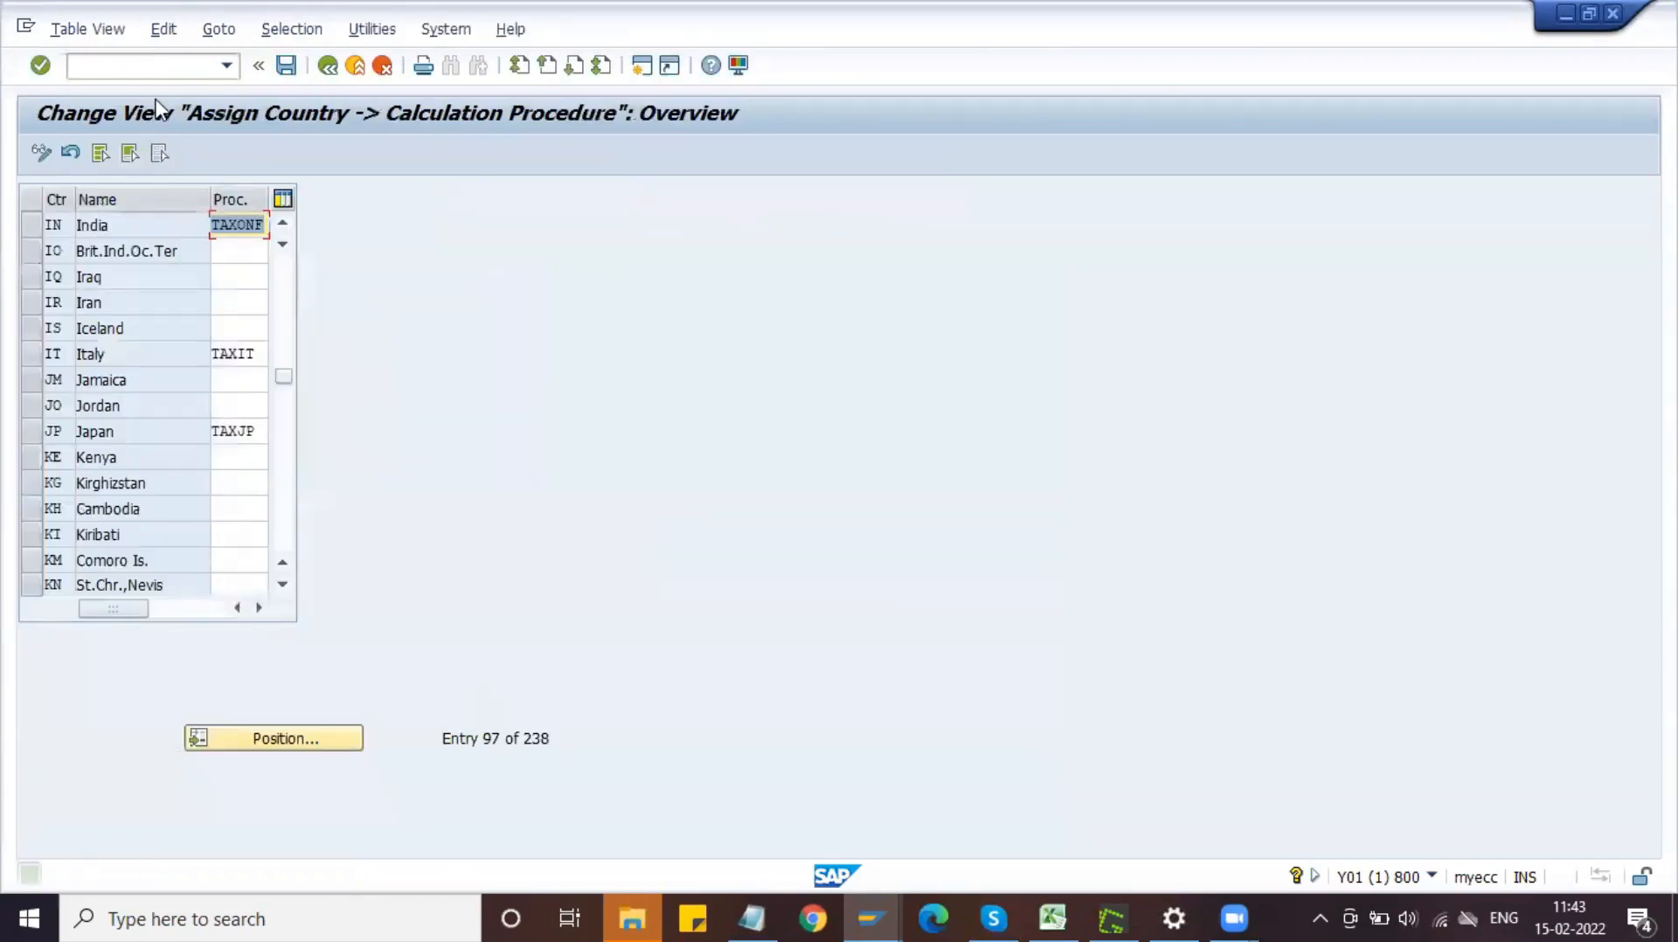
# - Open transaction MIRO again and enter invoice date 15.02.2022 with the purchase order number as reference
pyautogui.click(155, 66)
pyautogui.write('/NMIRO')
pyautogui.press('Return')
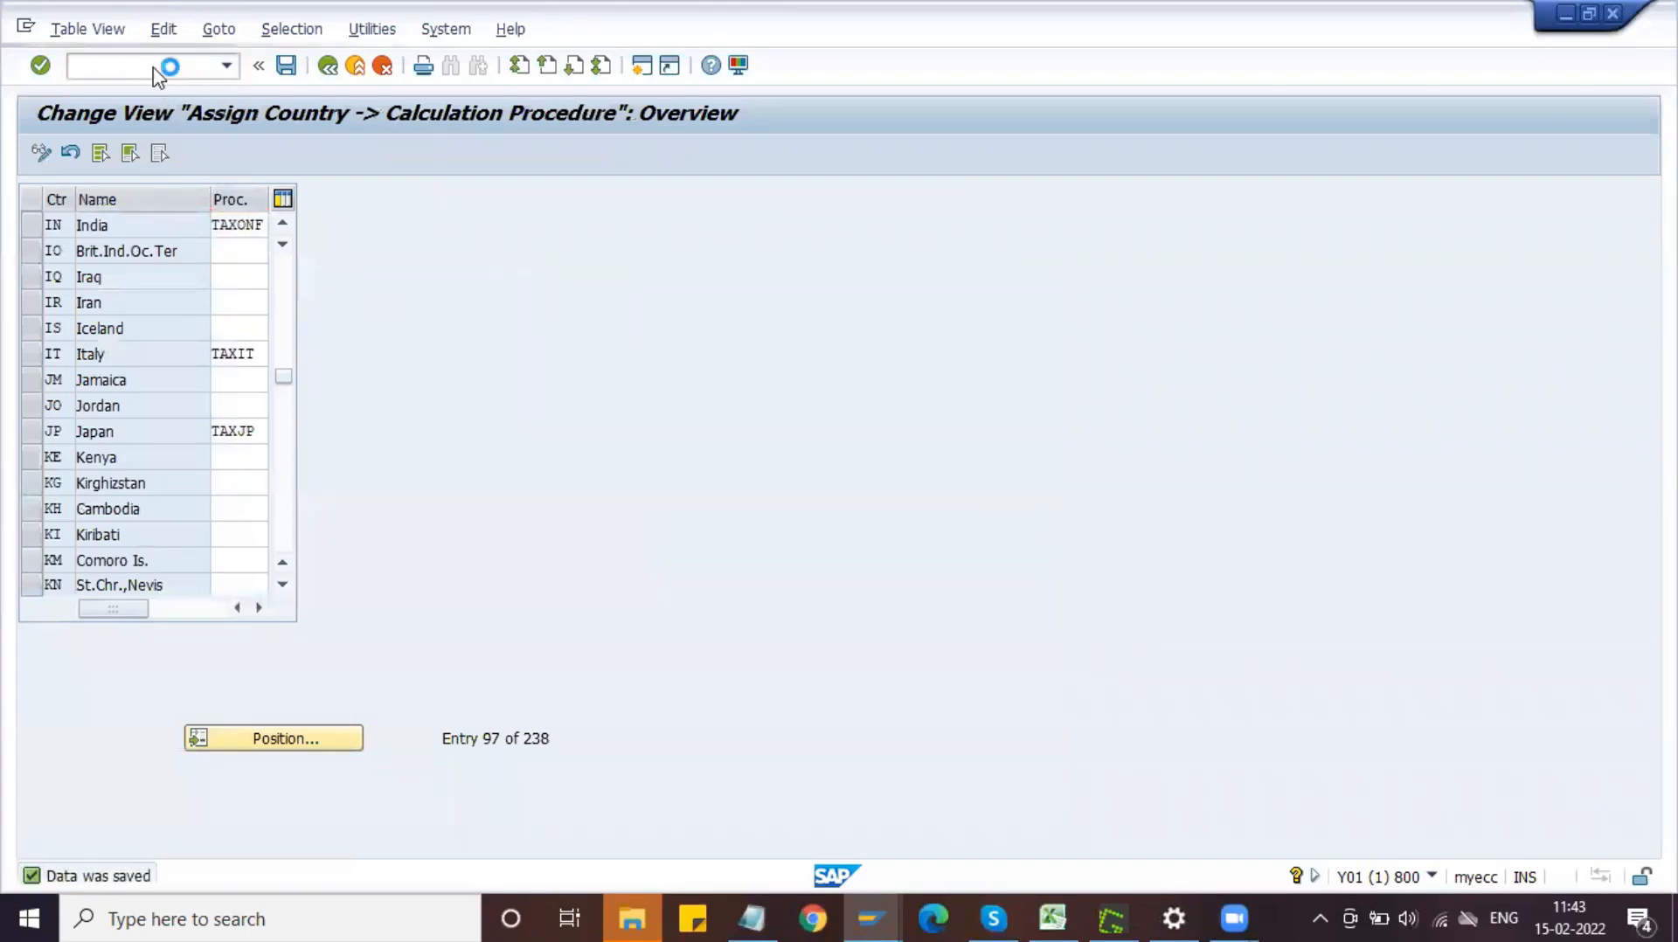
pyautogui.press('space')
pyautogui.press('Down')
pyautogui.press('Return')
pyautogui.press('Tab')
pyautogui.press('space')
pyautogui.press('Down')
pyautogui.press('Return')
# - Load the Break Wire order's items into the invoice by its purchase order number
pyautogui.click(366, 629)
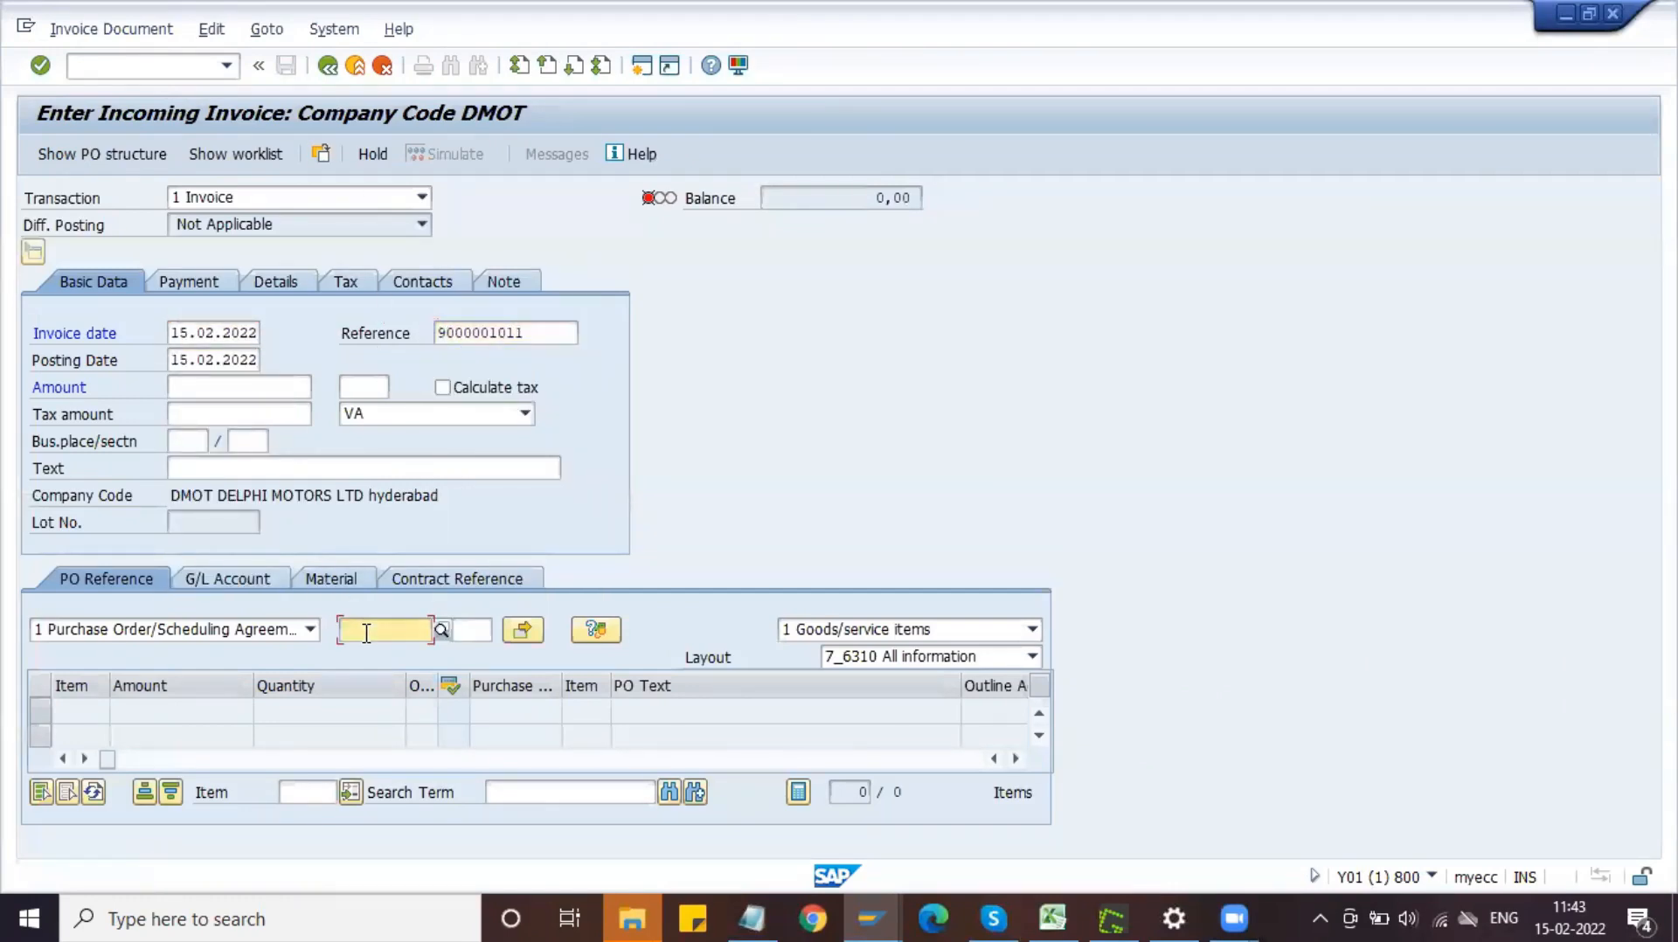
pyautogui.press('space')
pyautogui.press('Down')
pyautogui.press('Return')
pyautogui.press('Return')
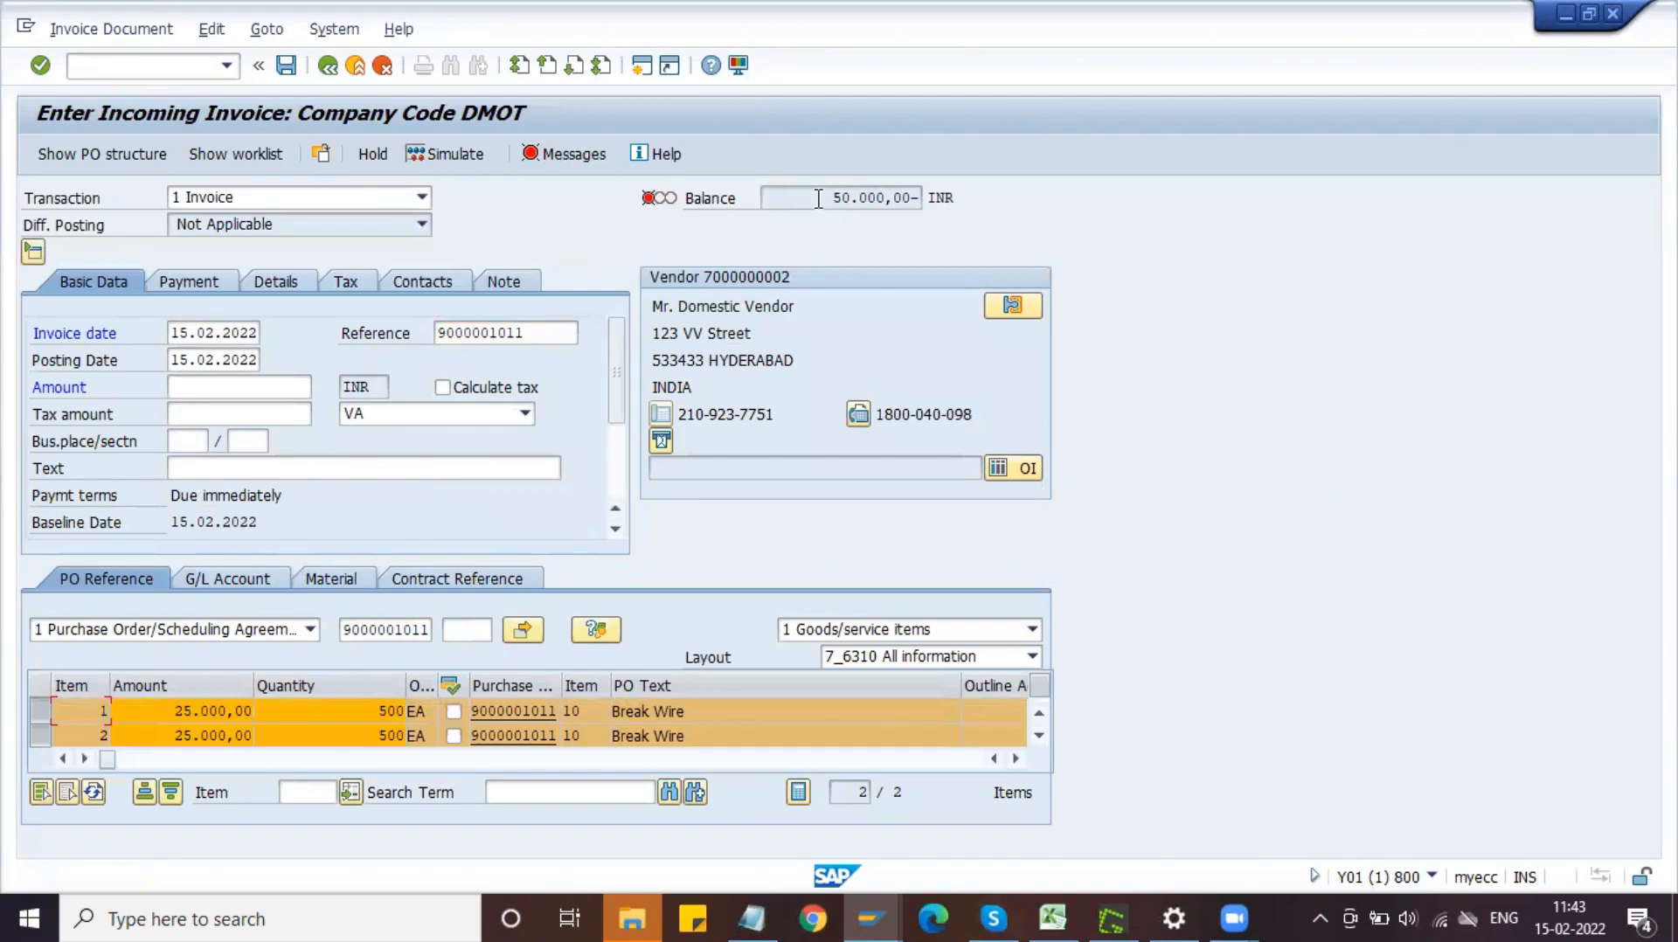
# - Enter 50.000,00 INR as the invoice amount, validate the entry, and try to change tax code VA
pyautogui.moveTo(845, 203); pyautogui.dragTo(936, 203)
pyautogui.click(922, 202)
pyautogui.click(276, 387)
pyautogui.hotkey('ctrl', 'v')
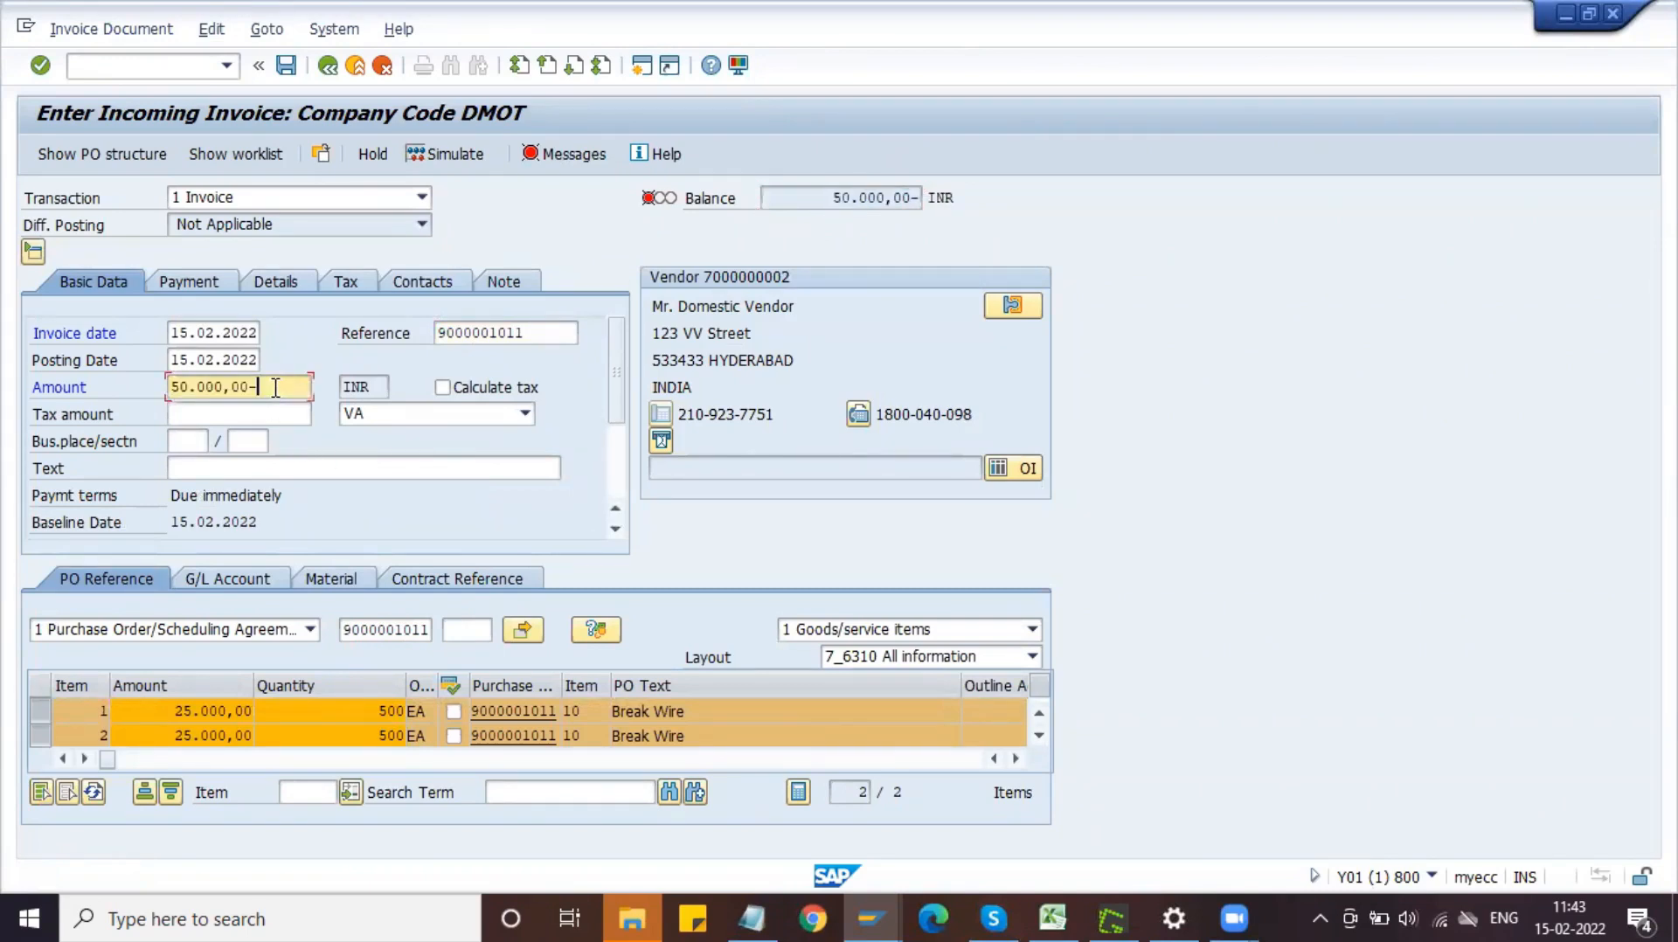
pyautogui.press('Return')
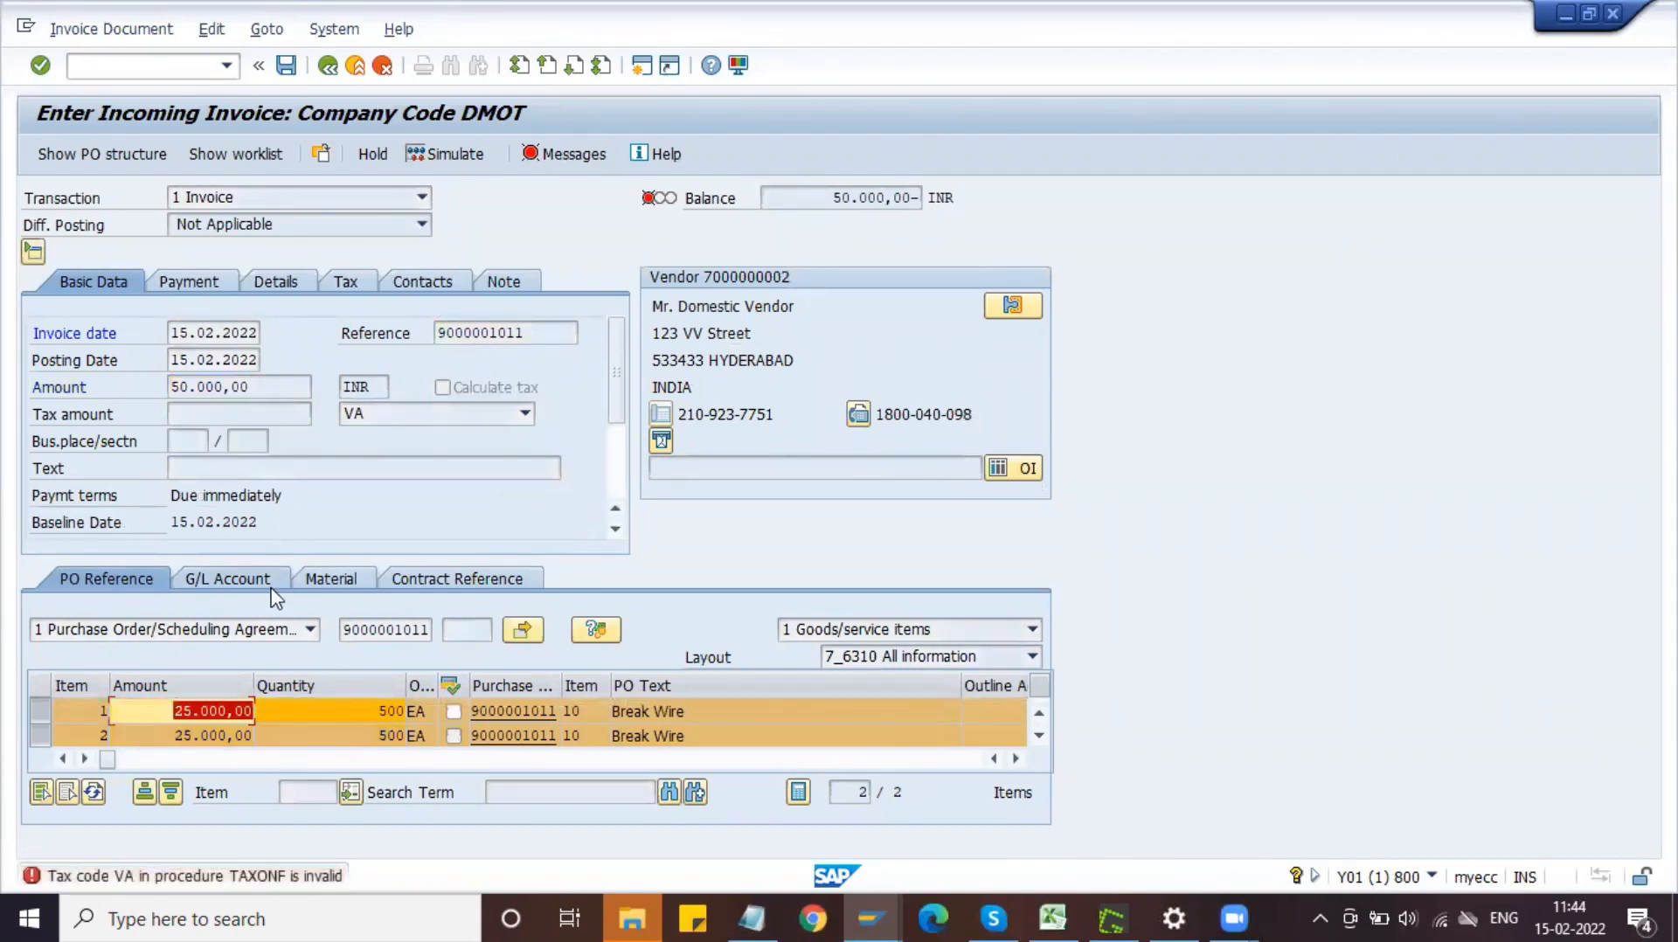
pyautogui.click(524, 413)
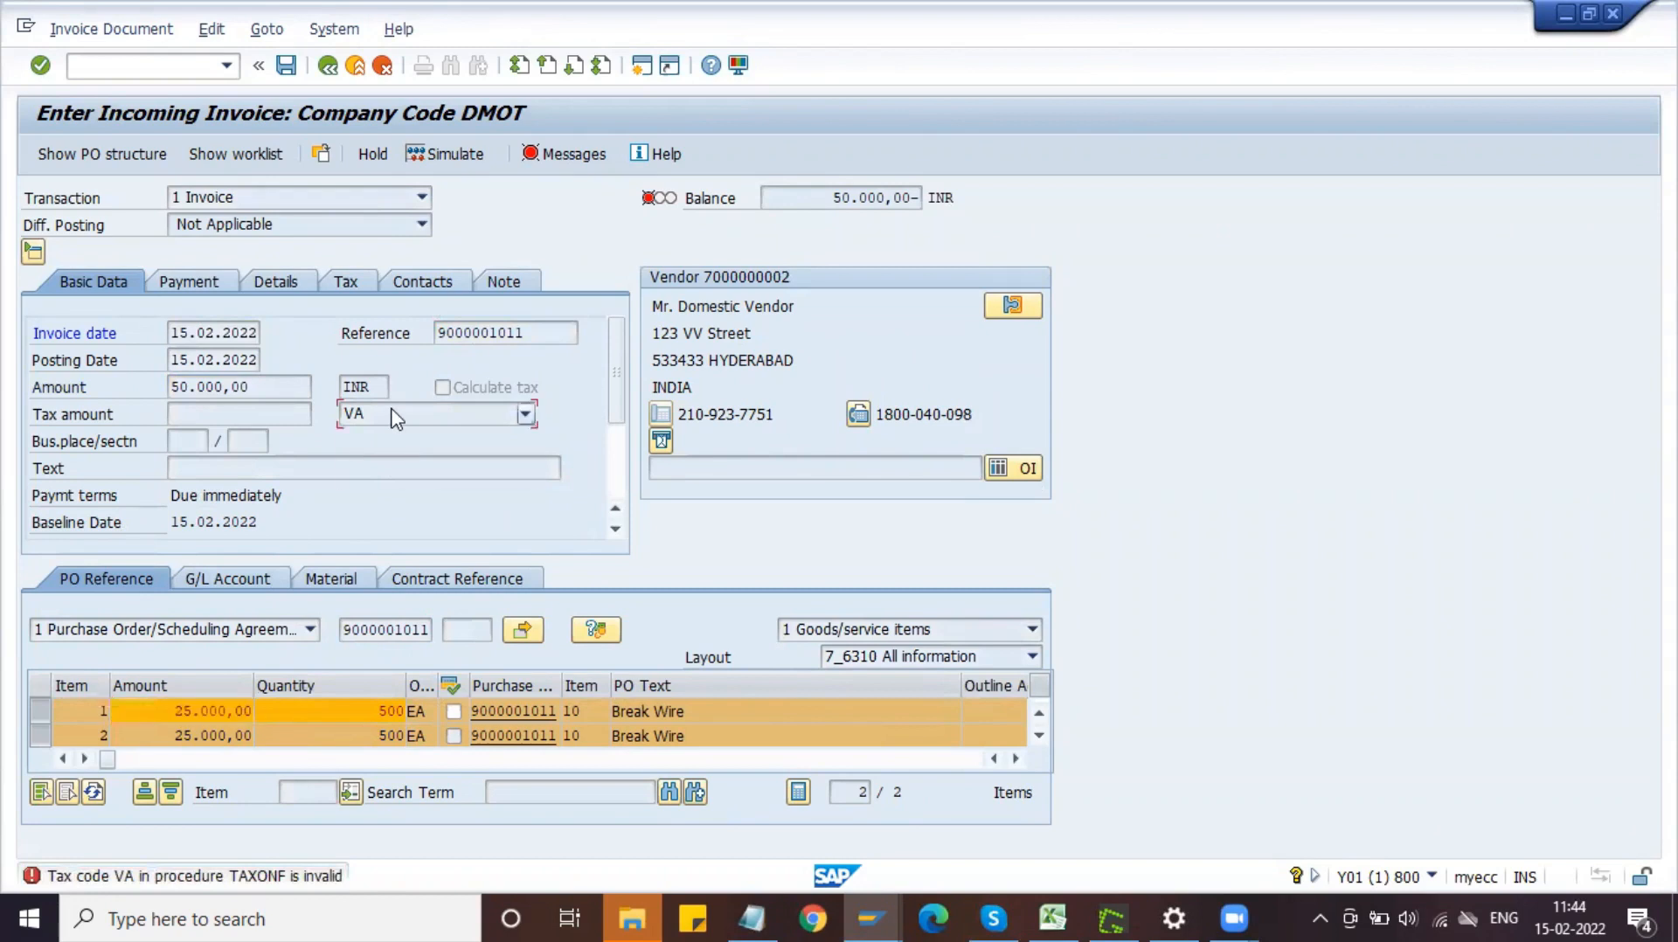
pyautogui.press('Escape')
# - Restart the incoming invoice entry with invoice date 15.02.2022 and the purchase order number as reference
pyautogui.press('Return')
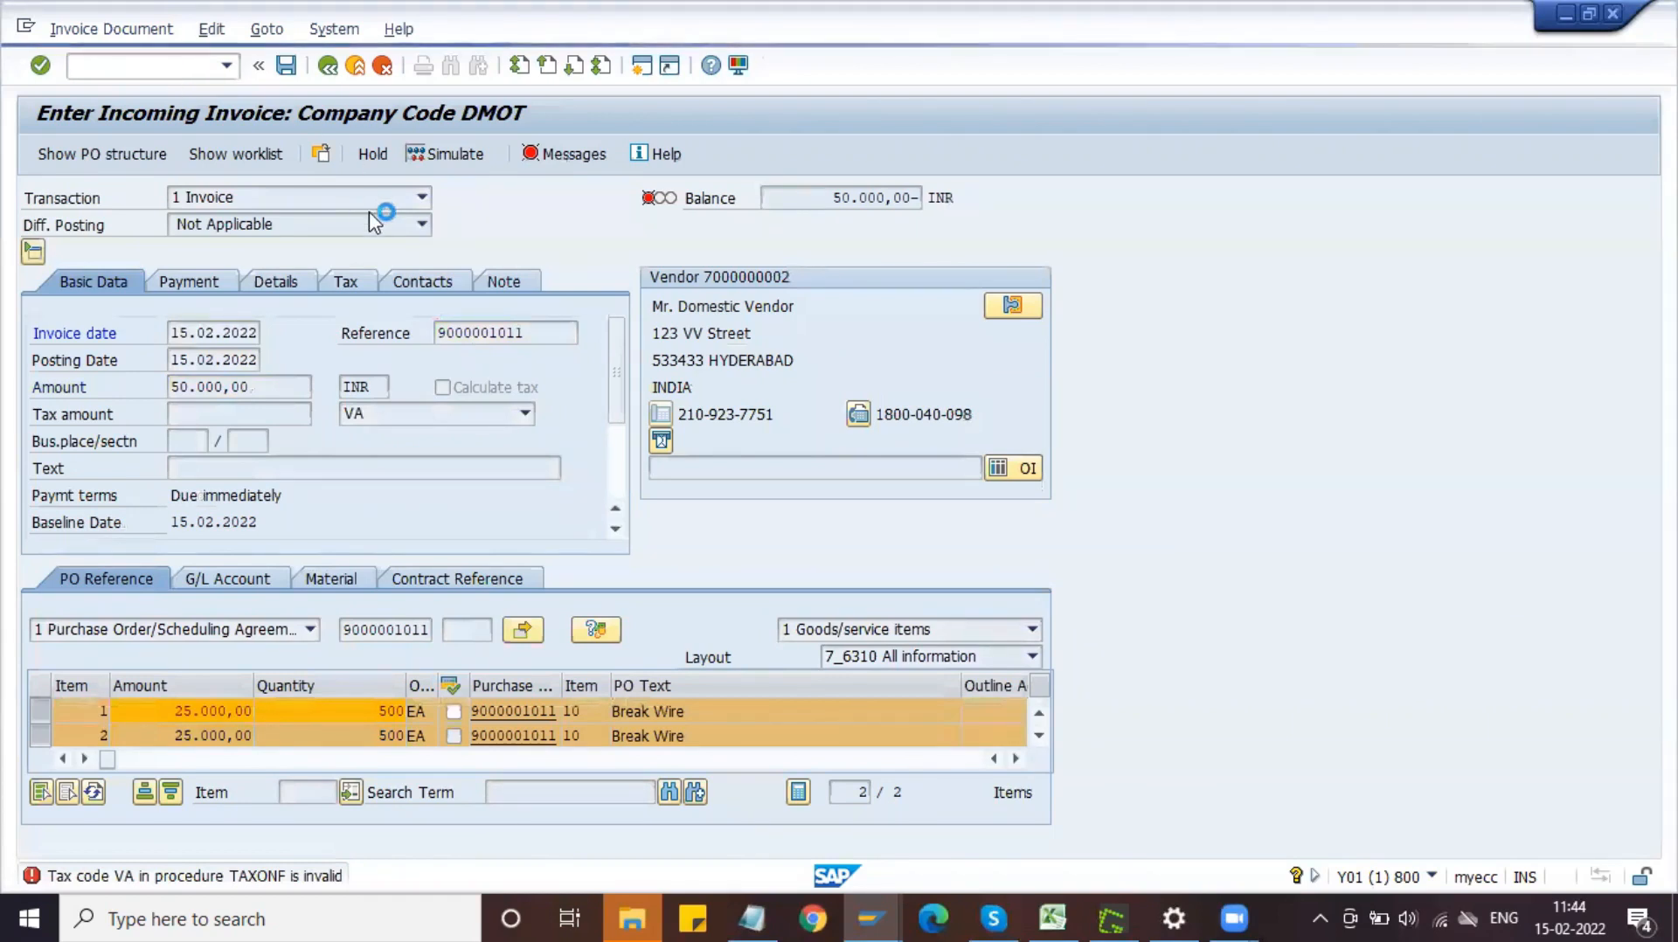
pyautogui.press('space')
pyautogui.press('Down')
pyautogui.press('Return')
pyautogui.press('space')
pyautogui.press('Down')
pyautogui.press('Return')
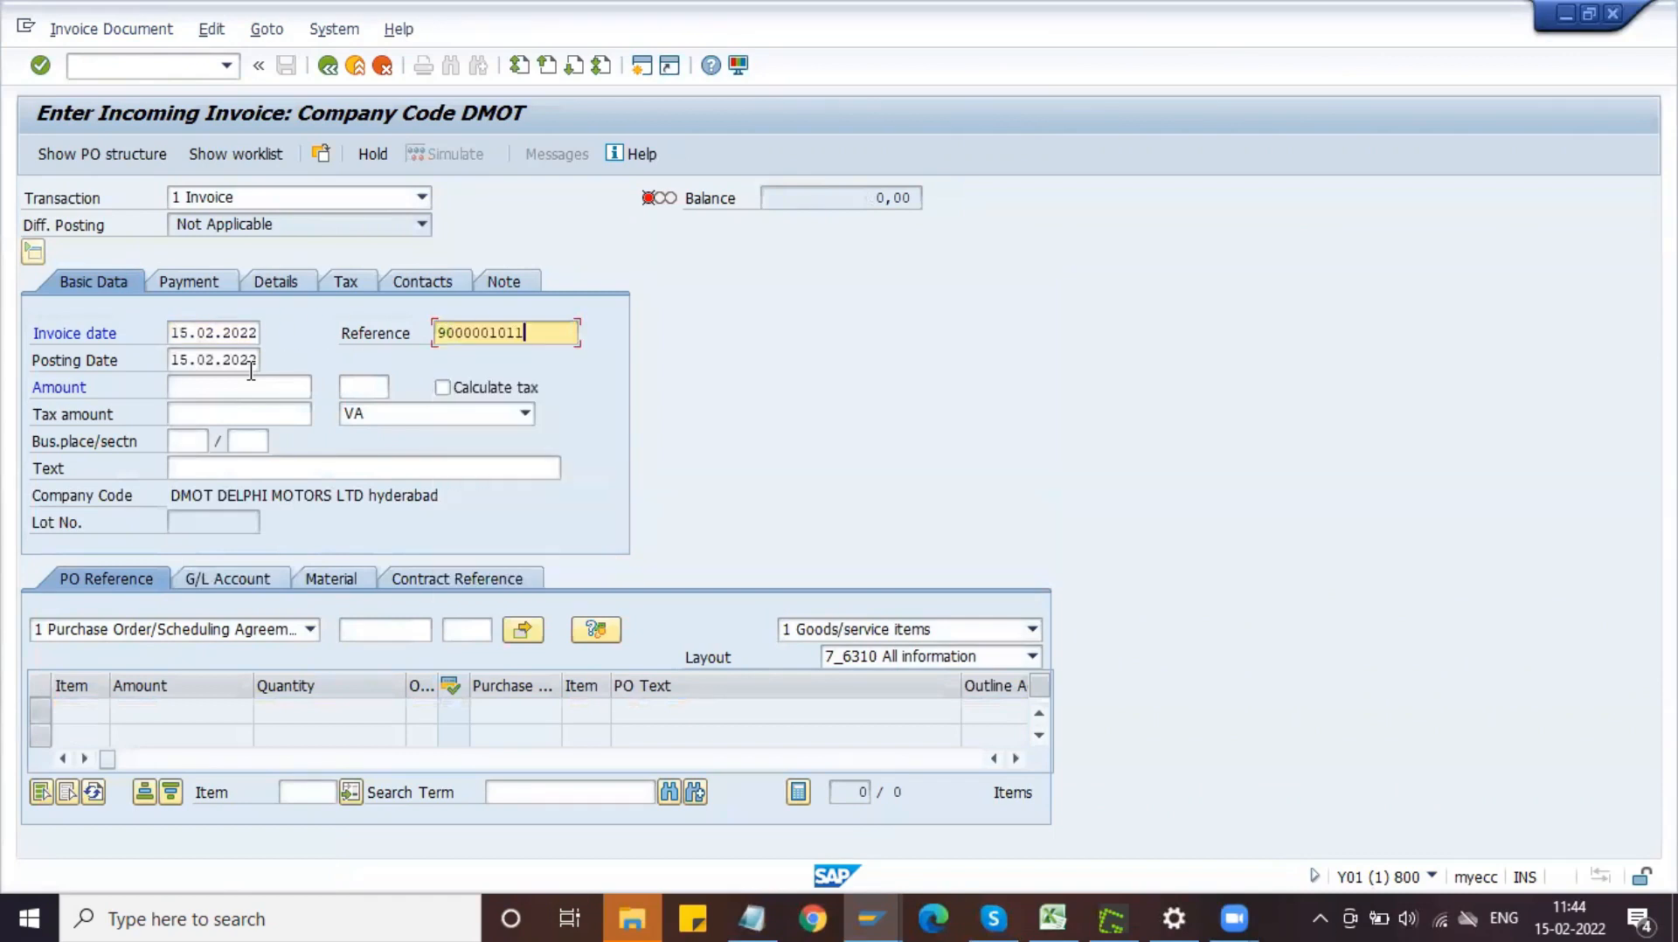
# - Select tax code S1 (TAX CODE) for the invoice and load the items of the Break Wire purchase order
pyautogui.click(349, 413)
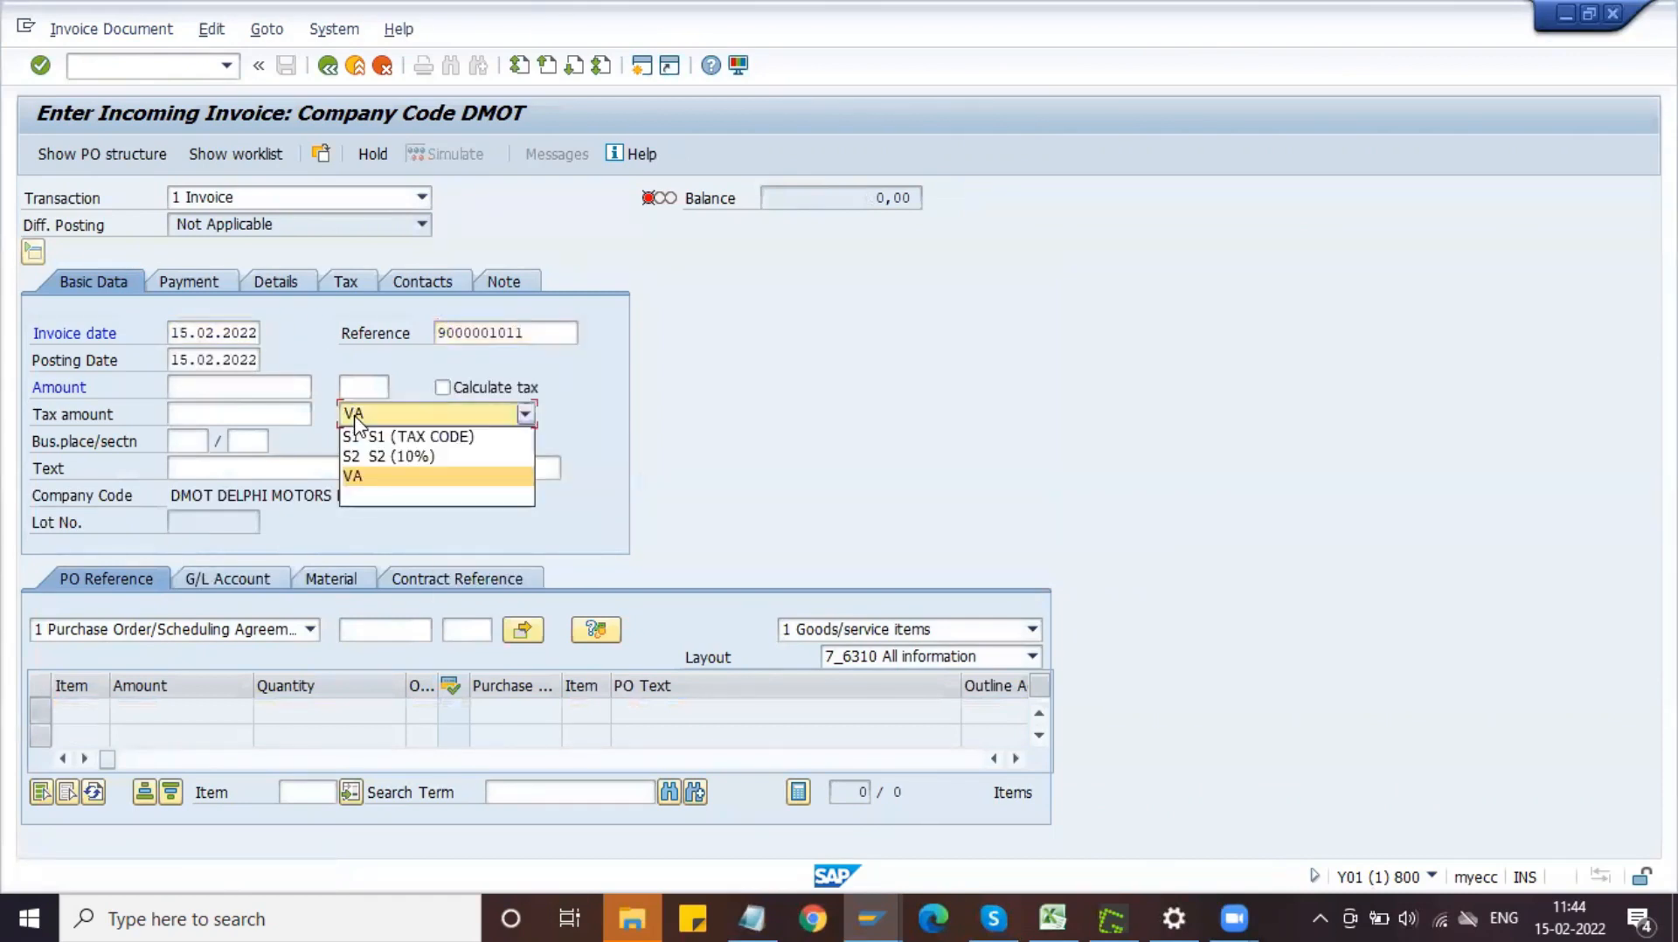
pyautogui.click(424, 437)
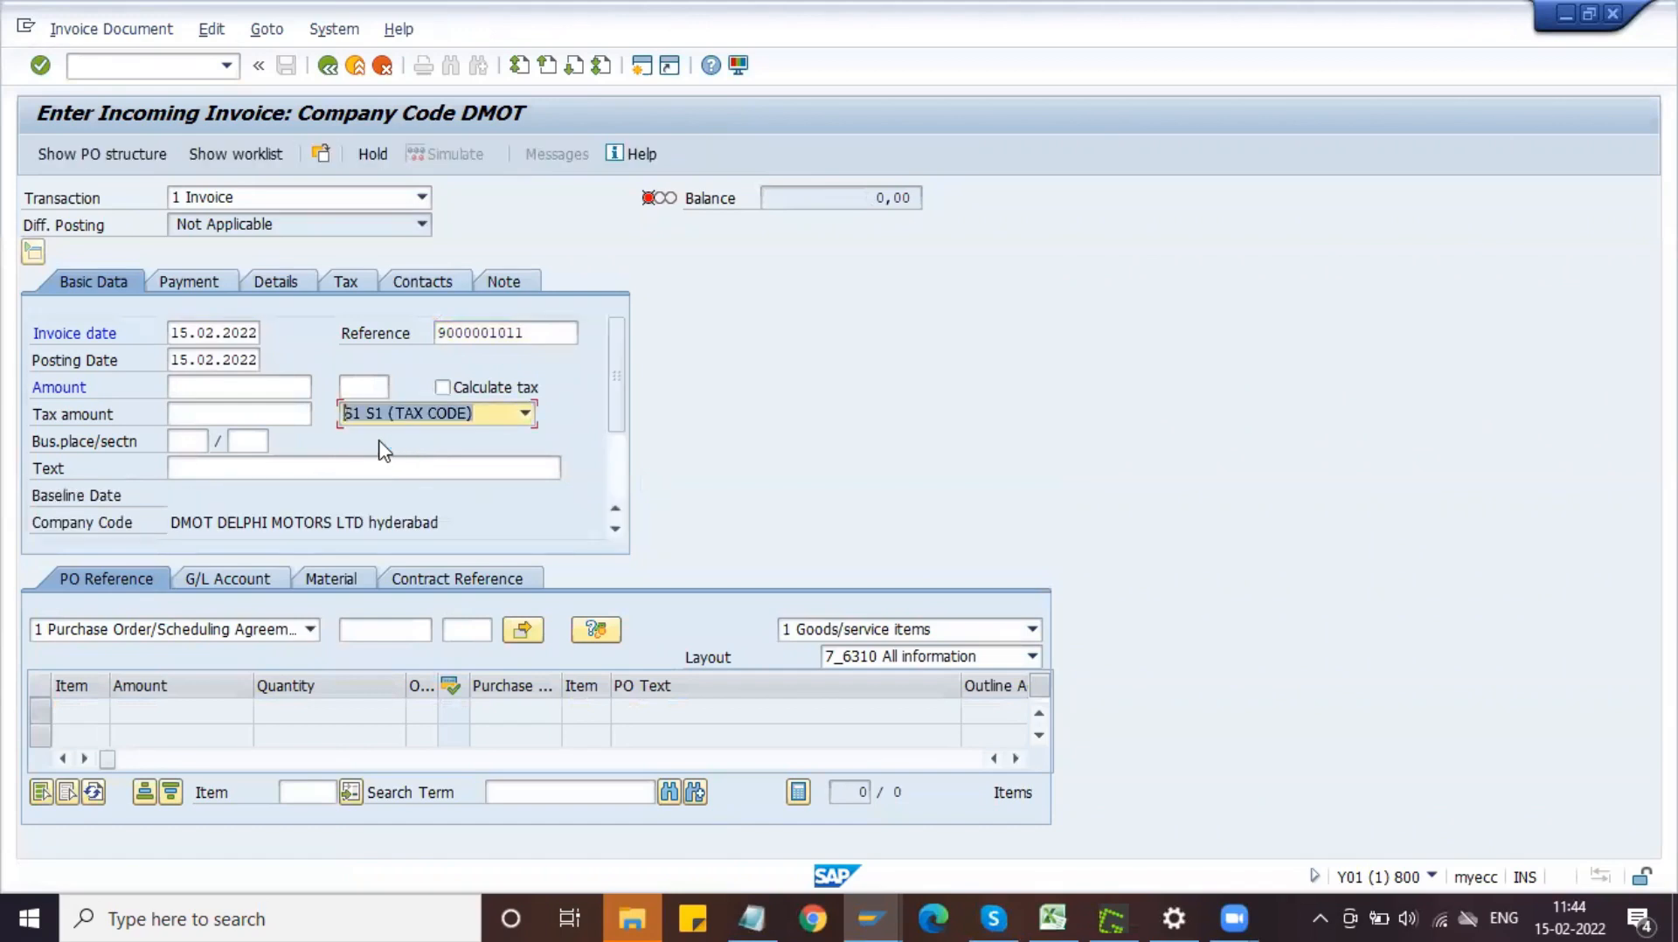
pyautogui.click(369, 631)
pyautogui.press('Down')
pyautogui.press('Down')
pyautogui.press('Return')
pyautogui.press('Return')
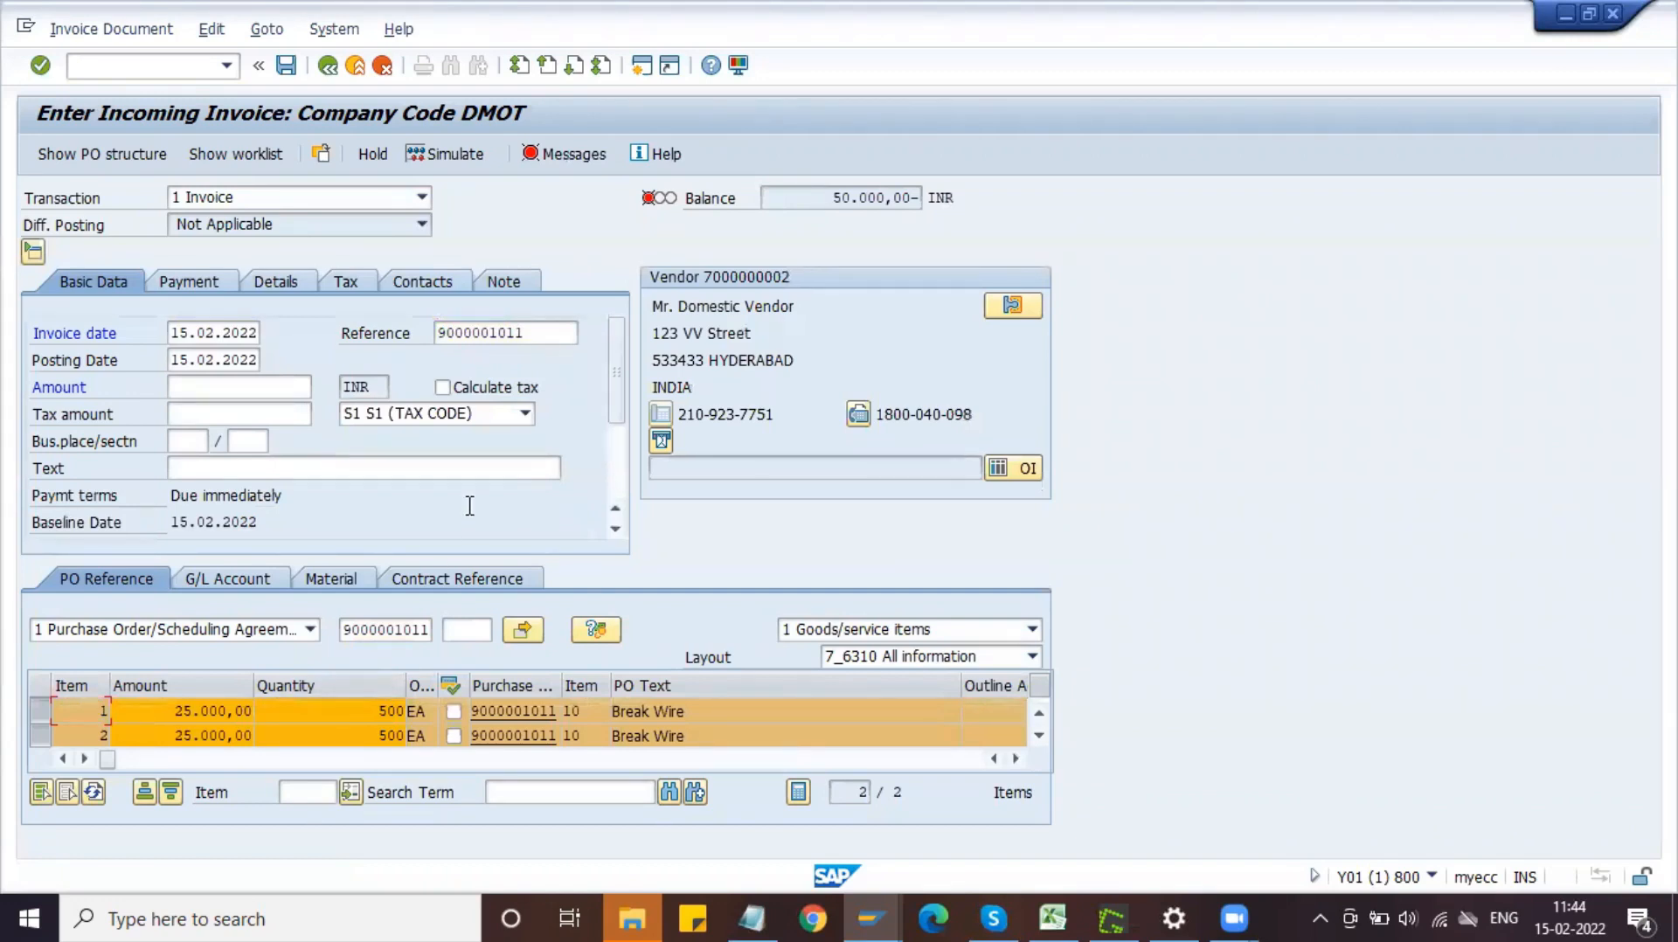
# - Keep tax code S1 (TAX CODE) and enter the balance of 50.000,00 INR as the invoice amount, without the minus sign
pyautogui.click(441, 414)
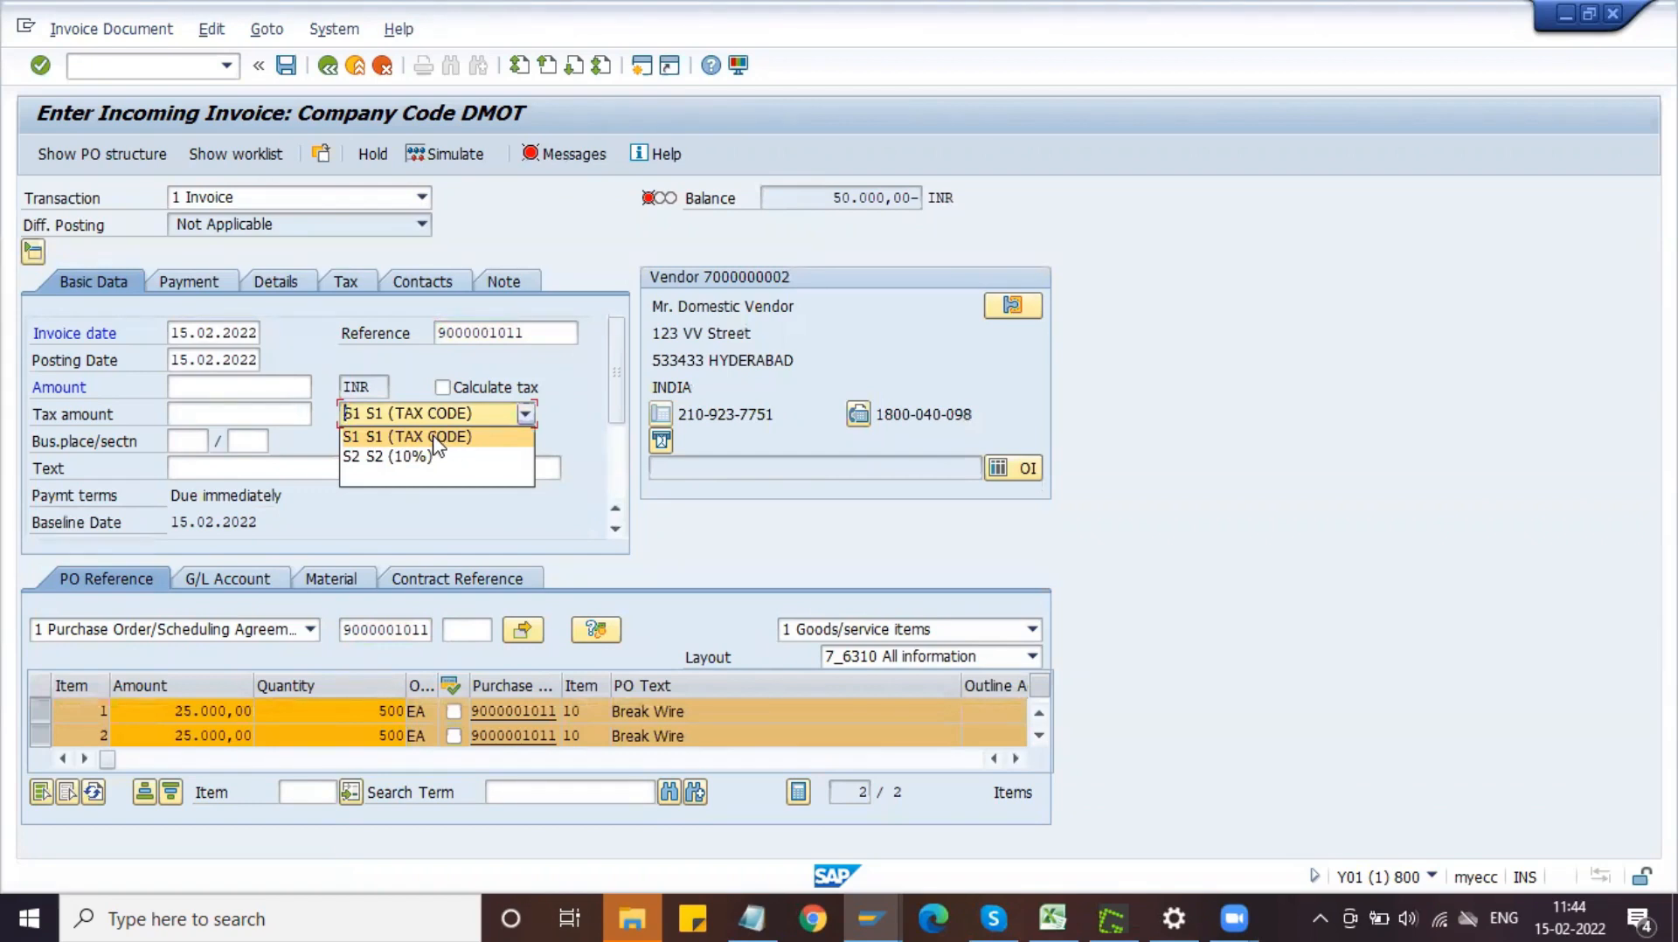
pyautogui.click(435, 439)
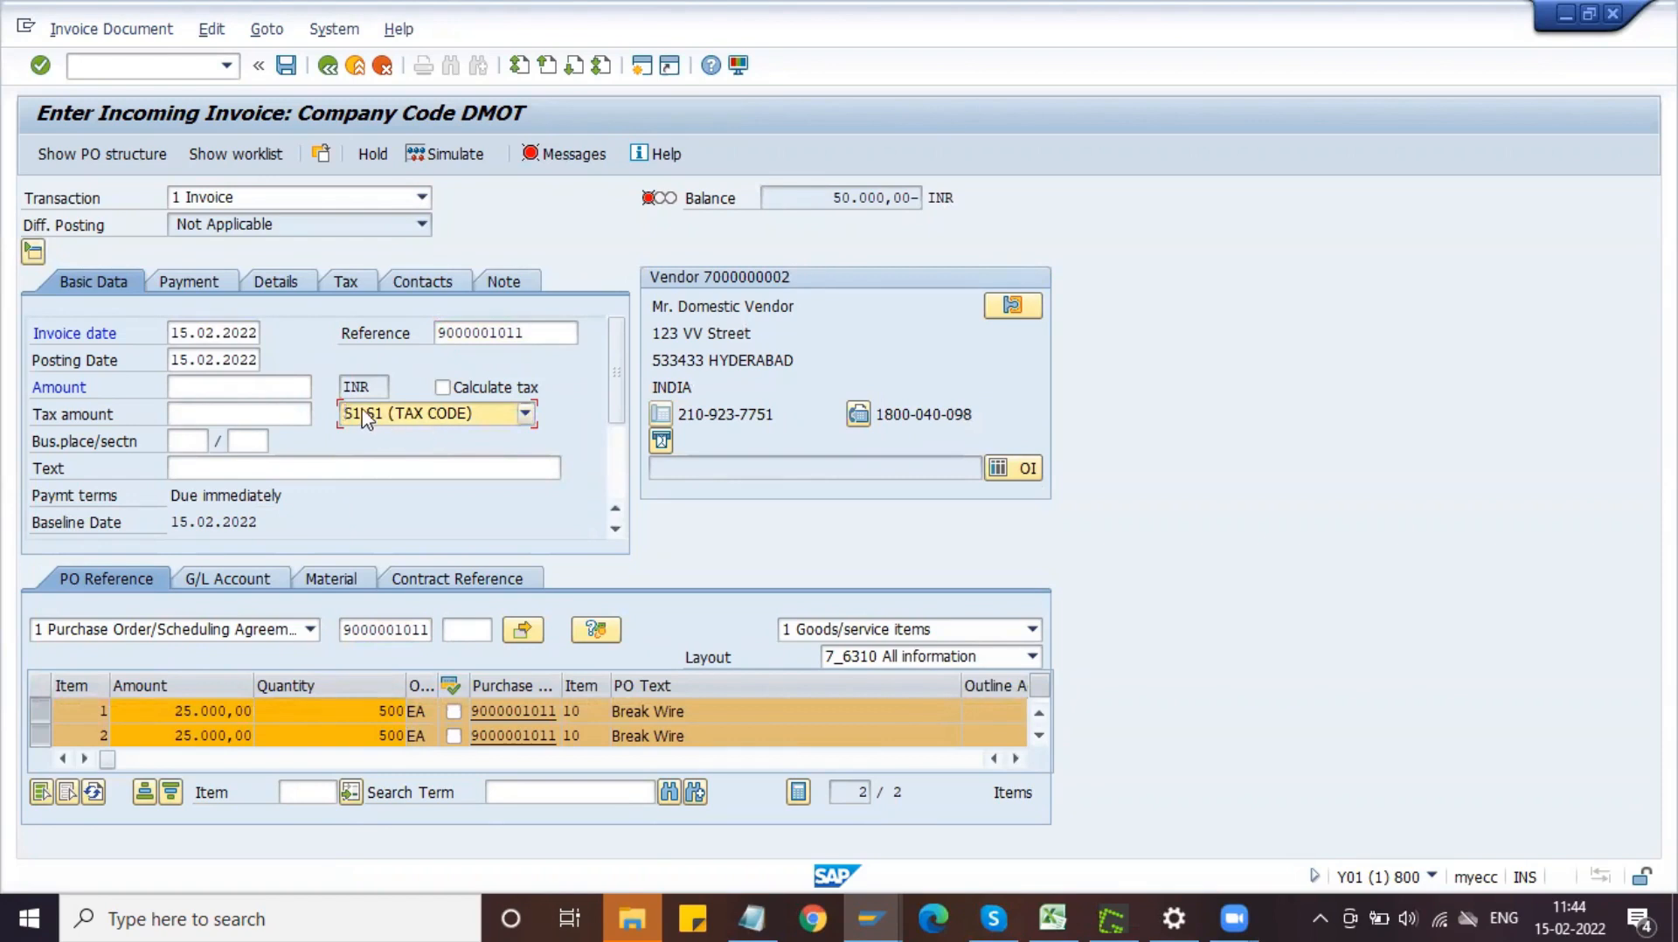
pyautogui.click(823, 200)
pyautogui.moveTo(823, 200); pyautogui.dragTo(934, 200)
pyautogui.hotkey('ctrl', 'c')
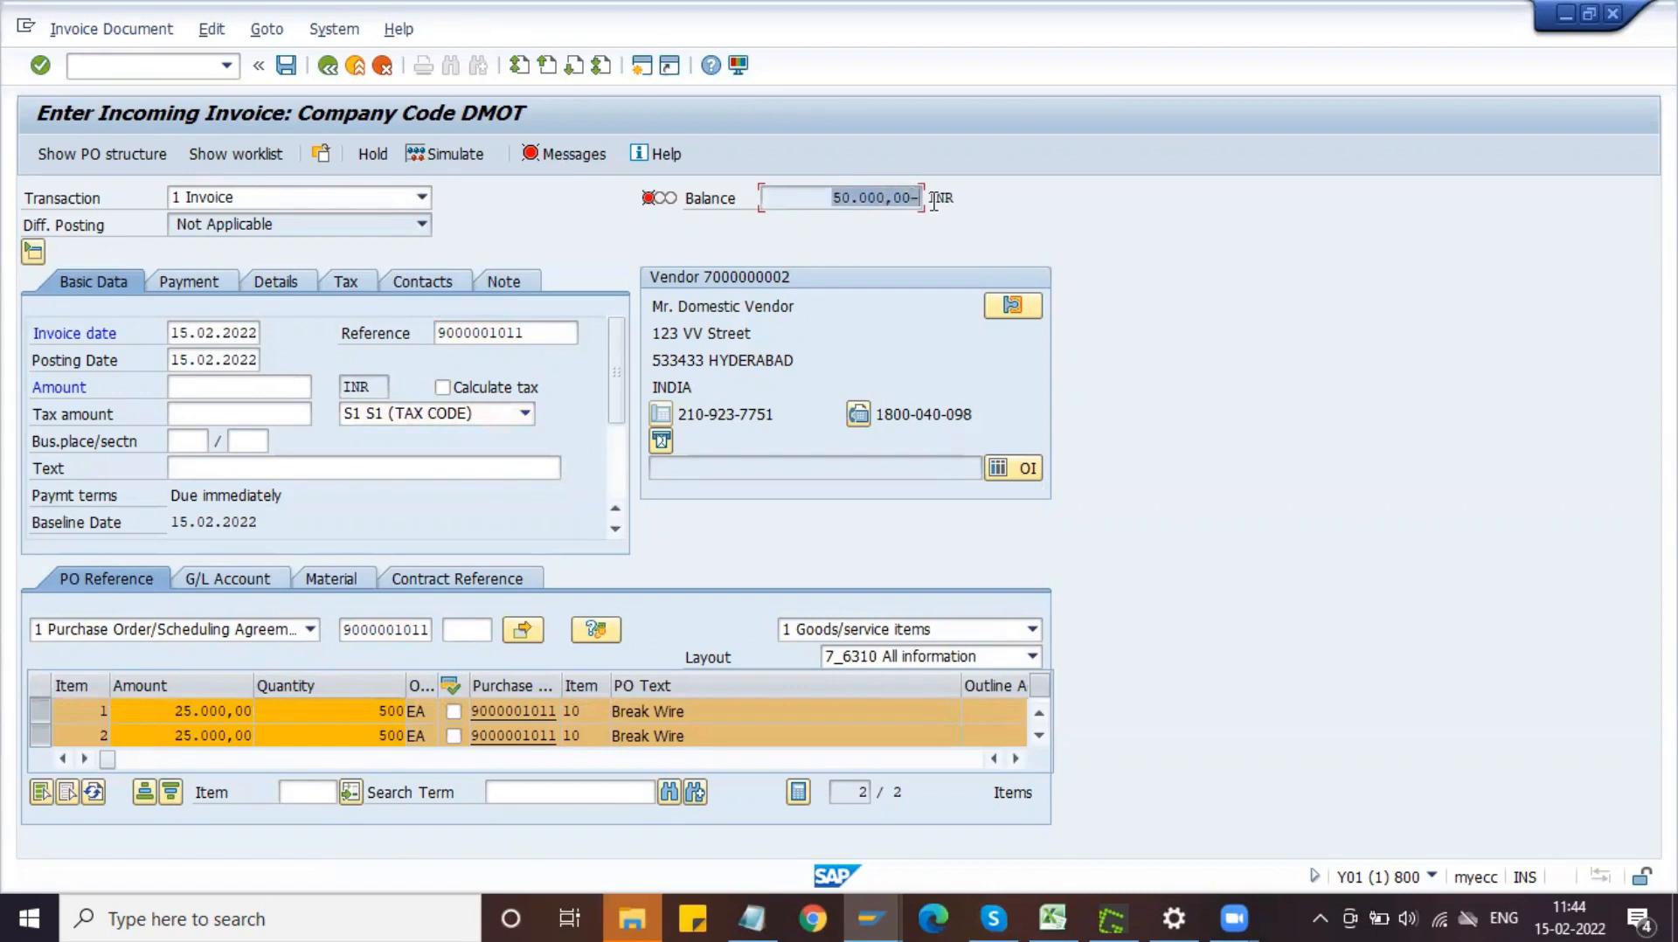
pyautogui.click(229, 385)
pyautogui.hotkey('ctrl', 'v')
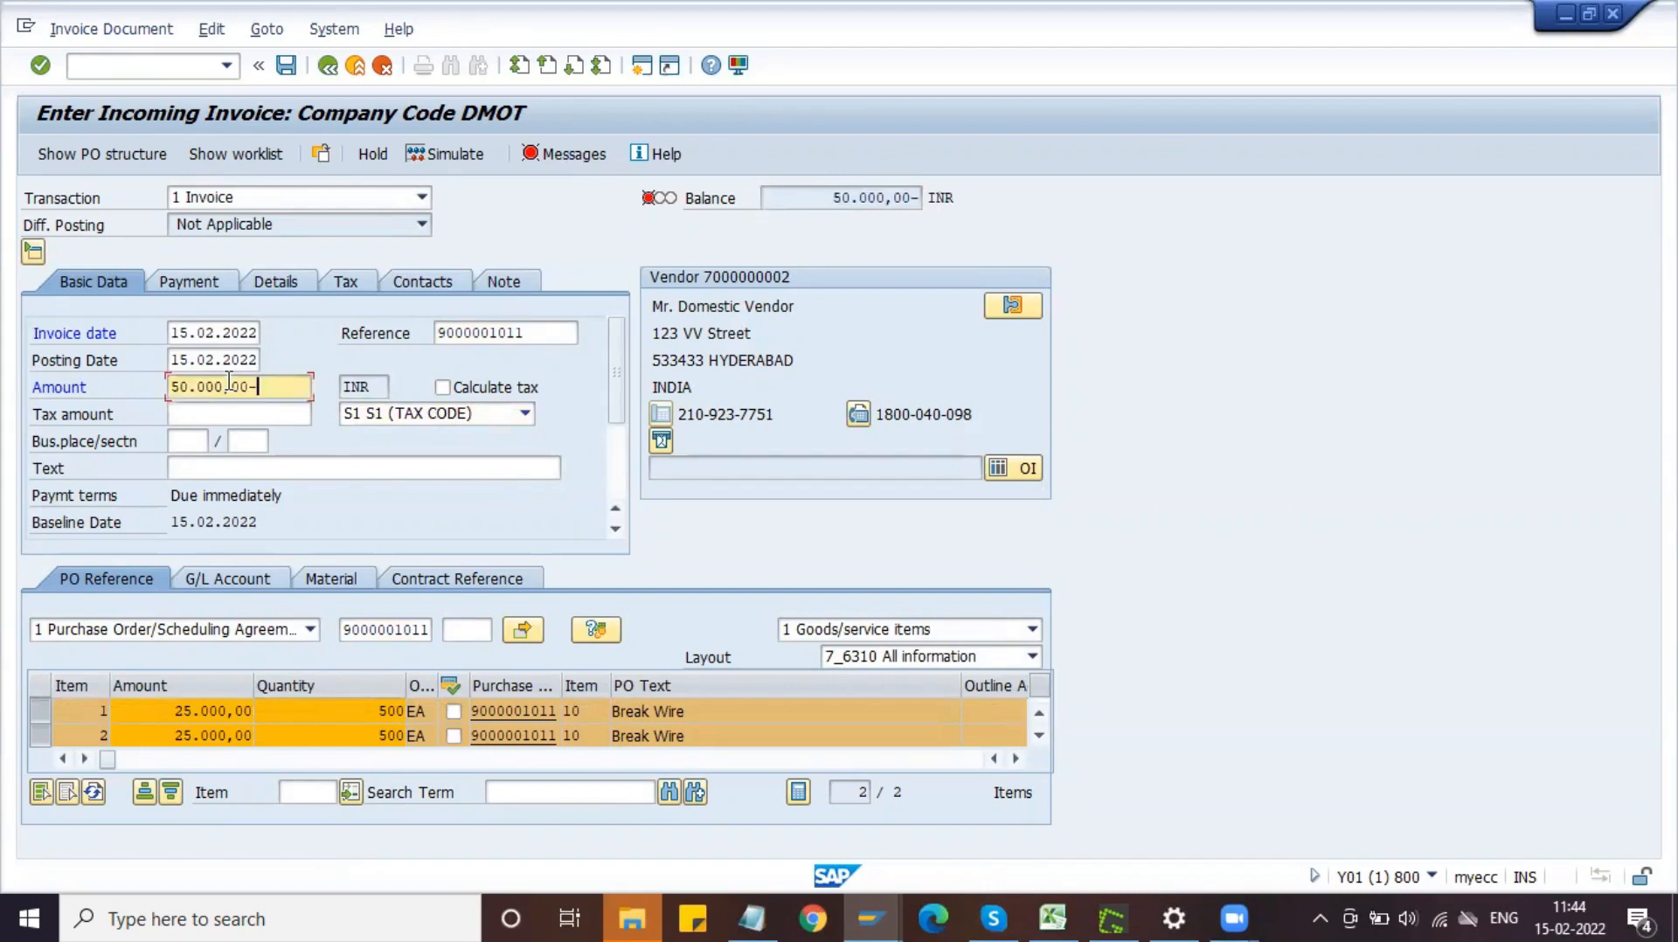
pyautogui.press('Return')
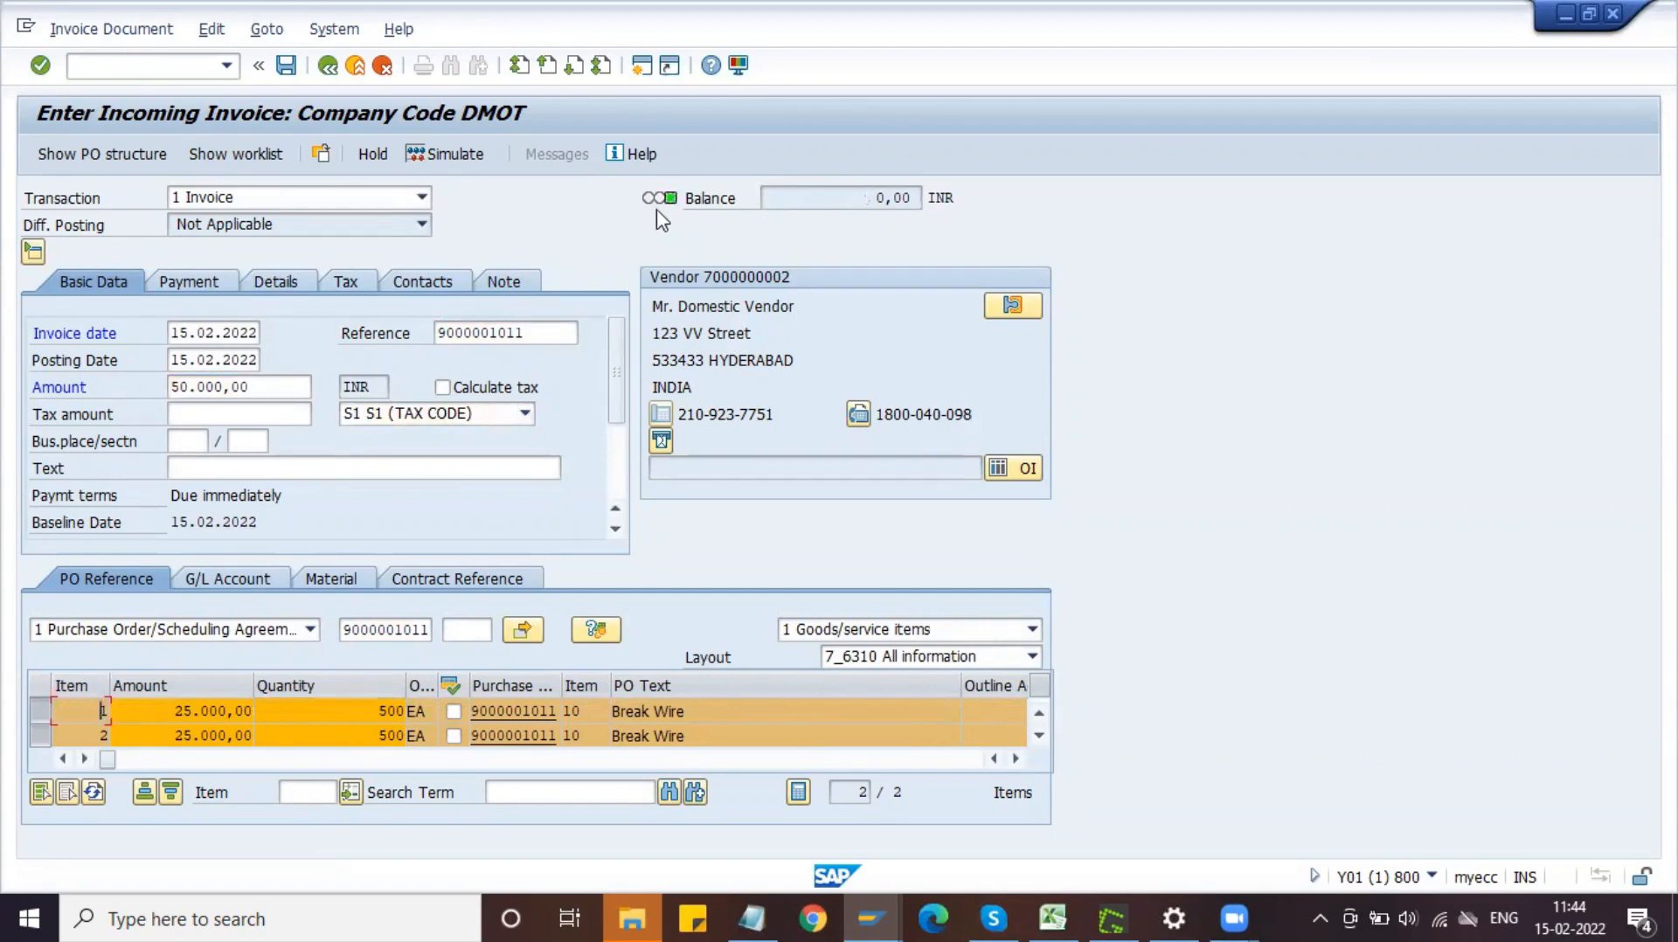
# - Simulate the invoice posting and examine the vendor line and both Goods Rcvd/Invoice Rcvd lines with their amounts
pyautogui.click(456, 156)
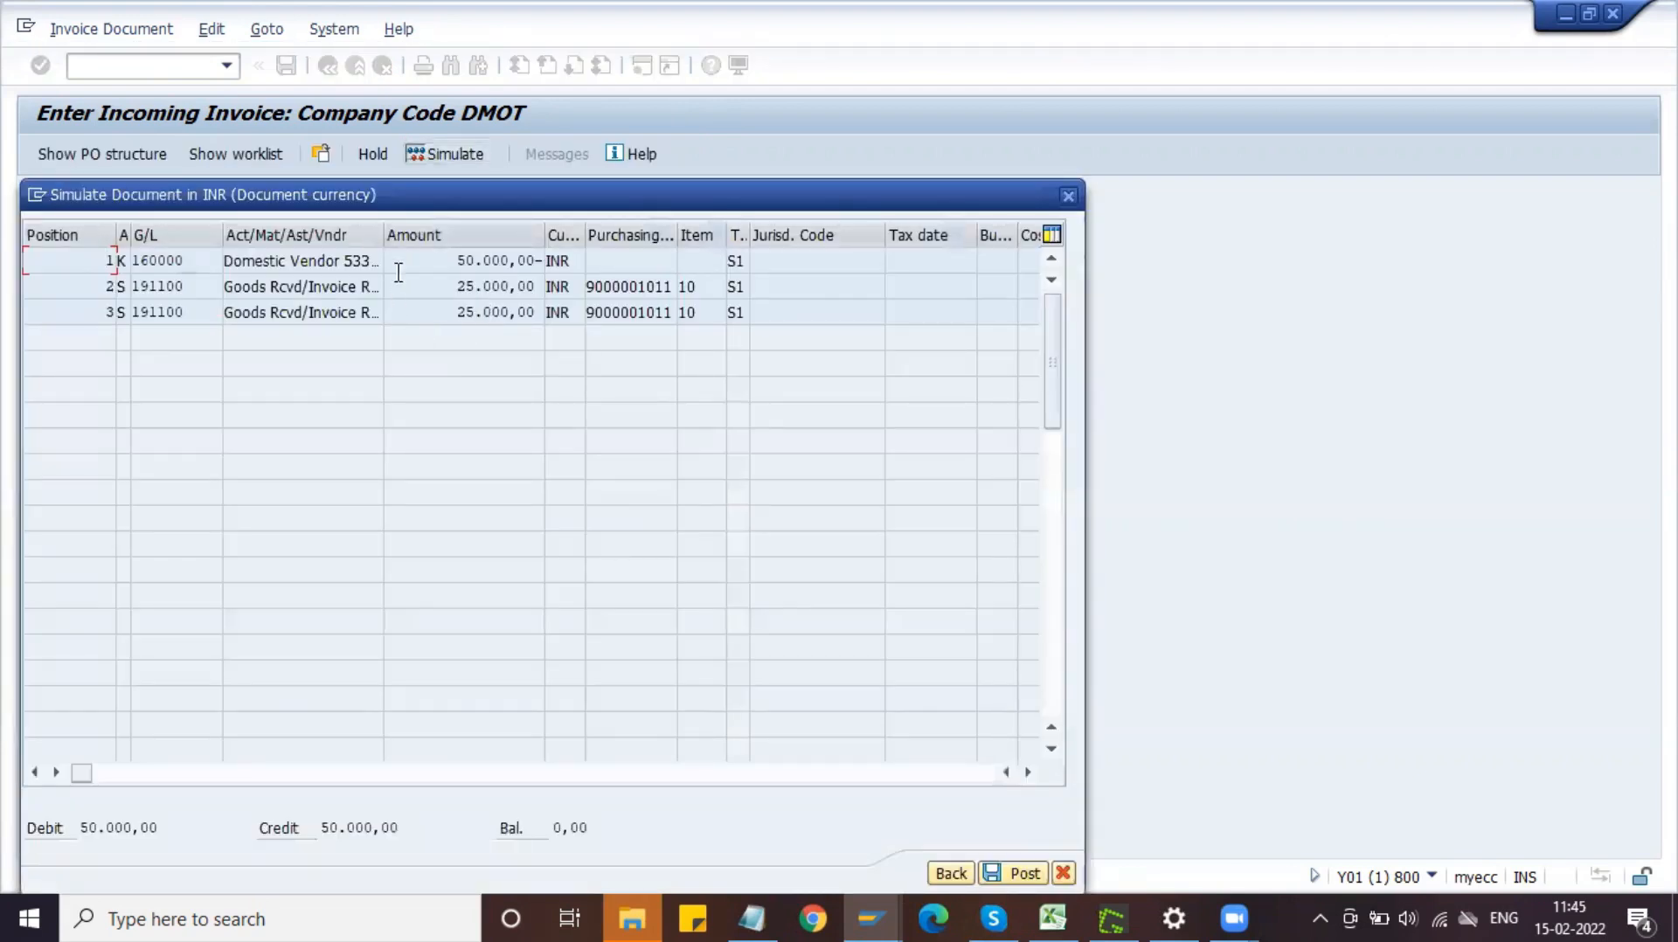
pyautogui.moveTo(412, 206); pyautogui.dragTo(525, 232)
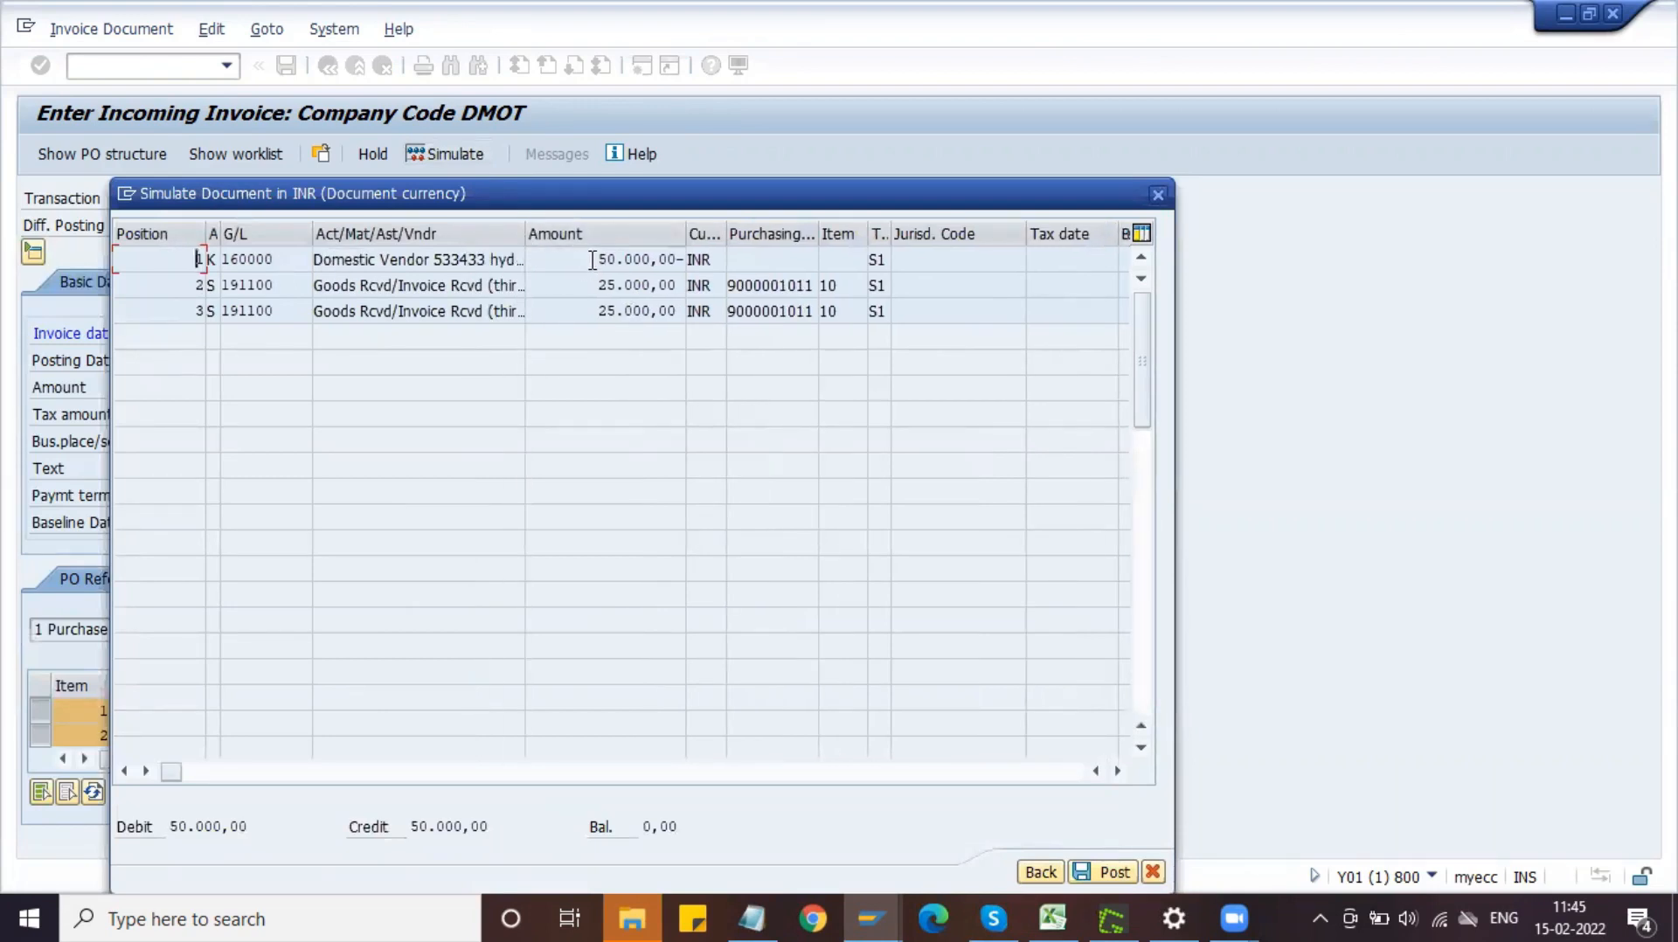
pyautogui.moveTo(313, 285); pyautogui.dragTo(523, 291)
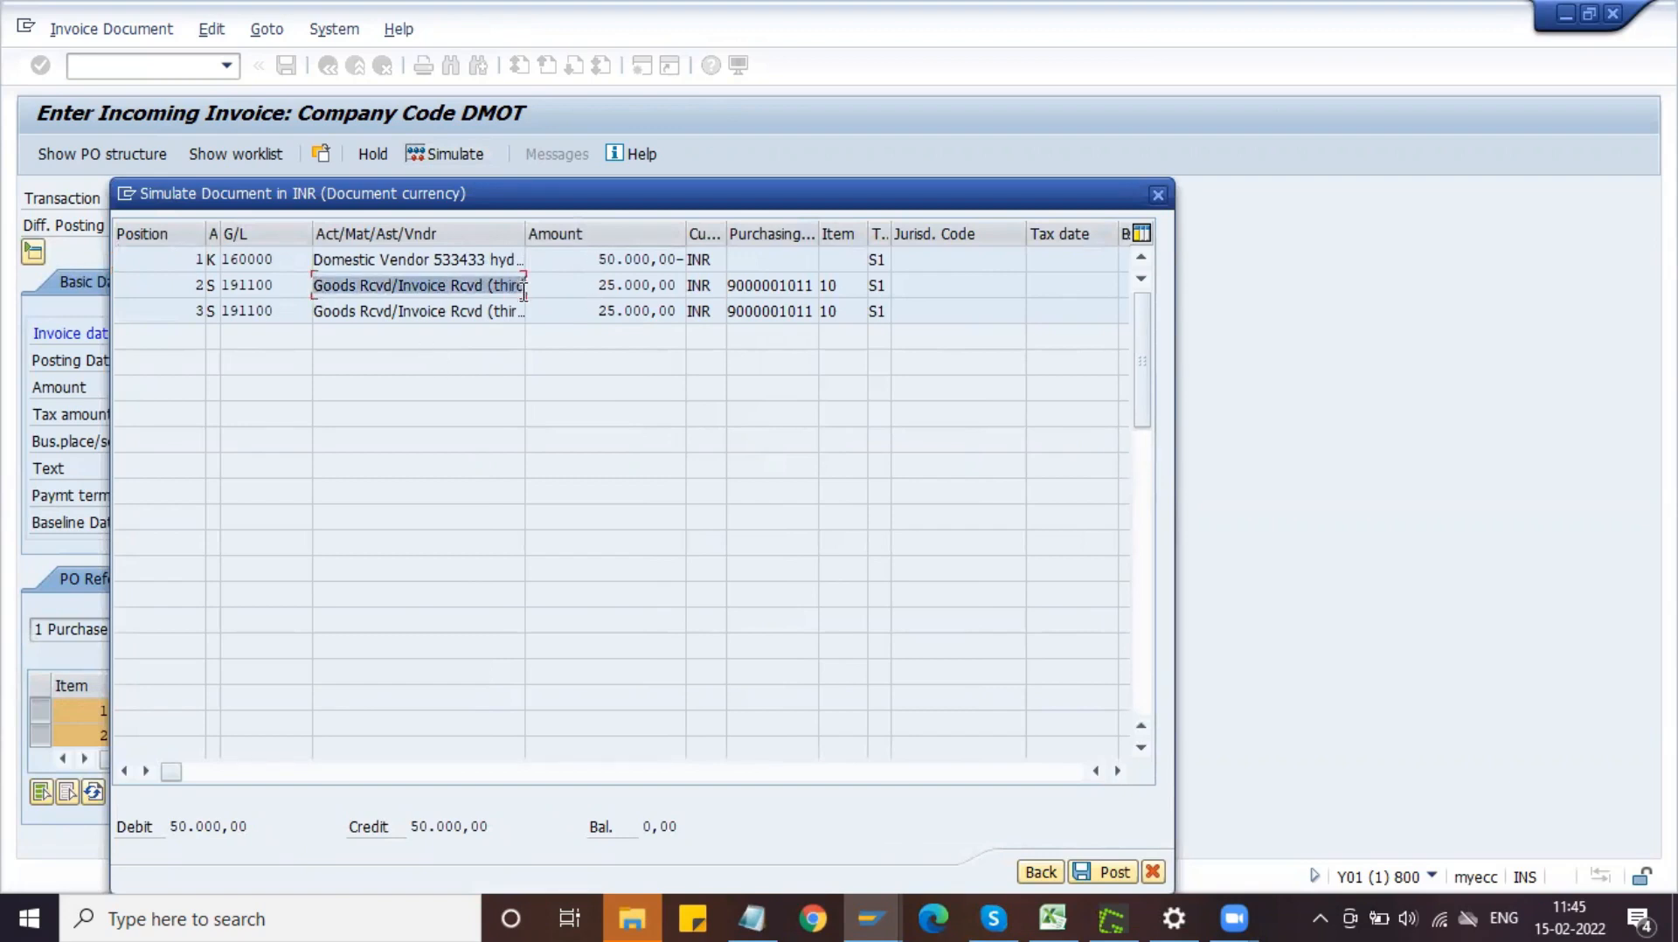
pyautogui.click(523, 291)
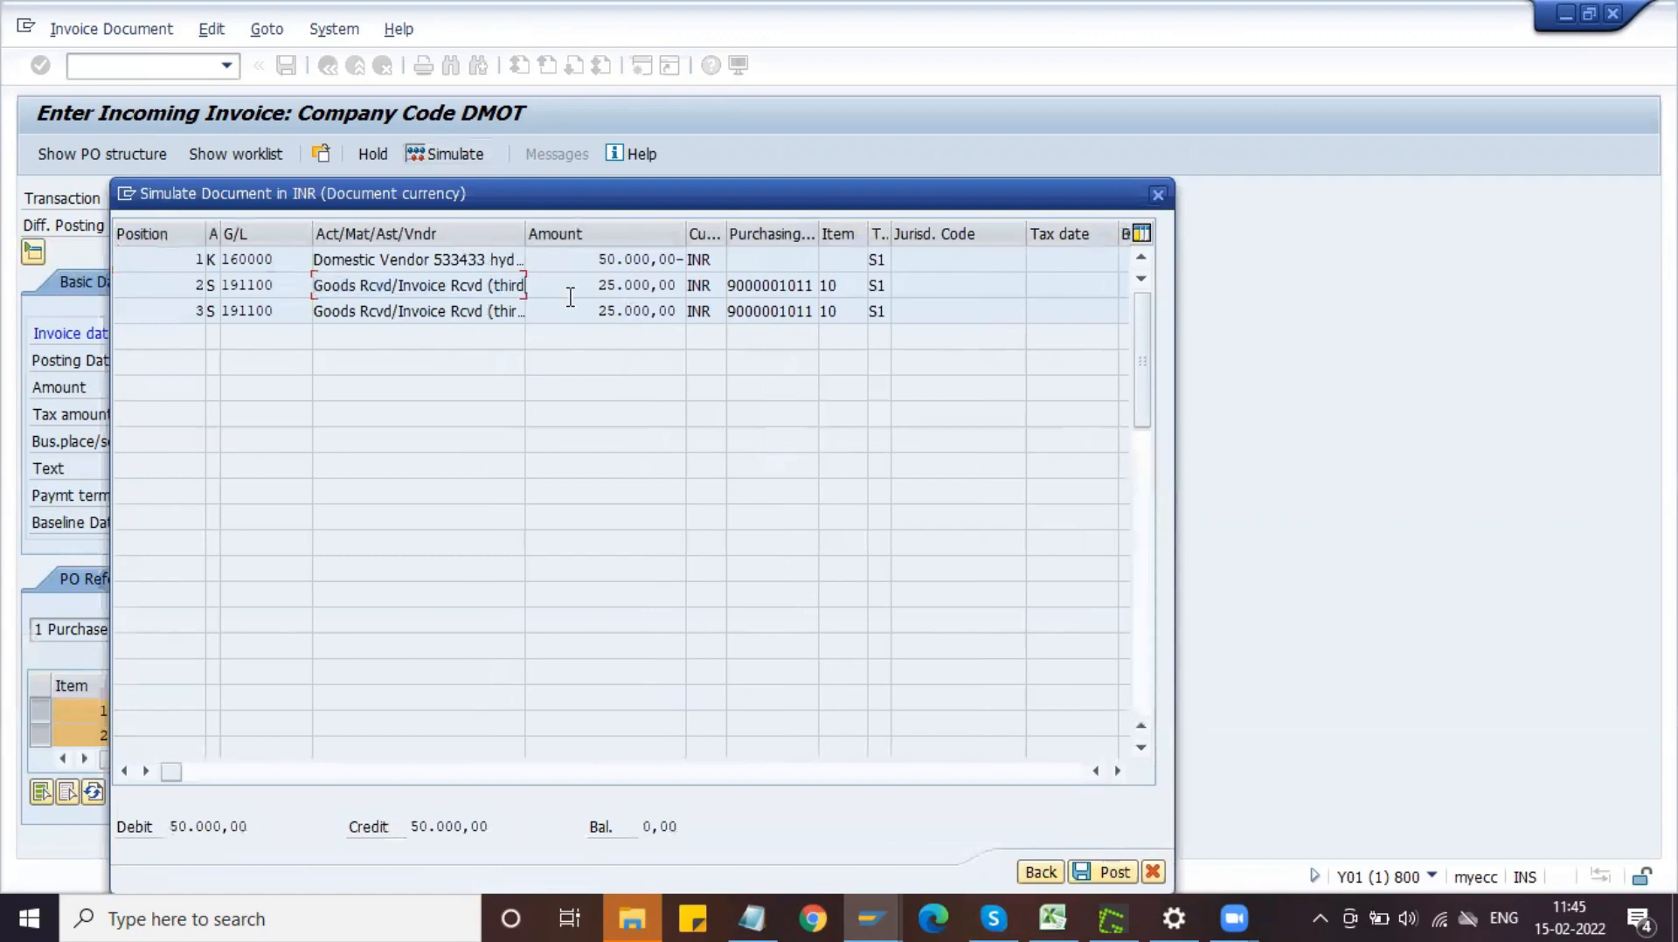
pyautogui.moveTo(578, 289); pyautogui.dragTo(682, 287)
pyautogui.moveTo(584, 312); pyautogui.dragTo(680, 314)
pyautogui.click(679, 314)
# - Compare the quantities and amounts of both goods receipts in the purchase order history with the simulated invoice lines
pyautogui.hotkey('alt', 'Tab')
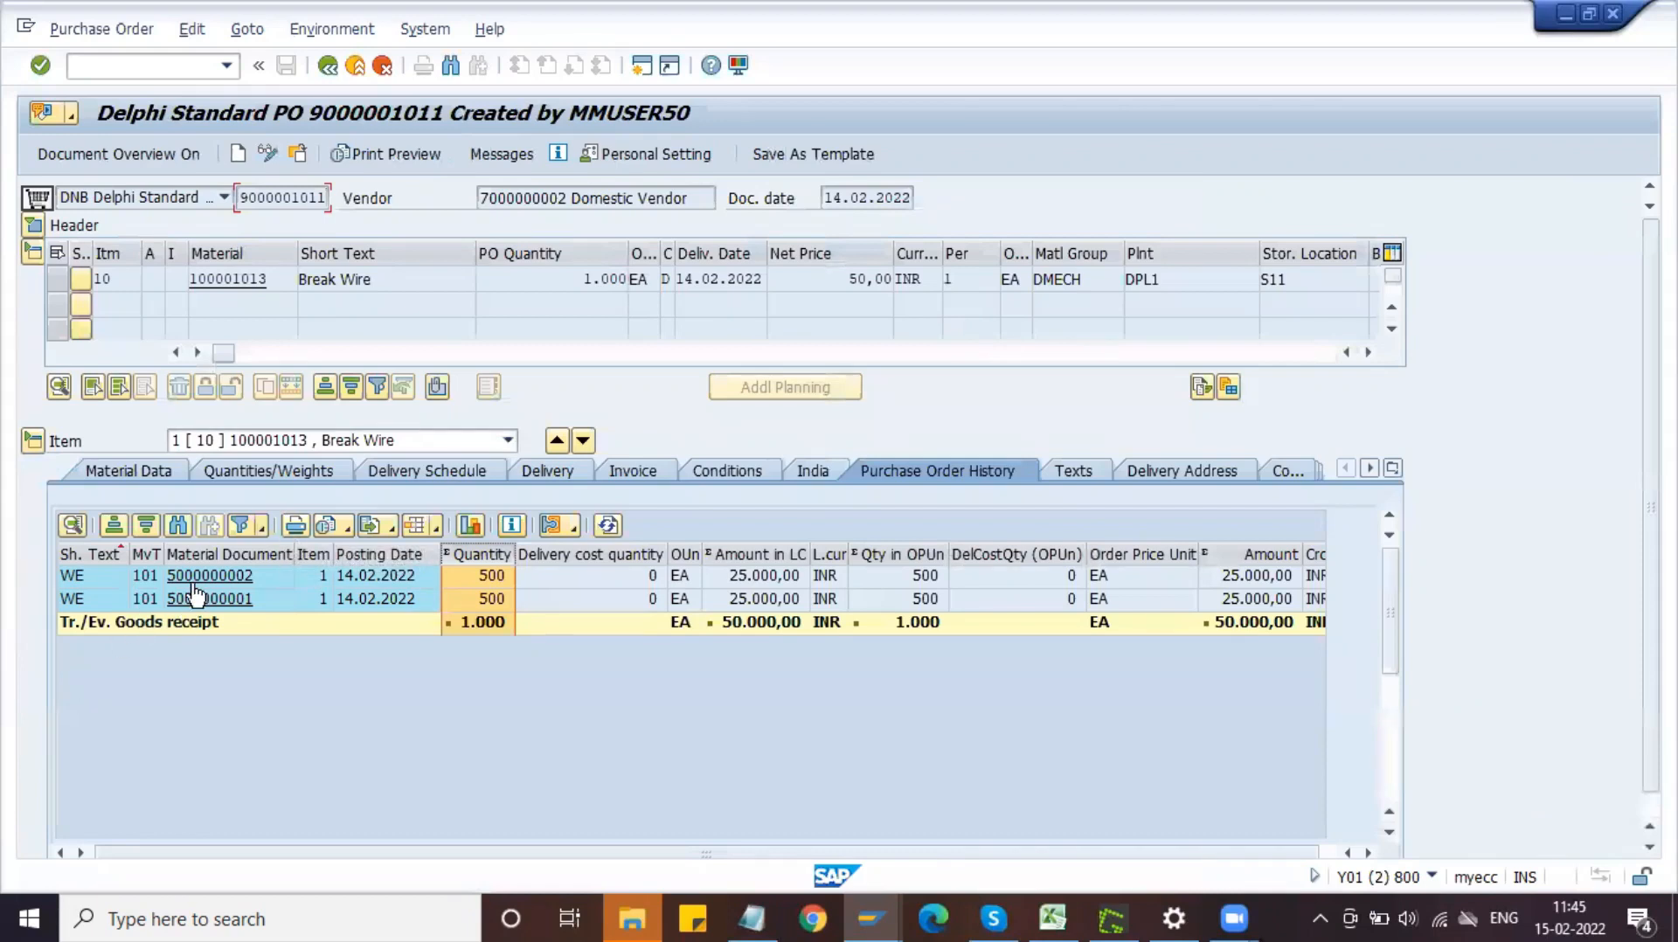
pyautogui.click(503, 575)
pyautogui.click(765, 576)
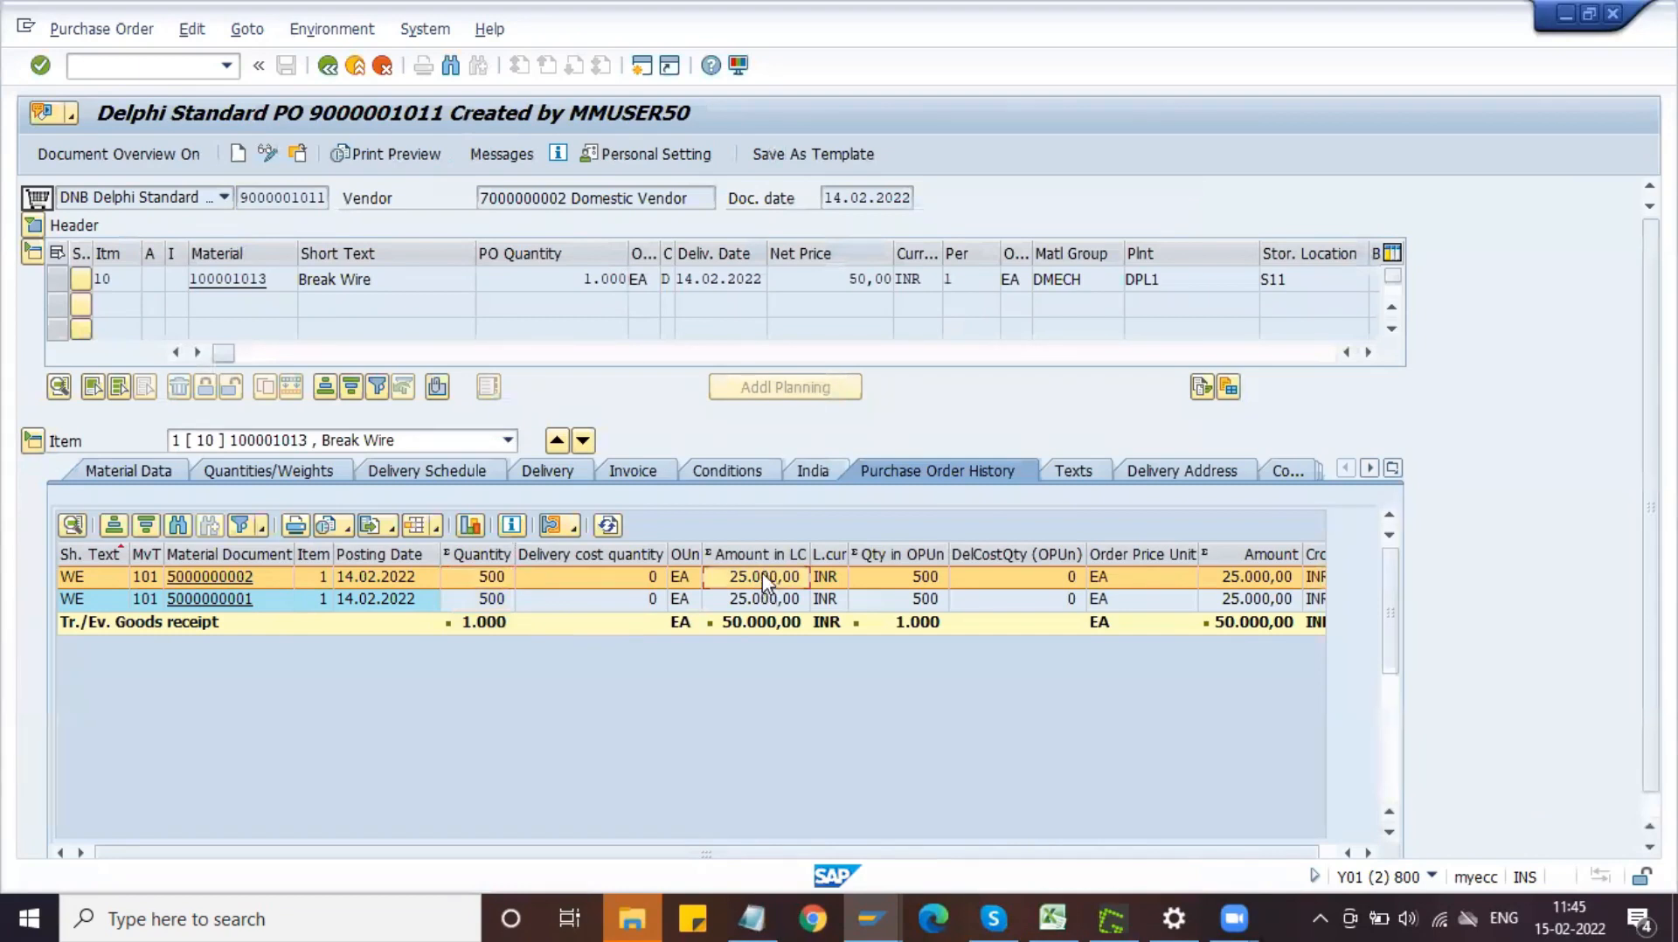
pyautogui.click(762, 599)
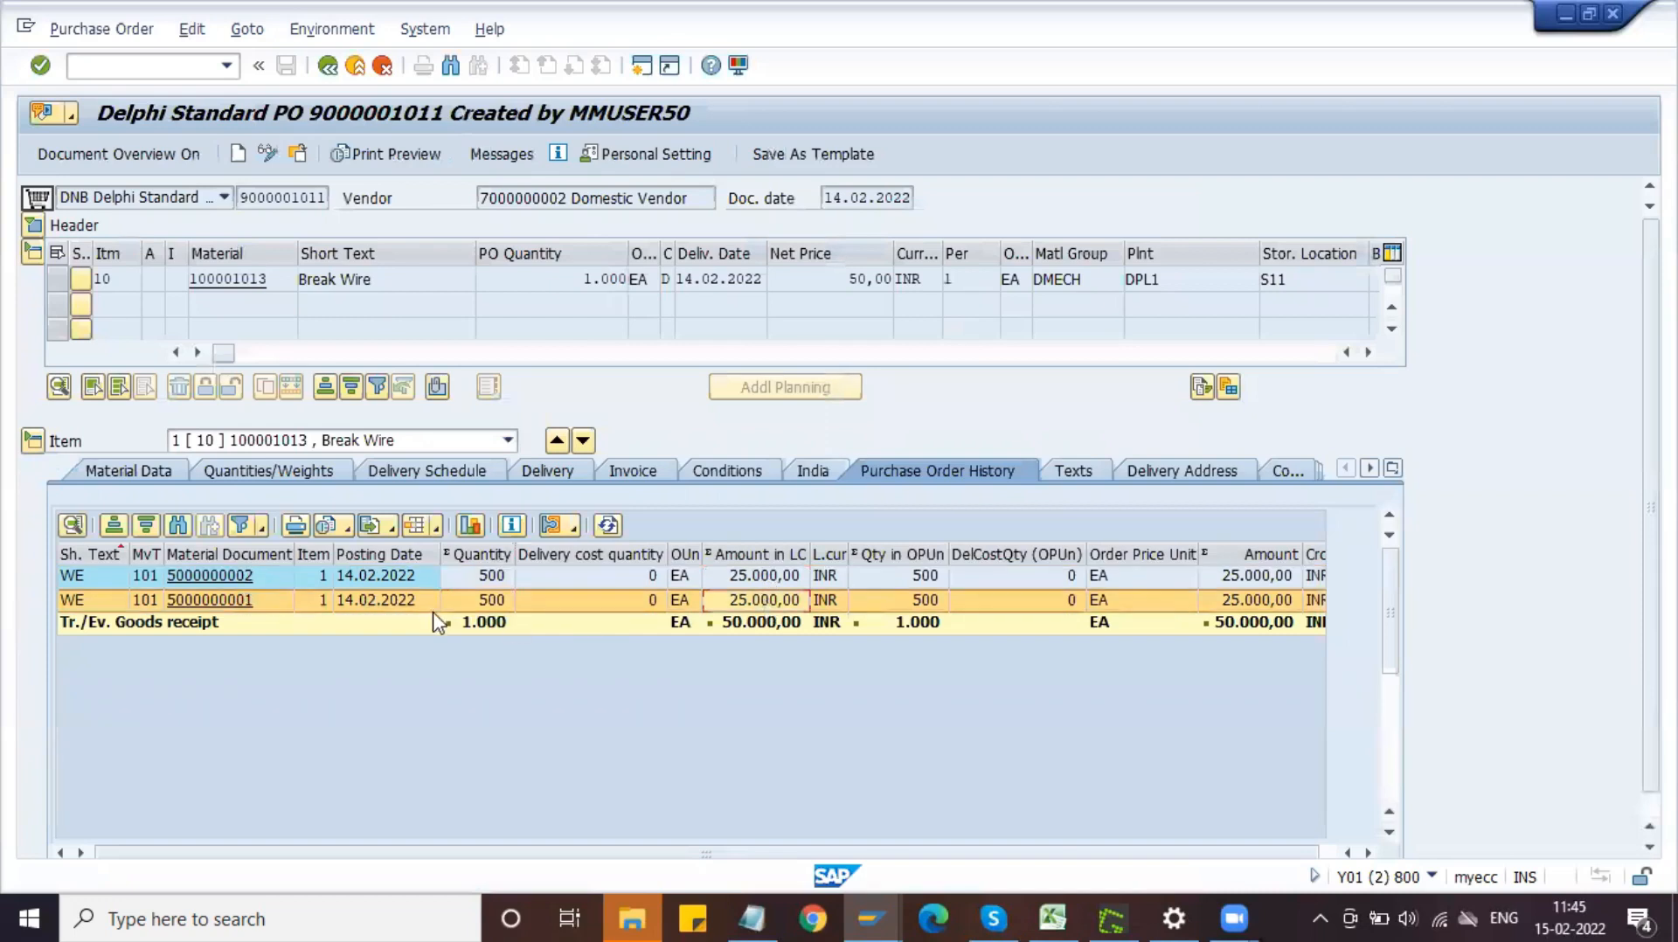
pyautogui.click(470, 601)
pyautogui.click(743, 577)
pyautogui.click(749, 603)
pyautogui.hotkey('alt', 'Tab')
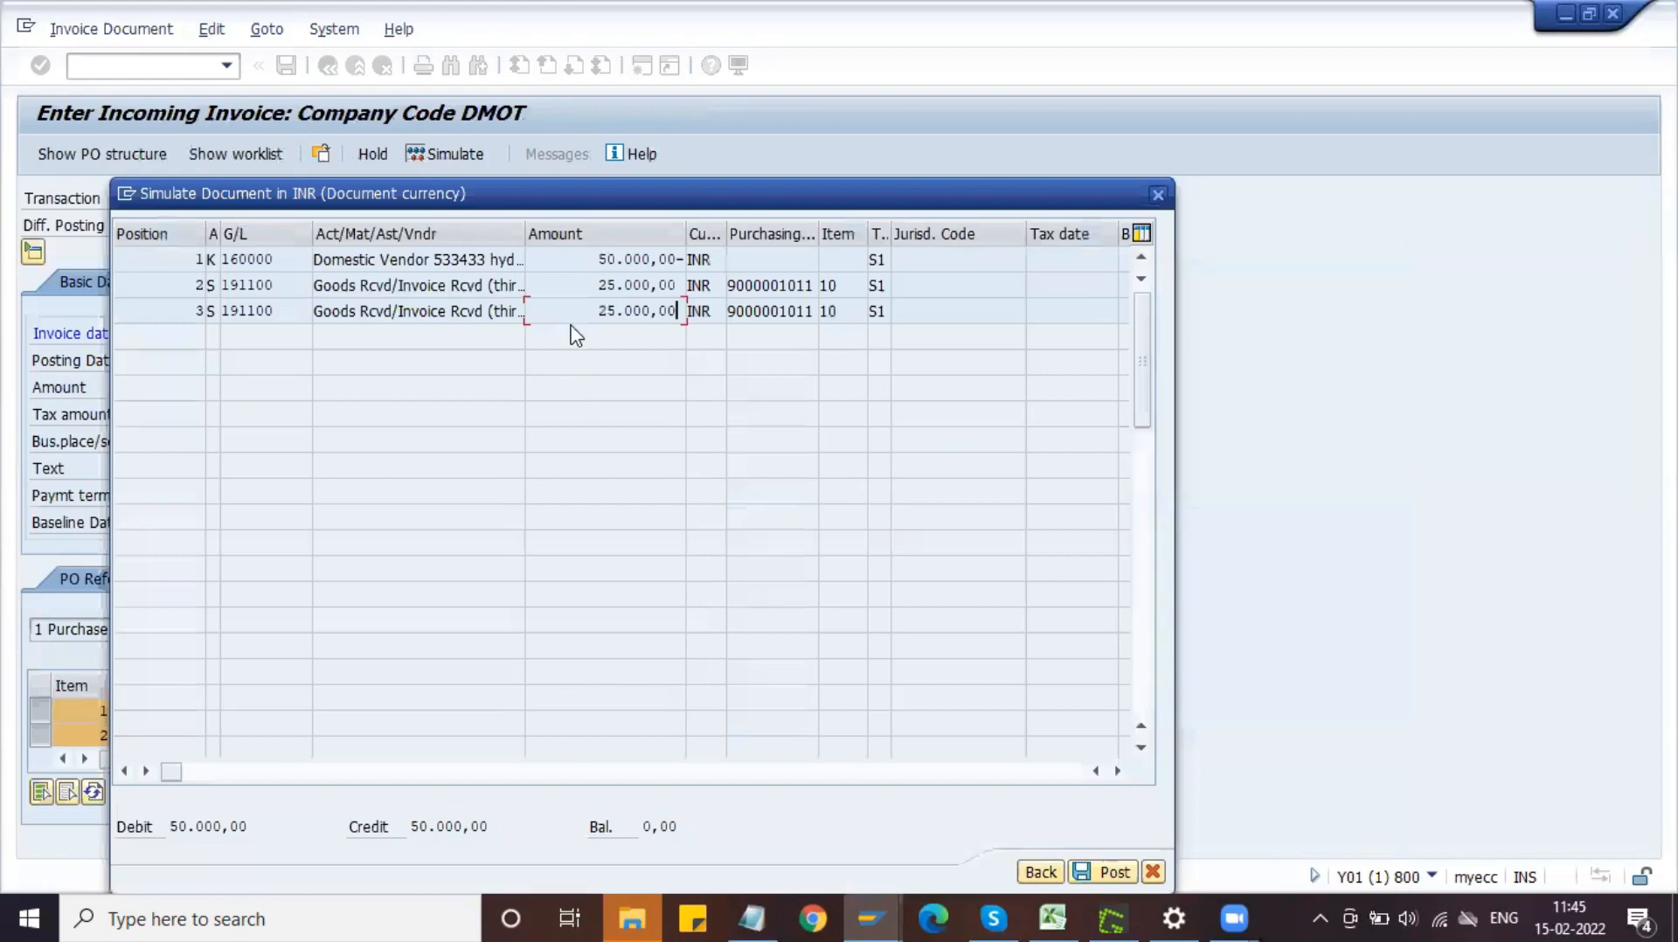
pyautogui.moveTo(575, 287); pyautogui.dragTo(704, 297)
pyautogui.moveTo(592, 310); pyautogui.dragTo(734, 316)
pyautogui.hotkey('alt', 'Tab')
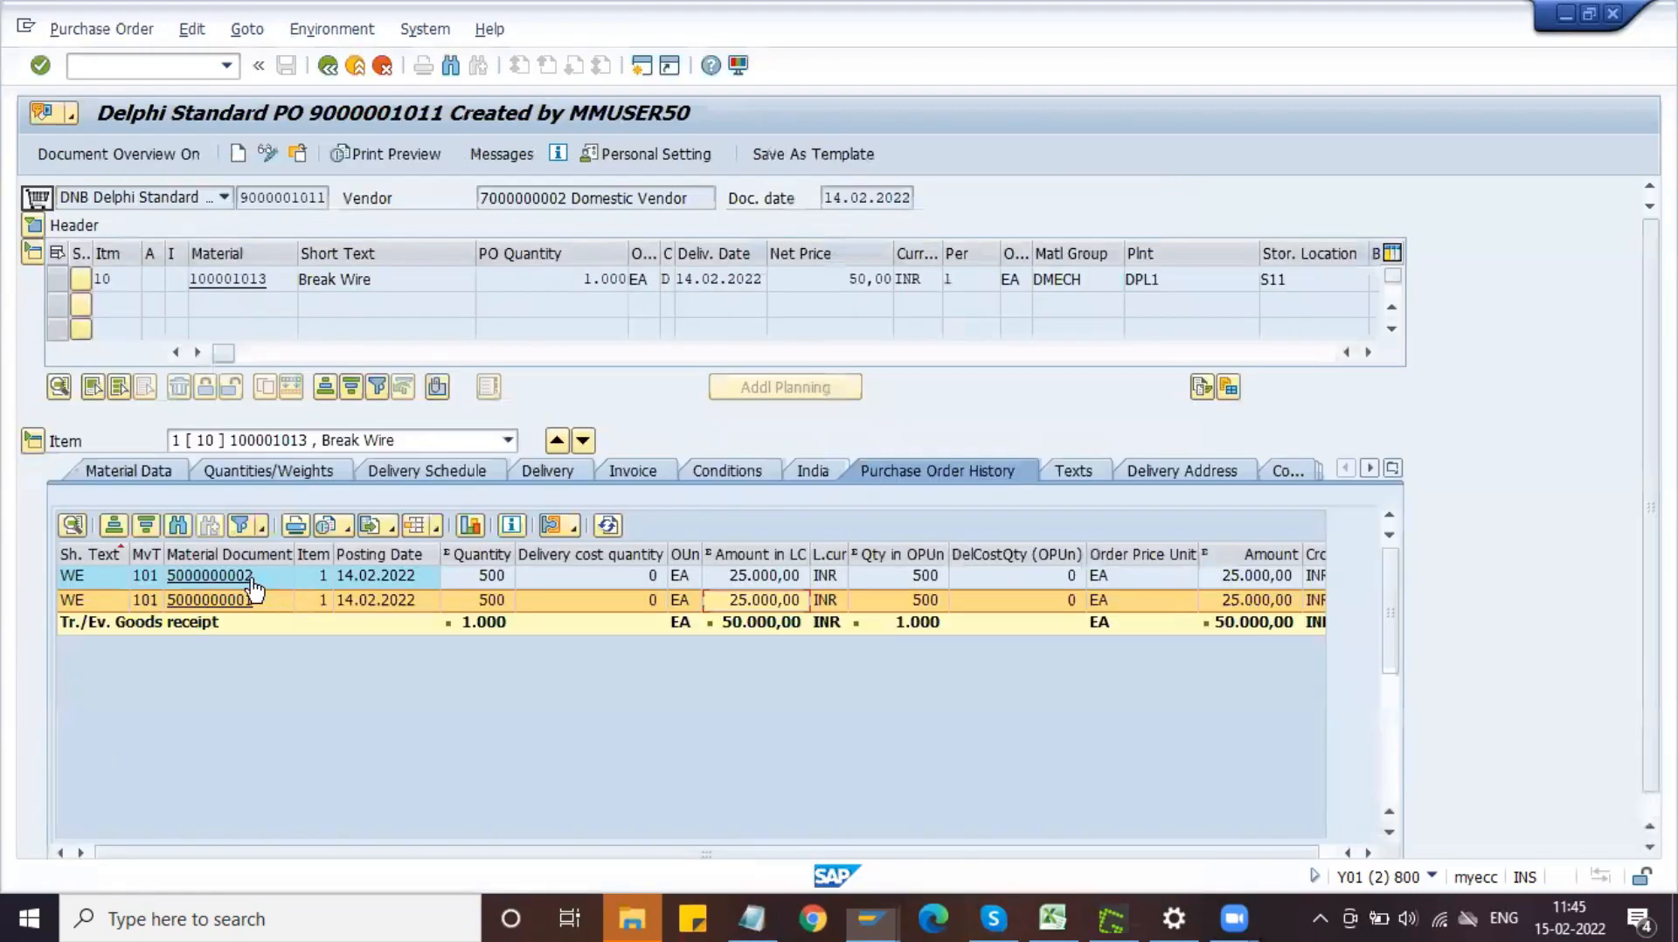
# - Open the accounting document of the first listed goods receipt and examine its inventory and Goods Rcvd/Invoice Rcvd lines
pyautogui.click(251, 579)
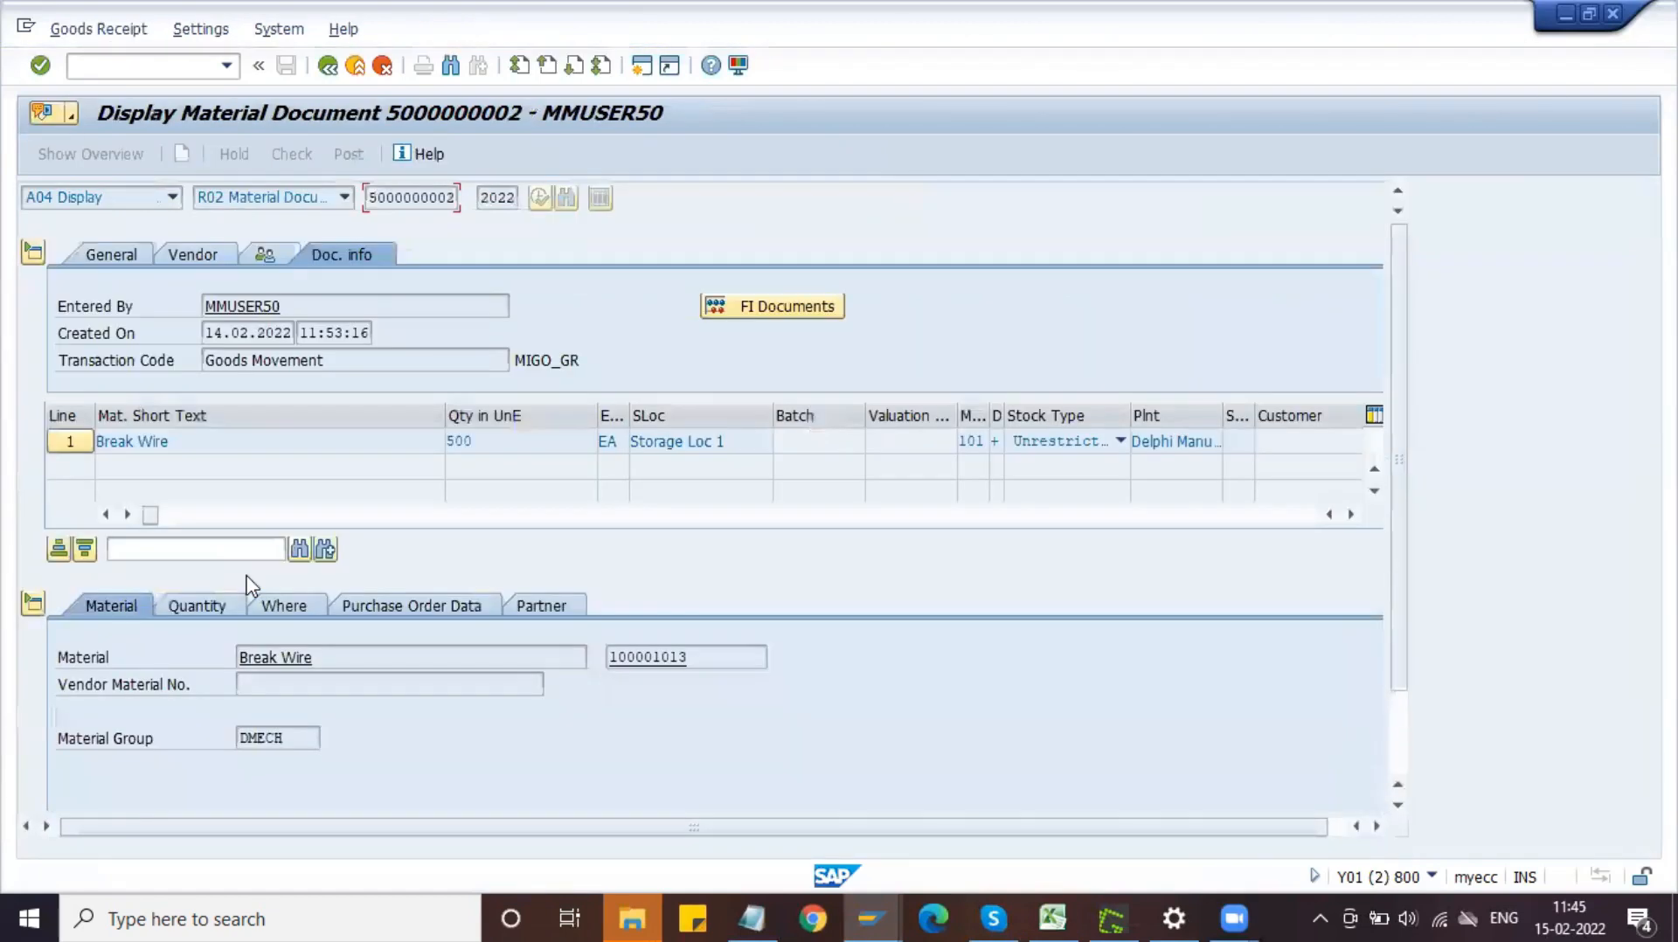
pyautogui.click(718, 306)
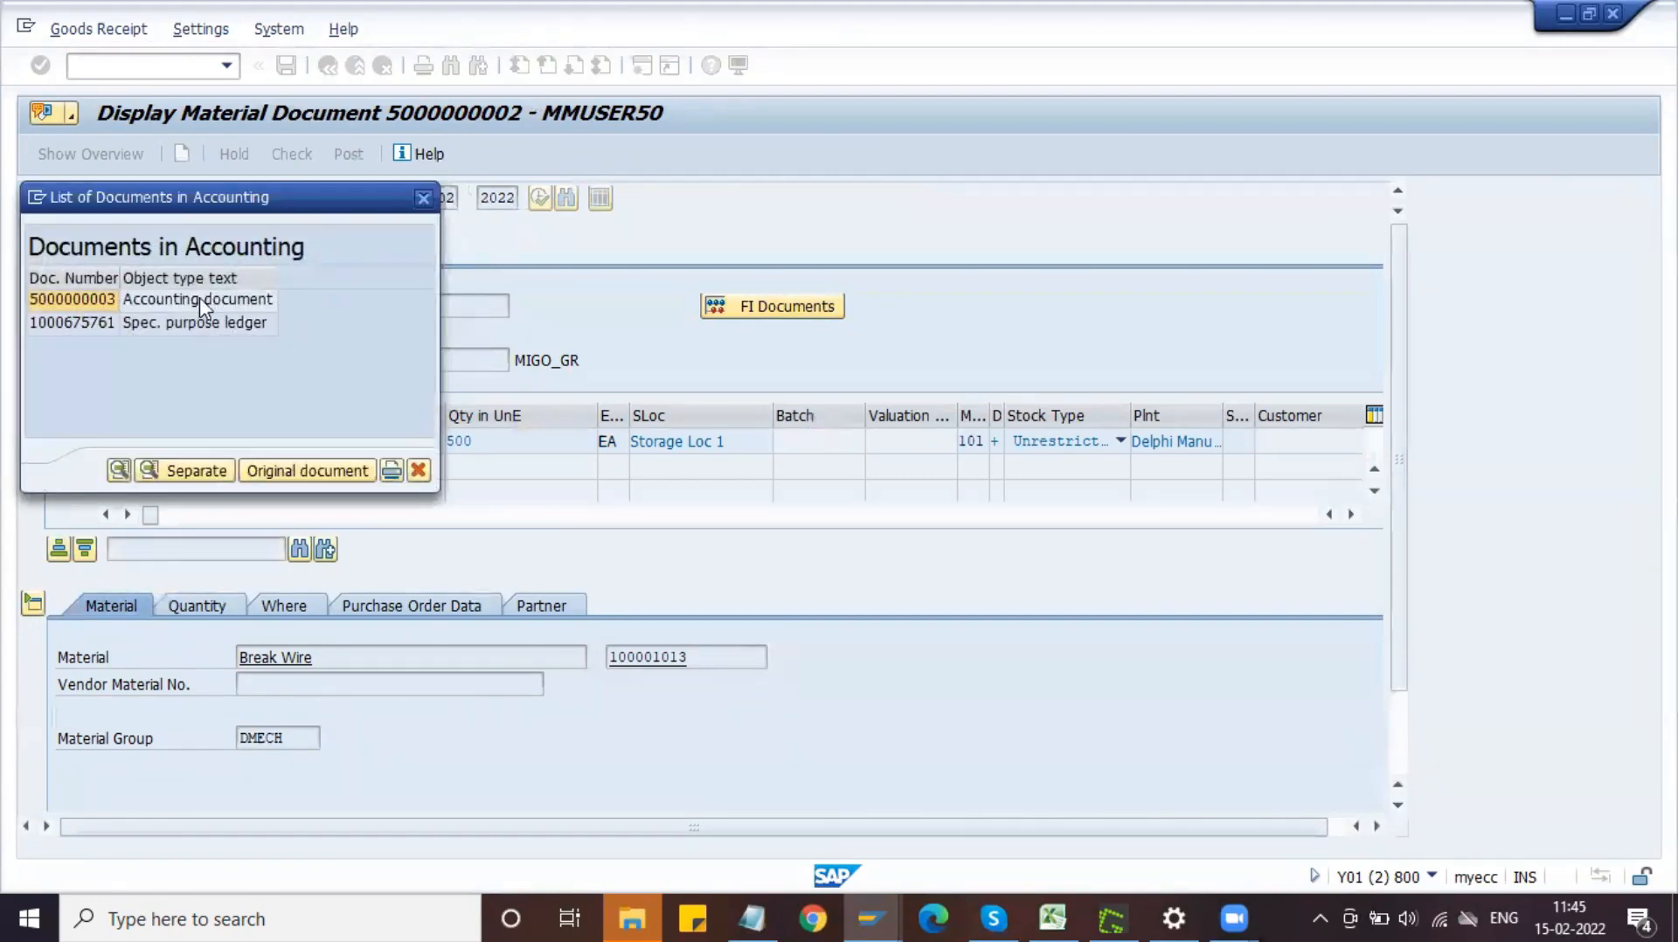
pyautogui.doubleClick(197, 301)
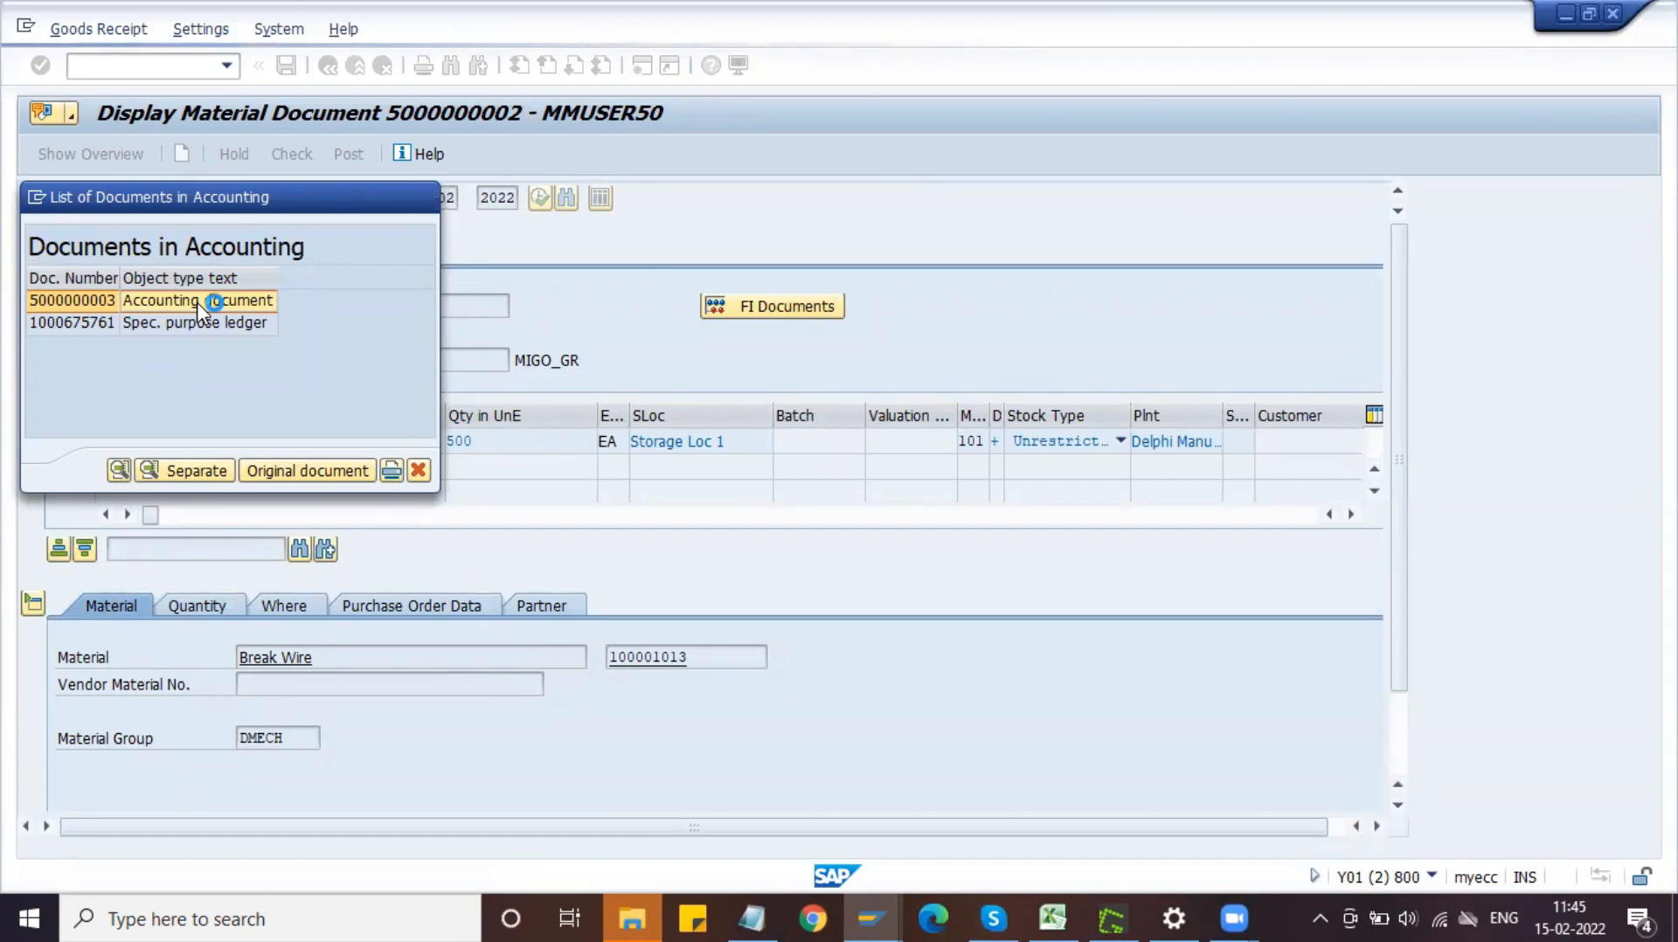
pyautogui.click(334, 418)
pyautogui.click(470, 419)
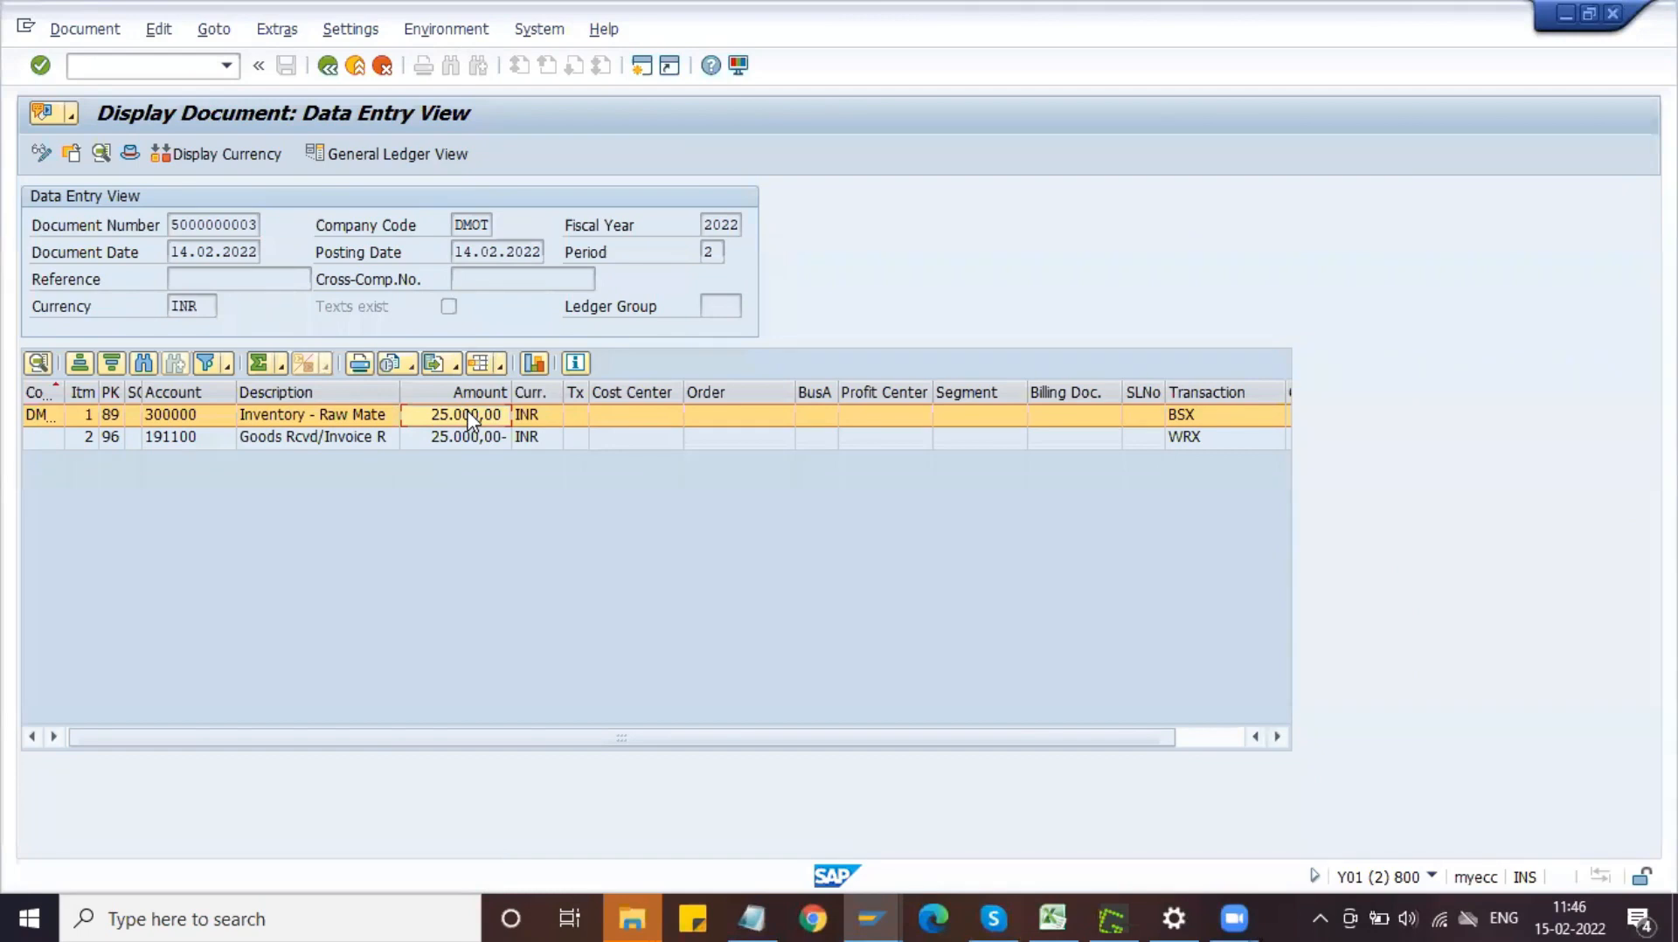
pyautogui.click(382, 441)
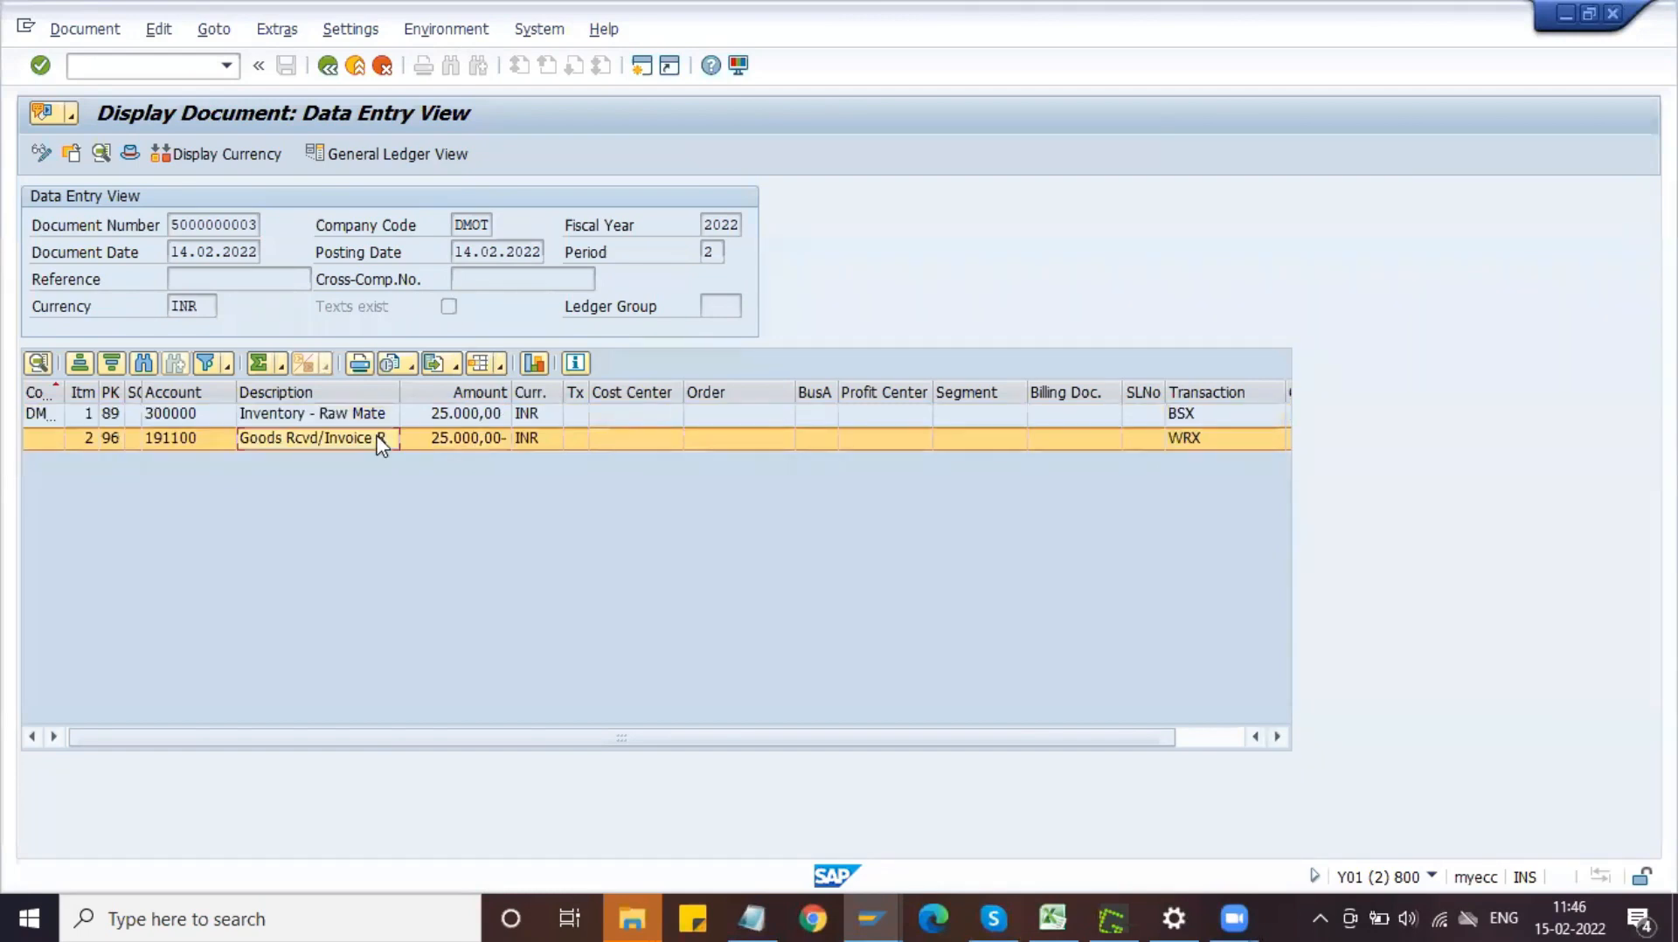
pyautogui.click(472, 441)
pyautogui.click(332, 439)
# - Compare the G/L accounts in the invoice simulation with the goods receipt's accounting document, and leave that document
pyautogui.hotkey('alt', 'Tab')
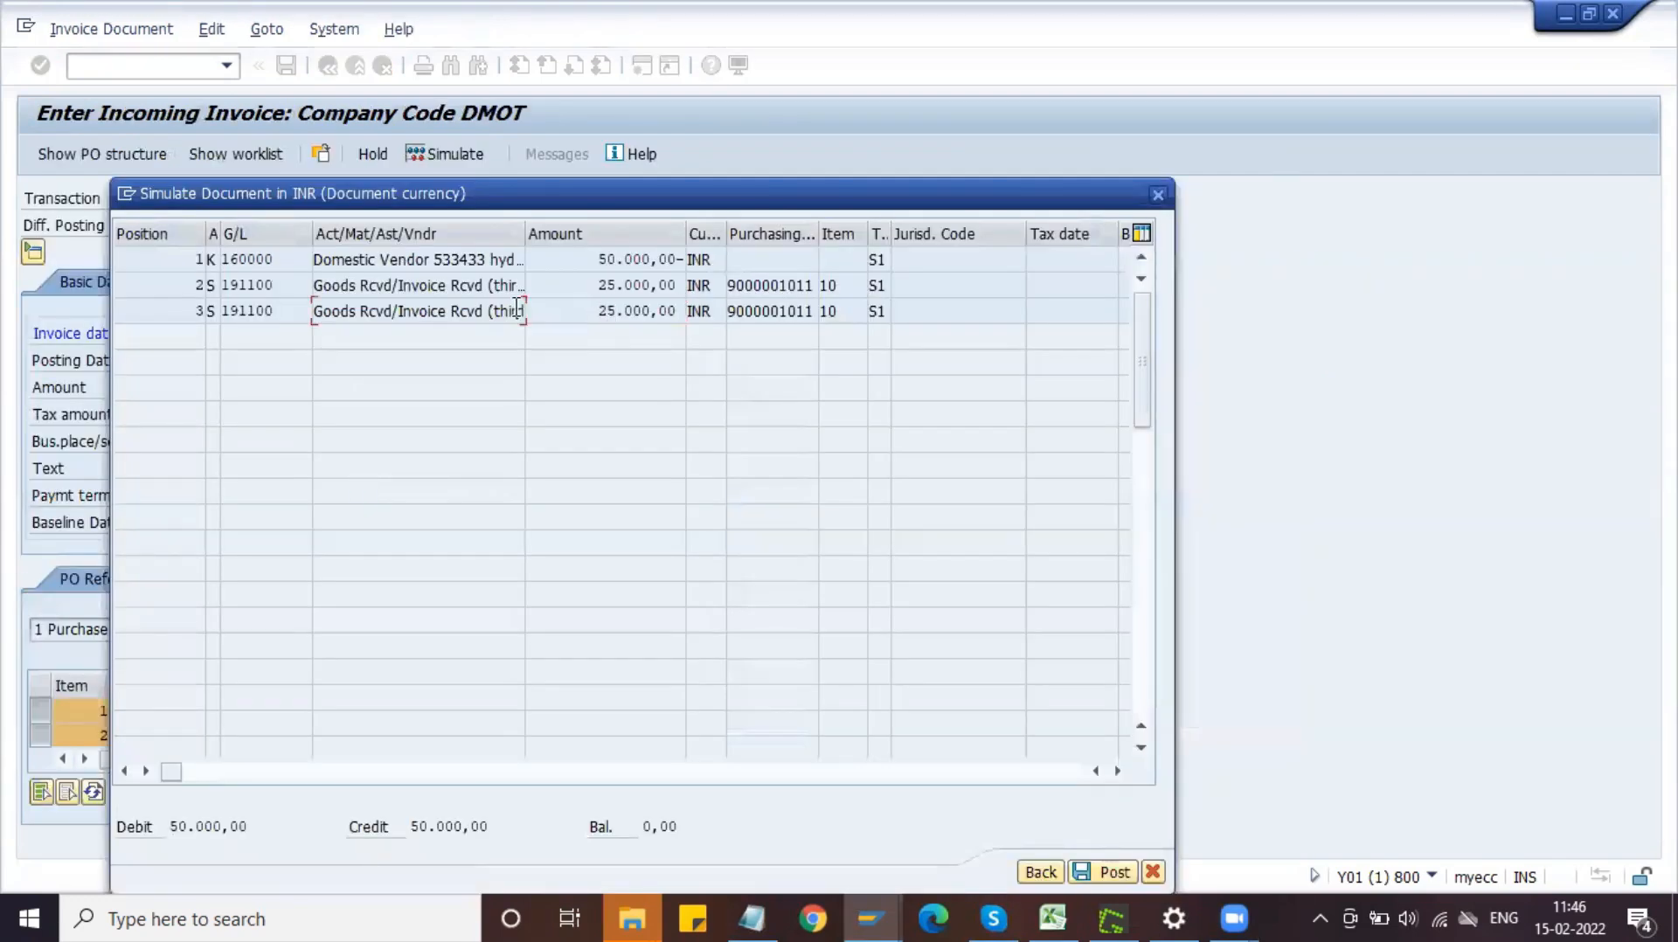
pyautogui.hotkey('alt', 'Tab')
pyautogui.click(208, 450)
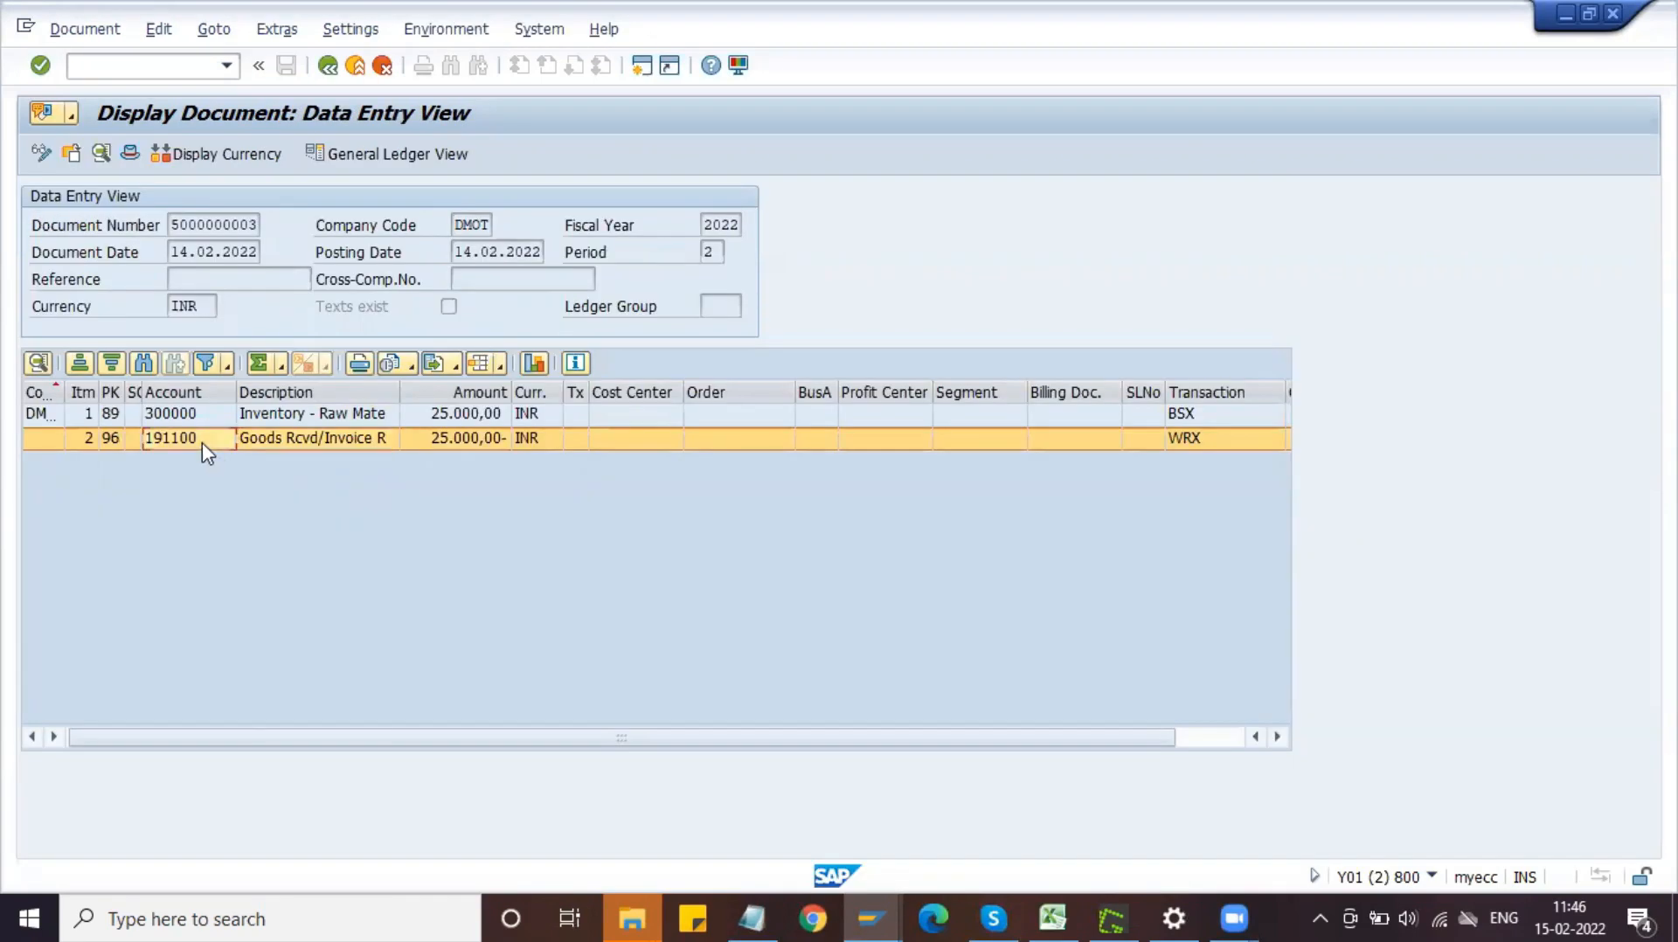
pyautogui.hotkey('alt', 'Tab')
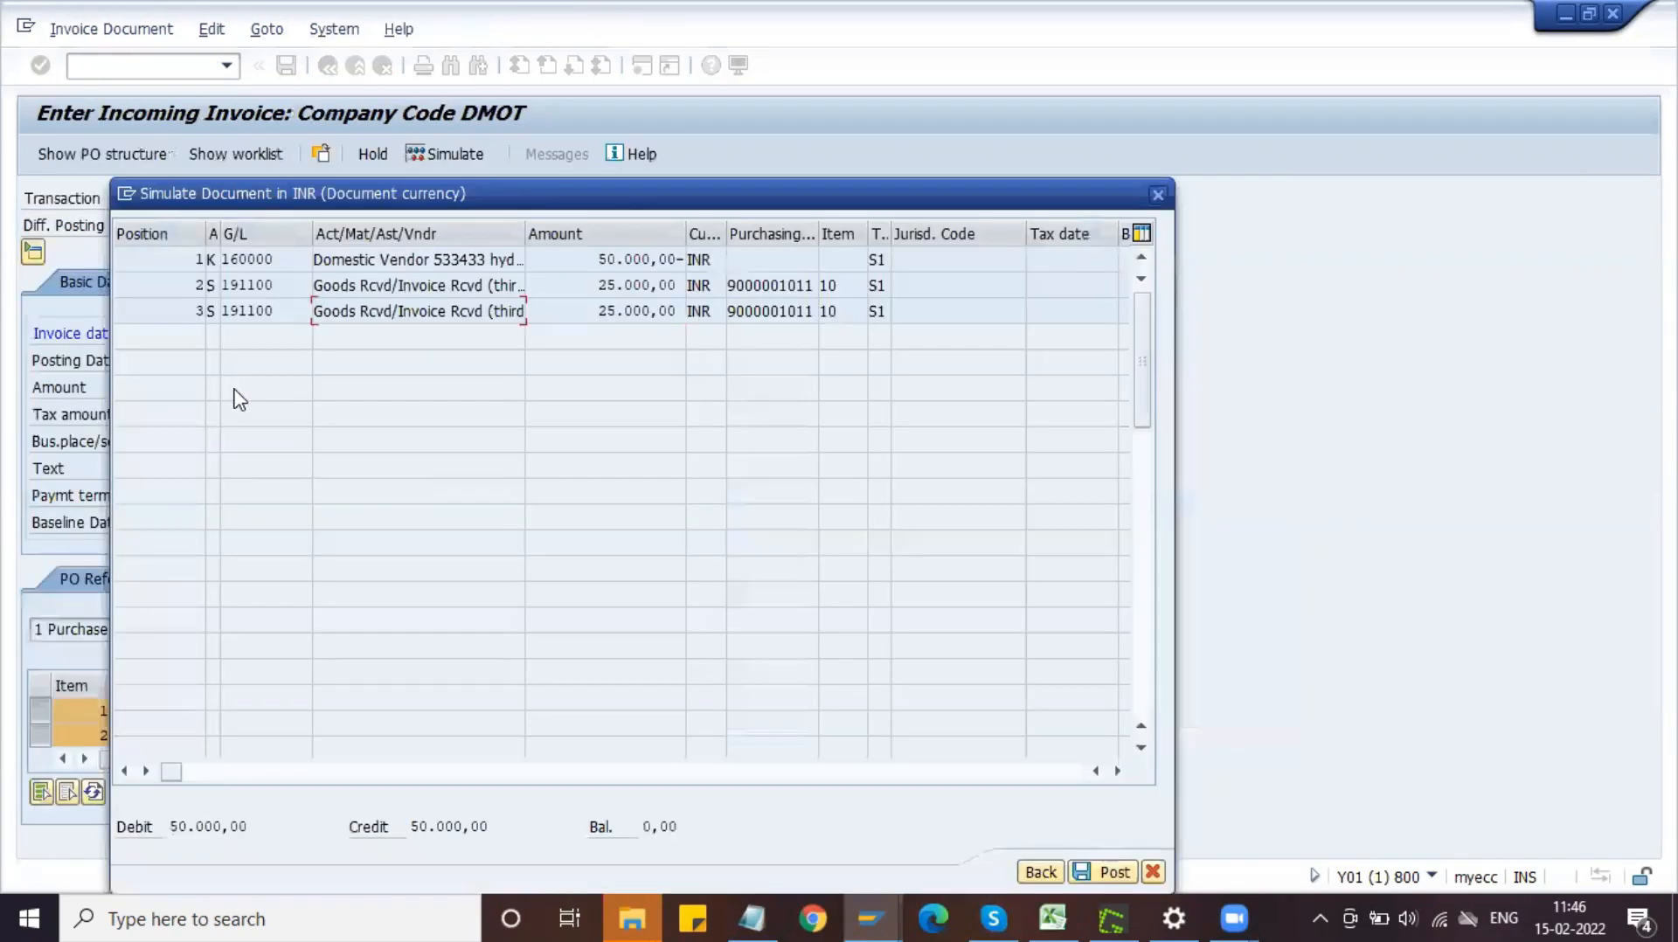
pyautogui.moveTo(277, 311); pyautogui.dragTo(191, 285)
pyautogui.moveTo(290, 259); pyautogui.dragTo(203, 256)
pyautogui.click(218, 260)
pyautogui.hotkey('alt', 'Tab')
pyautogui.click(329, 68)
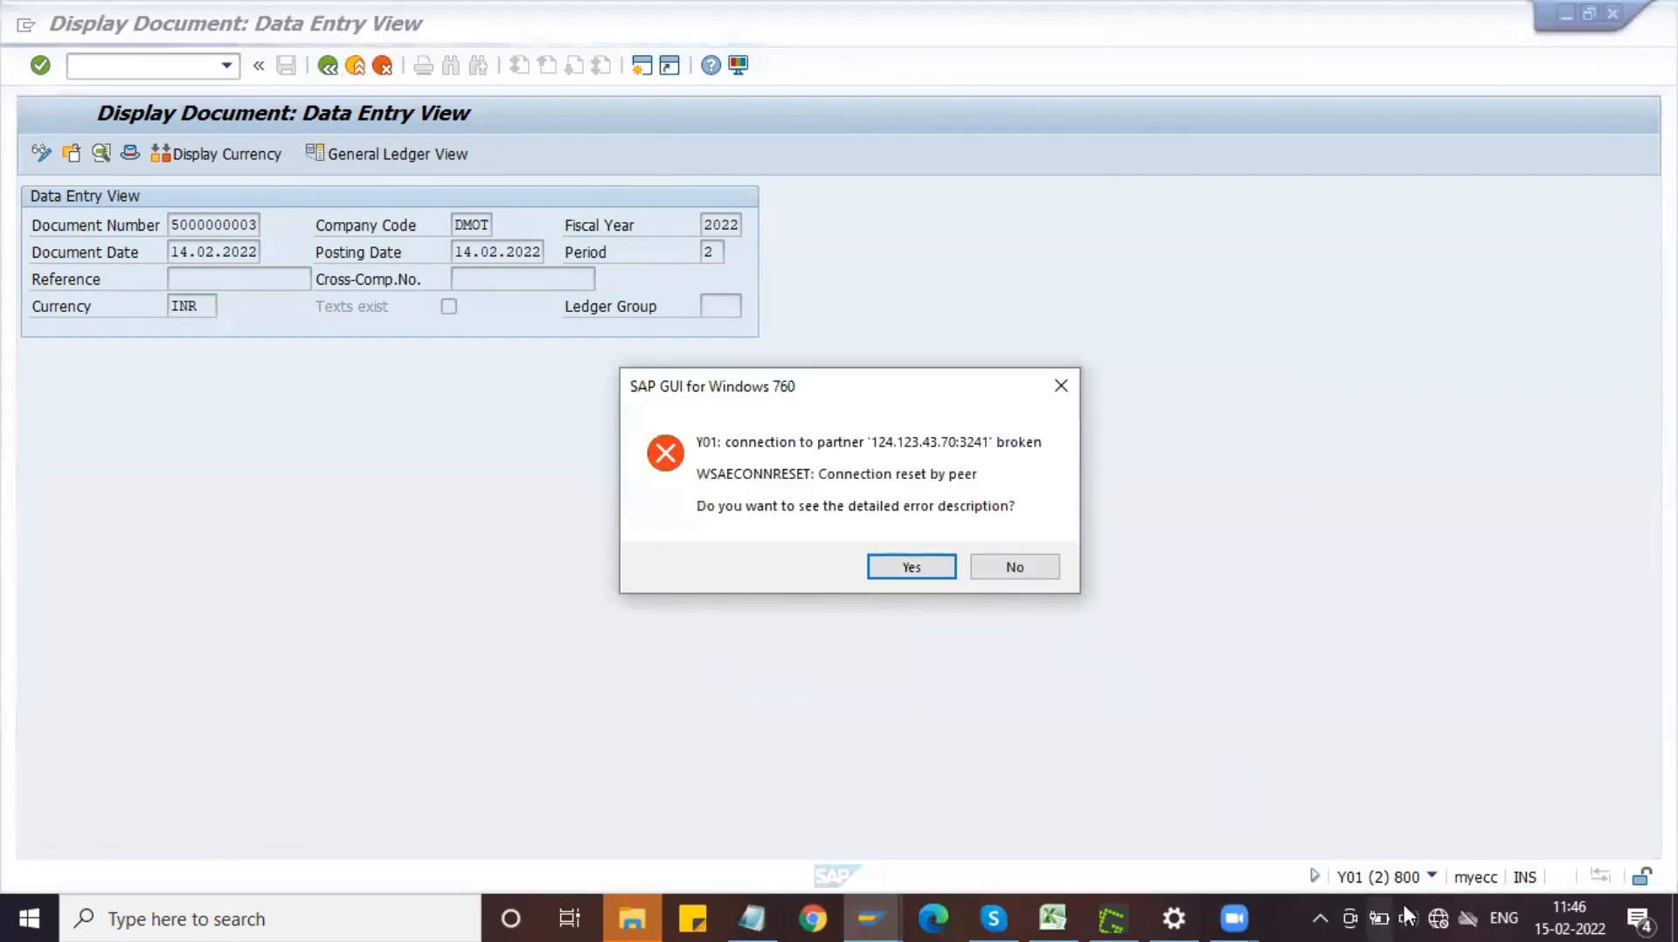
# - Dismiss the broken-connection error without its details and check the status of the Wi-Fi network named Device
pyautogui.click(1441, 910)
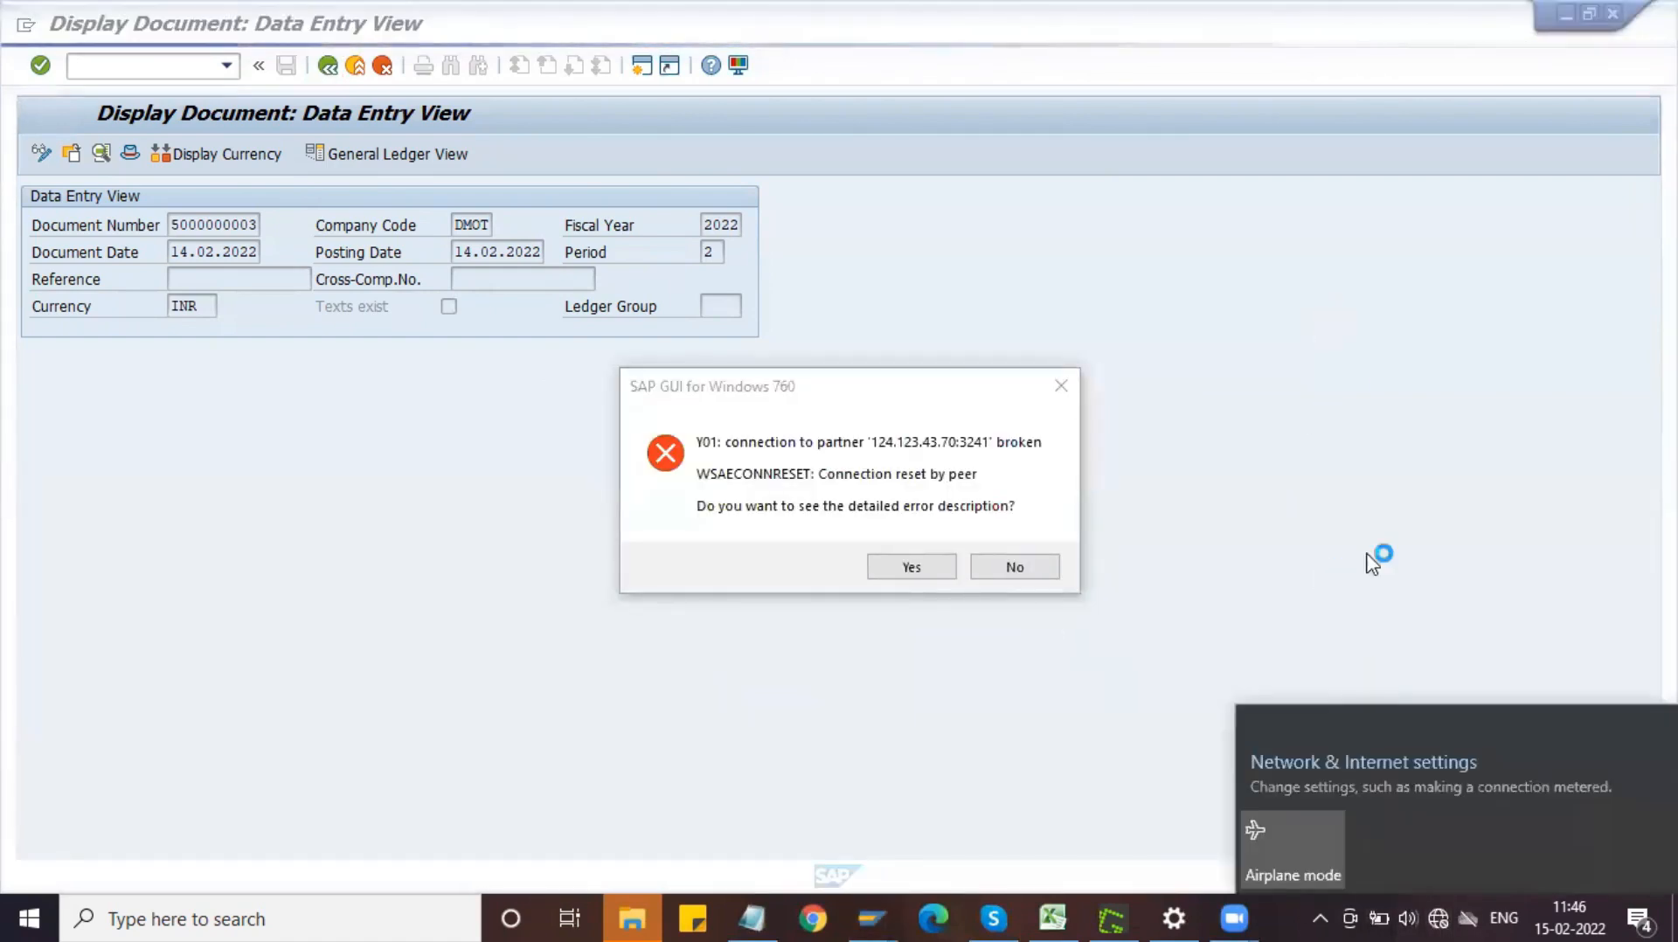
pyautogui.click(1442, 913)
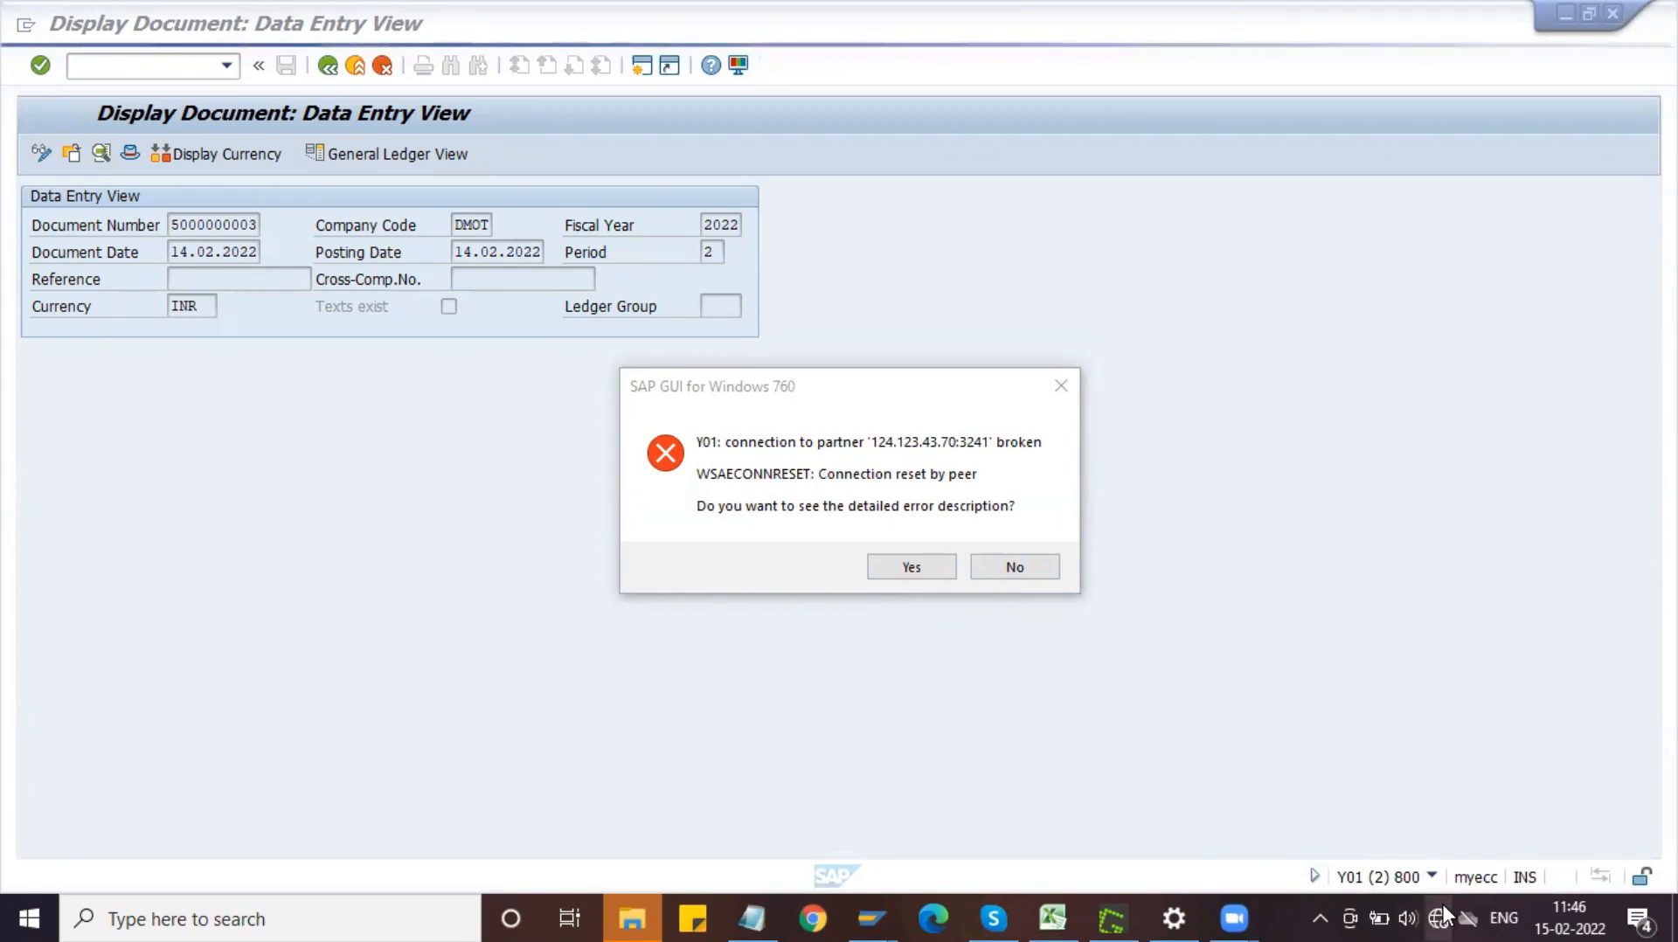
pyautogui.click(1442, 913)
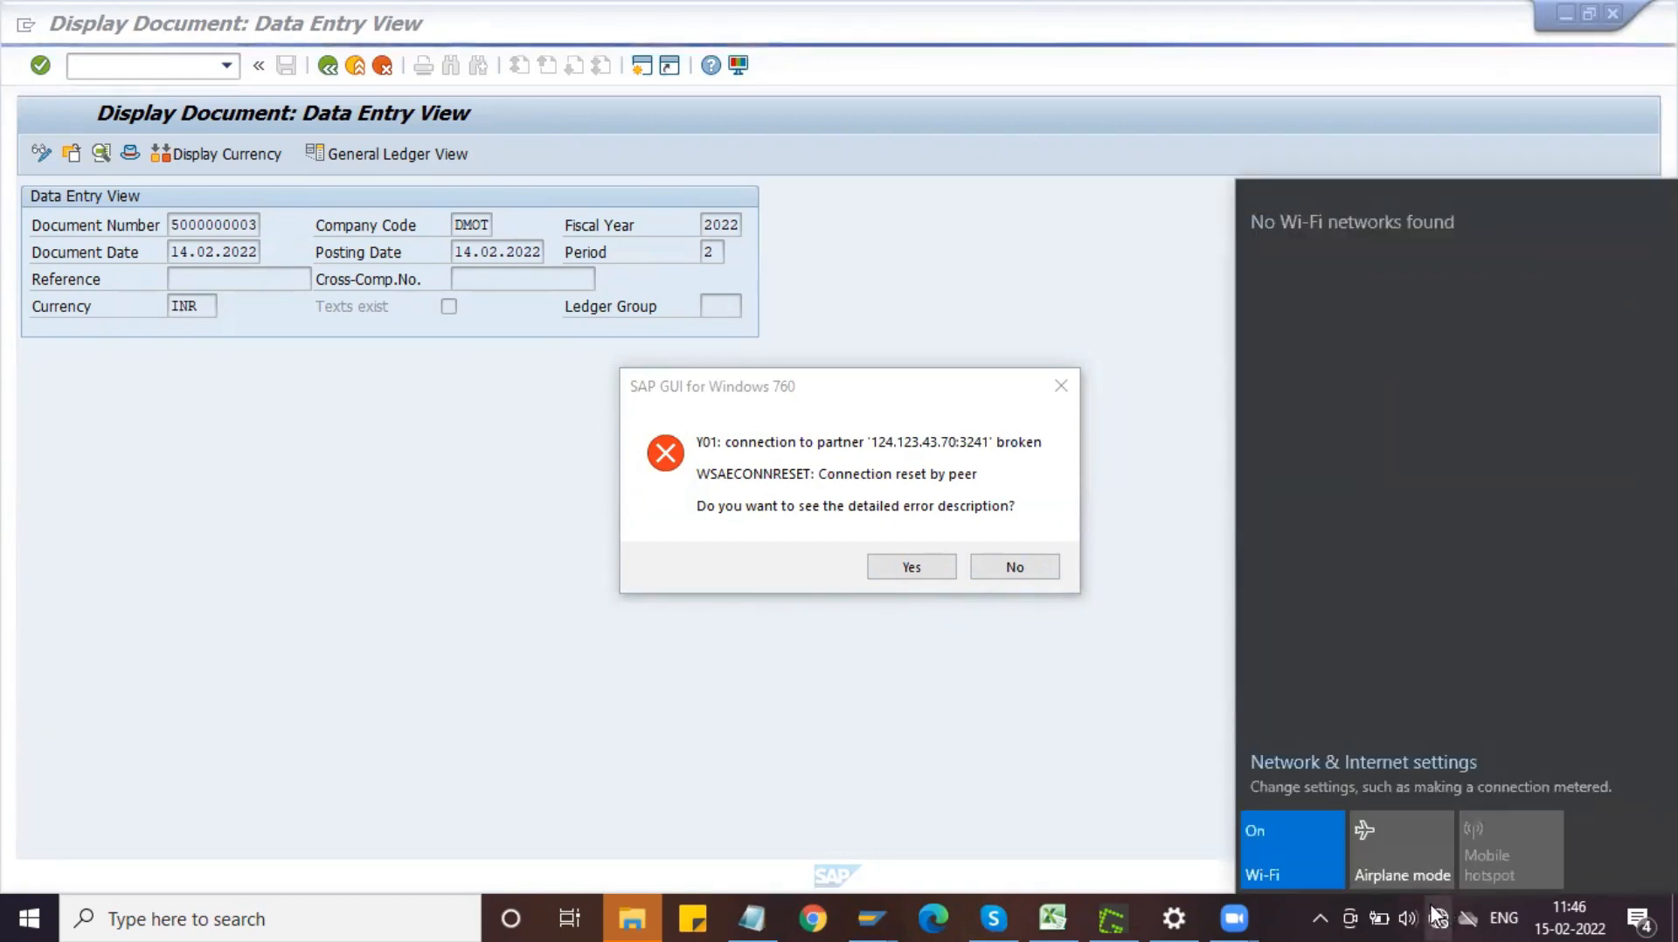
pyautogui.click(1042, 568)
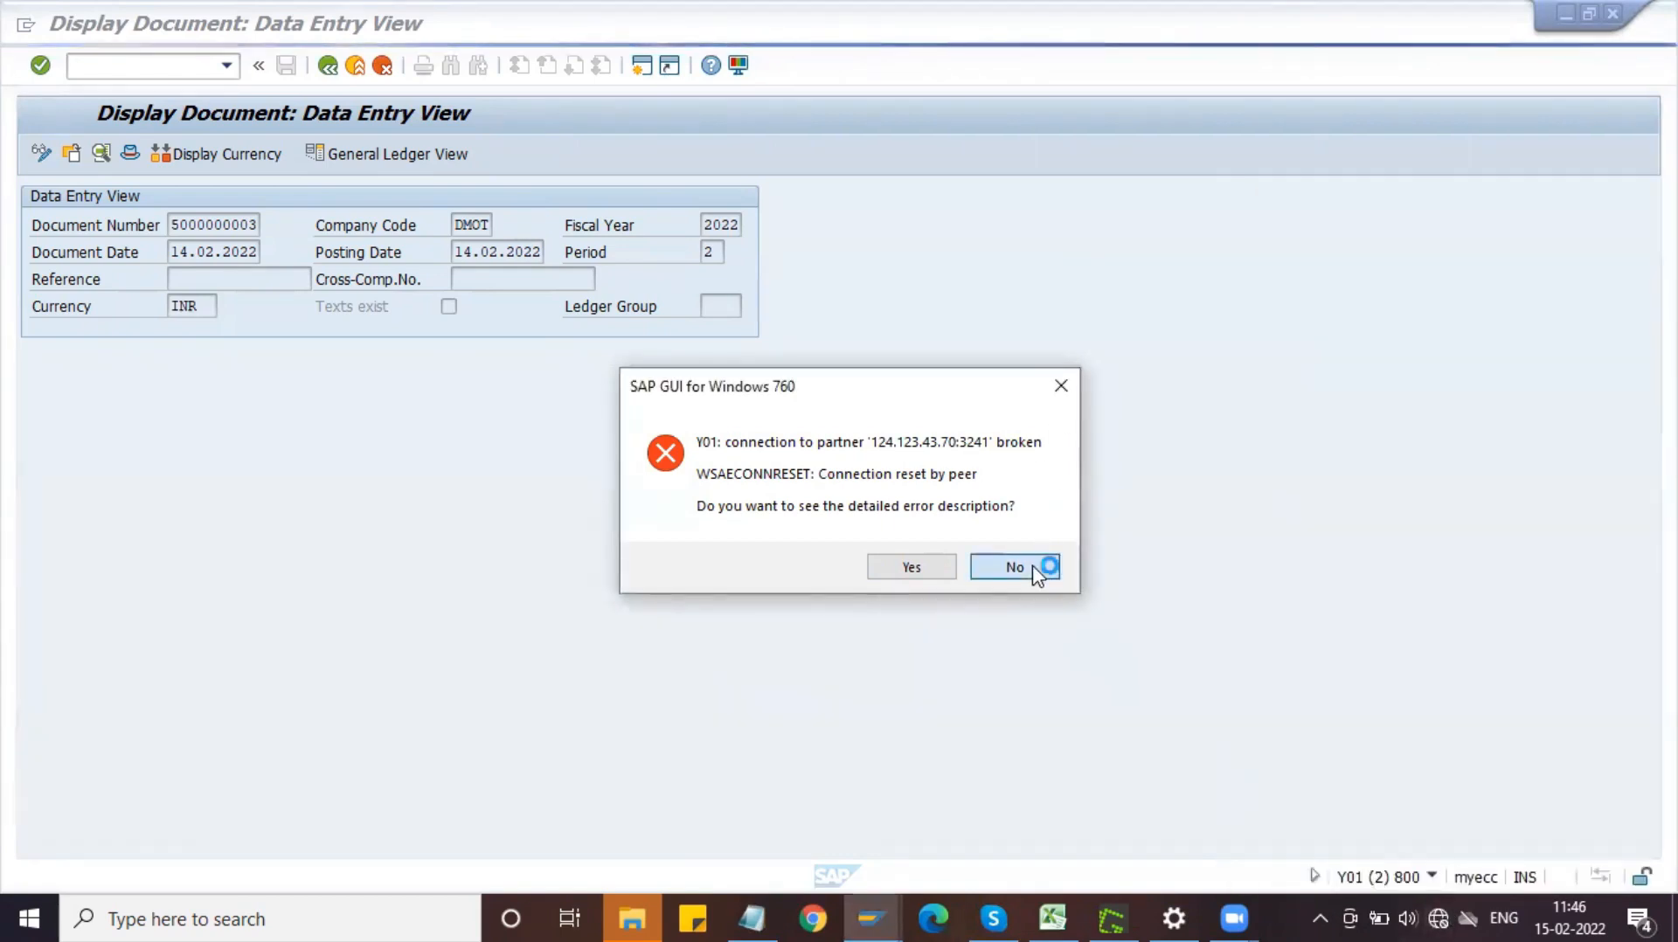
pyautogui.click(1036, 569)
pyautogui.click(1440, 916)
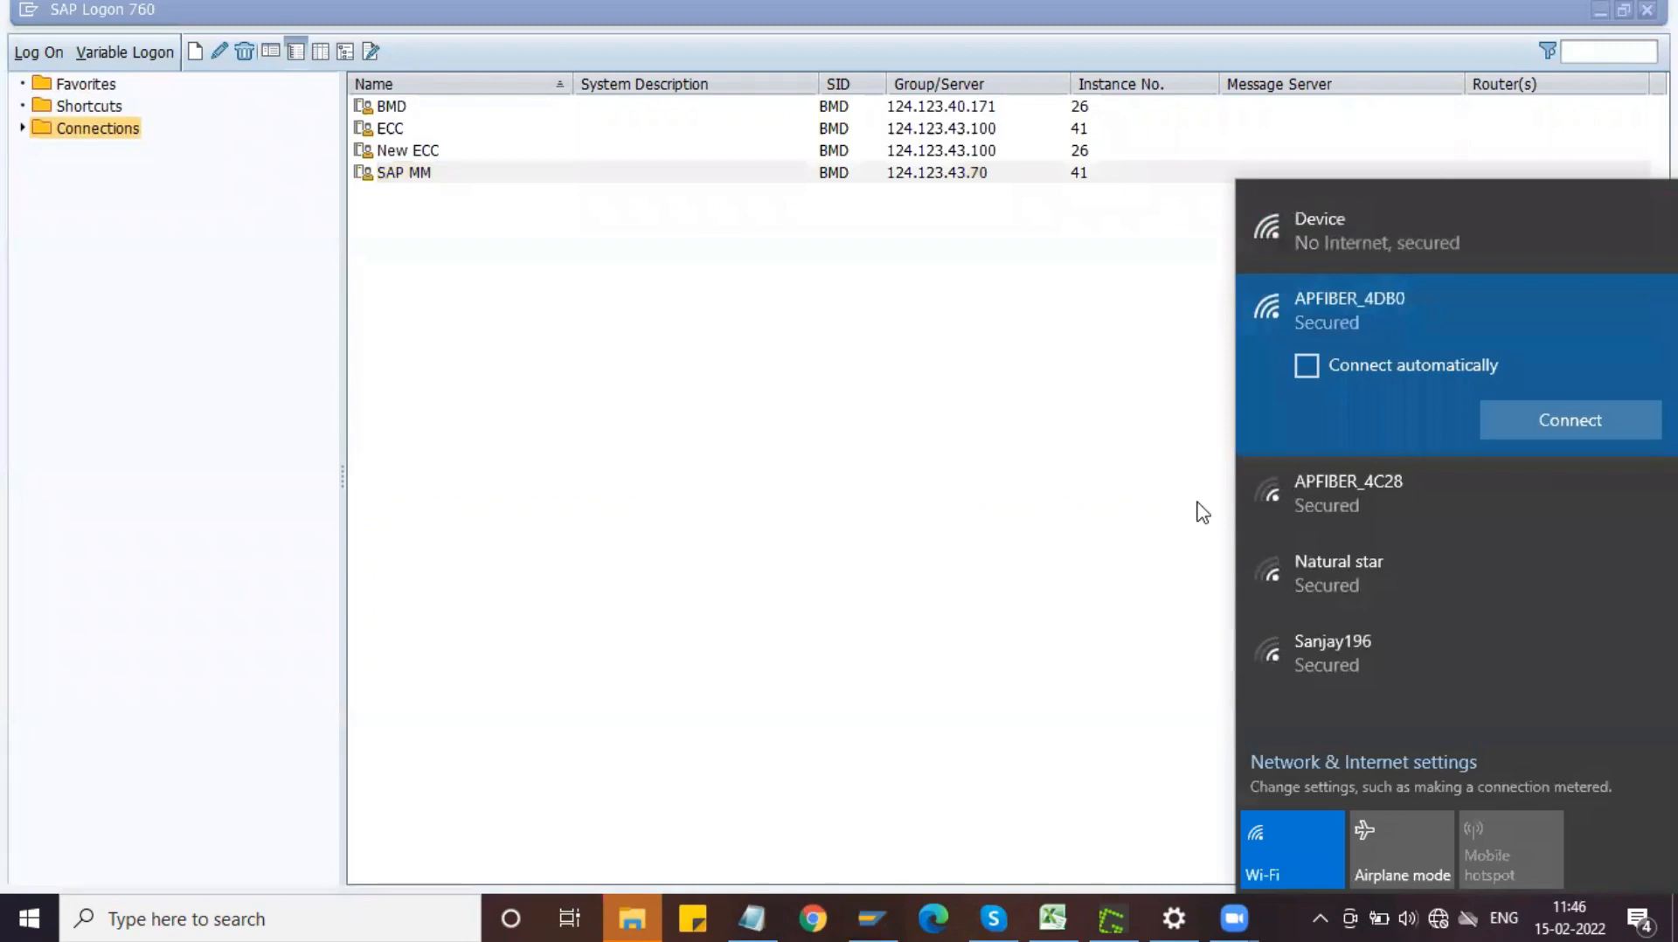
pyautogui.click(1338, 226)
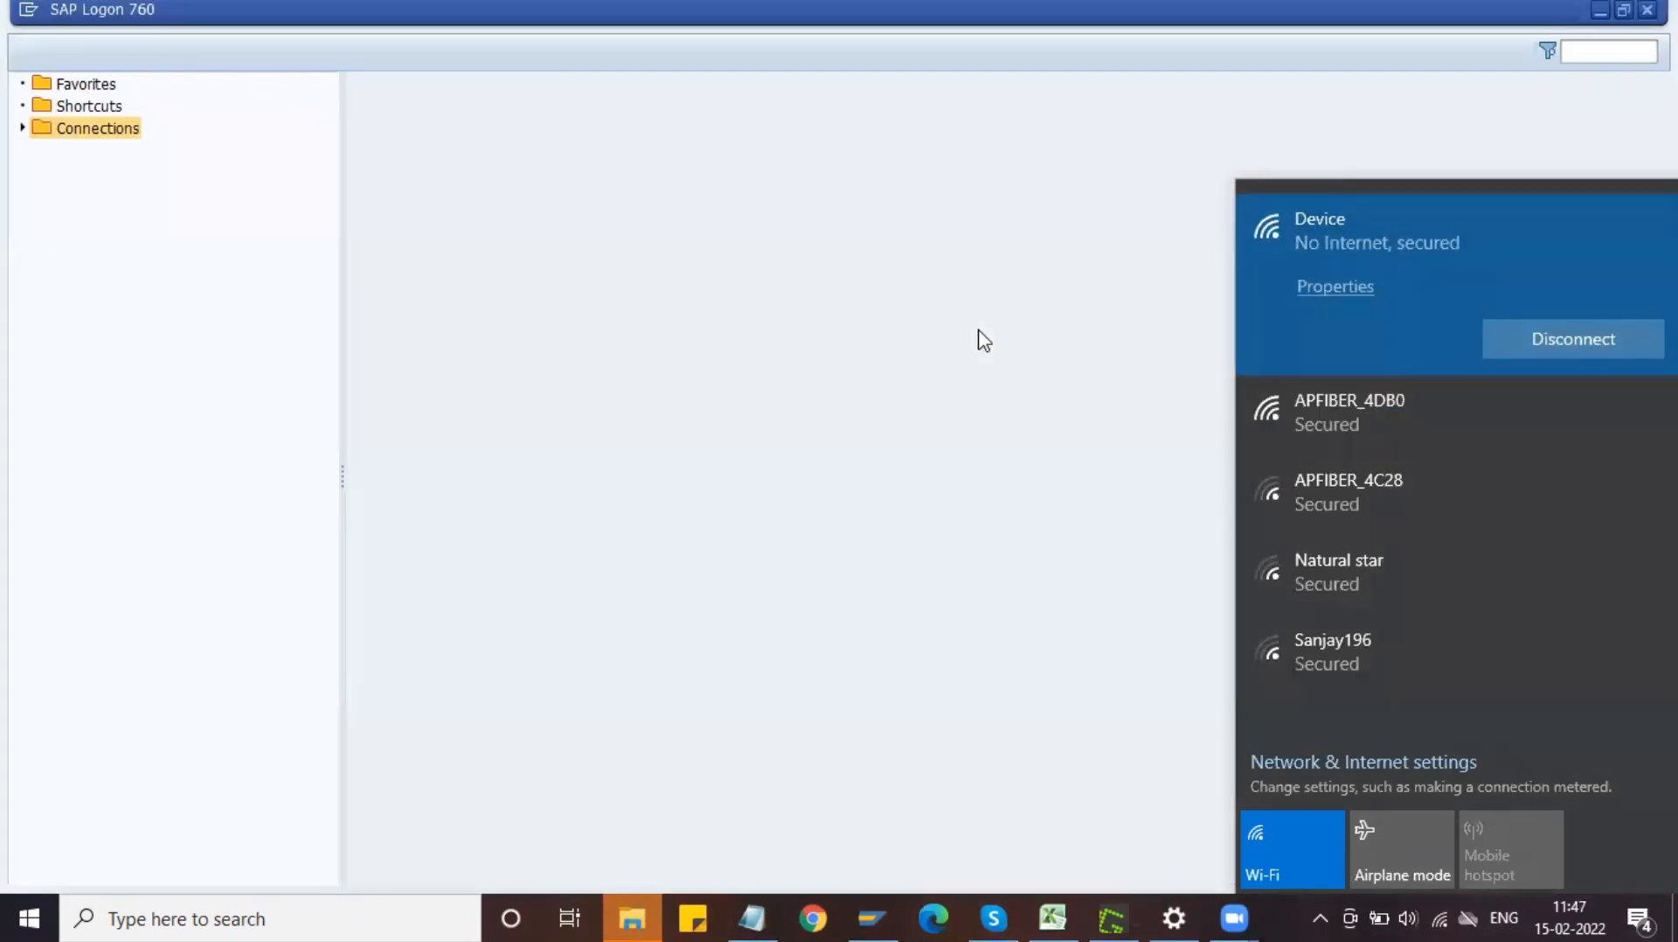
# - Reopen the SAP MM connection from the list of logon connections
pyautogui.click(978, 338)
pyautogui.click(830, 178)
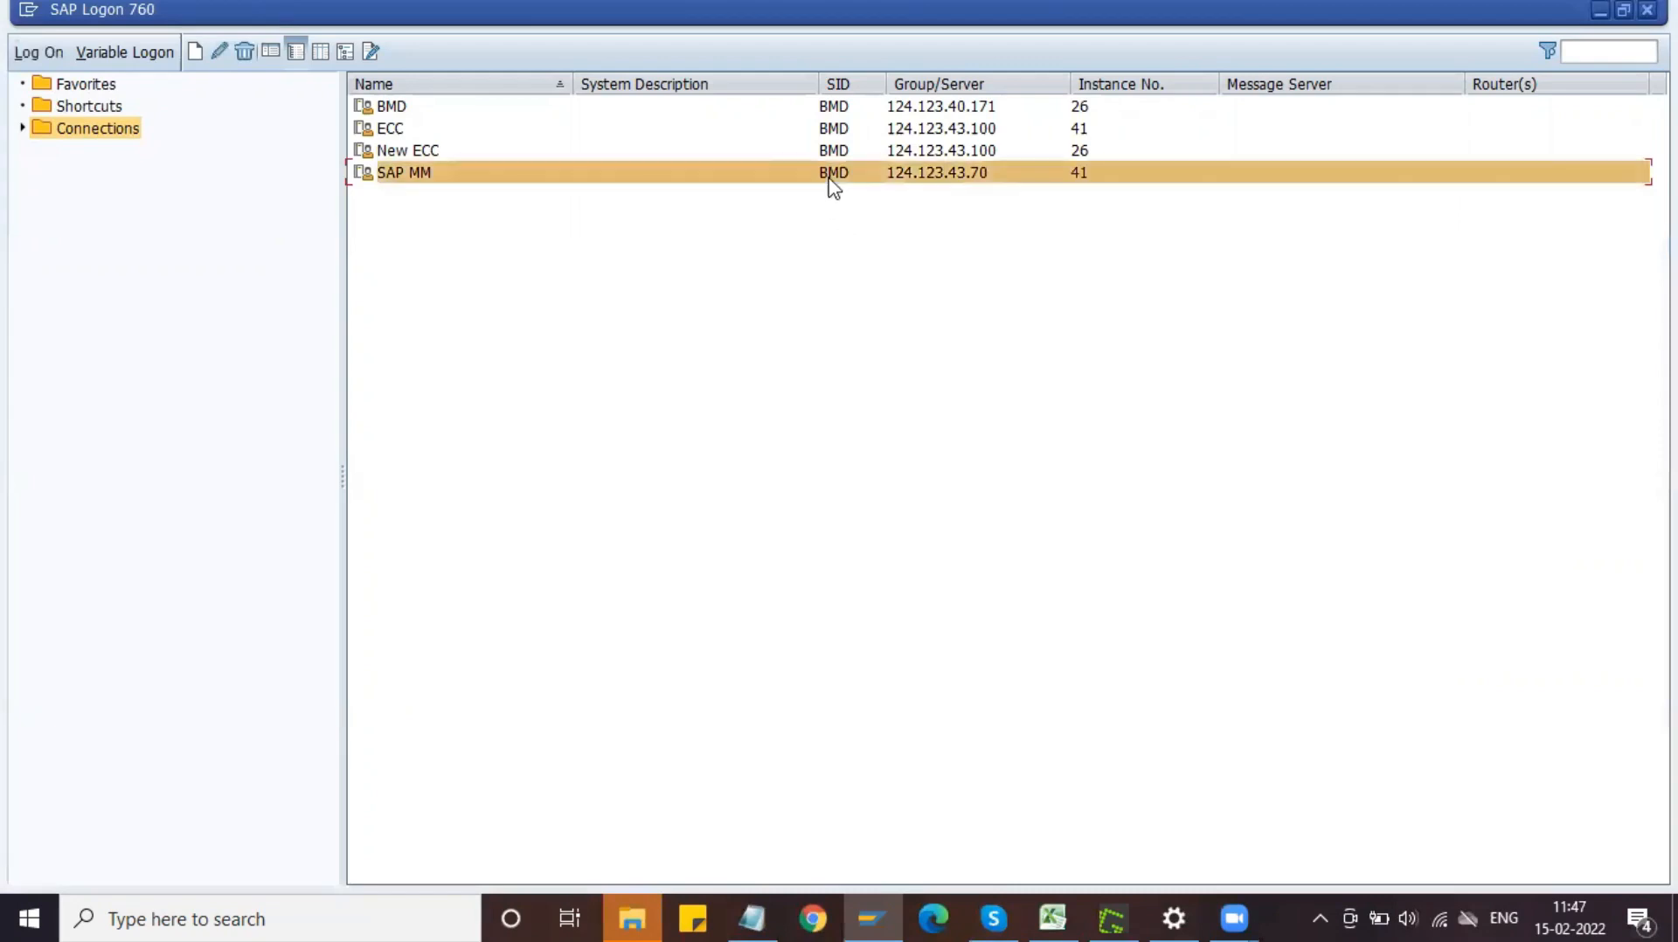
pyautogui.click(1439, 917)
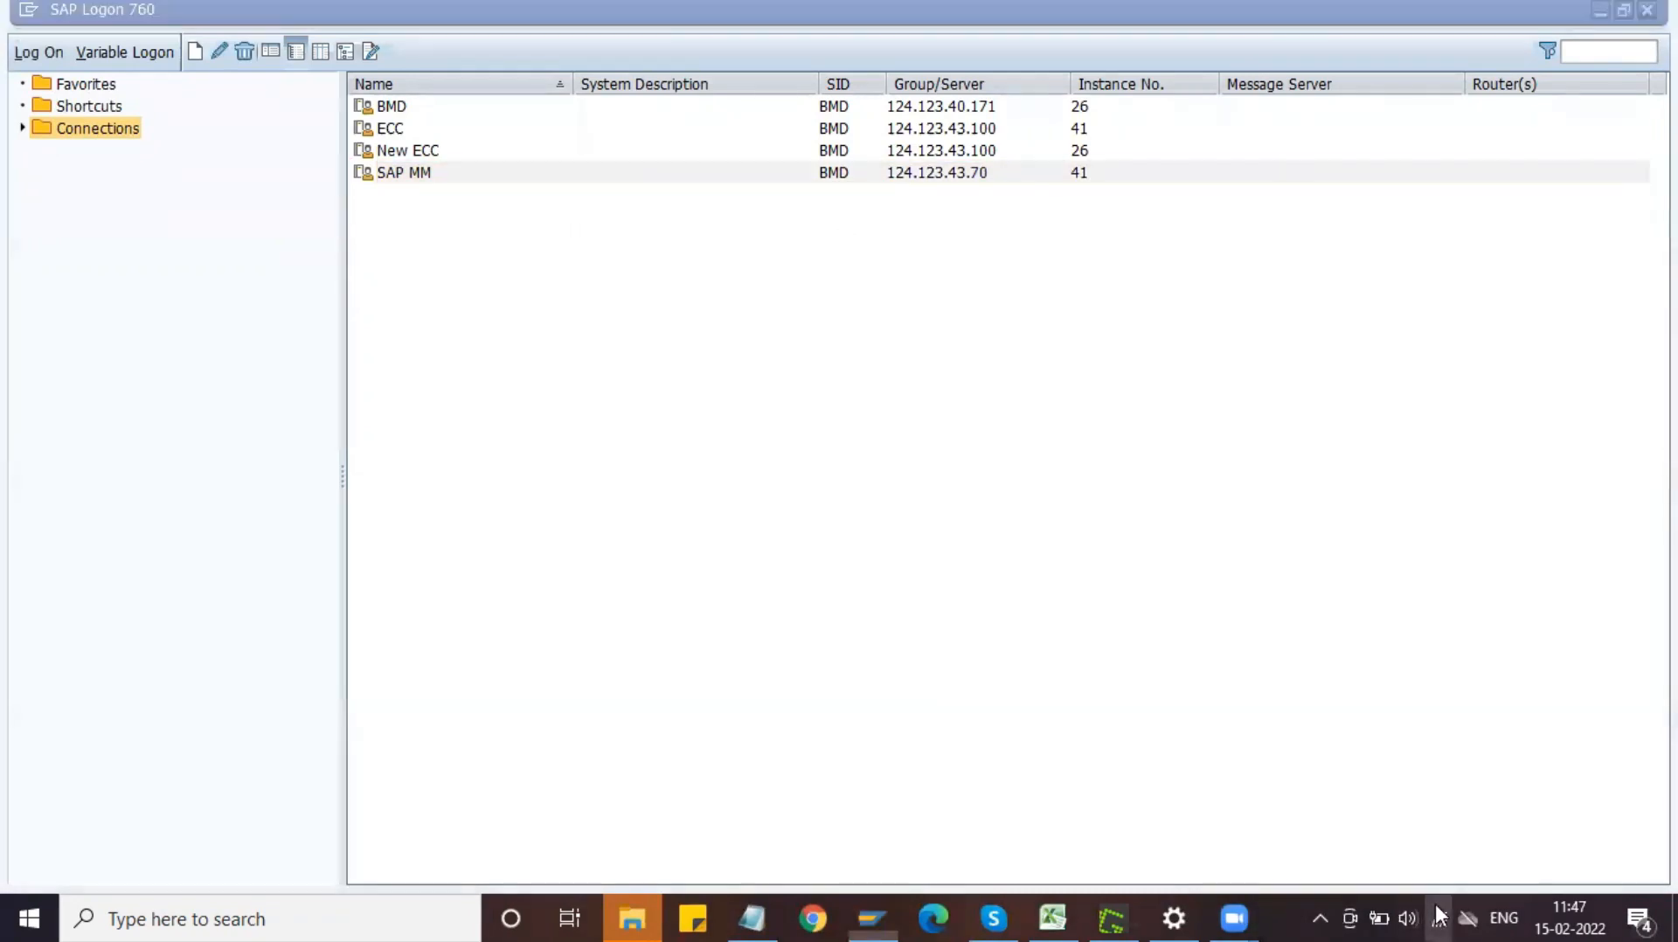
pyautogui.click(857, 378)
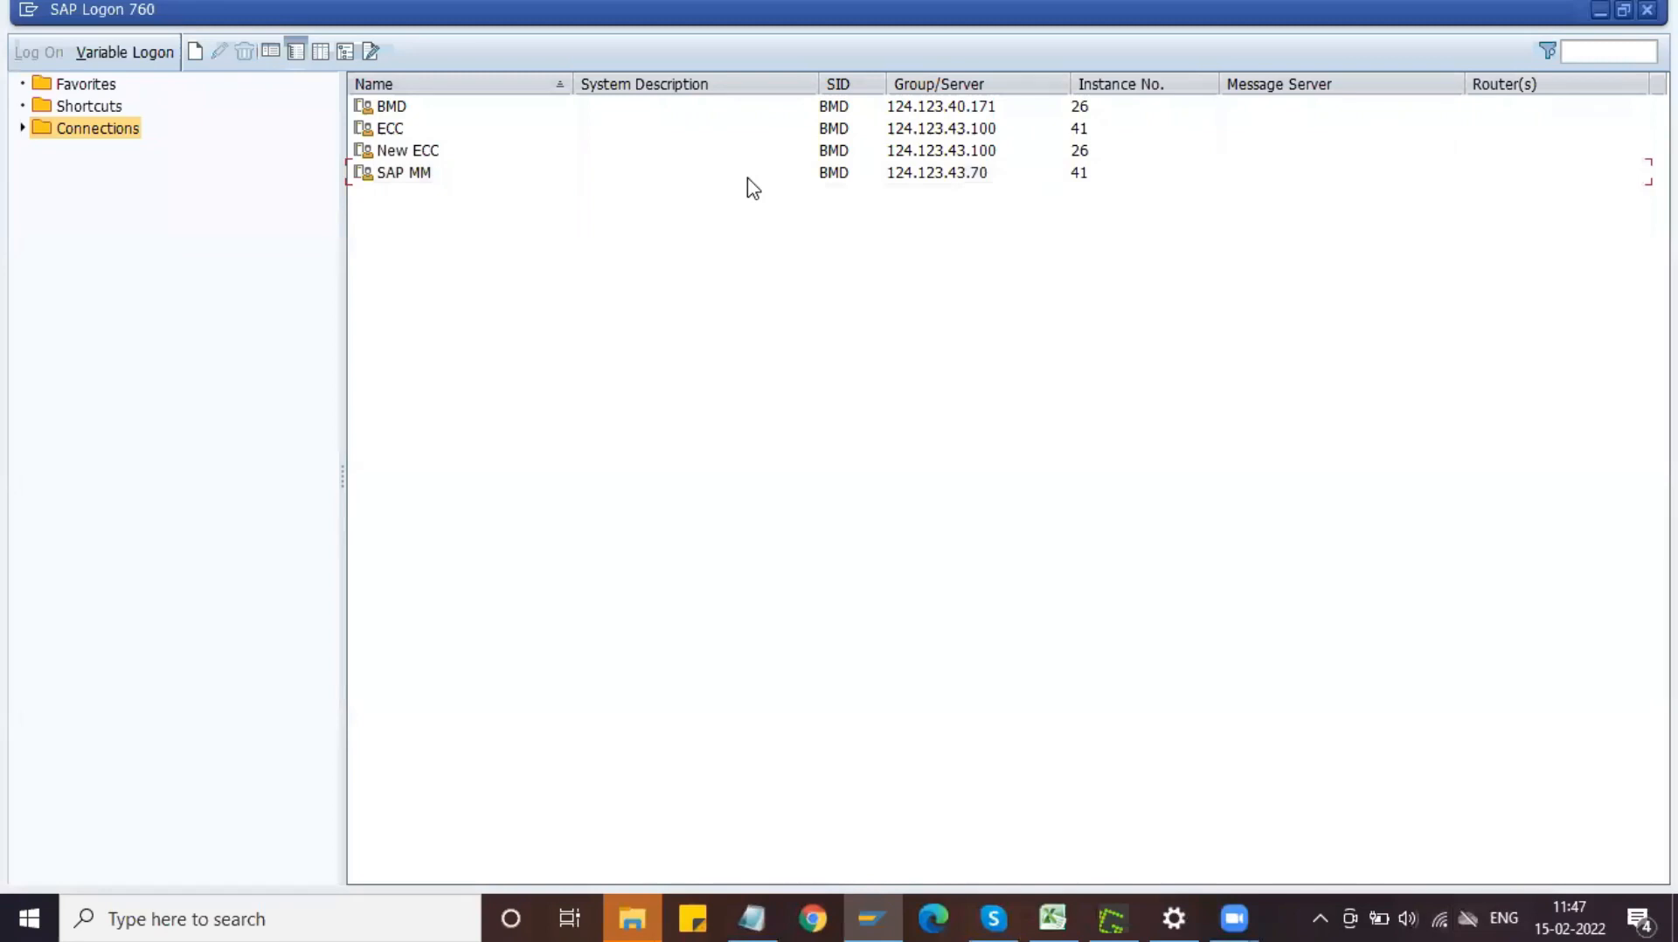
pyautogui.doubleClick(747, 173)
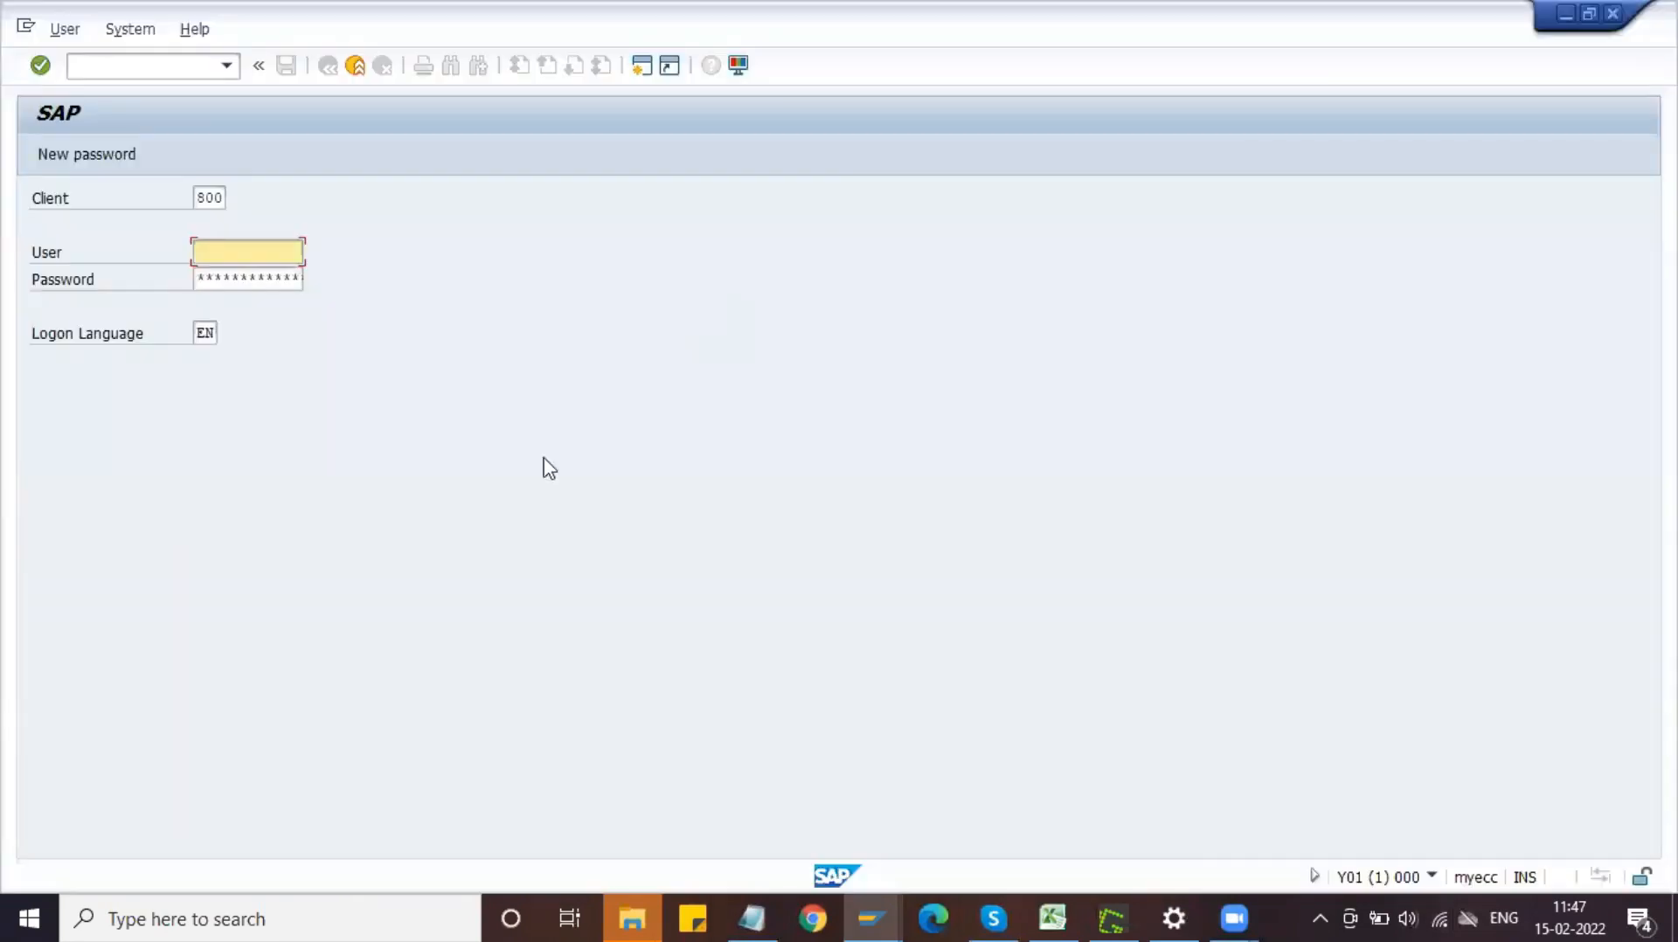
# - Log on to client 800 by entering the user name and the account password
pyautogui.press('space')
pyautogui.press('Tab')
pyautogui.write('*')
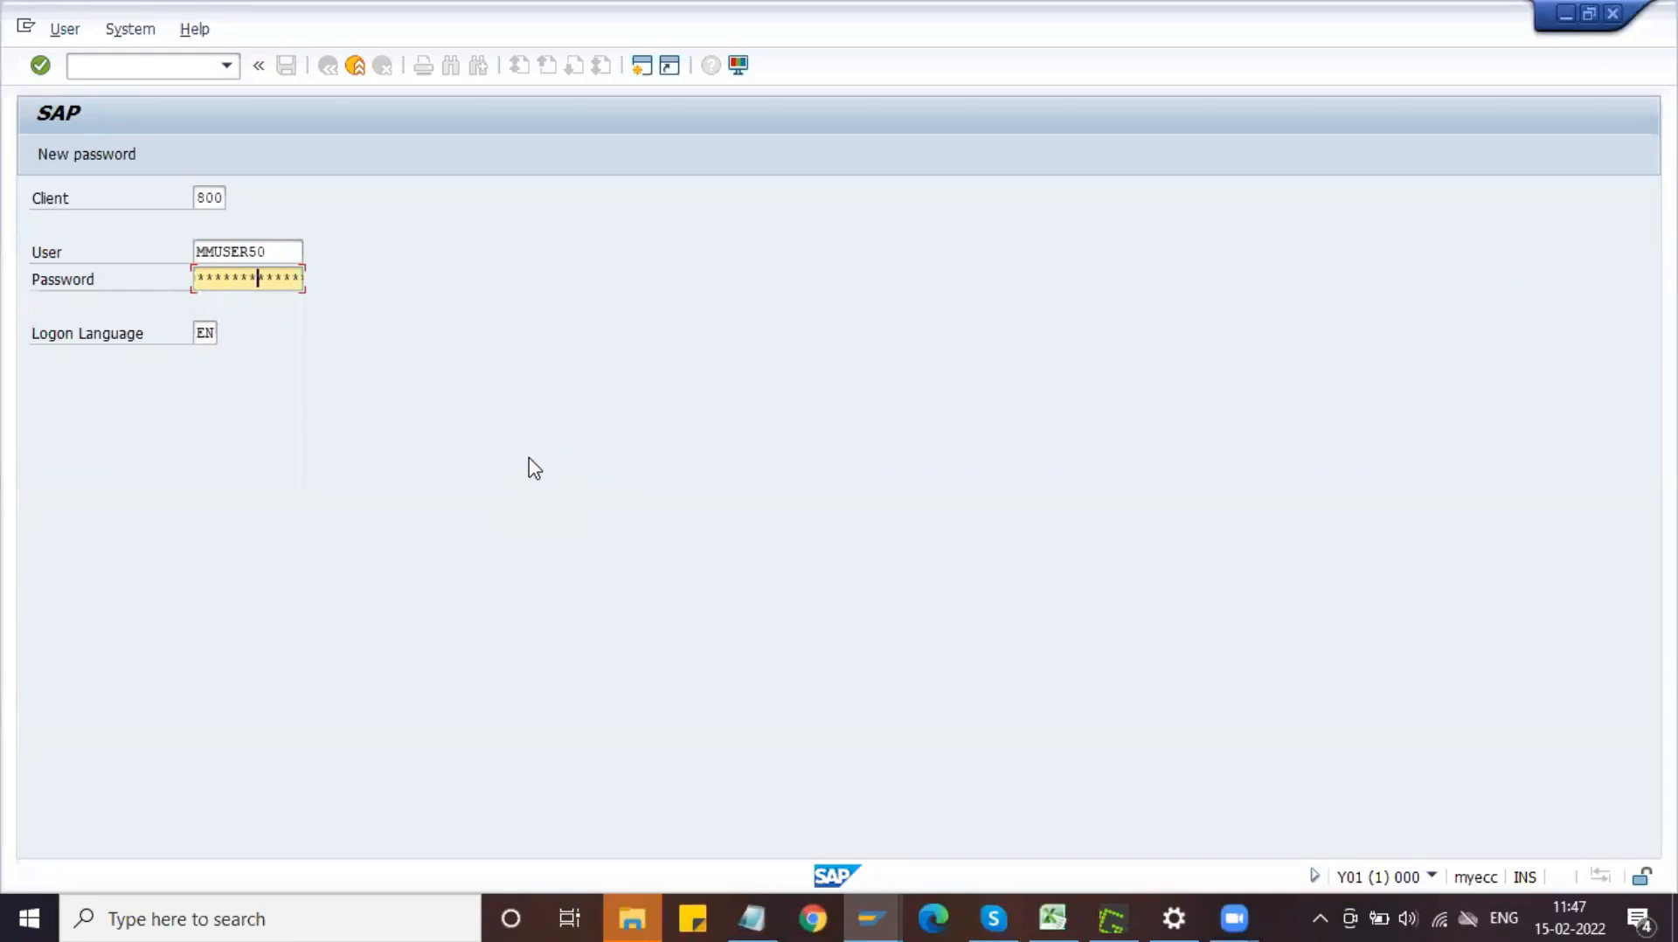
pyautogui.press('Return')
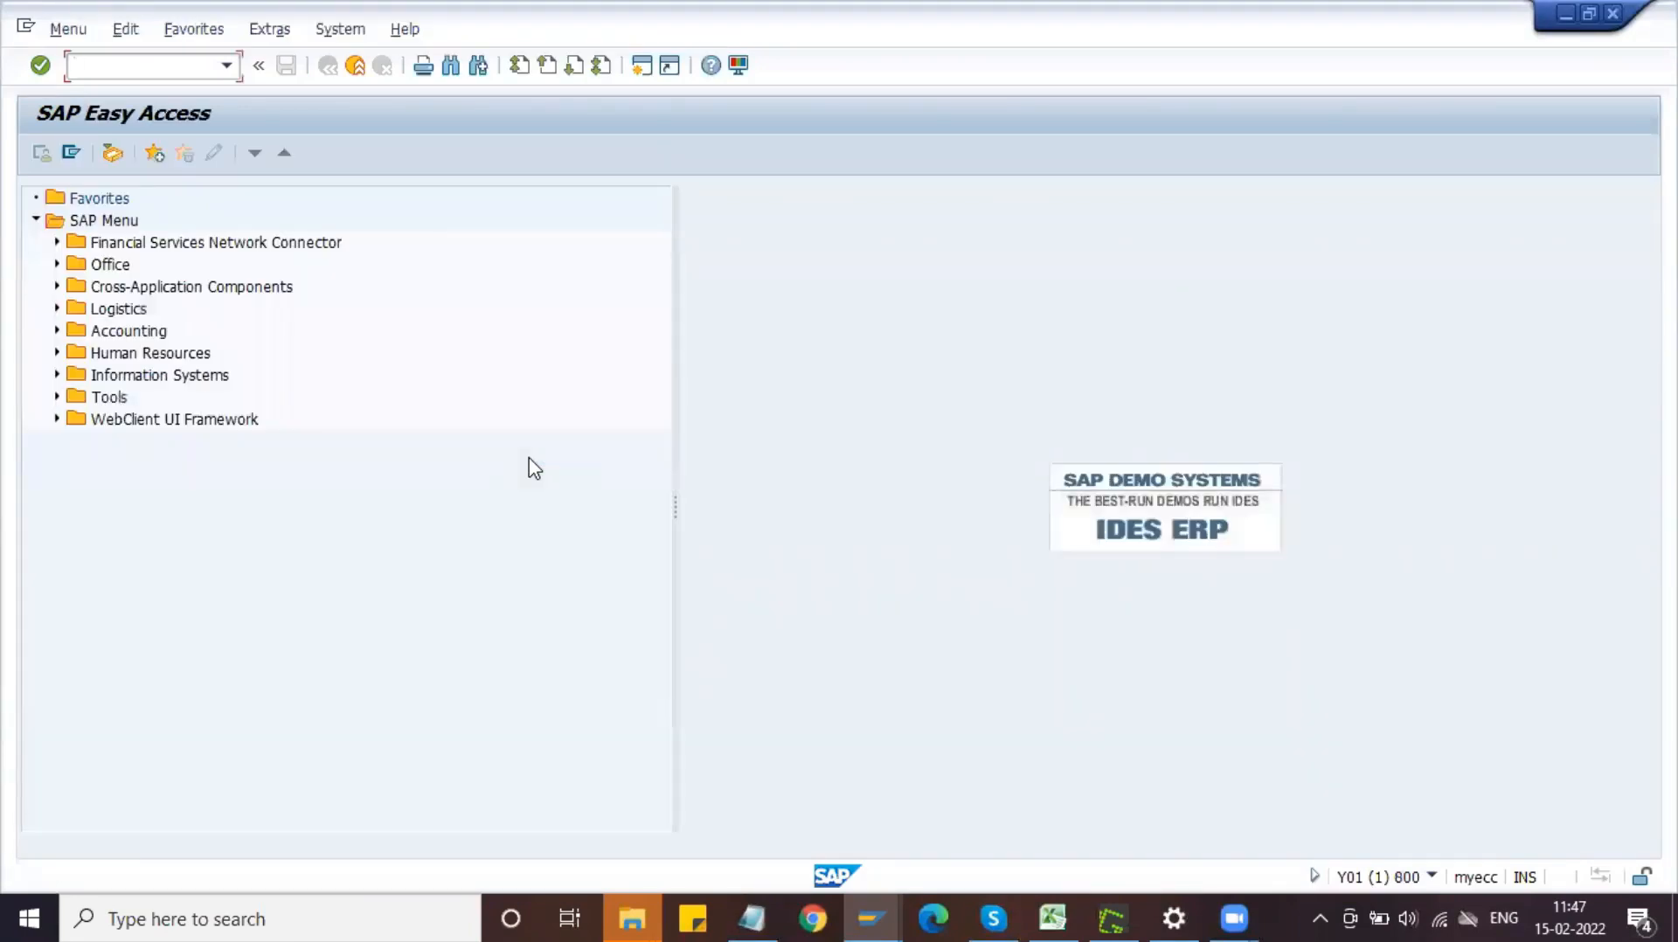
# - Start transaction MIRO for entering an incoming invoice in company code DMOT
pyautogui.write('miro')
pyautogui.press('Return')
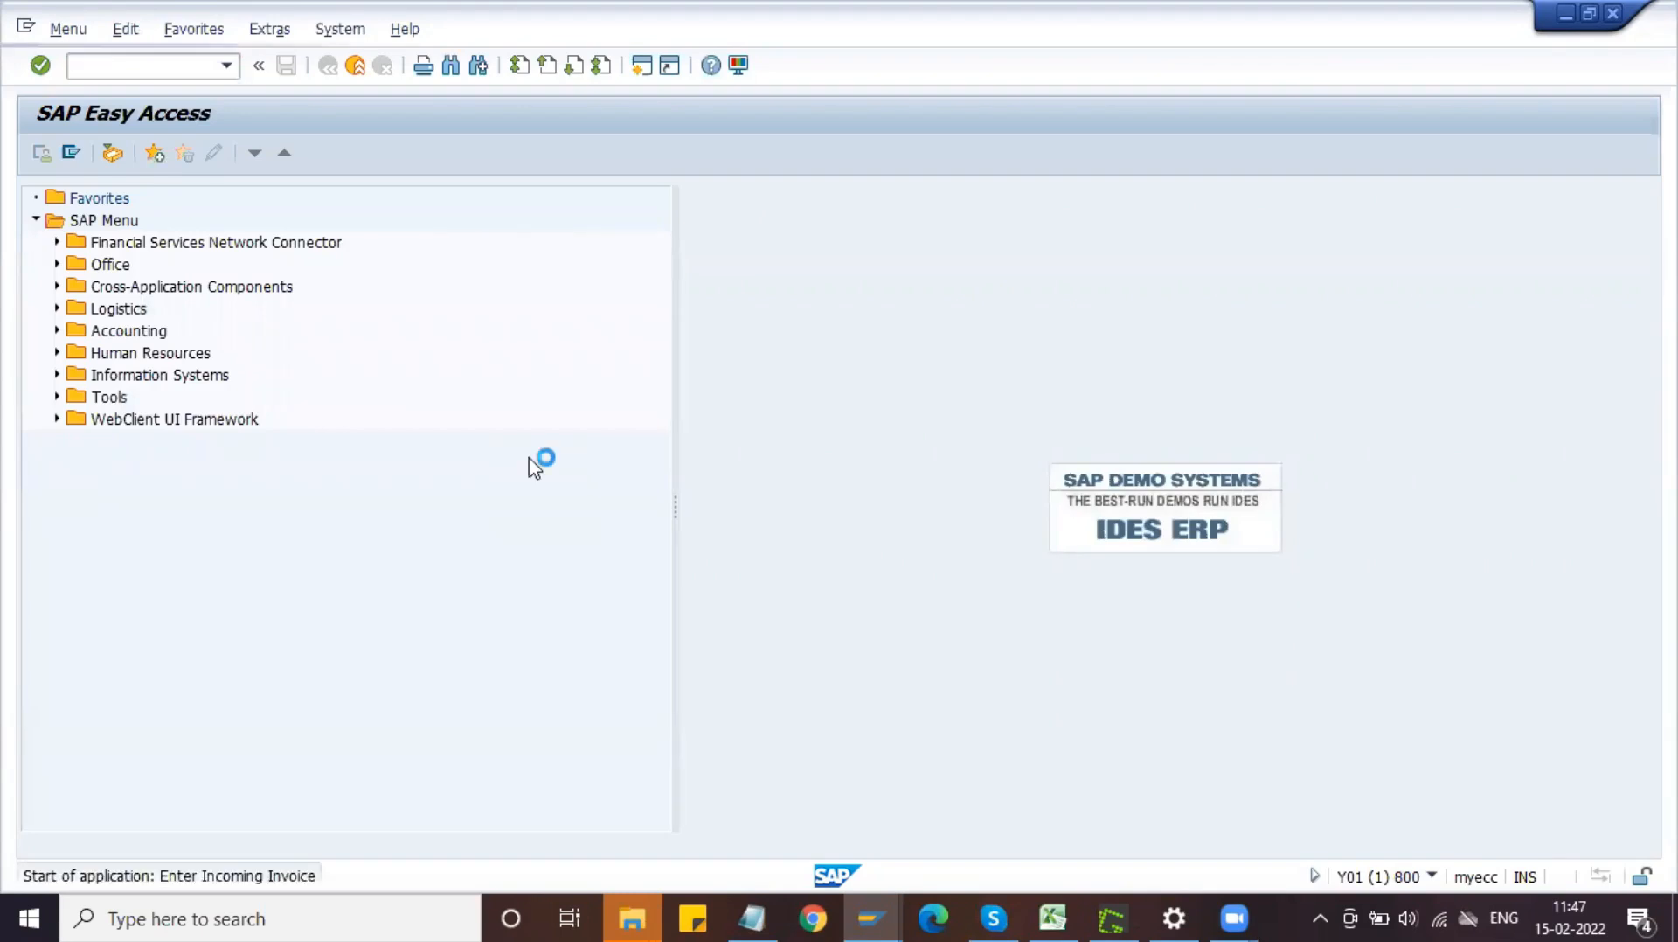
pyautogui.write('DMOT')
pyautogui.press('Return')
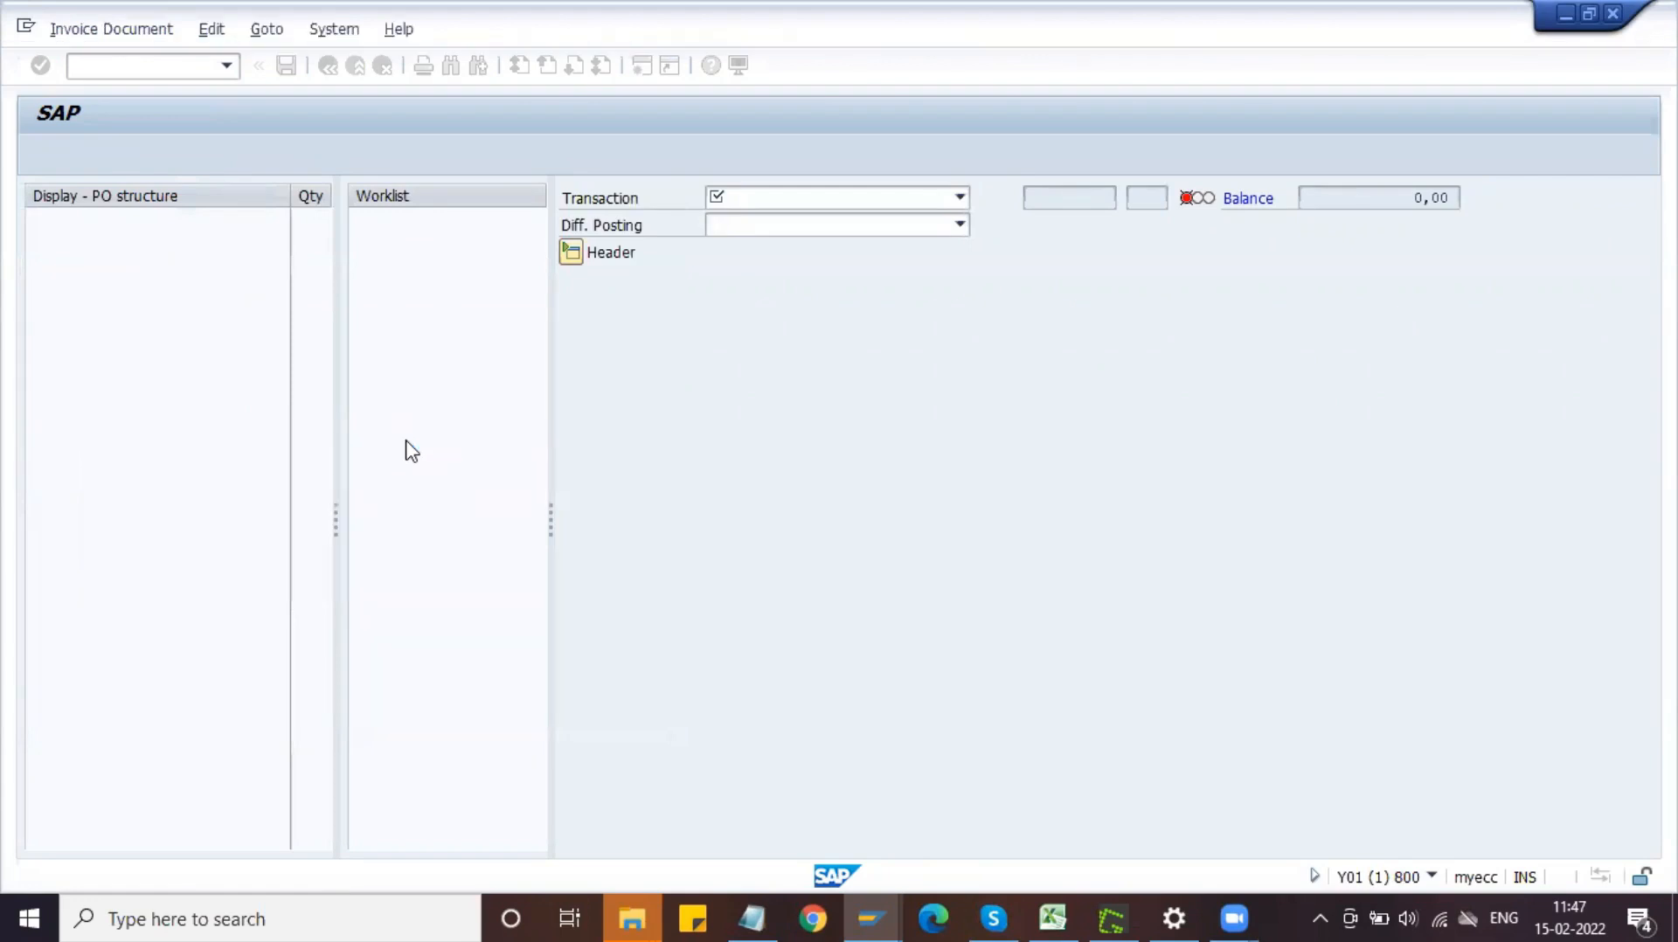
# - Set the invoice date to 15.02.2022, enter the purchase order number as reference, and choose tax code S1
pyautogui.click(264, 330)
pyautogui.press('Down')
pyautogui.press('Return')
pyautogui.press('Tab')
pyautogui.press('space')
pyautogui.press('Down')
pyautogui.press('Return')
pyautogui.click(434, 412)
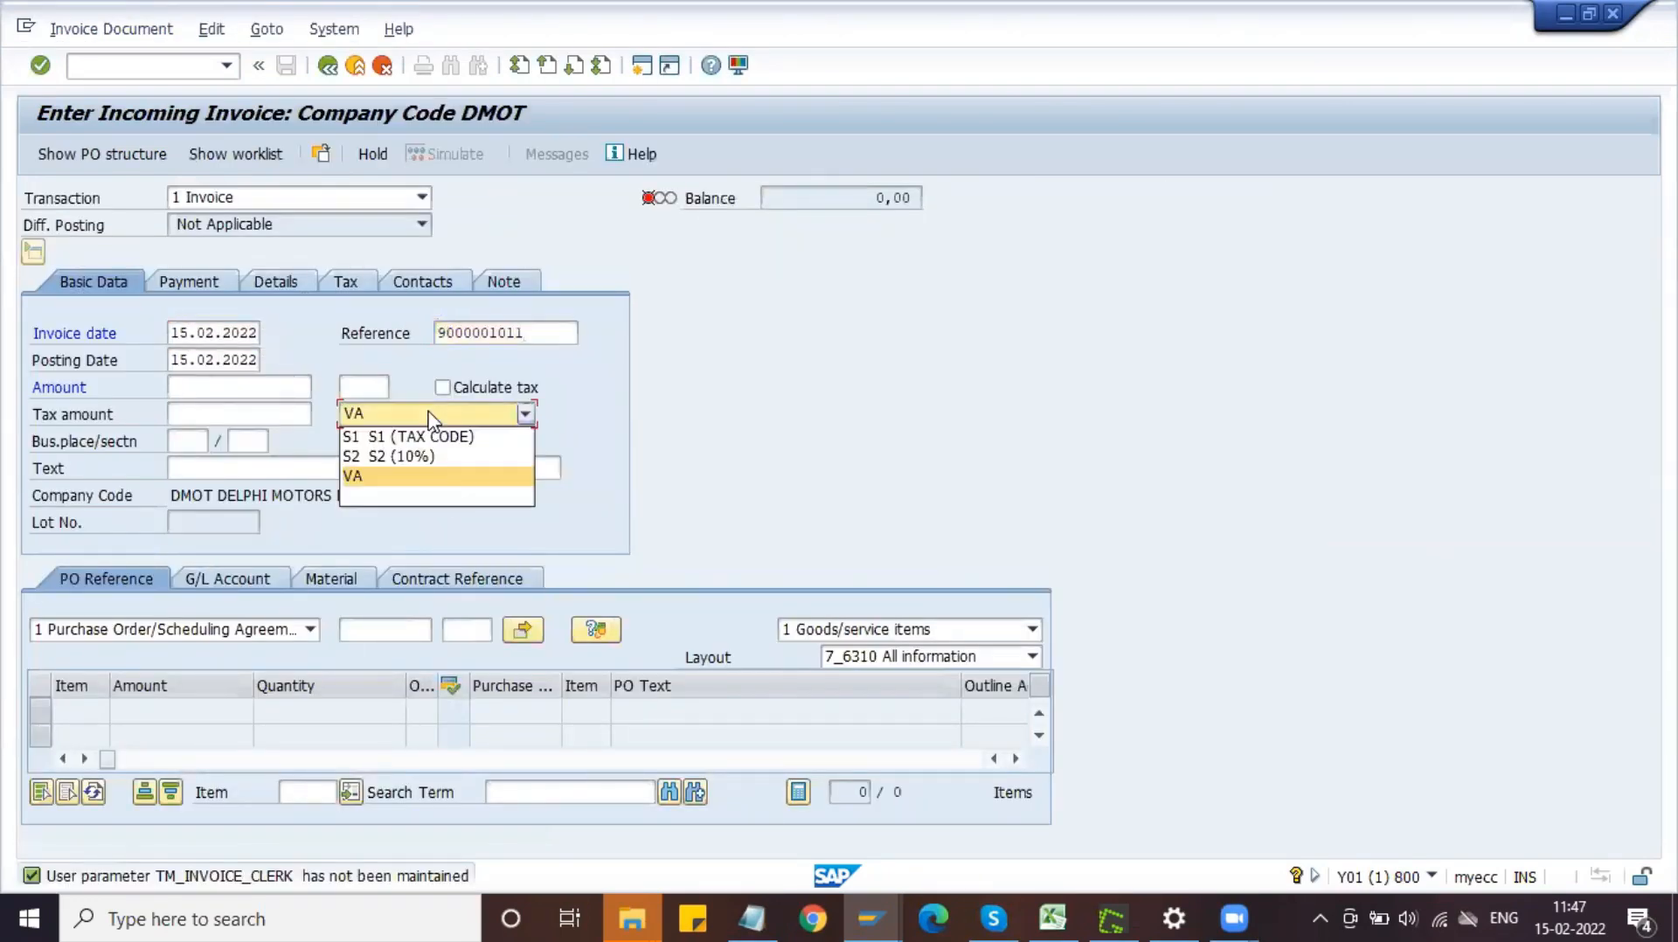
pyautogui.click(411, 435)
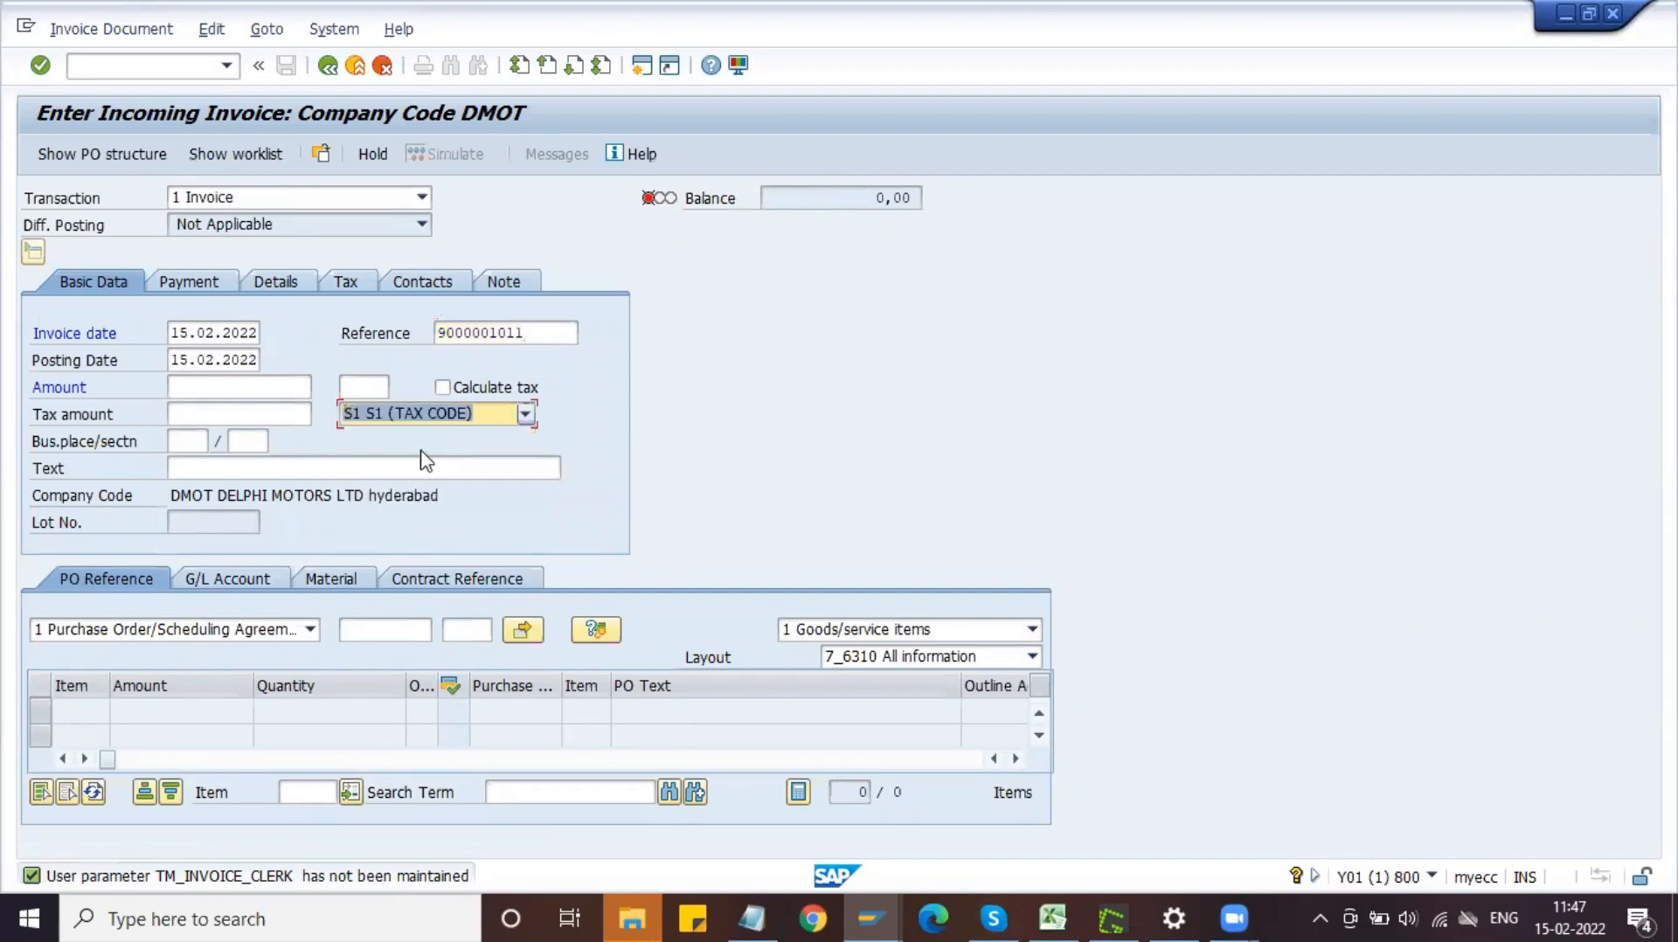
# - Load the Break Wire items into the invoice by entering the purchase order number as the PO reference
pyautogui.click(363, 630)
pyautogui.press('space')
pyautogui.press('Down')
pyautogui.press('Return')
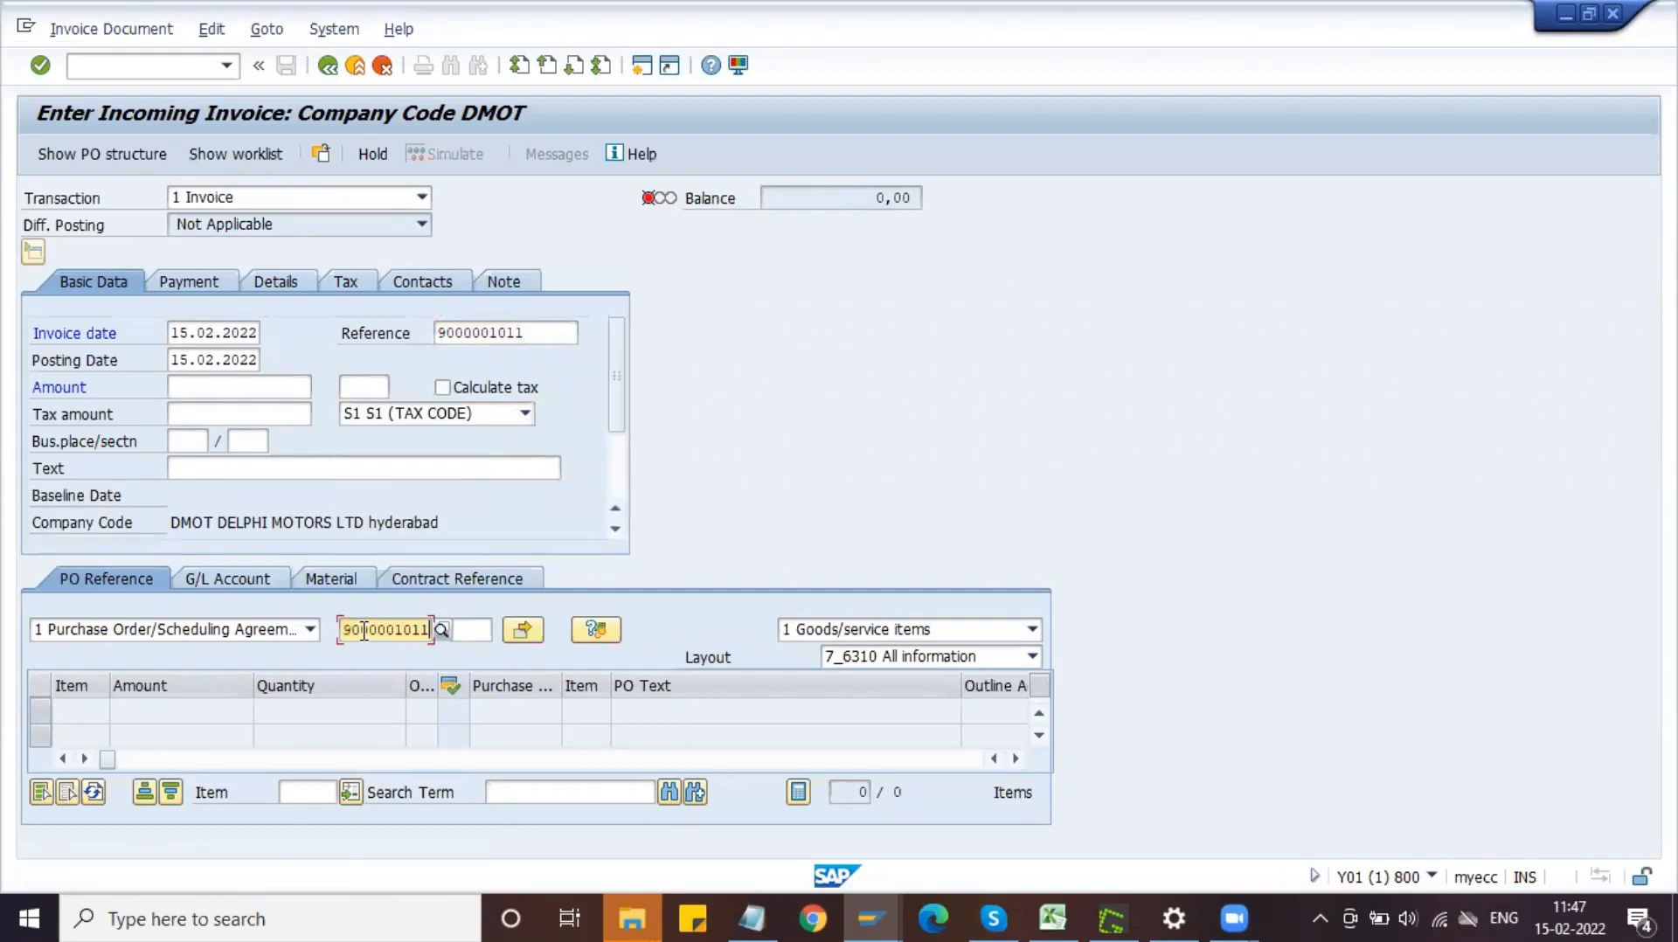
pyautogui.press('Return')
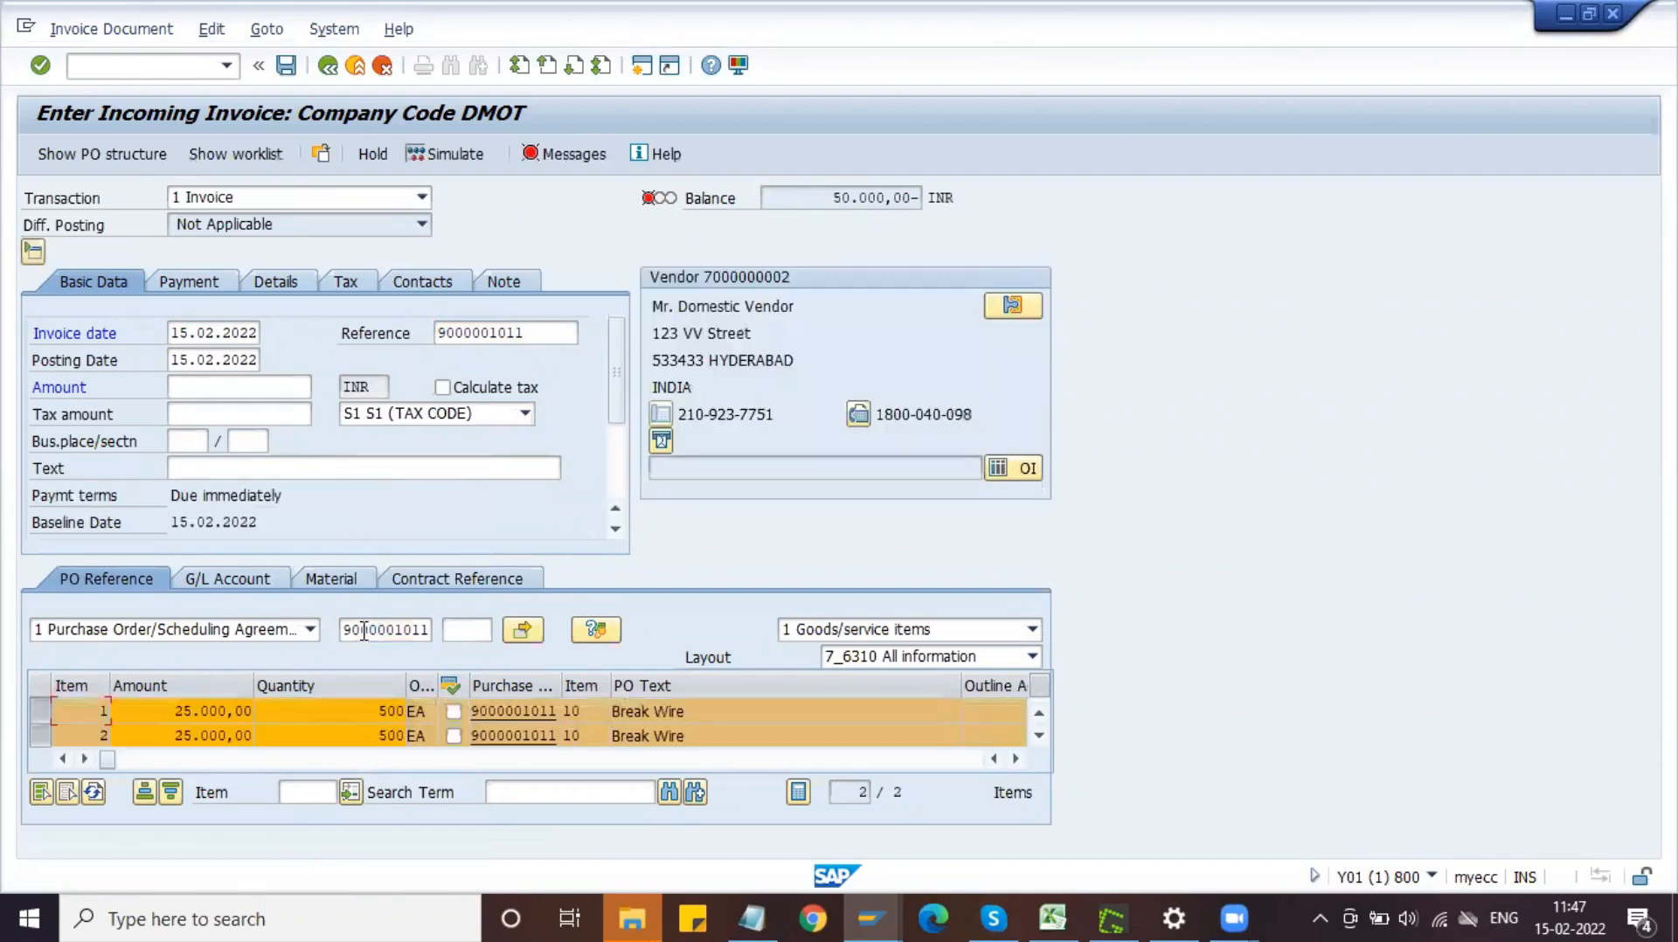
# - Set the invoice amount to 50.000,00 INR to clear the balance
pyautogui.click(236, 387)
pyautogui.press('space')
pyautogui.press('Down')
pyautogui.press('Return')
pyautogui.press('Return')
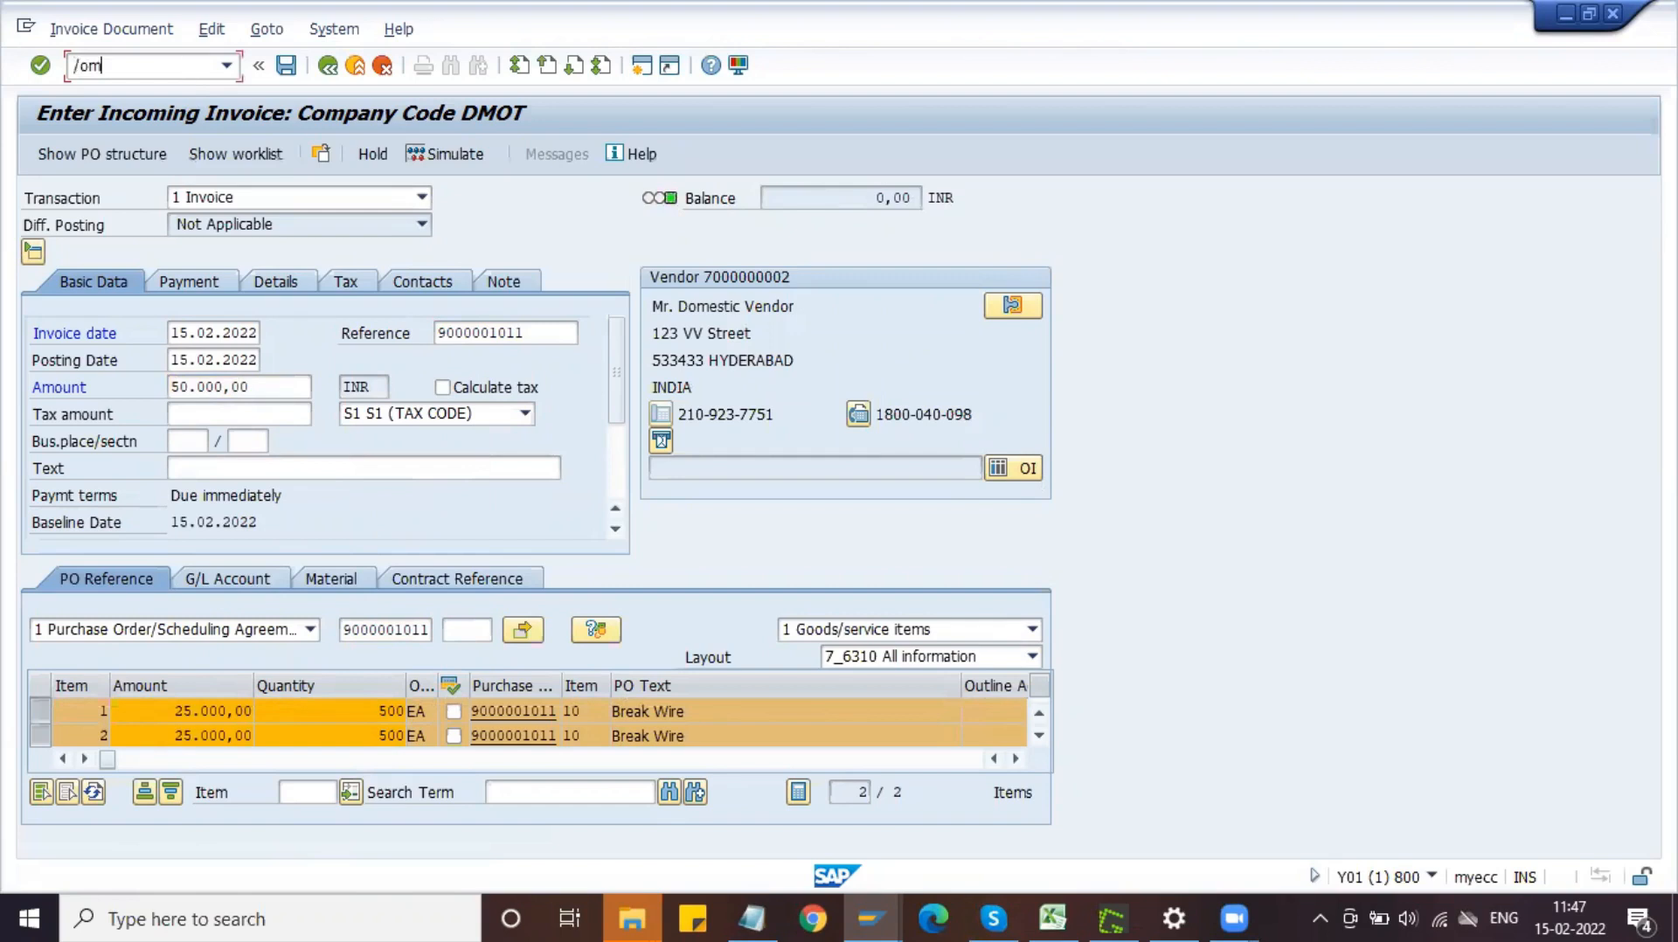
# - Display the invoice's purchase order in a new session, using the order number copied from the invoice reference
pyautogui.press('Return')
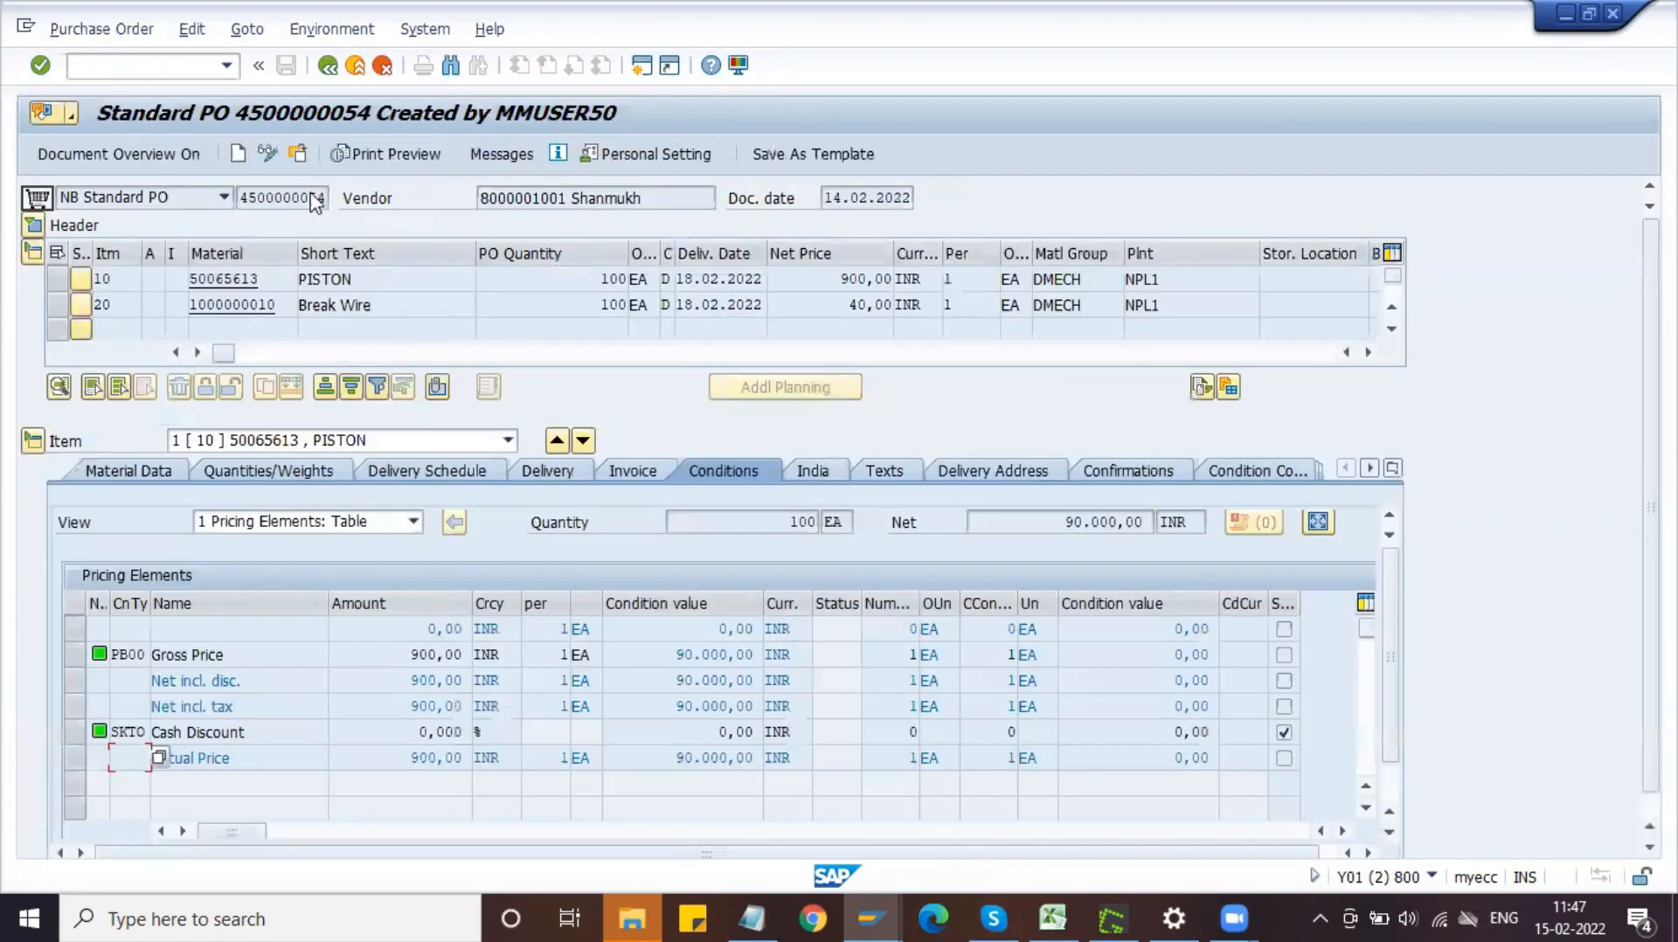
pyautogui.press('F3')
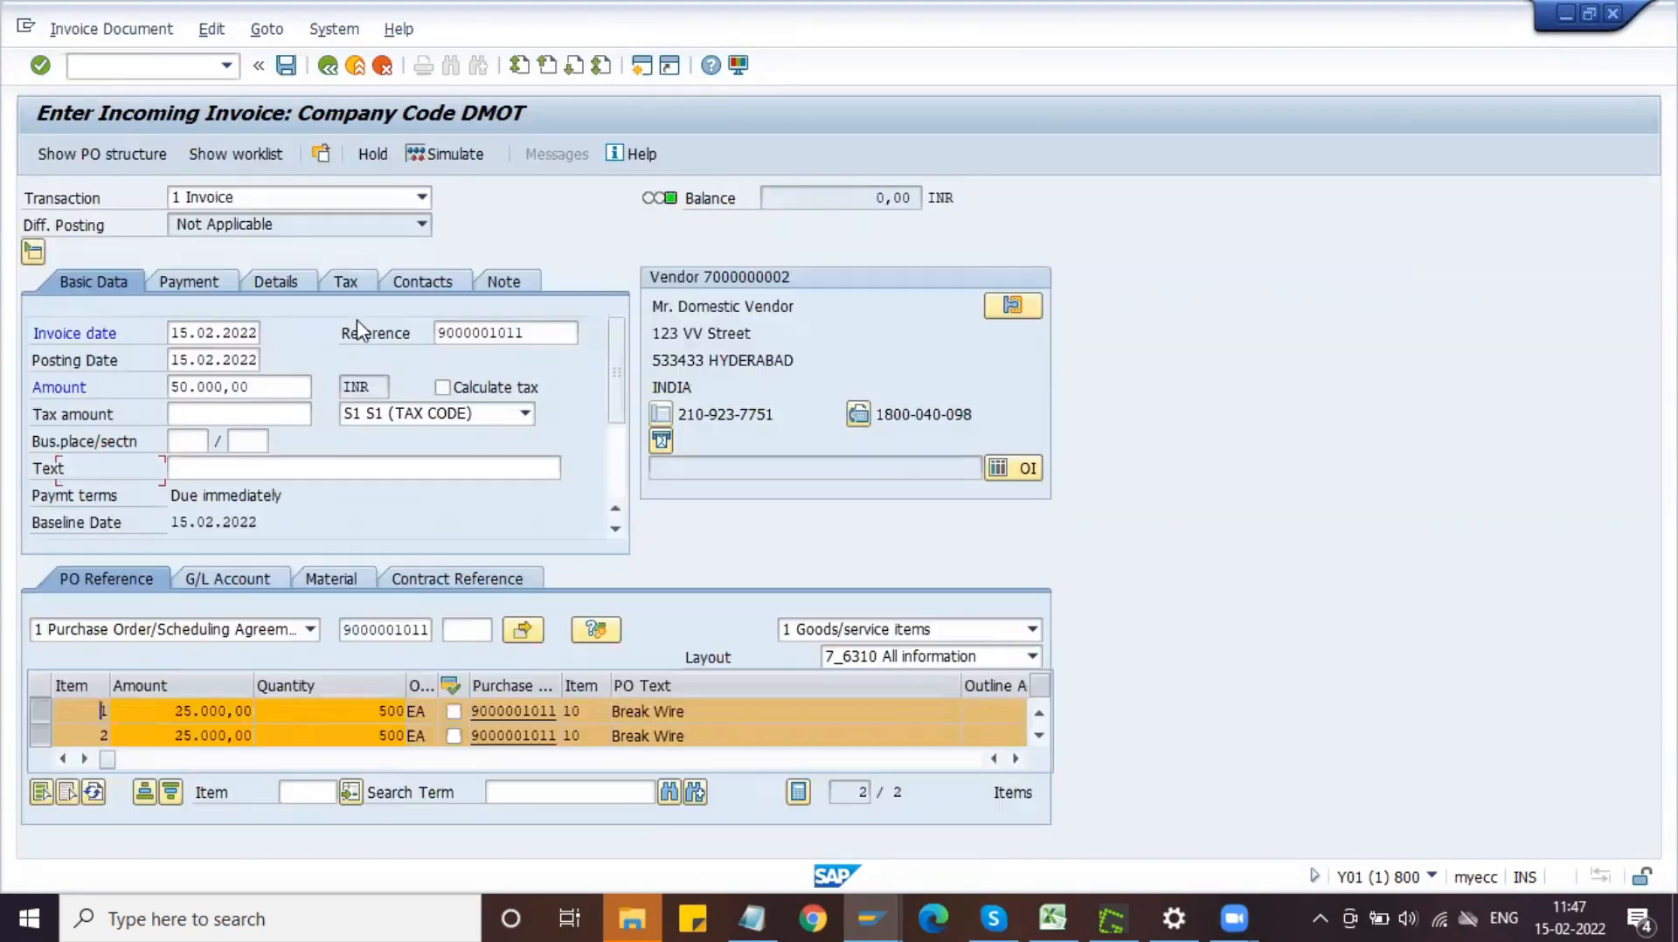
pyautogui.click(556, 337)
pyautogui.moveTo(555, 336); pyautogui.dragTo(435, 334)
pyautogui.hotkey('ctrl', 'c')
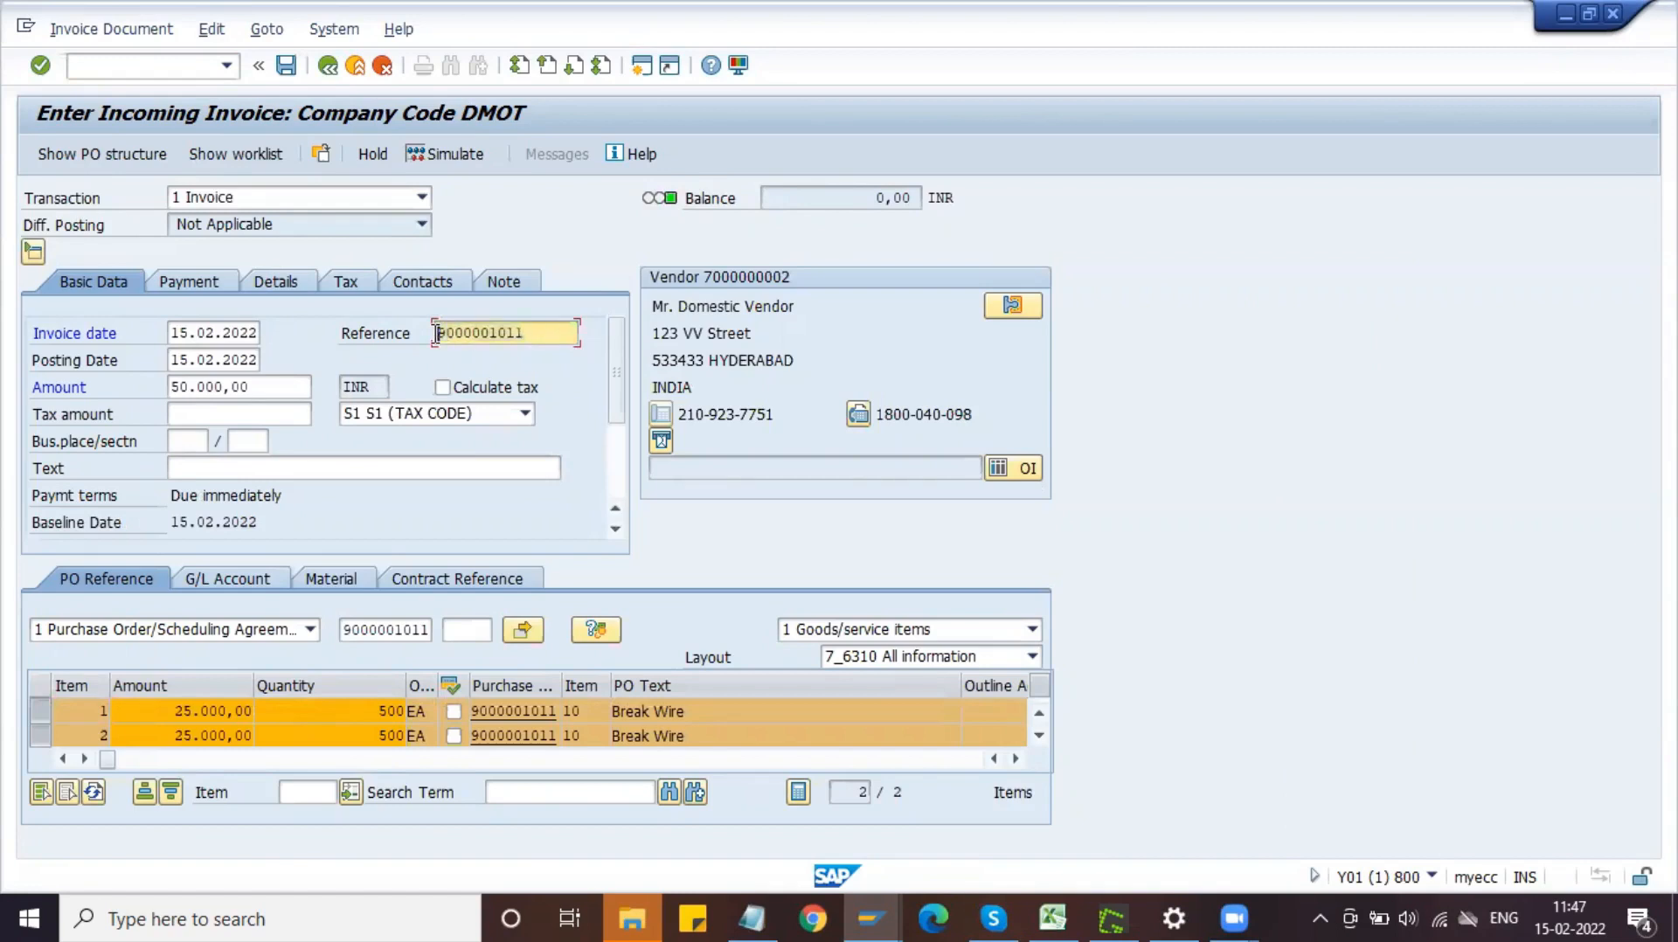
pyautogui.hotkey('alt', 'Tab')
pyautogui.hotkey('ctrl', 'v')
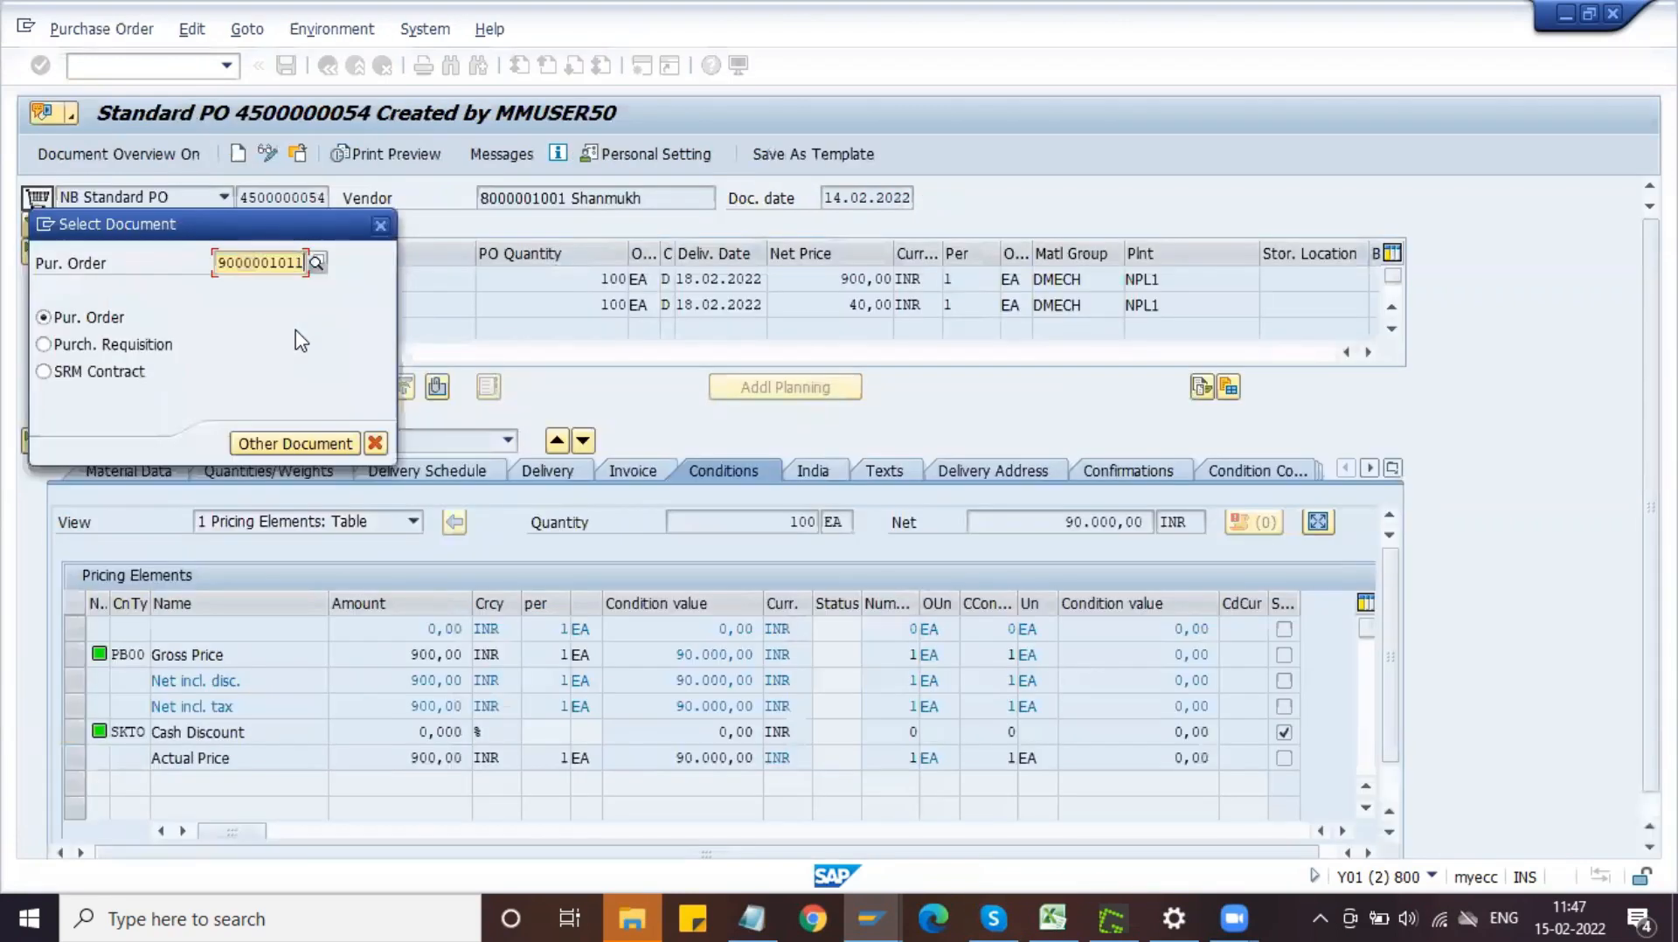
pyautogui.press('Return')
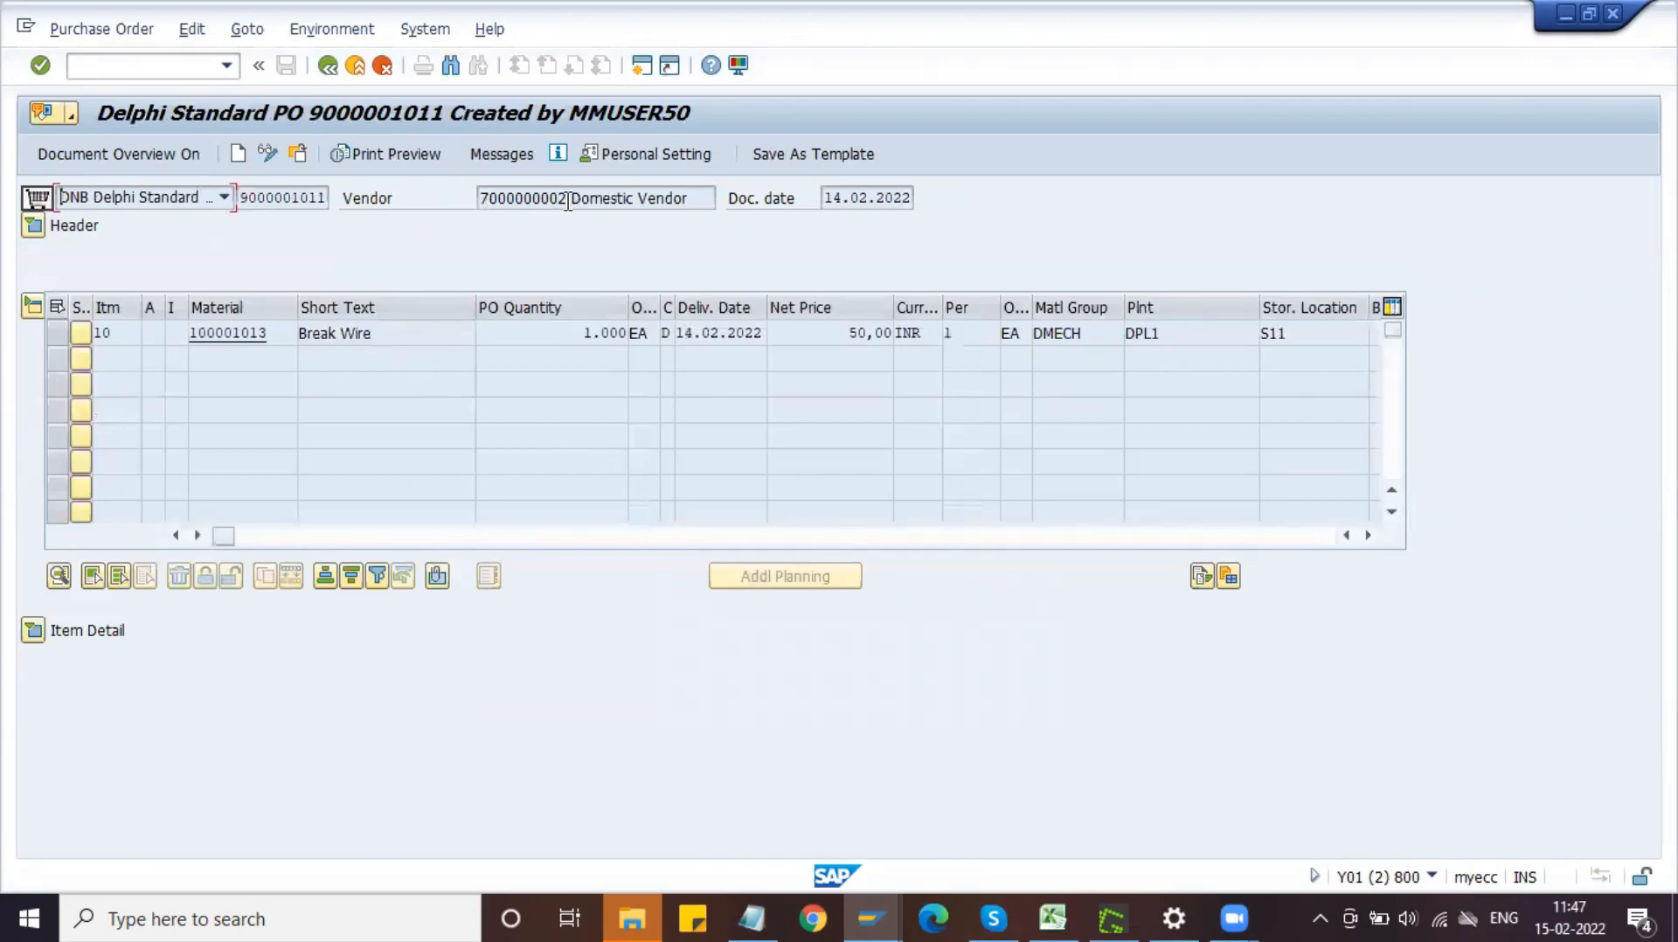
# - Examine the address and purchasing data of the purchase order's vendor, and return to the order
pyautogui.moveTo(565, 194); pyautogui.dragTo(473, 194)
pyautogui.doubleClick(519, 197)
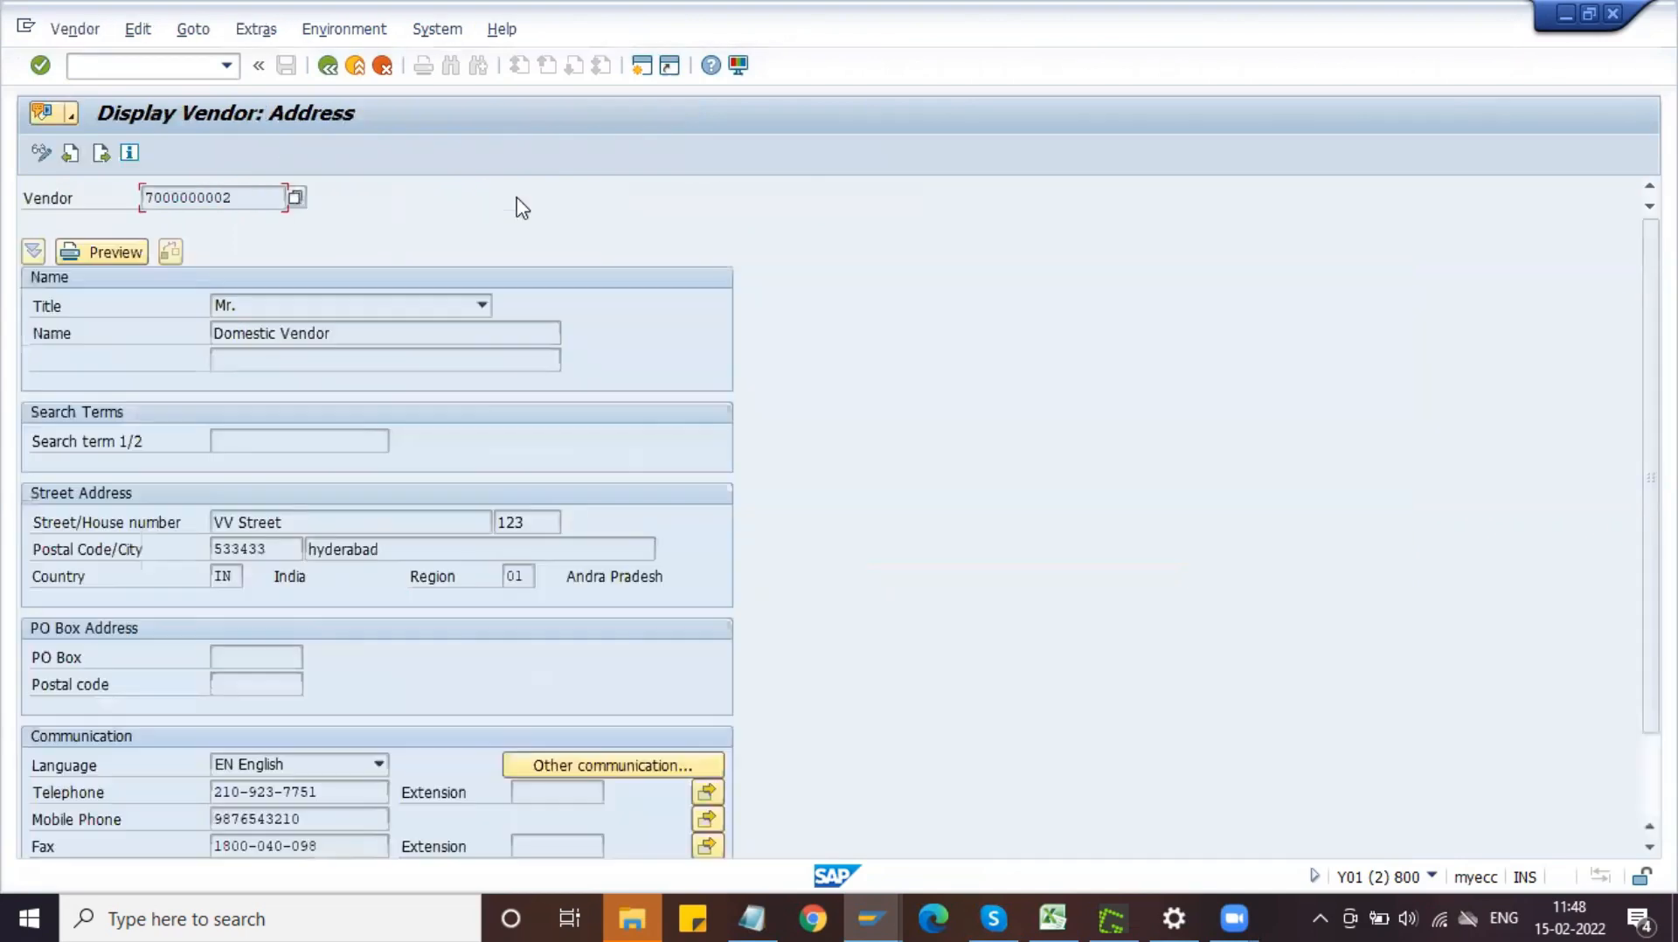
pyautogui.click(96, 152)
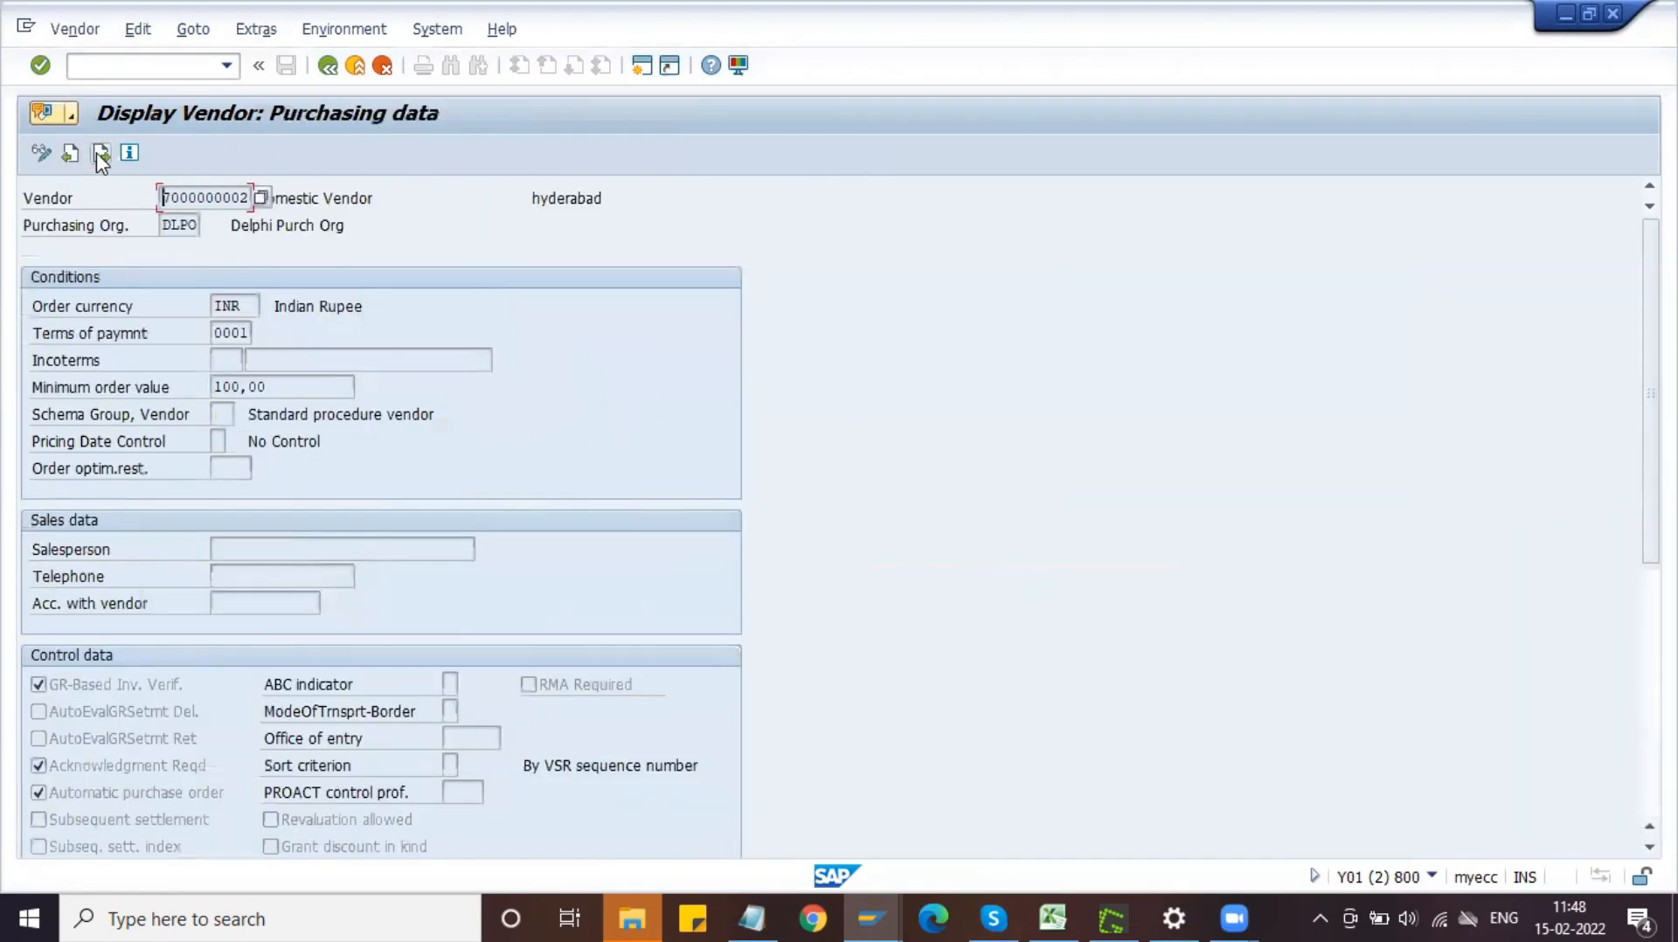
pyautogui.click(328, 65)
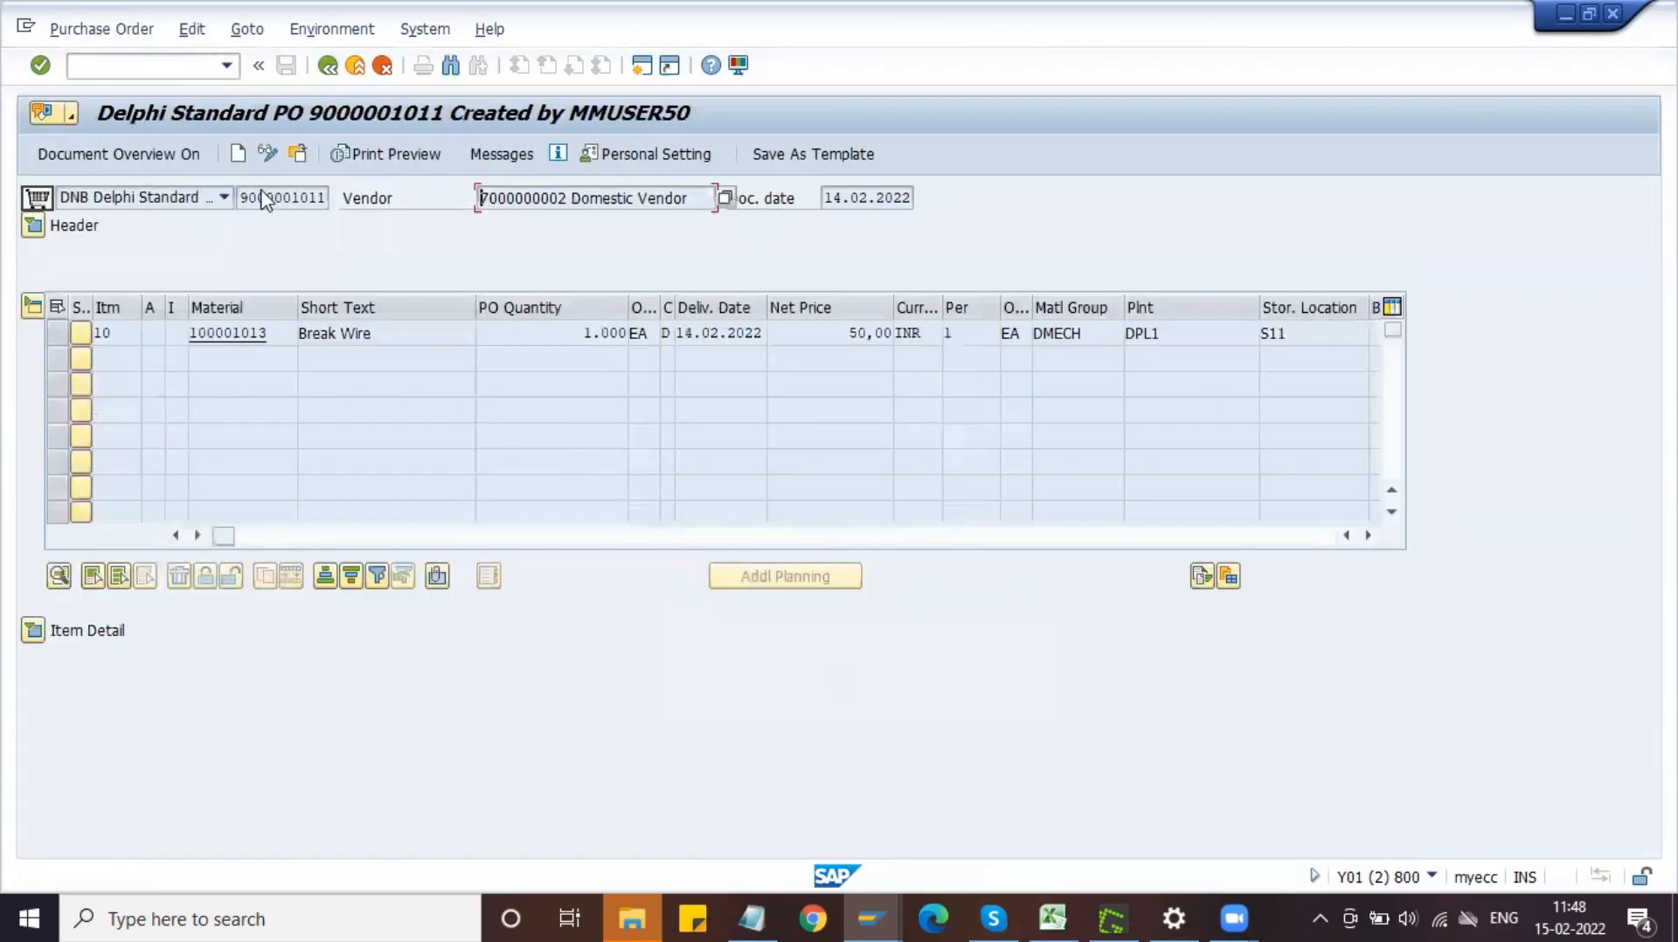
# - Display the vendor for company code DMOT in a new session, adding the Accounting info, Payment transactions and Correspondence views
pyautogui.click(177, 71)
pyautogui.press('Return')
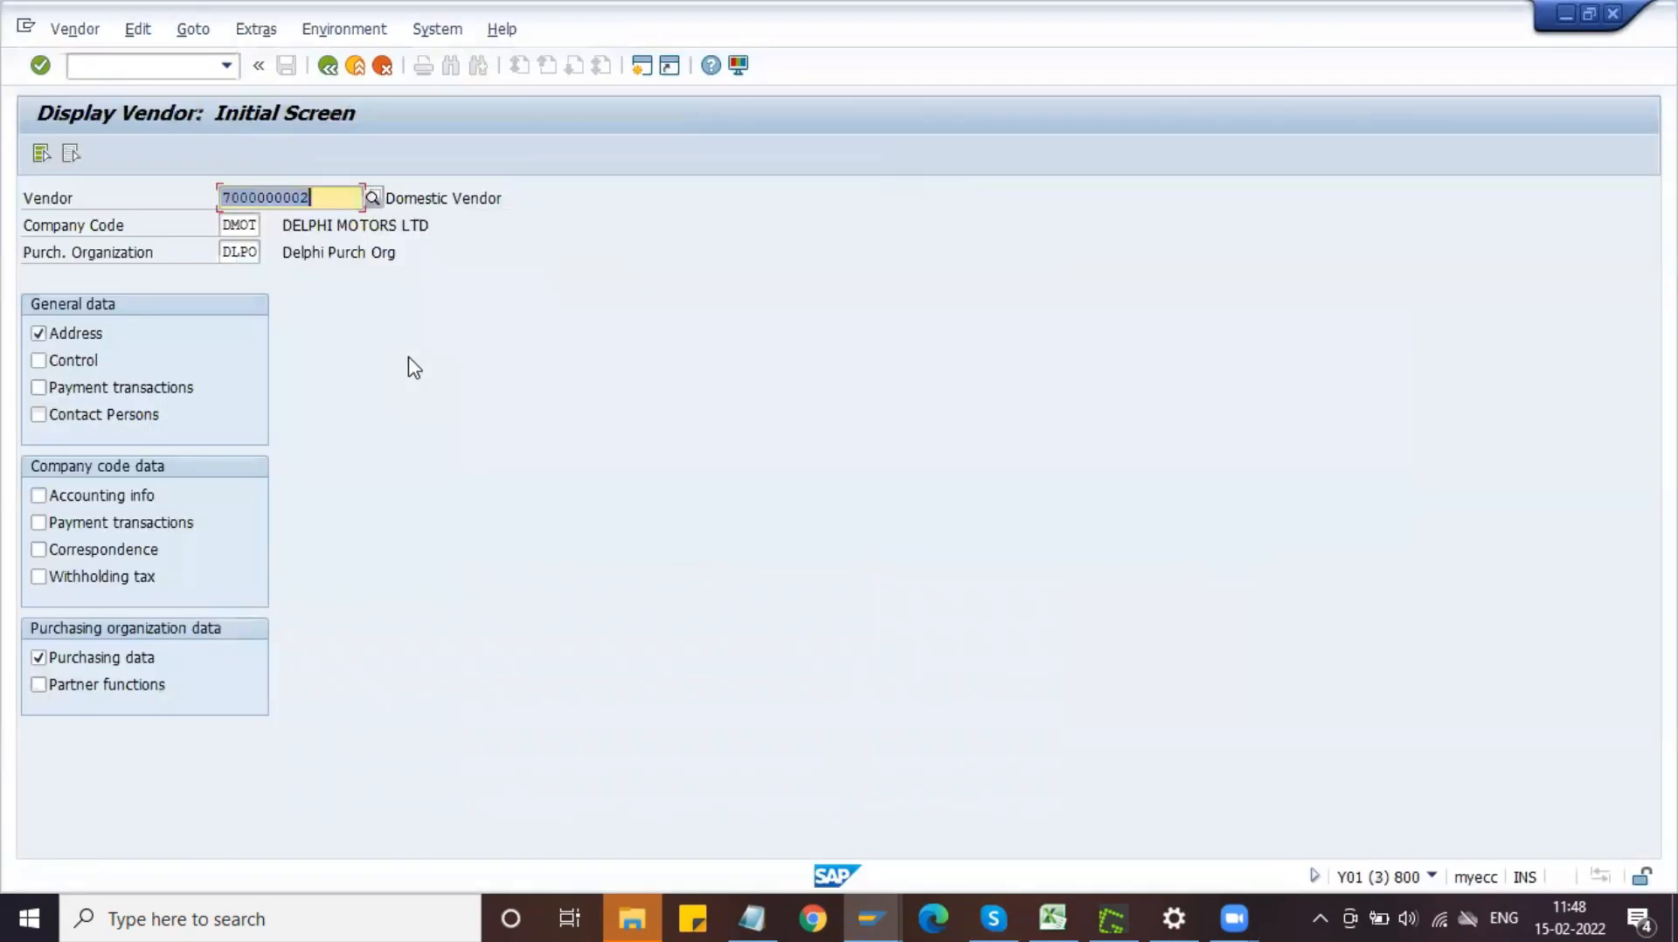
pyautogui.click(97, 503)
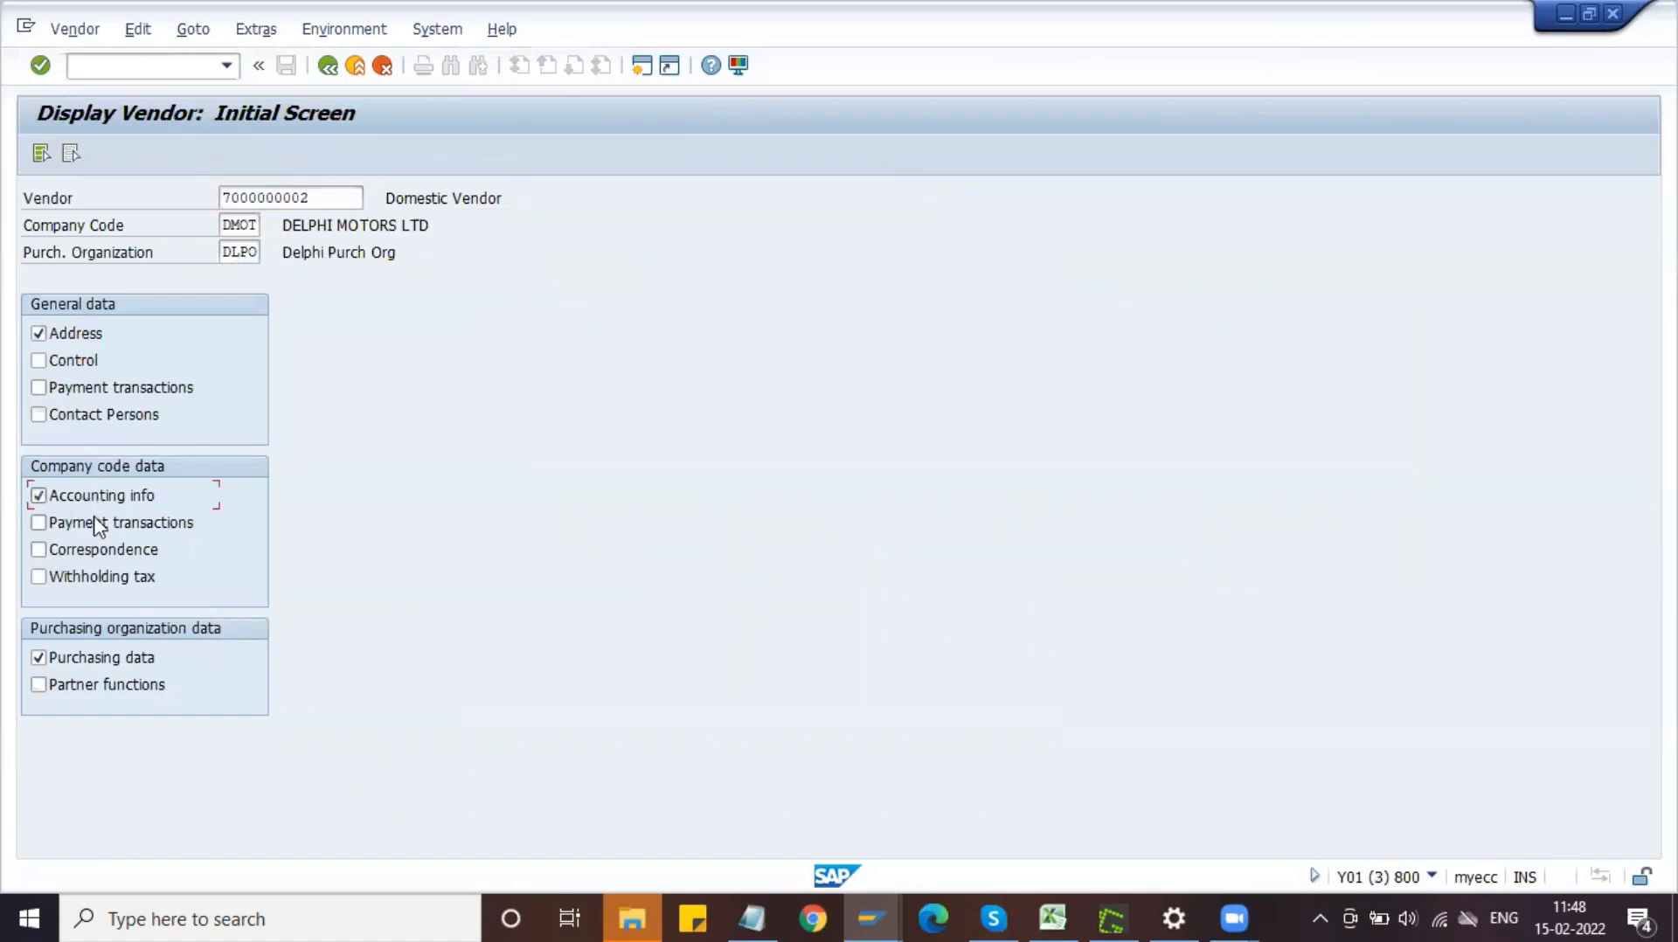
pyautogui.click(99, 528)
pyautogui.press('Return')
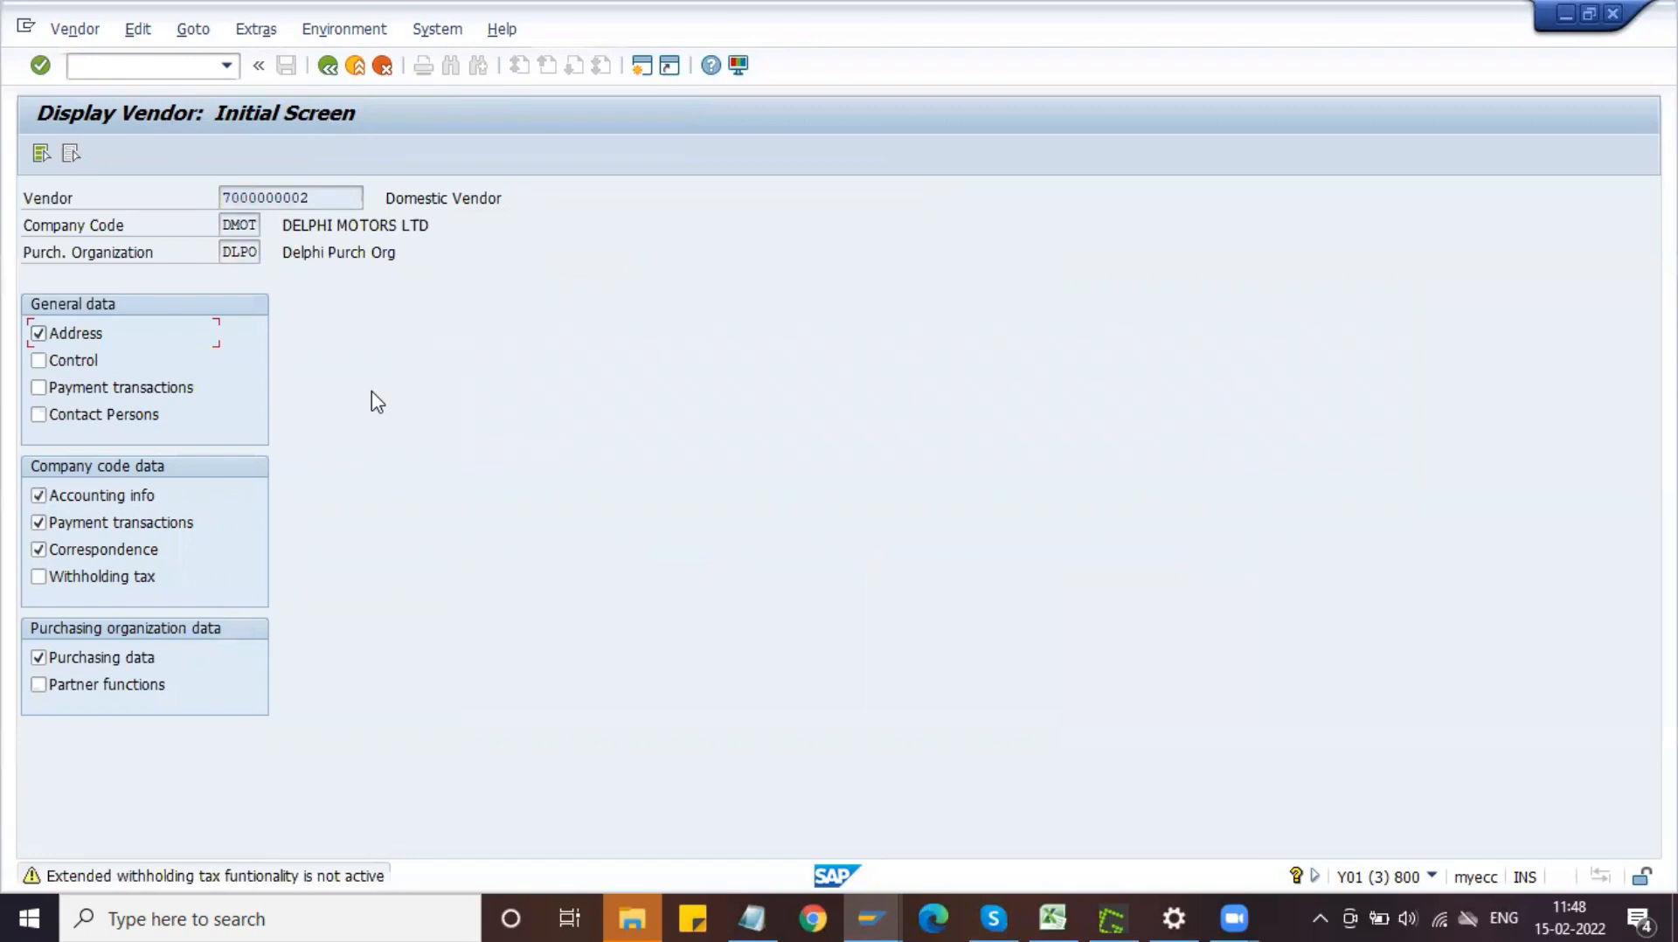
pyautogui.hotkey('alt', 'Tab')
pyautogui.hotkey('alt', 'Tab')
pyautogui.press('Return')
pyautogui.press('Return')
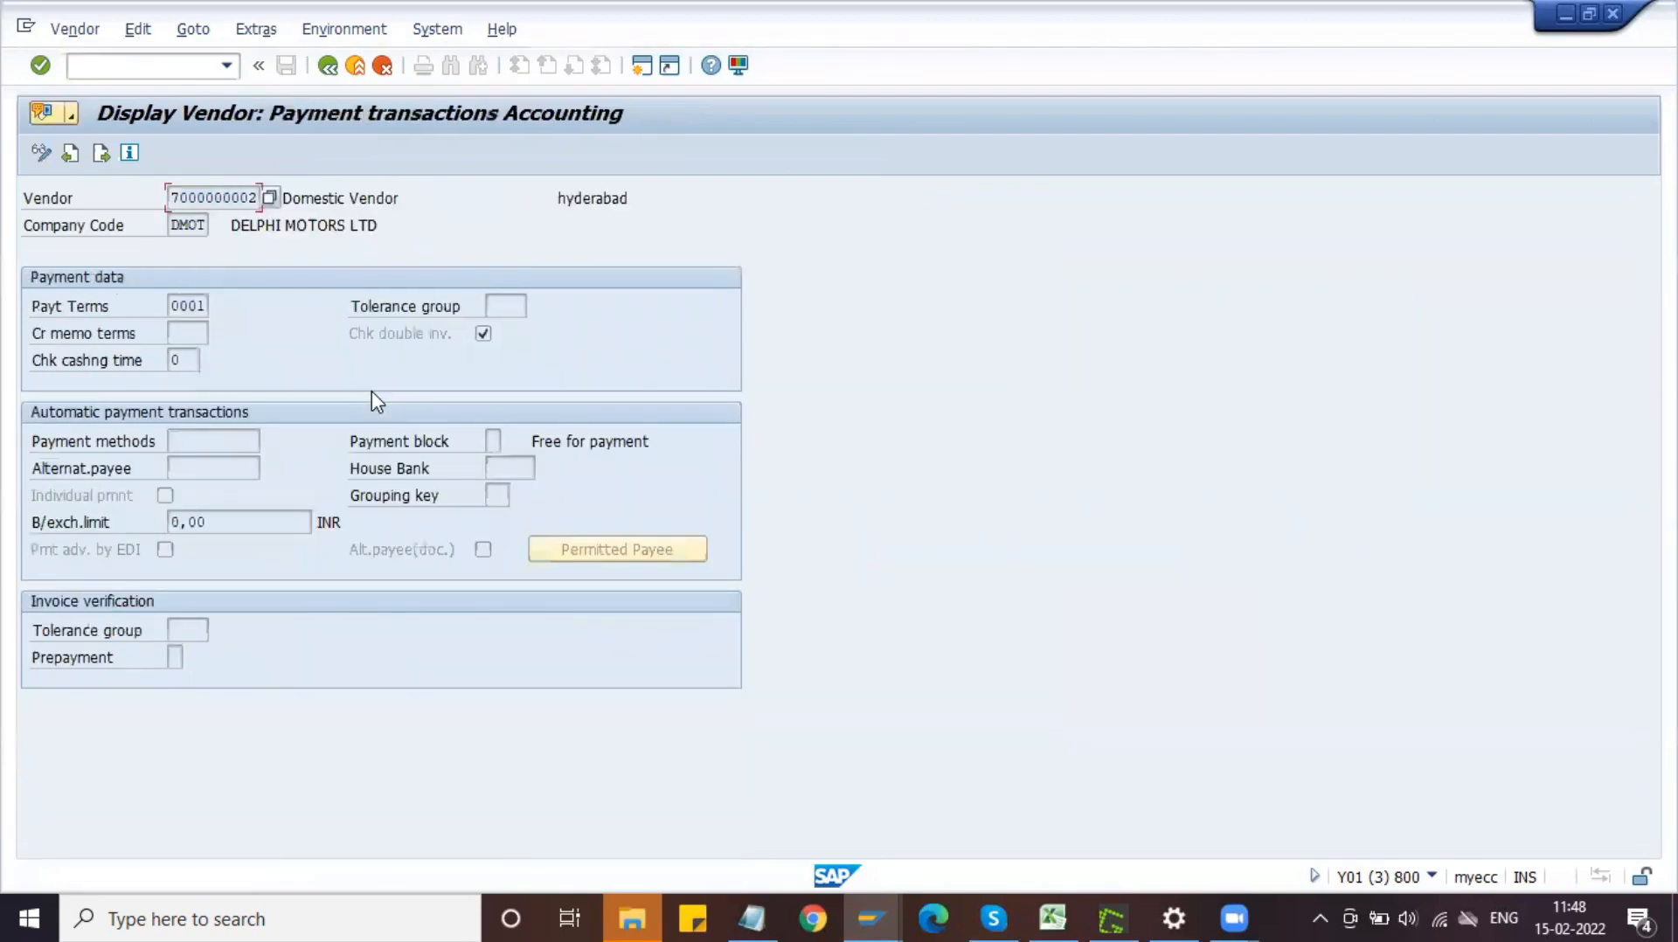
# - Go back to the vendor's accounting information and check its reconciliation account
pyautogui.click(73, 154)
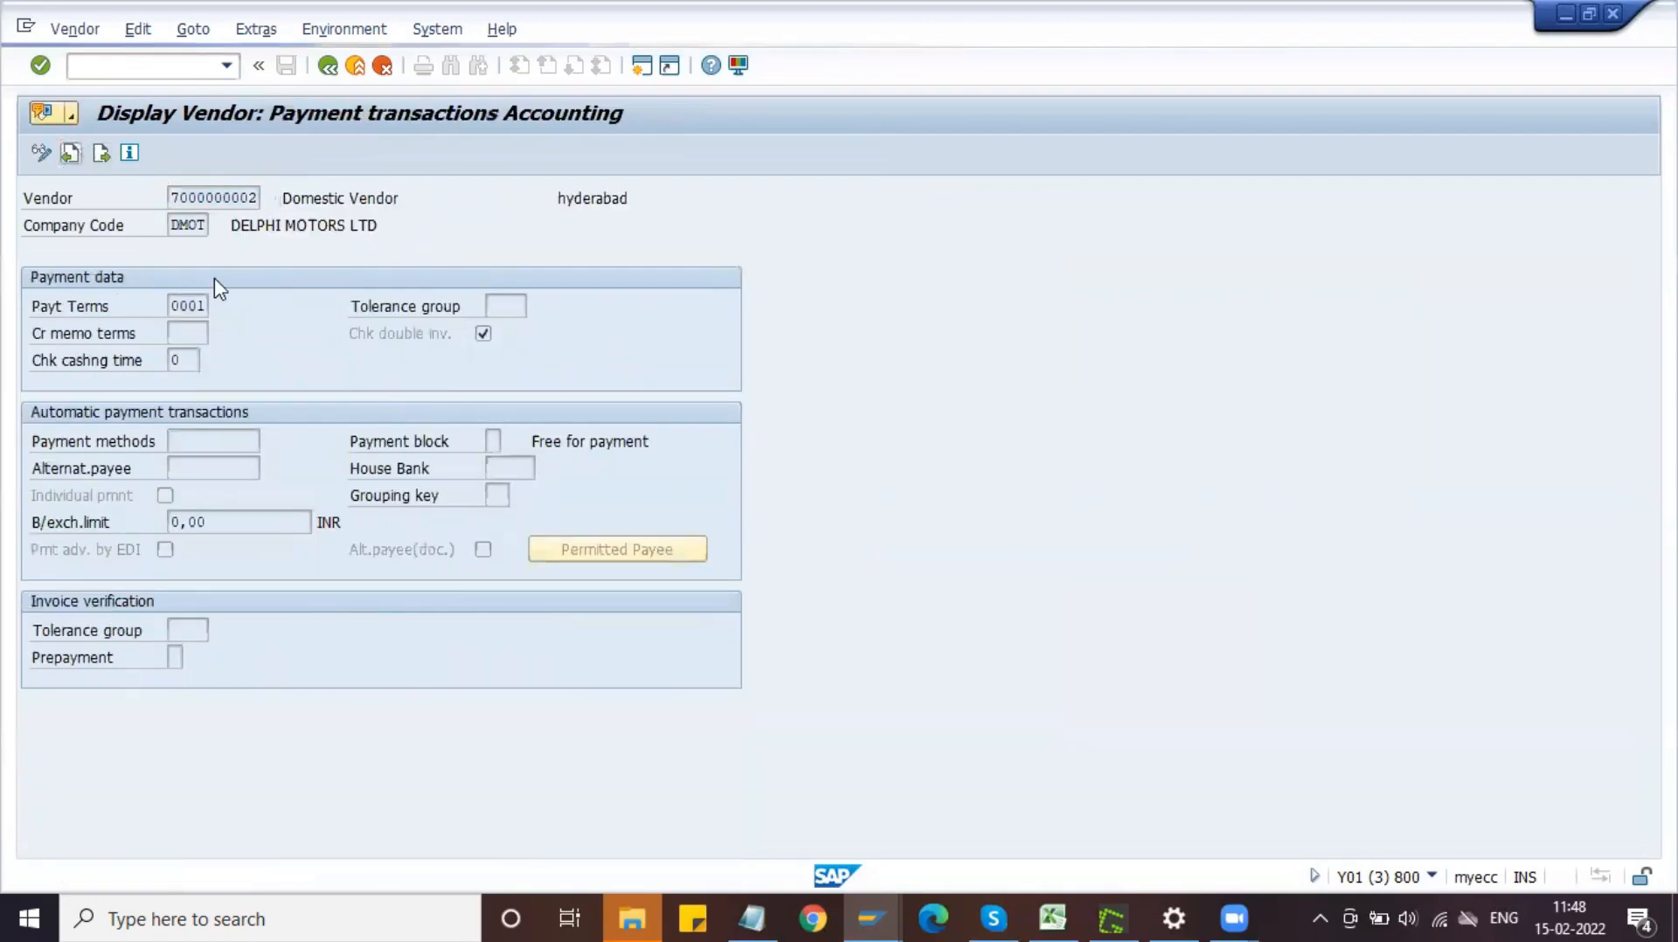
pyautogui.click(202, 306)
pyautogui.doubleClick(201, 306)
pyautogui.click(201, 306)
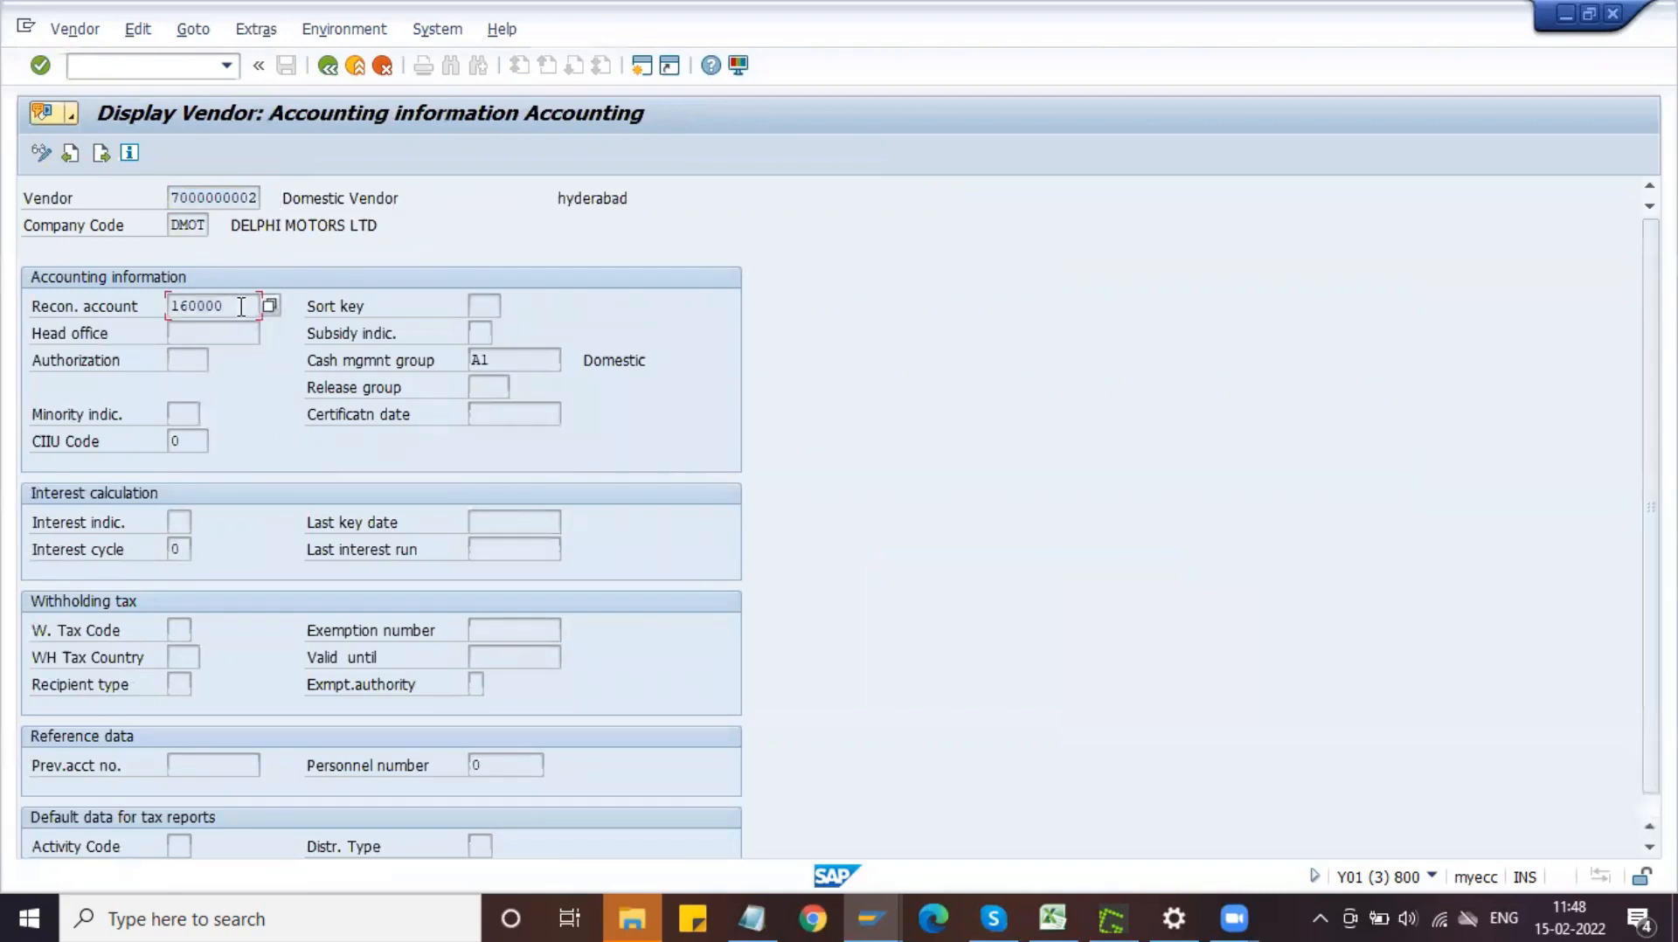
pyautogui.press('F10')
pyautogui.press('Escape')
# - Return to the incoming invoice, simulate it, and compare the vendor line's G/L account with the reconciliation account
pyautogui.hotkey('alt', 'Tab')
pyautogui.hotkey('alt', 'Tab')
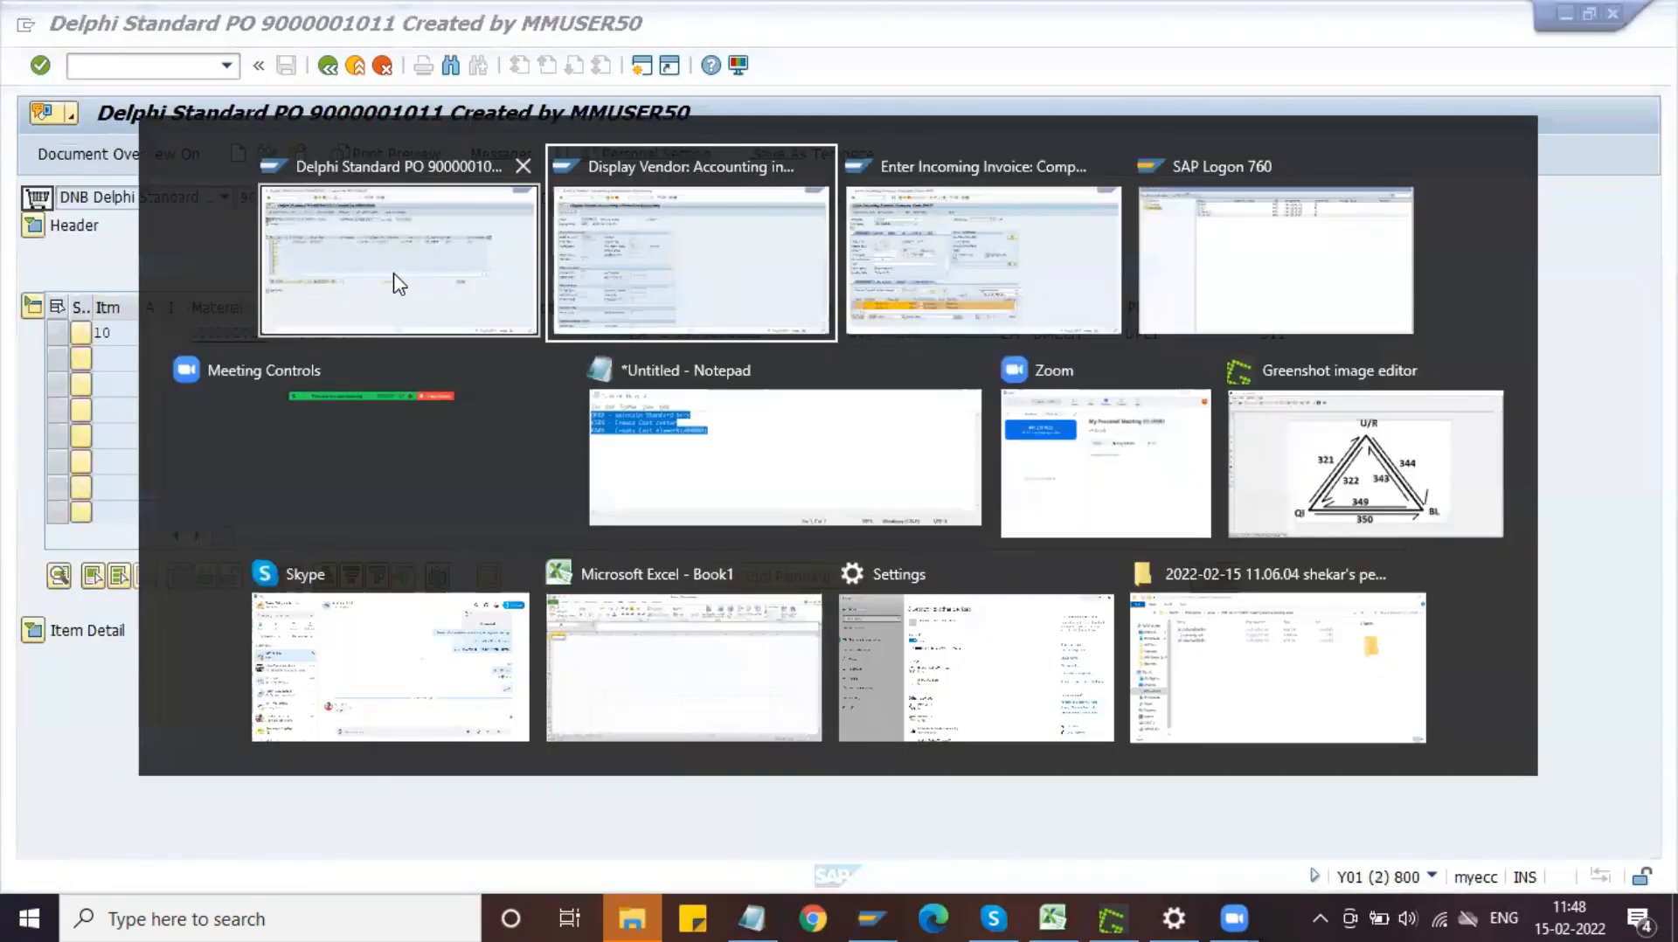
pyautogui.hotkey('alt', 'Tab')
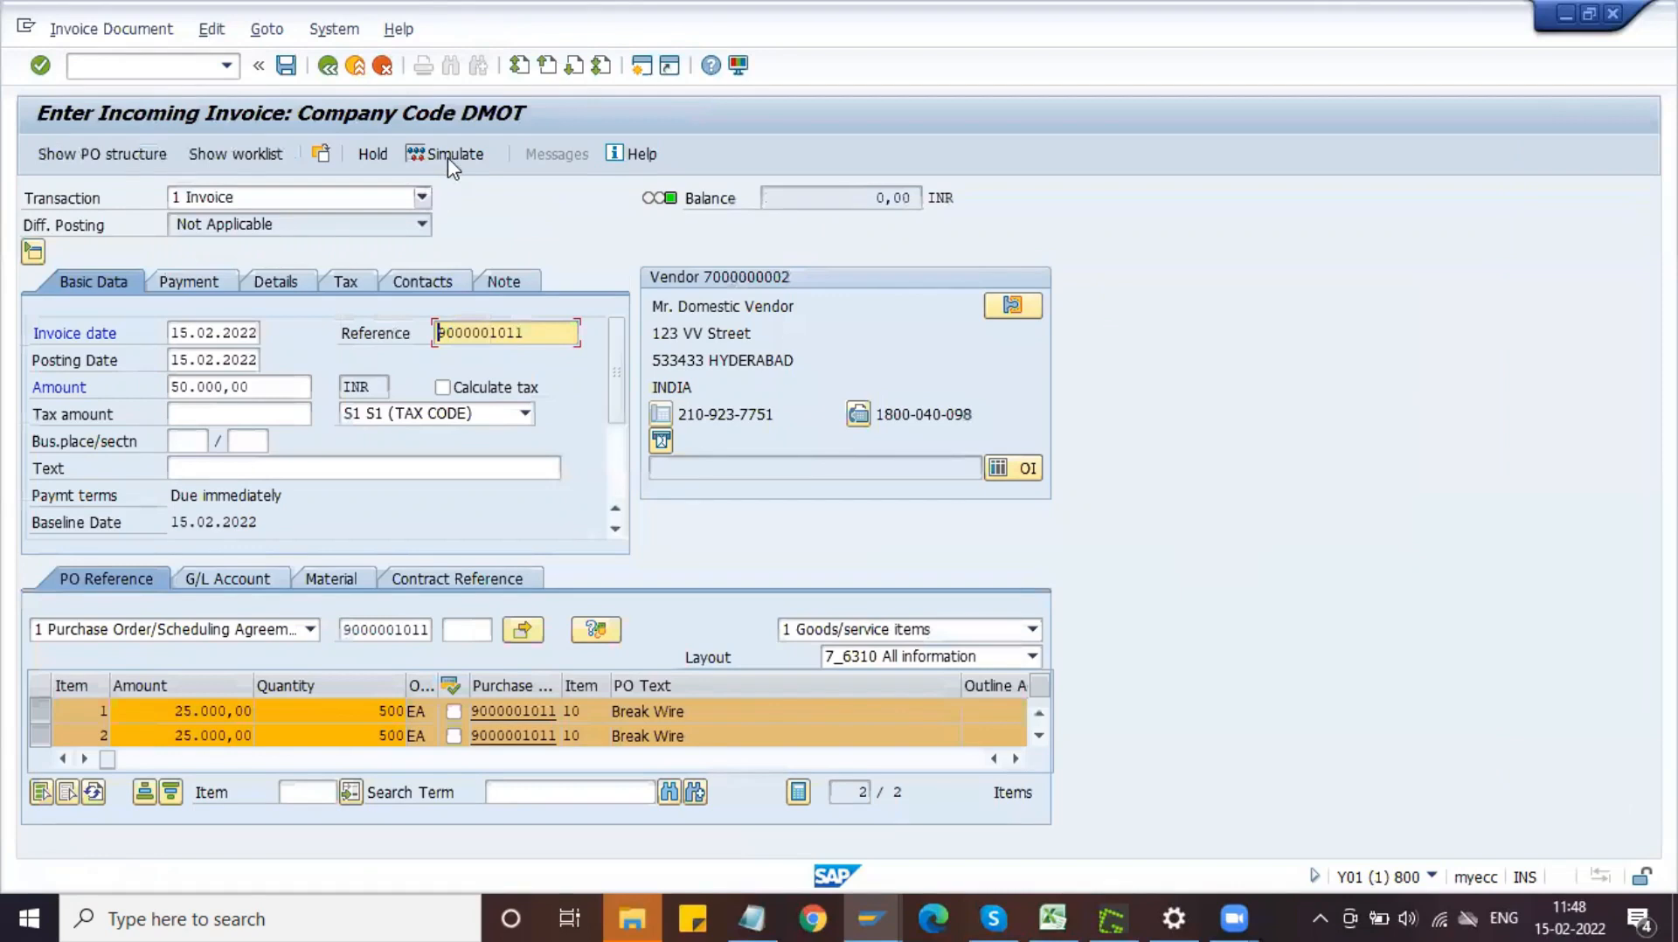
pyautogui.click(448, 160)
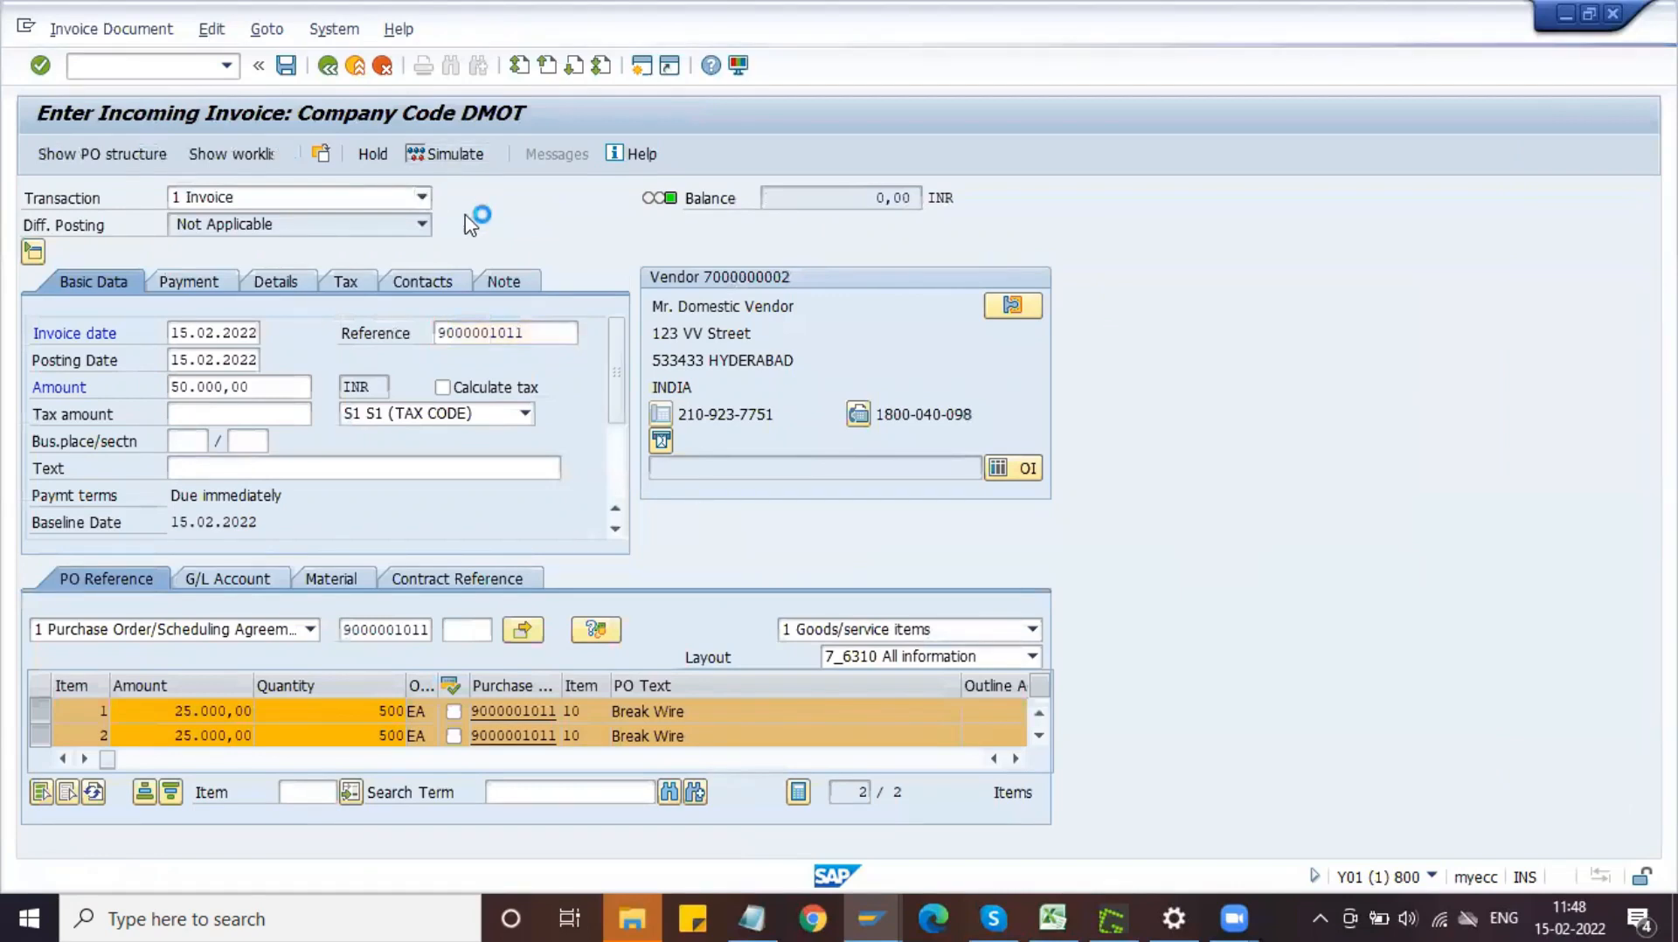
pyautogui.moveTo(184, 260); pyautogui.dragTo(130, 260)
pyautogui.click(129, 260)
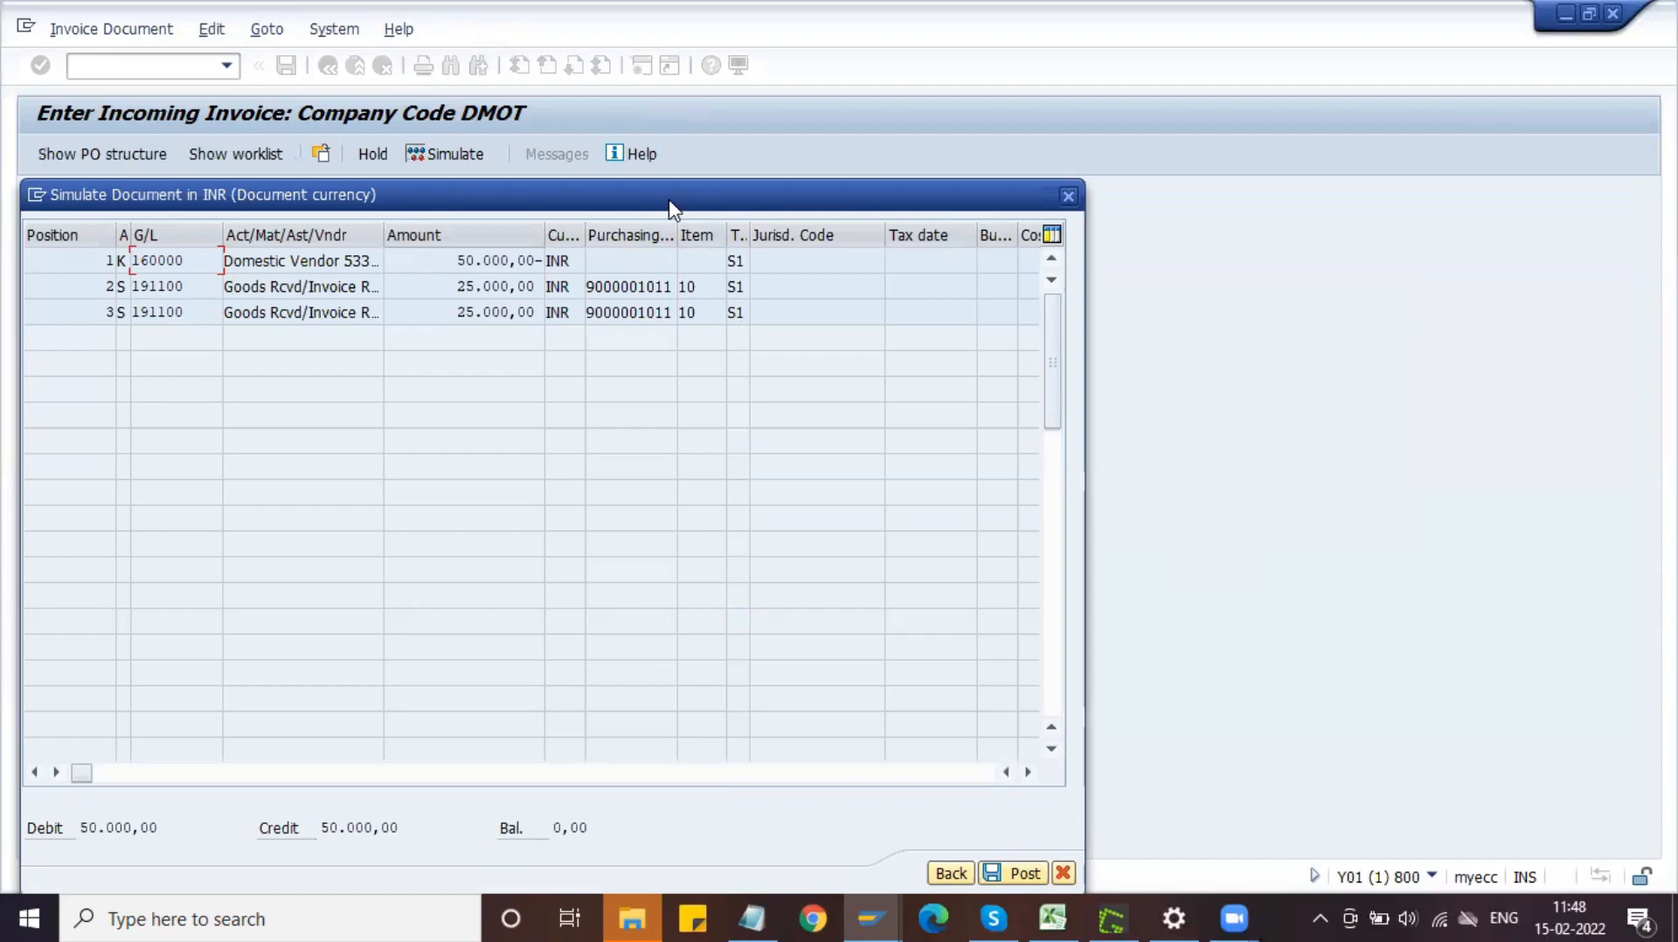
pyautogui.moveTo(673, 208); pyautogui.dragTo(706, 103)
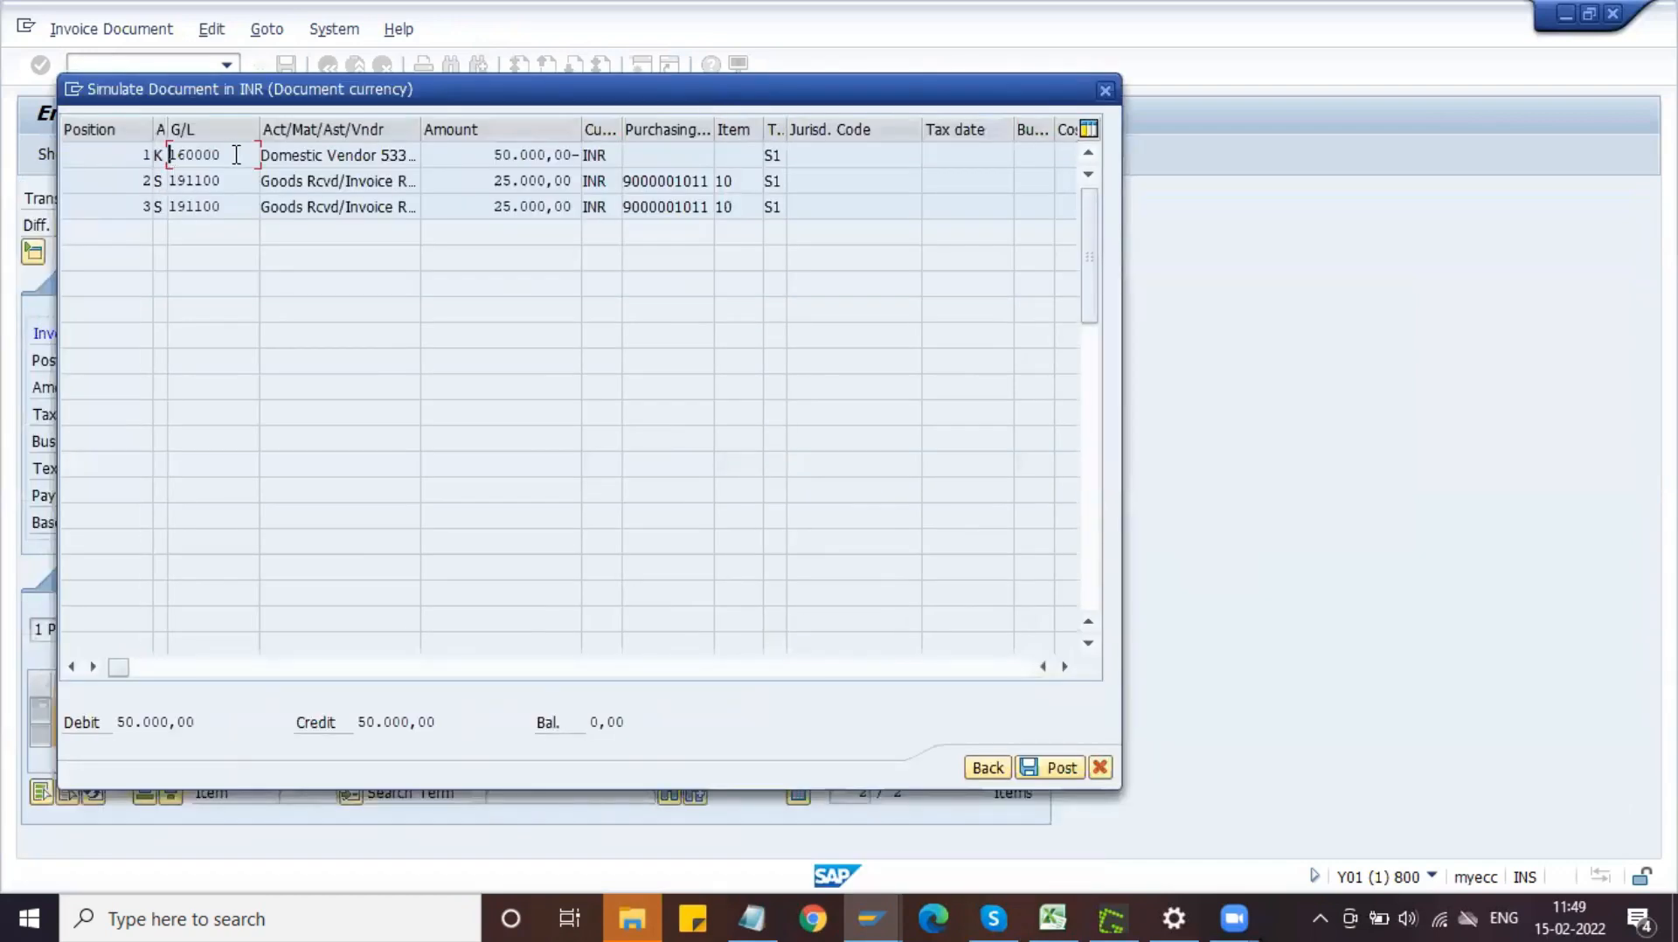
pyautogui.moveTo(221, 155); pyautogui.dragTo(164, 157)
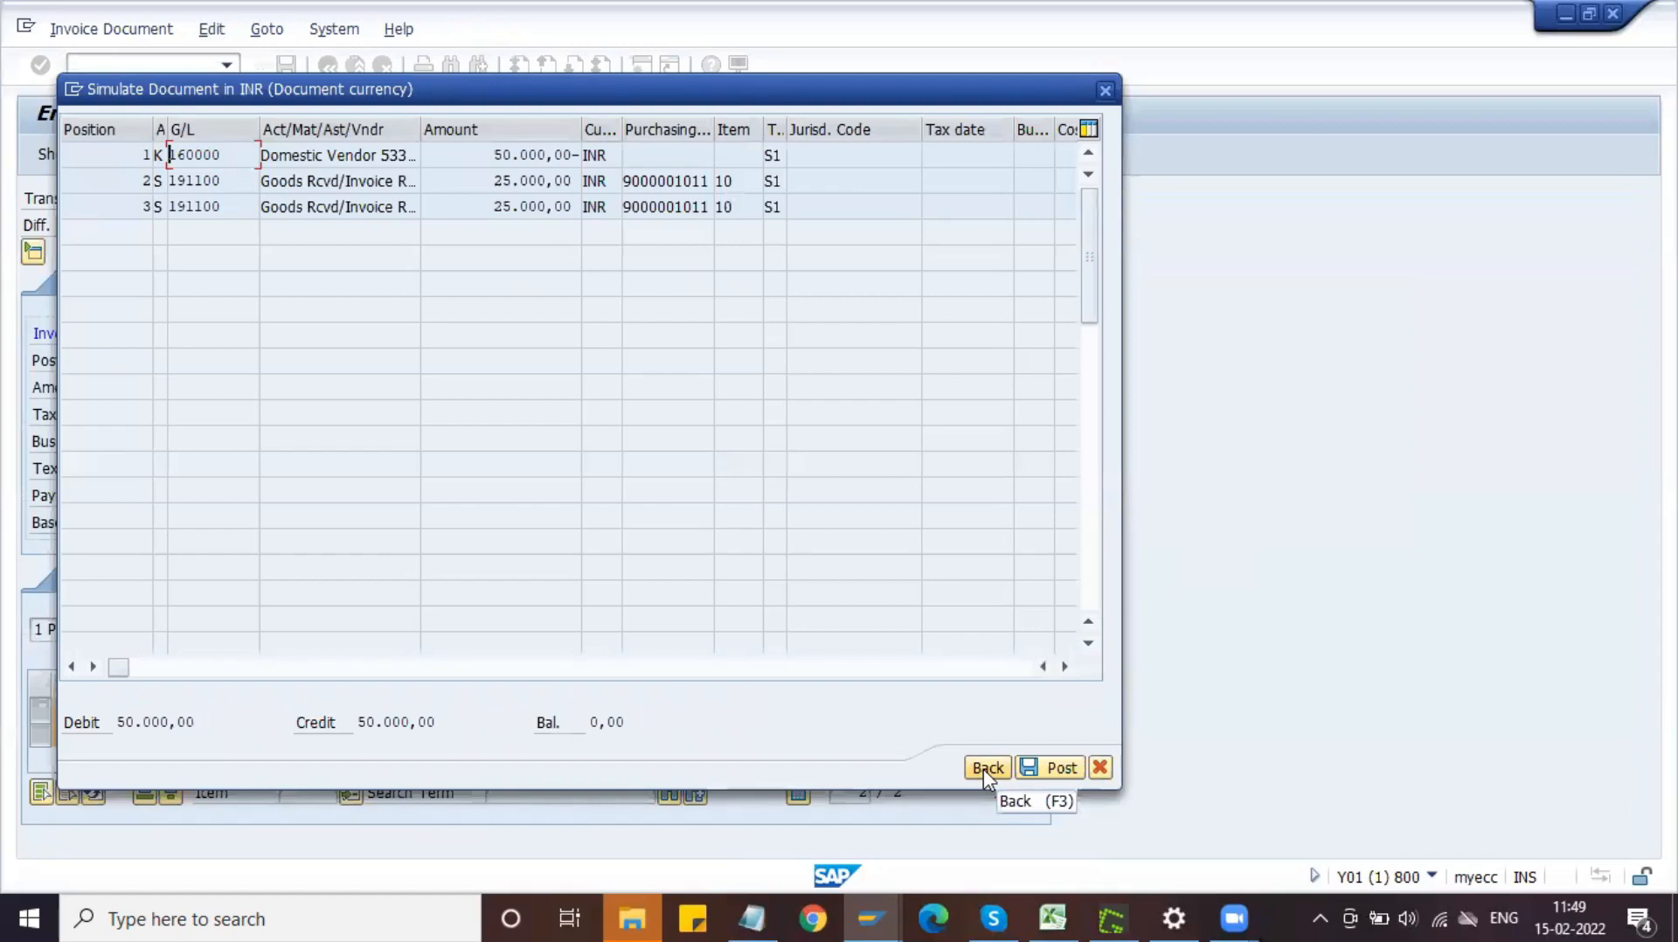
# - Post the simulated invoice and display the posted invoice document for fiscal year 2022
pyautogui.click(1034, 767)
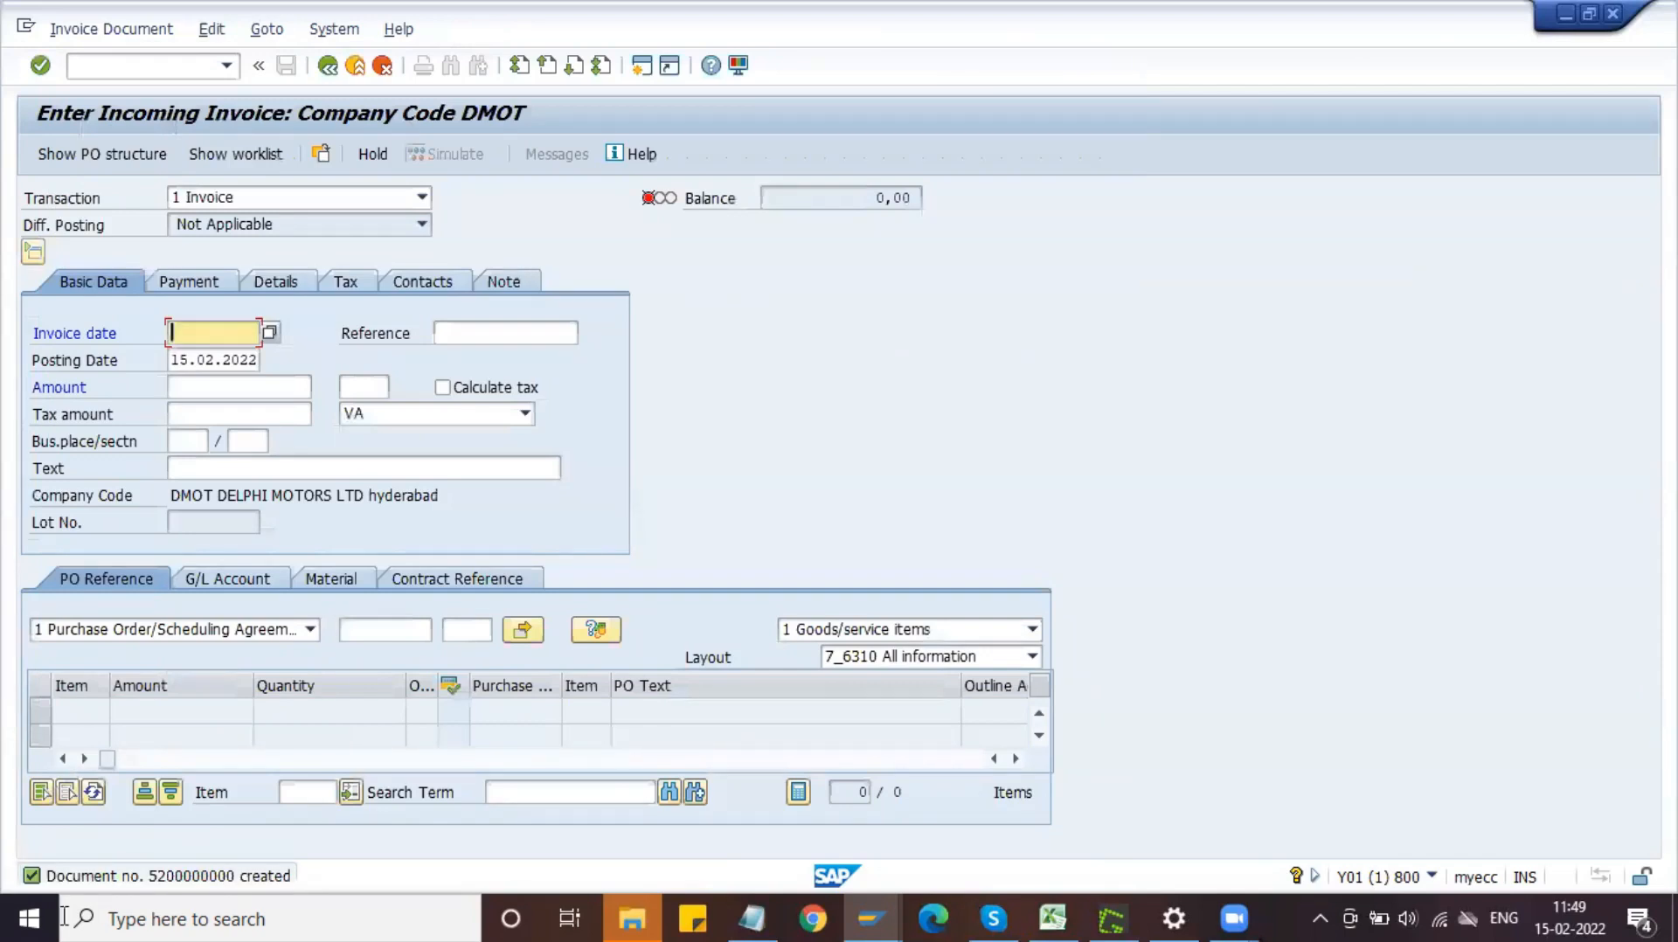
pyautogui.click(324, 155)
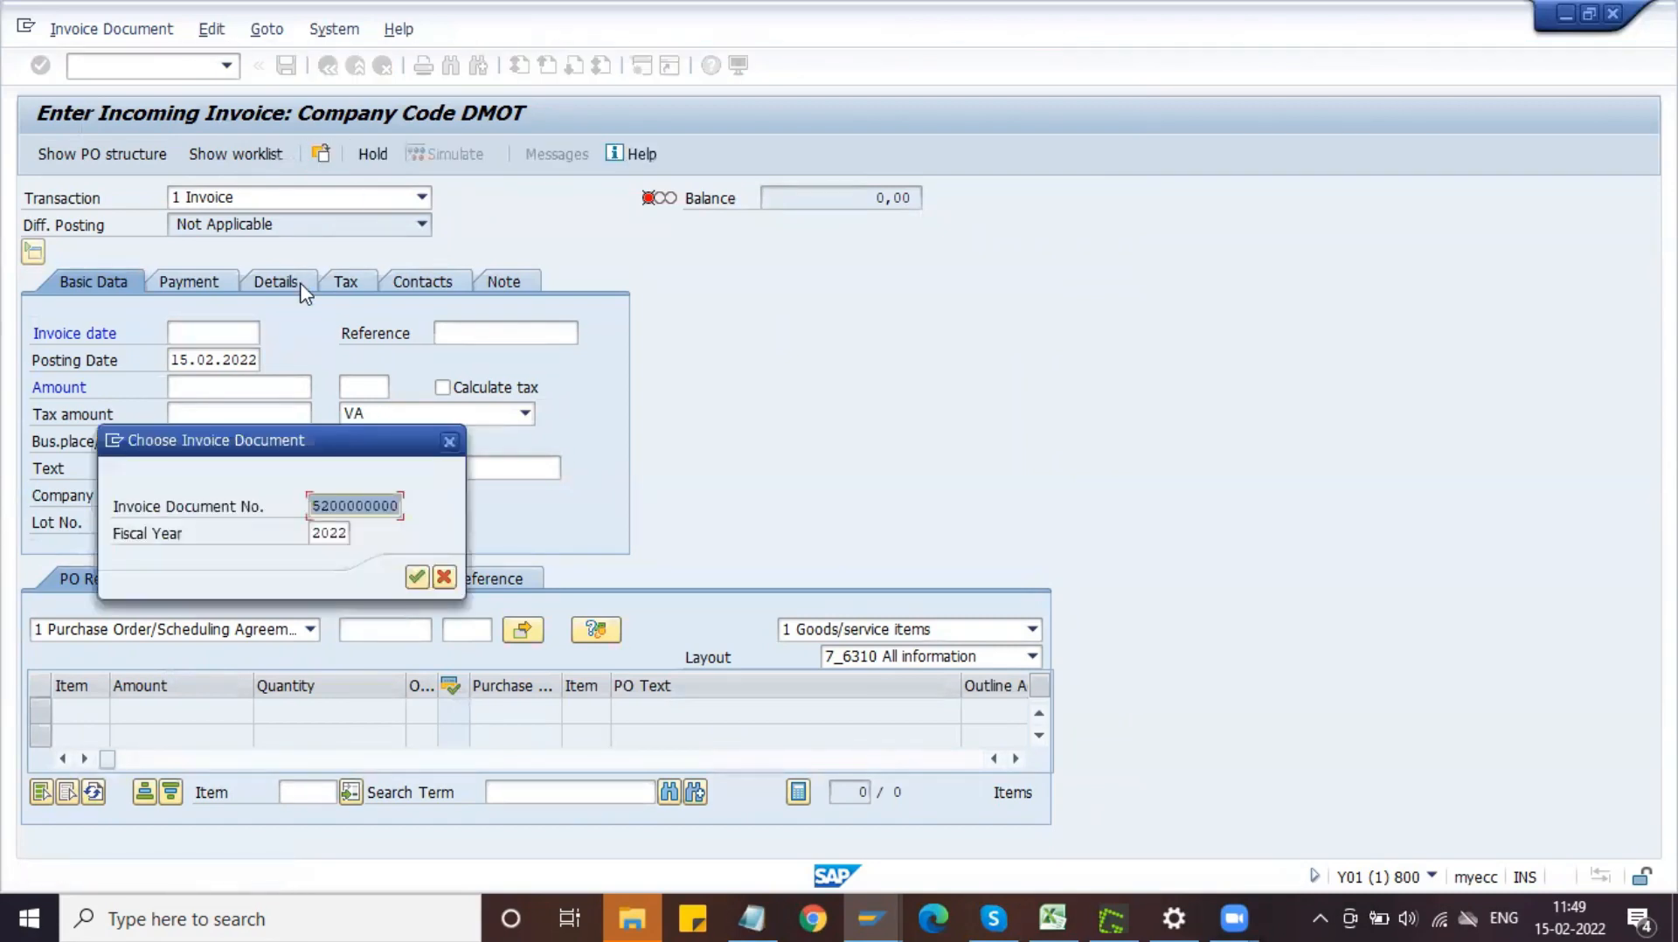
pyautogui.press('Return')
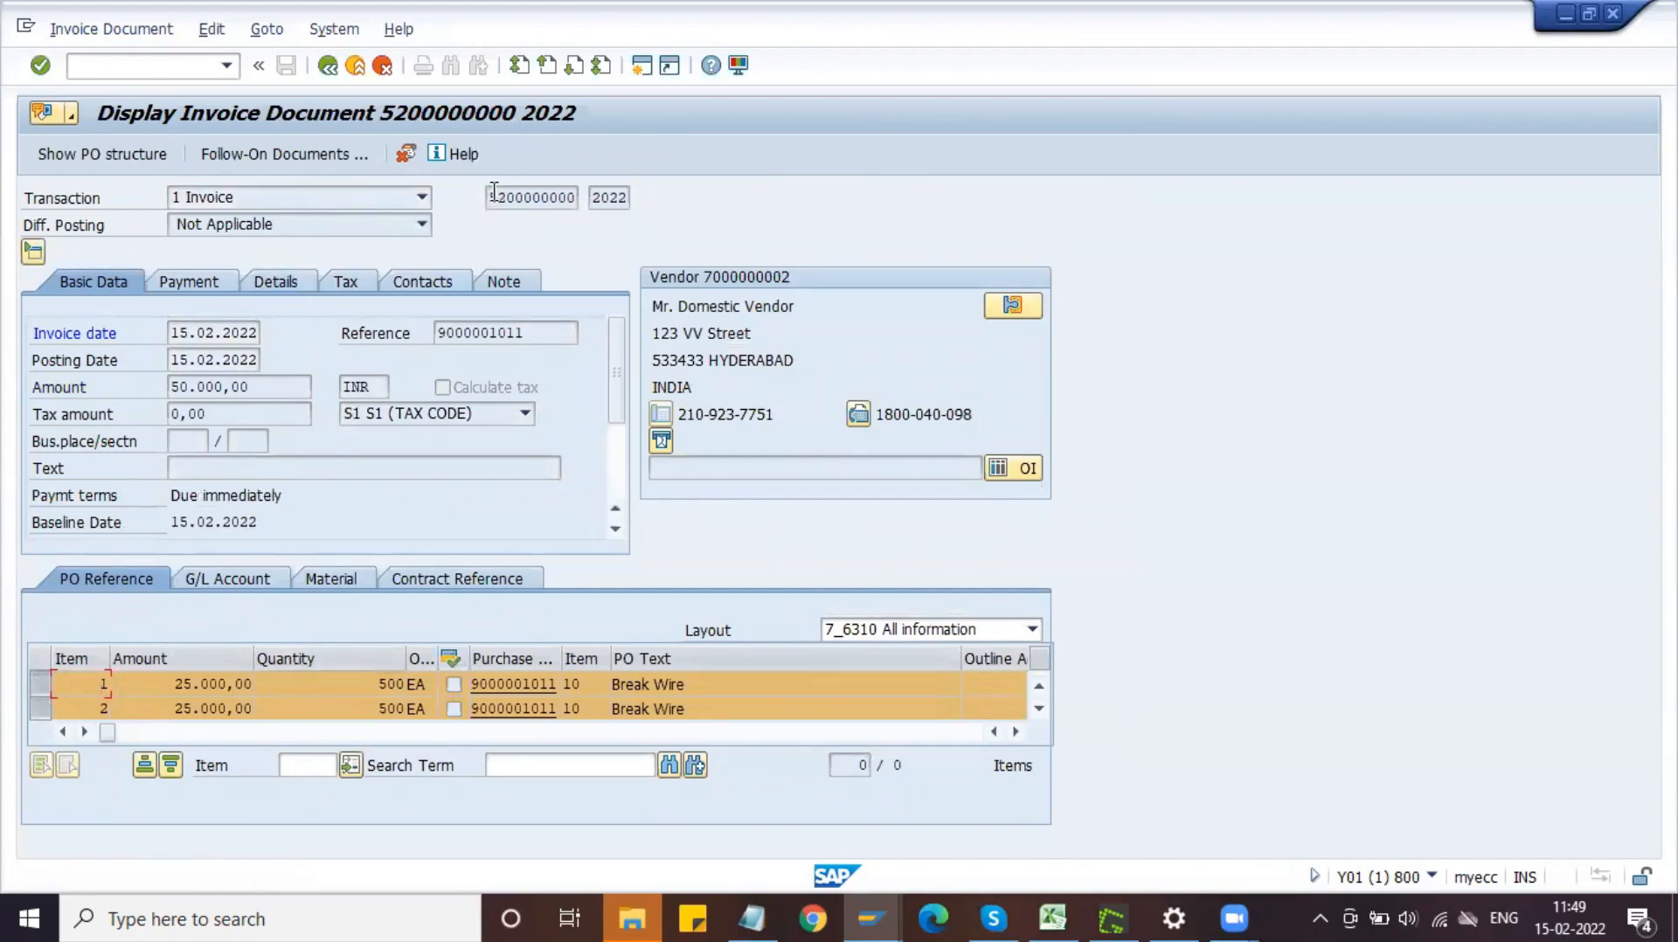
pyautogui.moveTo(491, 194); pyautogui.dragTo(576, 201)
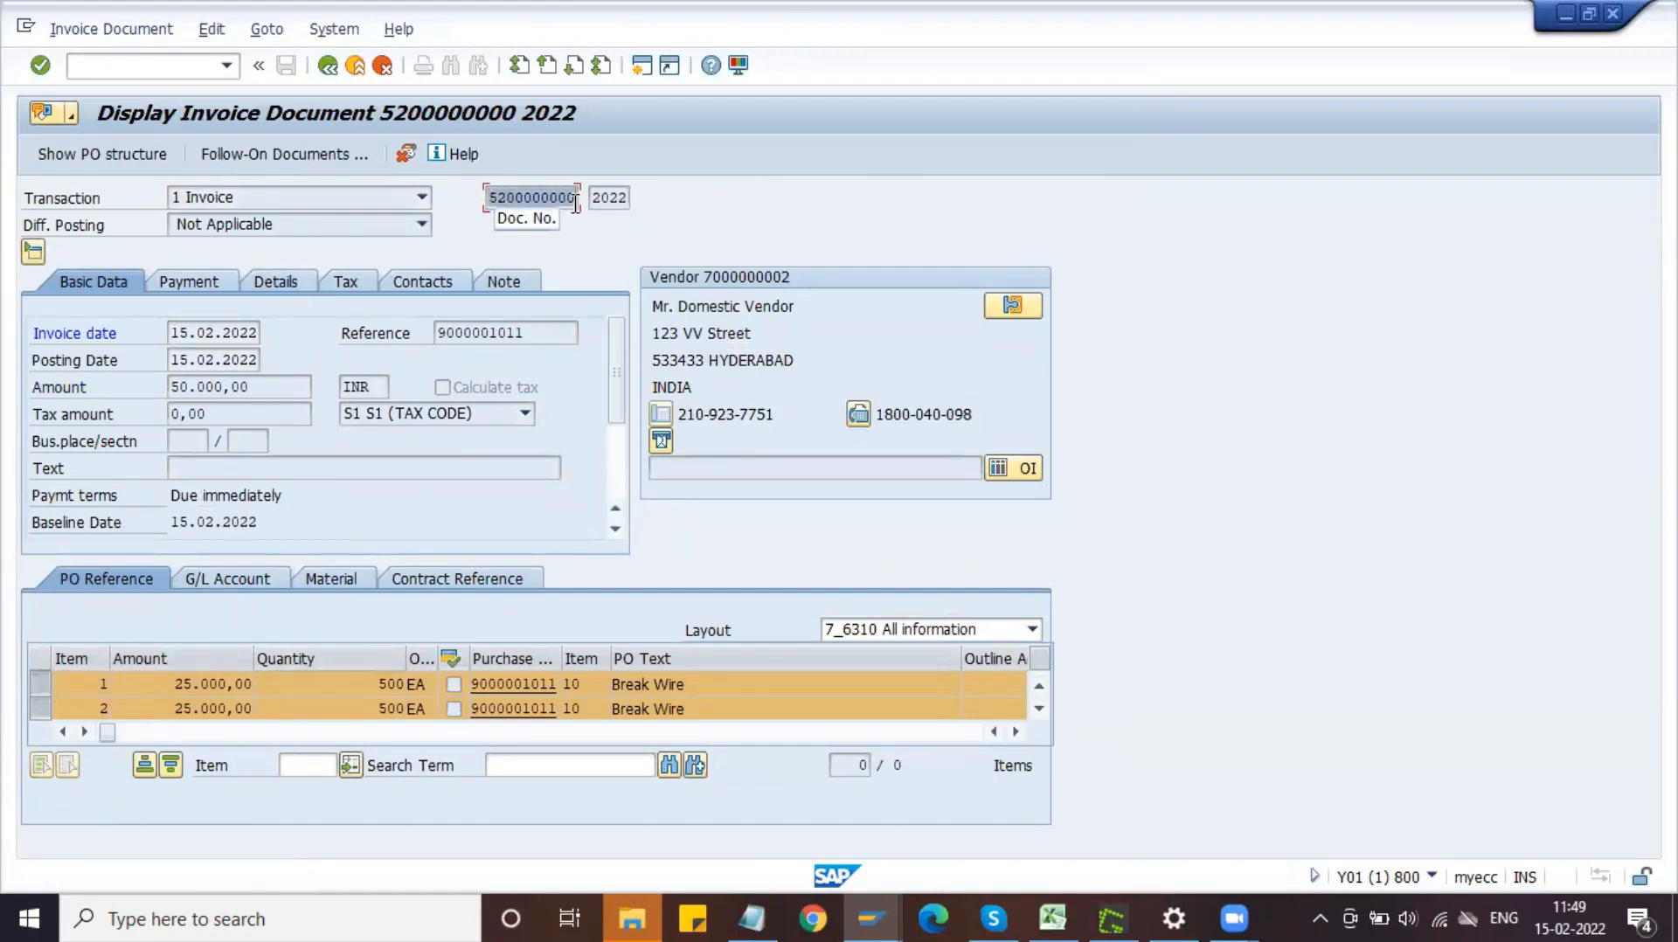
pyautogui.click(576, 203)
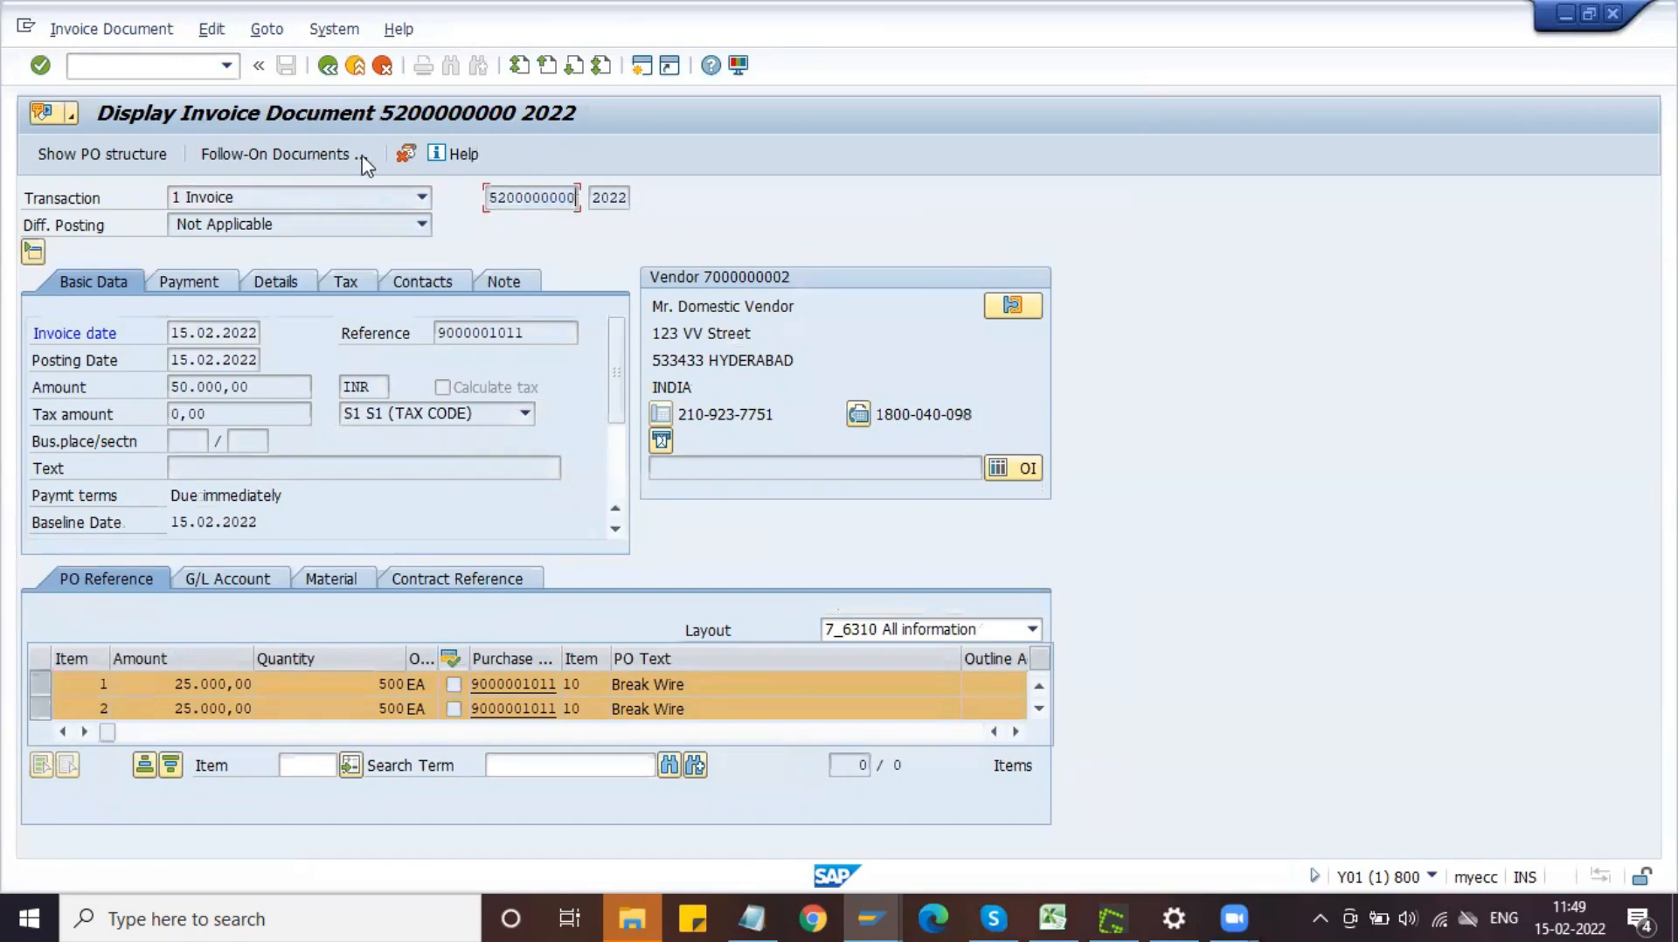
# - Open the accounting document among the invoice's follow-on documents and examine its two Goods Rcvd/Invoice Rcvd lines
pyautogui.click(278, 156)
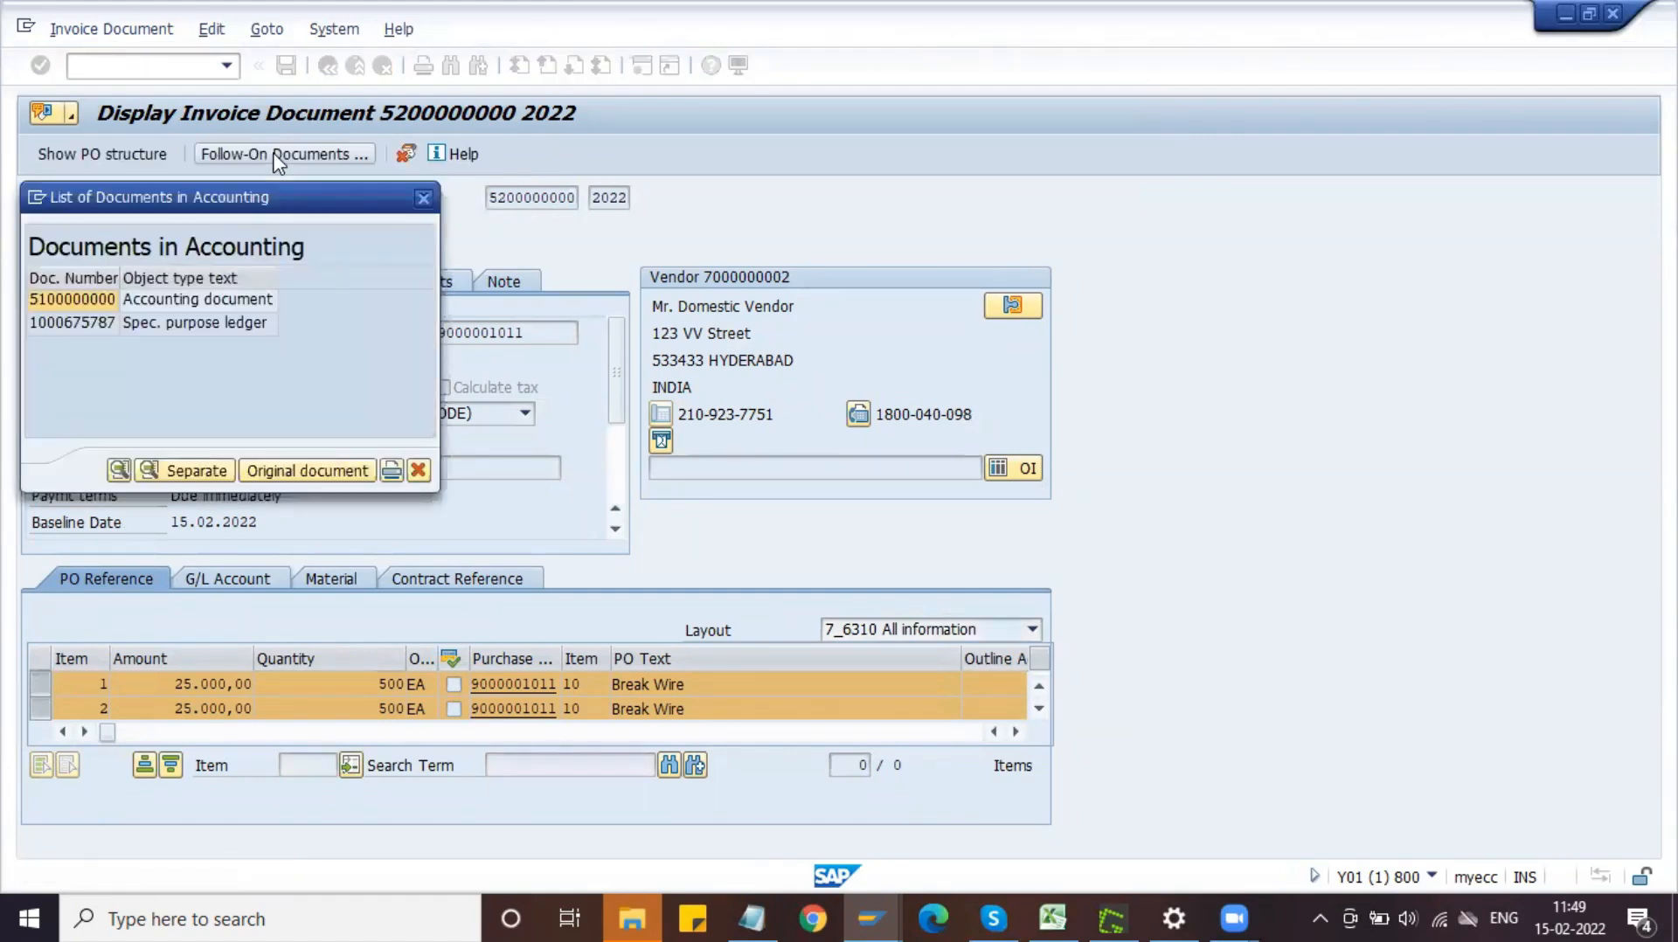
pyautogui.doubleClick(217, 302)
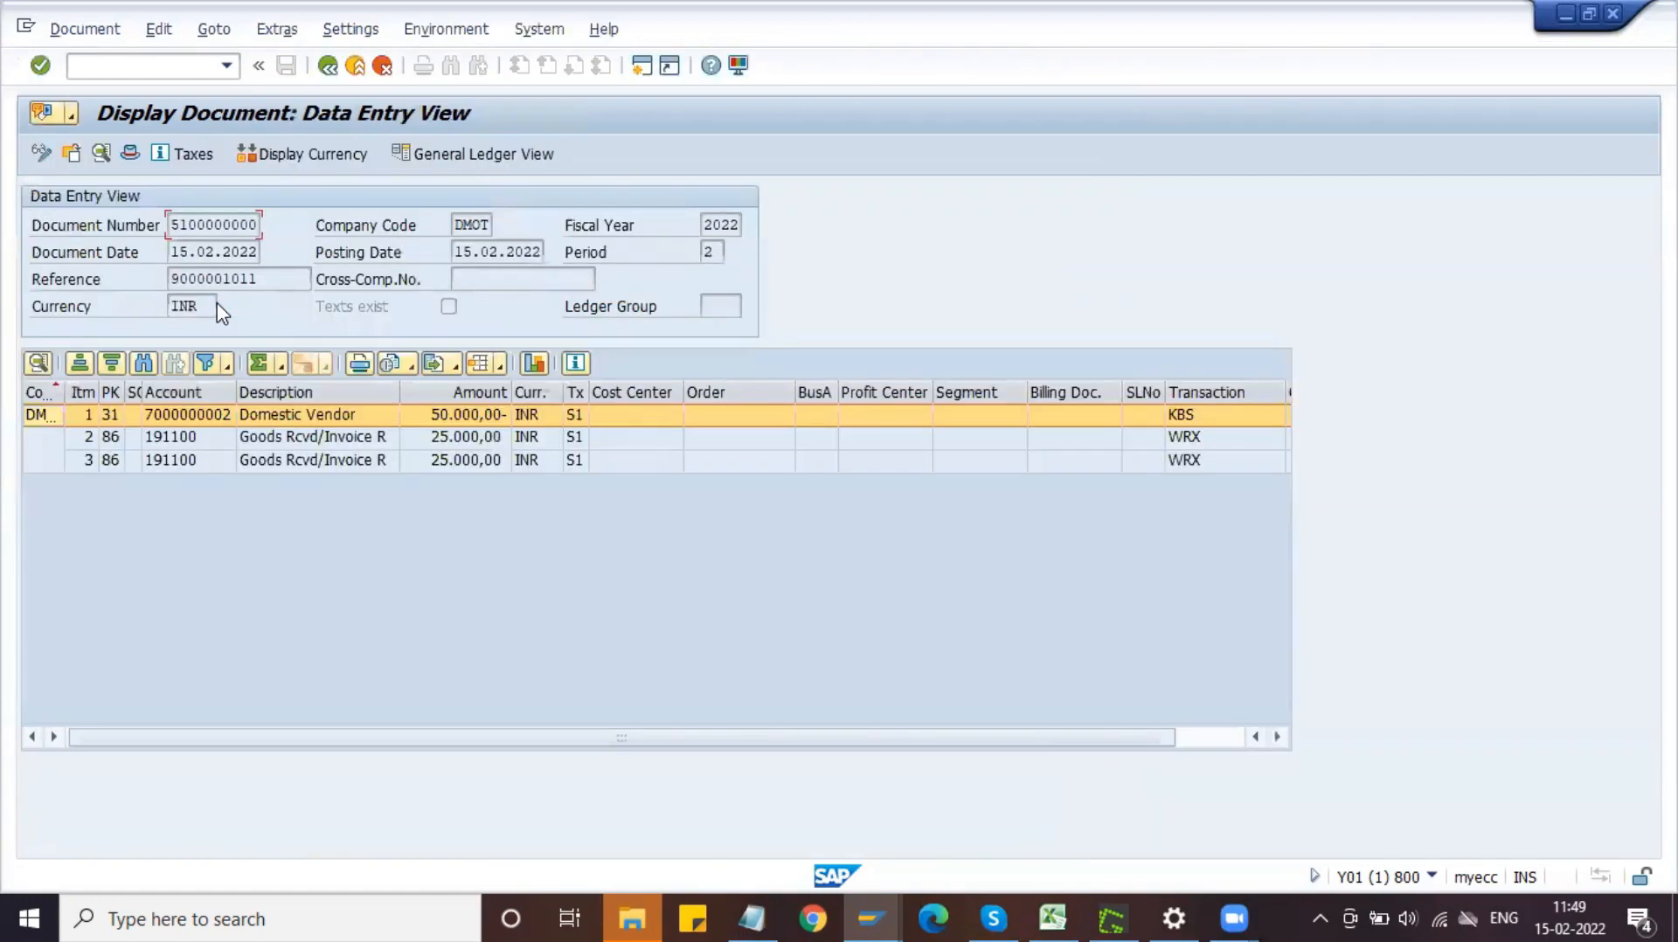
pyautogui.click(350, 461)
pyautogui.click(346, 437)
pyautogui.click(341, 463)
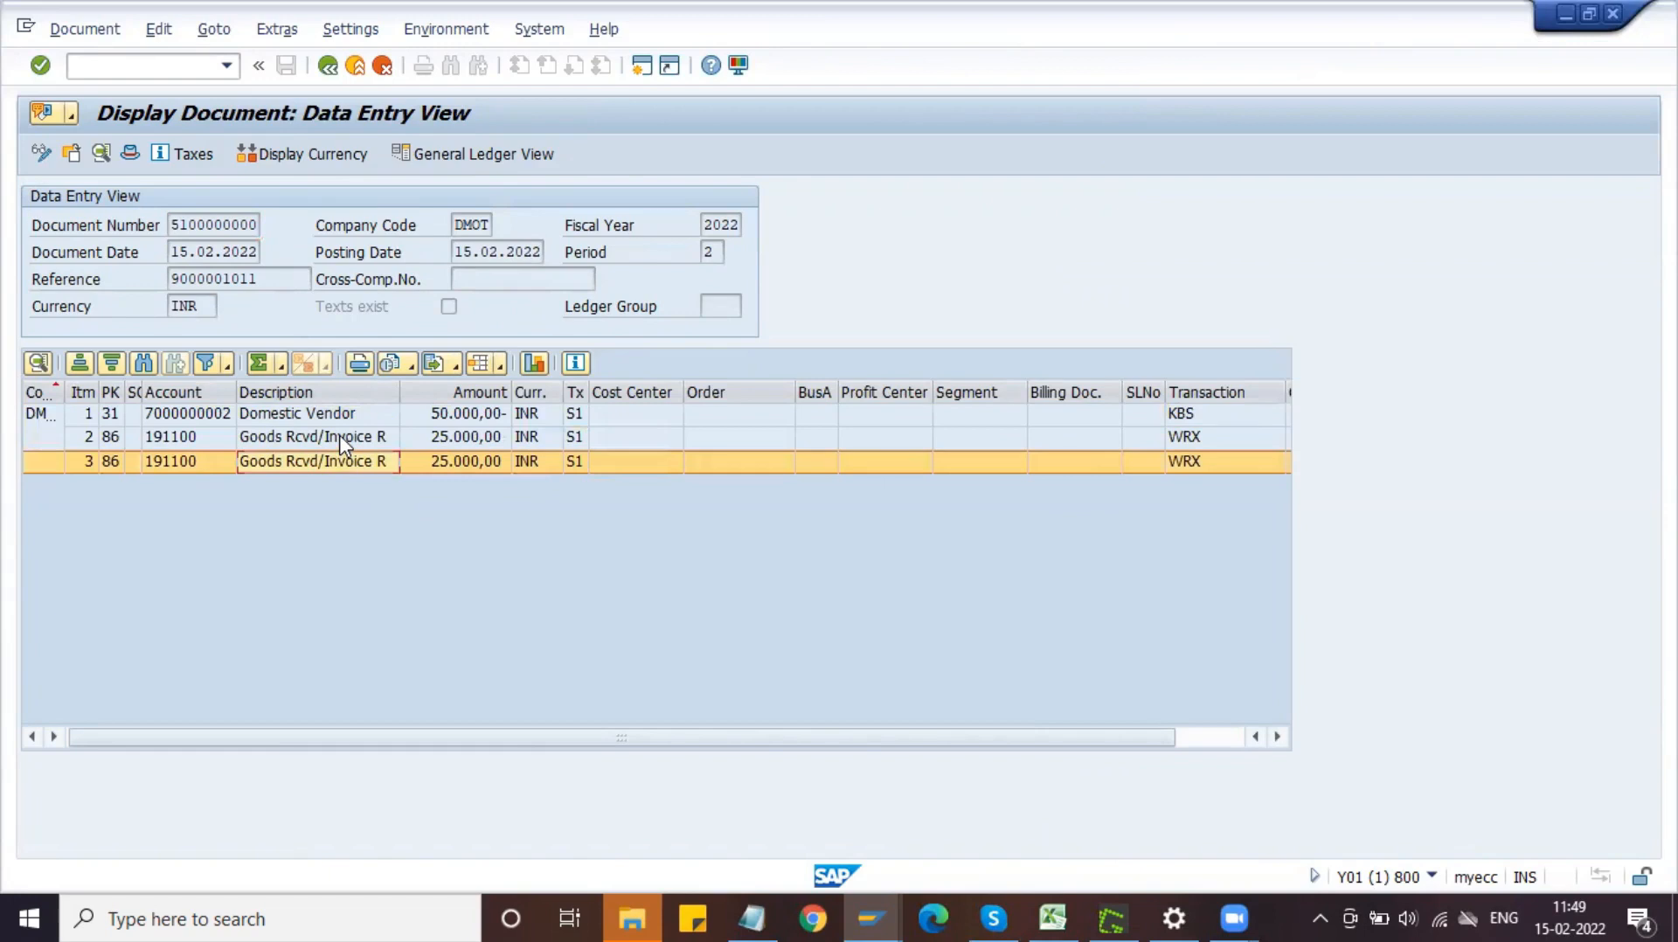
# - Examine the second Goods Rcvd/Invoice Rcvd line and the Domestic Vendor line's amount in the accounting document
pyautogui.click(341, 437)
pyautogui.click(330, 416)
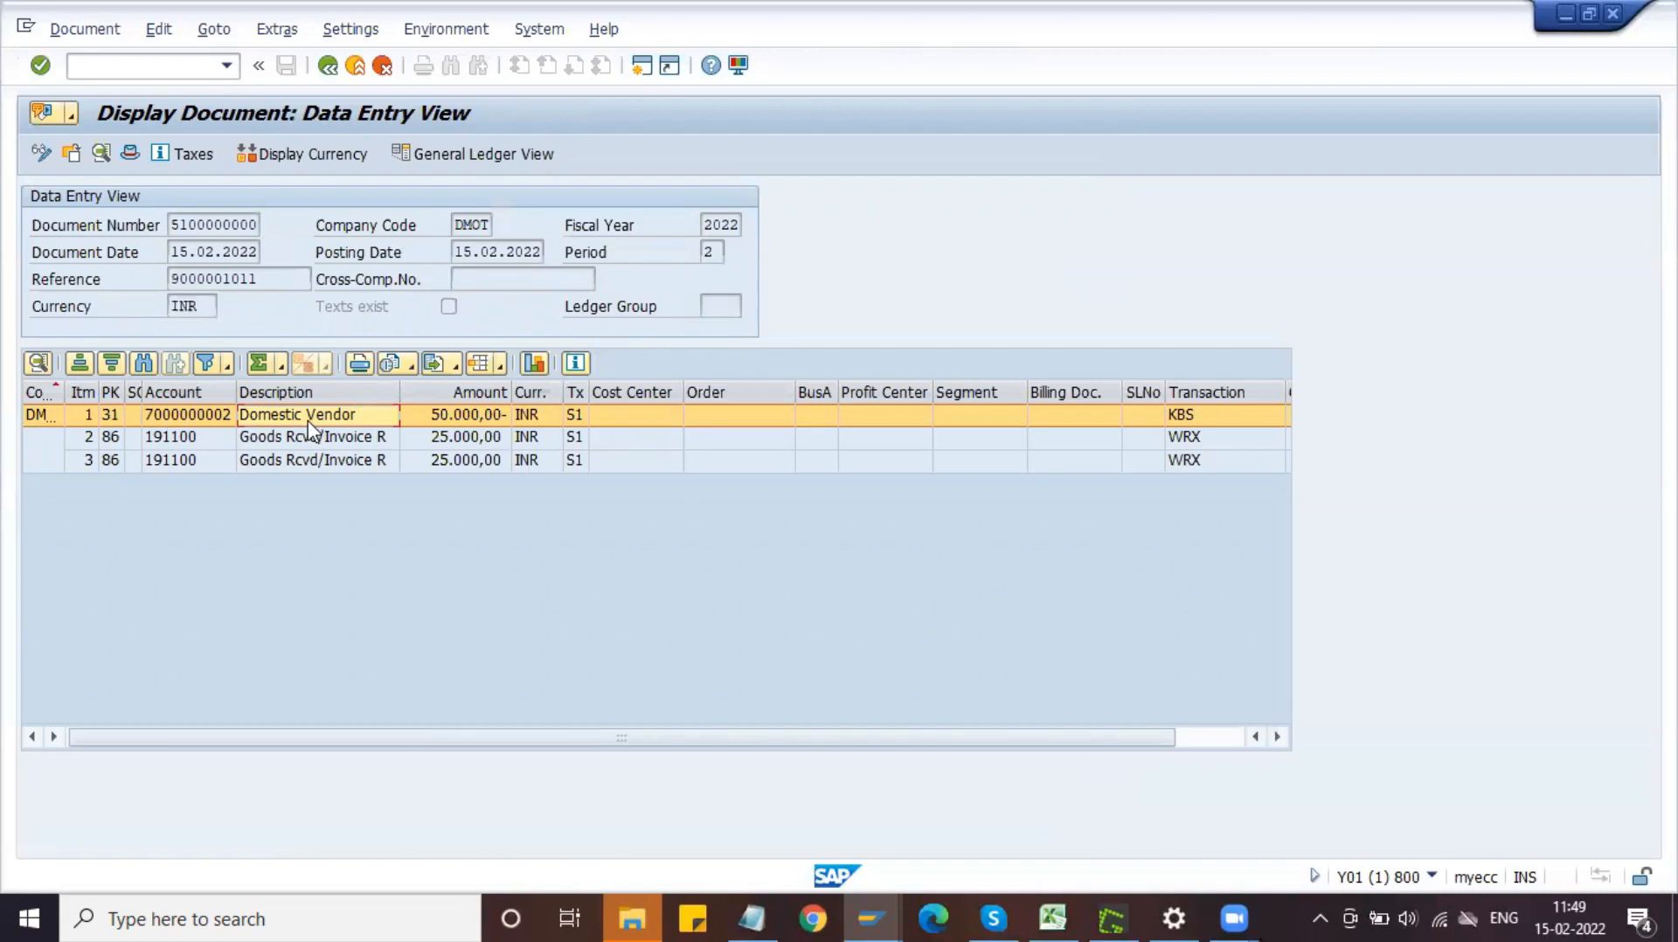
pyautogui.click(490, 418)
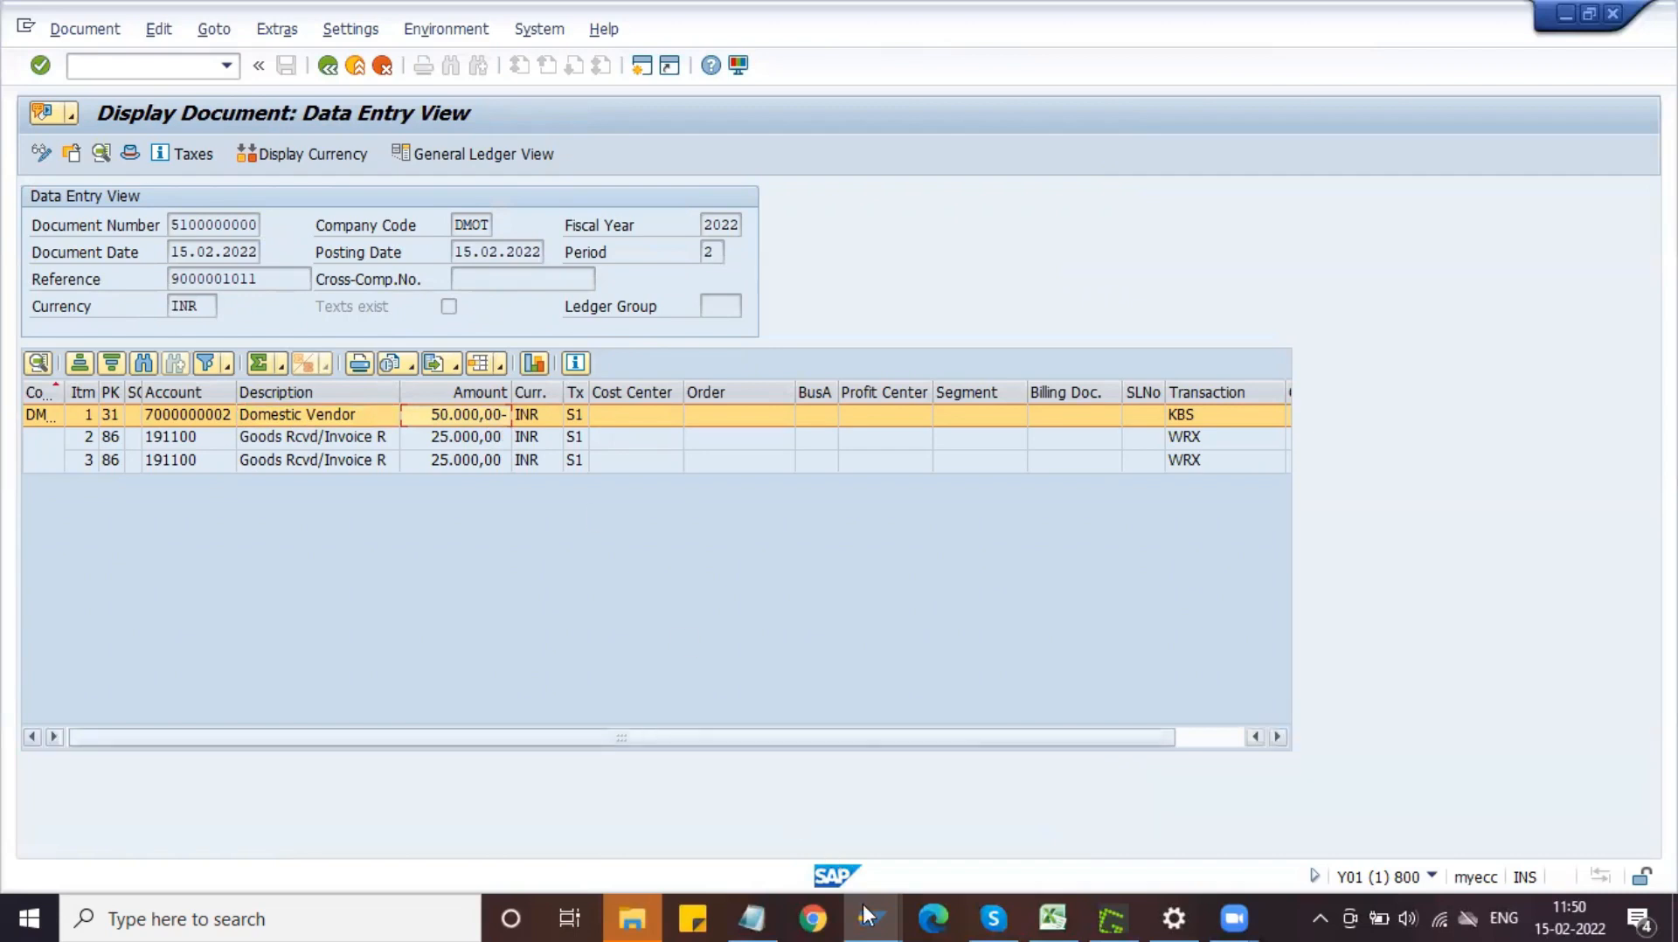
# - Switch to the Break Wire purchase order, show its header status, refresh it and check the invoiced quantity
pyautogui.moveTo(862, 903)
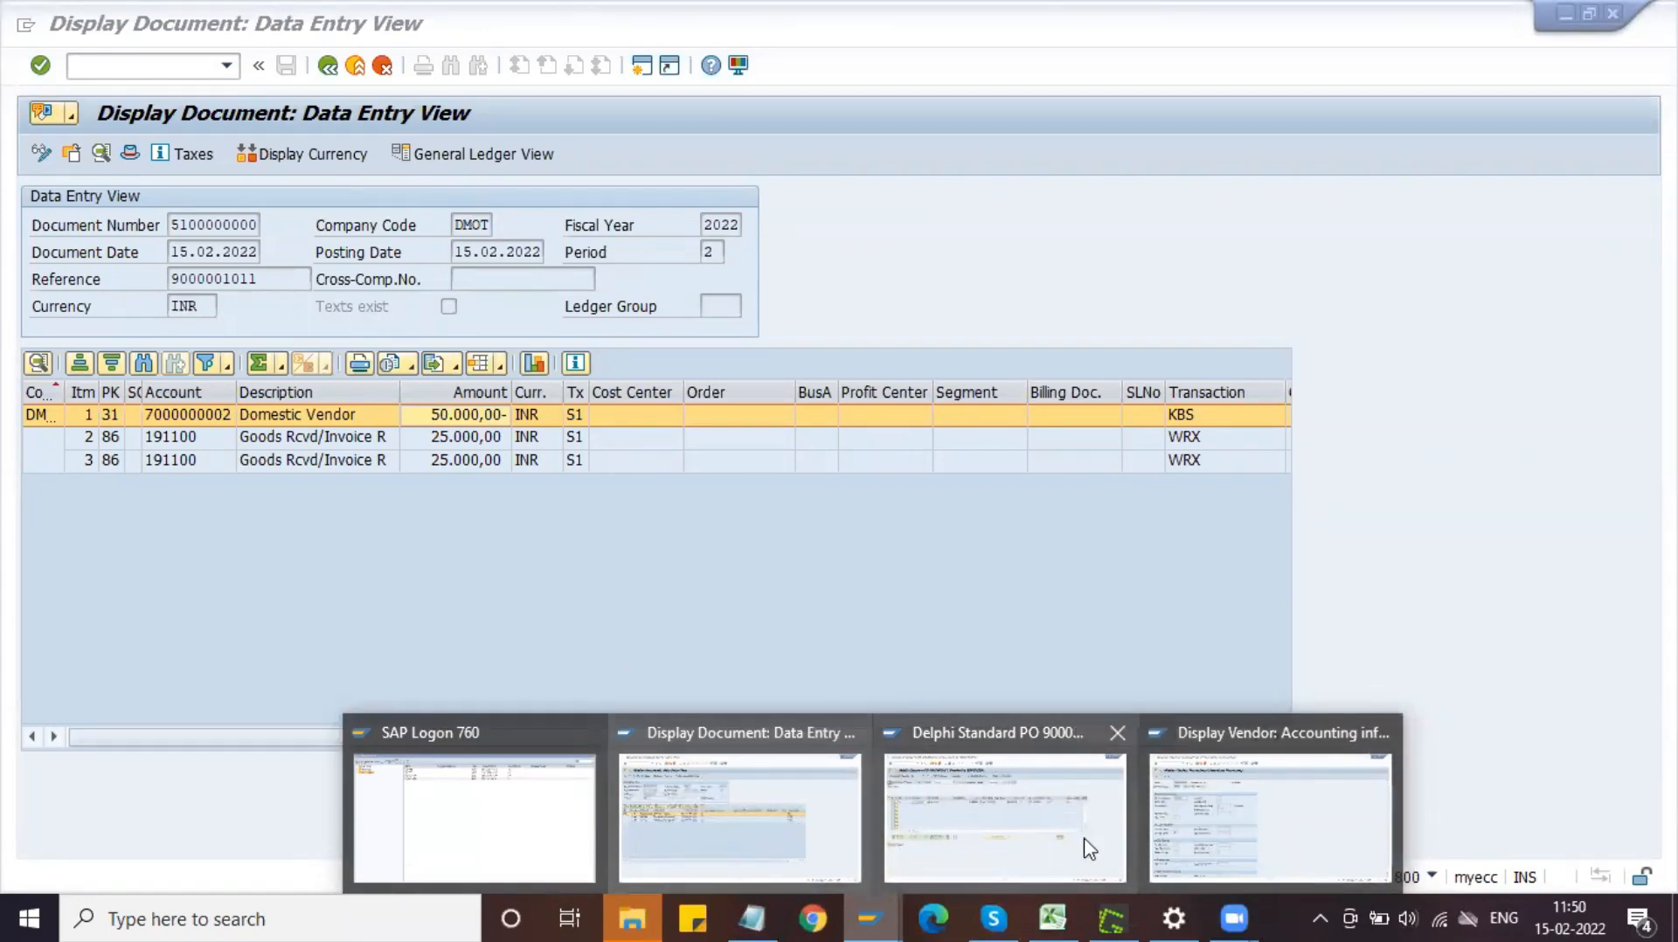
pyautogui.click(988, 778)
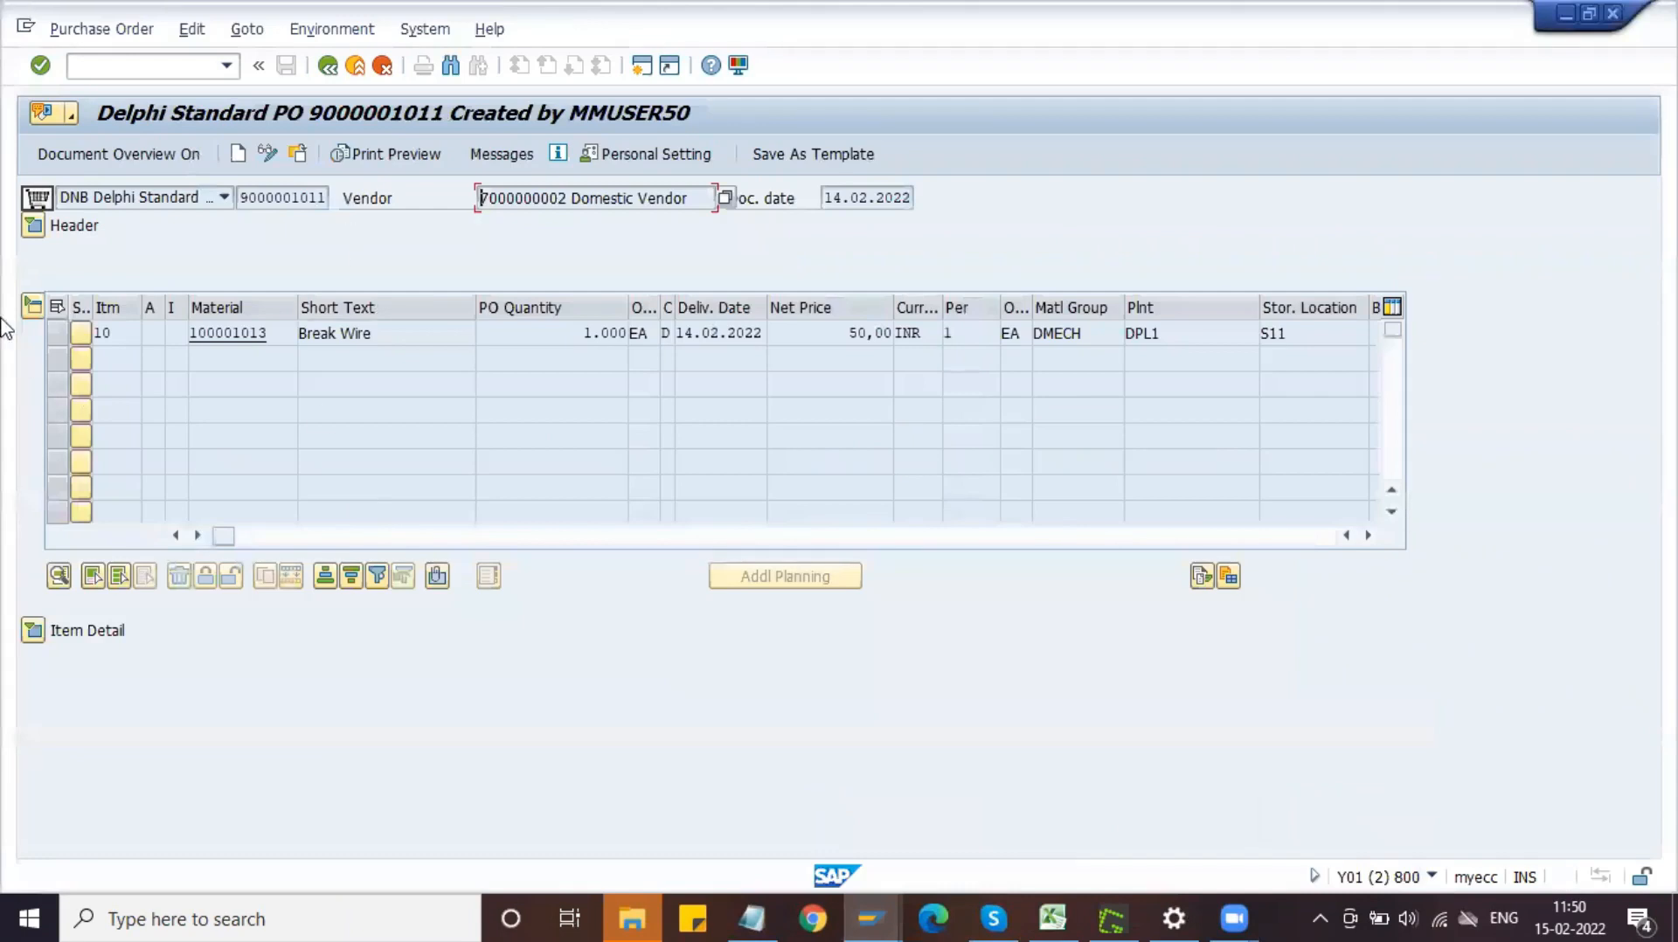
pyautogui.click(31, 229)
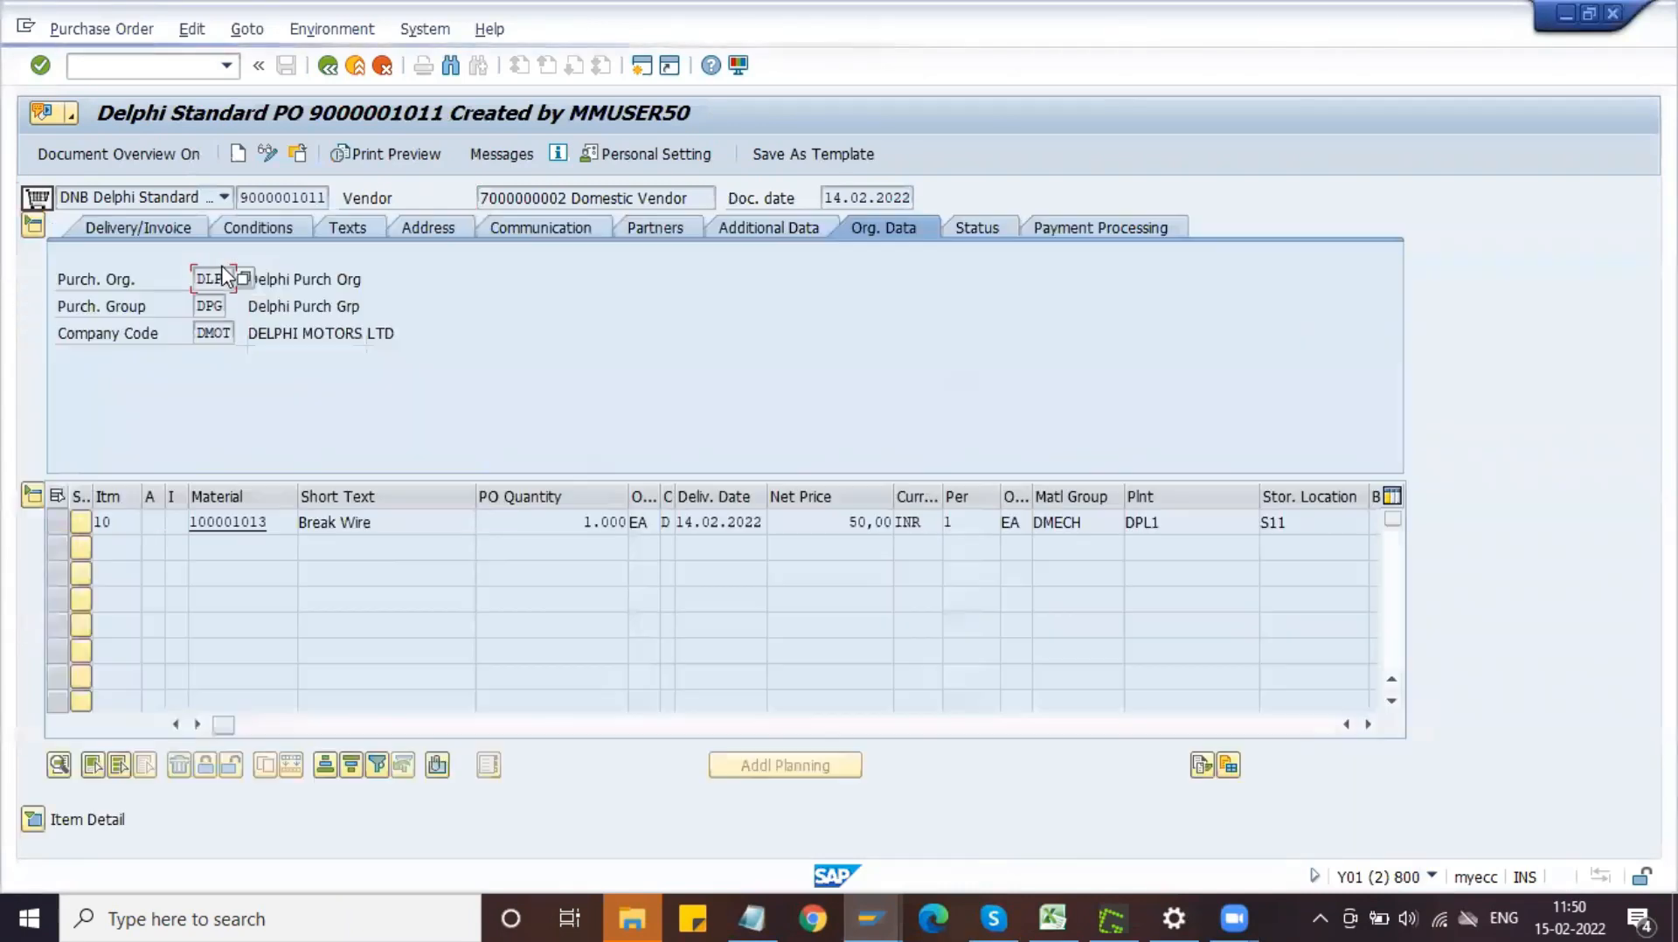
pyautogui.click(972, 229)
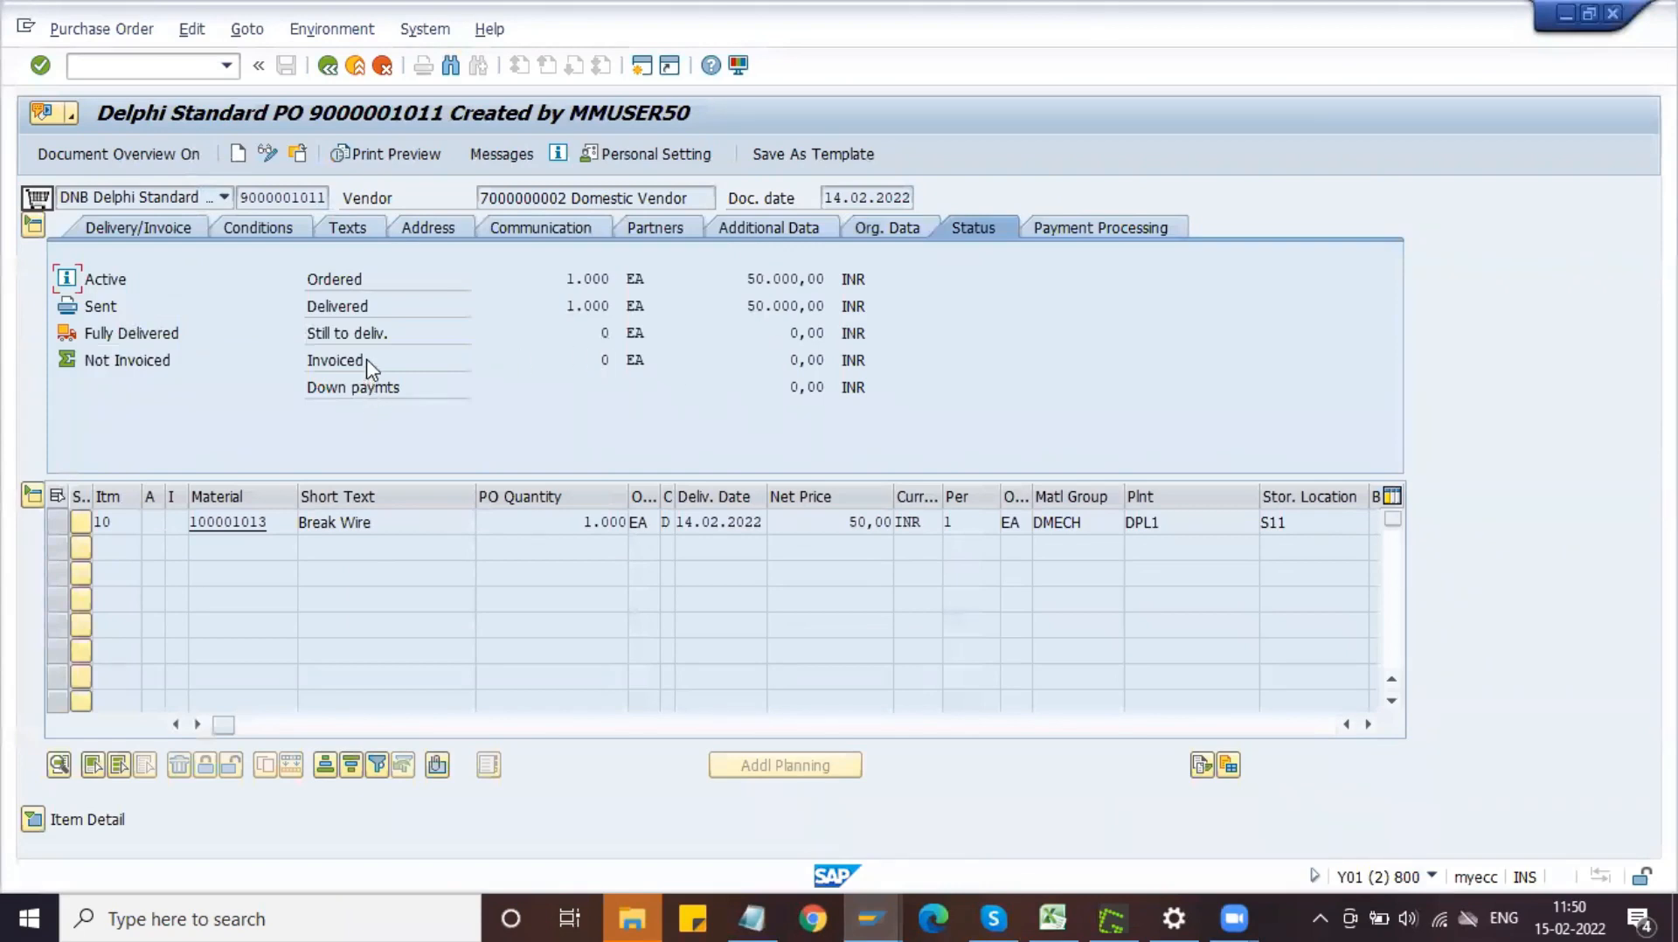
pyautogui.click(366, 360)
pyautogui.click(609, 354)
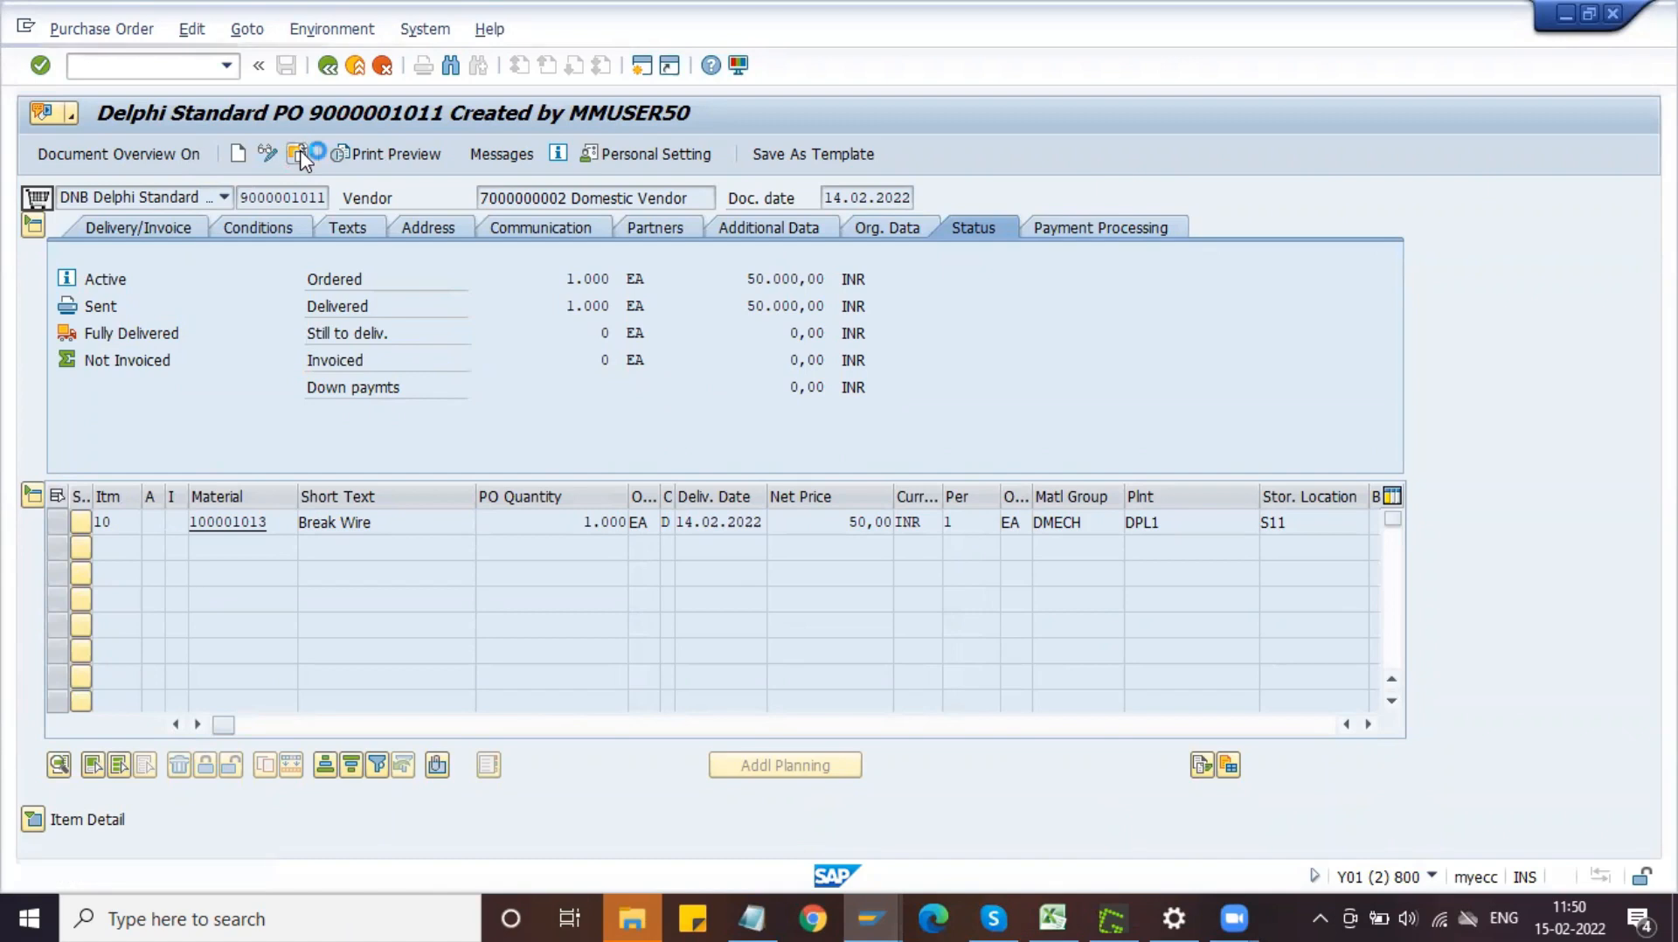
pyautogui.press('Return')
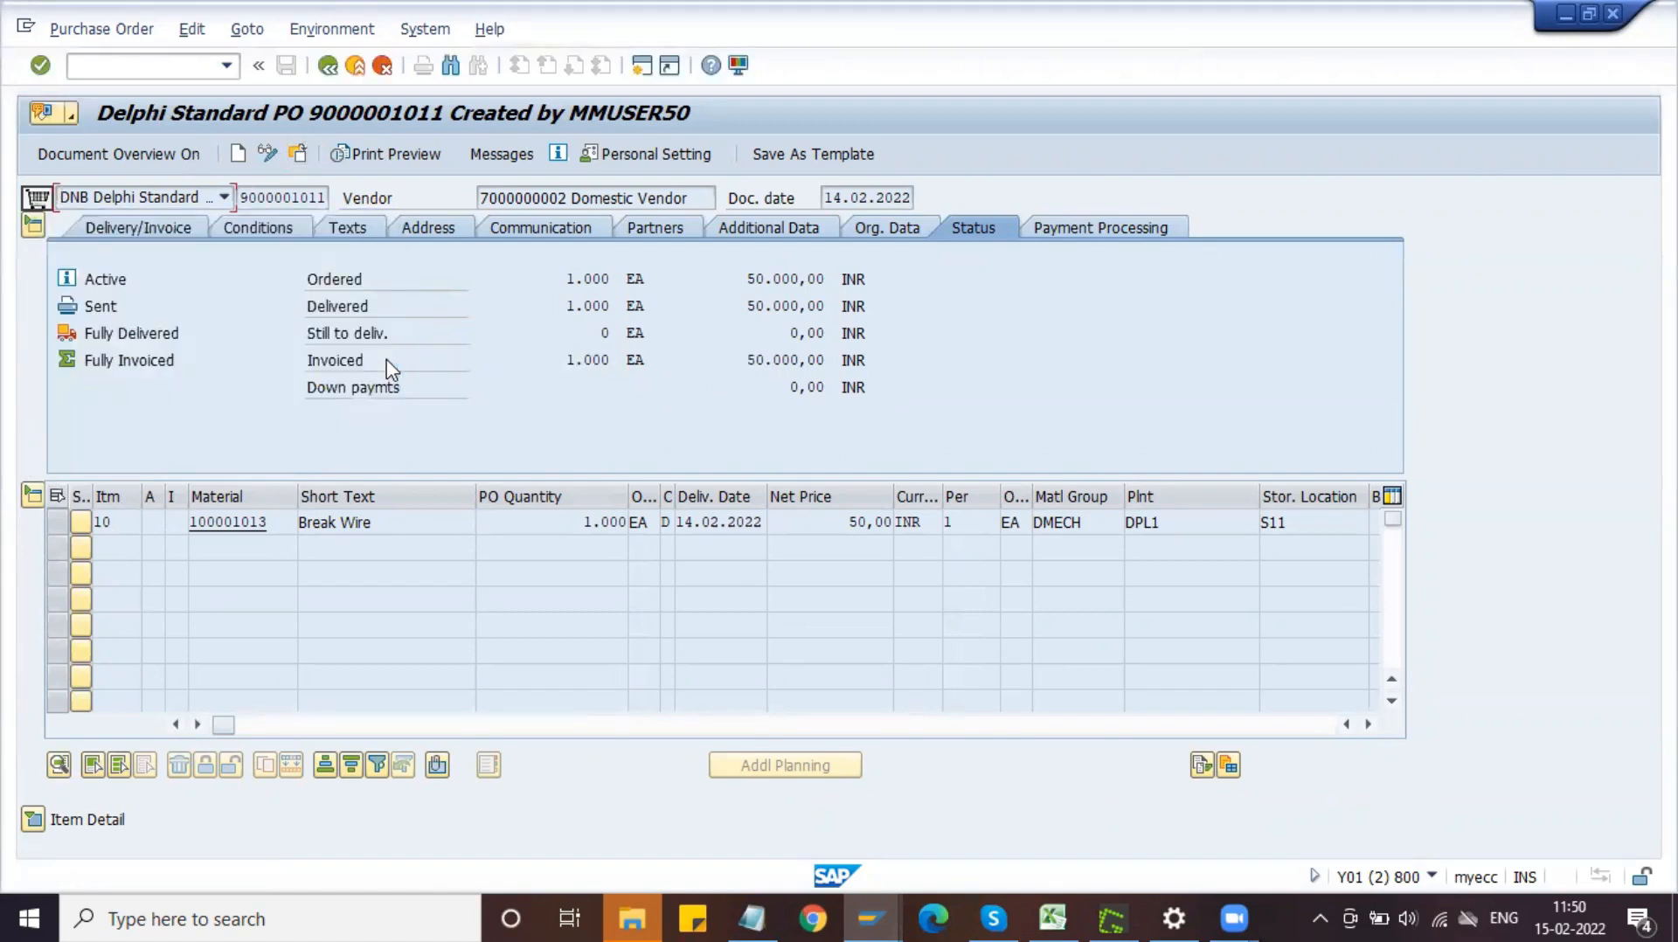
pyautogui.click(603, 361)
# - Switch to the vendor accounting information session and end its transaction to return to SAP Easy Access
pyautogui.click(870, 914)
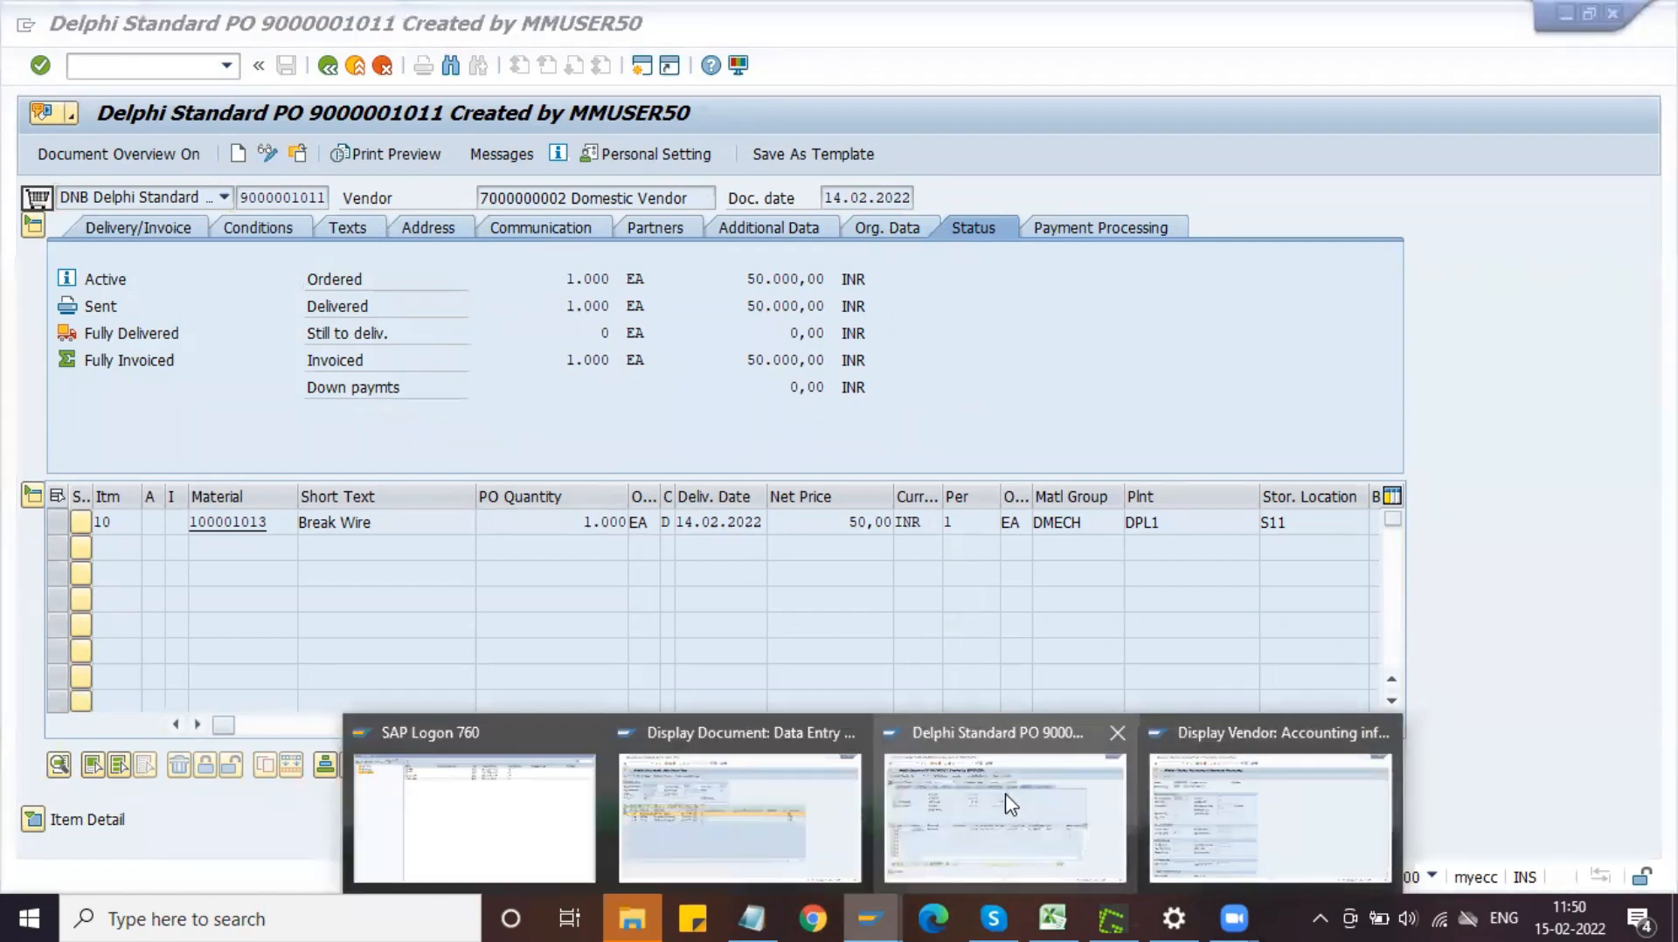
pyautogui.click(1212, 793)
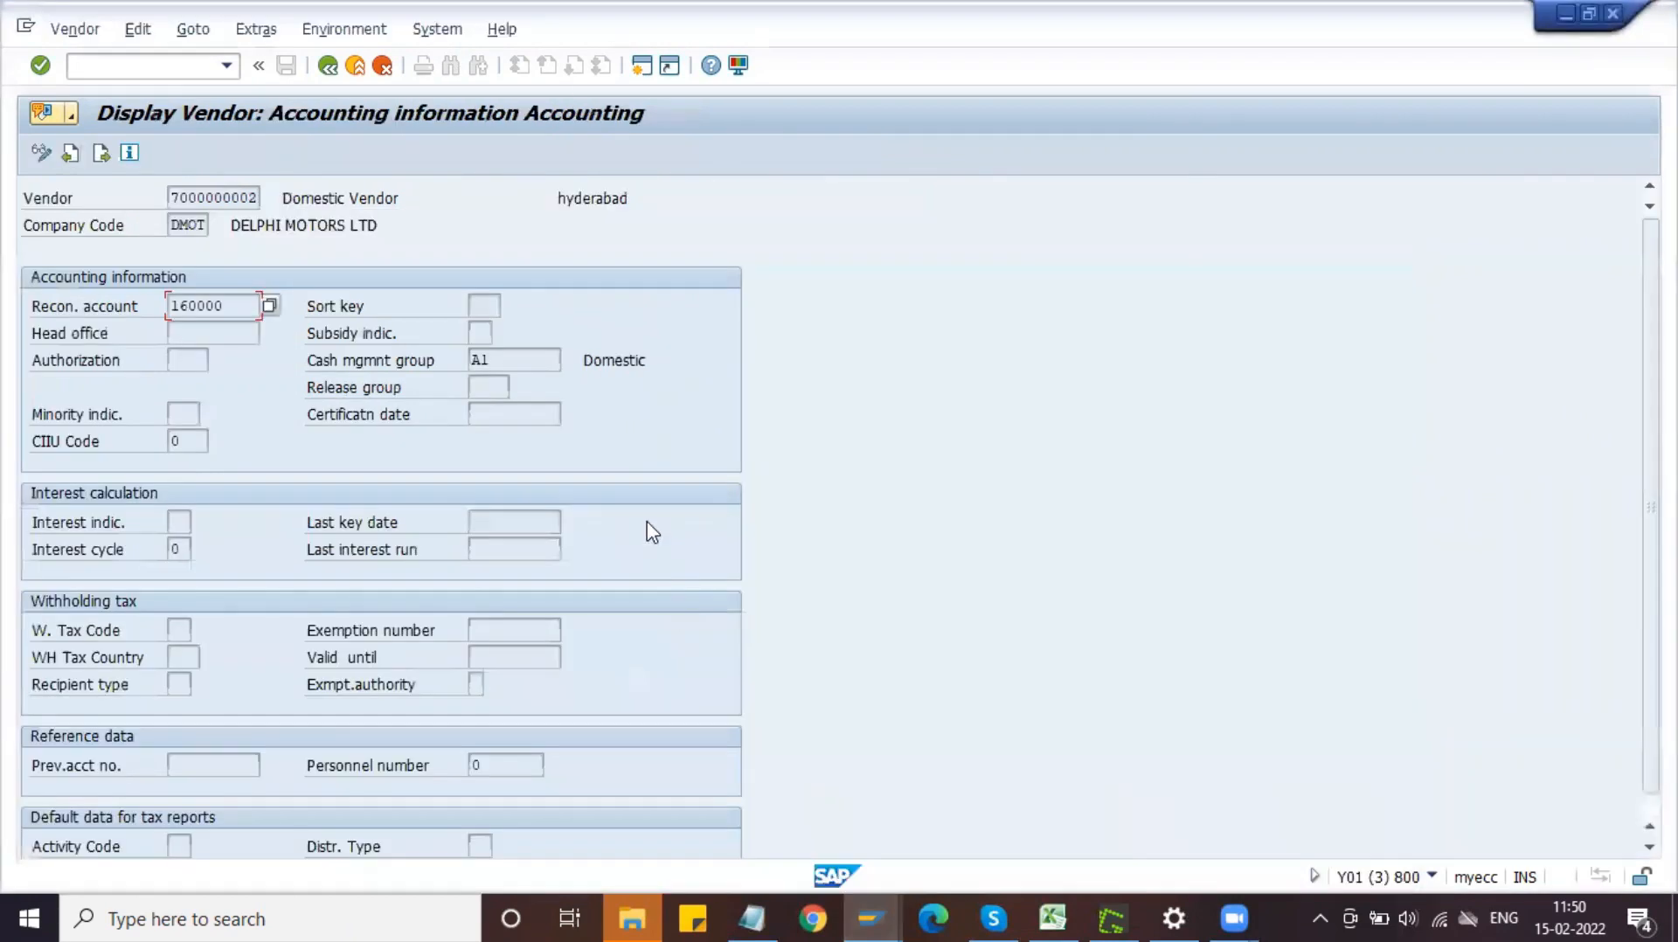
pyautogui.click(164, 63)
pyautogui.write('/')
pyautogui.write('n')
pyautogui.press('Return')
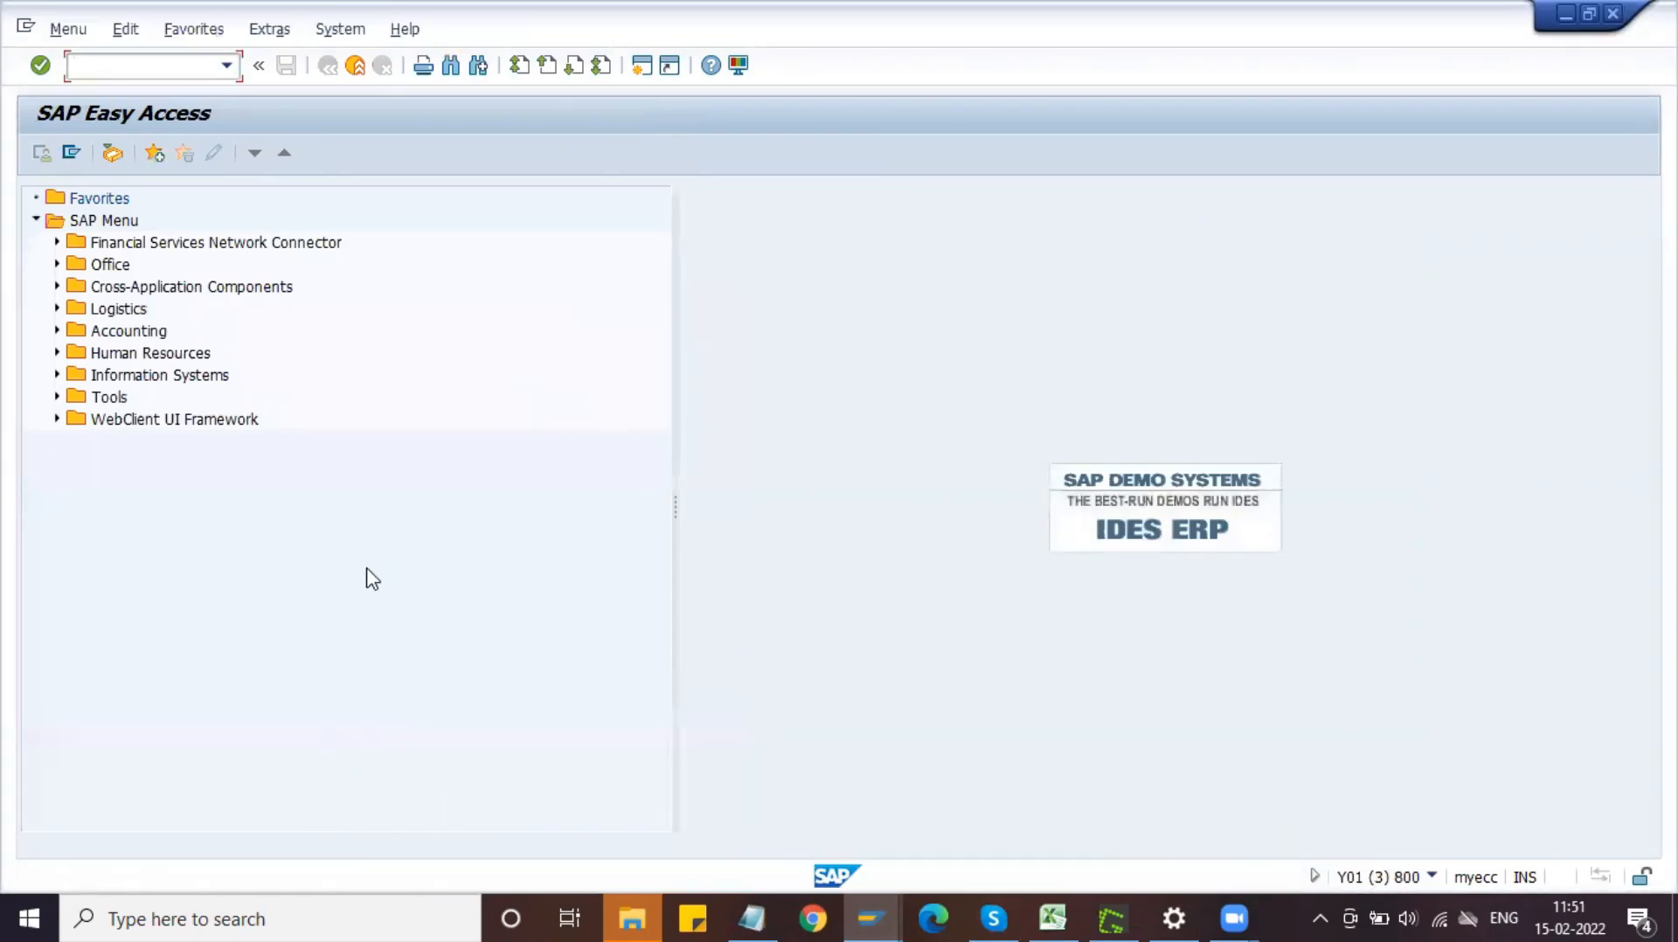
# - Start the tax calculation procedure configuration and choose Procedures as the condition element
pyautogui.write('OBY')
pyautogui.press('Return')
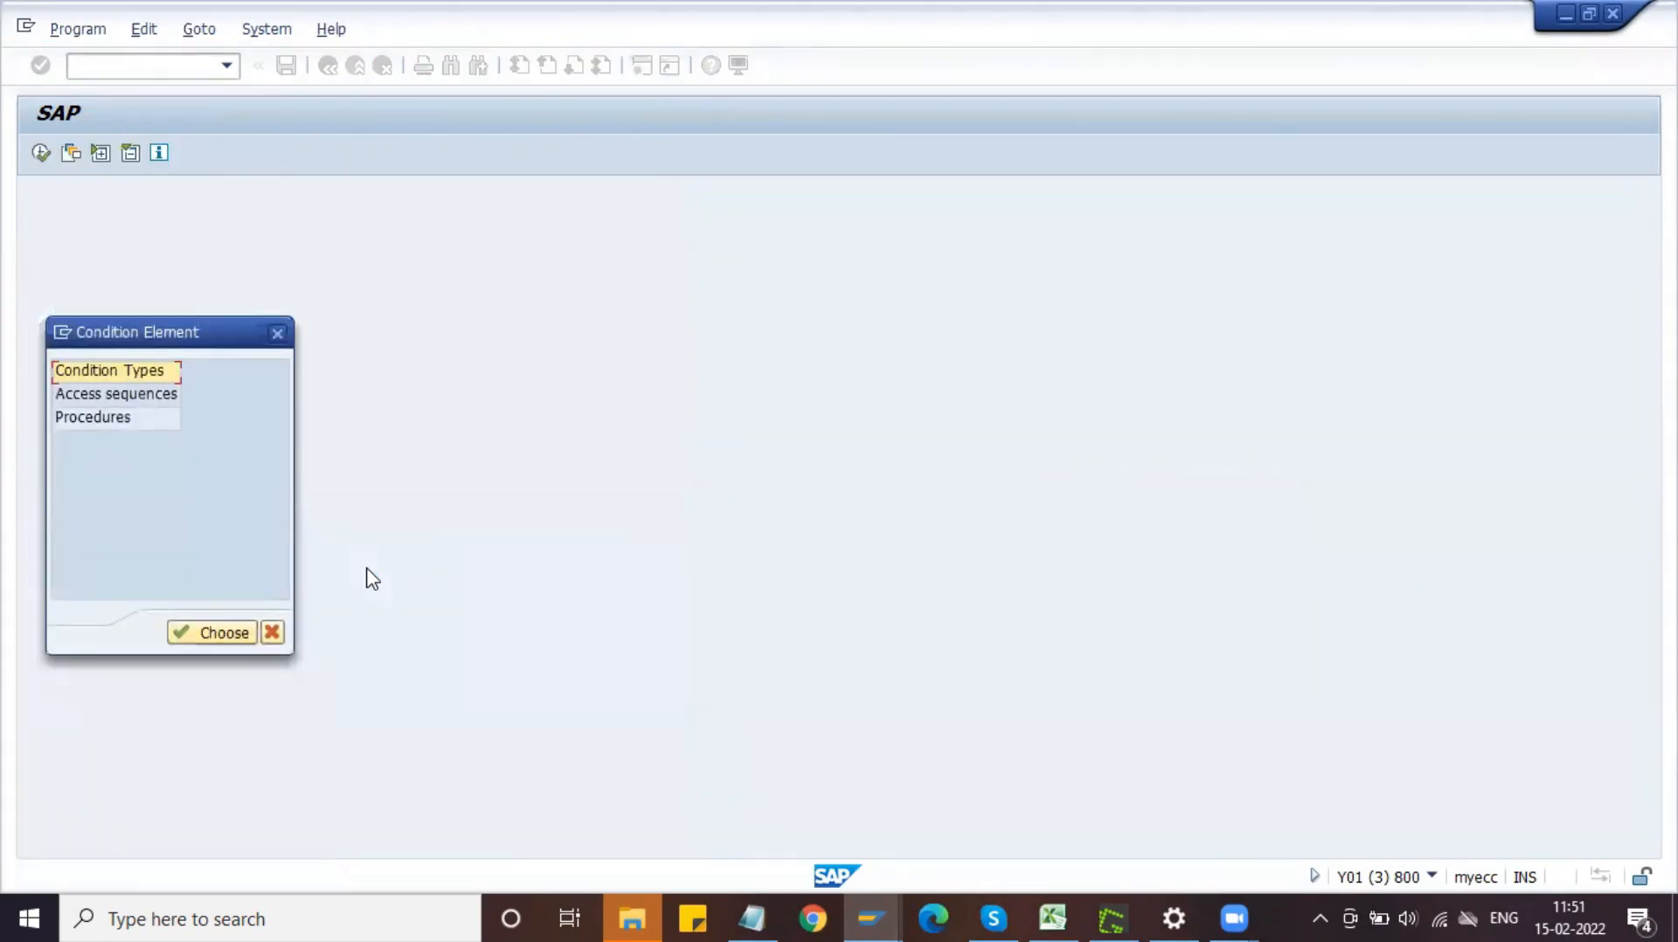
pyautogui.click(123, 419)
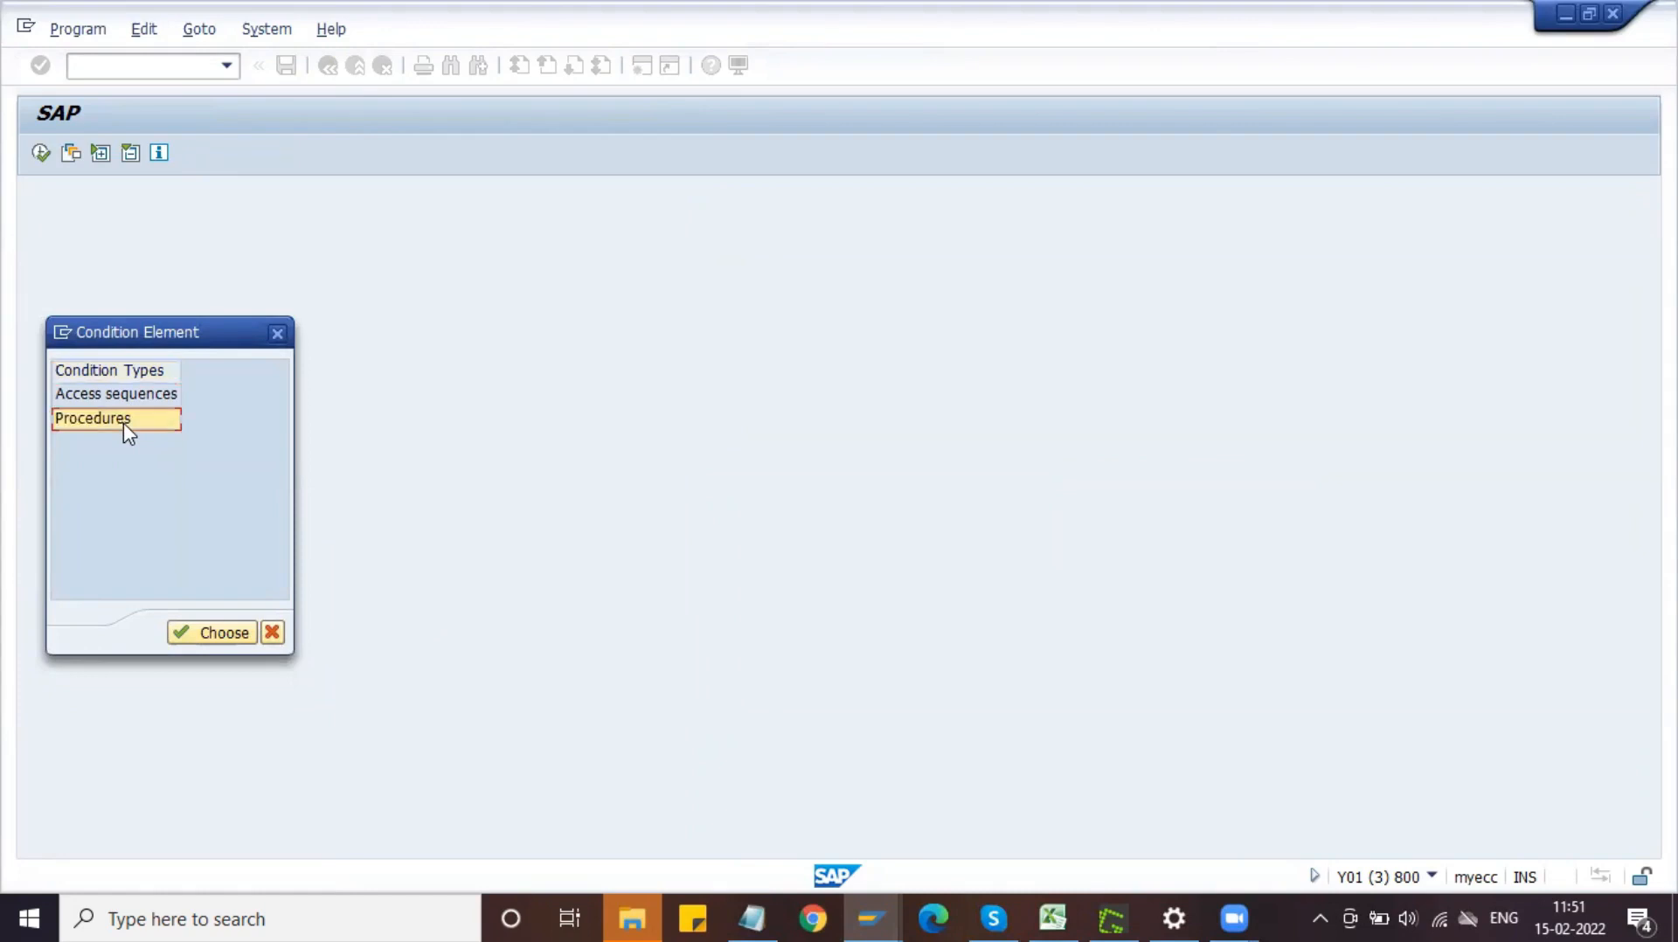
pyautogui.click(204, 635)
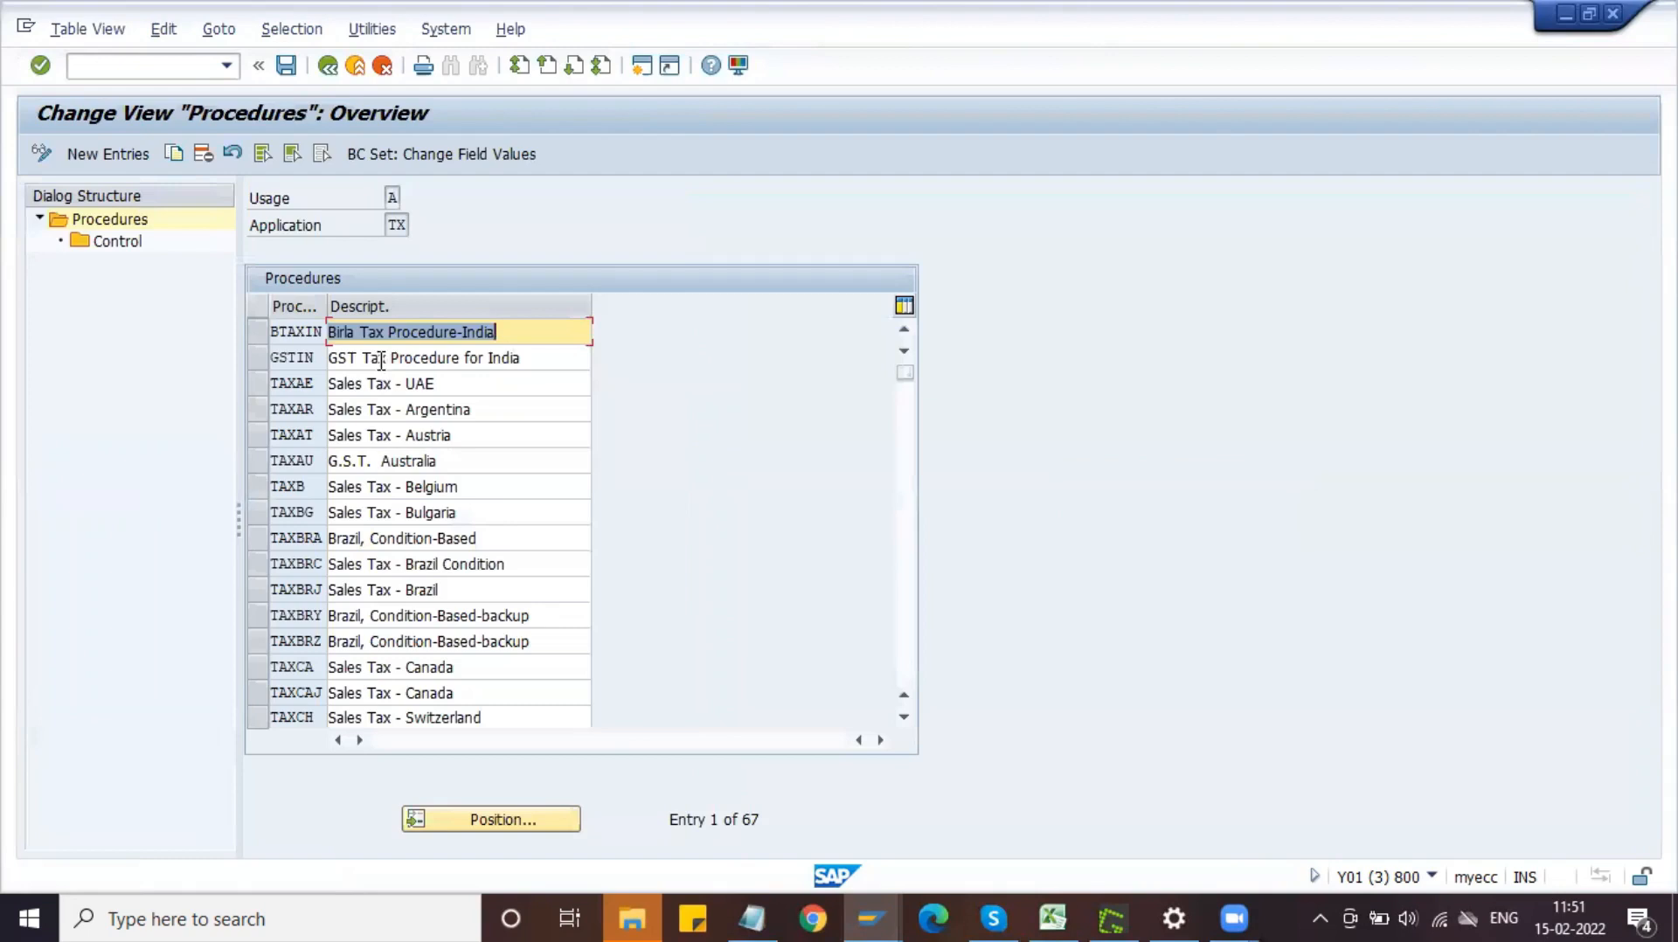
# - Position the tax procedures list at procedure TAXONF
pyautogui.scroll(-3, 298, 461)
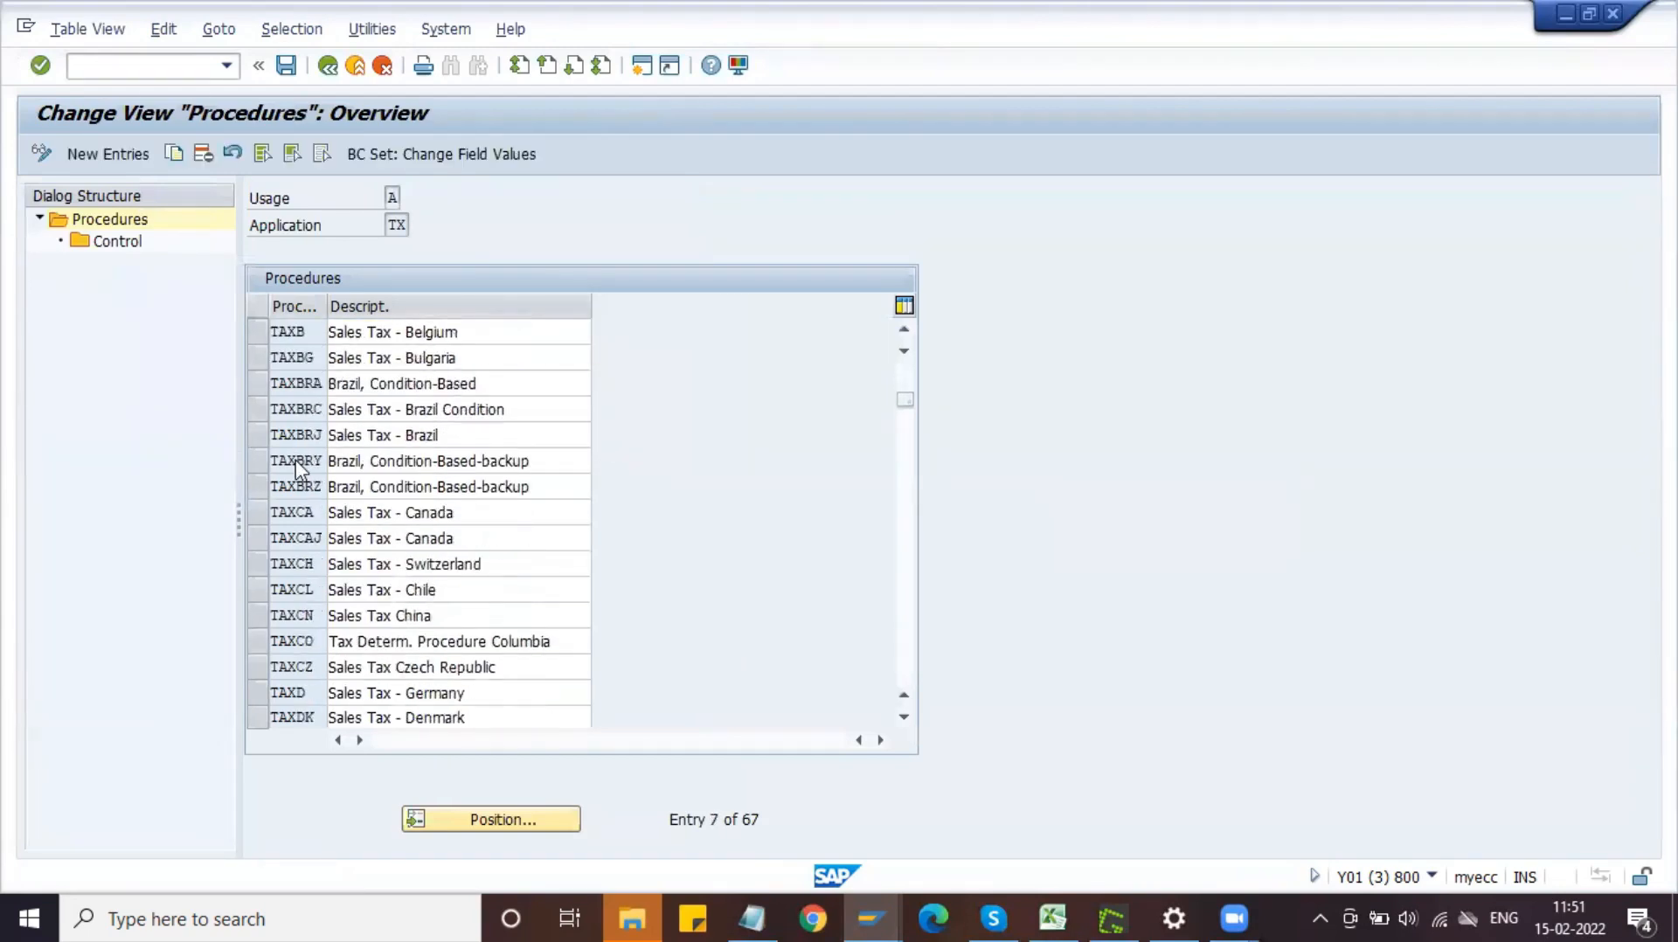
pyautogui.scroll(3, 298, 462)
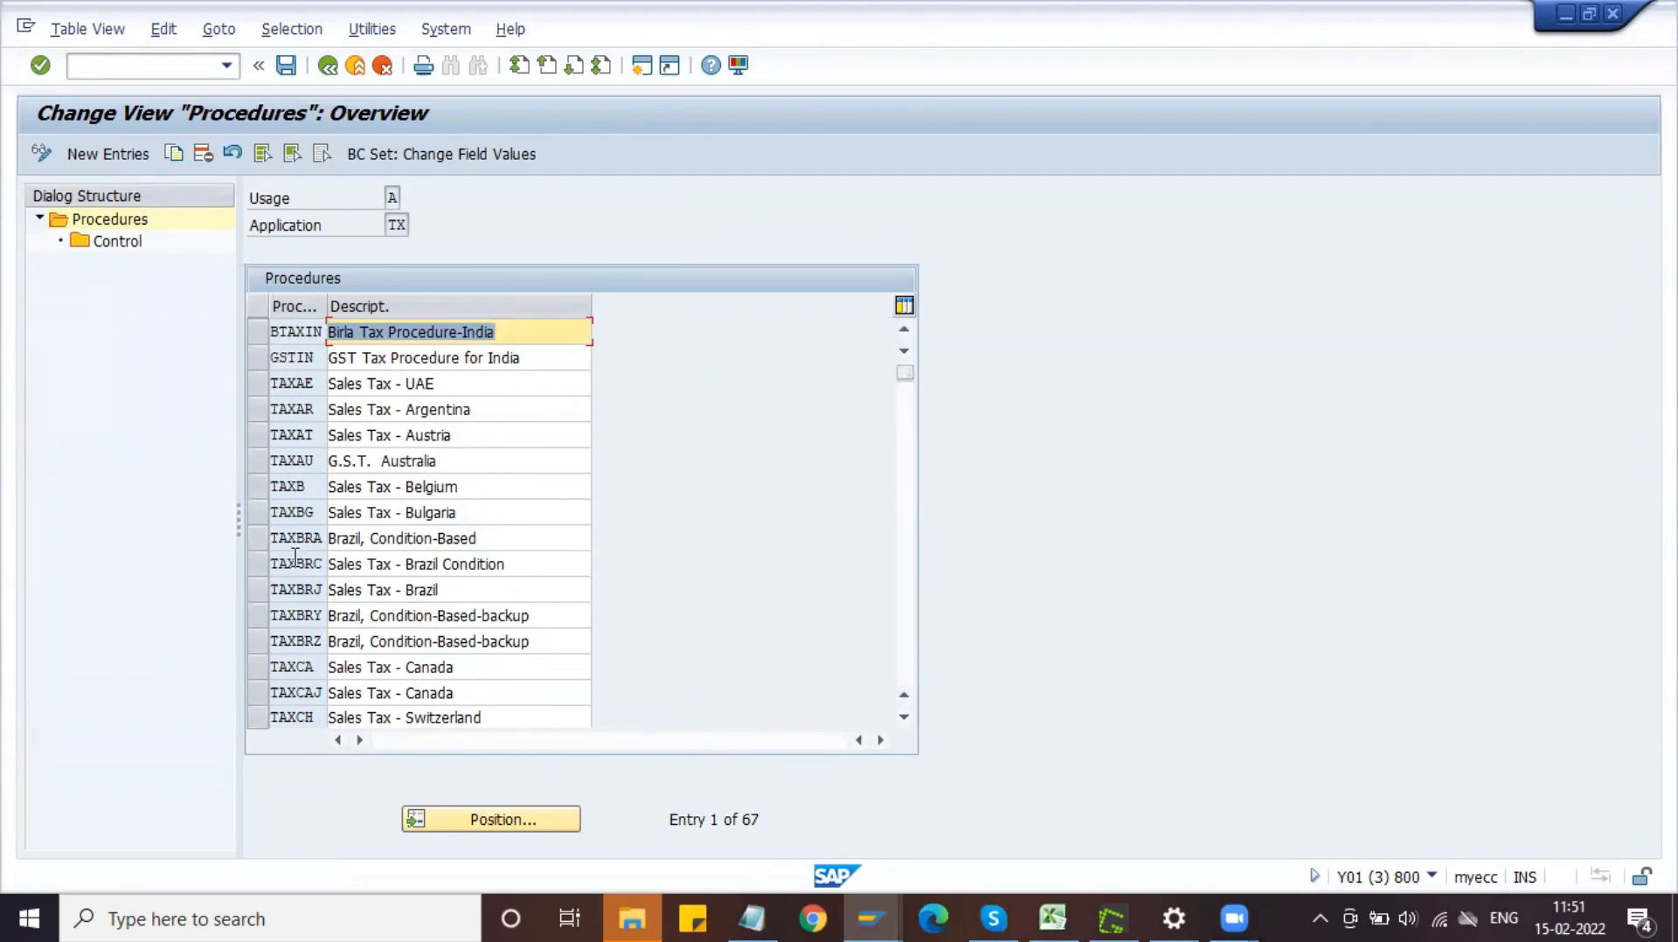
pyautogui.scroll(-2, 293, 555)
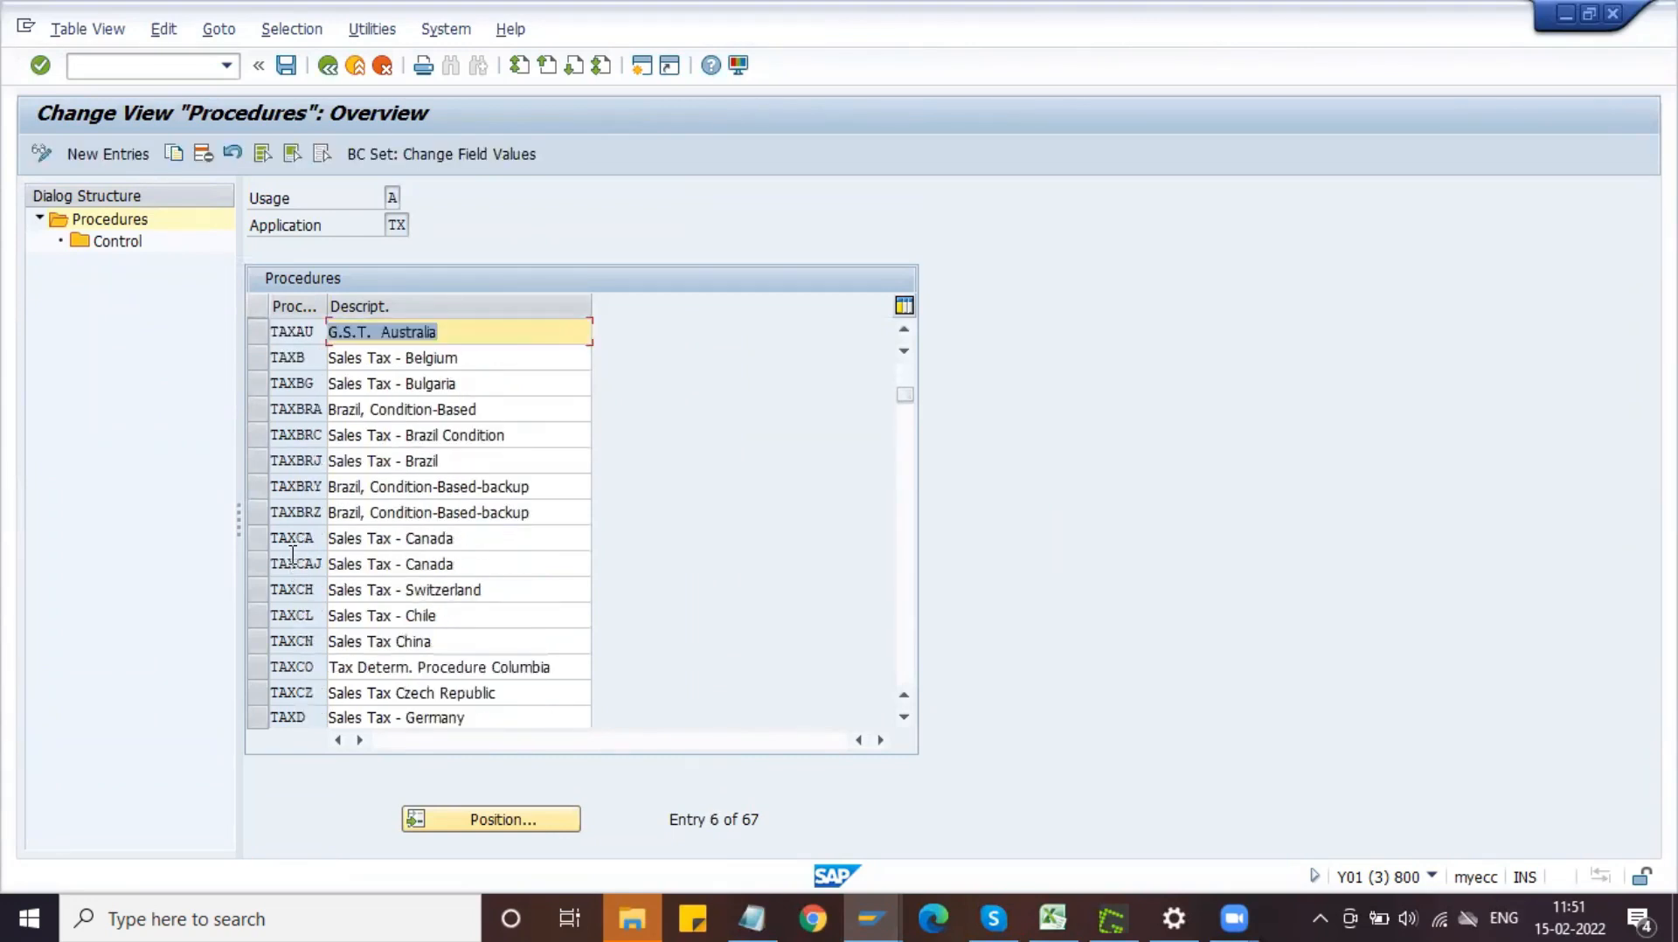
pyautogui.scroll(2, 292, 555)
pyautogui.click(466, 818)
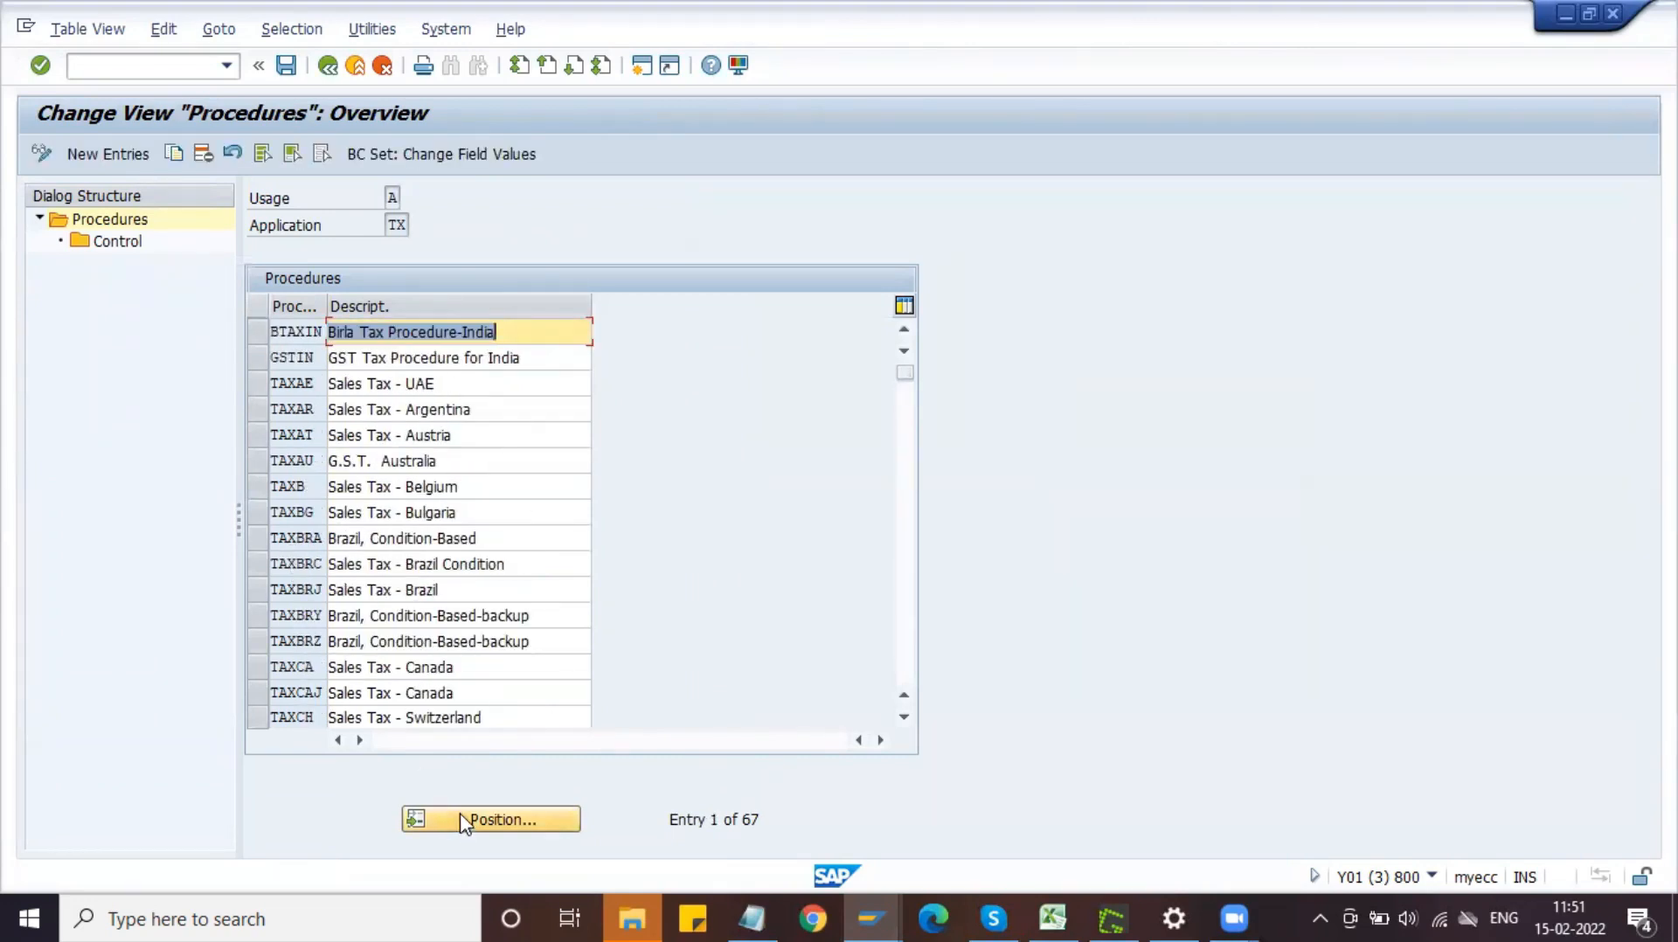
pyautogui.write('TAXO')
pyautogui.press('Down')
pyautogui.press('Return')
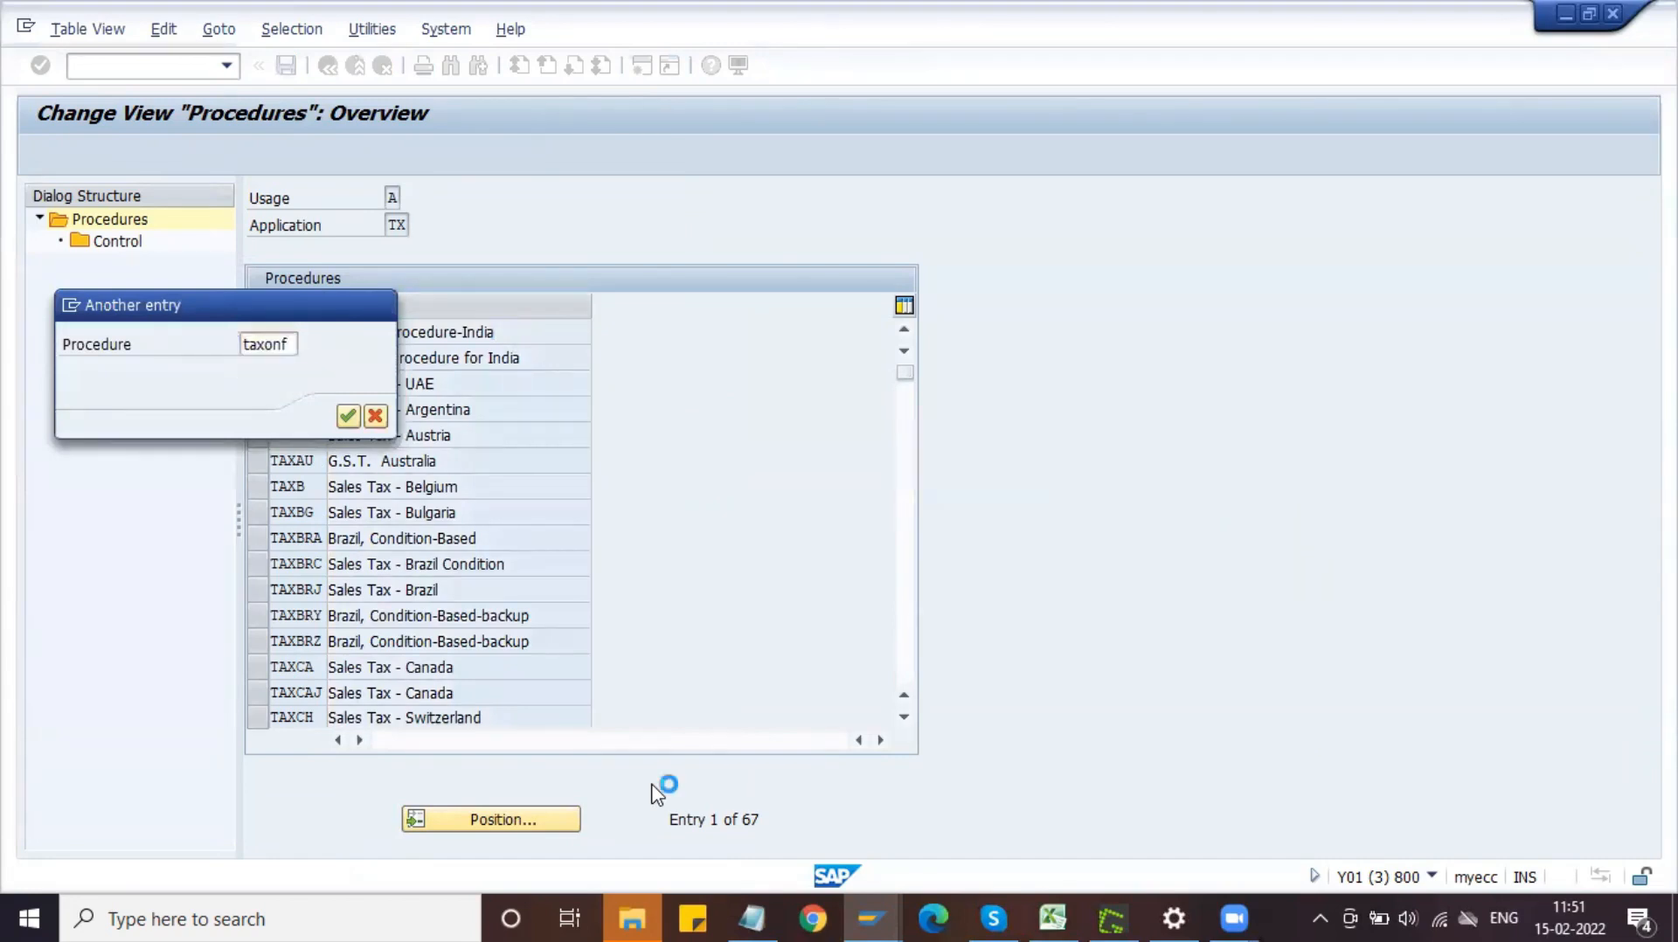
pyautogui.press('Return')
# - Start a copy of the Testing Tax procedure TAXONF and name the new procedure TAXDLP
pyautogui.click(257, 330)
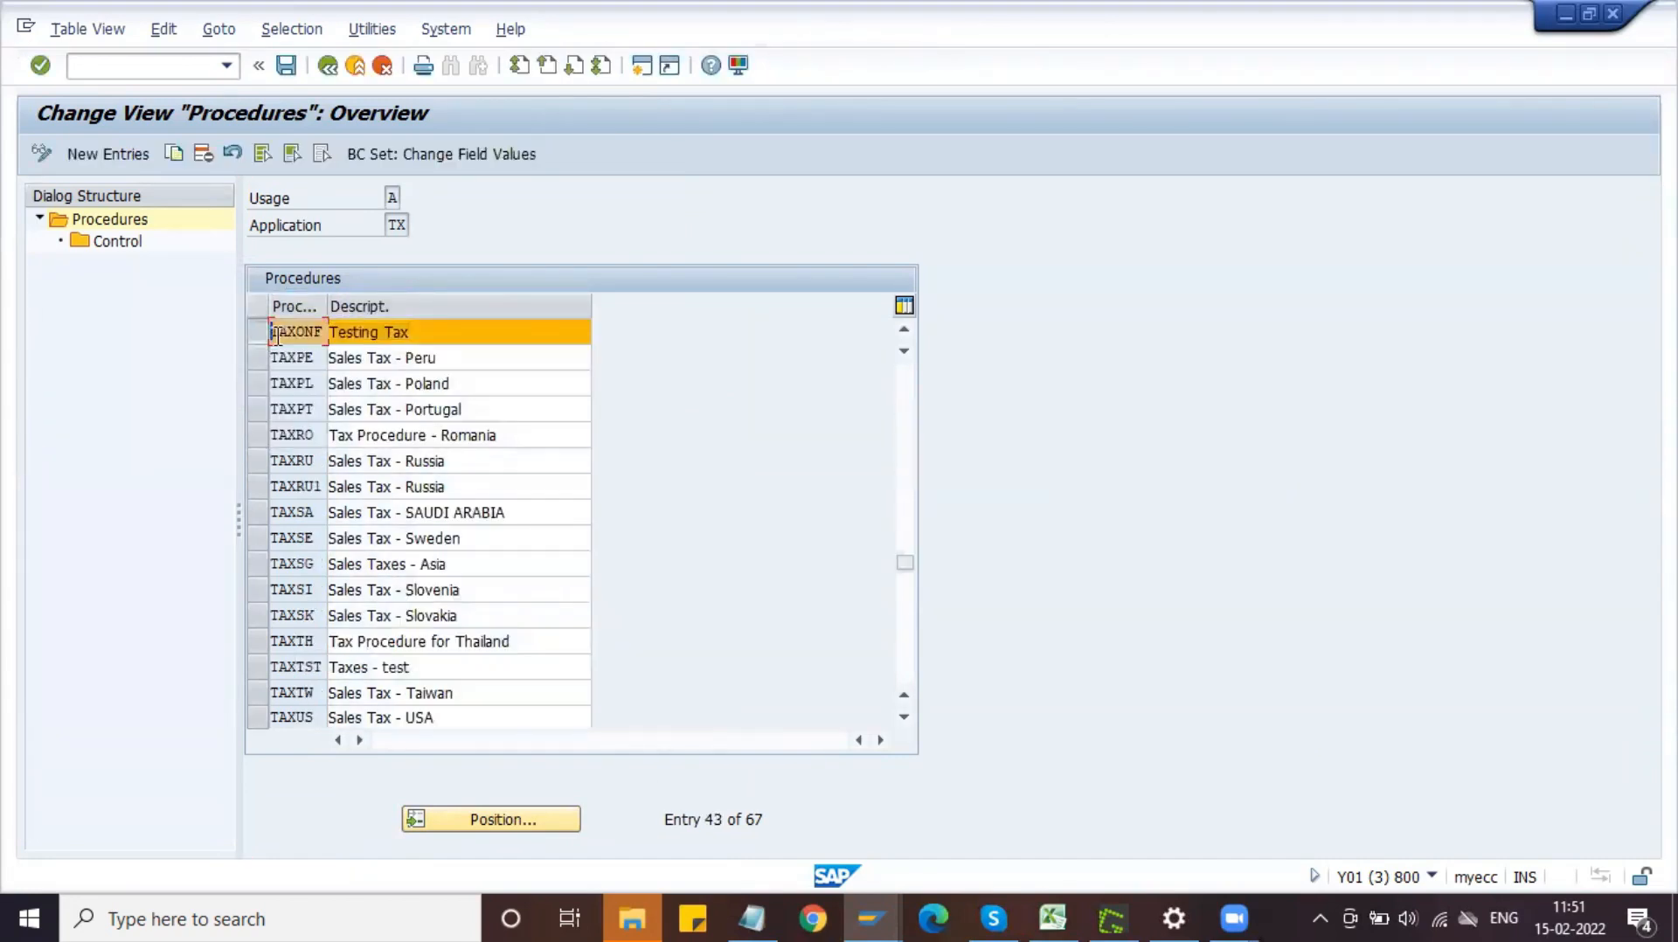
pyautogui.click(174, 154)
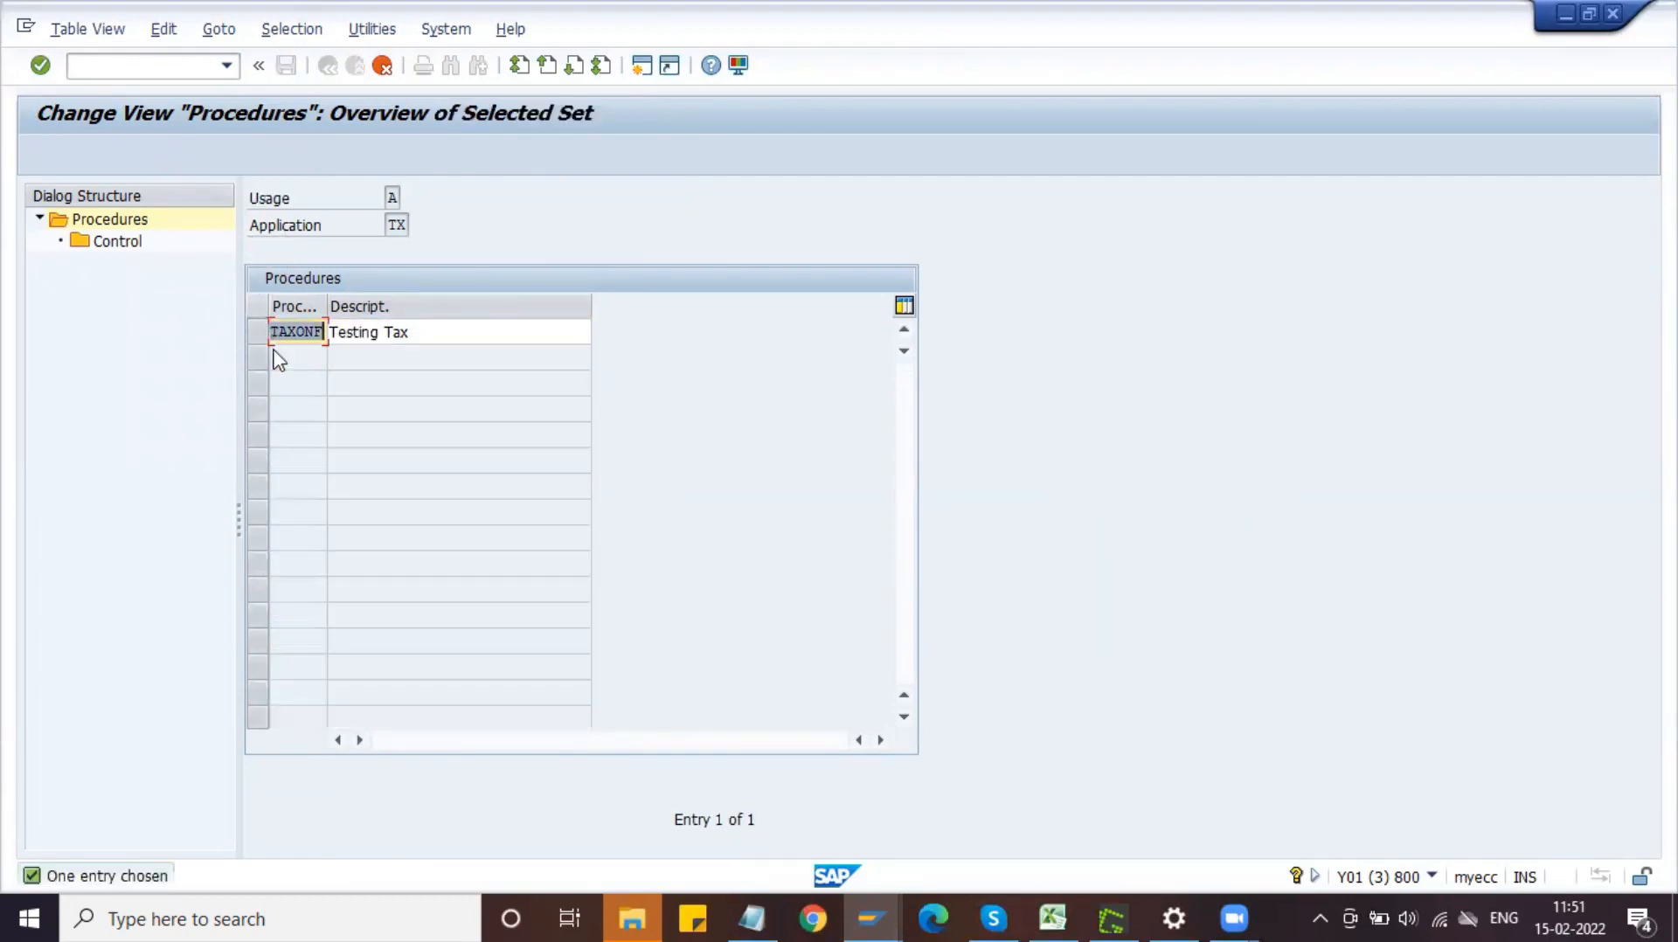
pyautogui.press('Right')
pyautogui.press('BackSpace')
pyautogui.press('BackSpace')
pyautogui.press('BackSpace')
pyautogui.write('DLP')
# - Set the new procedure's description to Delphi Tax Procedure and complete the copy with all dependent entries
pyautogui.click(423, 333)
pyautogui.press('BackSpace')
pyautogui.press('BackSpace')
pyautogui.press('BackSpace')
pyautogui.press('BackSpace')
pyautogui.press('BackSpace')
pyautogui.press('BackSpace')
pyautogui.press('BackSpace')
pyautogui.press('BackSpace')
pyautogui.press('BackSpace')
pyautogui.press('BackSpace')
pyautogui.press('BackSpace')
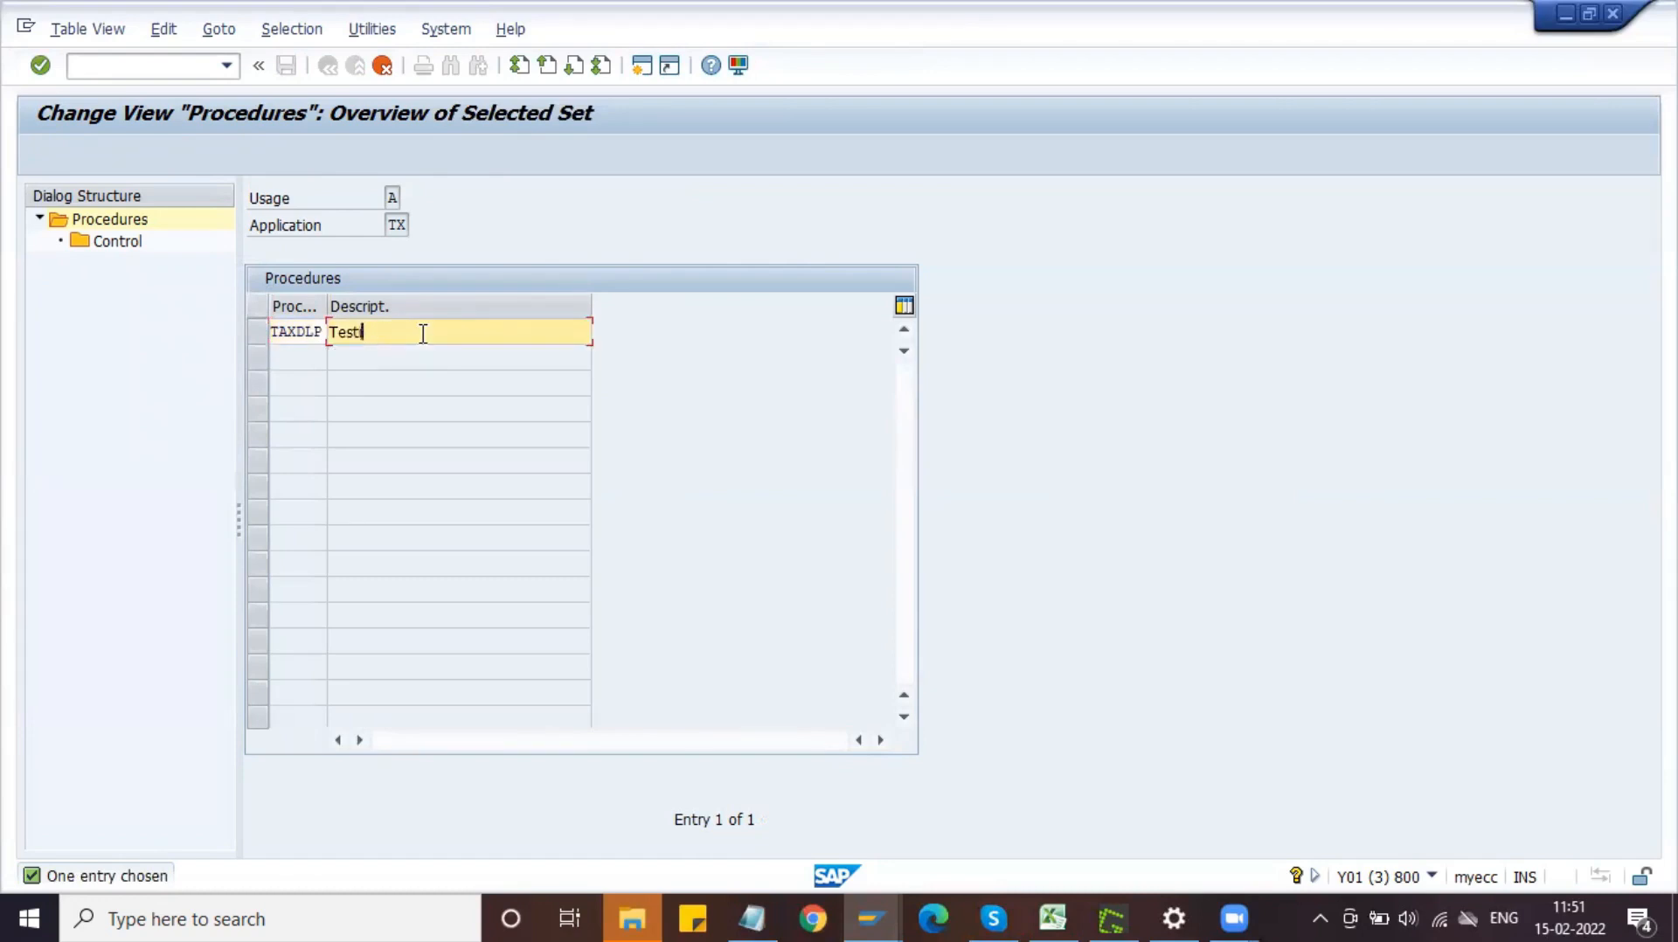
pyautogui.write('Delphi Tax Procedure')
pyautogui.press('Return')
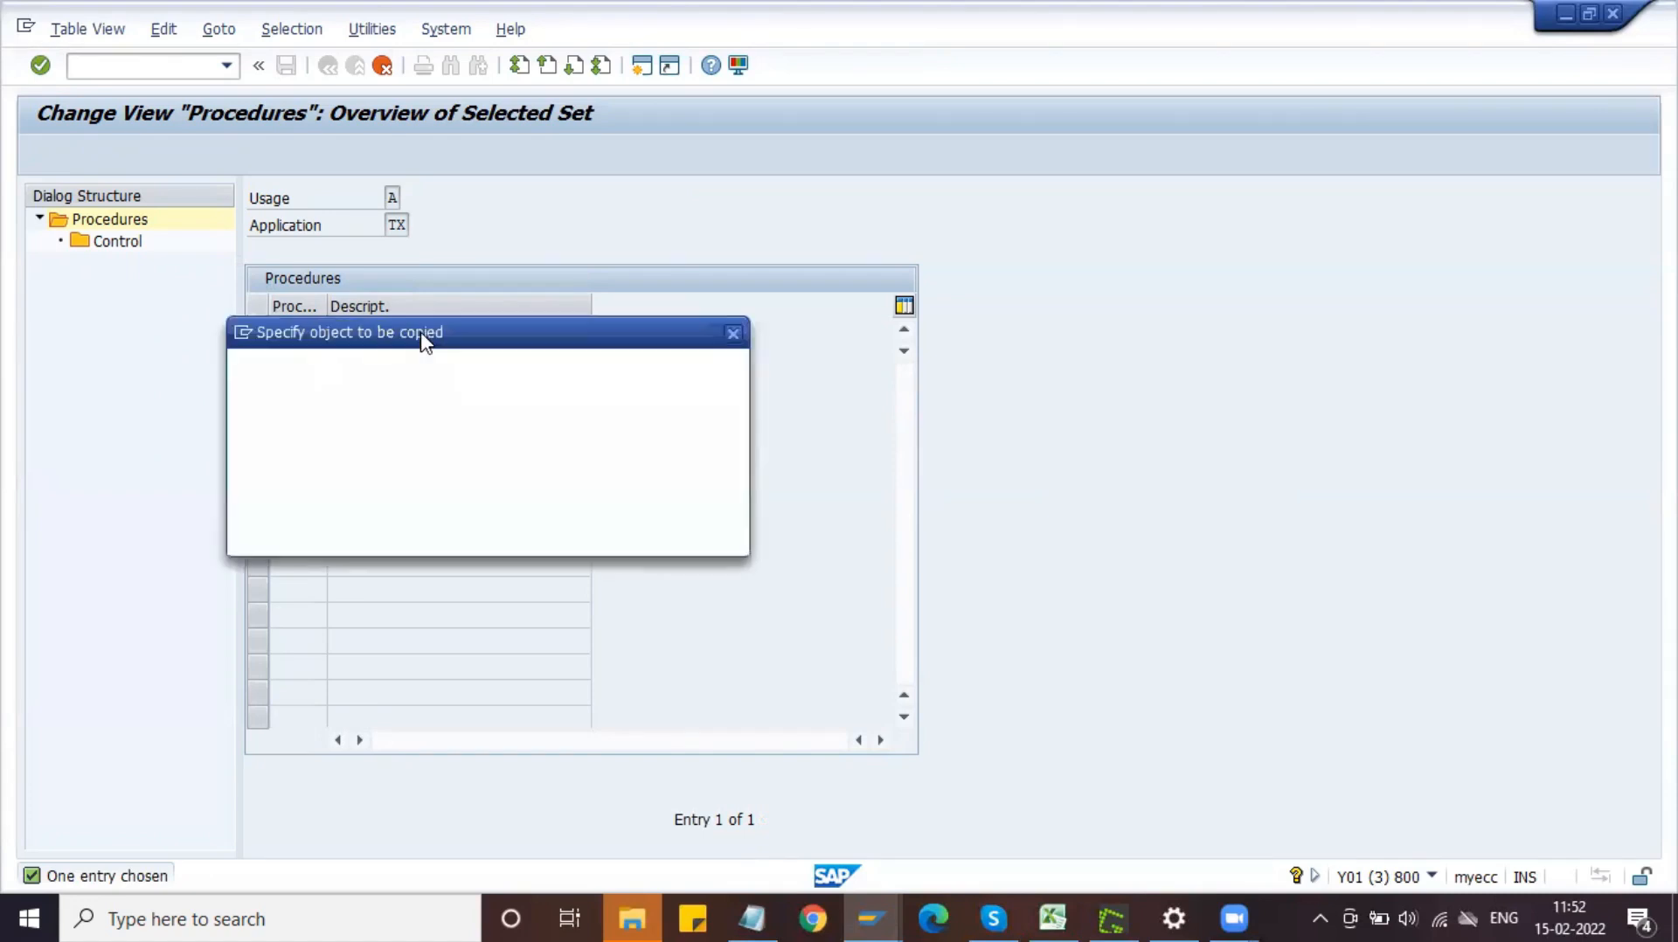
pyautogui.click(625, 401)
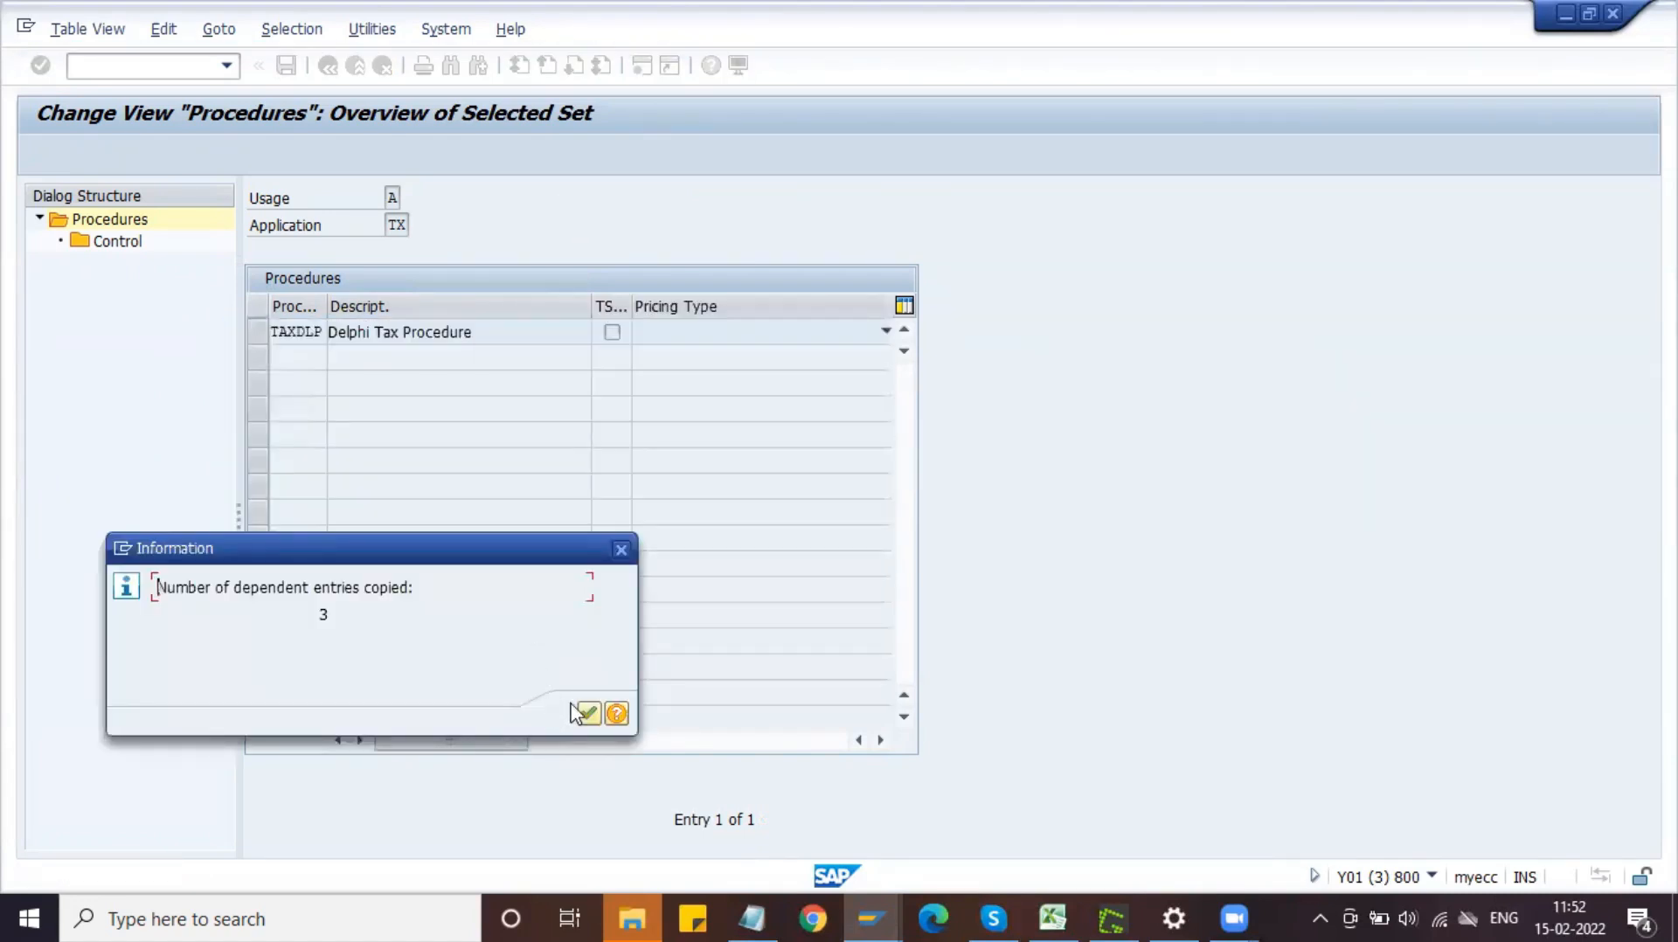
pyautogui.click(589, 715)
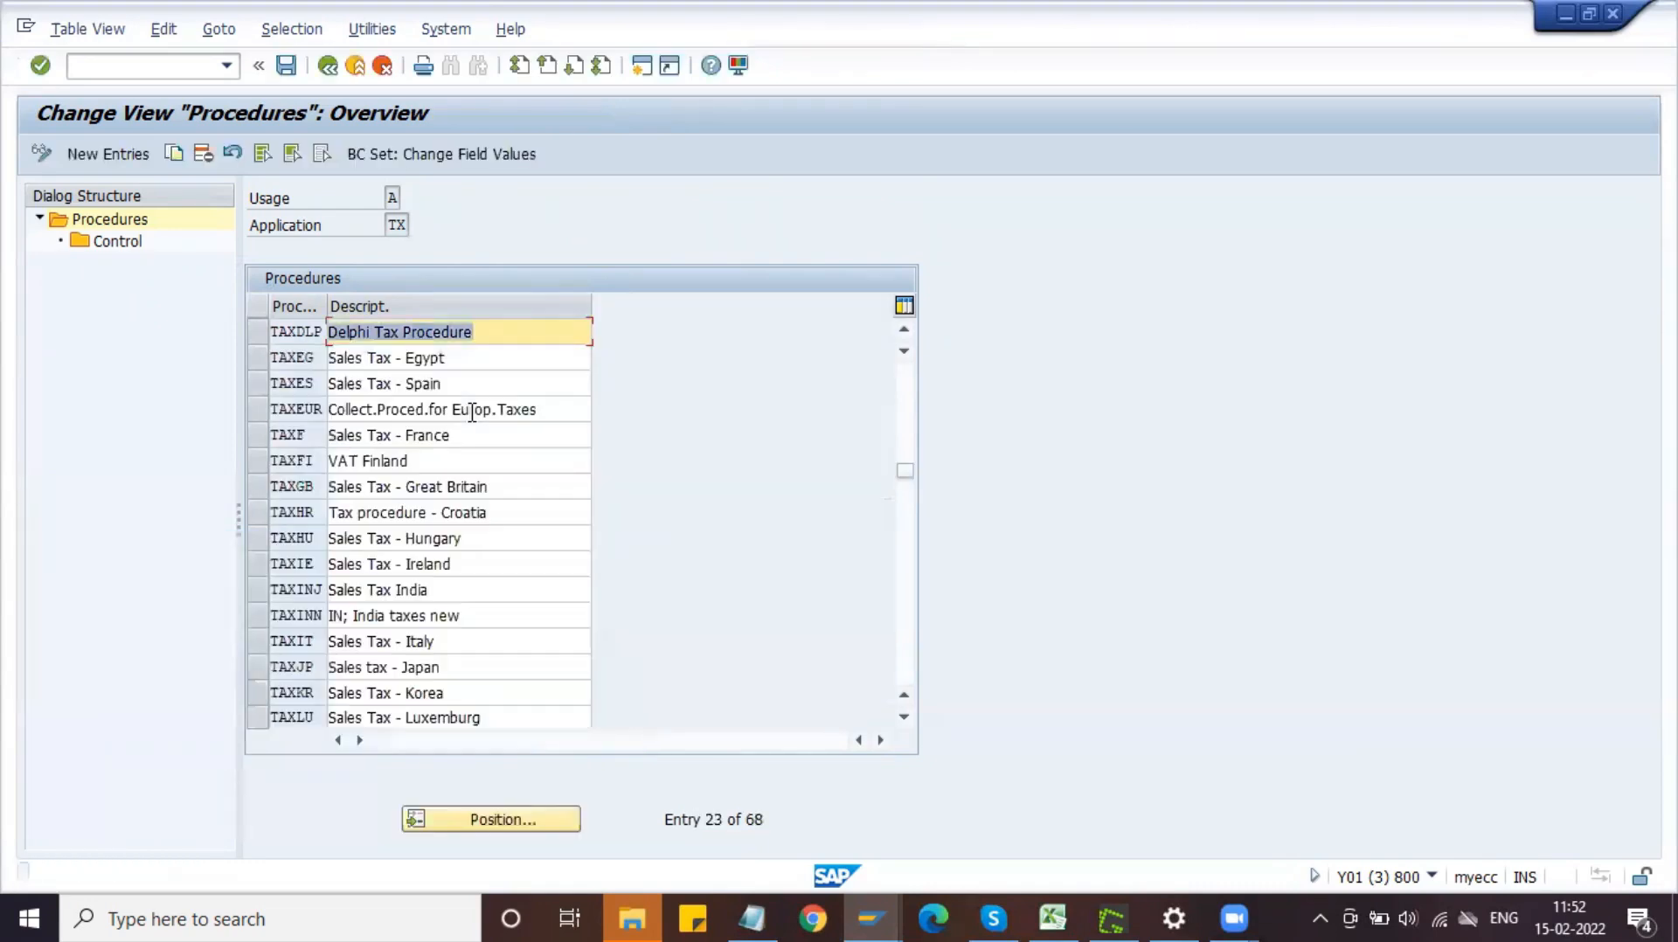
# - Select the TAXDLP Delphi Tax Procedure and show its control steps
pyautogui.click(258, 332)
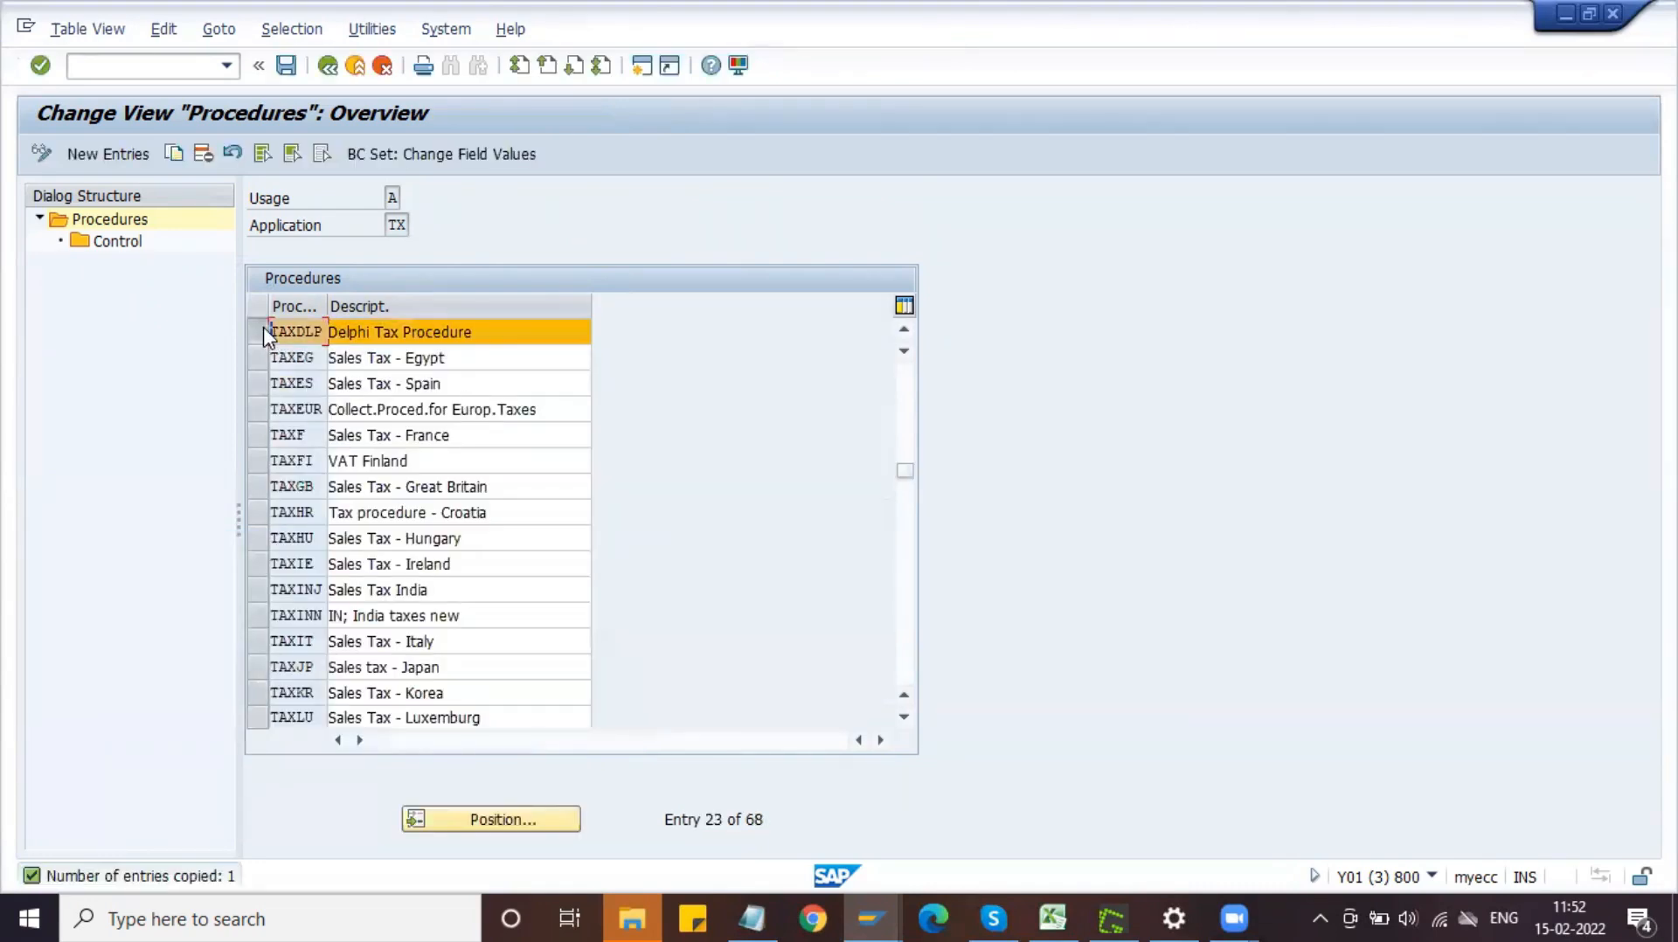
pyautogui.doubleClick(125, 246)
pyautogui.click(509, 303)
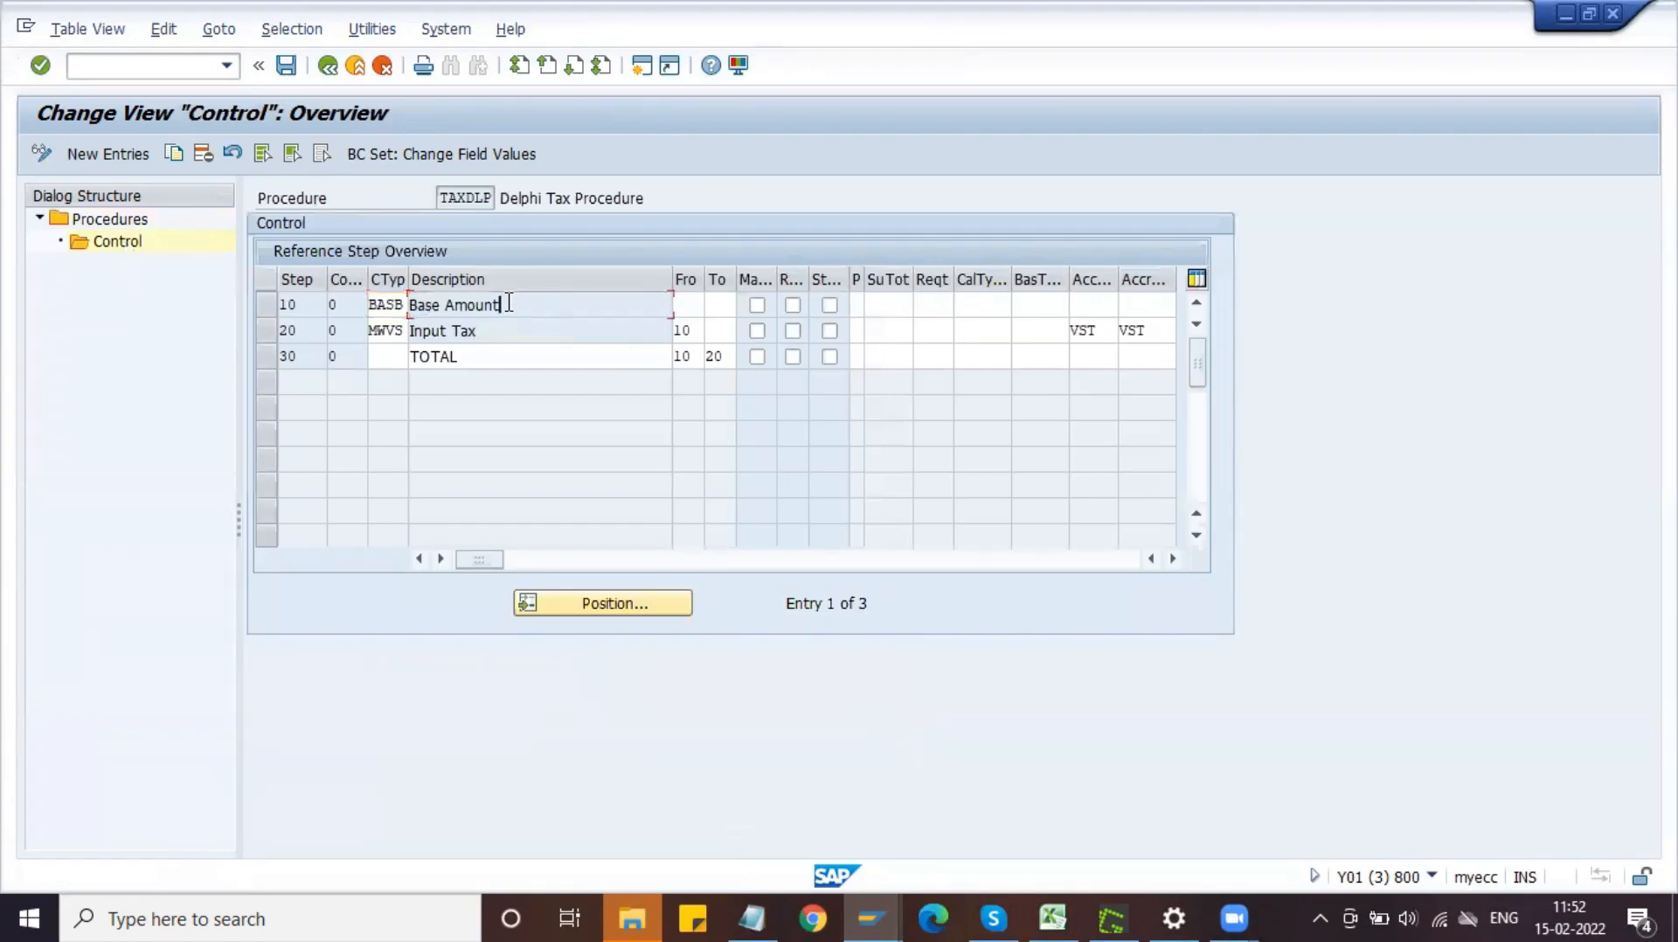
# - Examine the condition types and From/To step references of the Base Amount, Input Tax and TOTAL rows
pyautogui.doubleClick(402, 304)
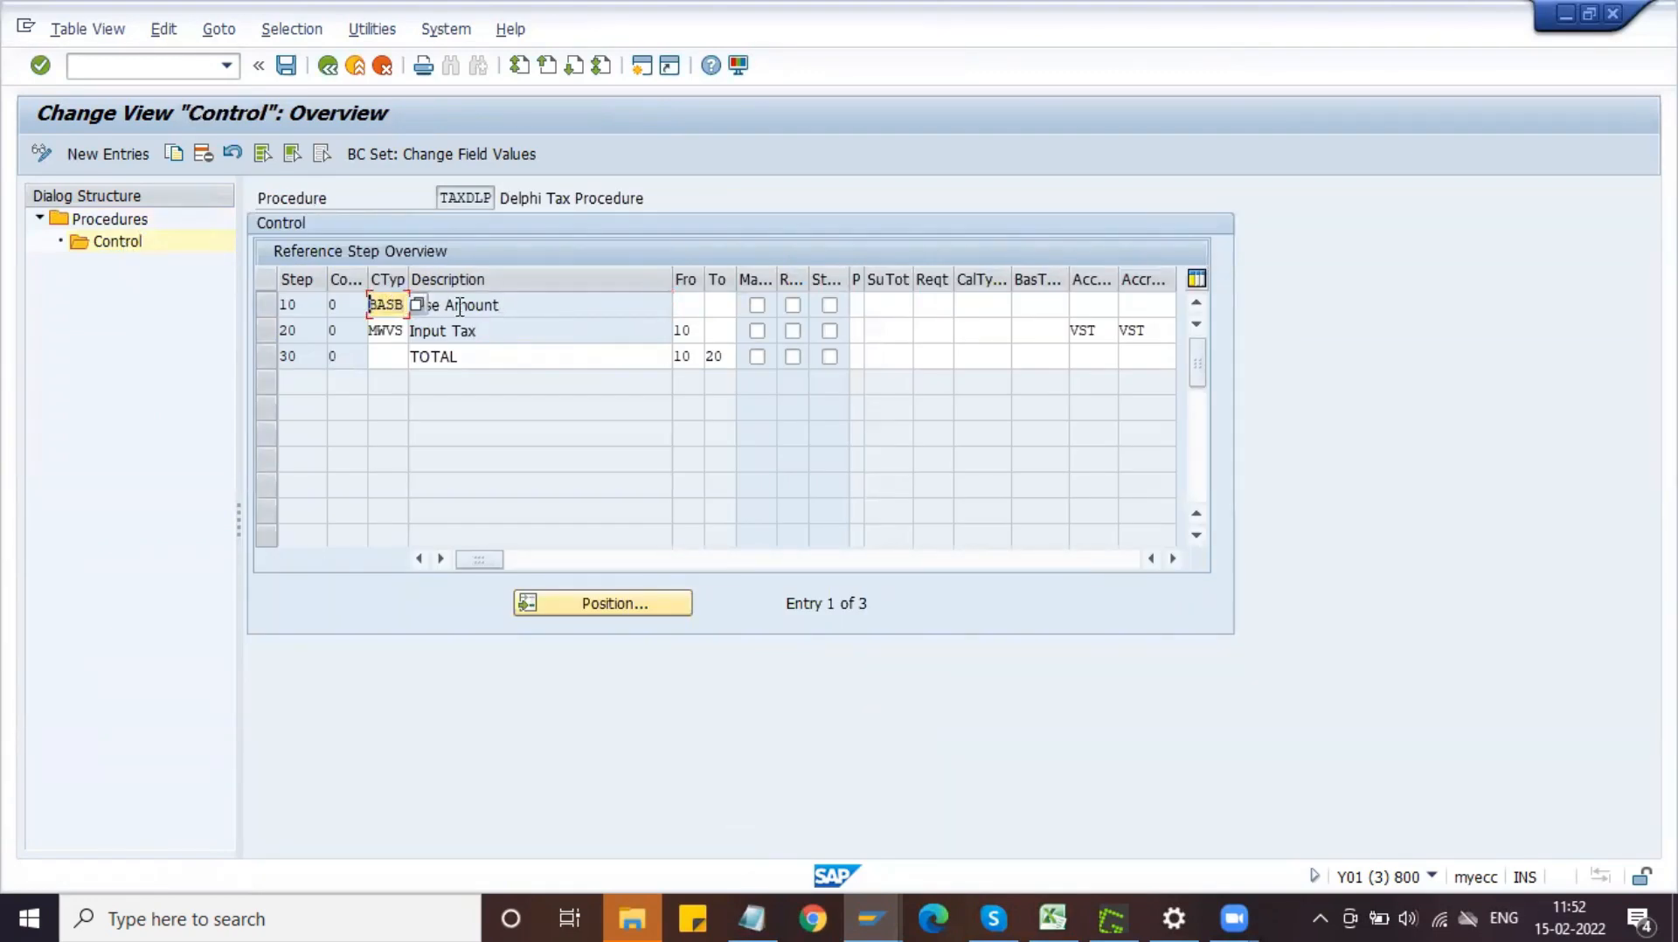
pyautogui.moveTo(514, 302); pyautogui.dragTo(360, 331)
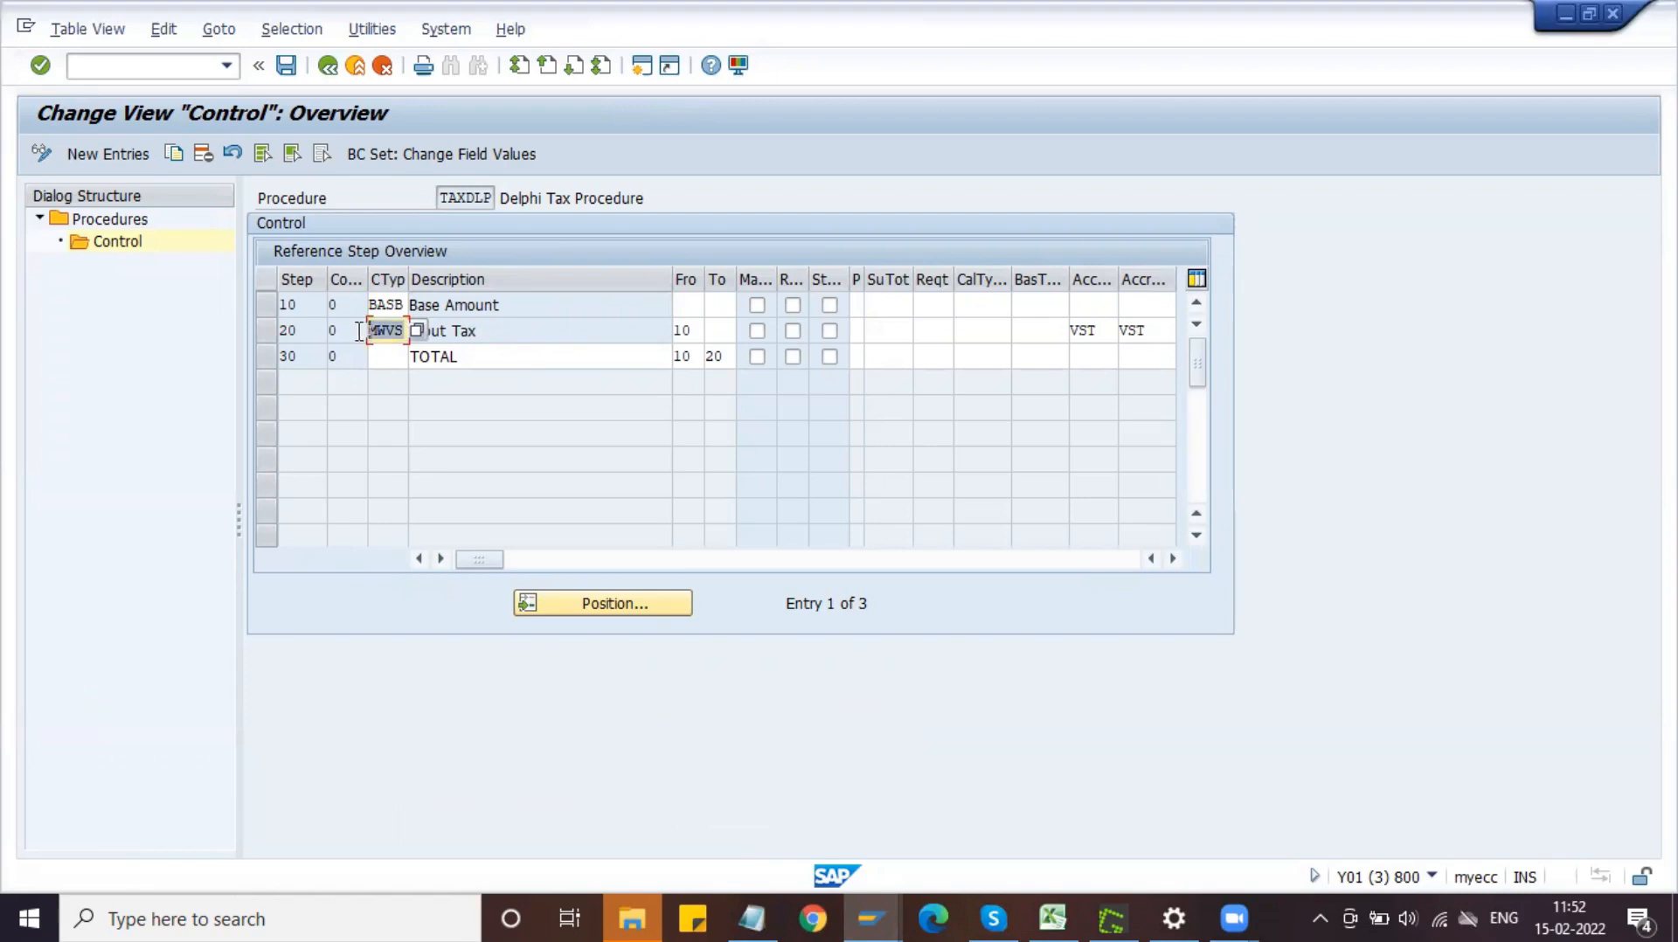
pyautogui.click(690, 329)
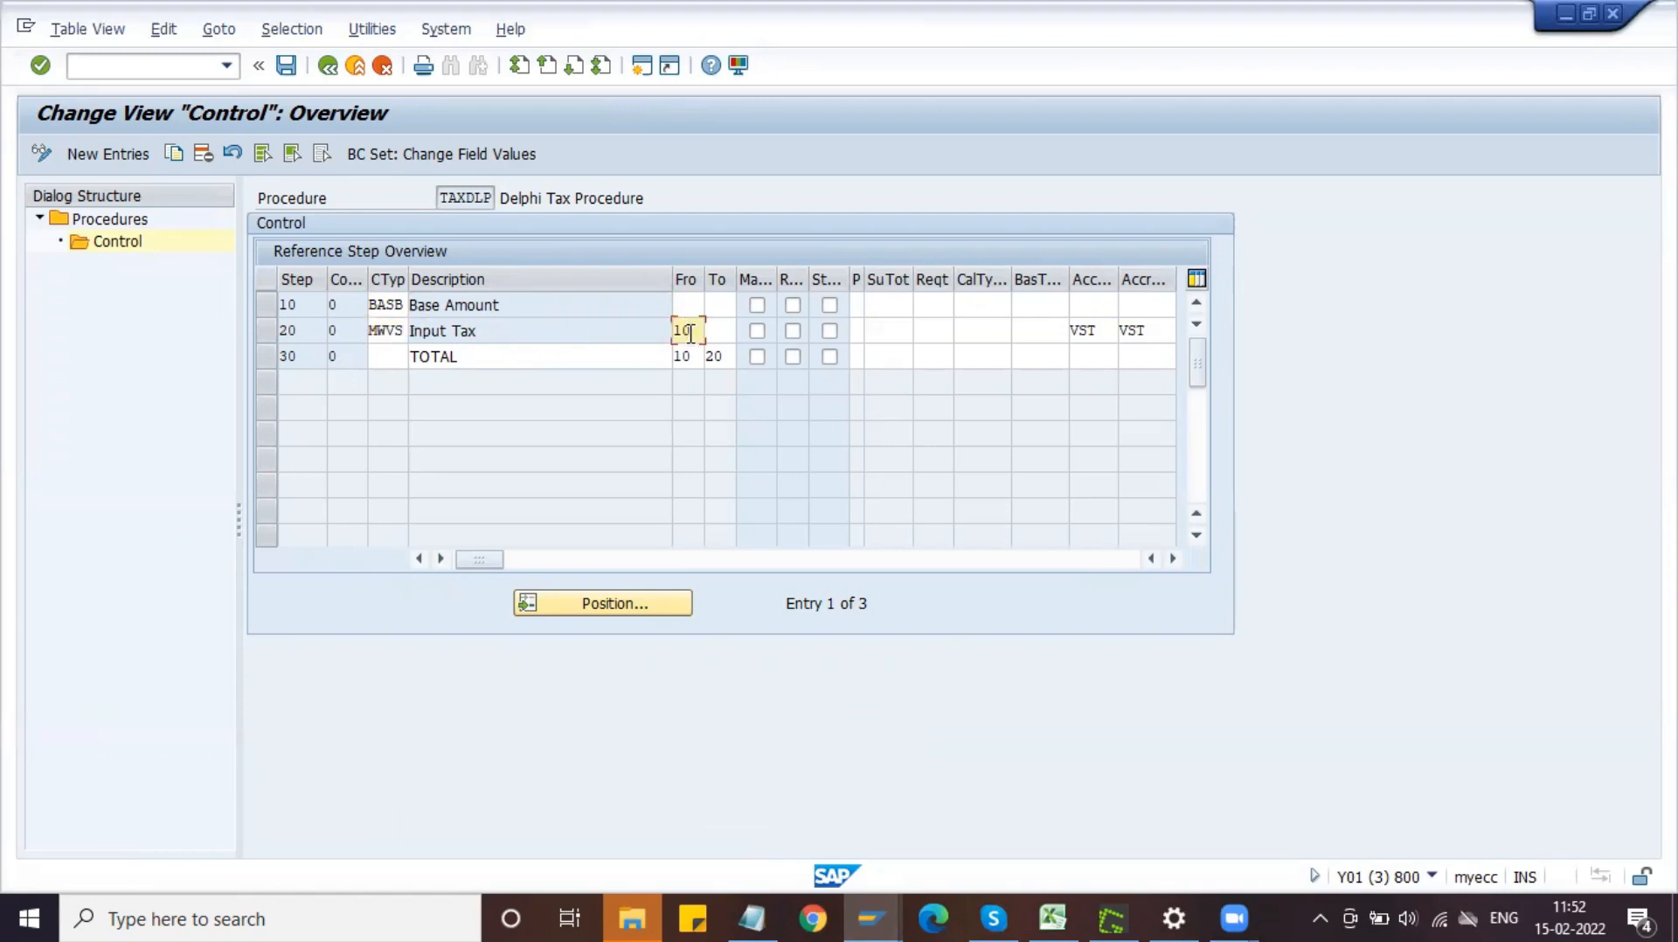
pyautogui.click(517, 306)
pyautogui.doubleClick(722, 358)
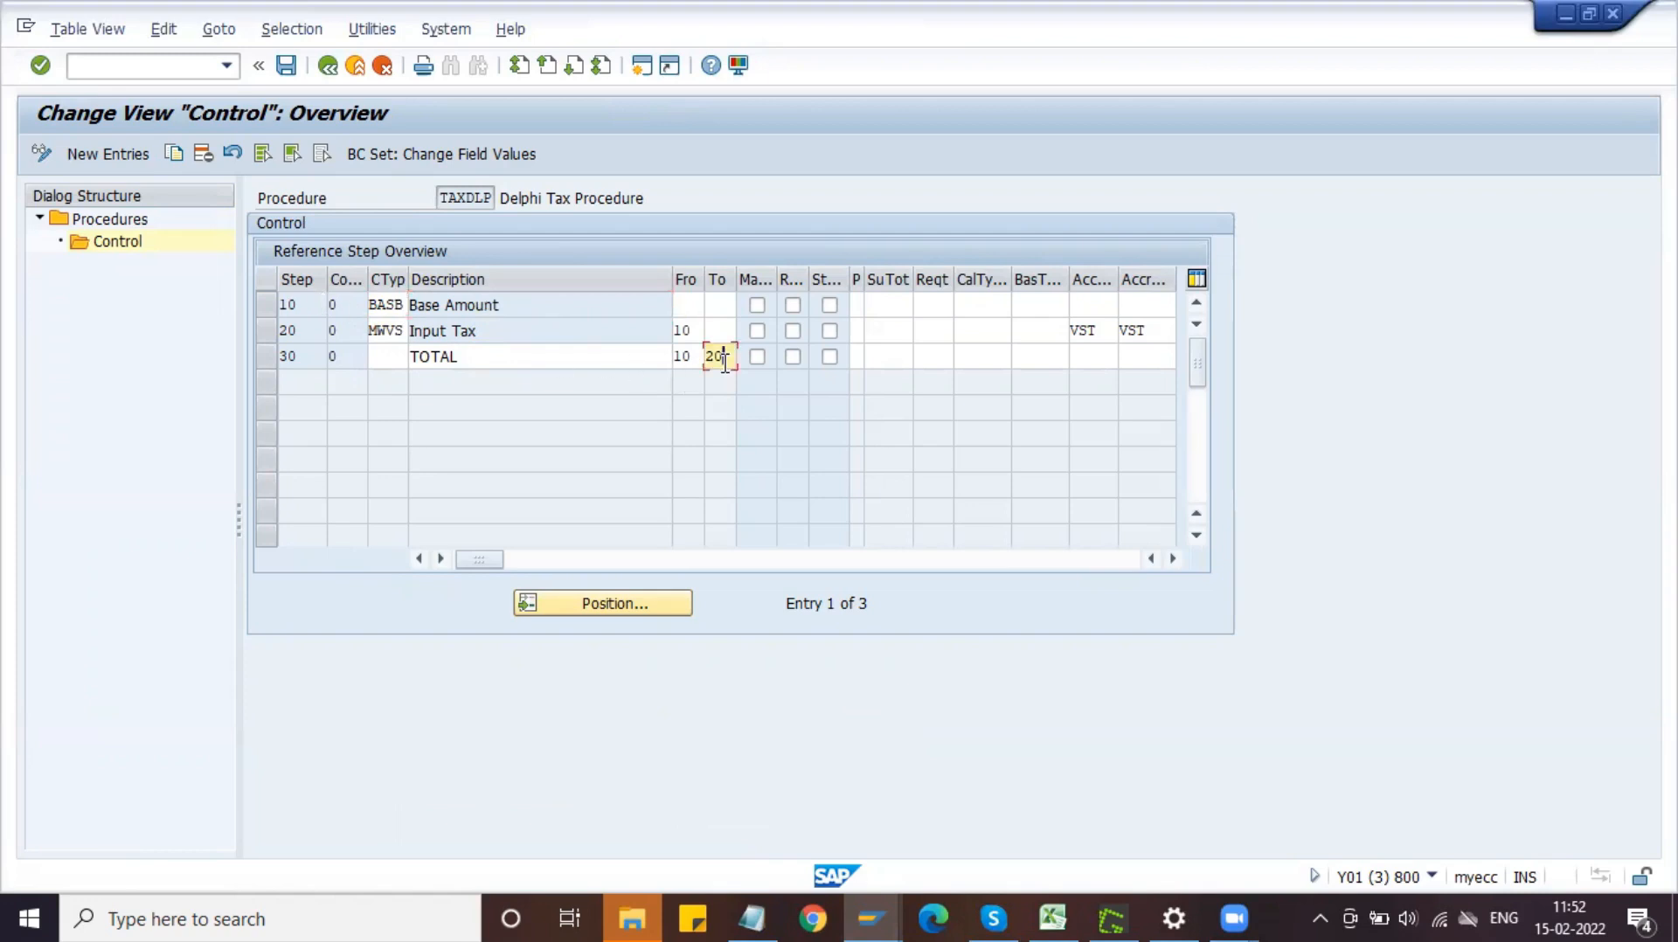
pyautogui.click(1172, 559)
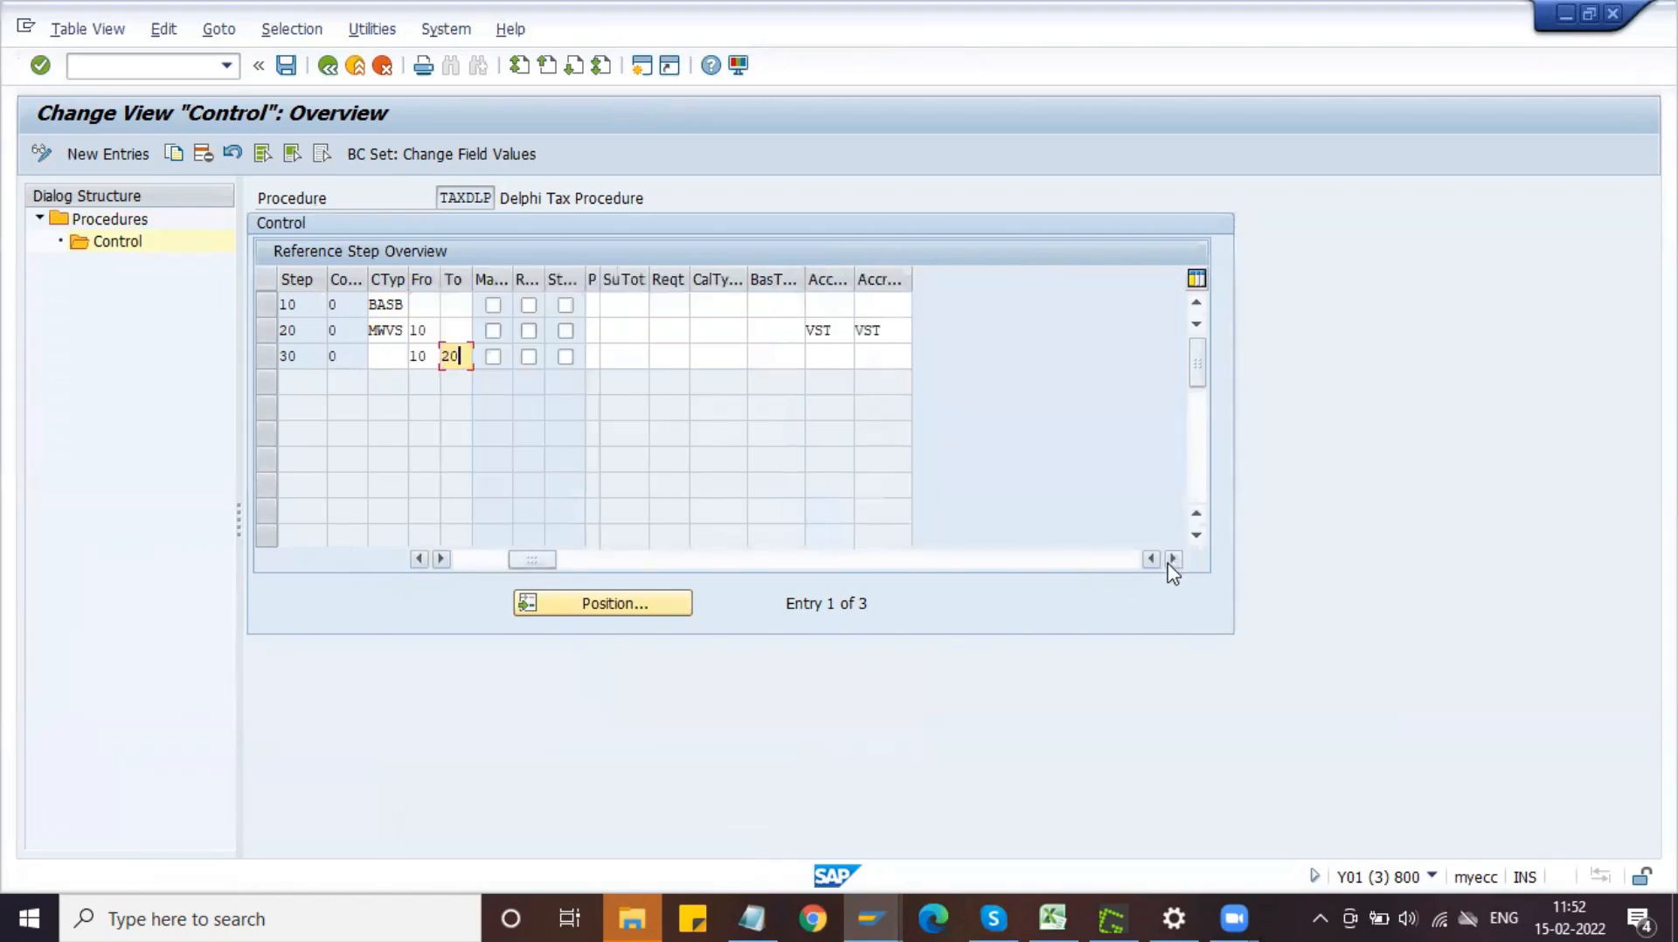
pyautogui.click(421, 560)
pyautogui.moveTo(479, 330); pyautogui.dragTo(399, 325)
pyautogui.click(399, 325)
pyautogui.moveTo(521, 303); pyautogui.dragTo(380, 309)
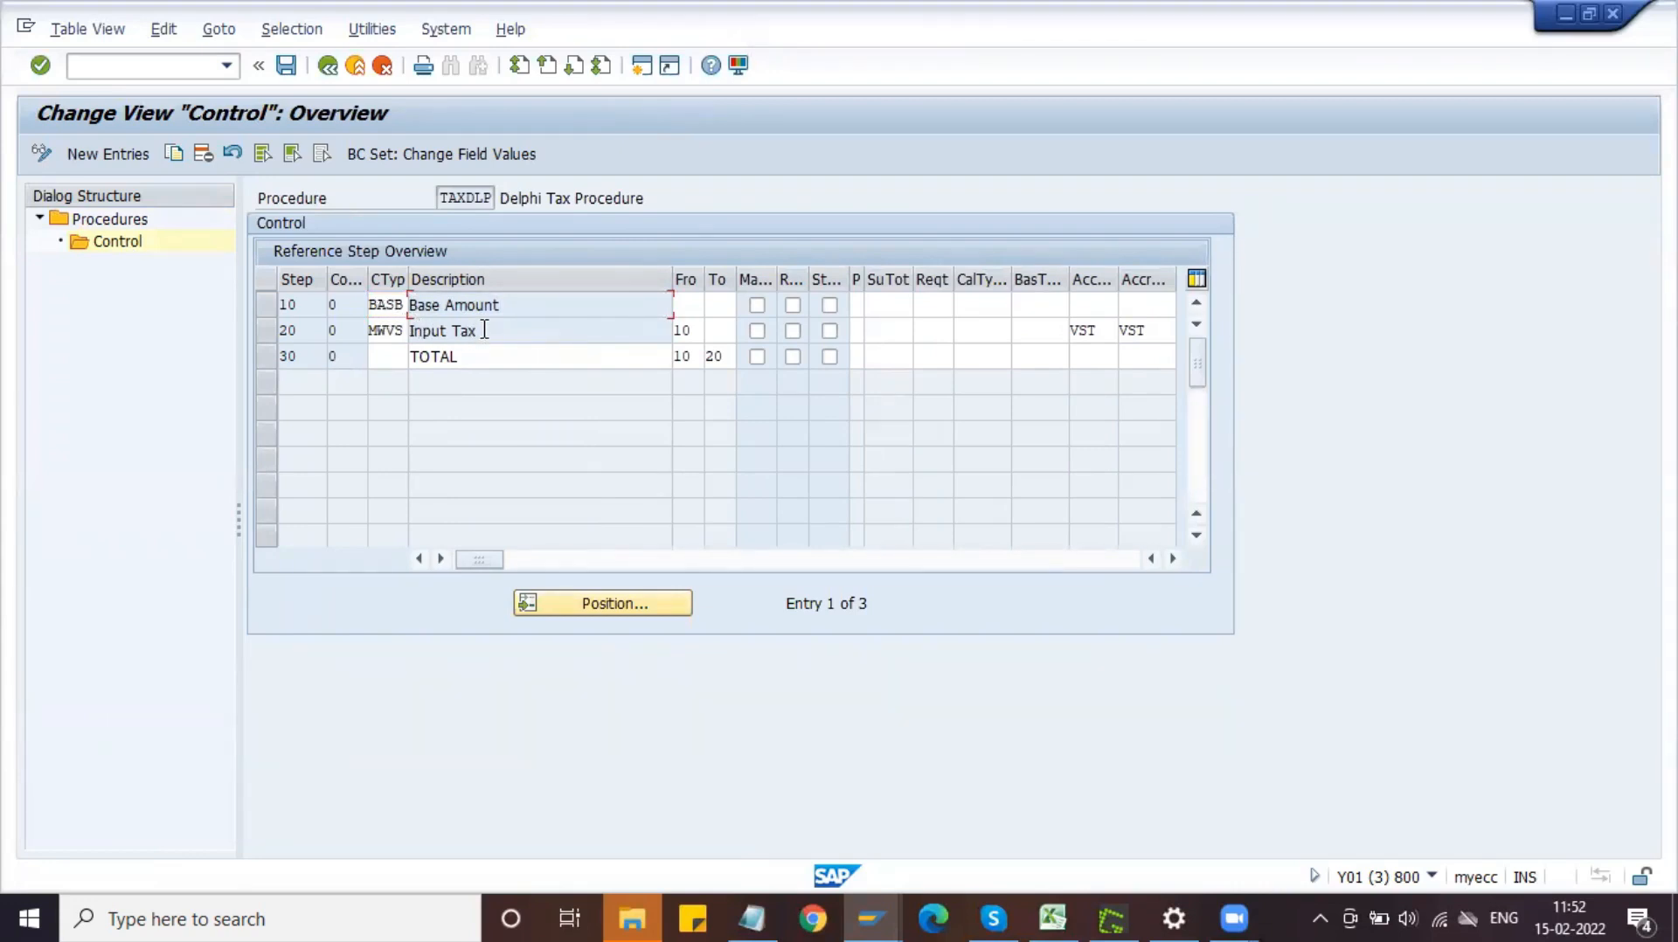
pyautogui.moveTo(484, 330); pyautogui.dragTo(378, 330)
pyautogui.click(401, 310)
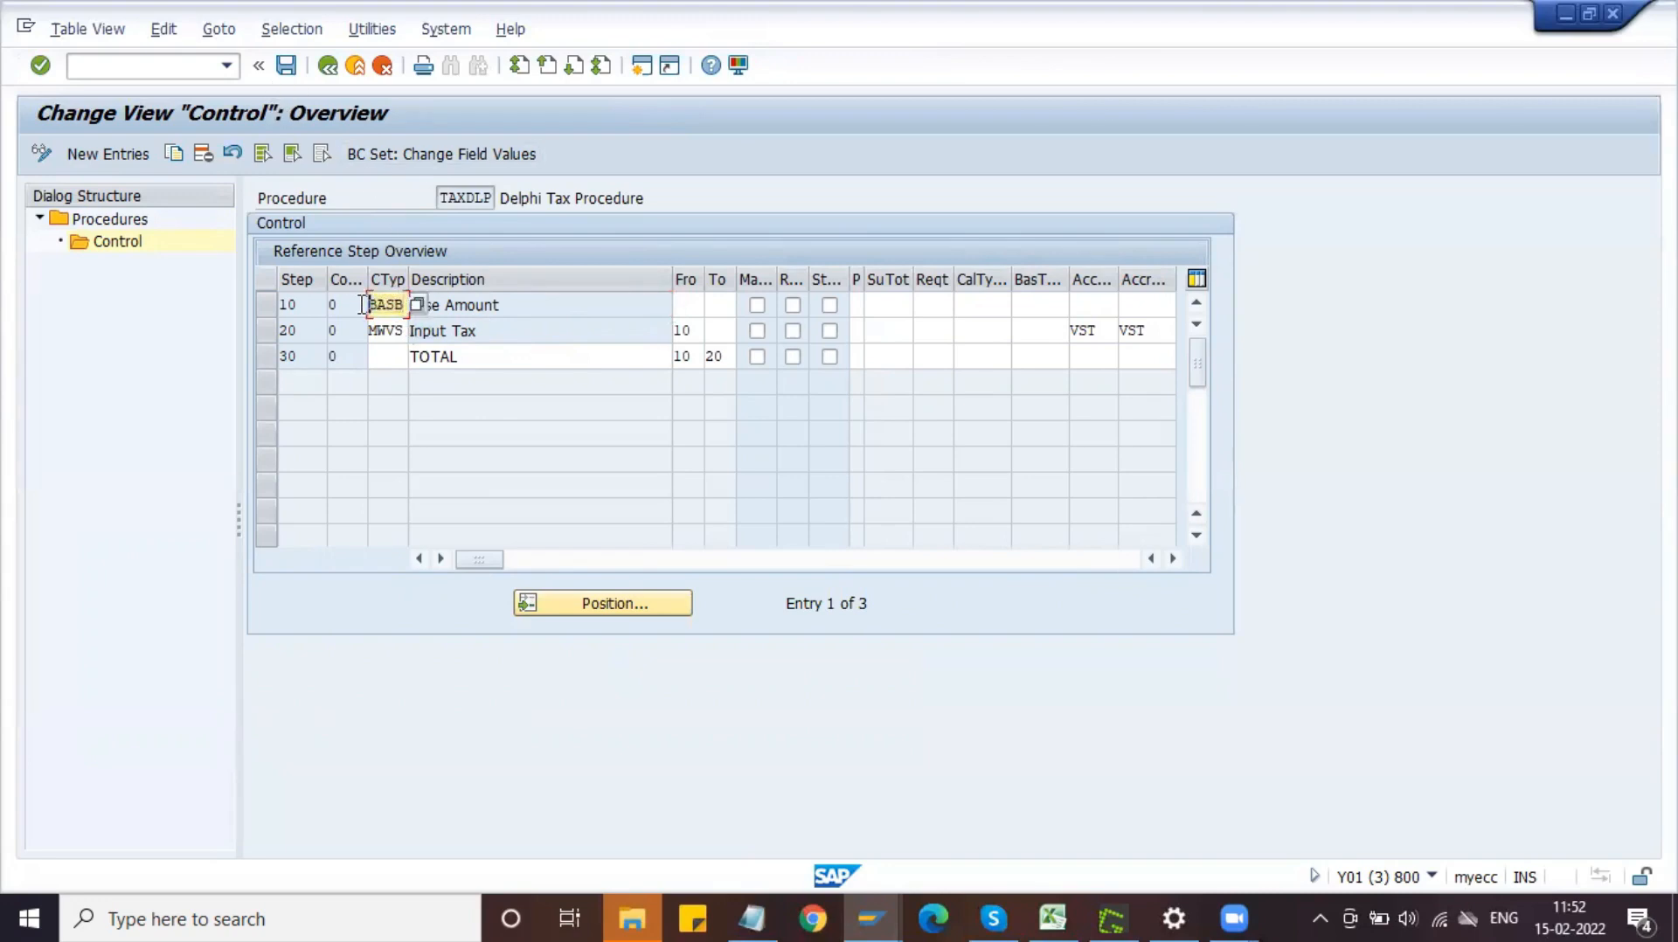
pyautogui.click(402, 330)
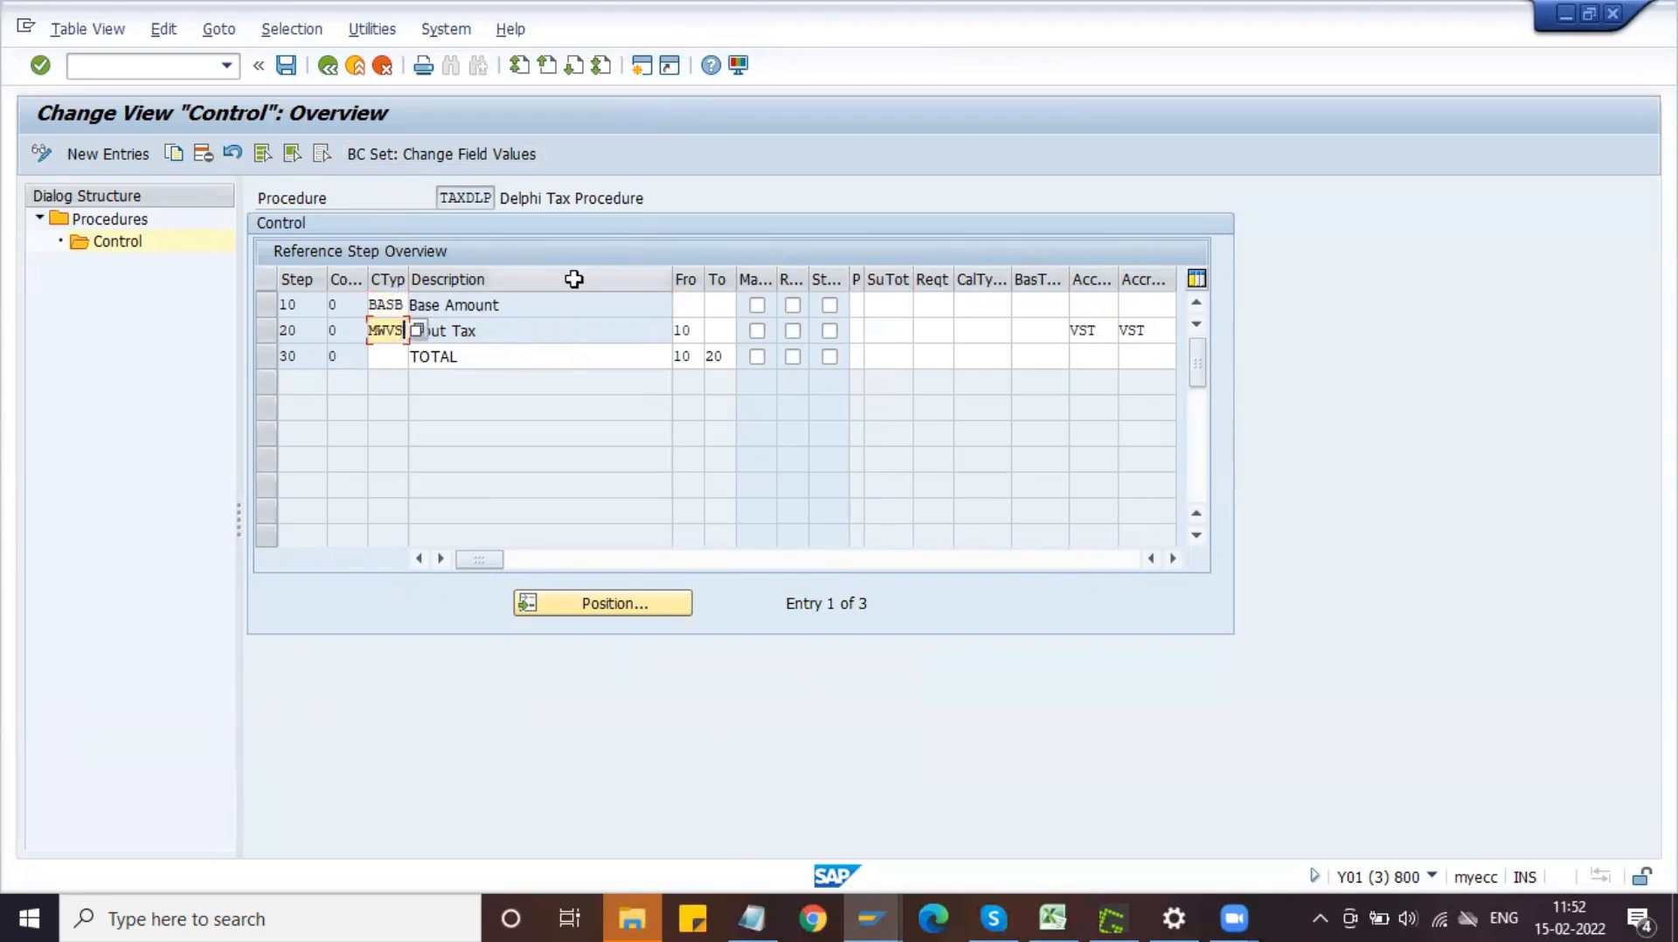
pyautogui.click(525, 306)
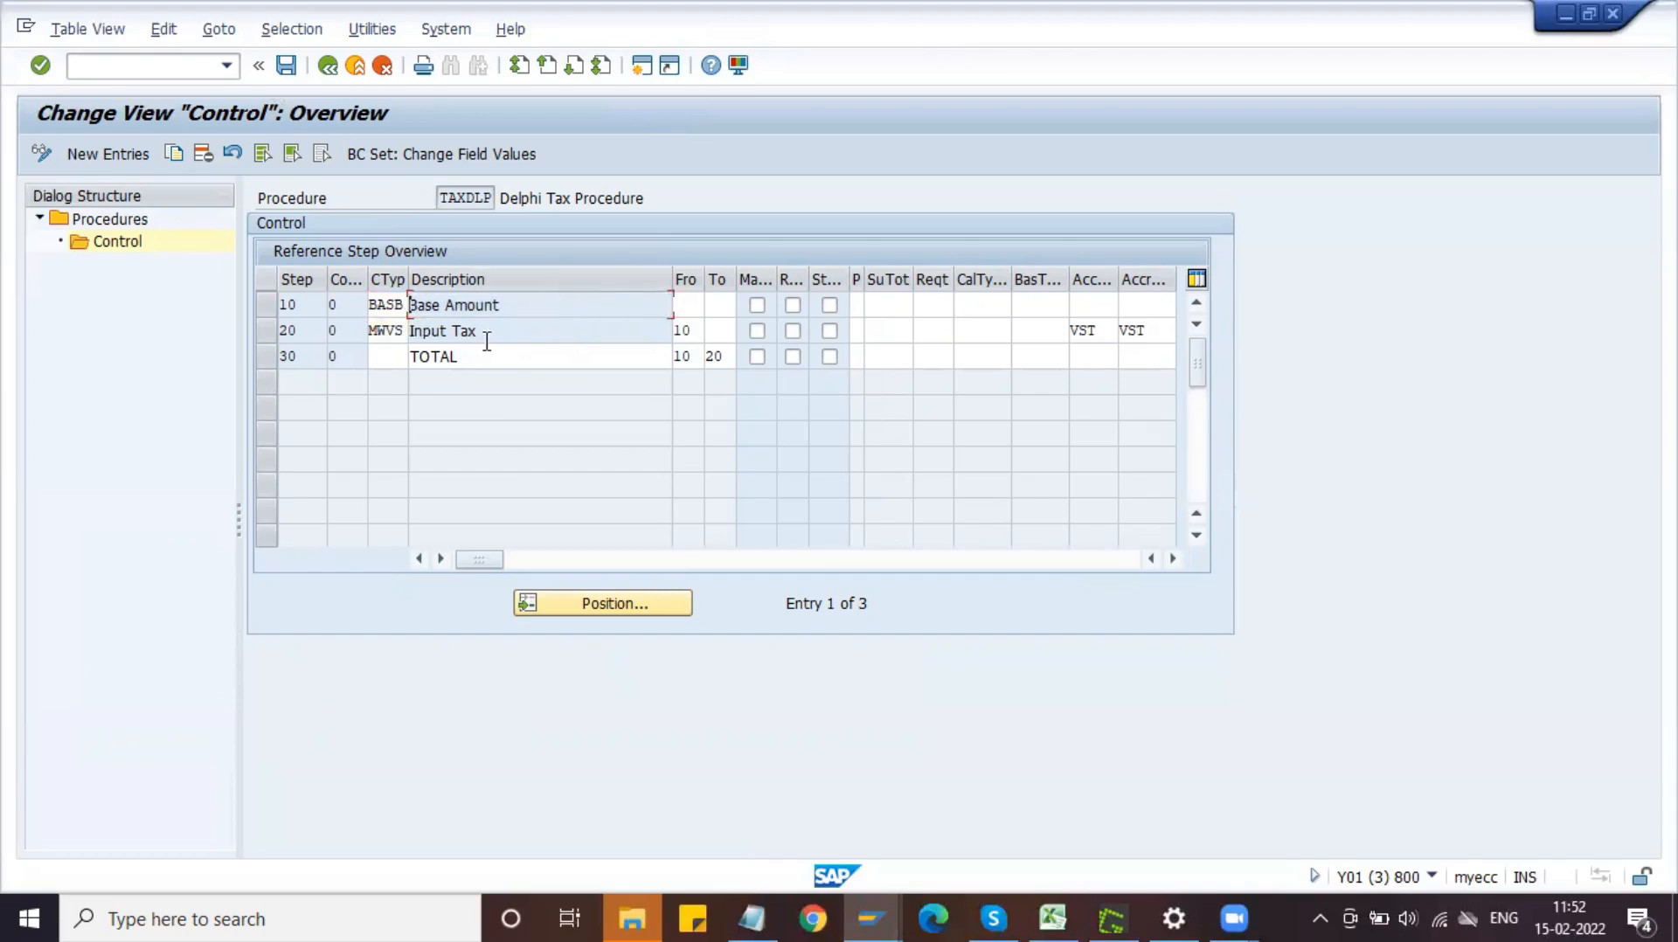
pyautogui.moveTo(487, 337); pyautogui.dragTo(406, 331)
pyautogui.moveTo(398, 332); pyautogui.dragTo(352, 327)
pyautogui.click(491, 329)
pyautogui.click(432, 330)
pyautogui.doubleClick(685, 331)
pyautogui.moveTo(500, 304); pyautogui.dragTo(412, 310)
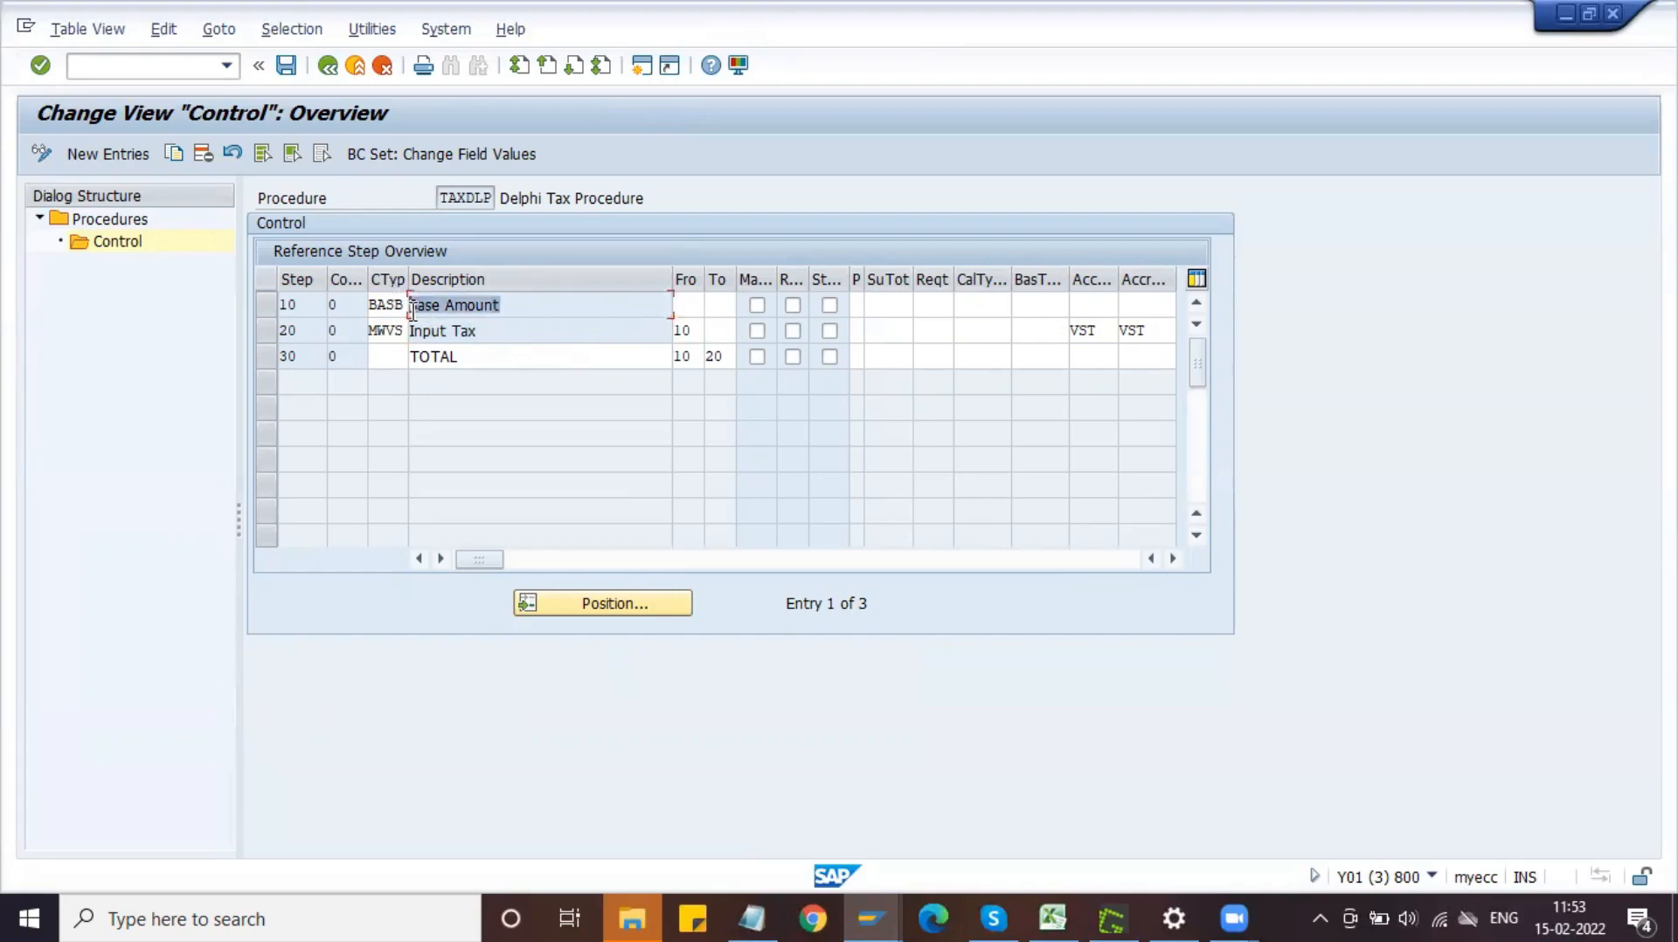
pyautogui.click(412, 312)
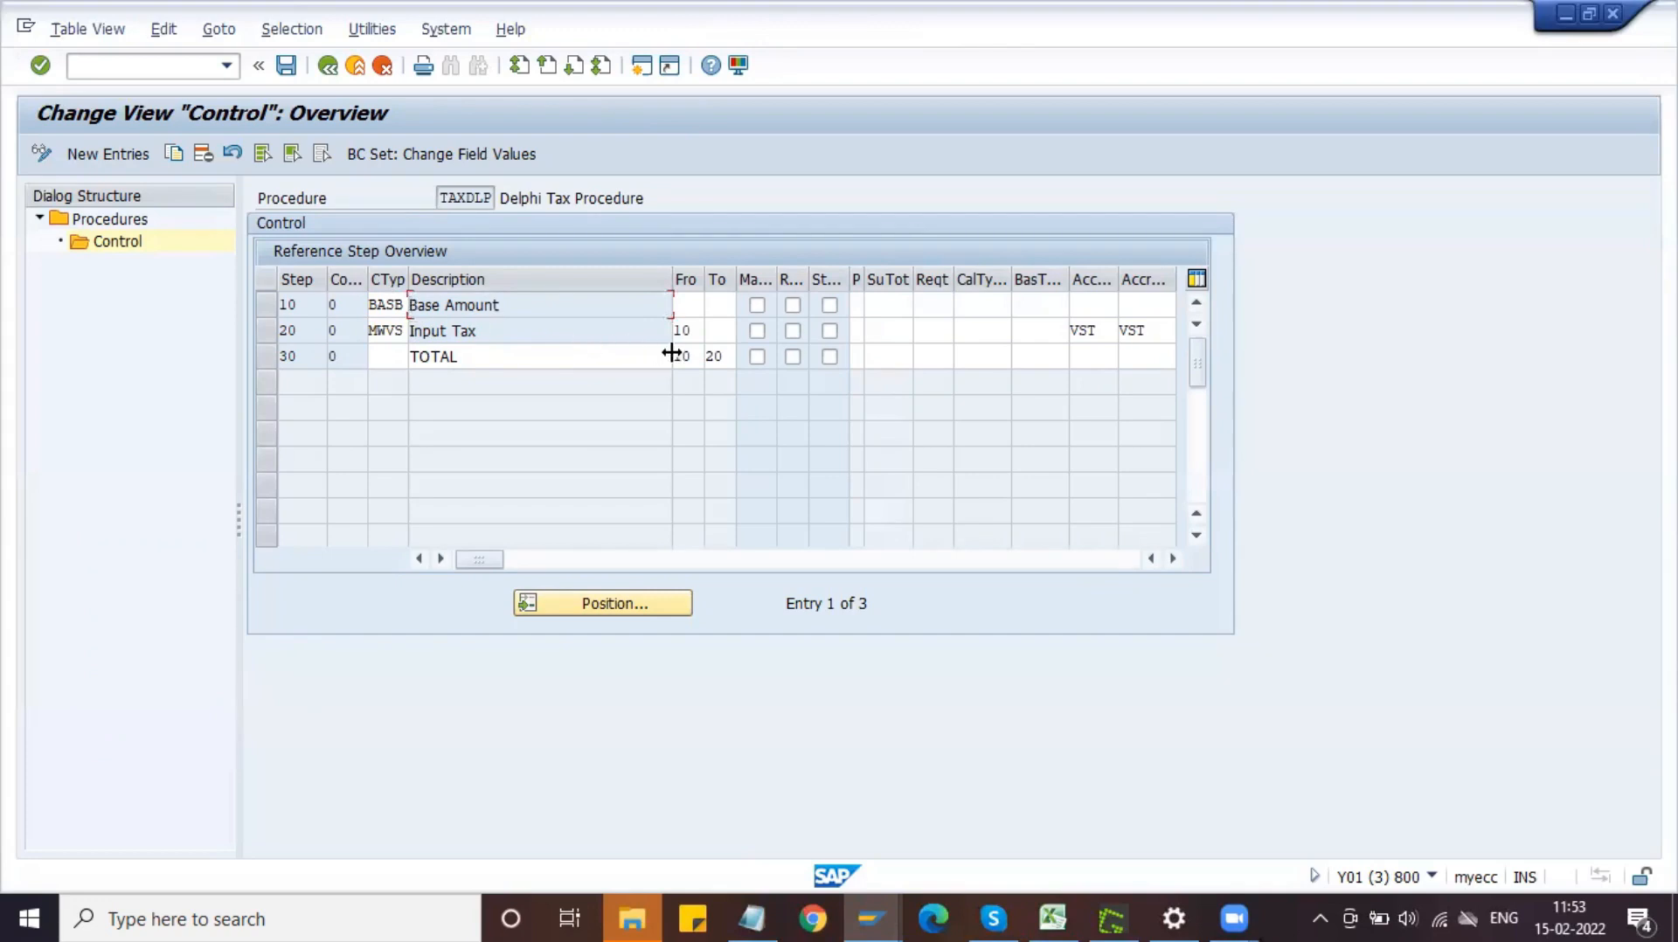
pyautogui.moveTo(501, 306); pyautogui.dragTo(390, 318)
pyautogui.doubleClick(683, 330)
pyautogui.moveTo(462, 358); pyautogui.dragTo(355, 359)
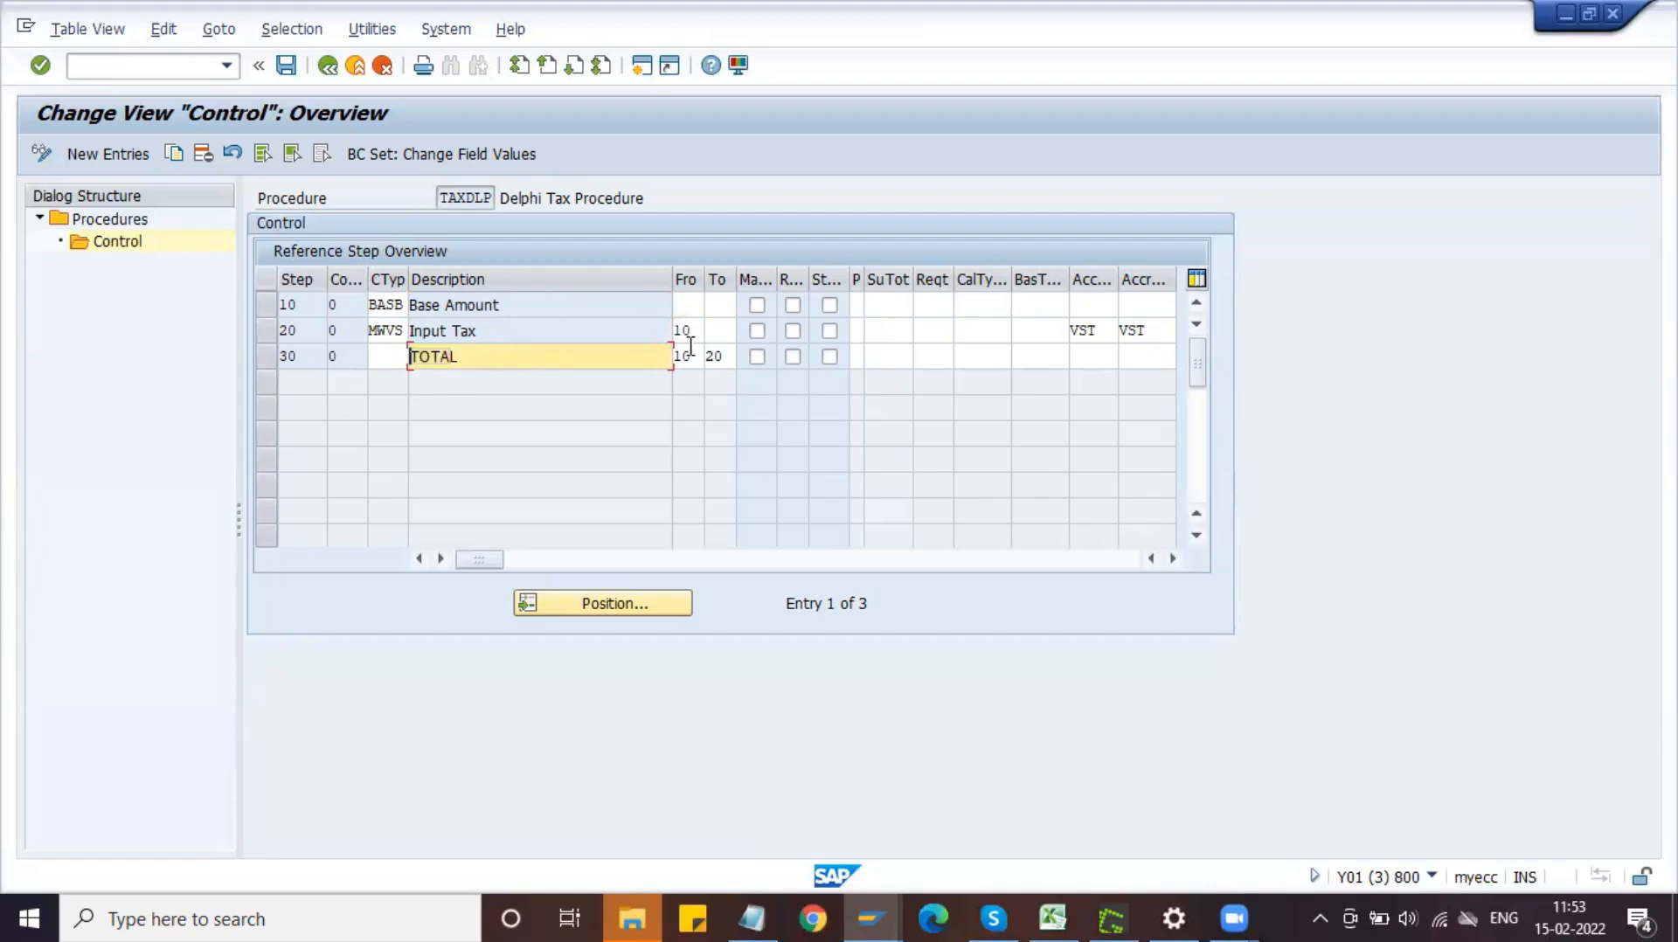
pyautogui.moveTo(313, 303); pyautogui.dragTo(247, 330)
pyautogui.click(311, 331)
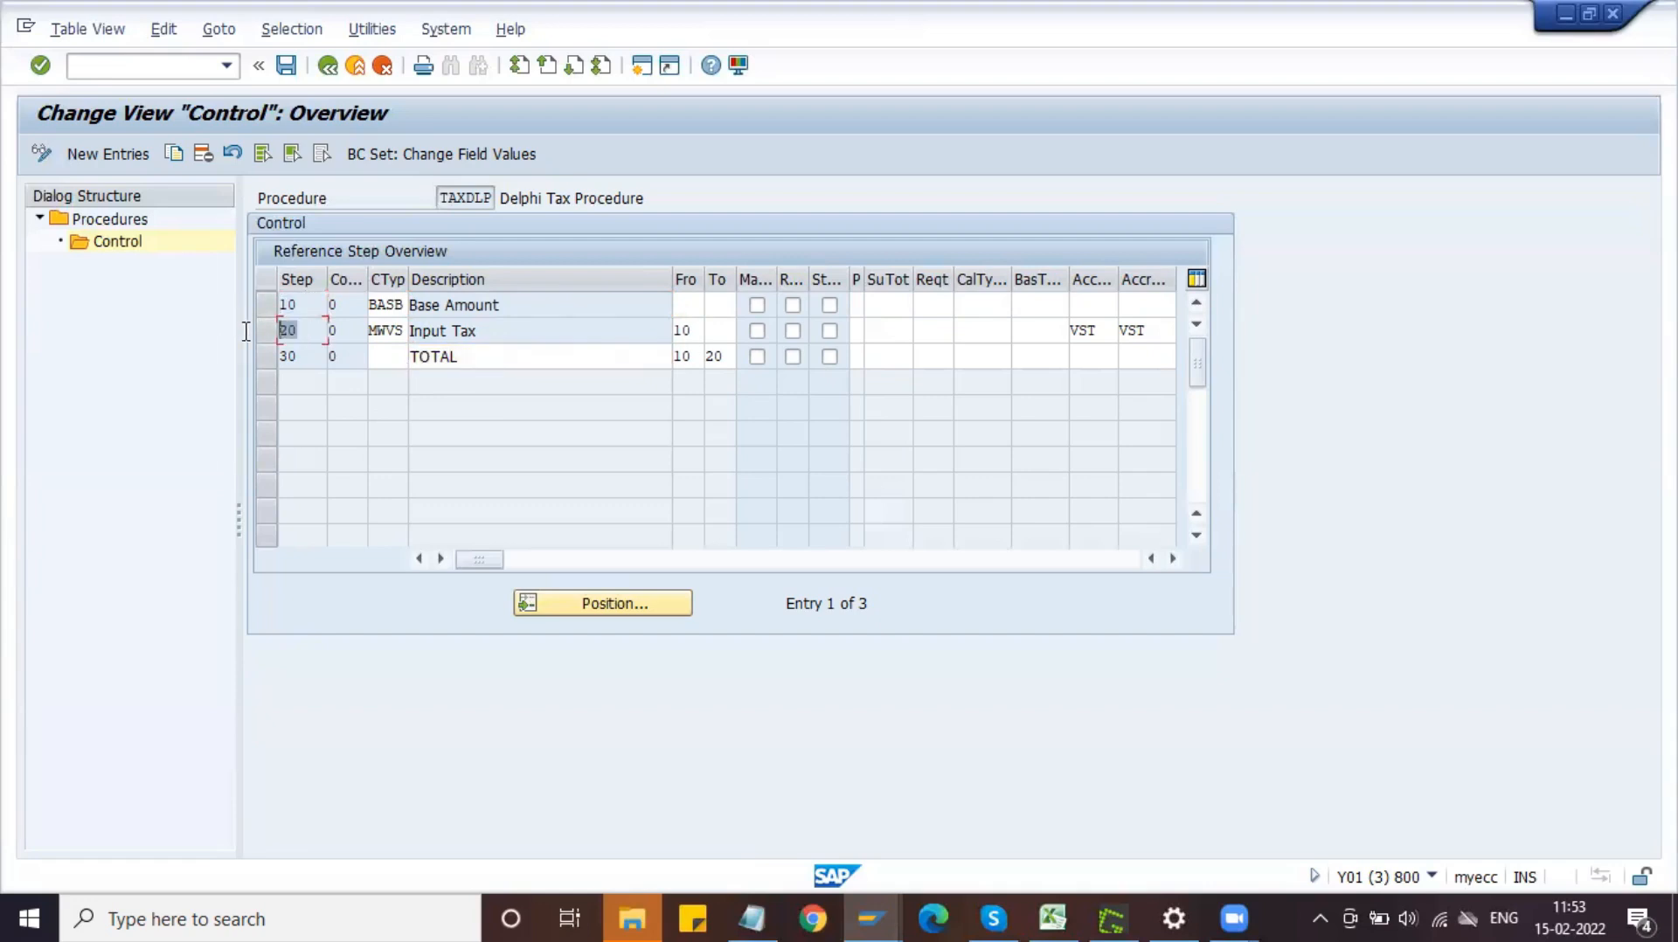
pyautogui.click(678, 356)
pyautogui.click(720, 366)
# - Save the TAXDLP control data and go back to the SAP Easy Access screen
pyautogui.click(288, 66)
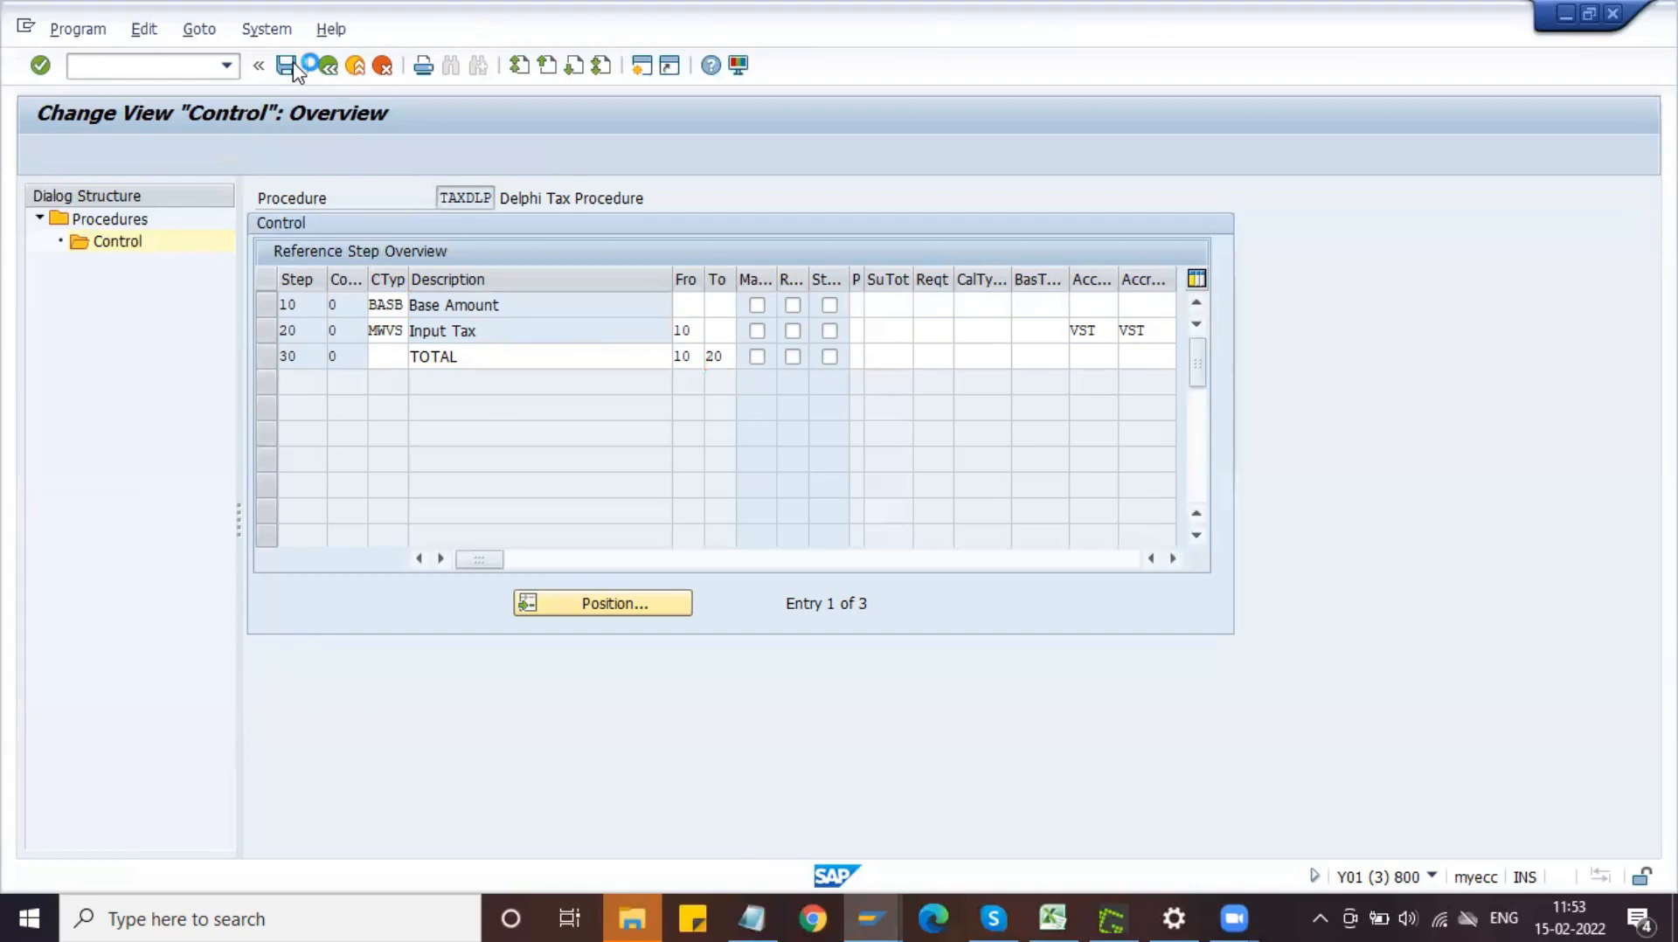
pyautogui.click(362, 416)
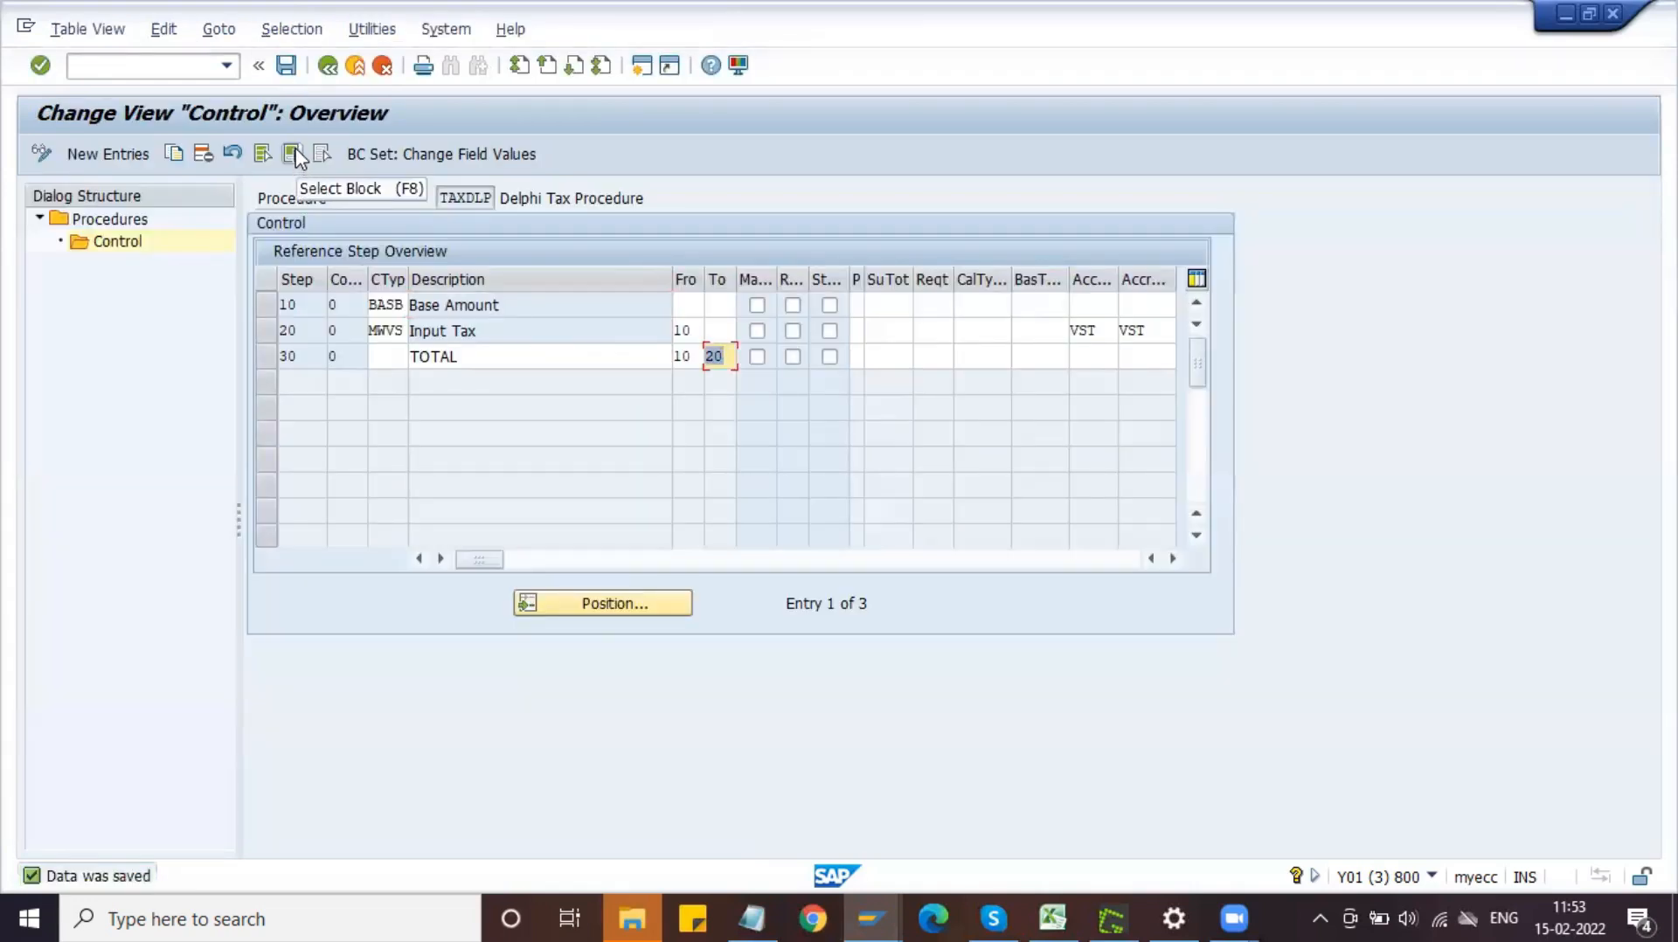
pyautogui.click(326, 70)
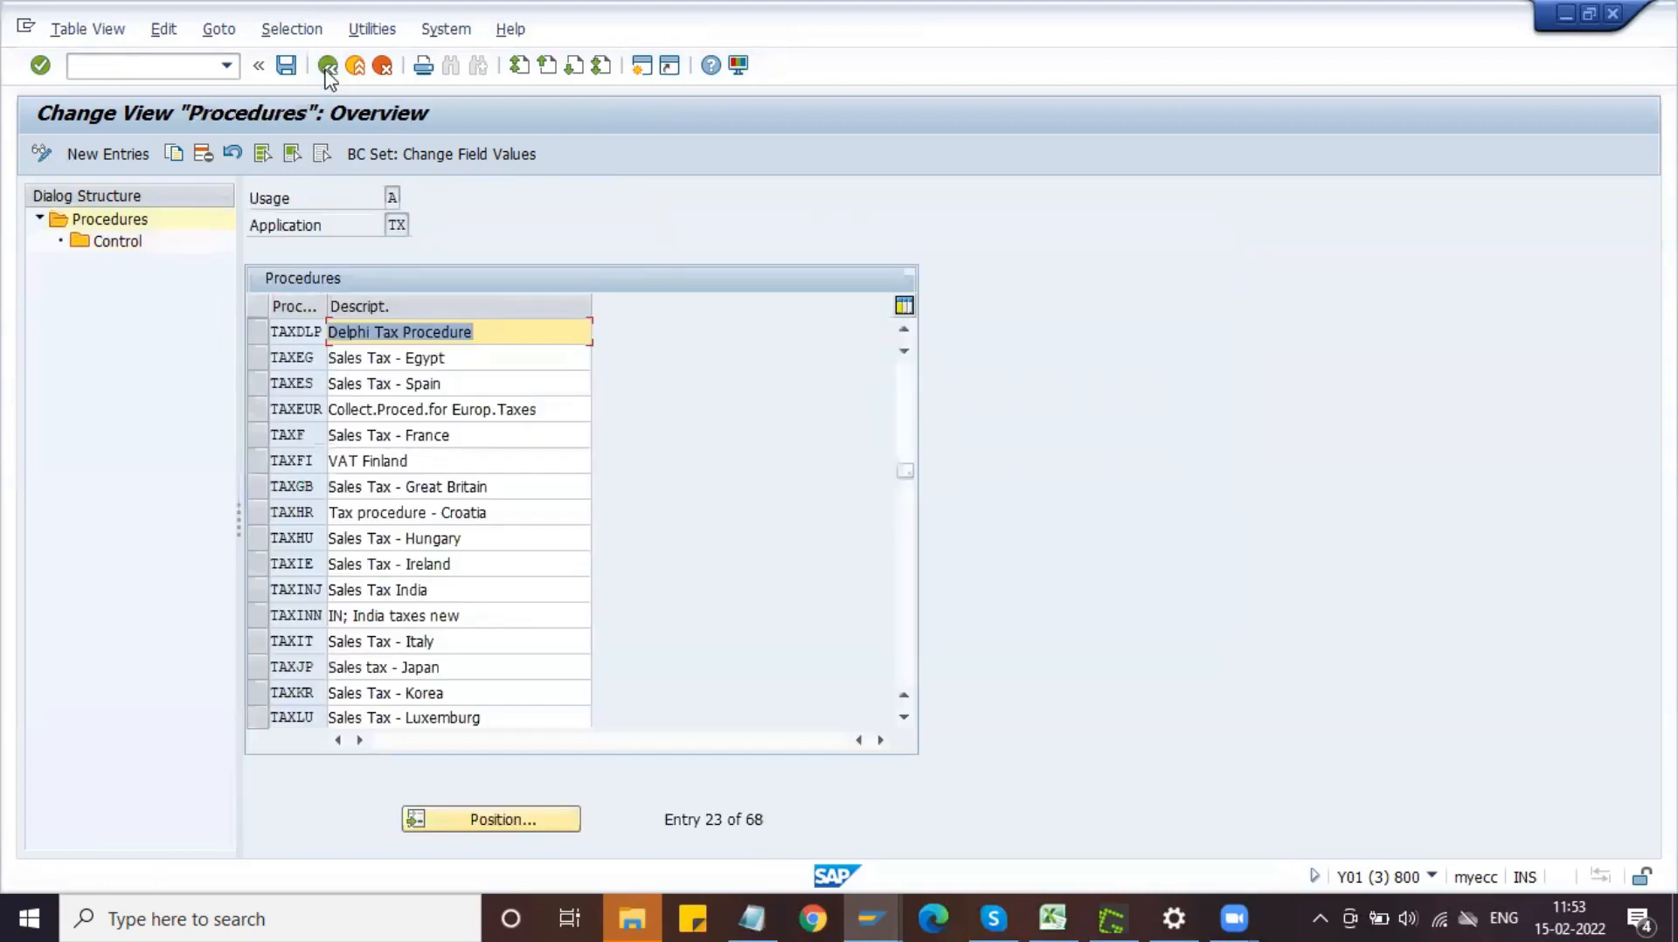
pyautogui.click(326, 70)
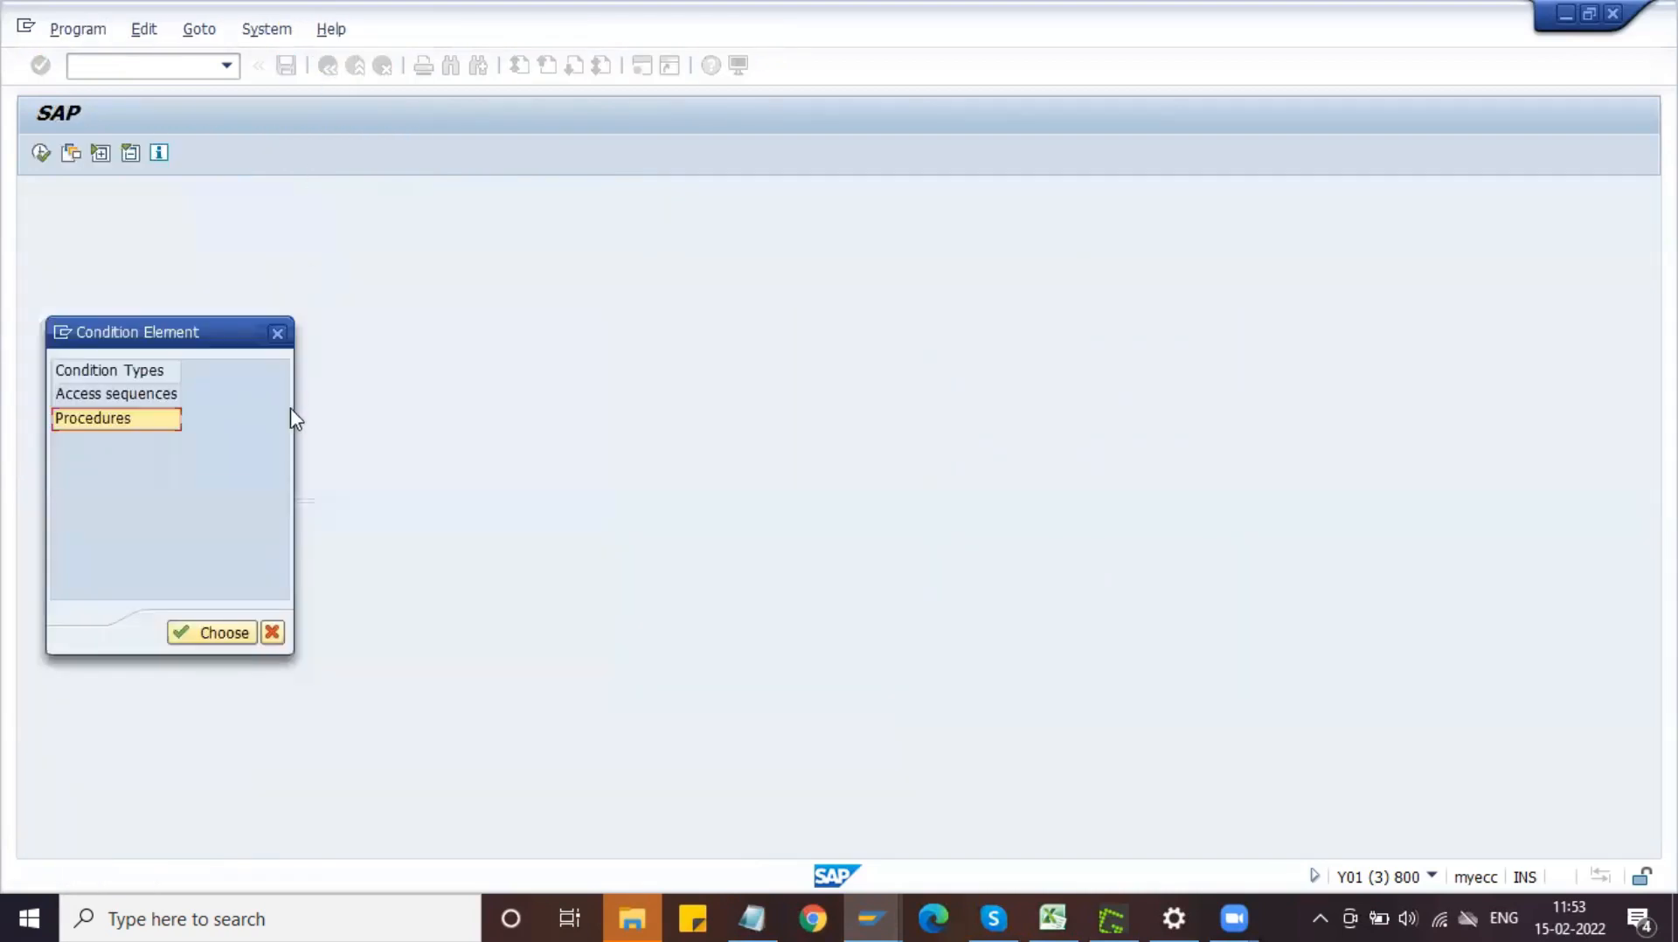
pyautogui.click(277, 333)
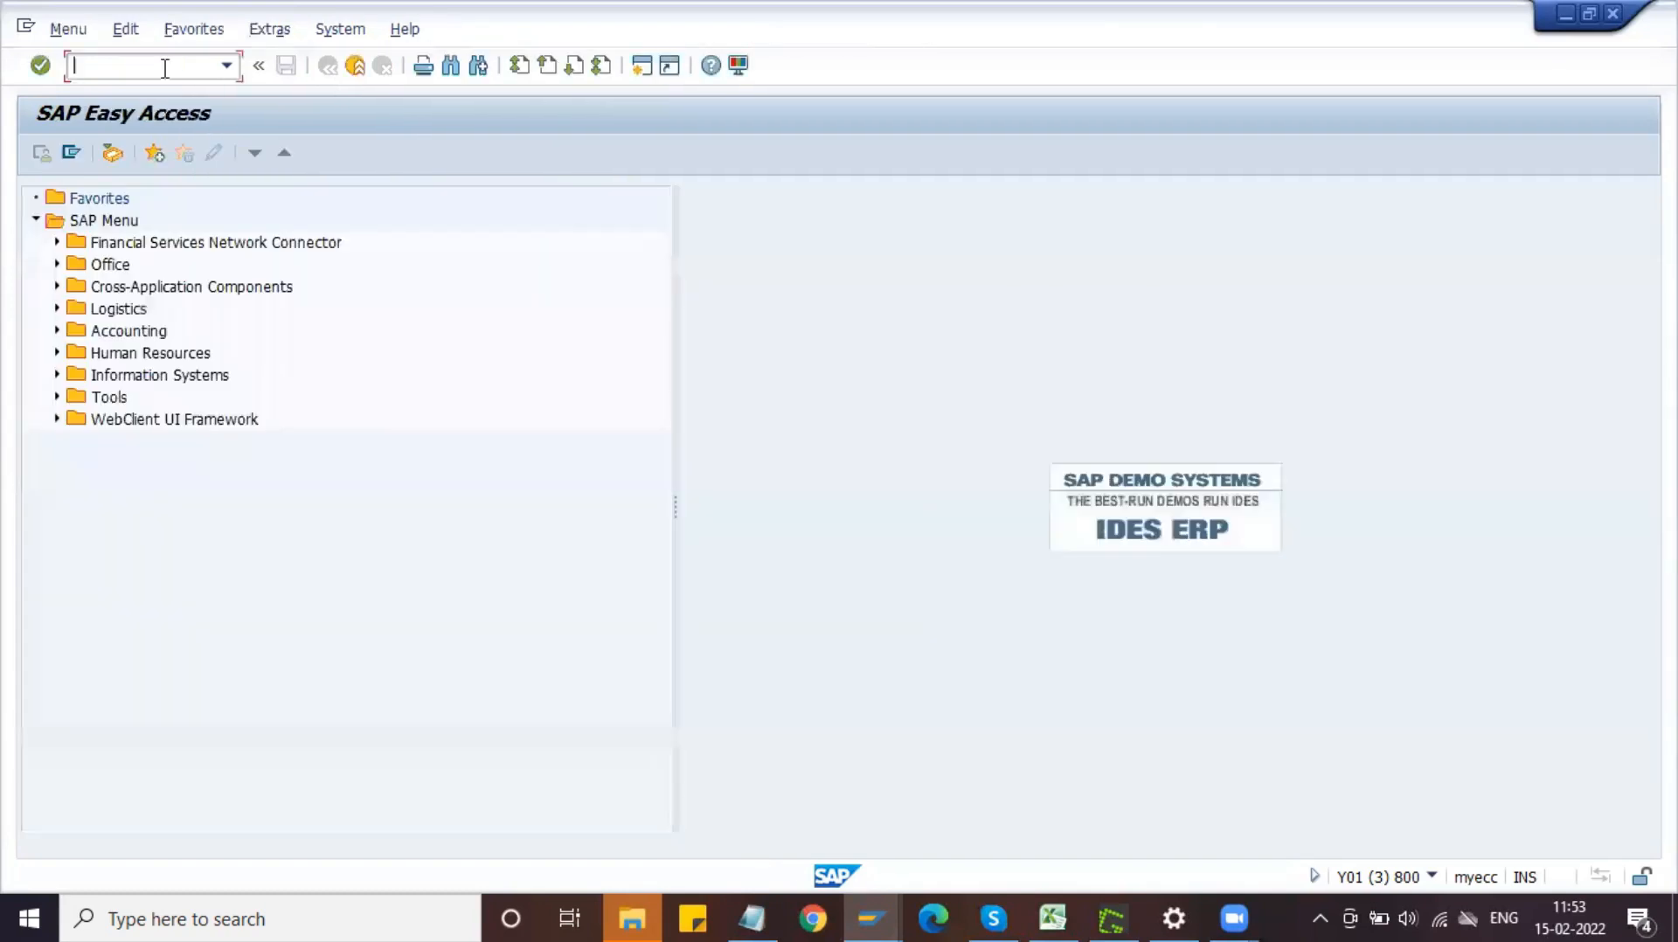
# - Start transaction OBBG and position the country list on IN
pyautogui.write('OBBG')
pyautogui.press('Return')
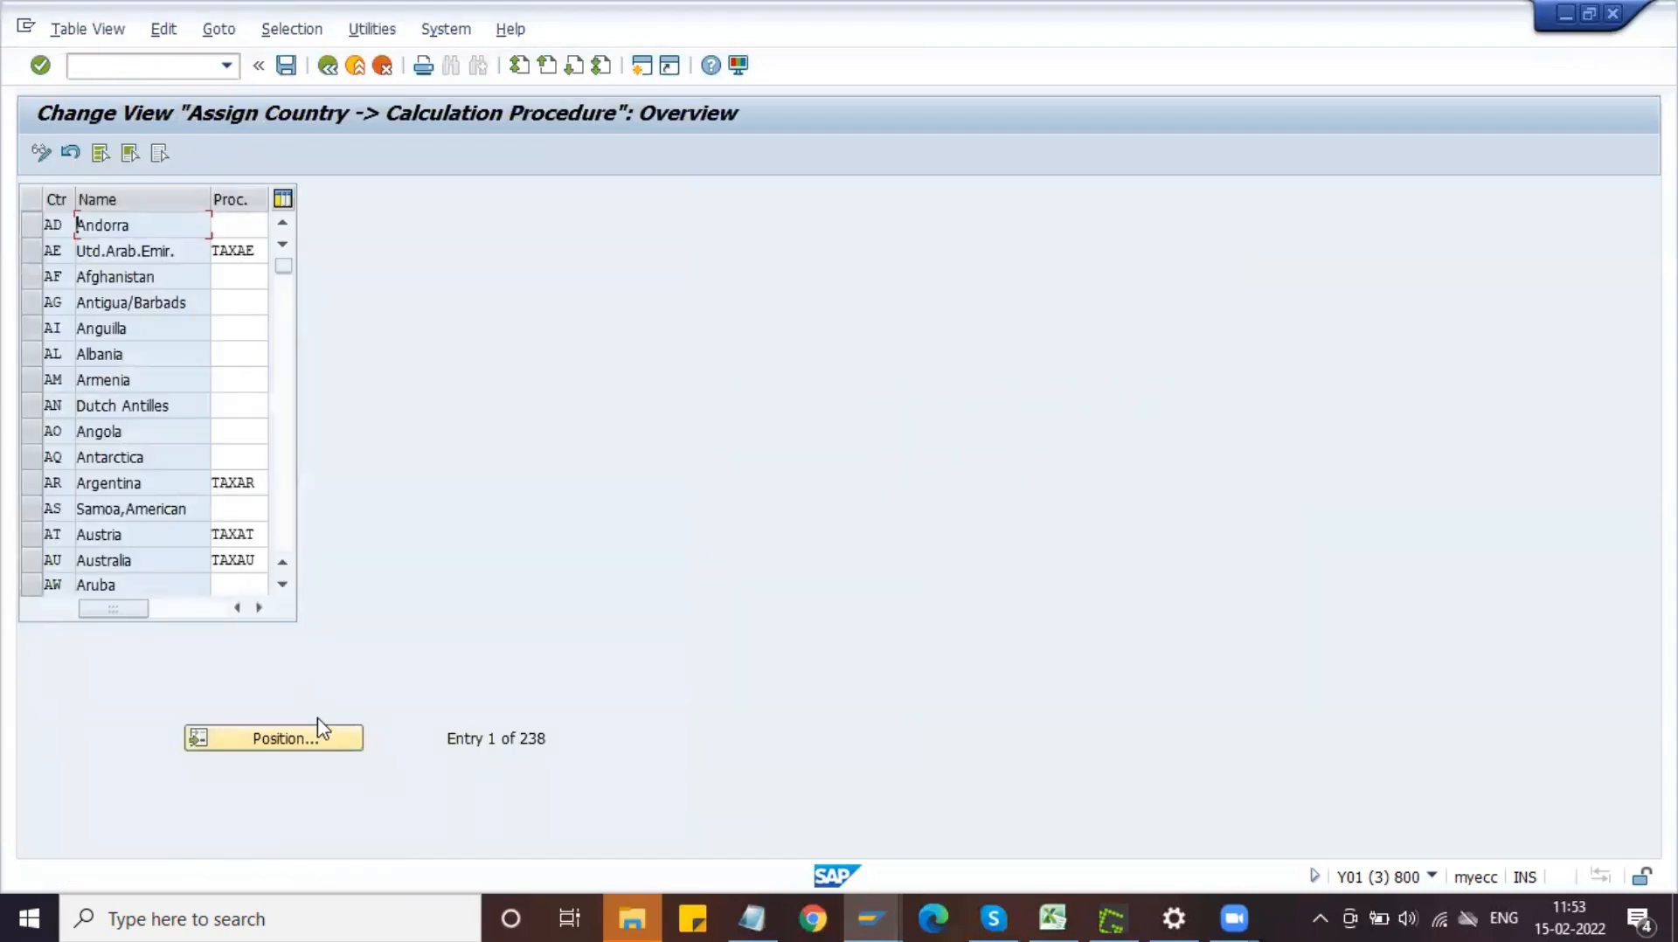
pyautogui.click(317, 736)
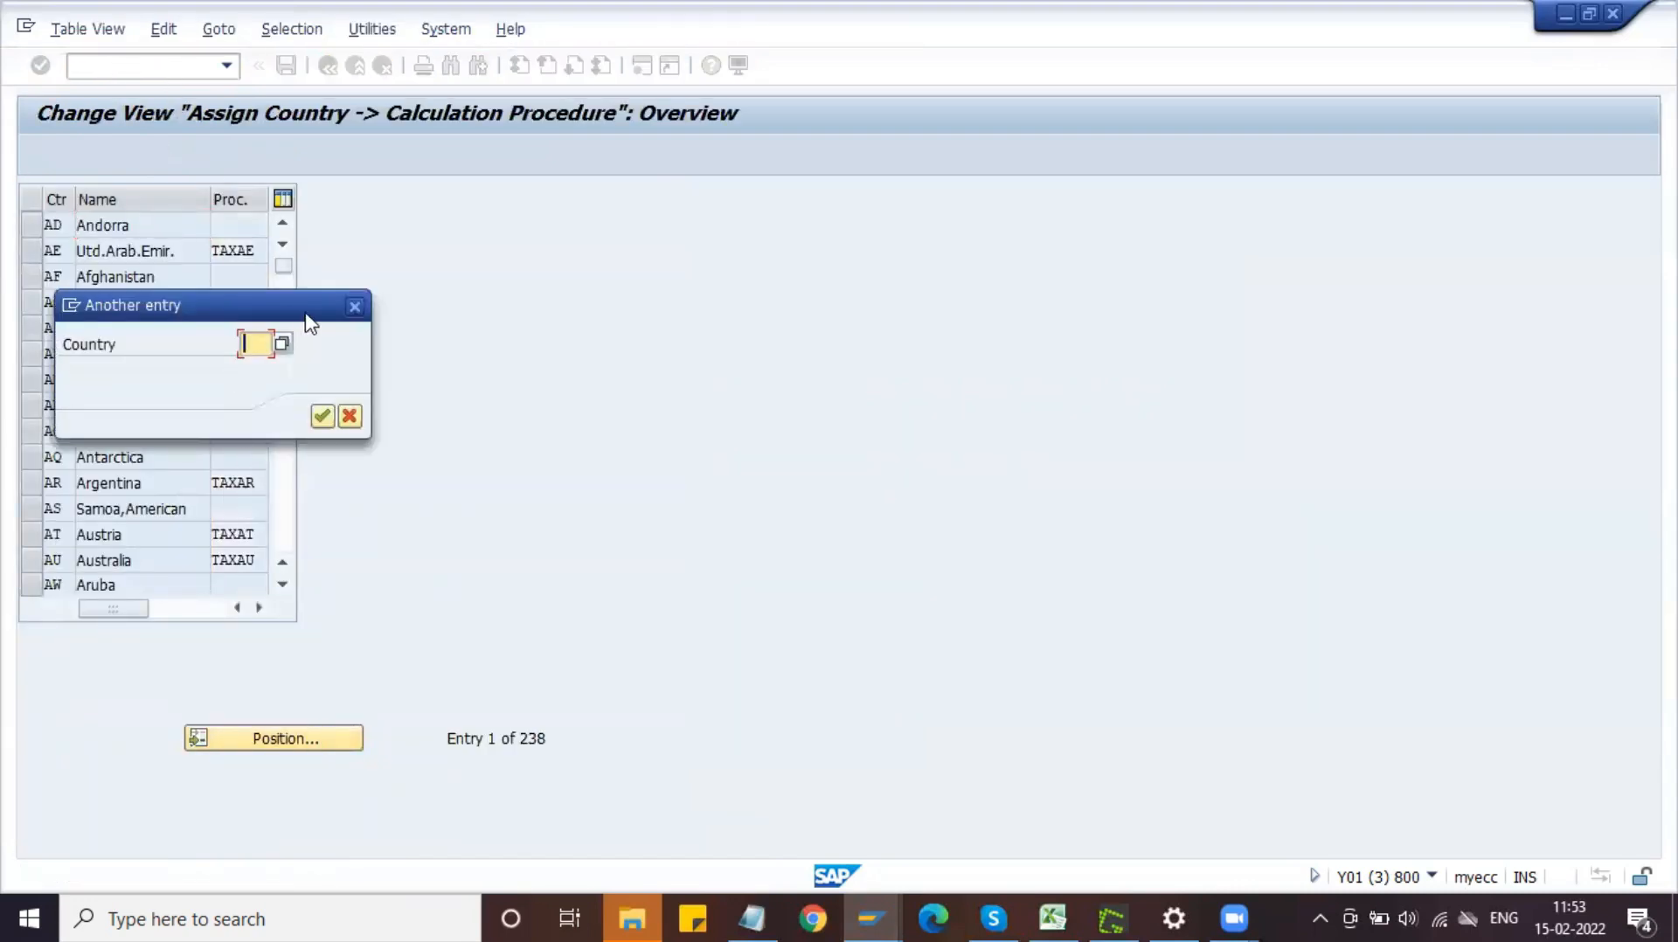
pyautogui.write('IN')
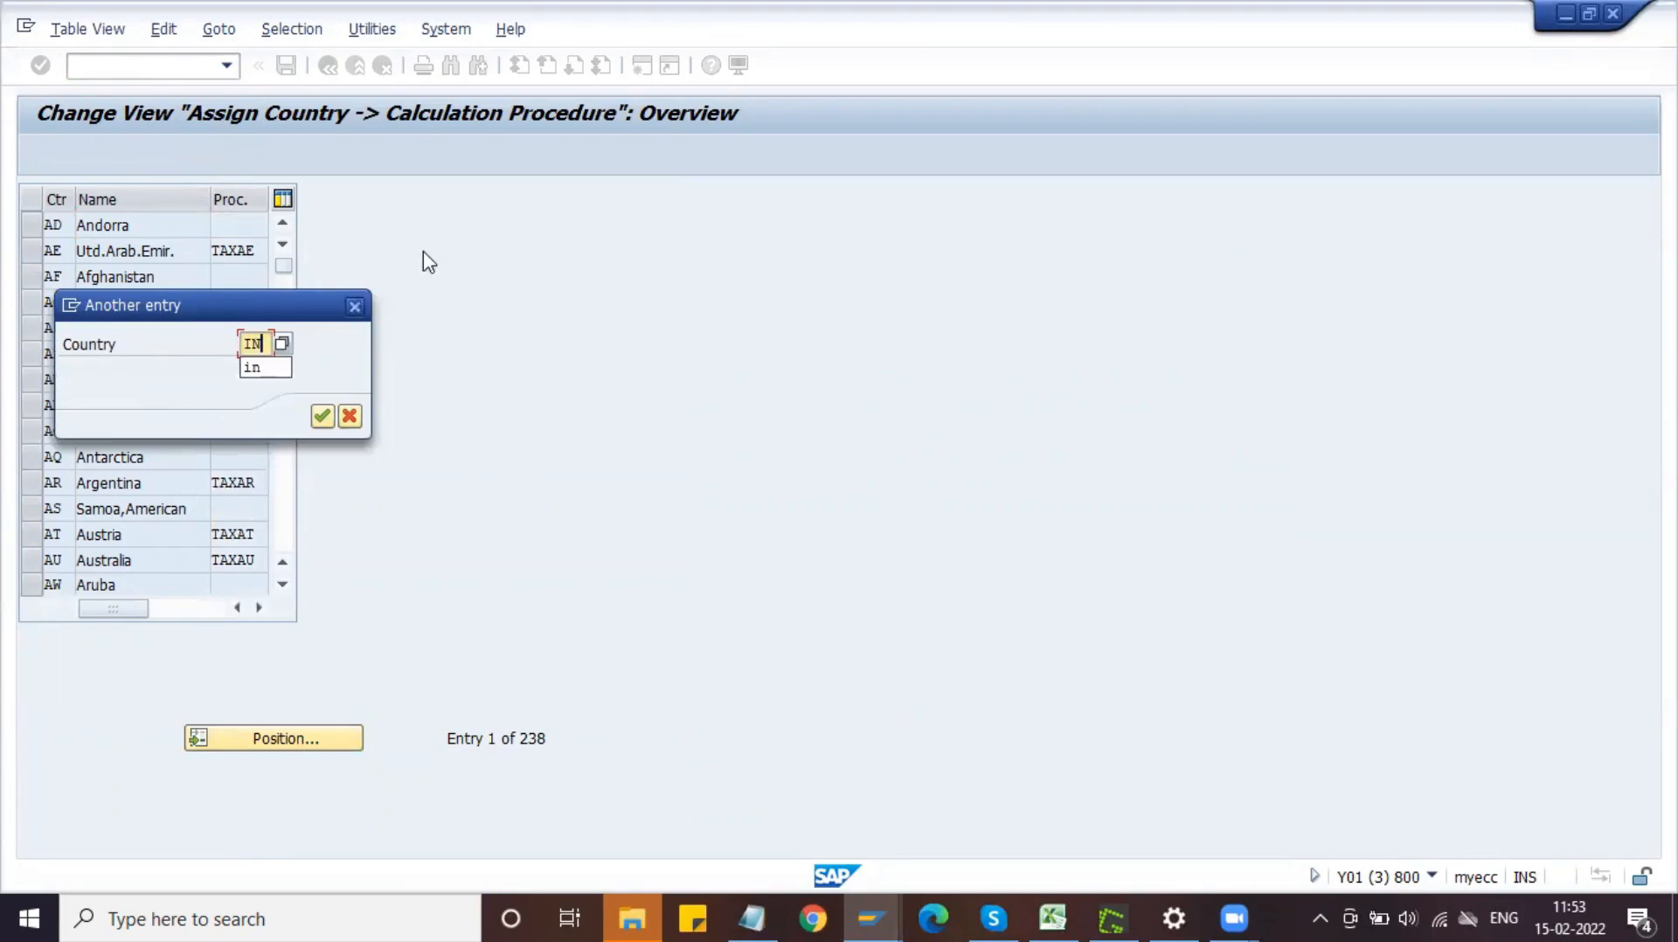
pyautogui.press('Return')
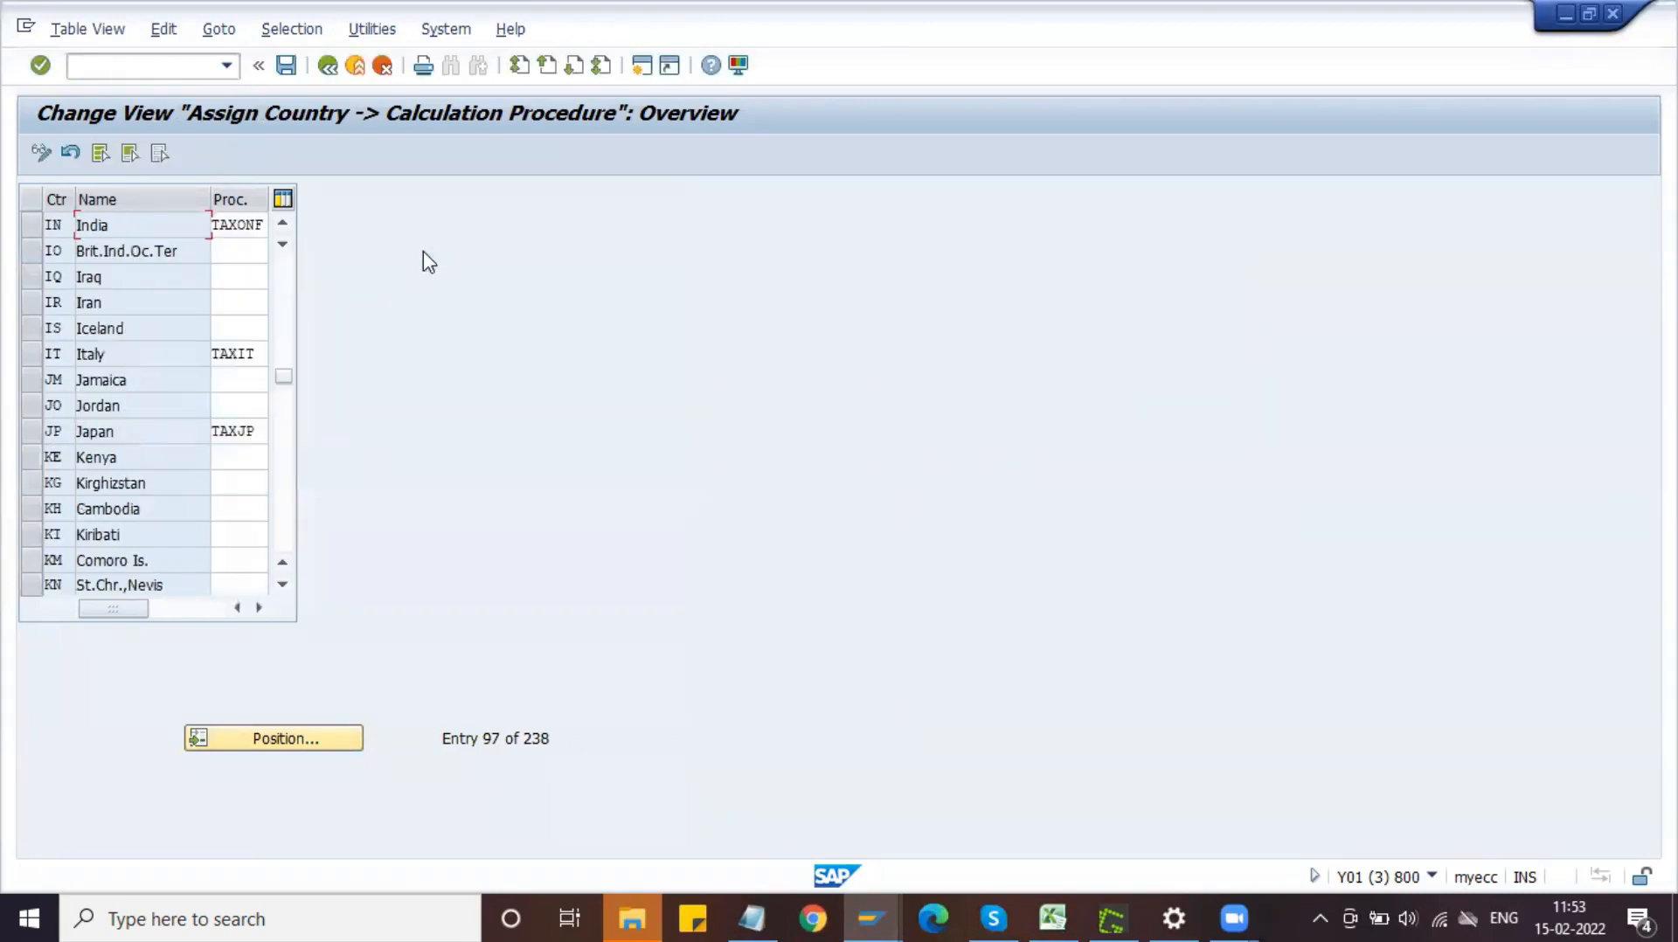
# - Assign calculation procedure TAXDLP to India and save the assignment
pyautogui.doubleClick(232, 224)
pyautogui.press('BackSpace')
pyautogui.write('T')
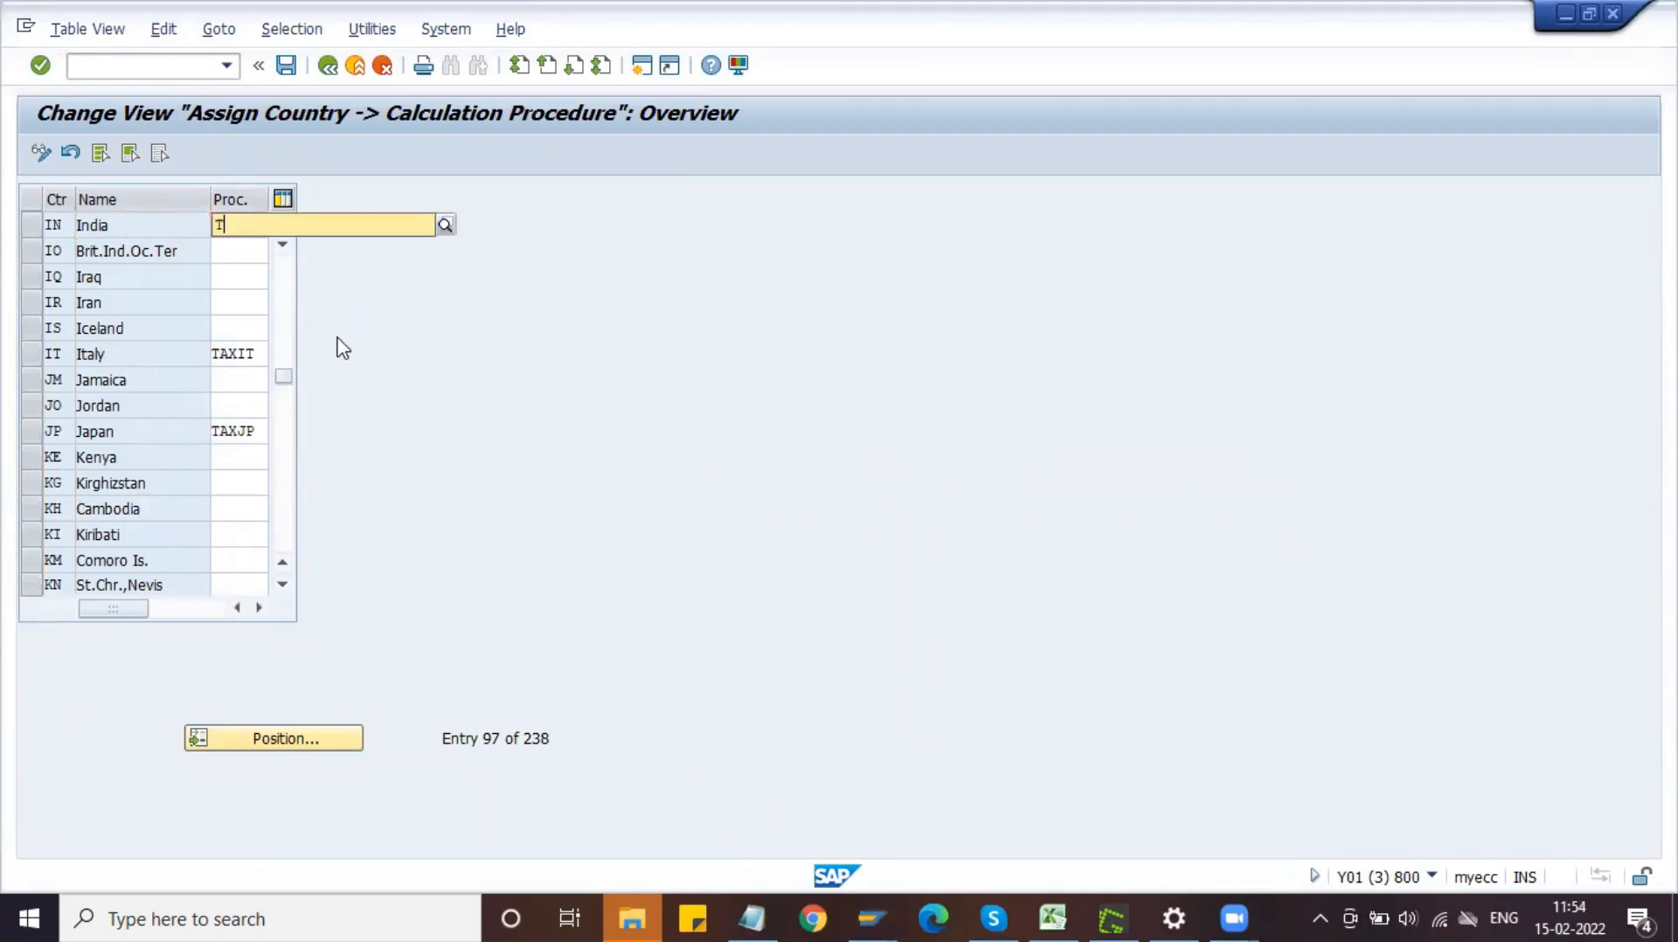
pyautogui.write('AXDLP')
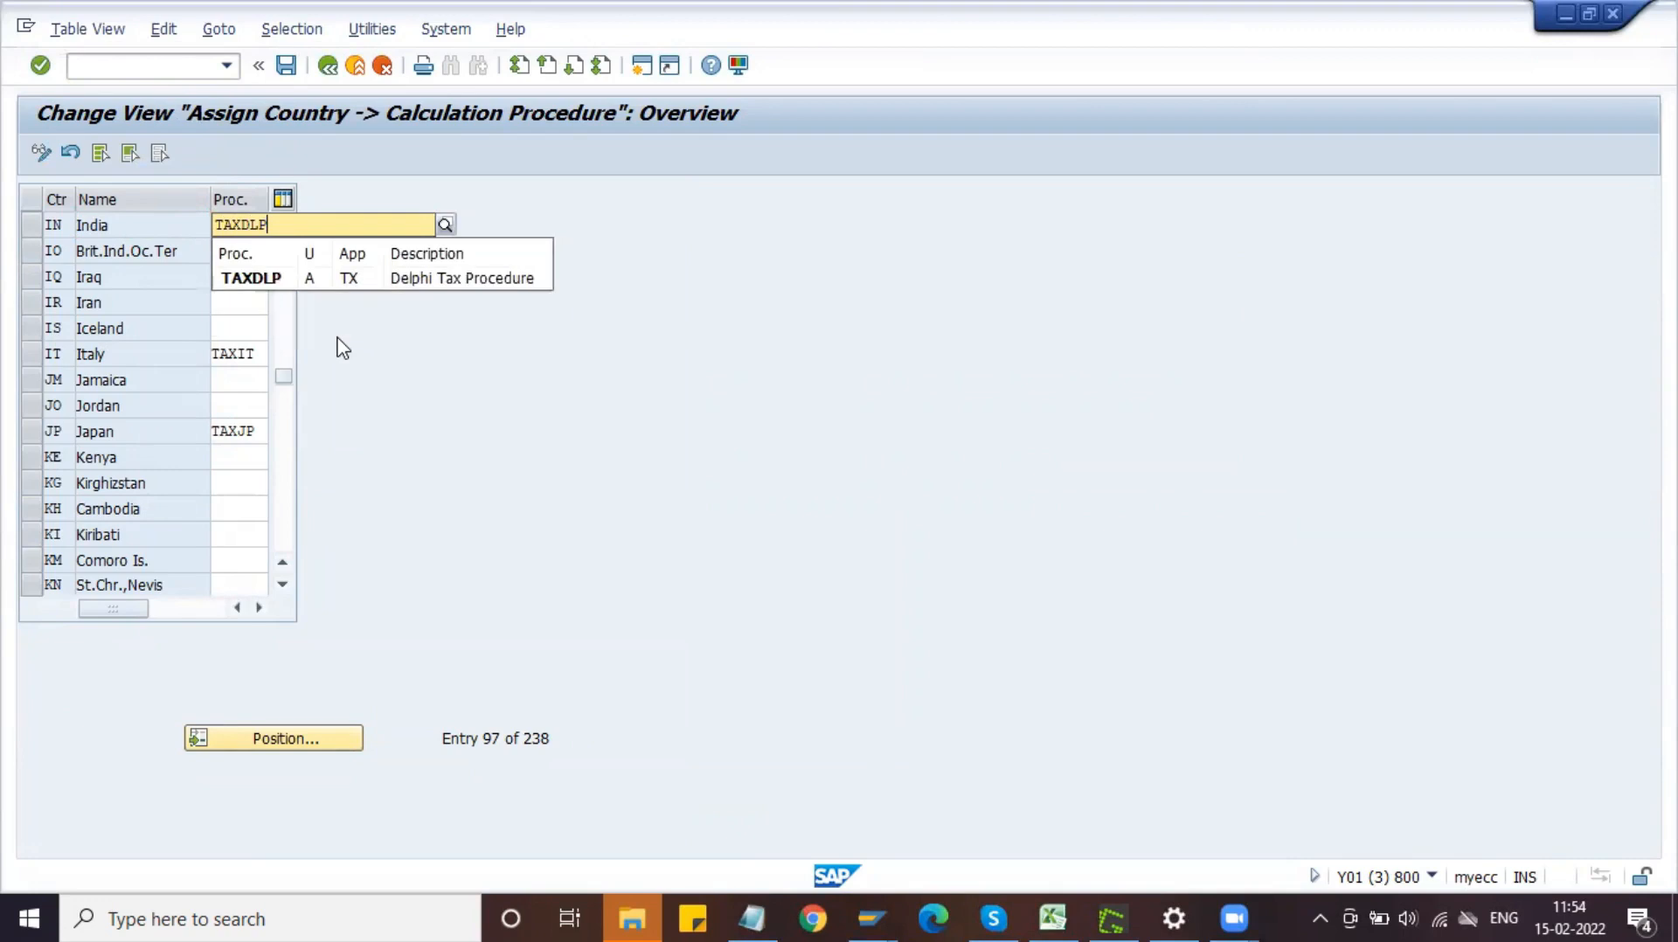
pyautogui.press('Down')
pyautogui.press('Return')
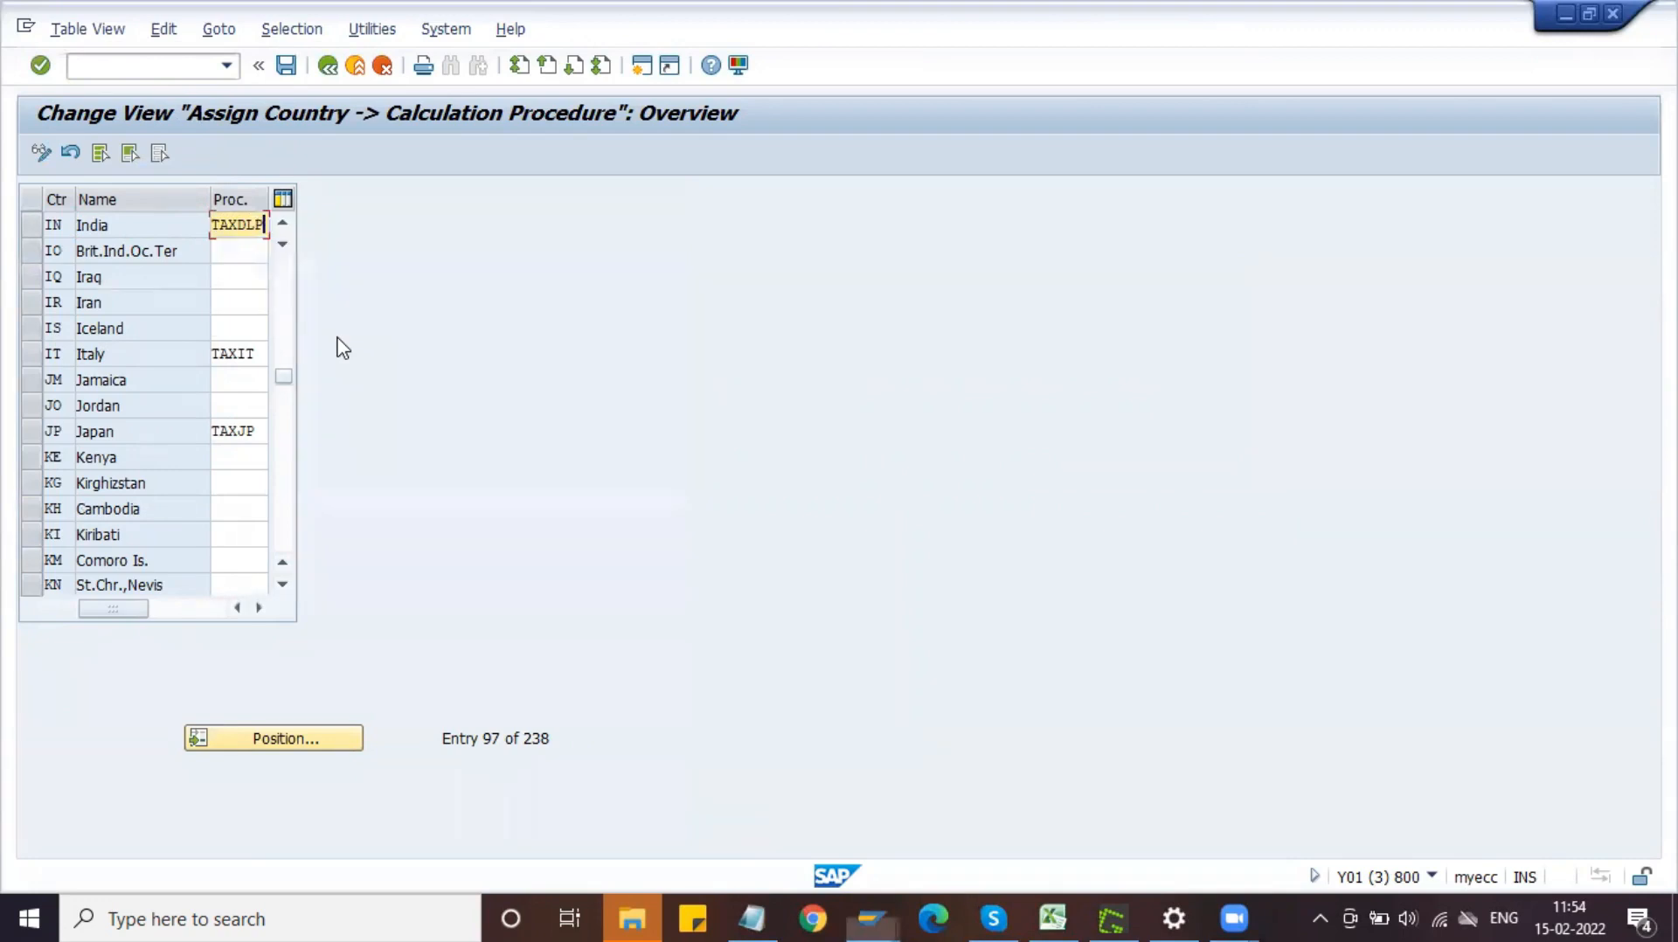
pyautogui.click(286, 66)
pyautogui.click(362, 416)
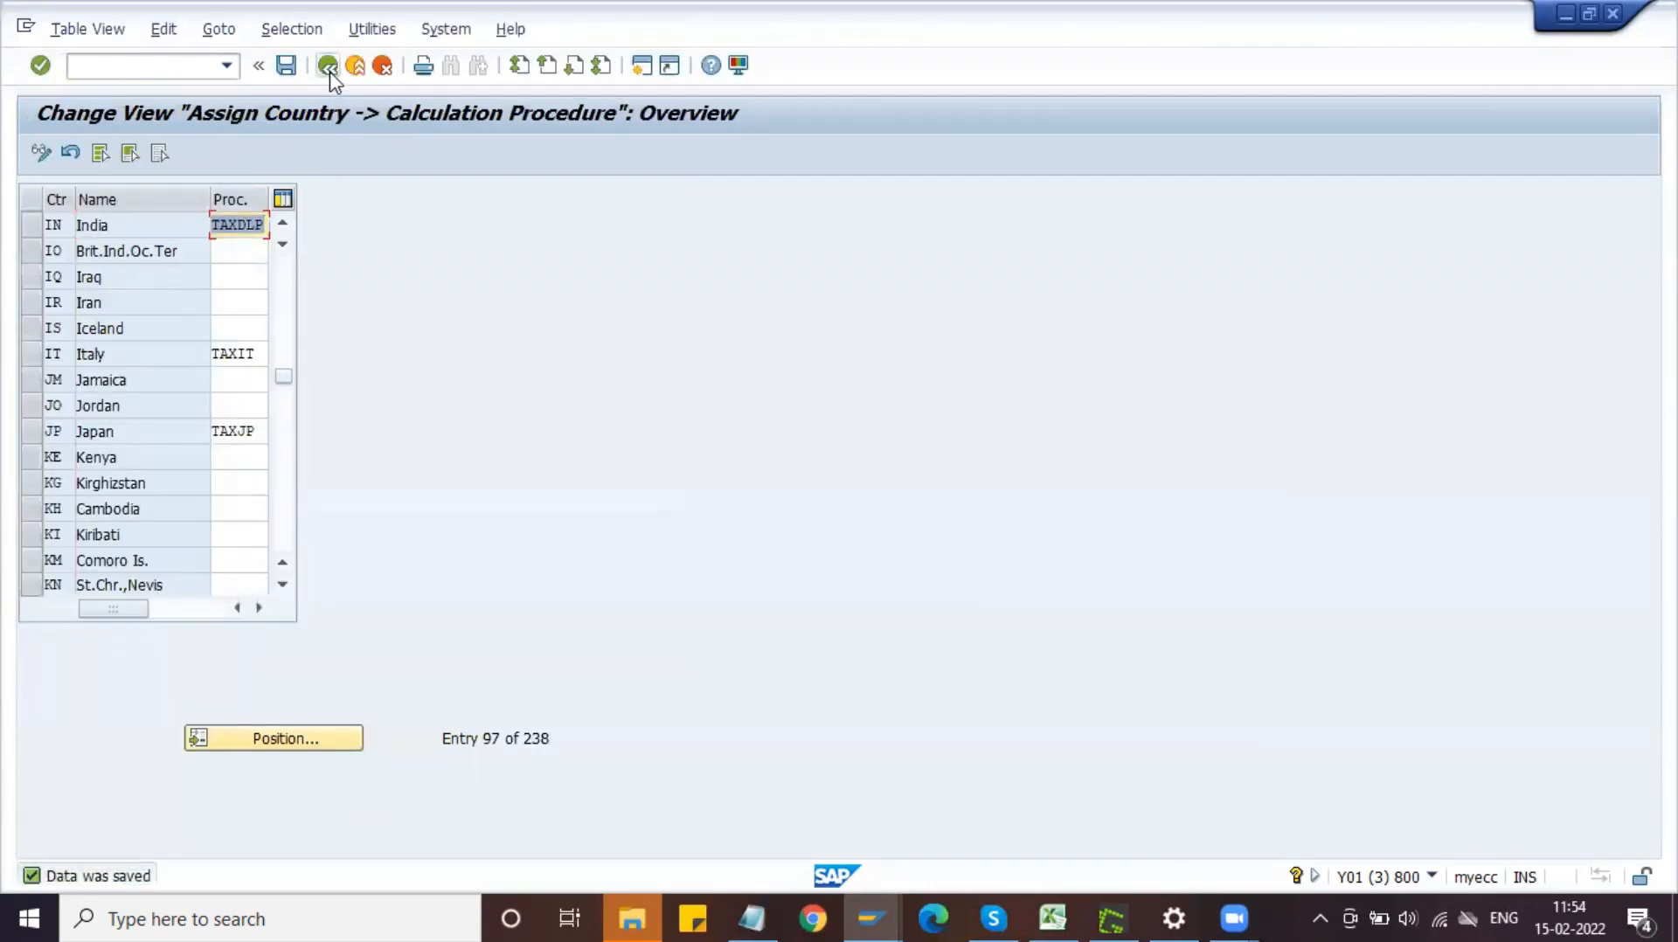
# - Return to the SAP Easy Access screen and start transaction FTXP
pyautogui.click(202, 60)
pyautogui.write('/Mn')
pyautogui.press('Return')
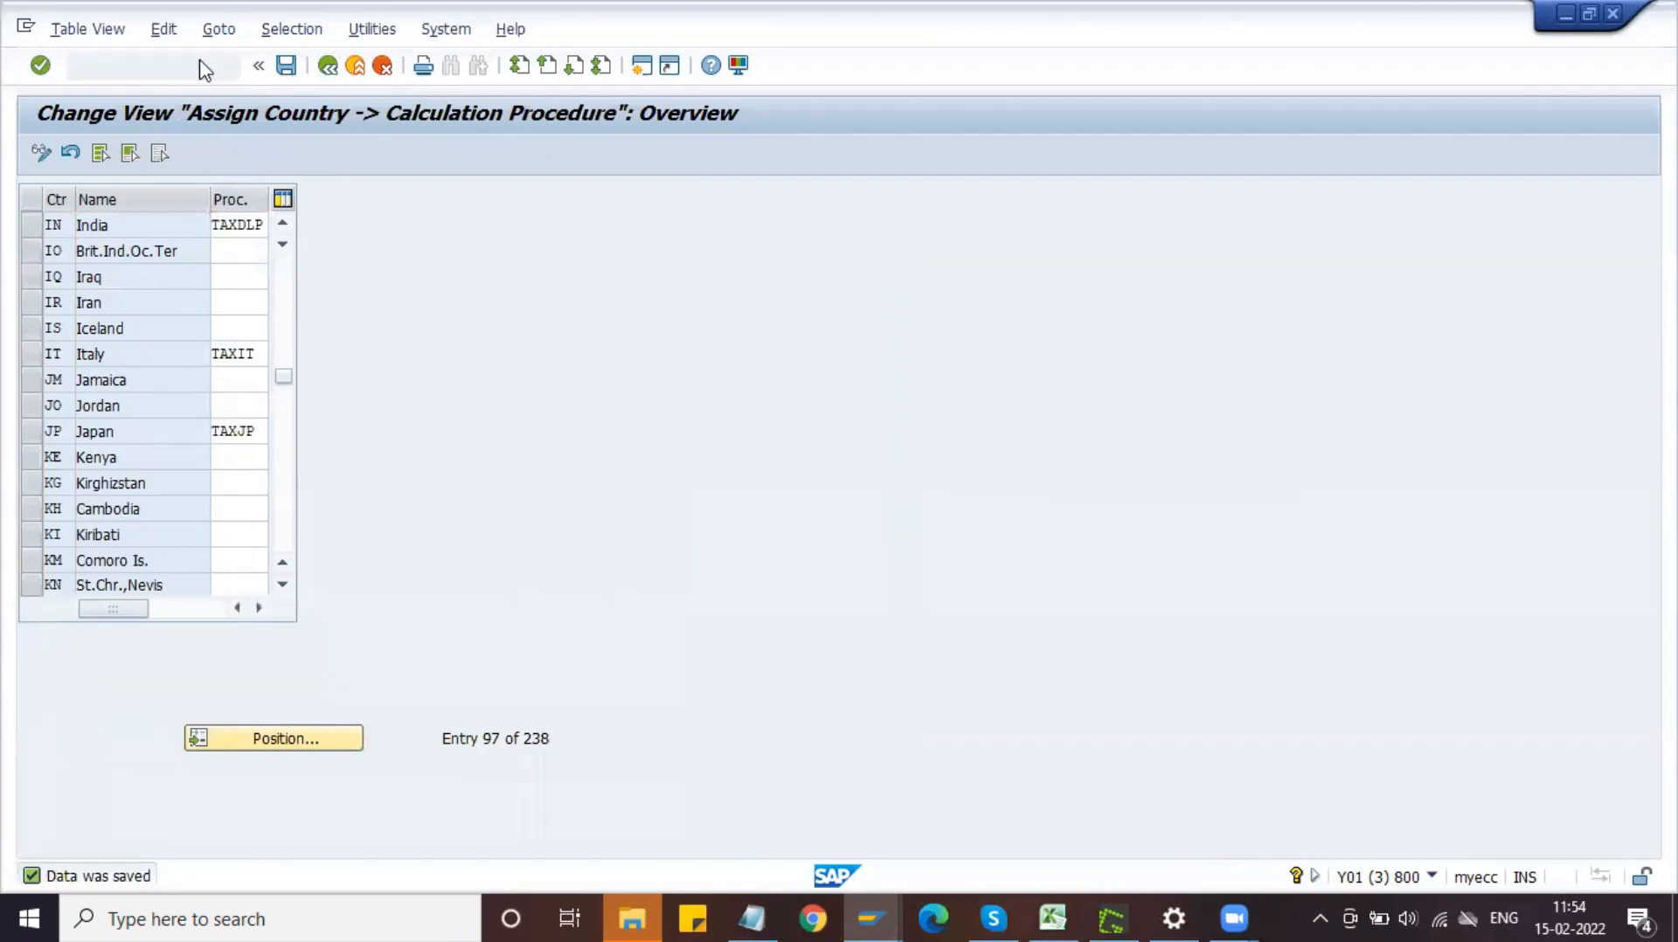
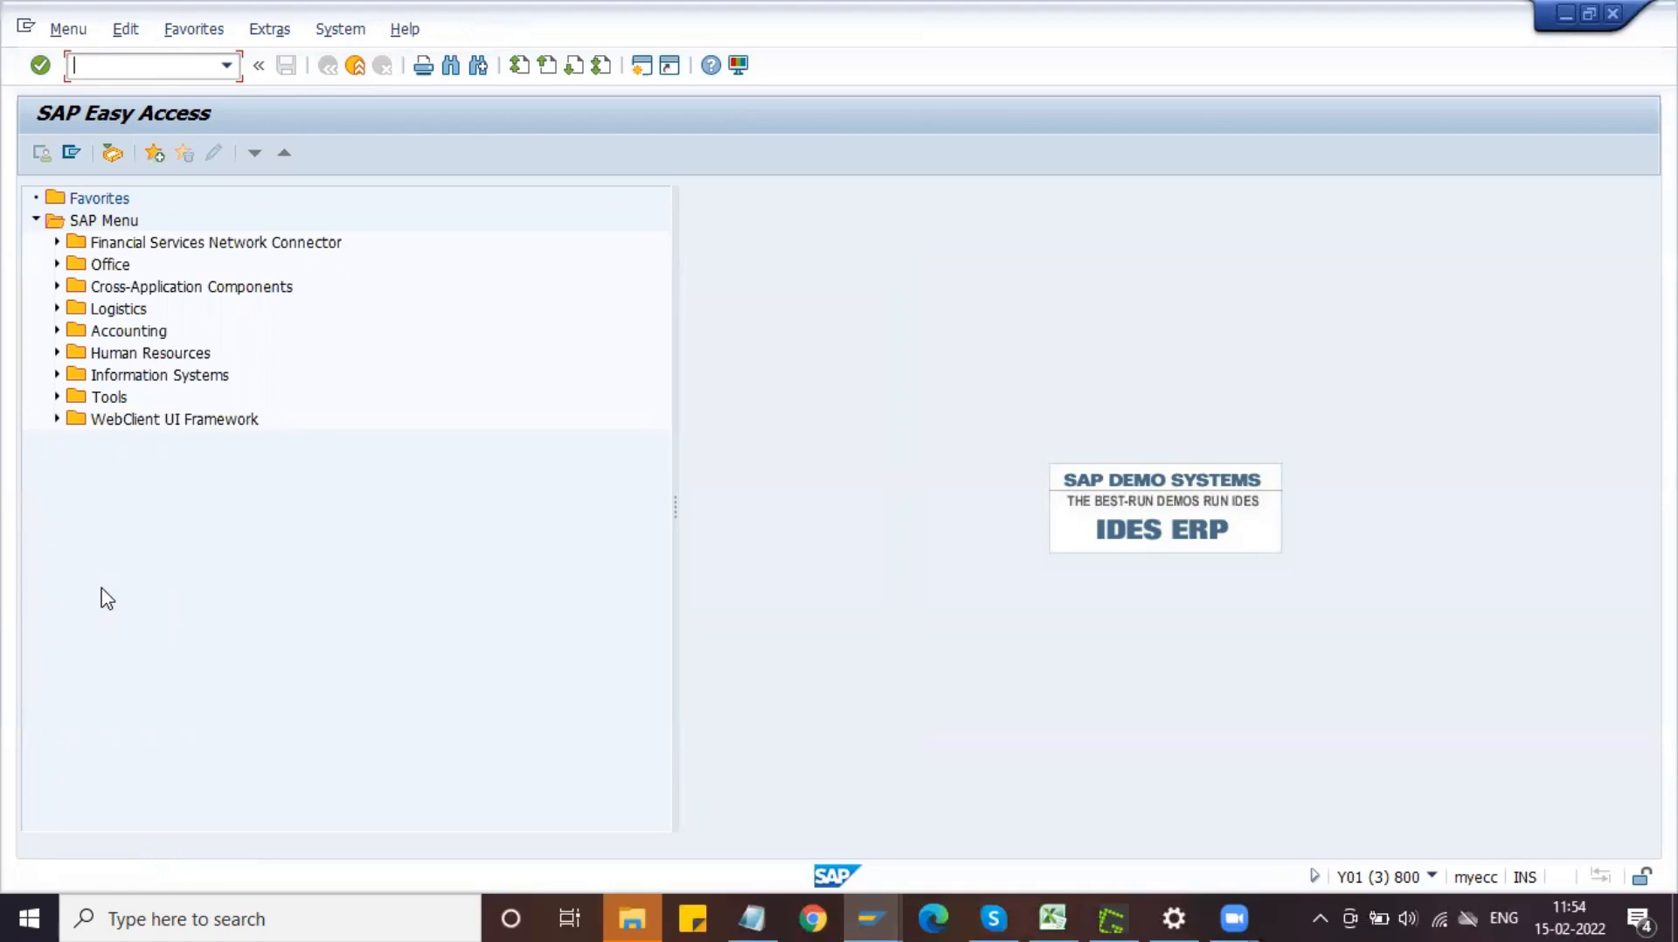
pyautogui.write('FTXP')
pyautogui.press('Return')
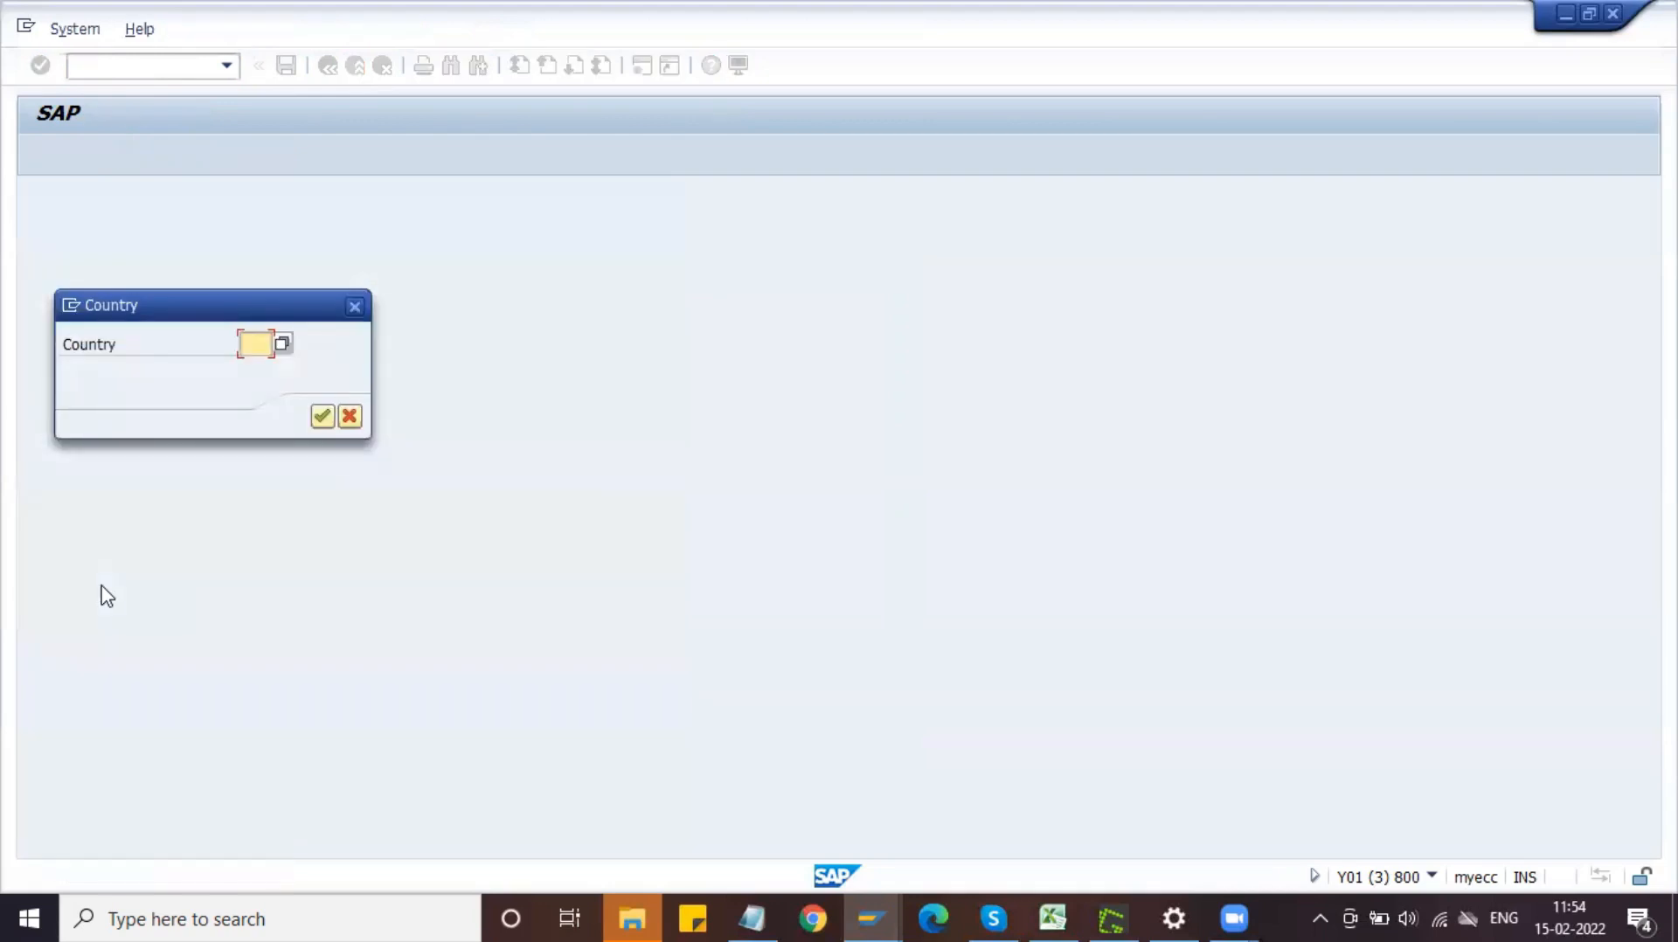
# - Choose country IN and enter tax code D1 to bring up its properties
pyautogui.write('IN')
pyautogui.press('Return')
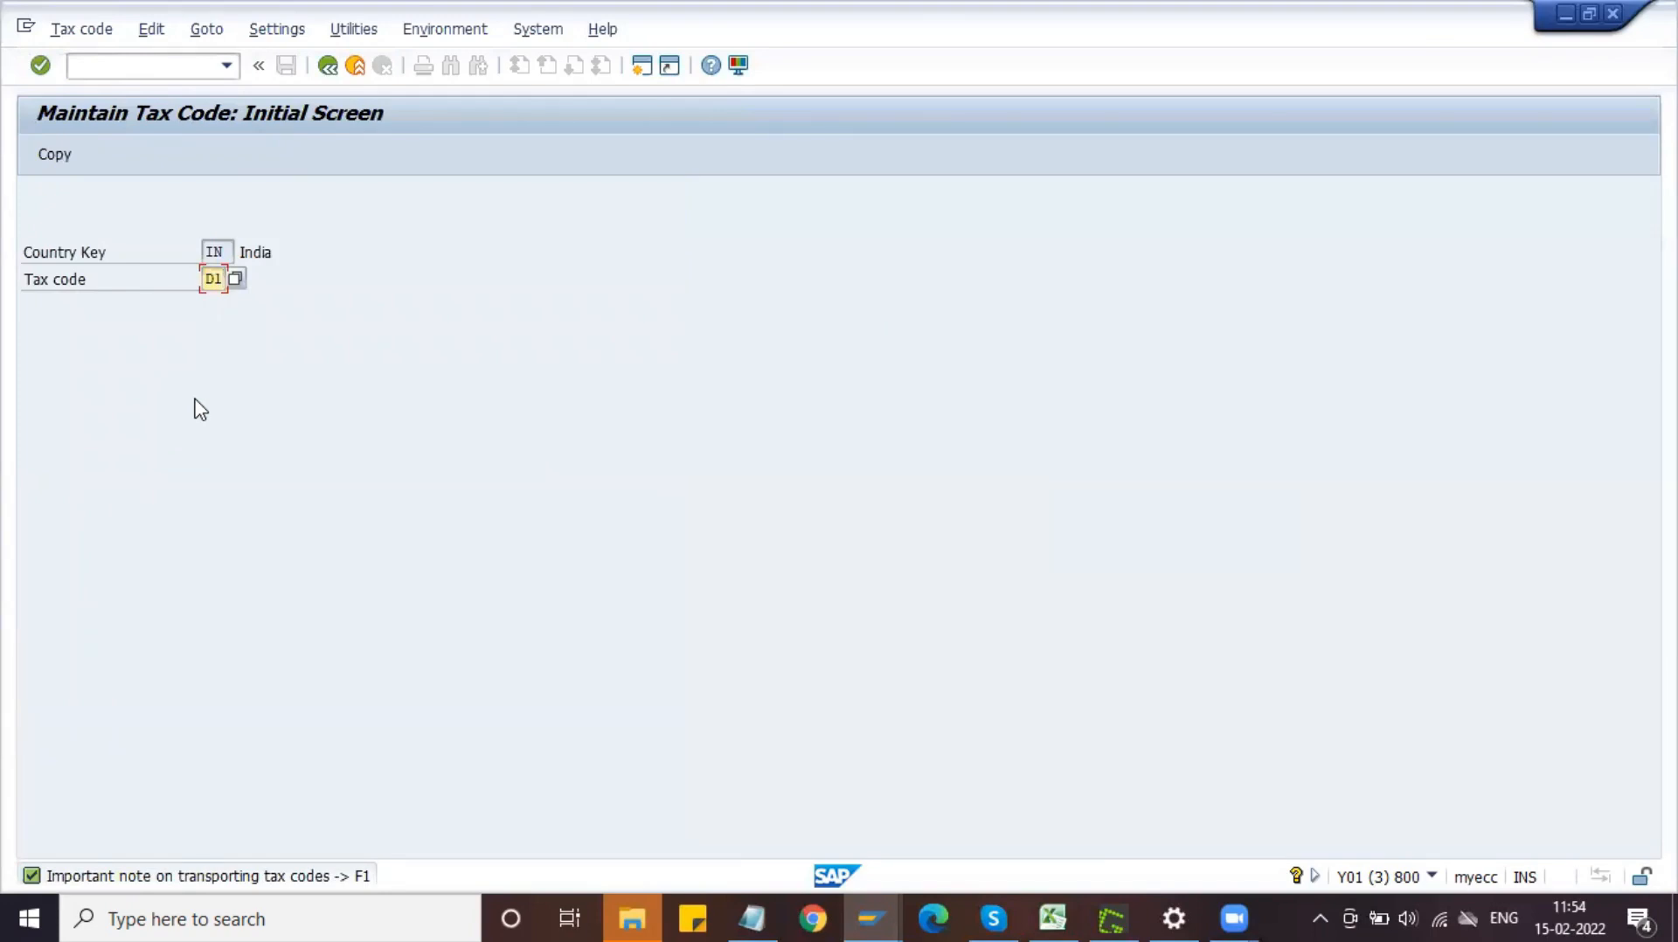
pyautogui.press('Return')
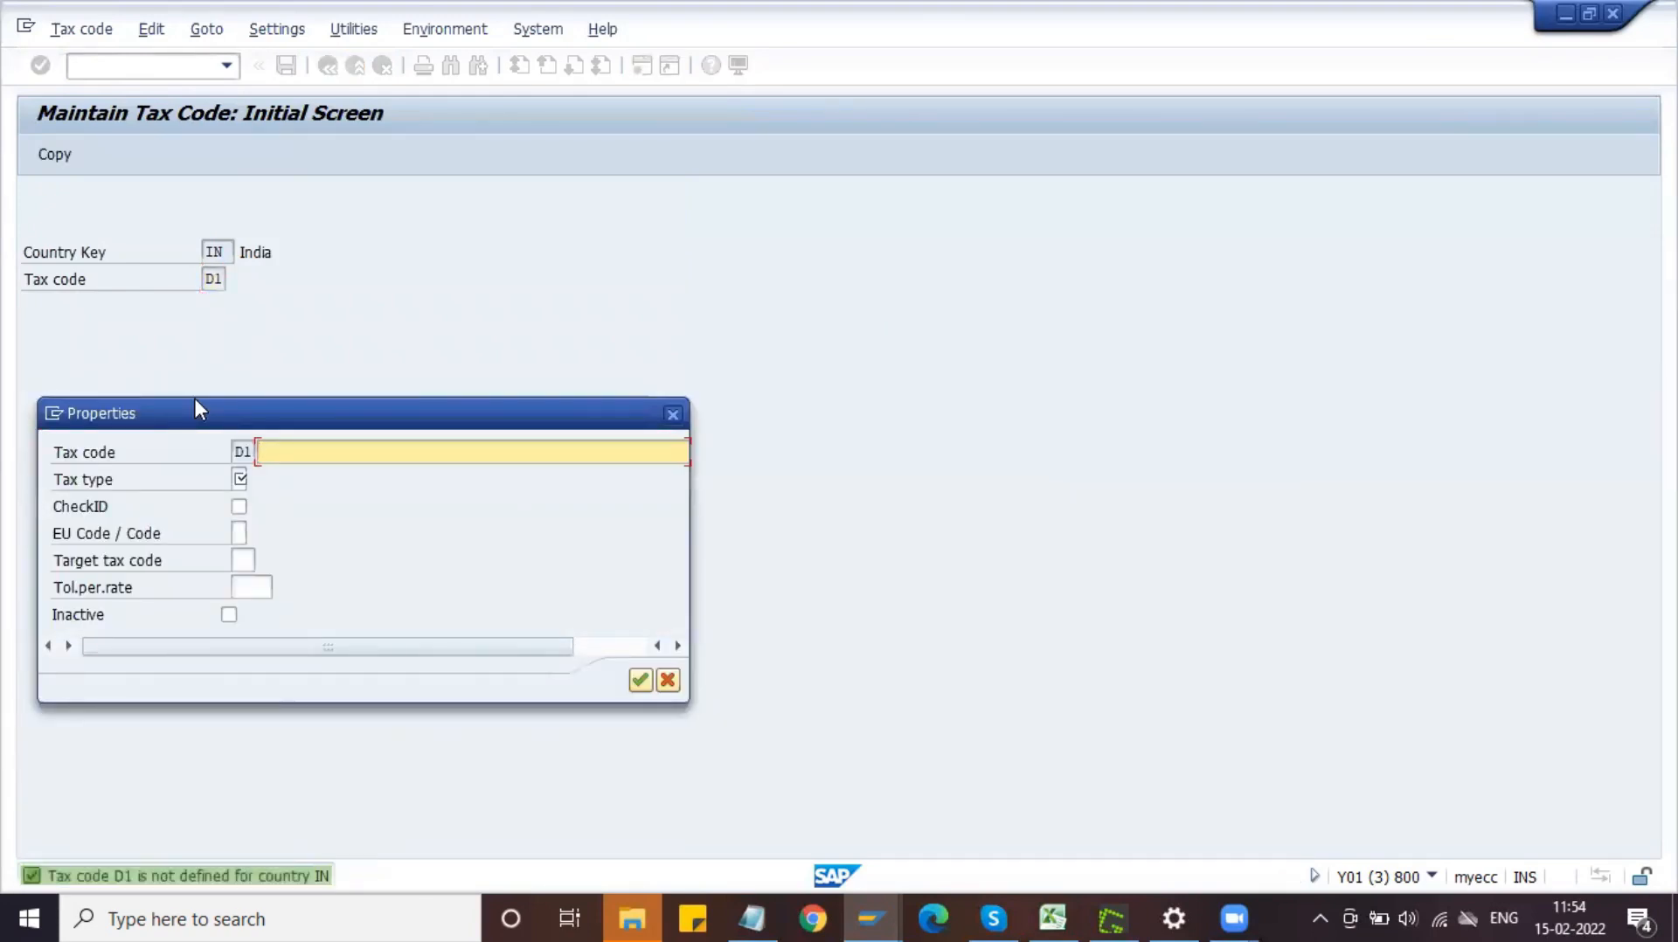
pyautogui.click(292, 453)
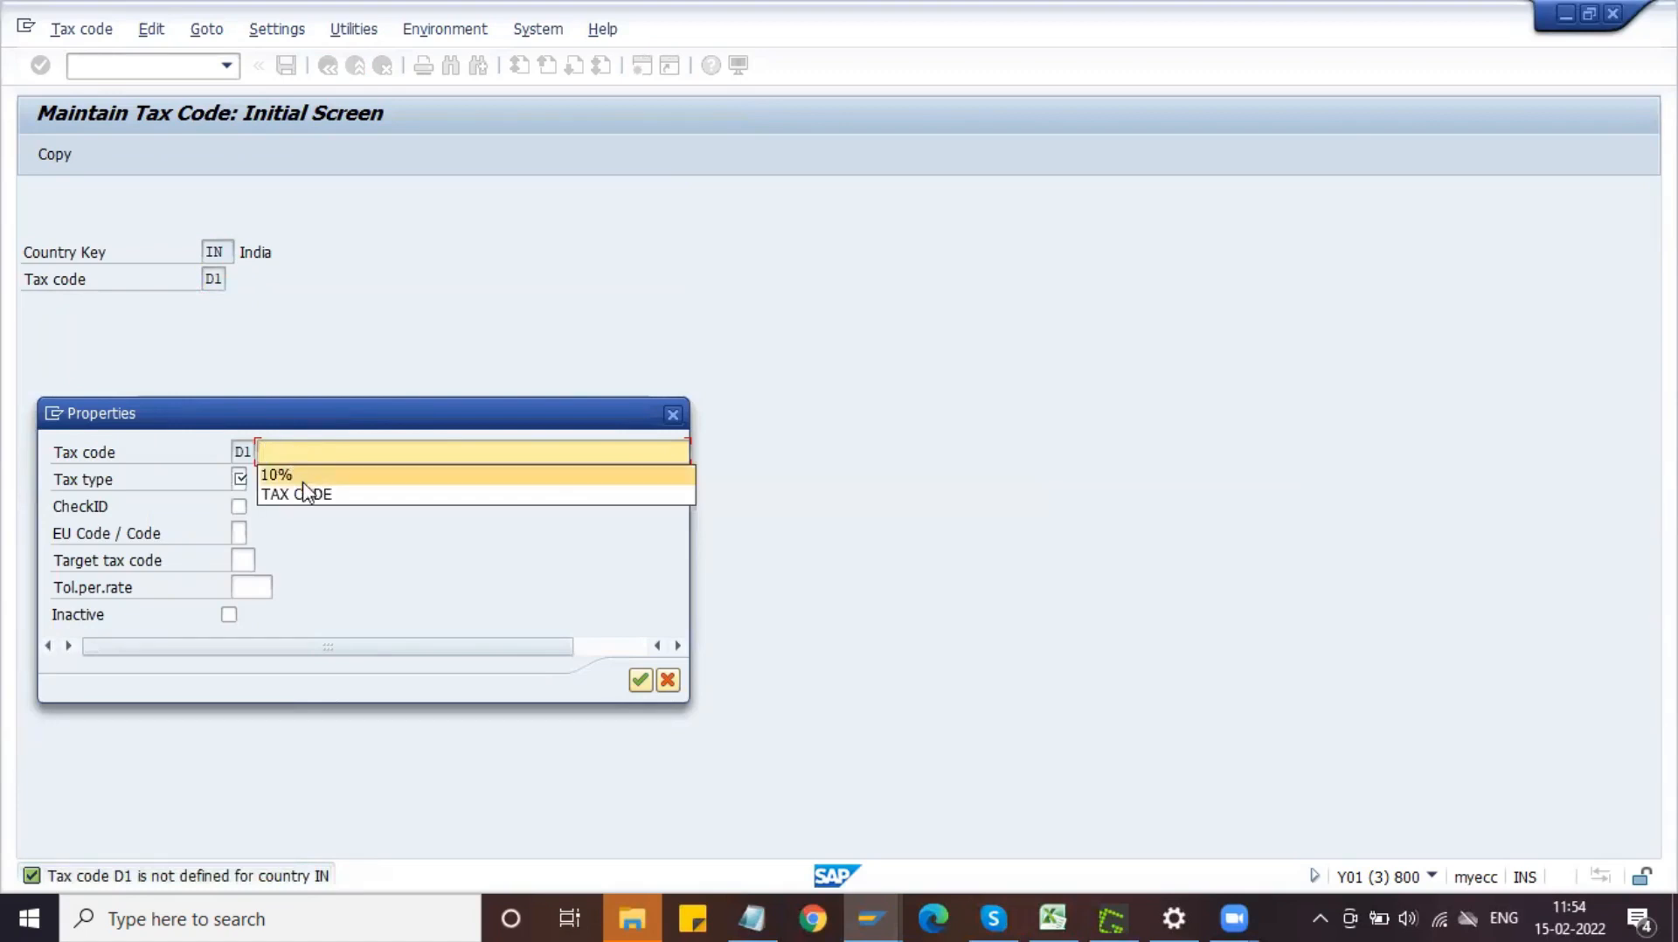
pyautogui.click(304, 476)
pyautogui.press('BackSpace')
pyautogui.press('BackSpace')
pyautogui.press('BackSpace')
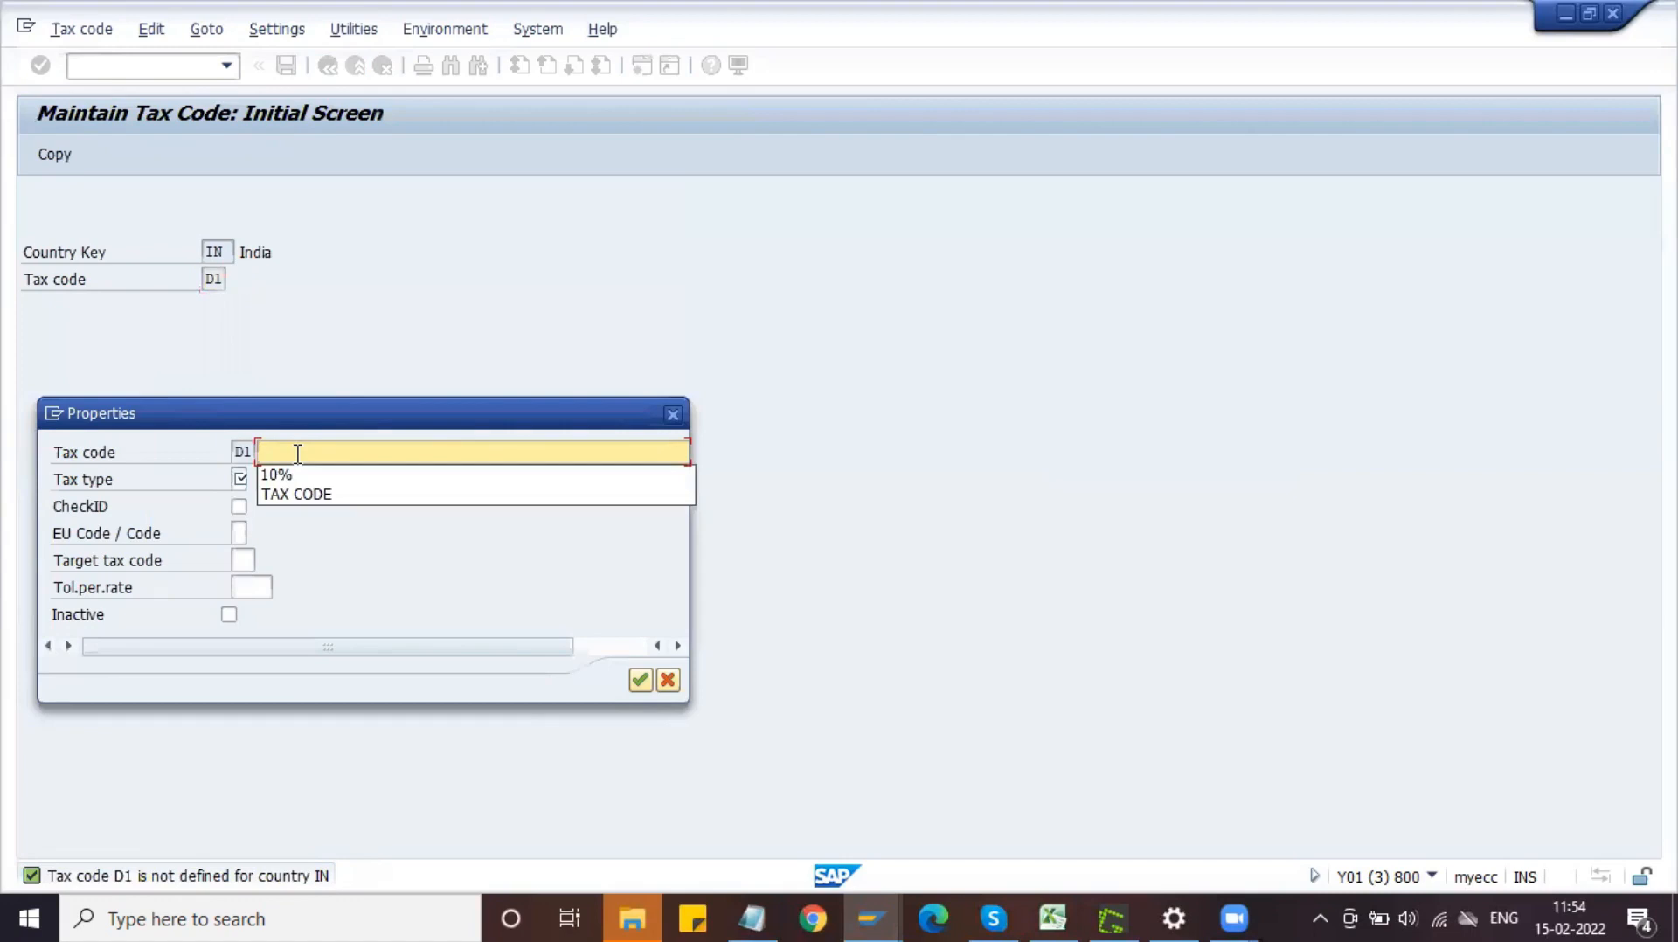
# - Describe tax code D1 as "2% Tax" with tax type V (Input tax), and set its input tax percentage rate to 2
pyautogui.write('2% Tax')
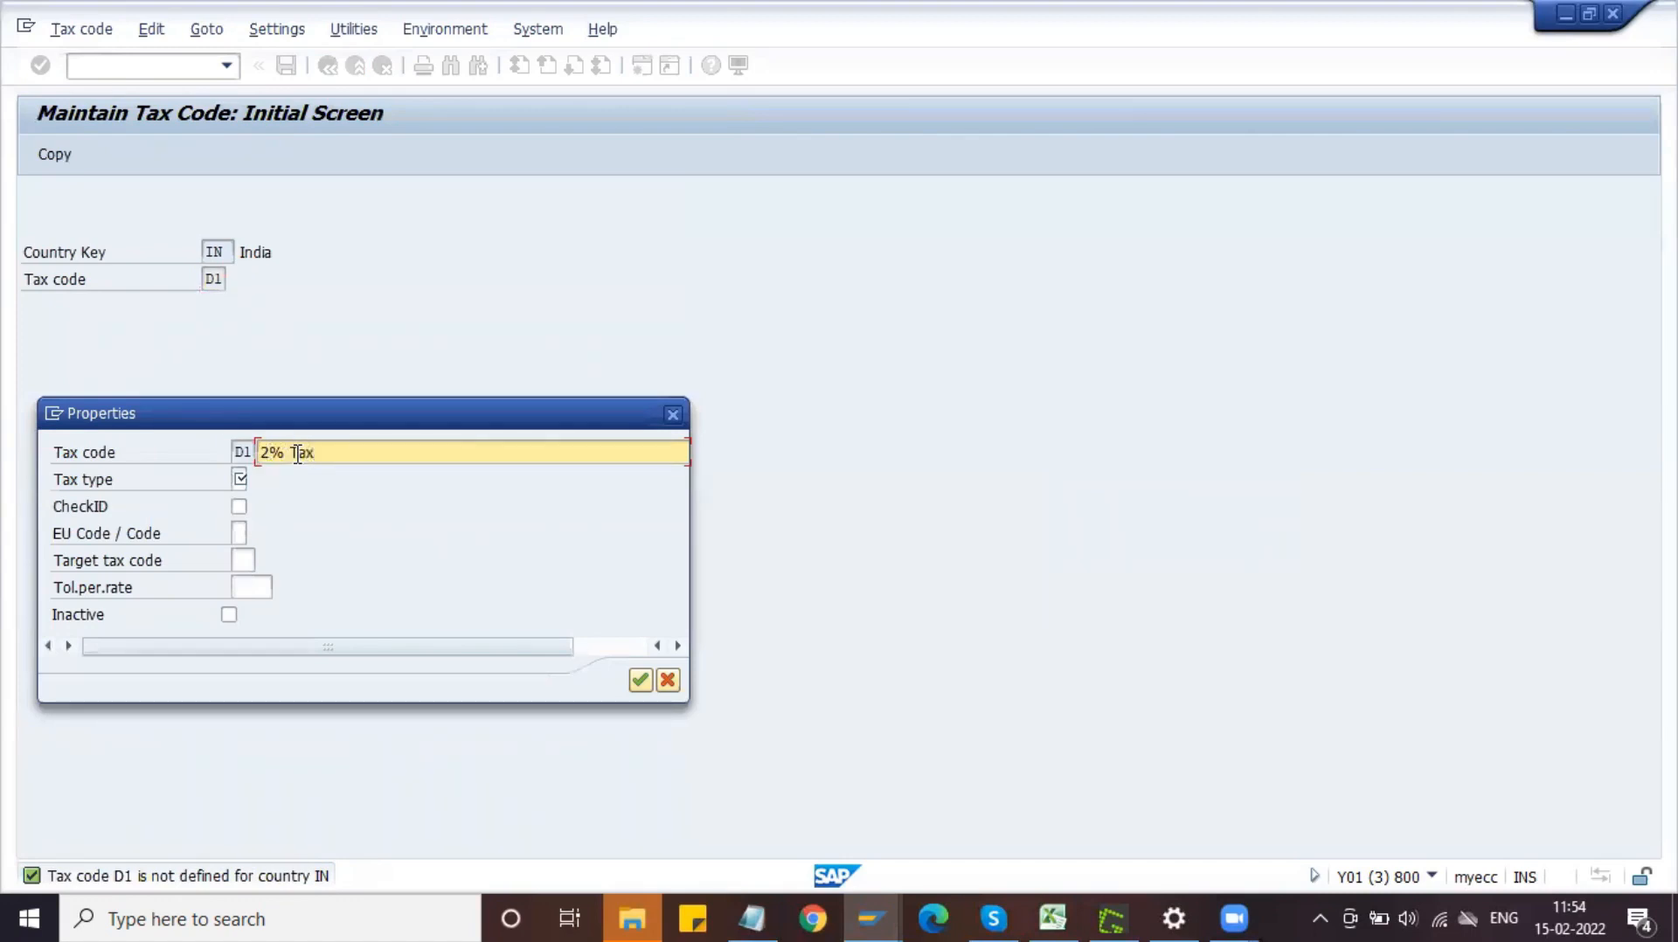
pyautogui.click(238, 478)
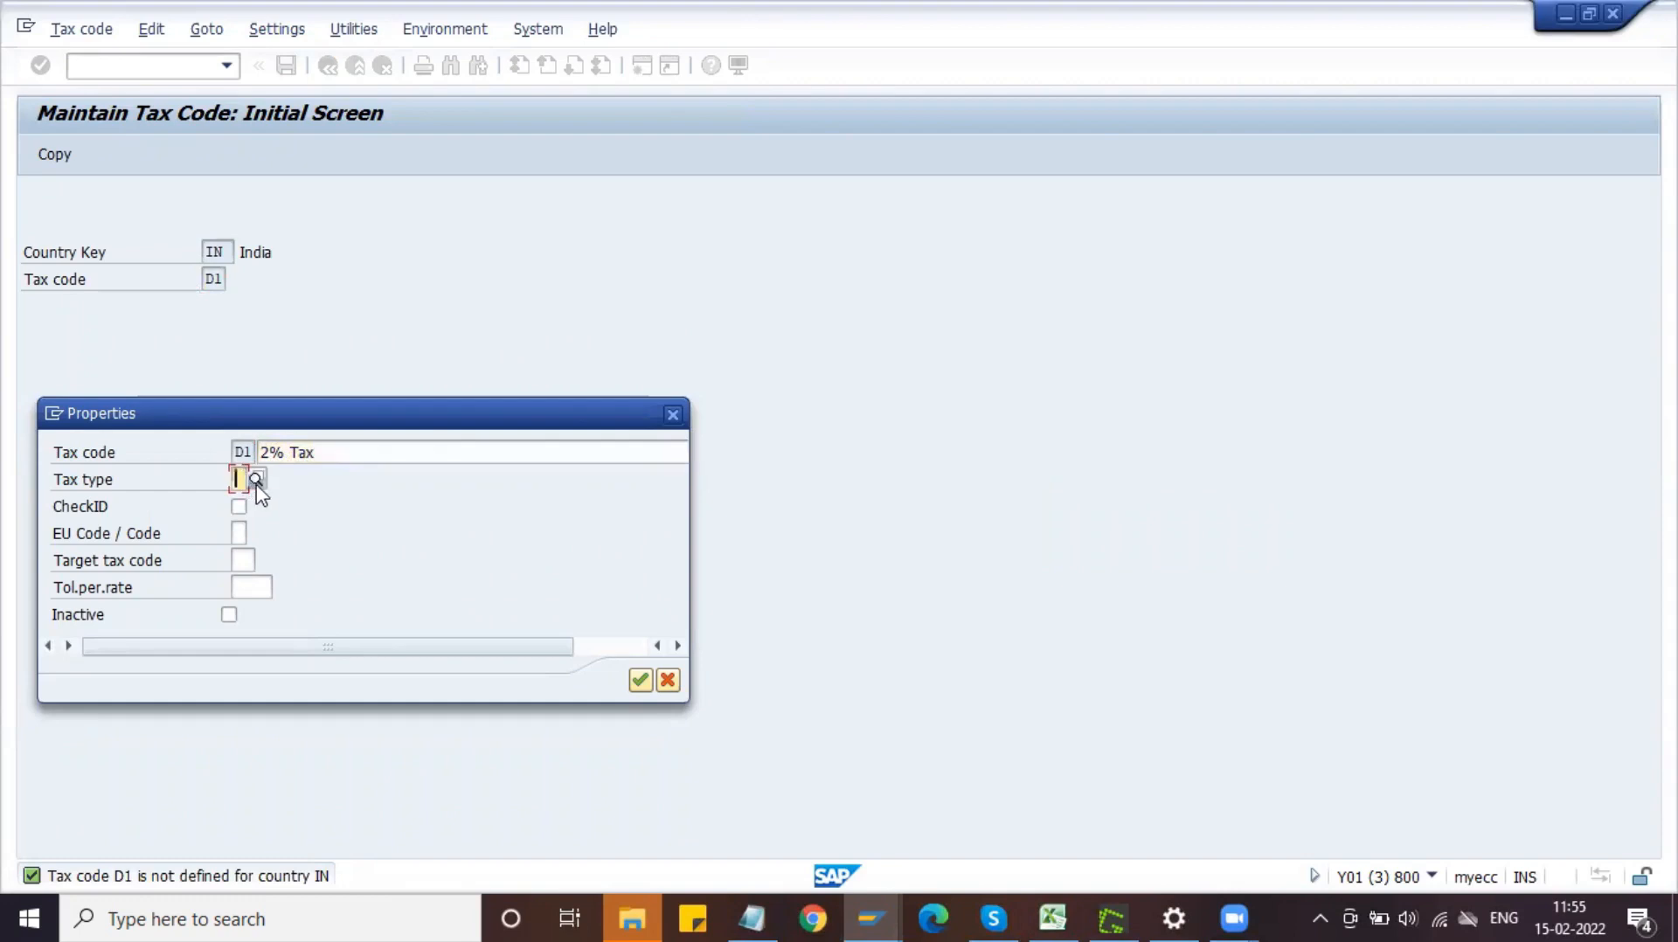
pyautogui.click(255, 482)
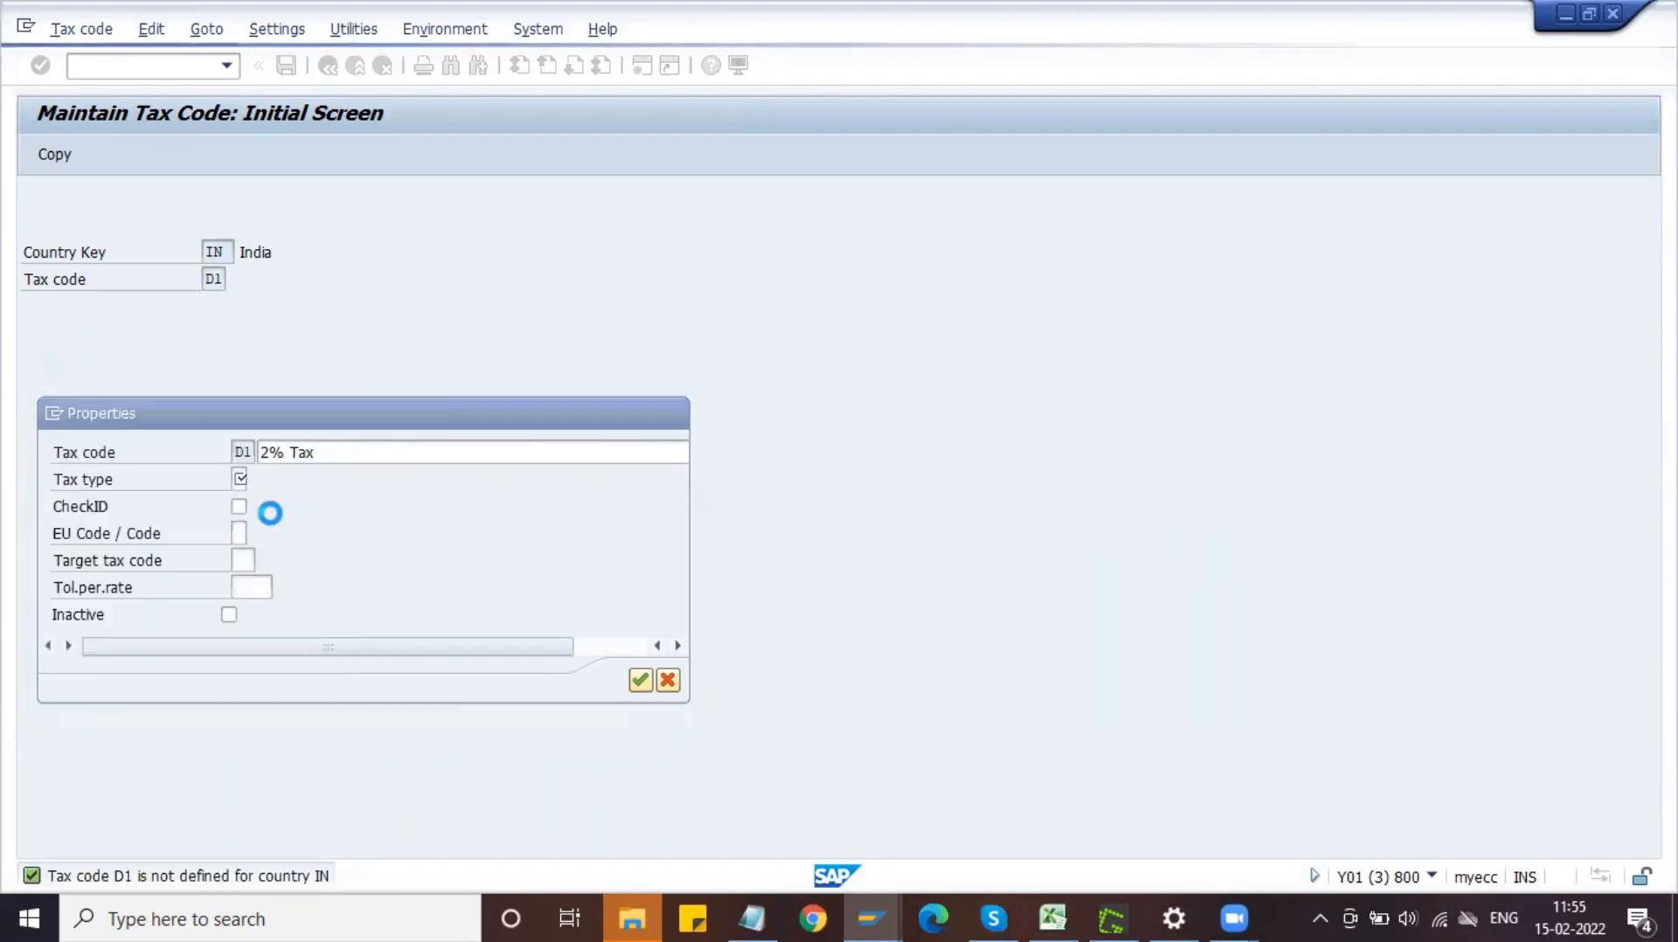
pyautogui.click(169, 324)
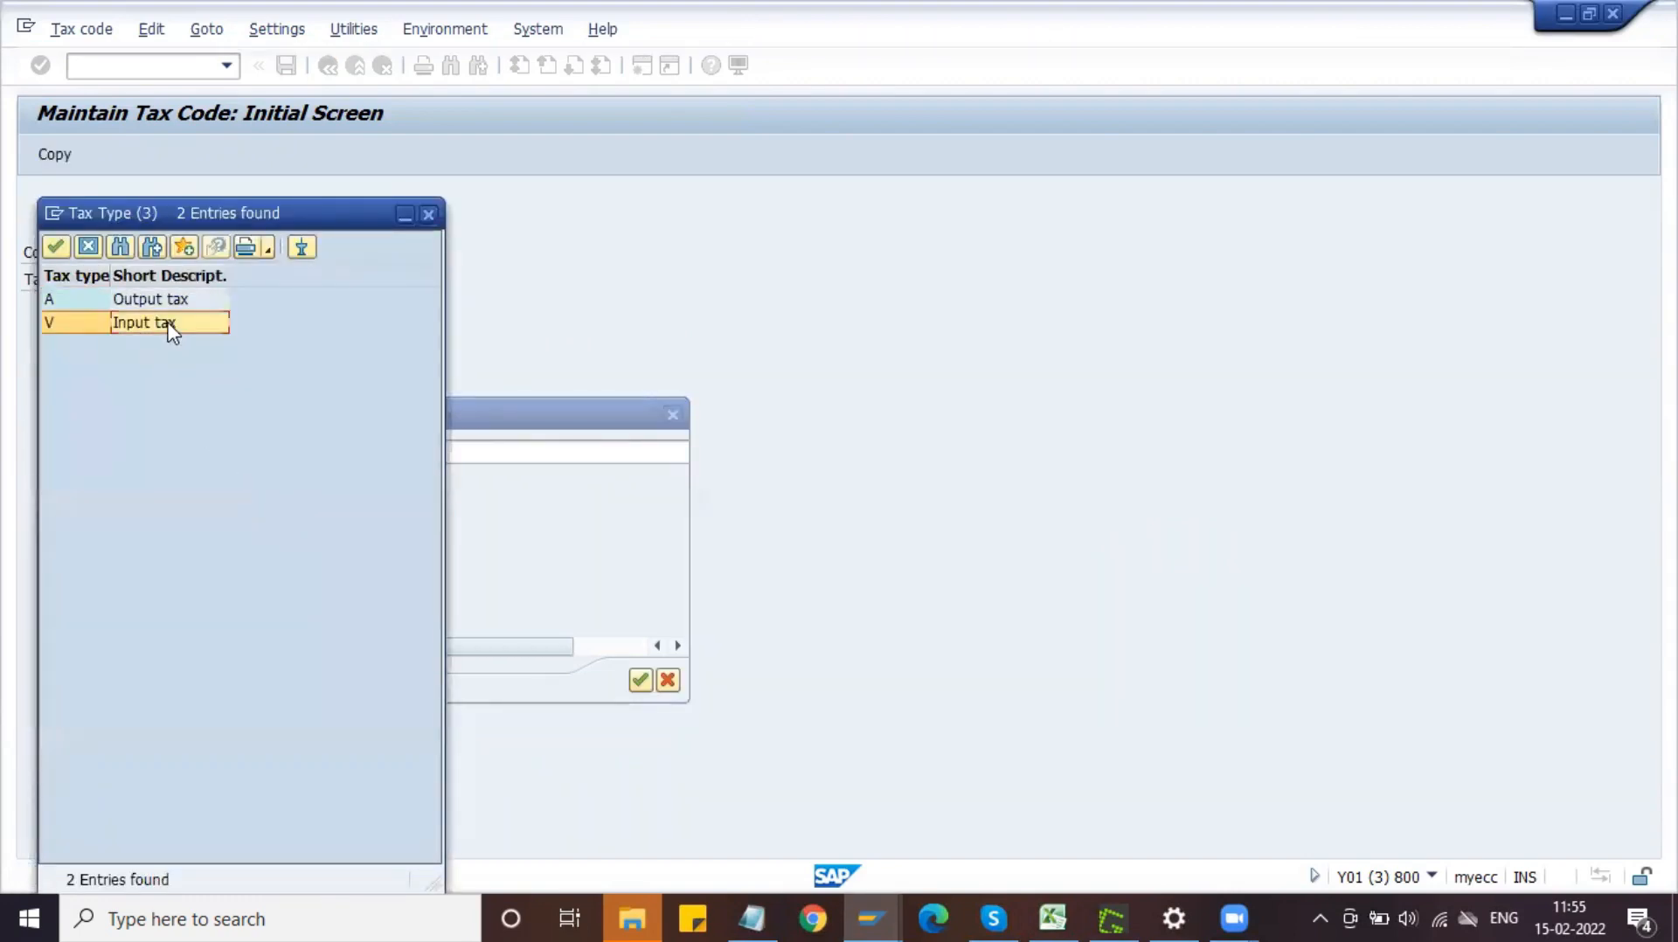
pyautogui.doubleClick(169, 324)
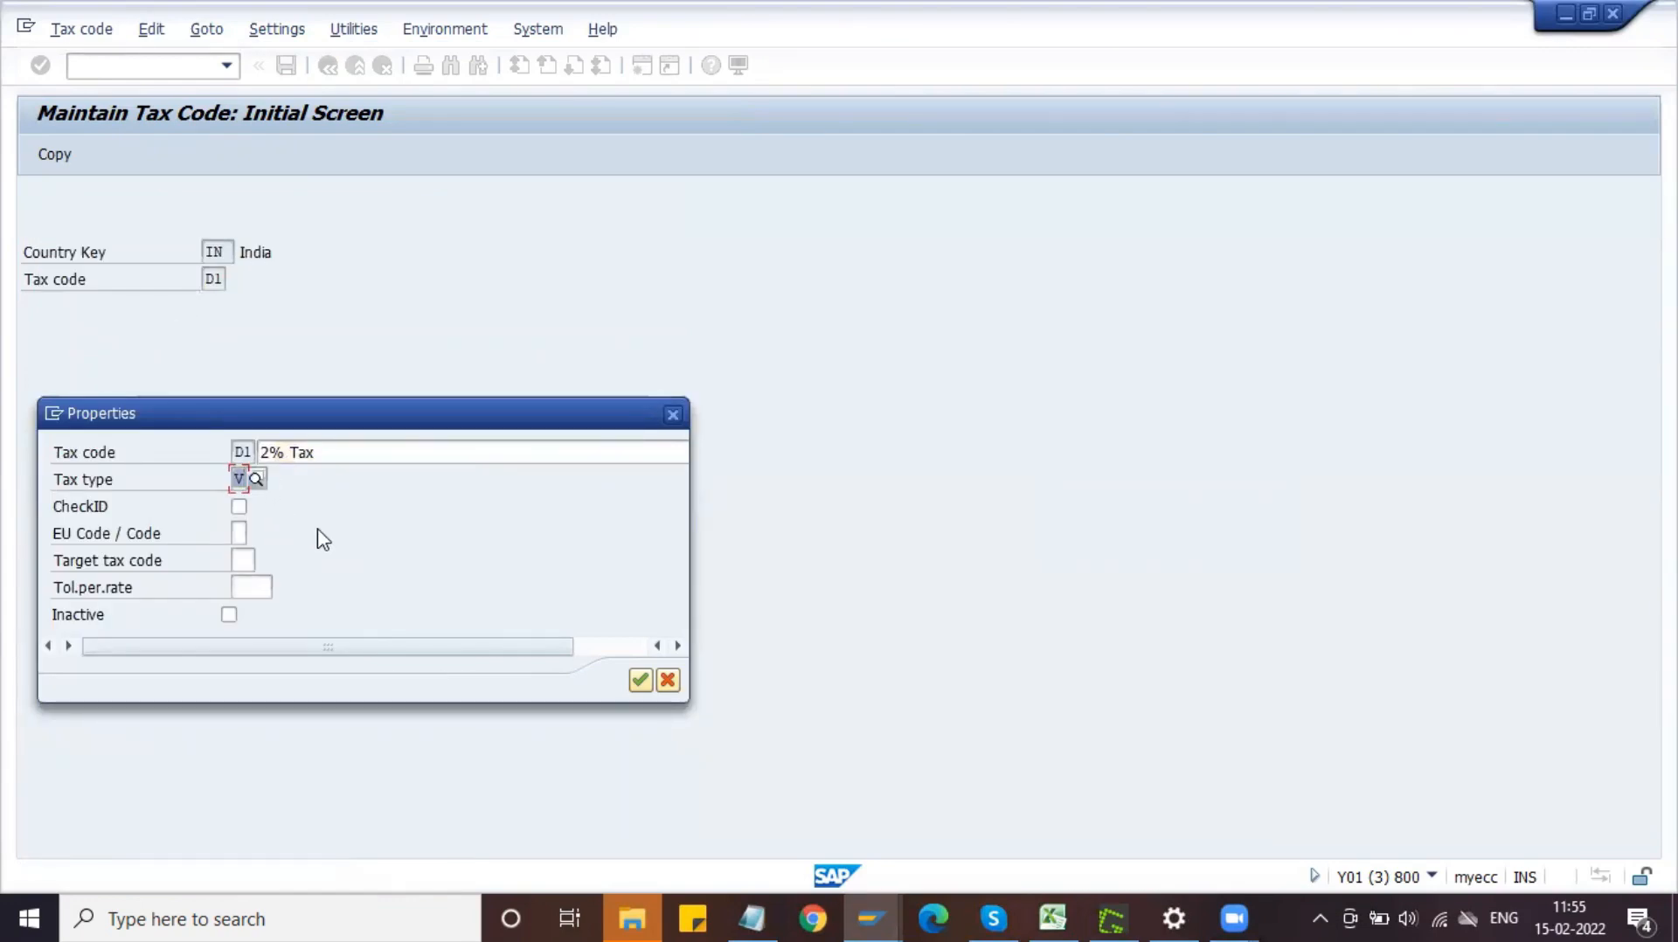
pyautogui.press('Return')
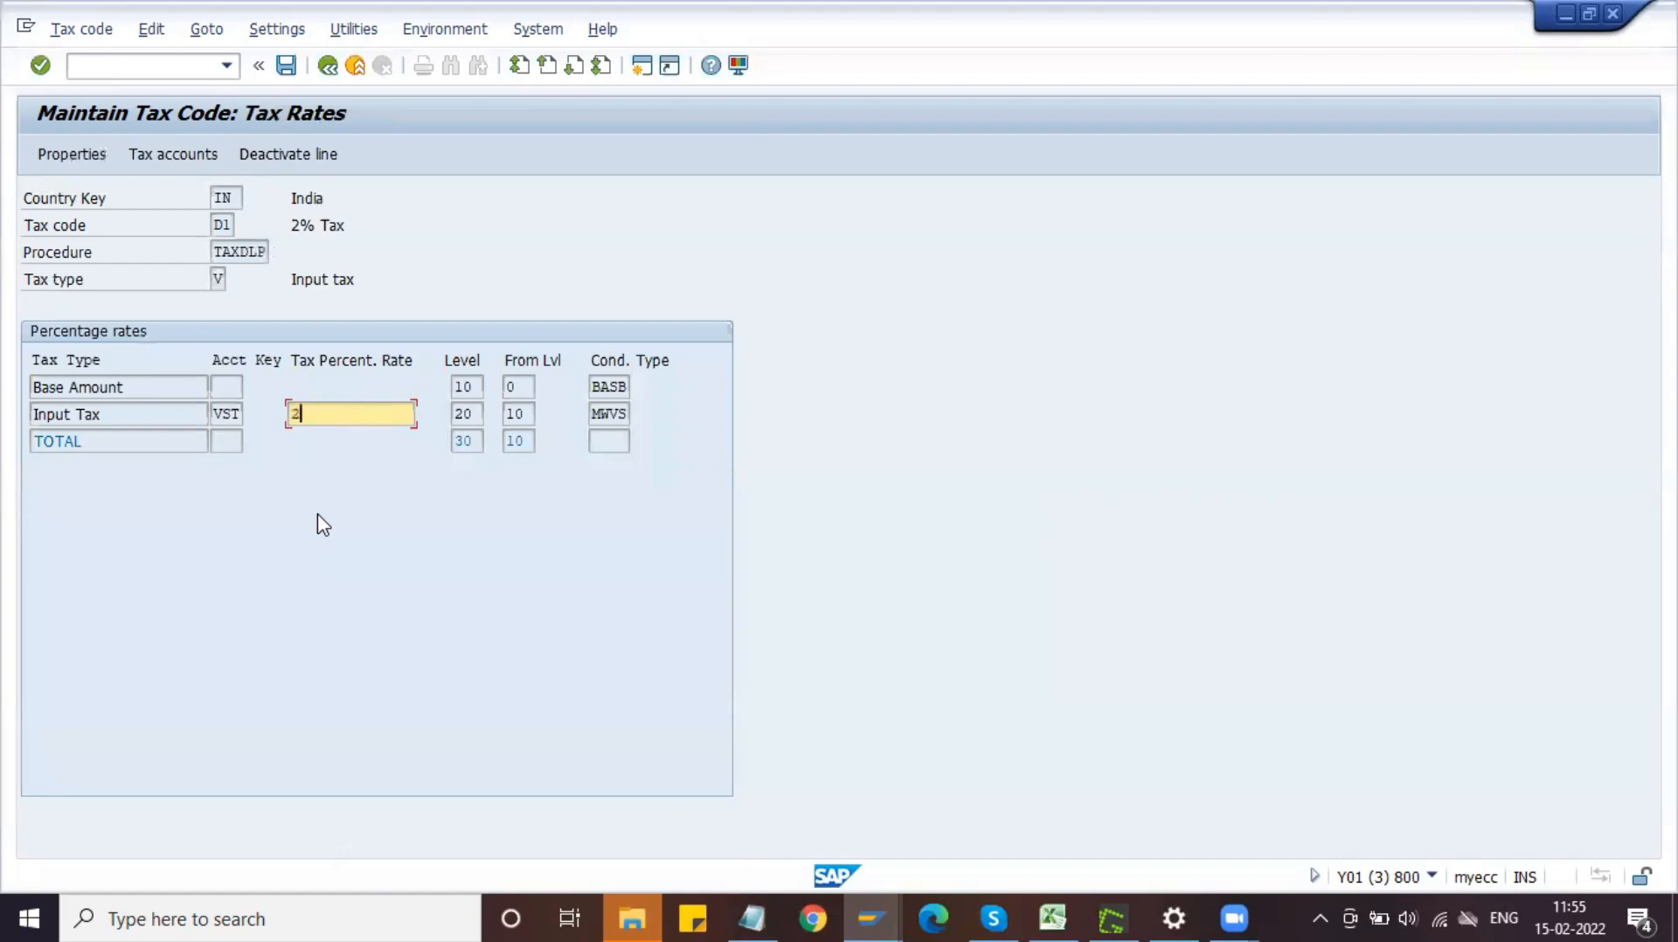
pyautogui.press('Return')
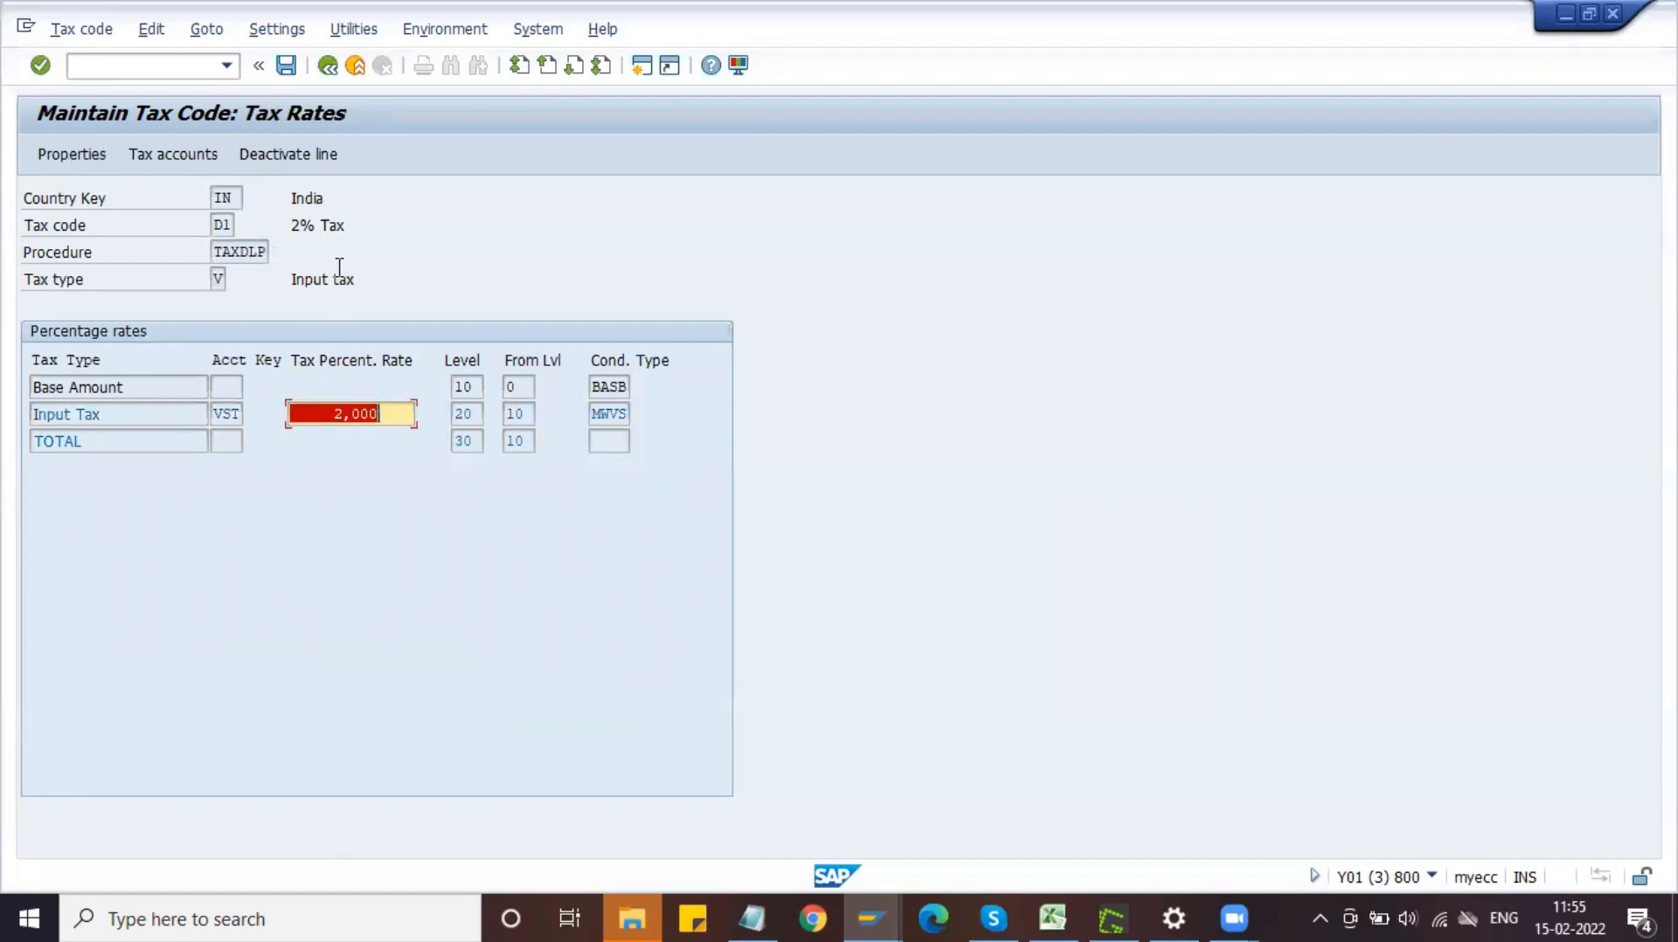
pyautogui.click(344, 414)
# - Review the tax accounts of tax code D1 for chart of accounts INT
pyautogui.click(171, 155)
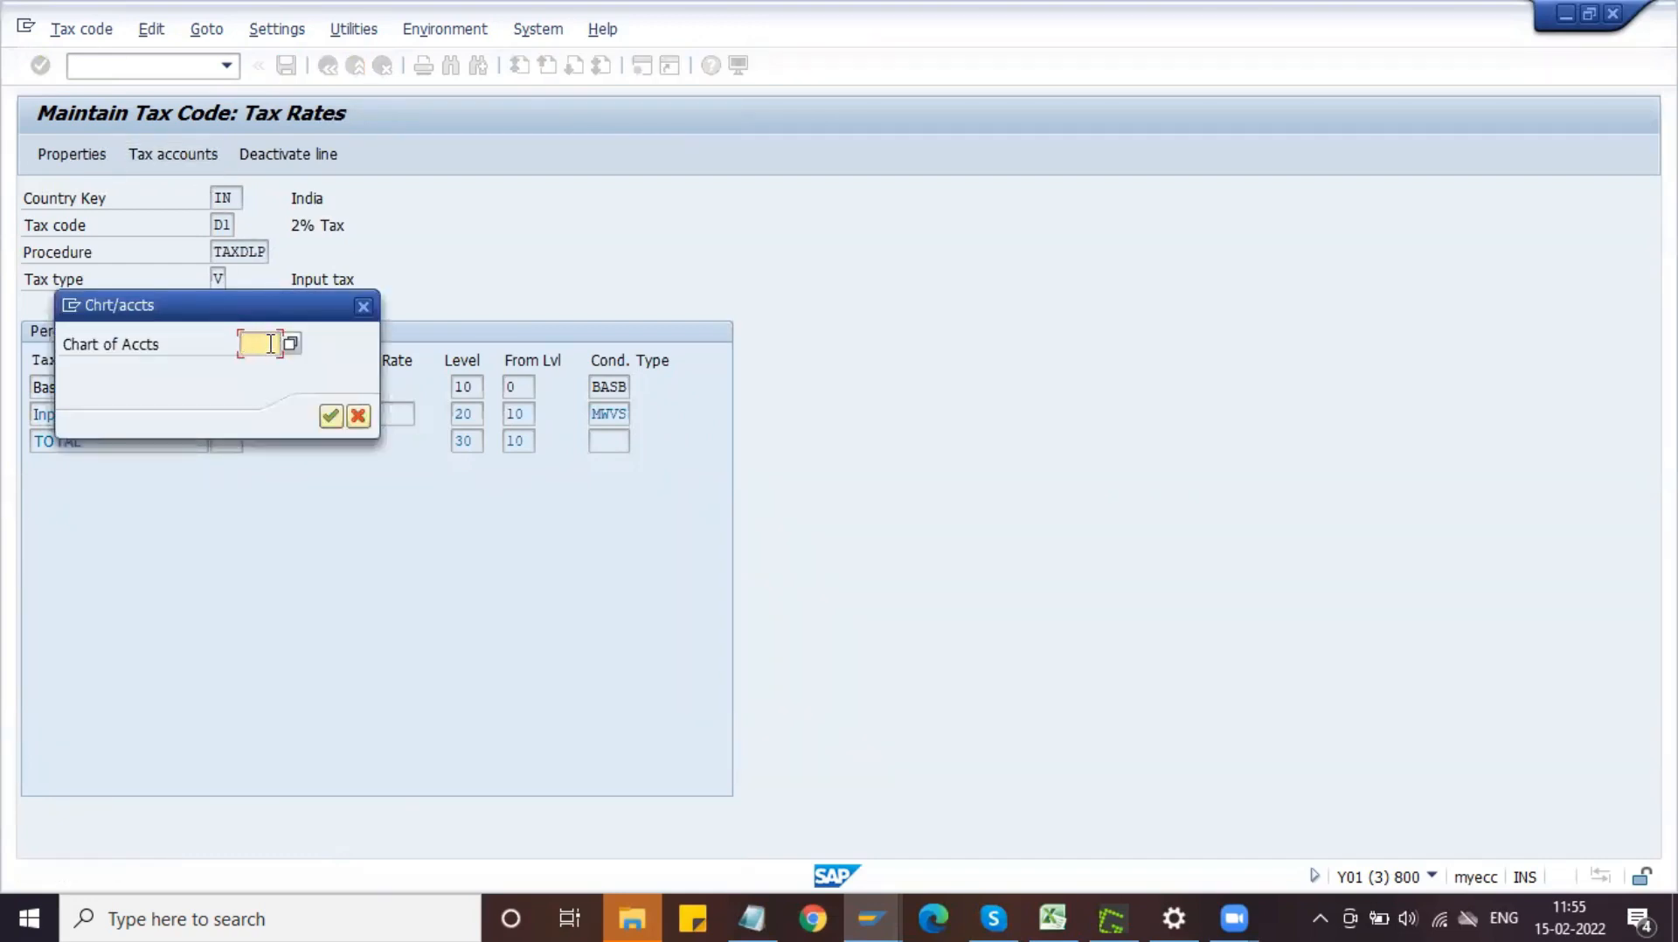
pyautogui.write('i')
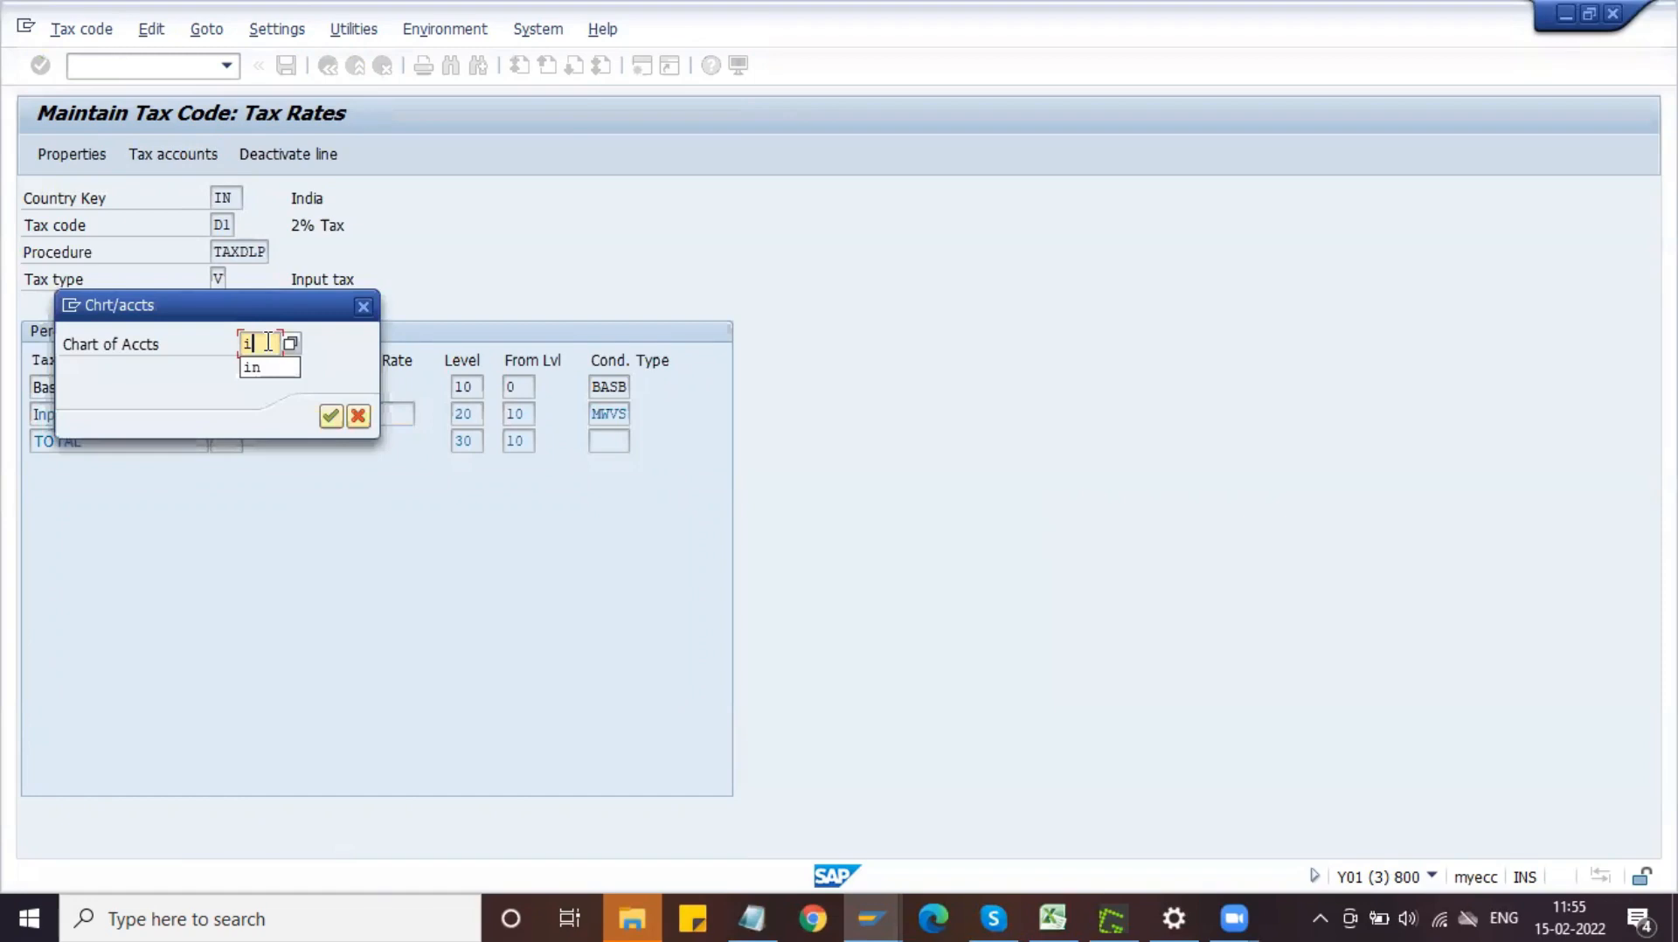
pyautogui.write('nt')
pyautogui.click(330, 416)
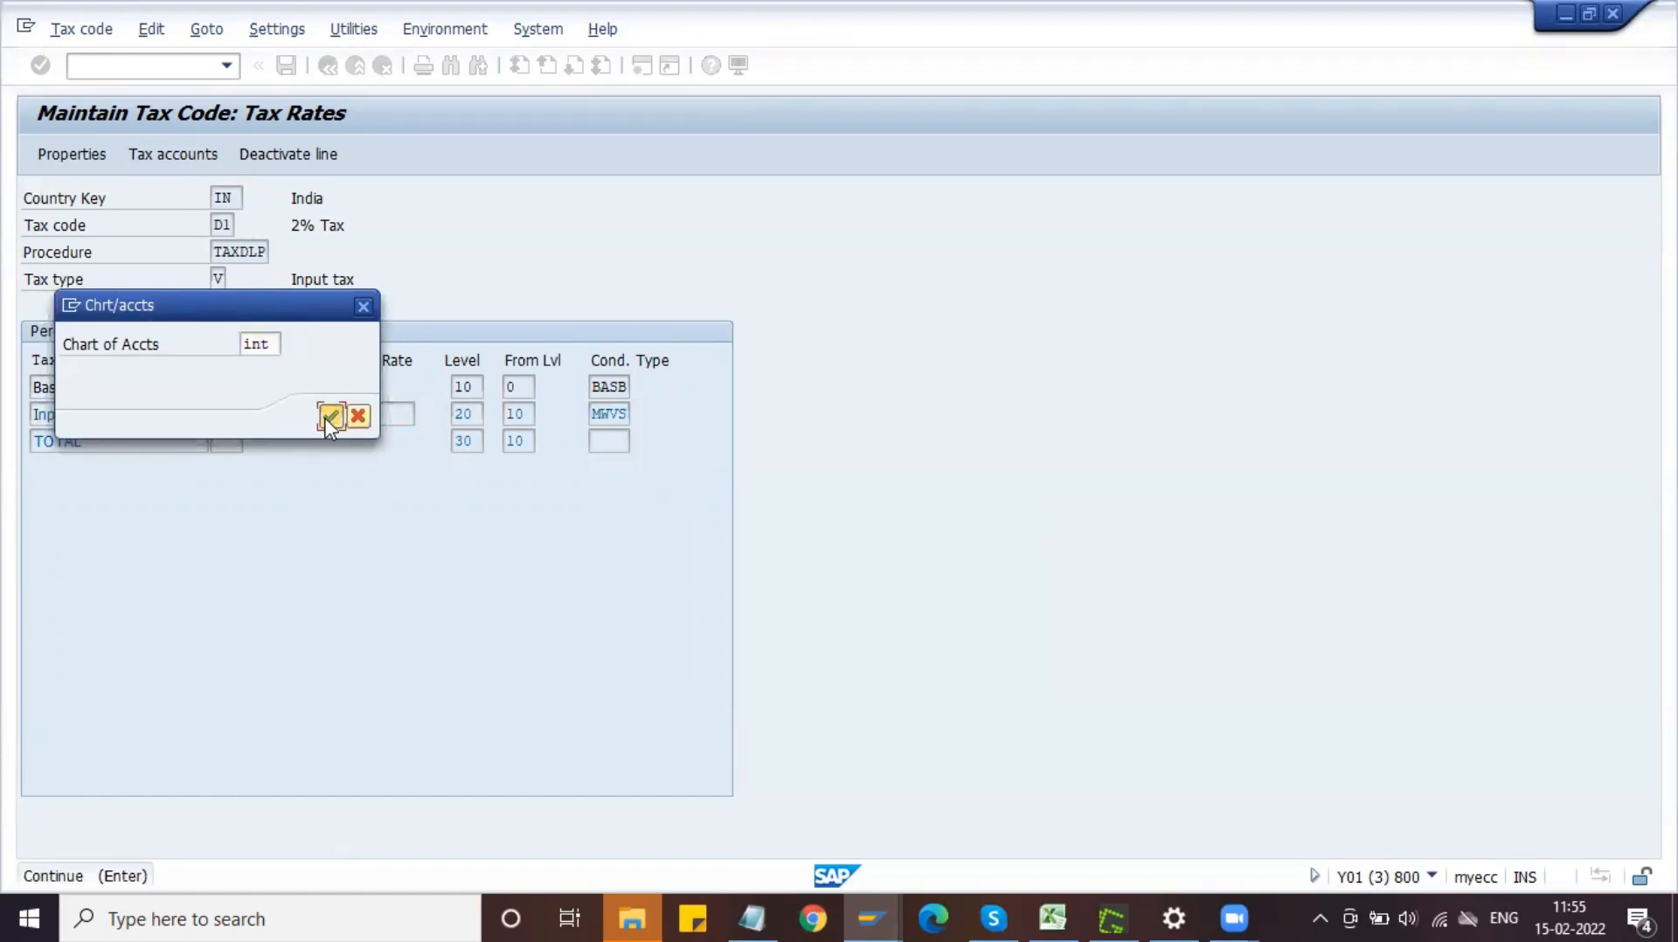
pyautogui.moveTo(353, 507); pyautogui.dragTo(294, 507)
pyautogui.moveTo(556, 508); pyautogui.dragTo(506, 508)
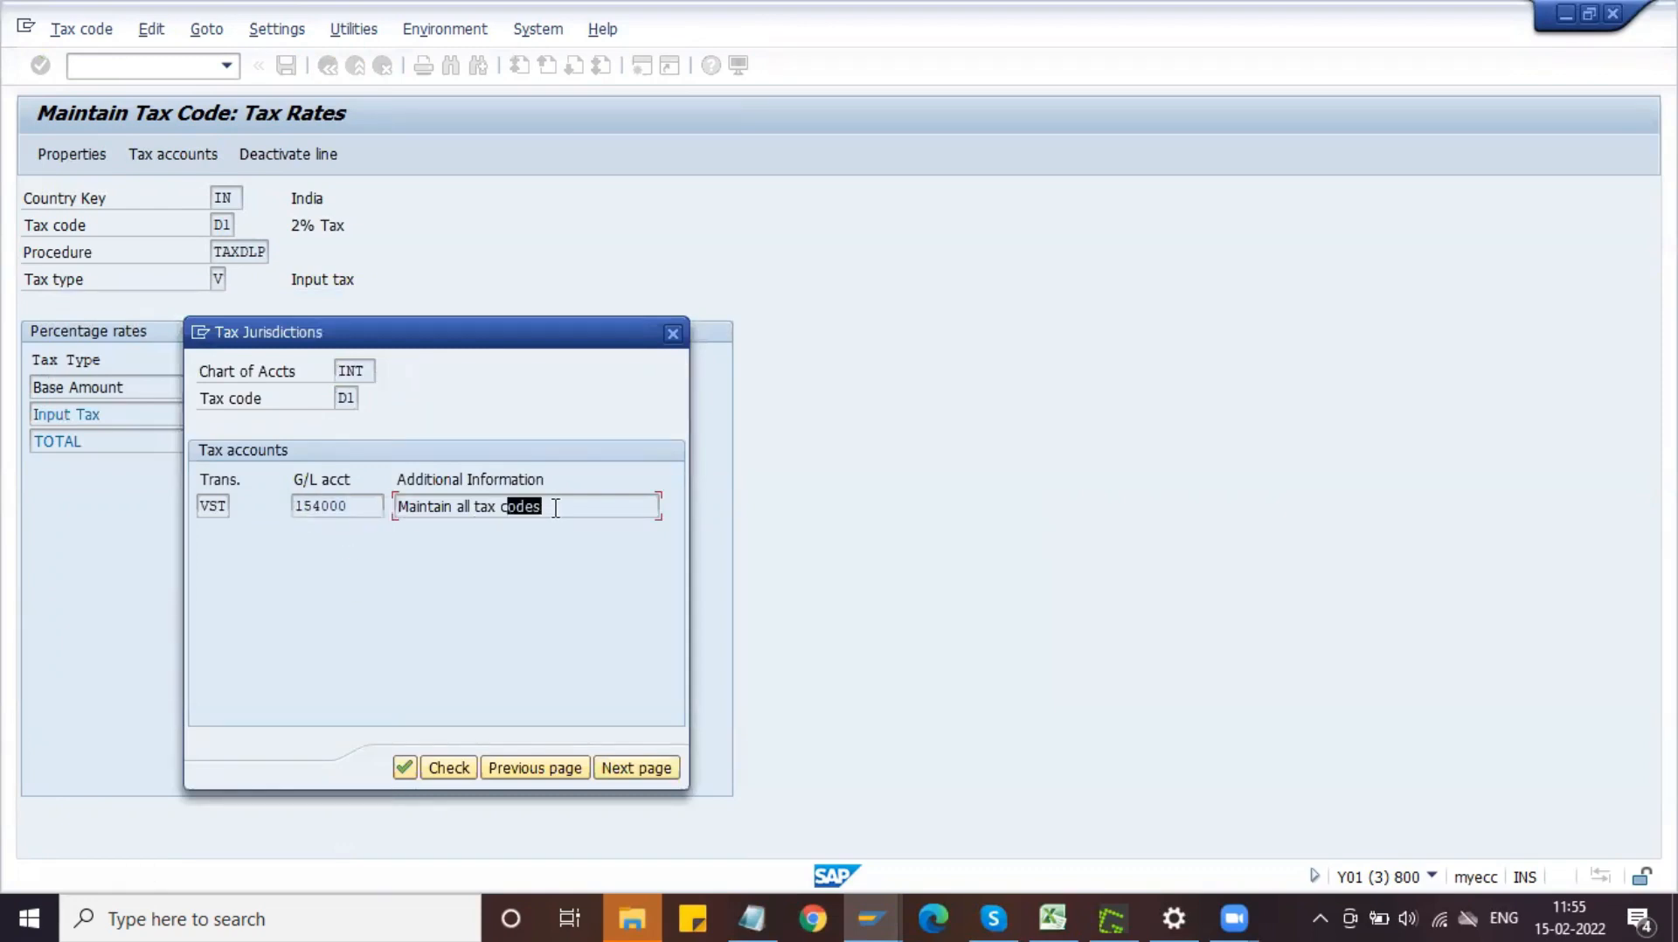
pyautogui.click(453, 774)
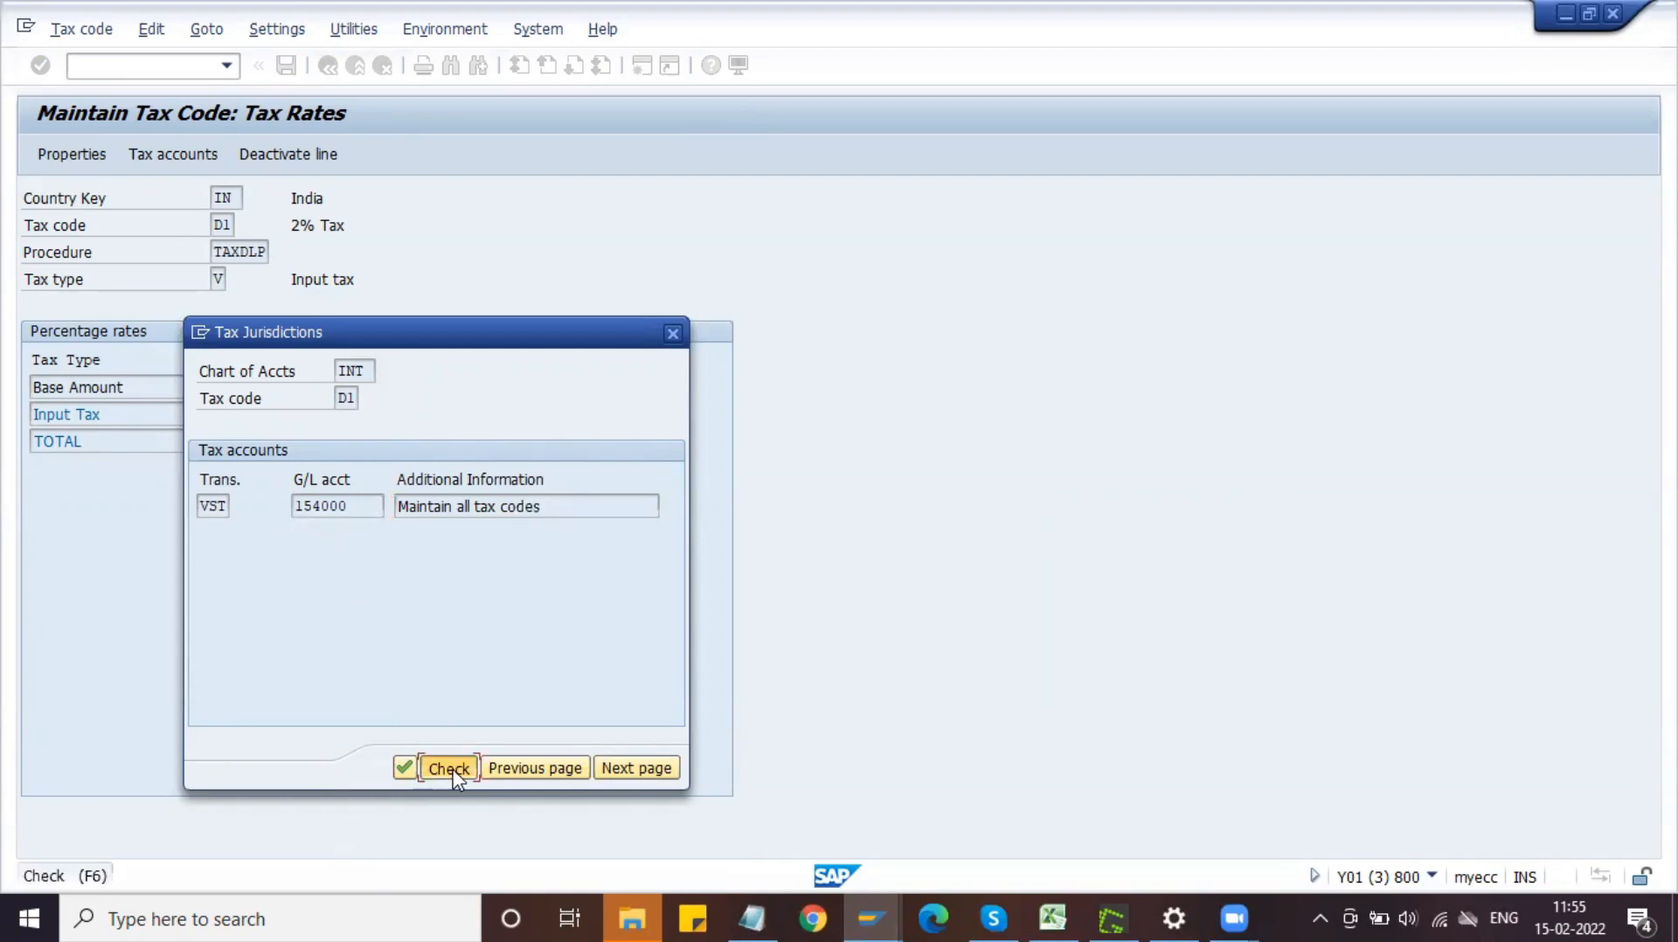
pyautogui.click(402, 768)
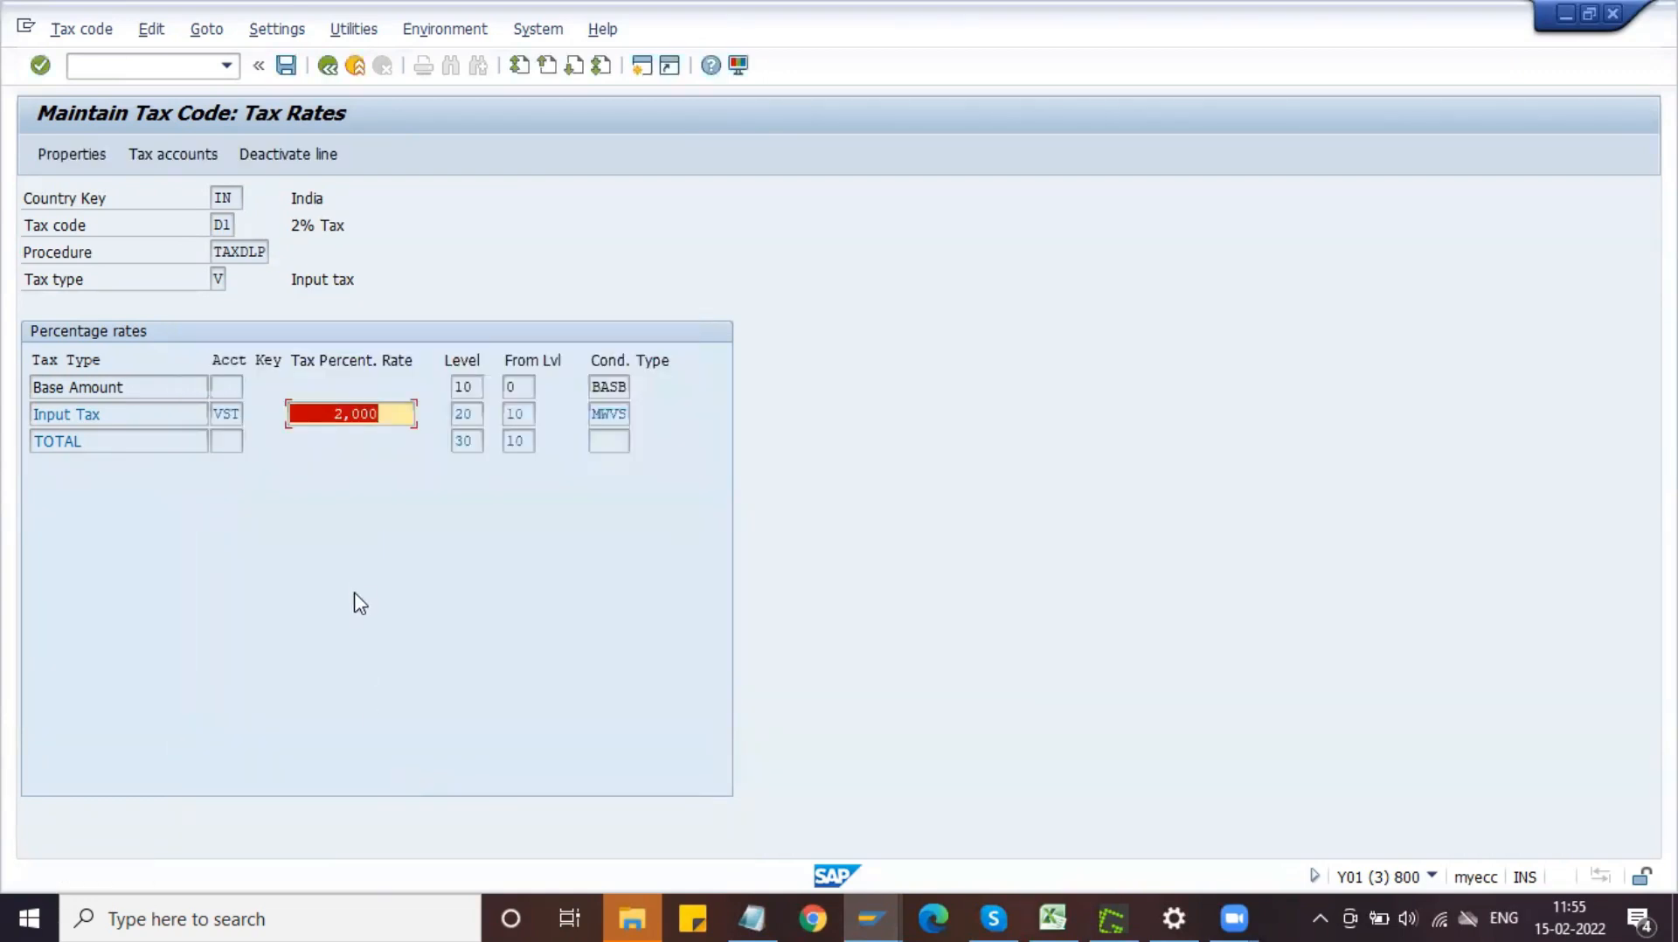
# - Examine the tax types, levels, input tax rate and condition types in the percentage rates of tax code D1
pyautogui.click(284, 68)
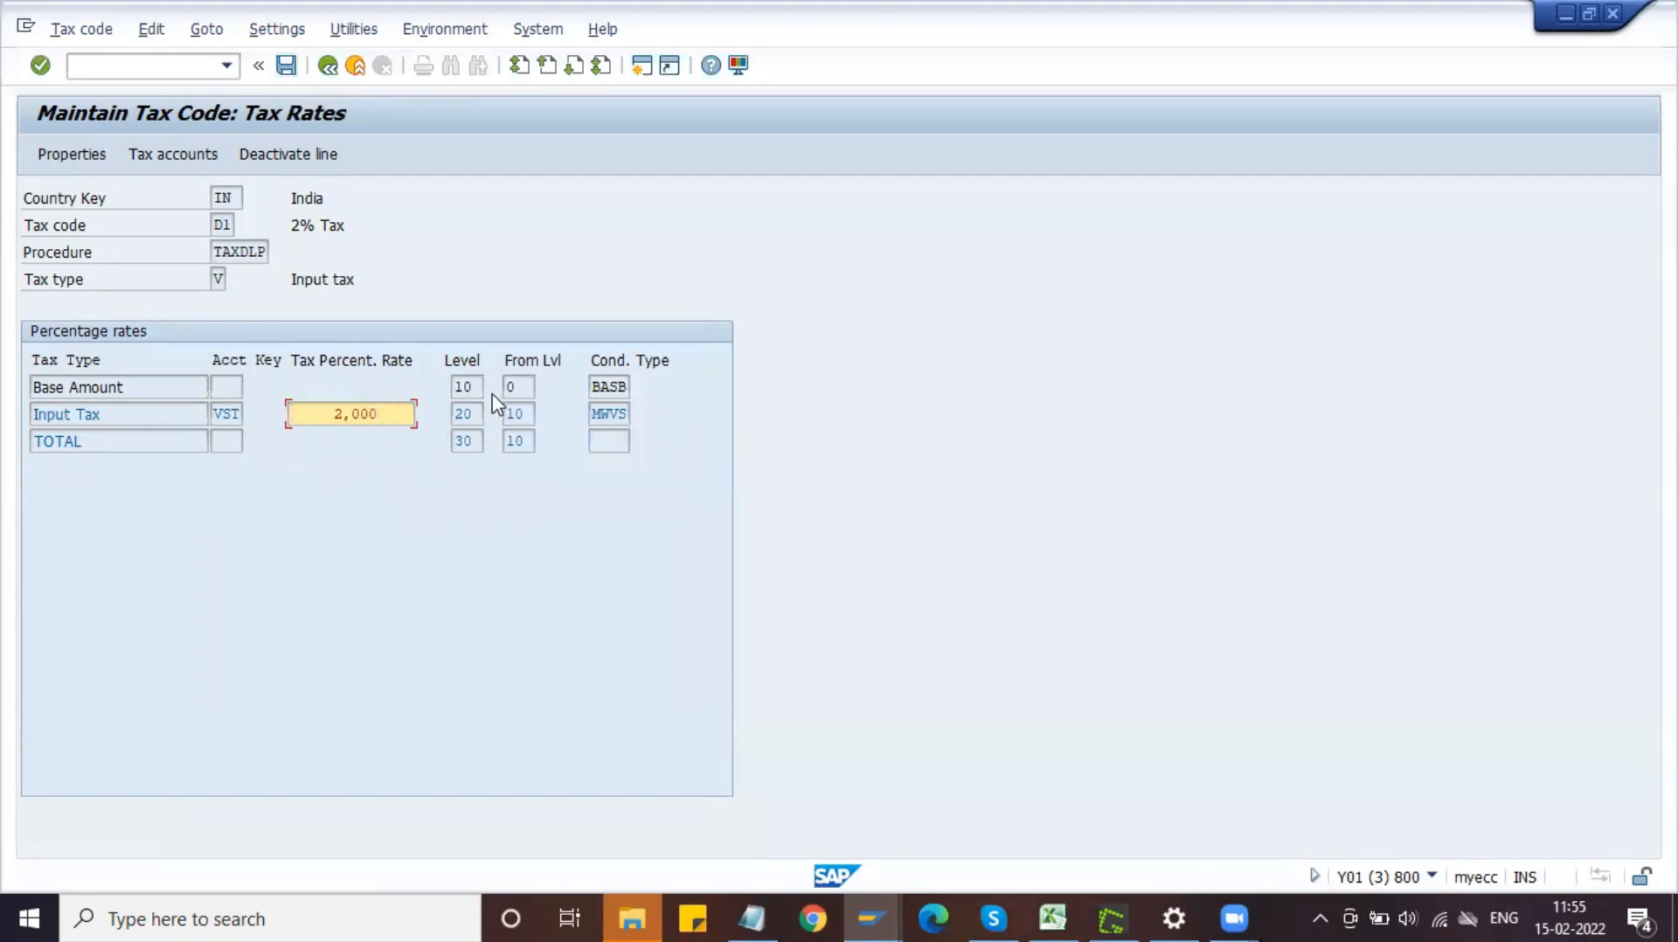
pyautogui.moveTo(214, 405); pyautogui.dragTo(29, 395)
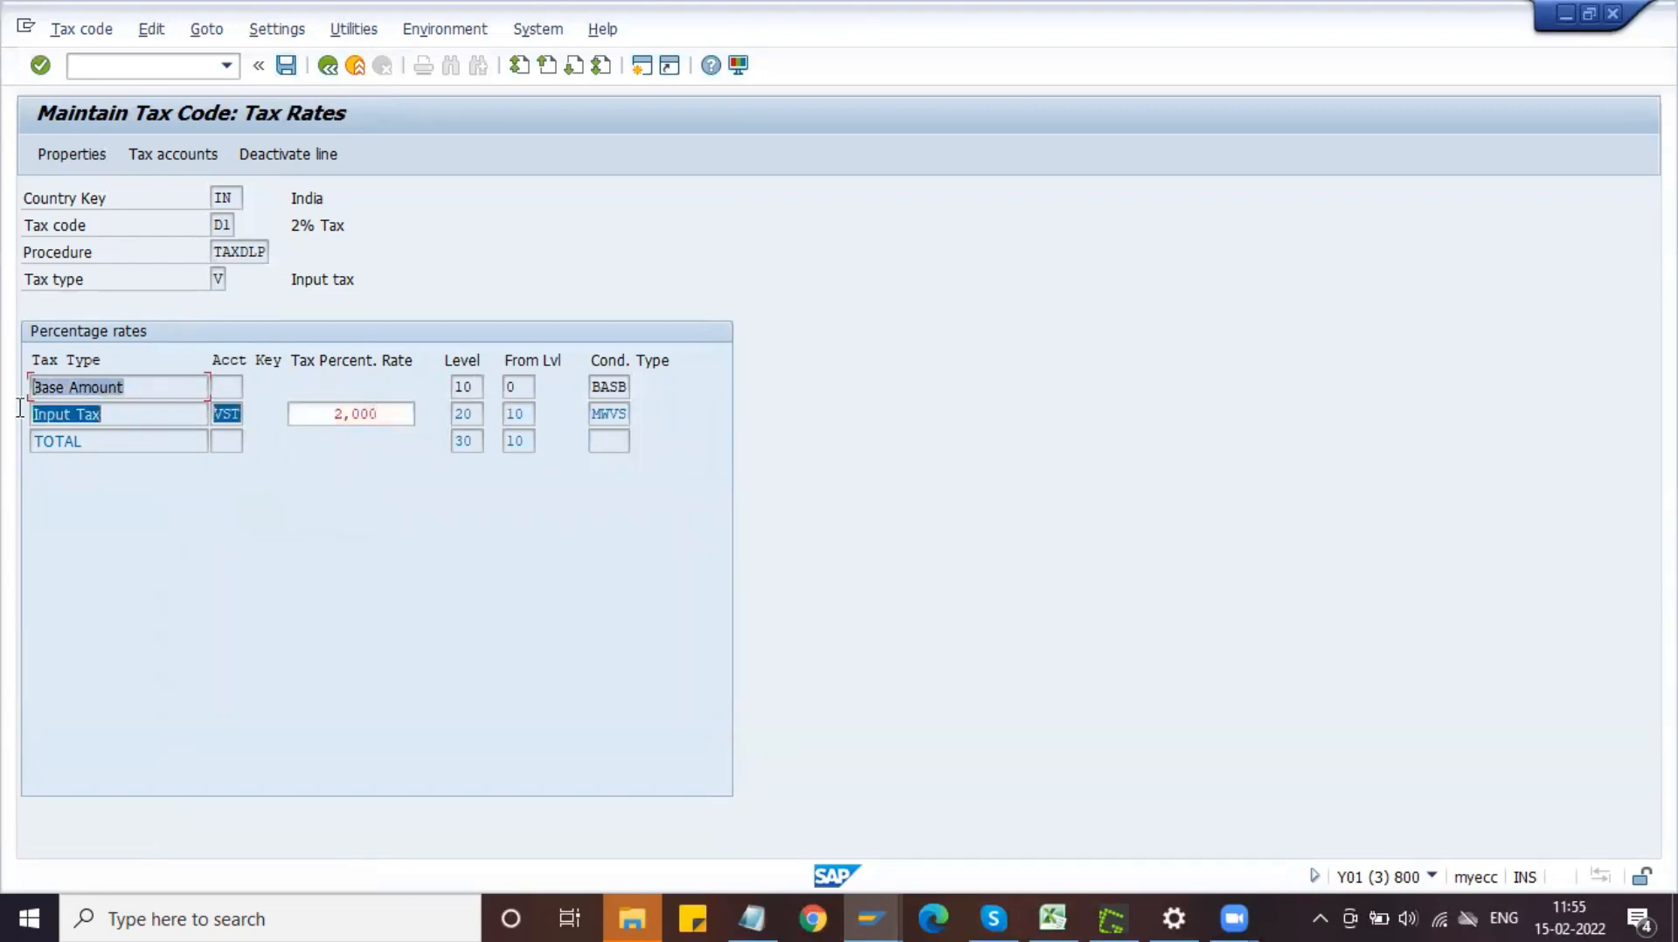
pyautogui.moveTo(133, 412); pyautogui.dragTo(19, 414)
pyautogui.moveTo(114, 445); pyautogui.dragTo(19, 441)
pyautogui.click(19, 441)
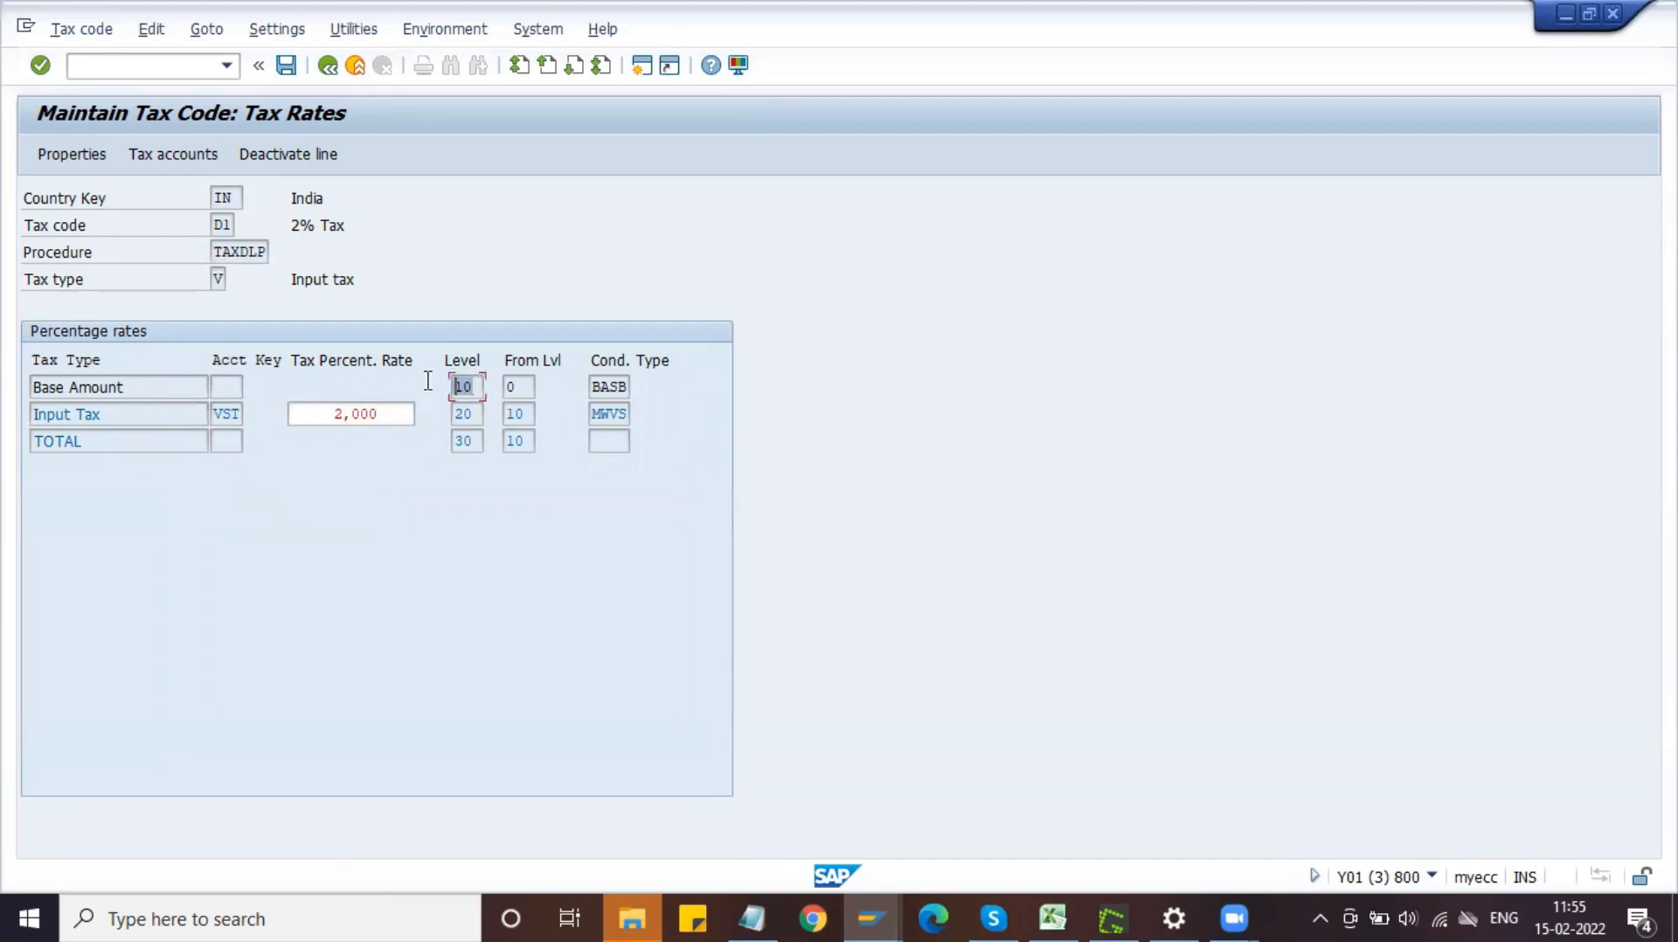
pyautogui.moveTo(150, 412); pyautogui.dragTo(28, 413)
pyautogui.click(28, 412)
pyautogui.moveTo(389, 413); pyautogui.dragTo(326, 415)
pyautogui.click(326, 415)
pyautogui.moveTo(627, 416); pyautogui.dragTo(605, 417)
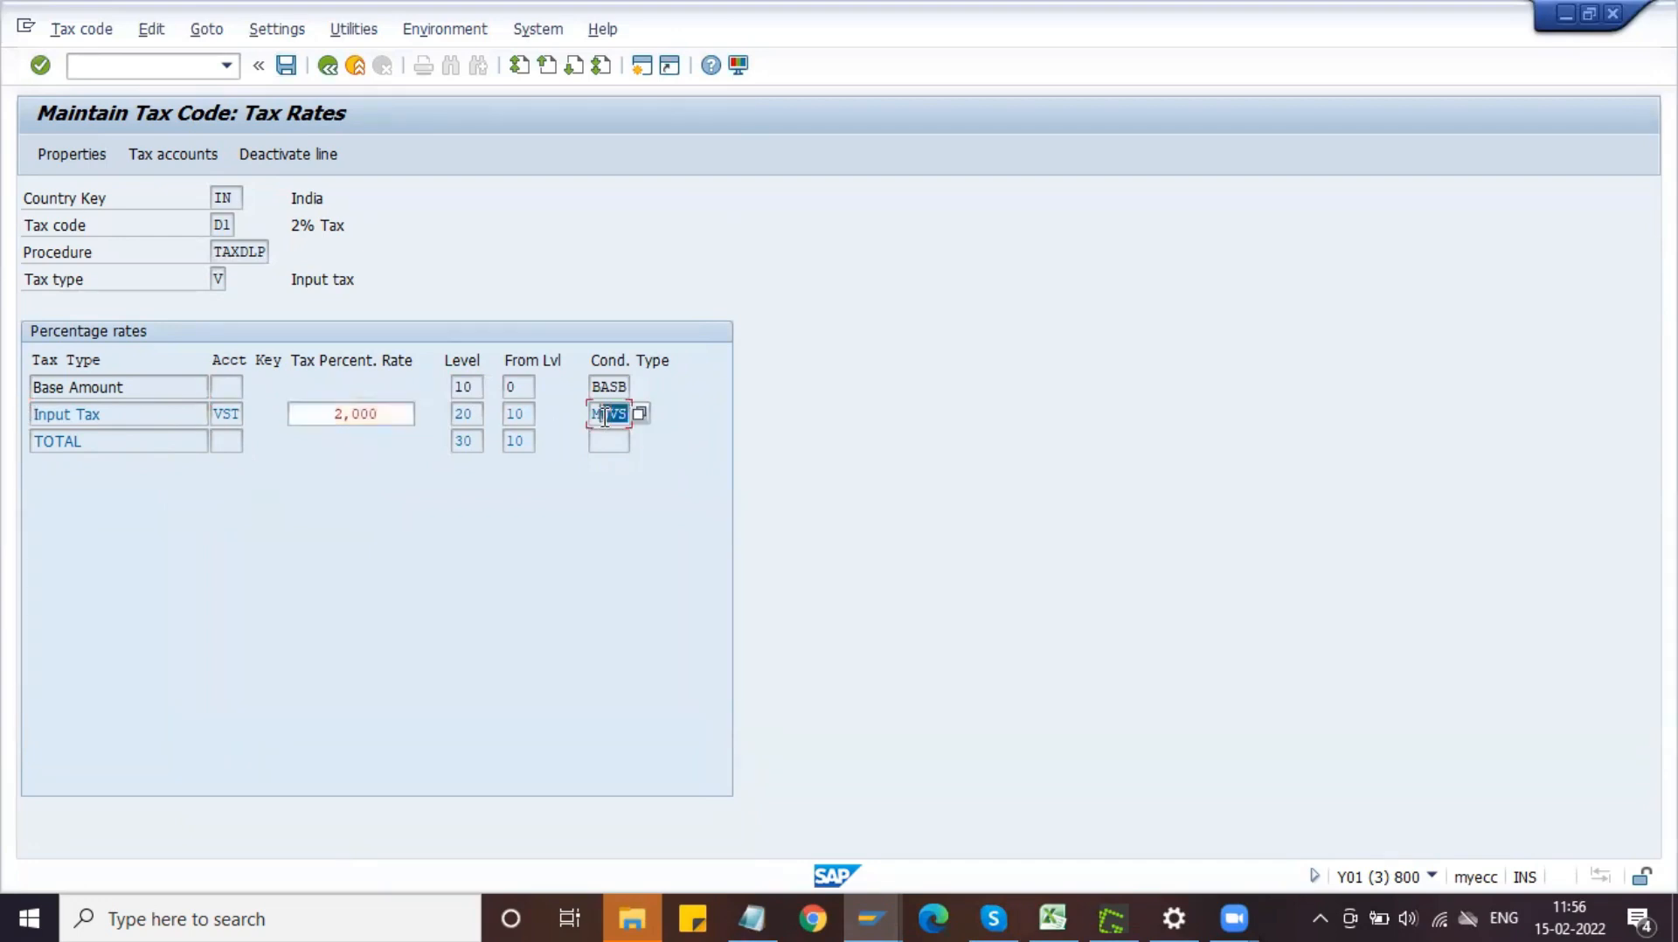
pyautogui.click(601, 416)
pyautogui.click(523, 415)
pyautogui.moveTo(478, 414); pyautogui.dragTo(452, 415)
pyautogui.moveTo(124, 445); pyautogui.dragTo(24, 442)
pyautogui.click(21, 442)
pyautogui.click(518, 414)
pyautogui.moveTo(477, 413); pyautogui.dragTo(349, 398)
# - Save tax code D1 and bring up the properties of new tax code D2 for India
pyautogui.click(289, 70)
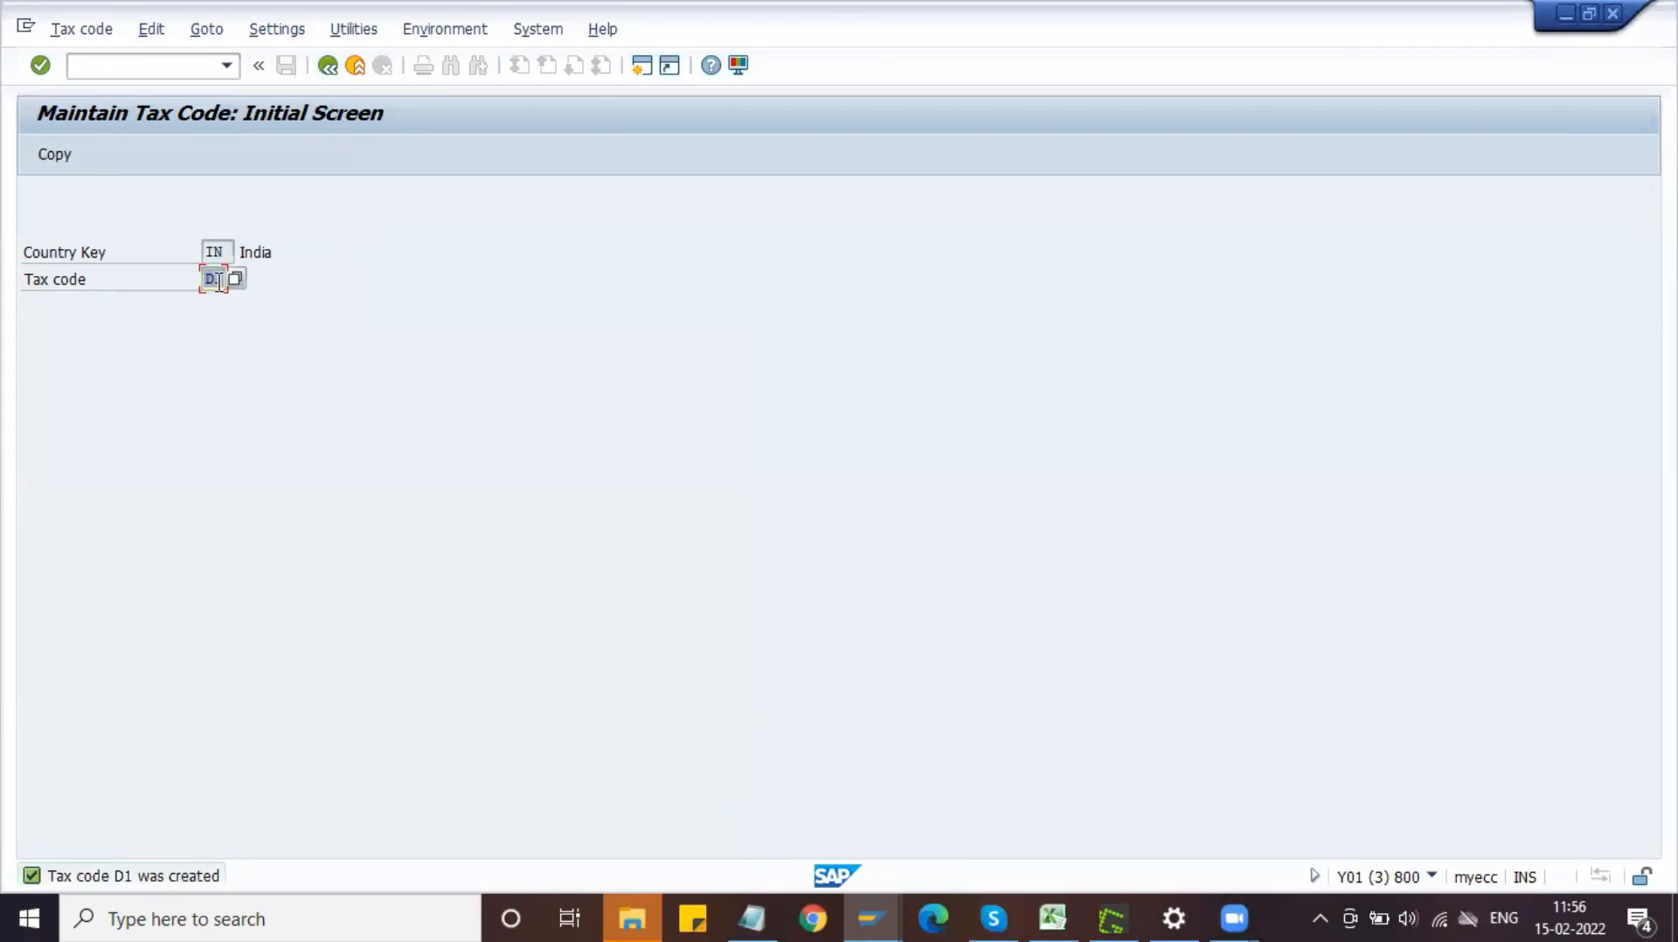
pyautogui.write('D2')
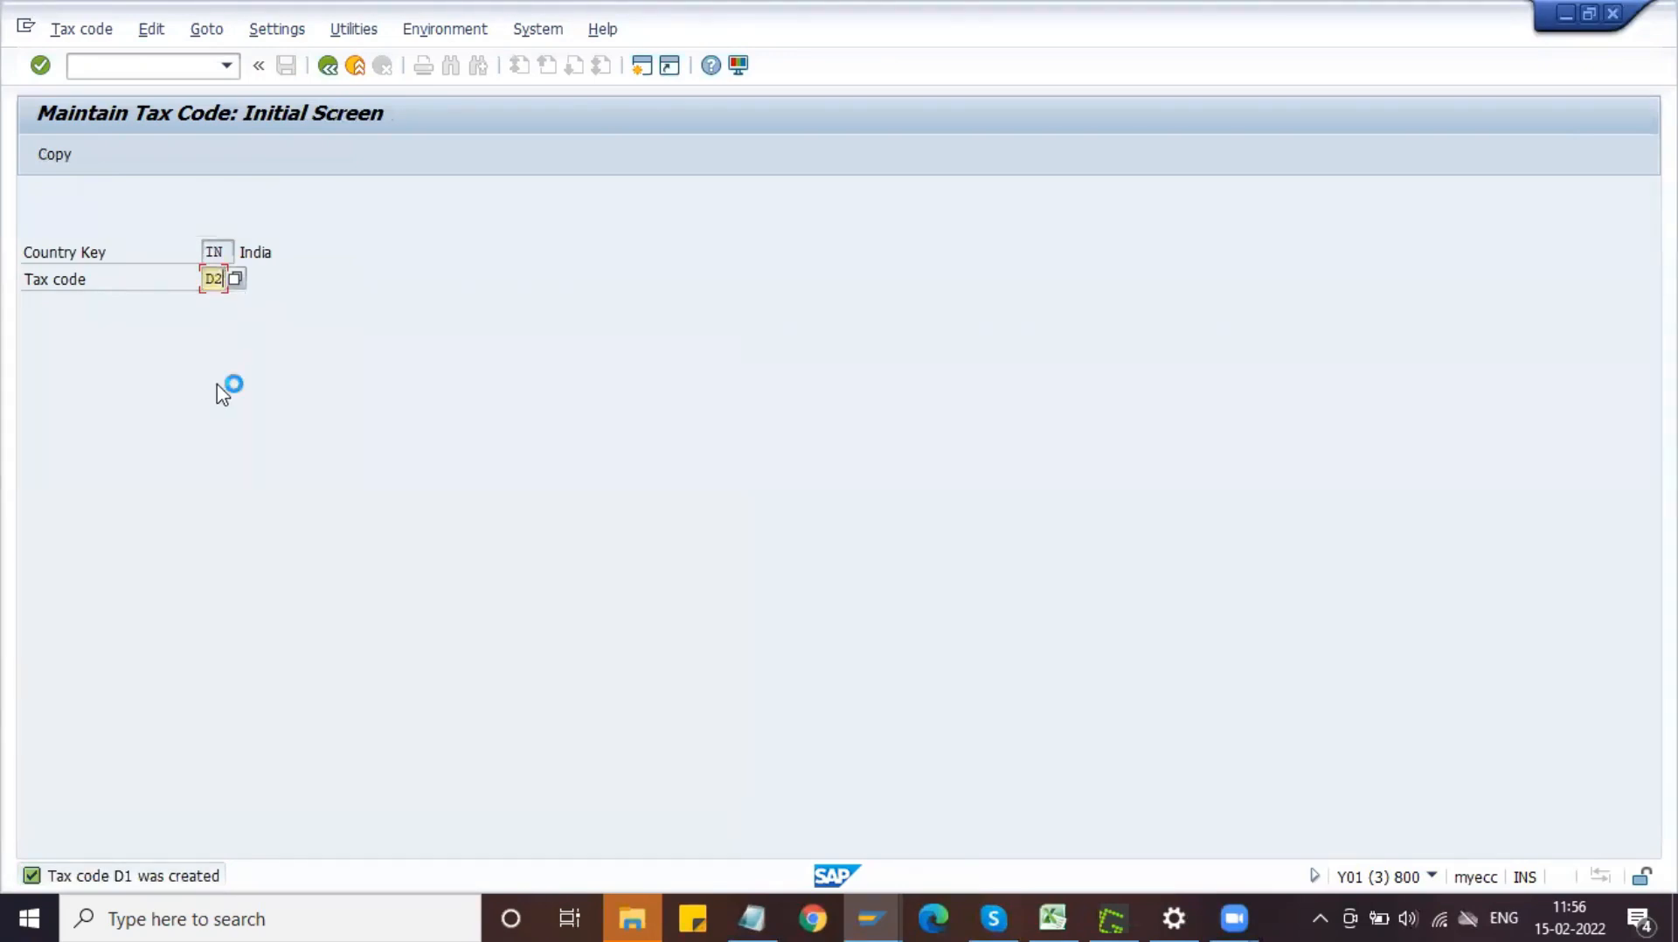
pyautogui.press('Return')
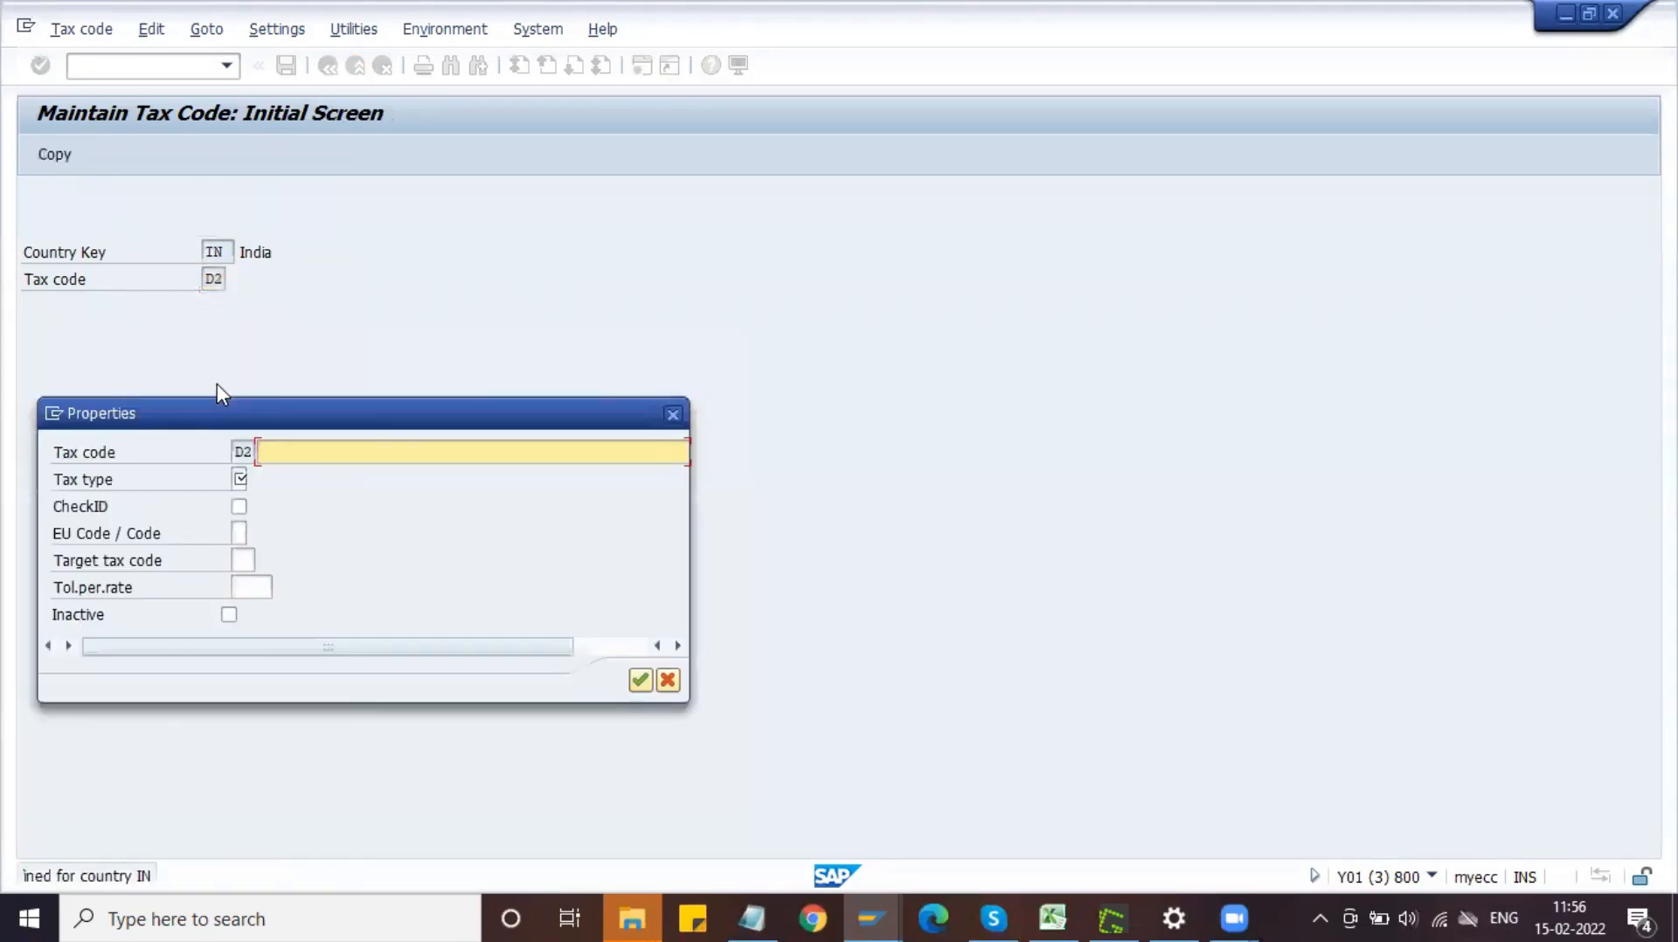
# - Define D2 as "5% Tax" with tax type V and an input tax percentage rate of 5, and save it
pyautogui.click(302, 454)
pyautogui.click(288, 476)
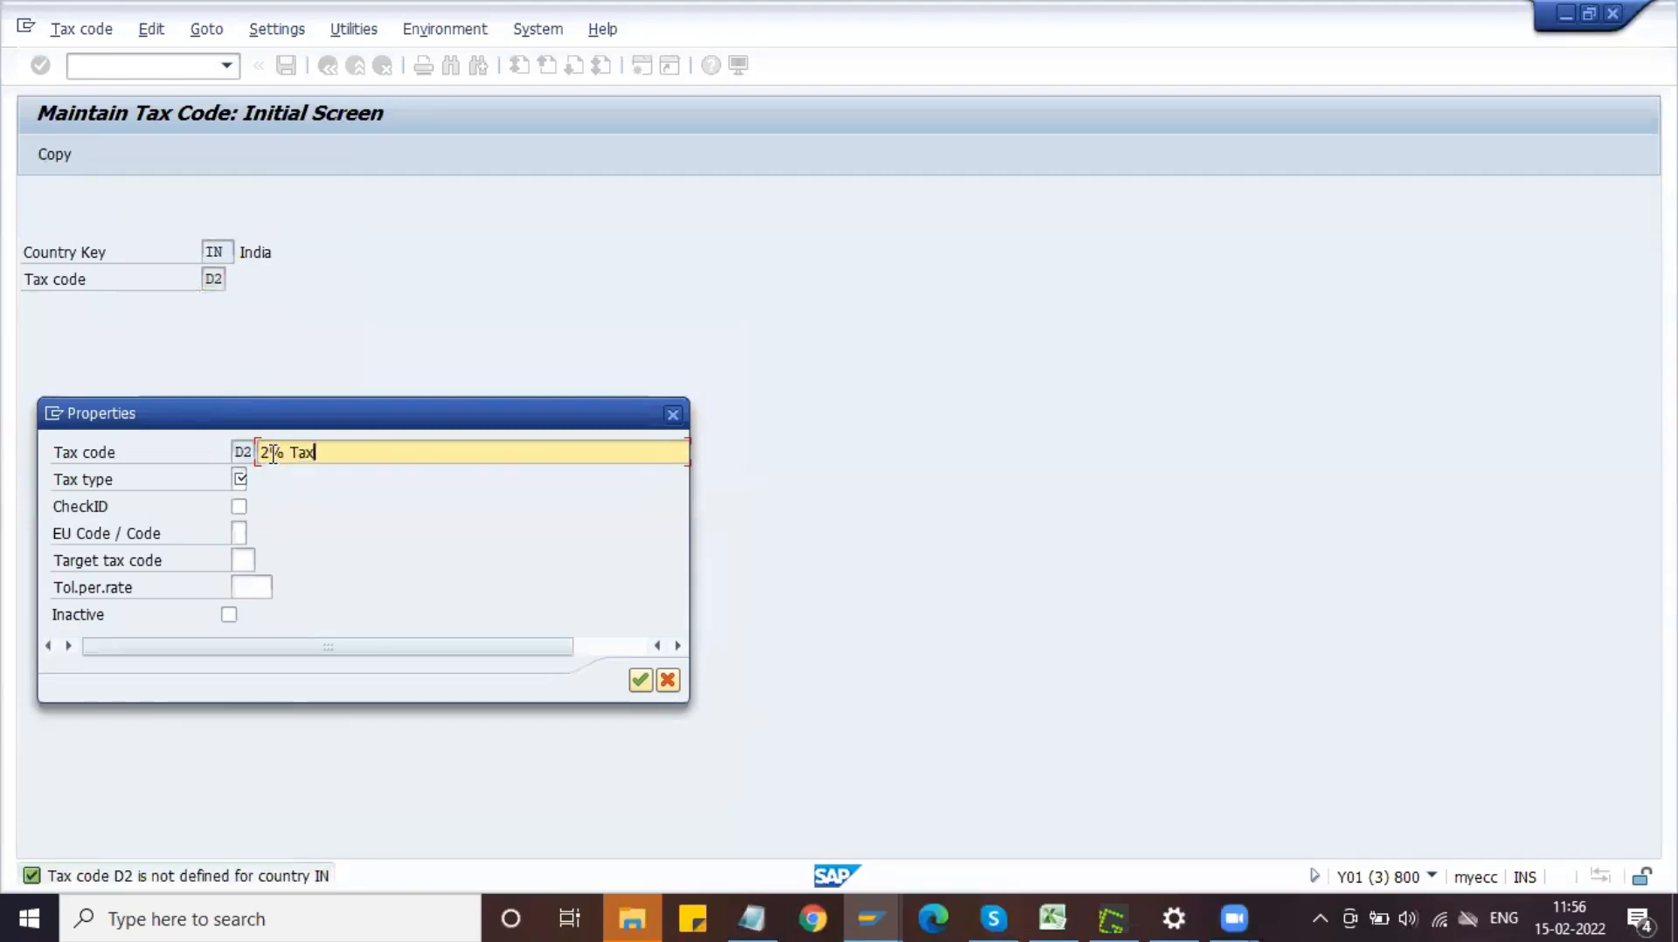
pyautogui.press('Left')
pyautogui.press('BackSpace')
pyautogui.write('5')
pyautogui.click(240, 477)
pyautogui.write('V')
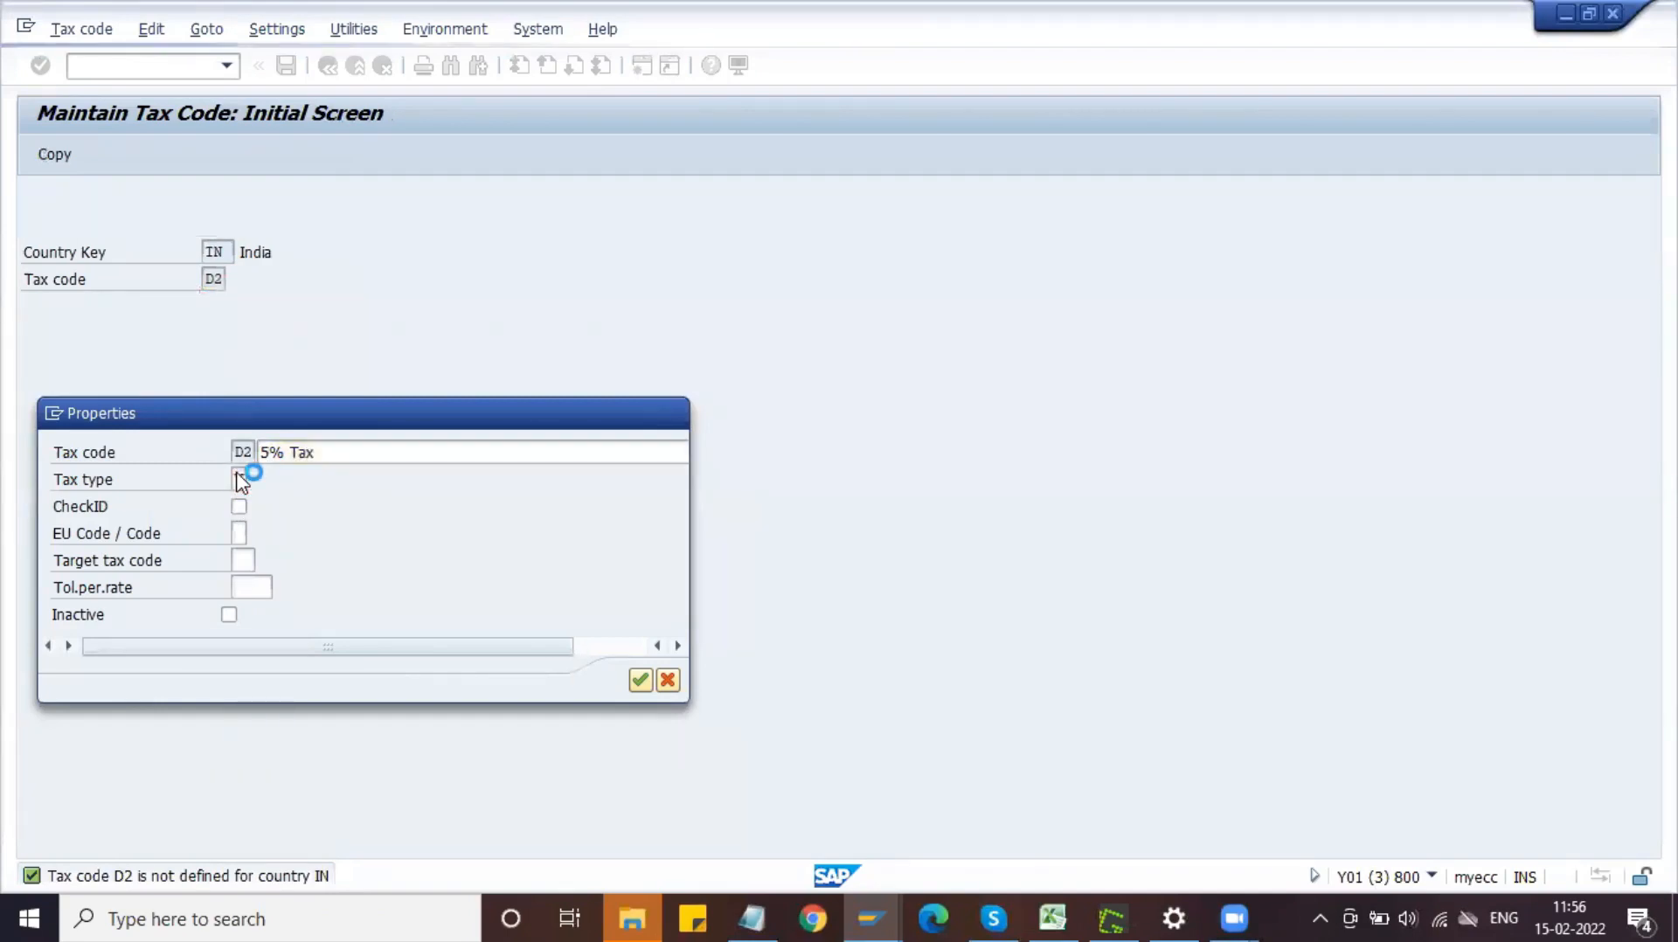
pyautogui.press('Return')
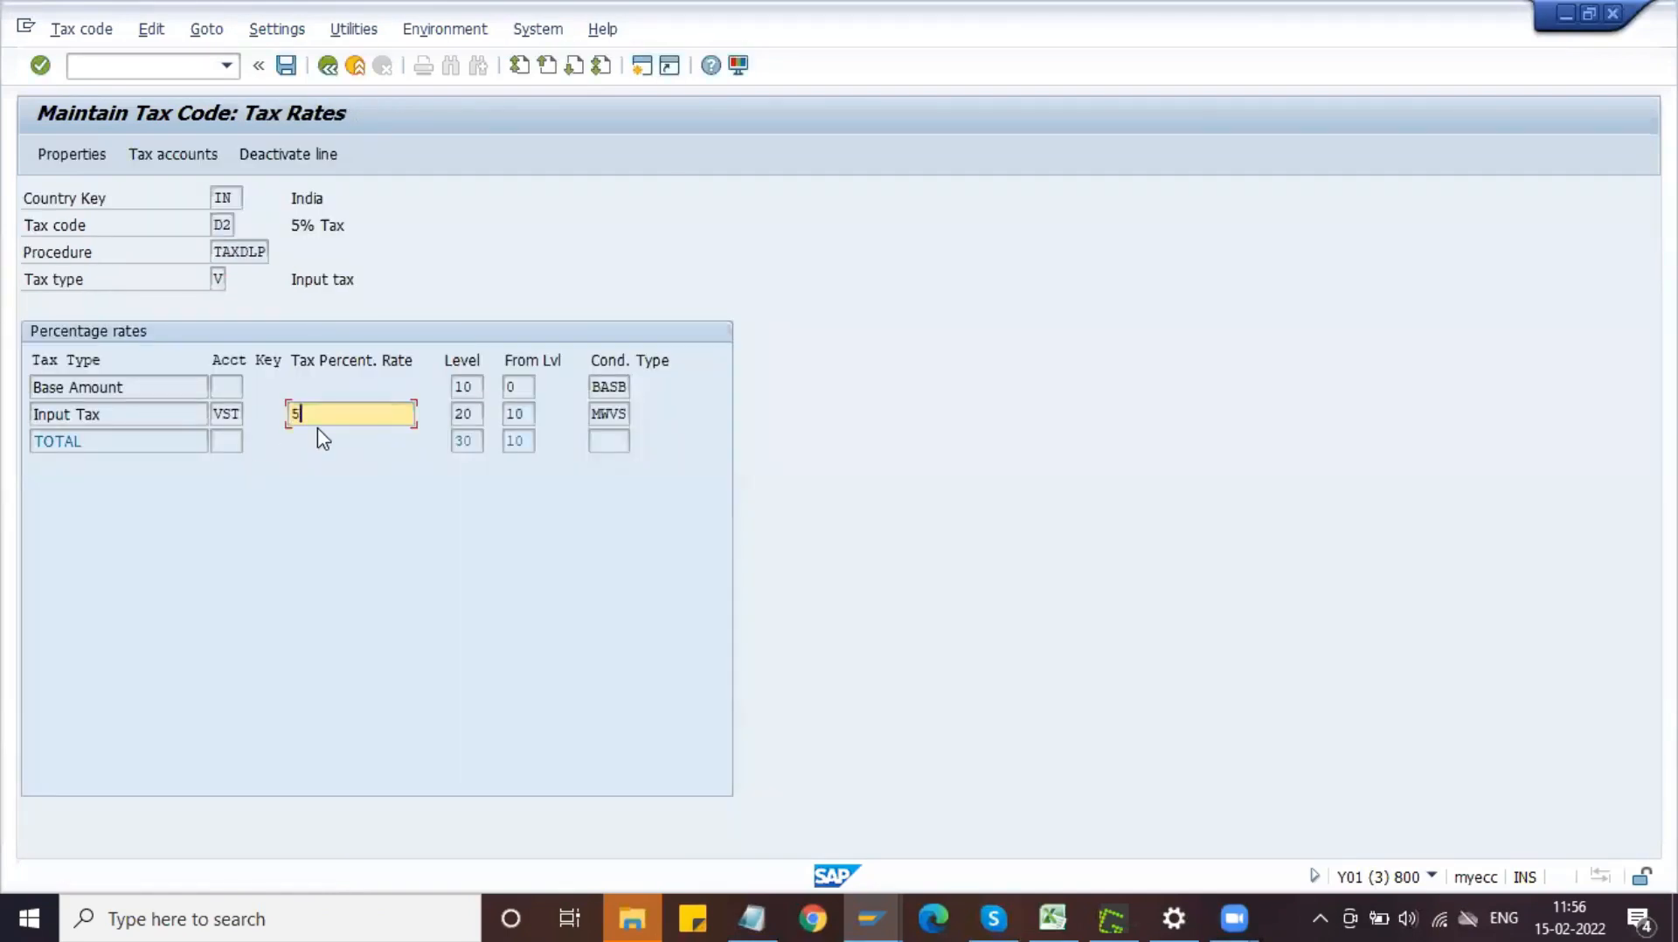
pyautogui.press('Return')
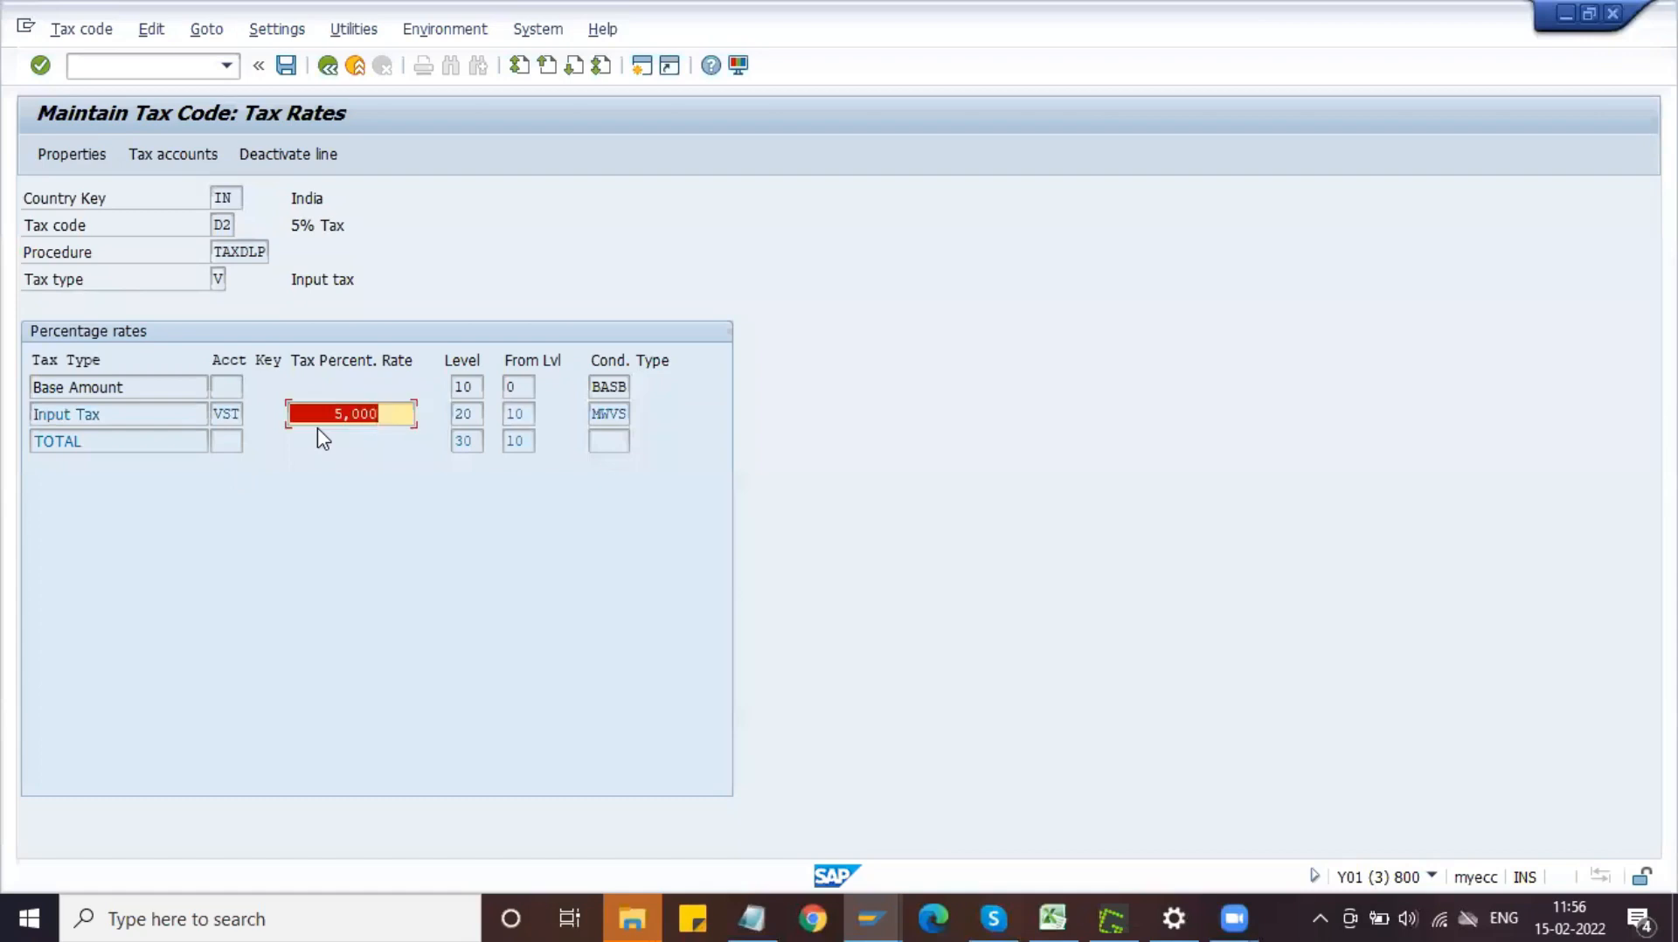
pyautogui.click(287, 66)
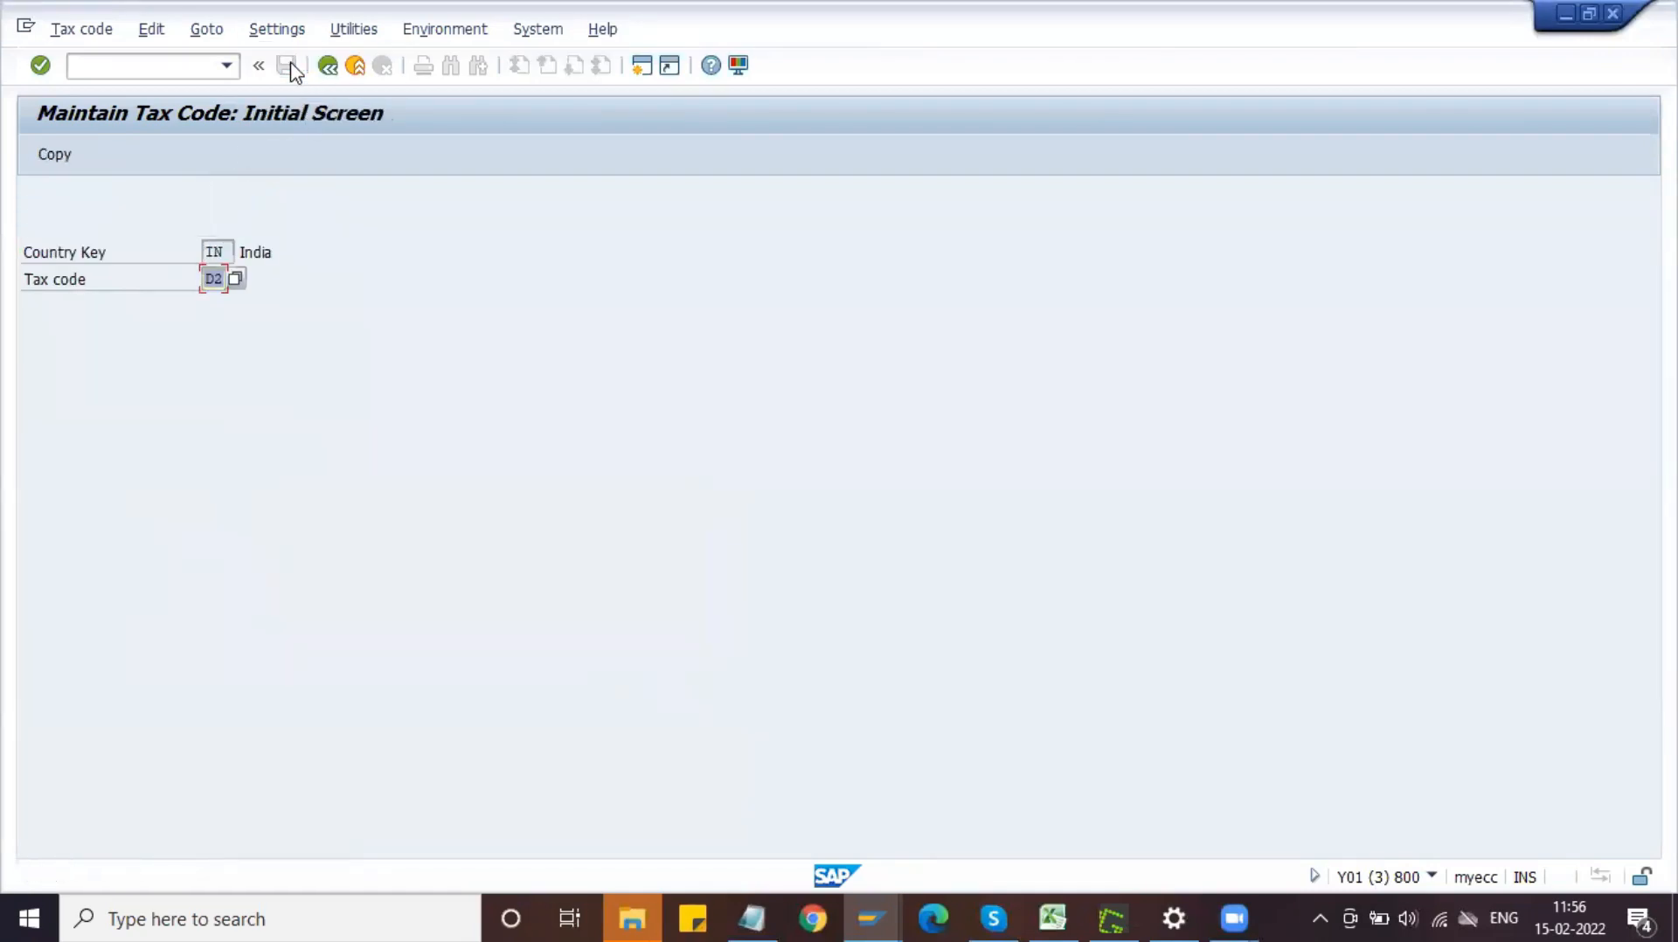
# - Enter new tax code D3 for India to bring up its properties
pyautogui.click(224, 279)
pyautogui.press('BackSpace')
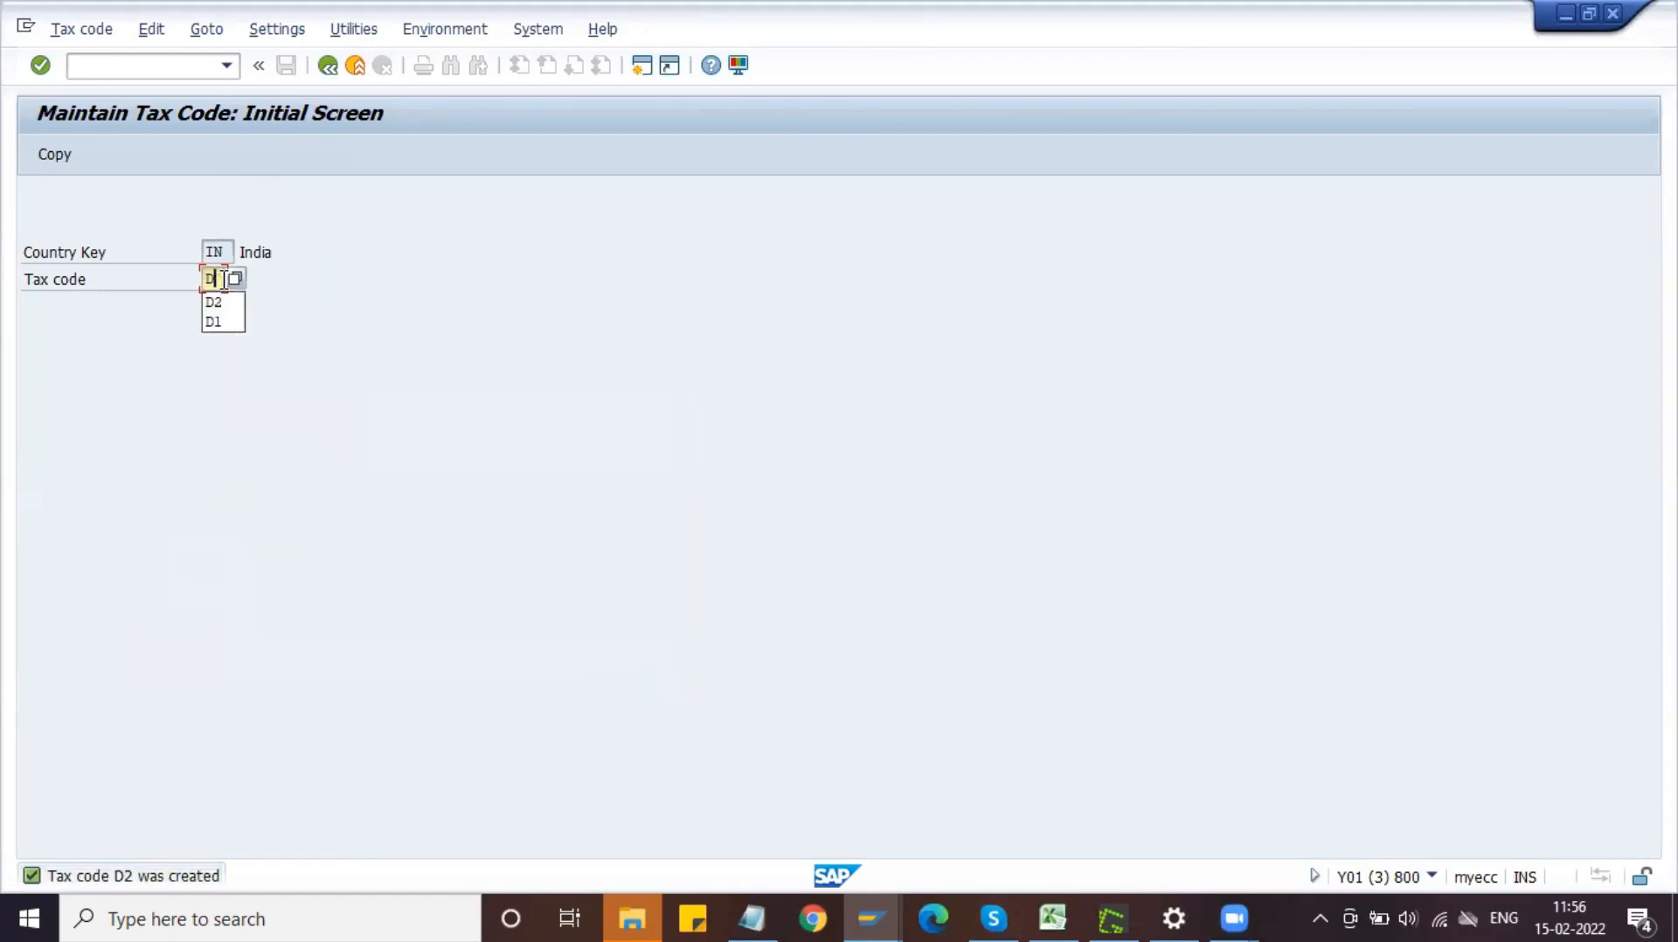
pyautogui.write('3')
pyautogui.press('Return')
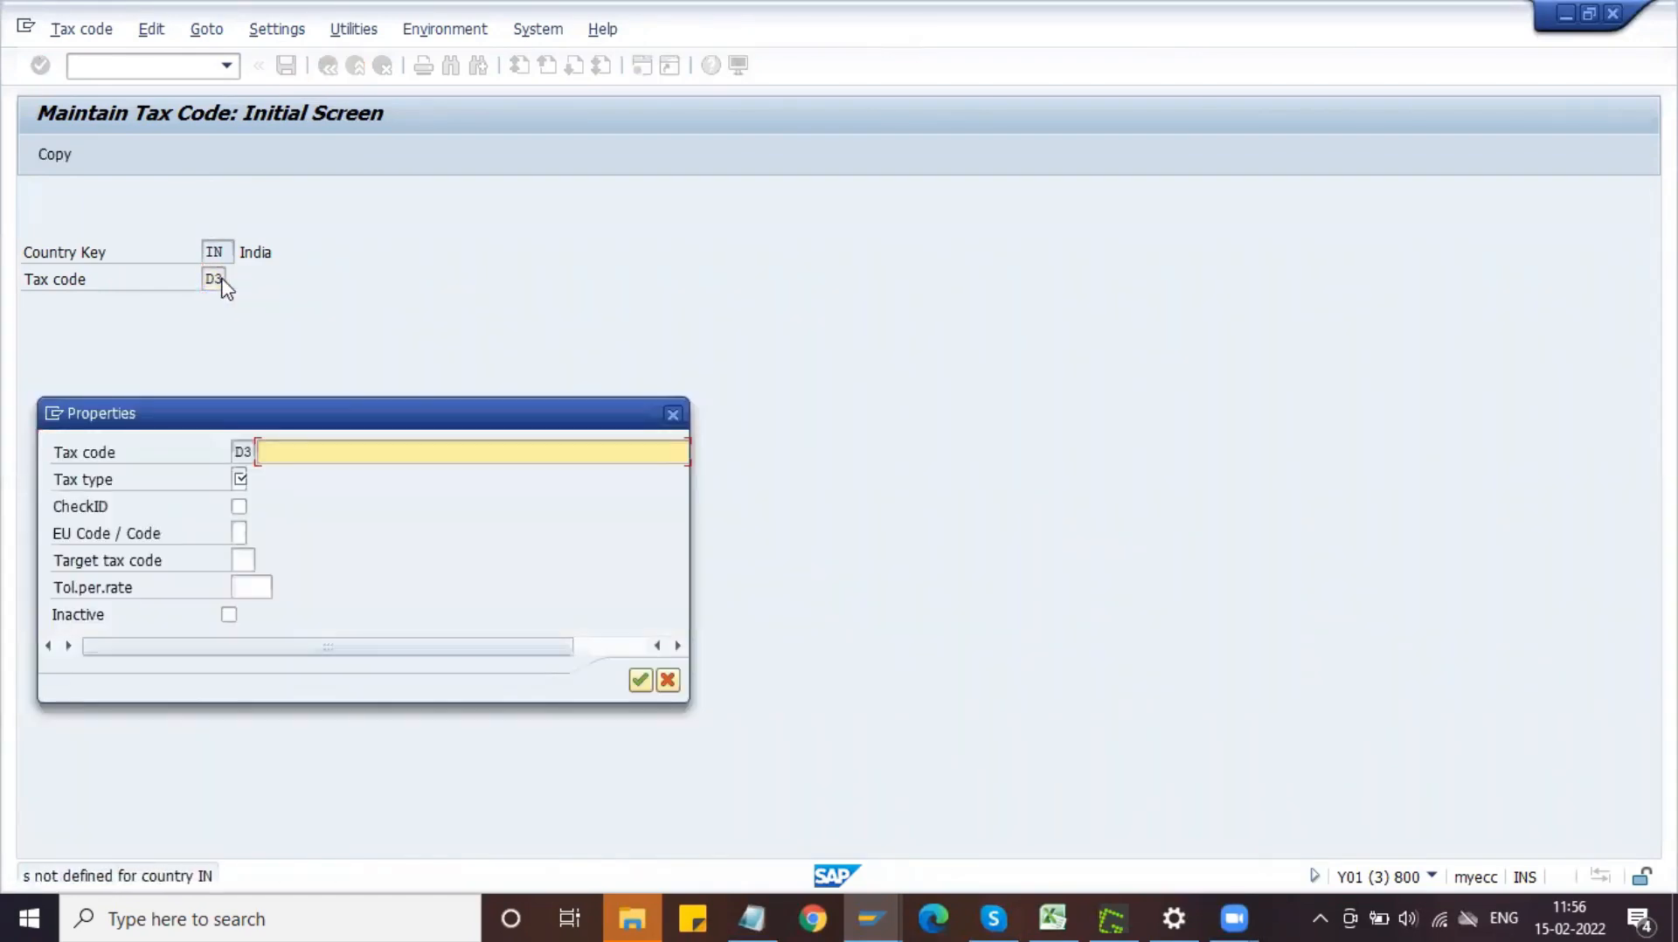
# - Describe D3 as "7% Tax" with tax type V and set its input tax percentage rate to 7
pyautogui.press('Down')
pyautogui.press('Return')
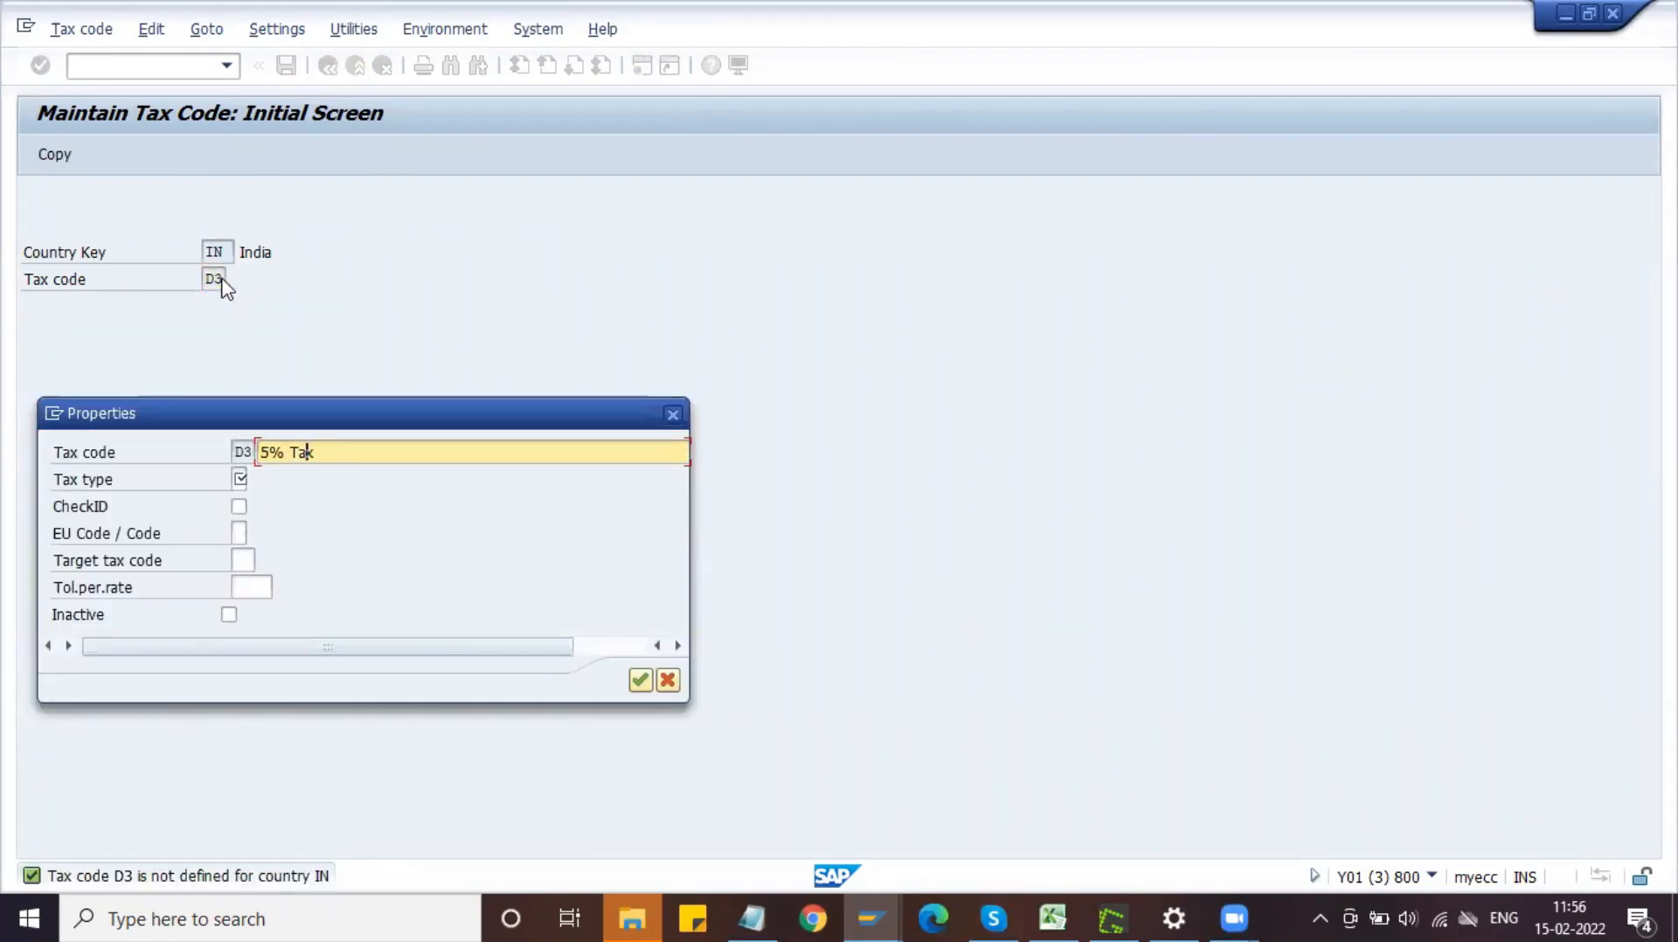
pyautogui.press('Delete')
pyautogui.write('7')
pyautogui.press('Tab')
pyautogui.write('V')
pyautogui.press('Down')
pyautogui.press('Return')
pyautogui.press('Return')
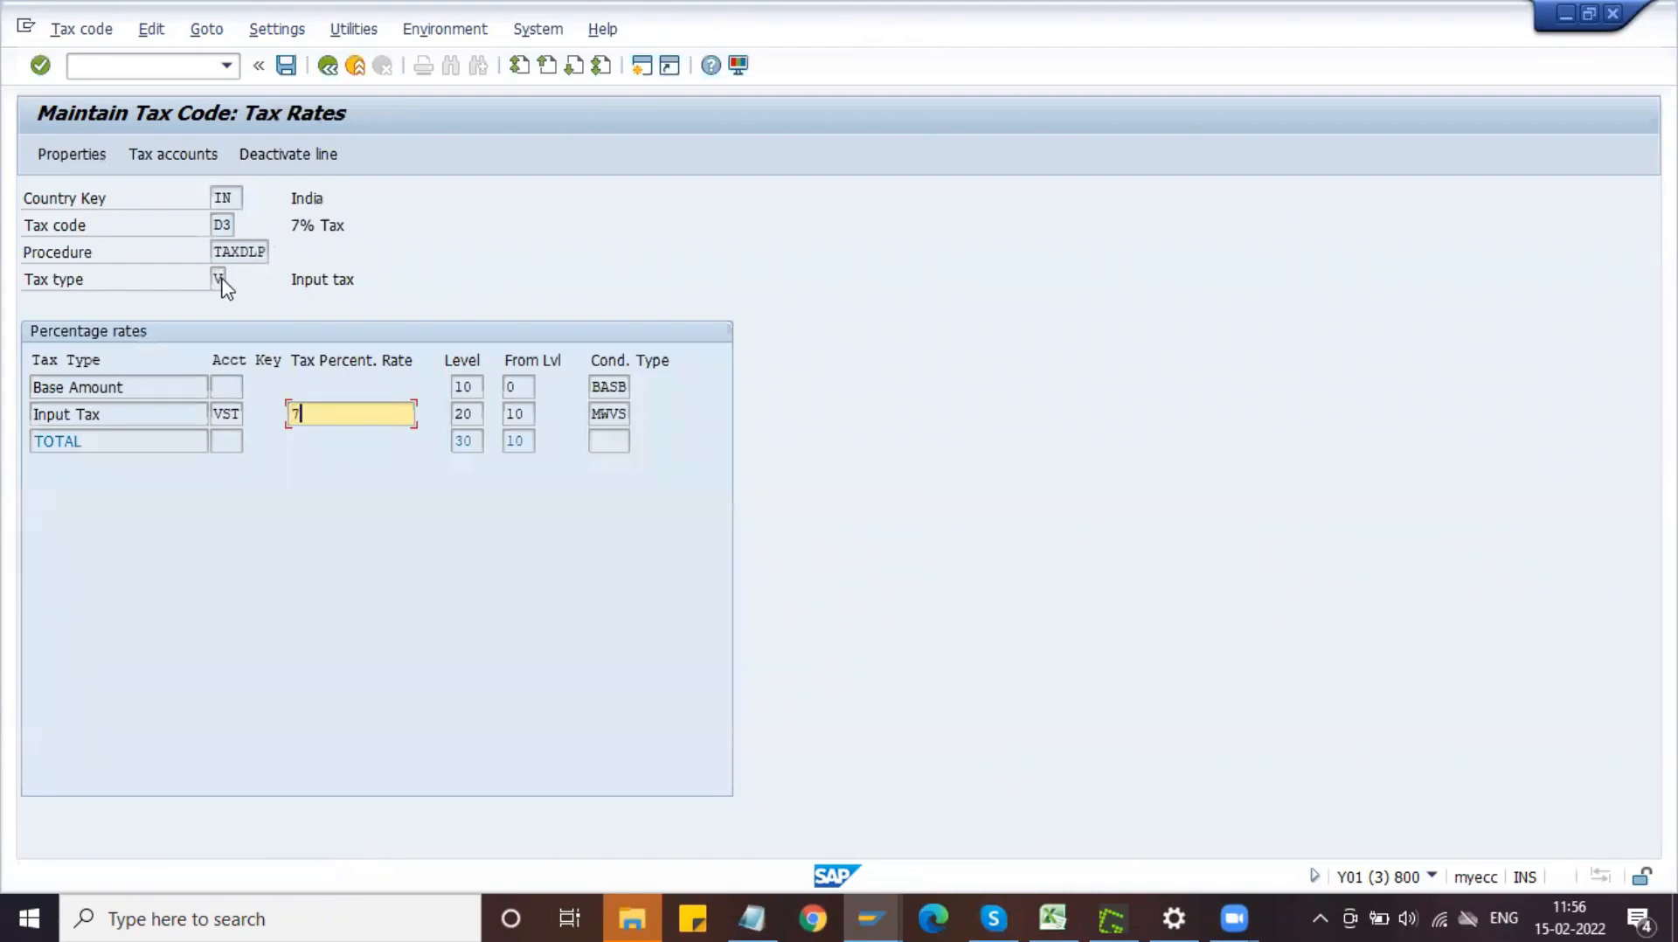
pyautogui.press('Return')
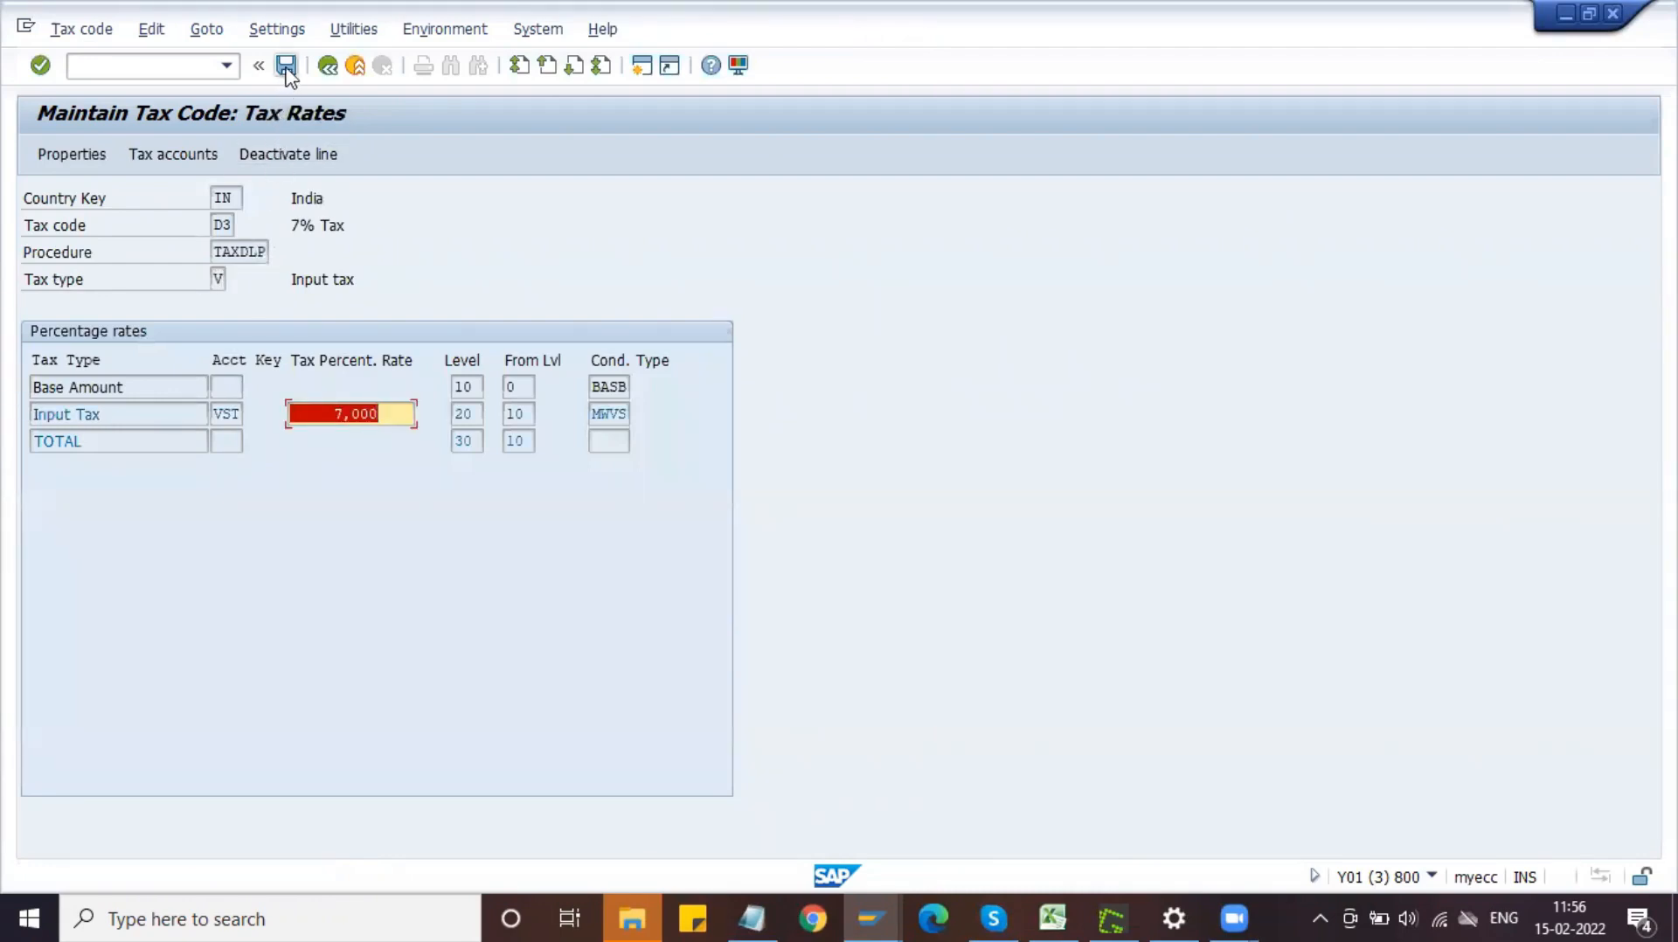
# - Check the tax account assigned to D3 in chart of accounts INT and return to the tax code entry screen
pyautogui.click(176, 150)
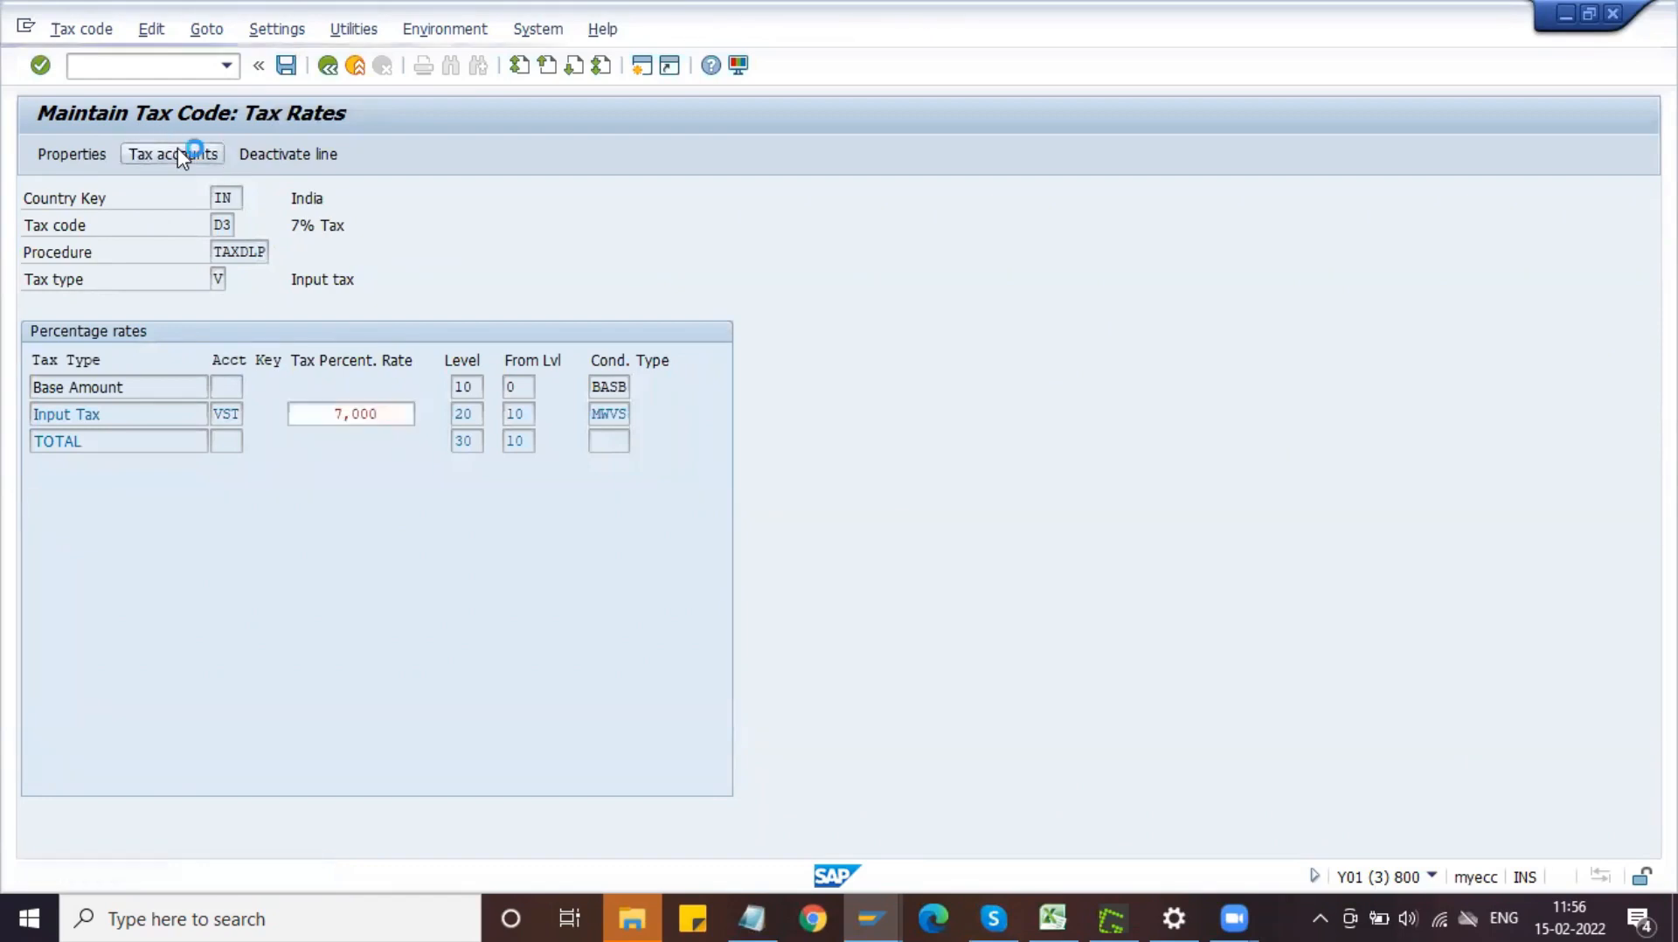
pyautogui.click(329, 415)
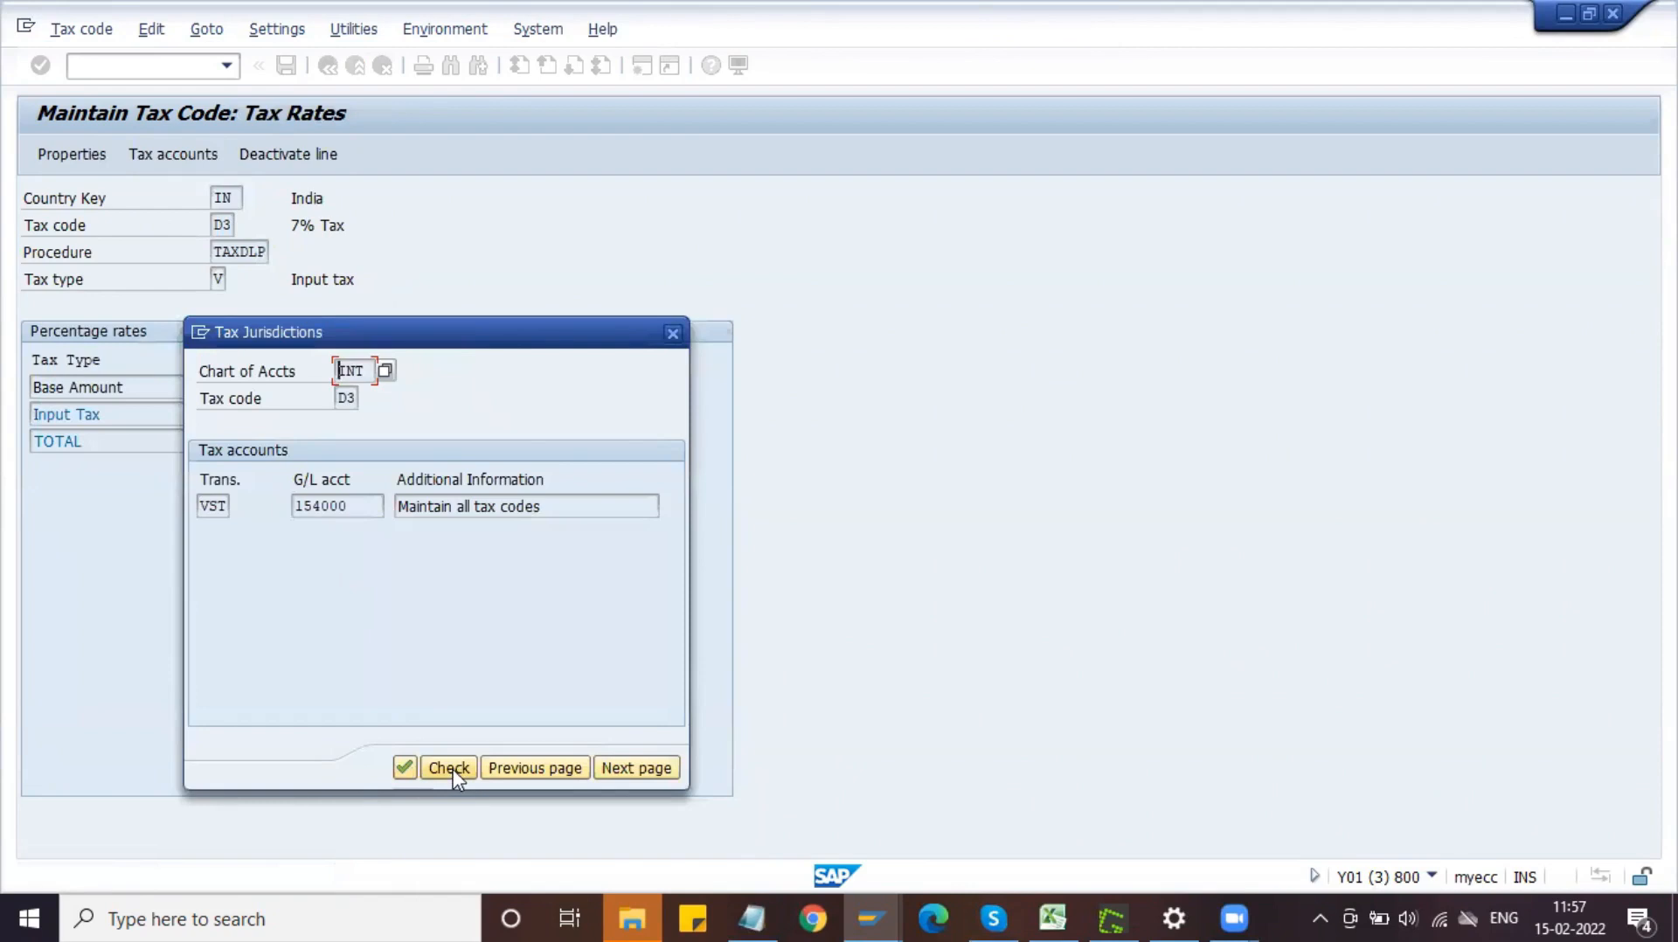
pyautogui.click(402, 768)
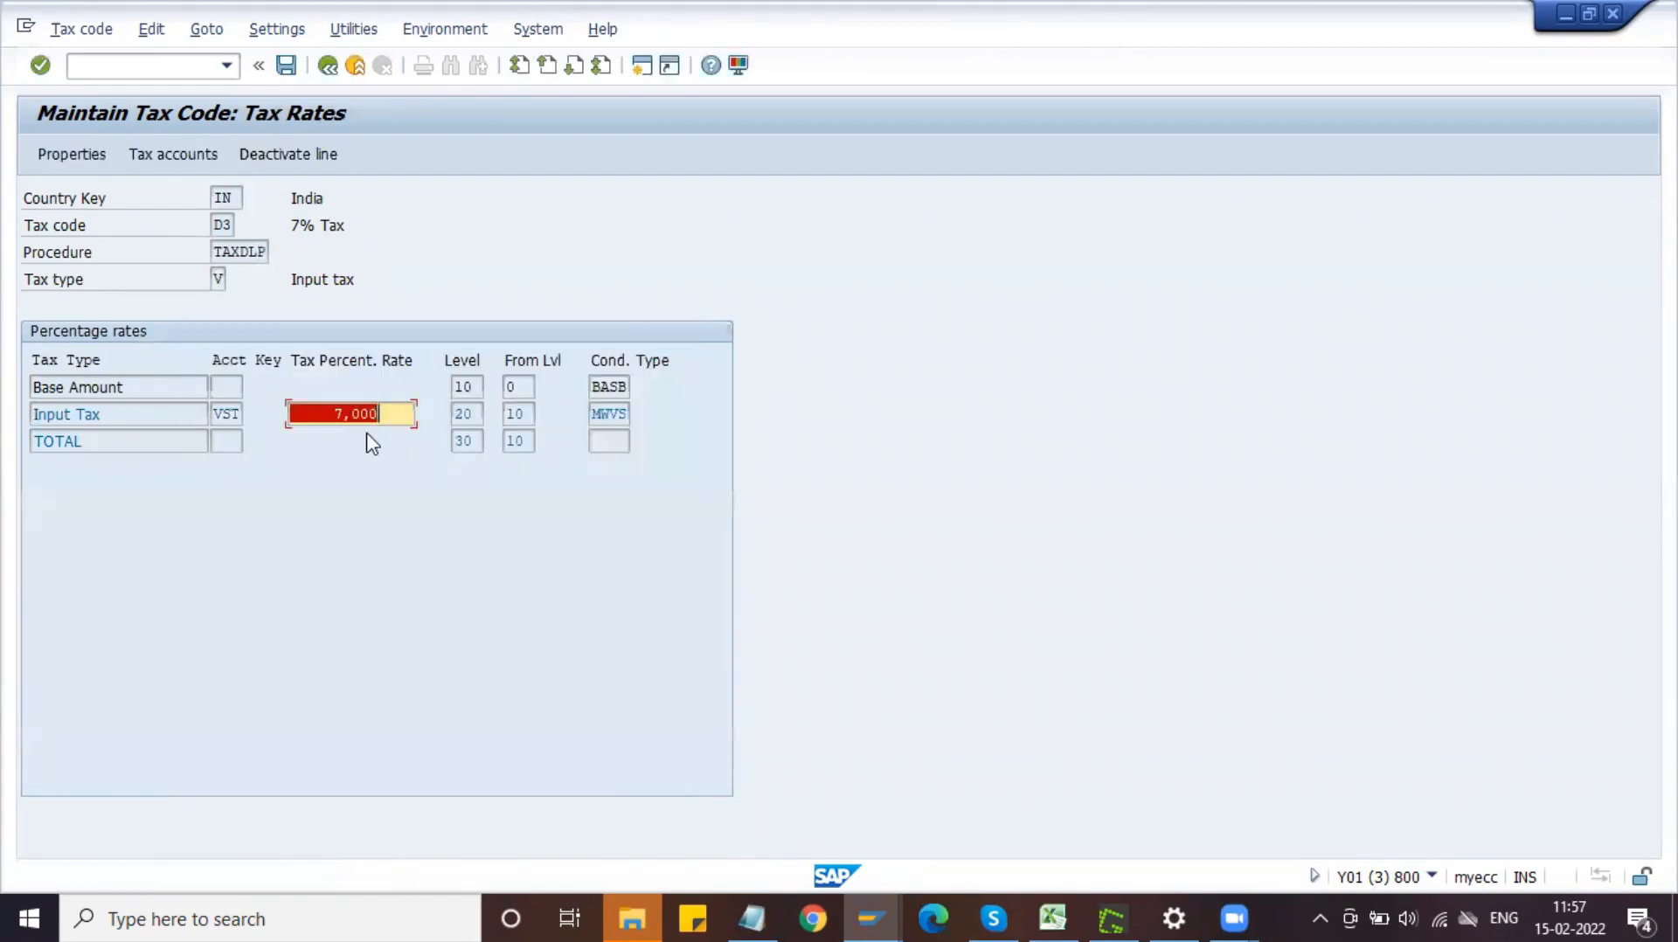
pyautogui.click(352, 413)
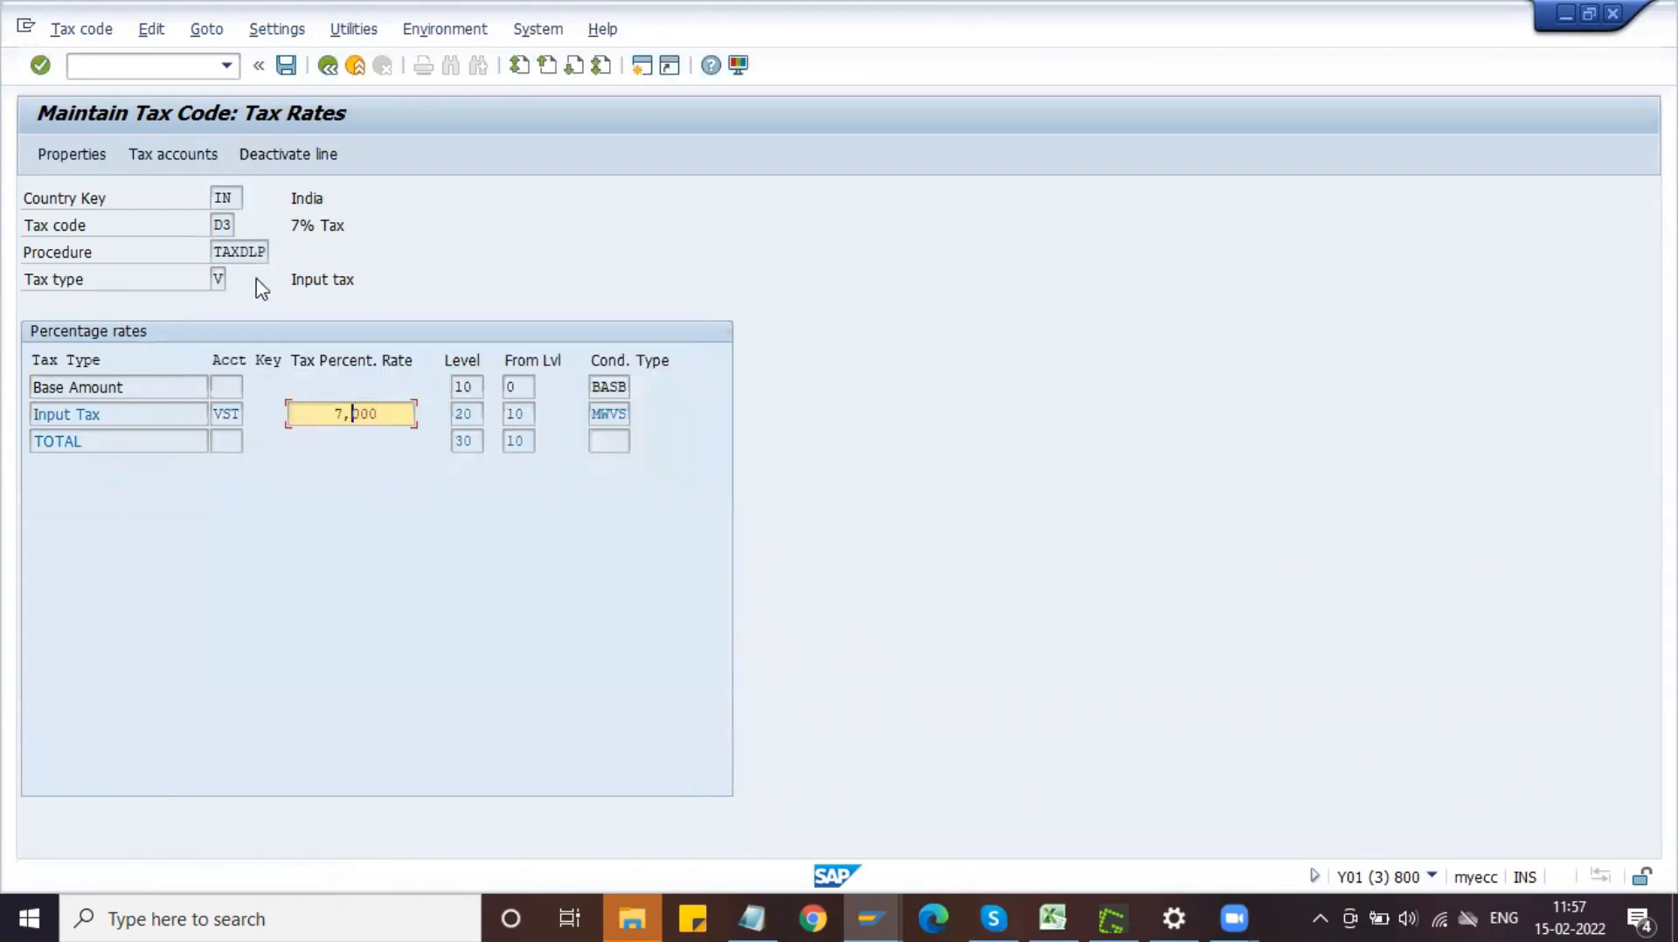
pyautogui.click(328, 67)
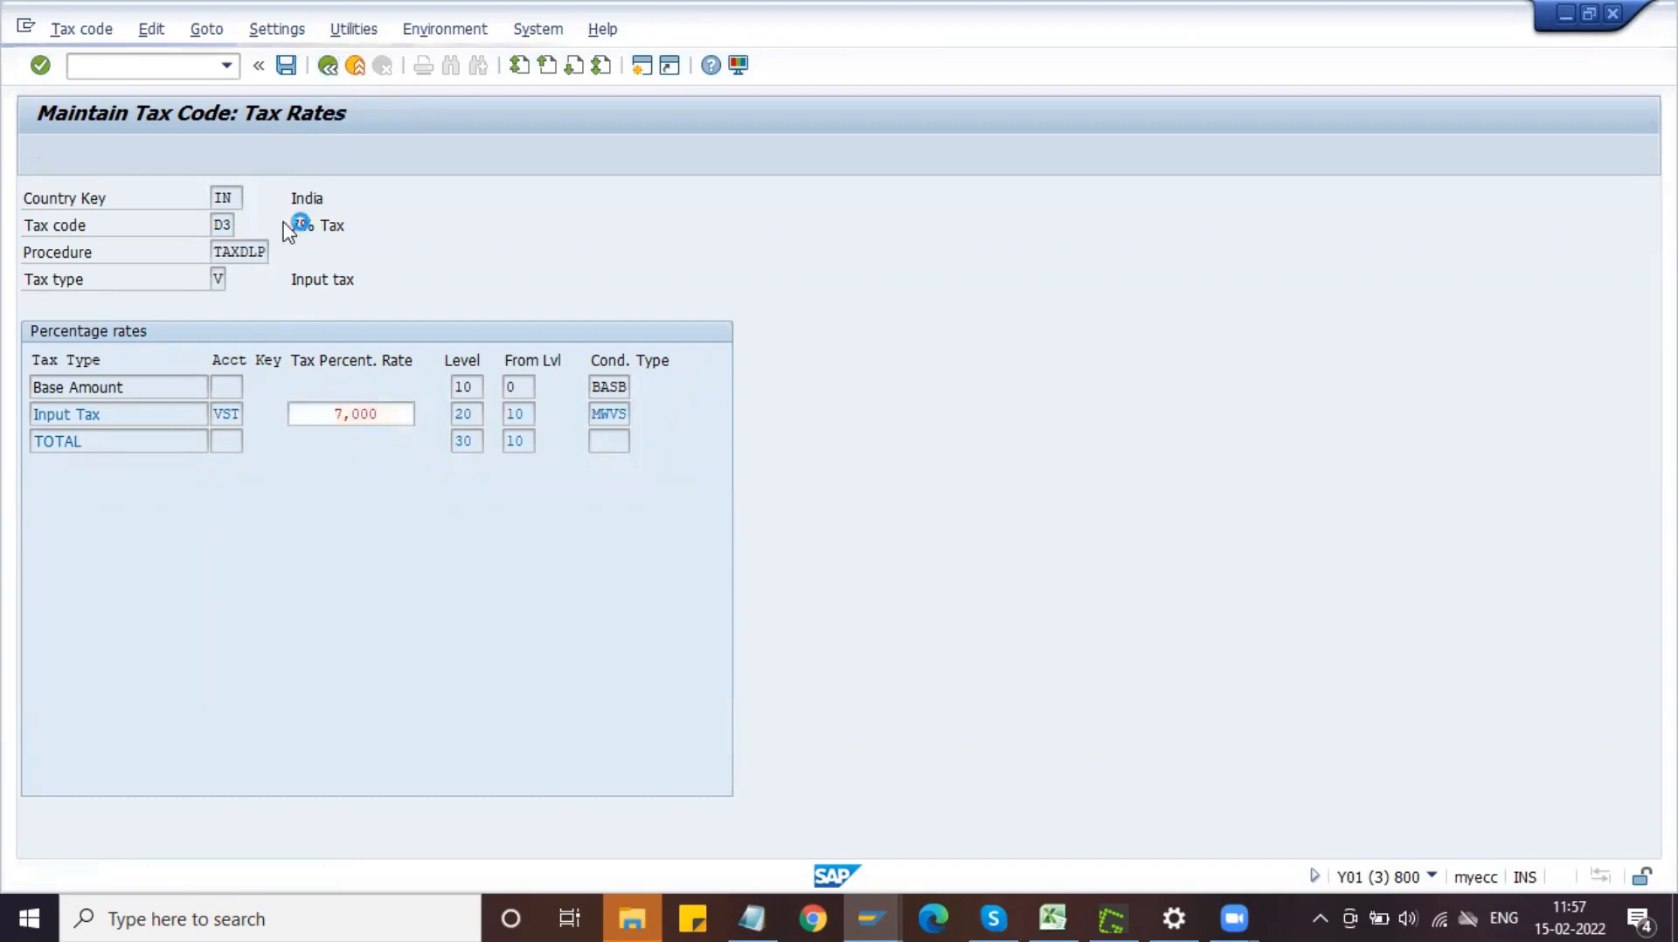
pyautogui.click(348, 508)
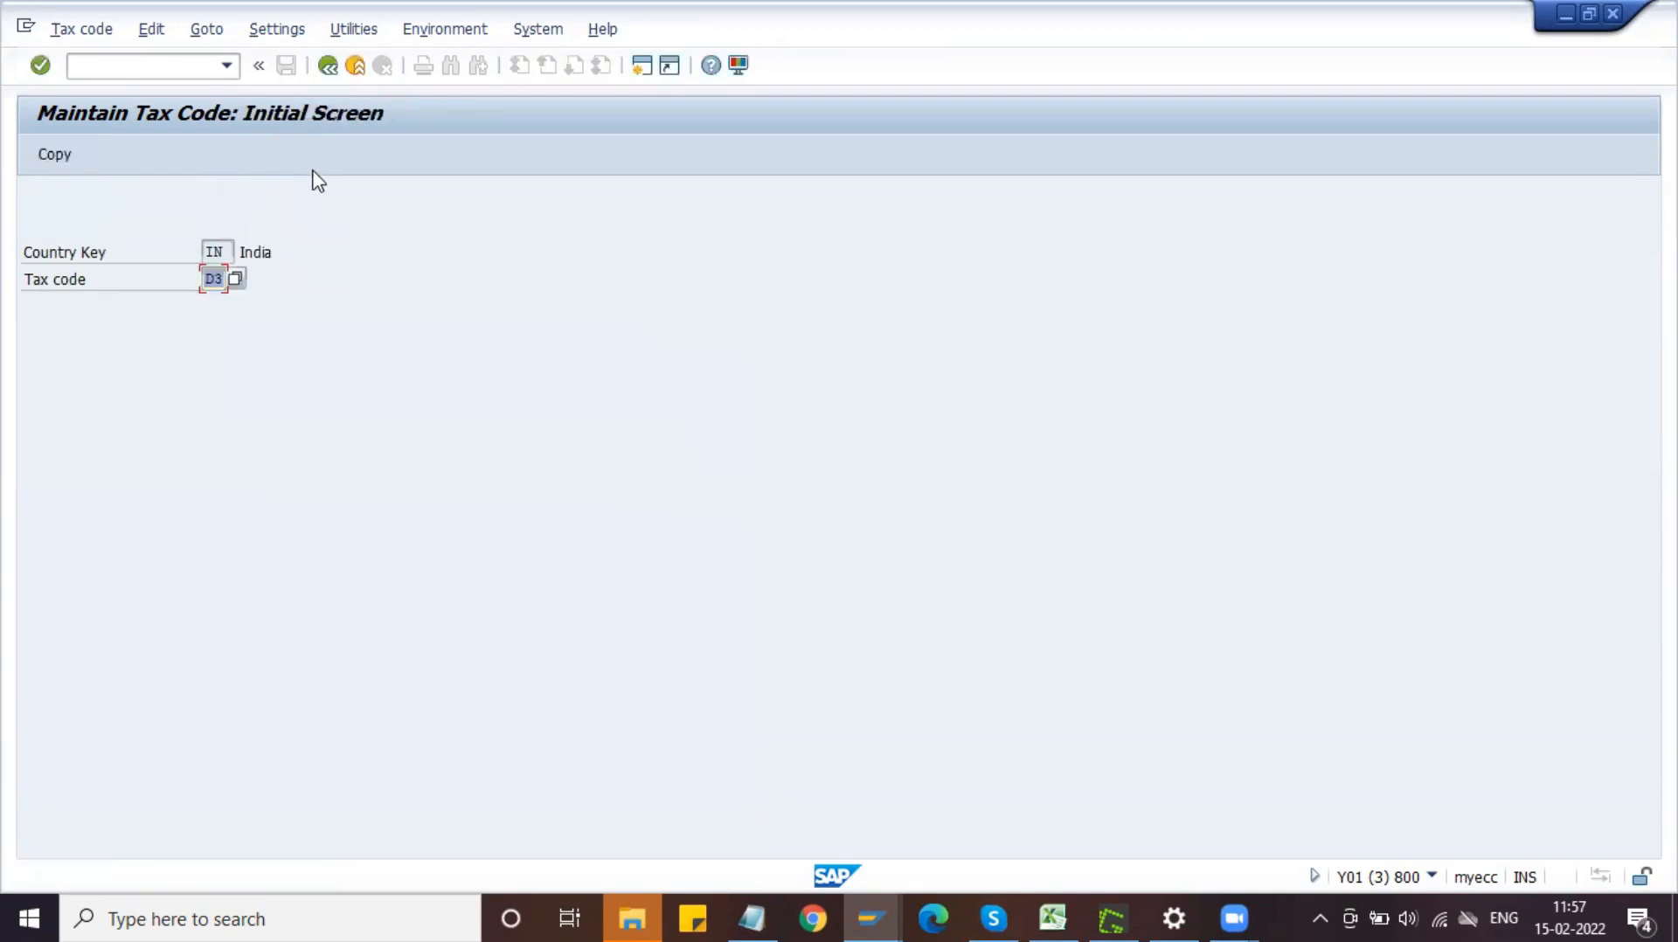
# - Reopen tax code D2 for India, check its tax account in chart of accounts INT, and return to the tax code entry screen
pyautogui.press('BackSpace')
pyautogui.write('2')
pyautogui.press('Return')
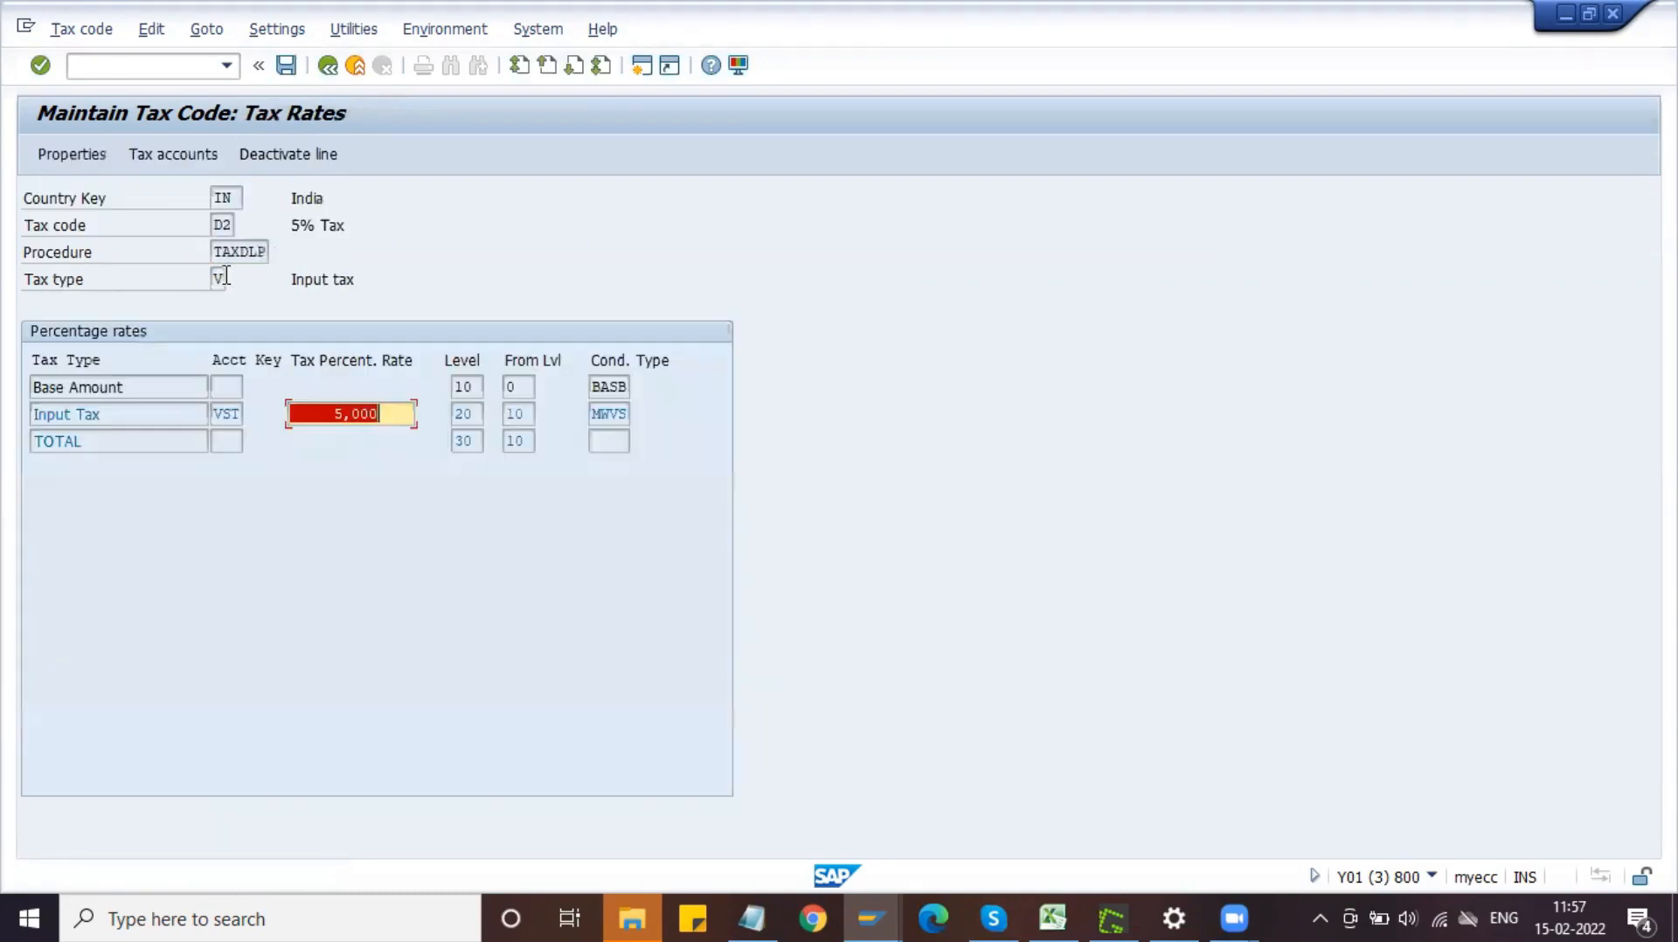
pyautogui.click(172, 154)
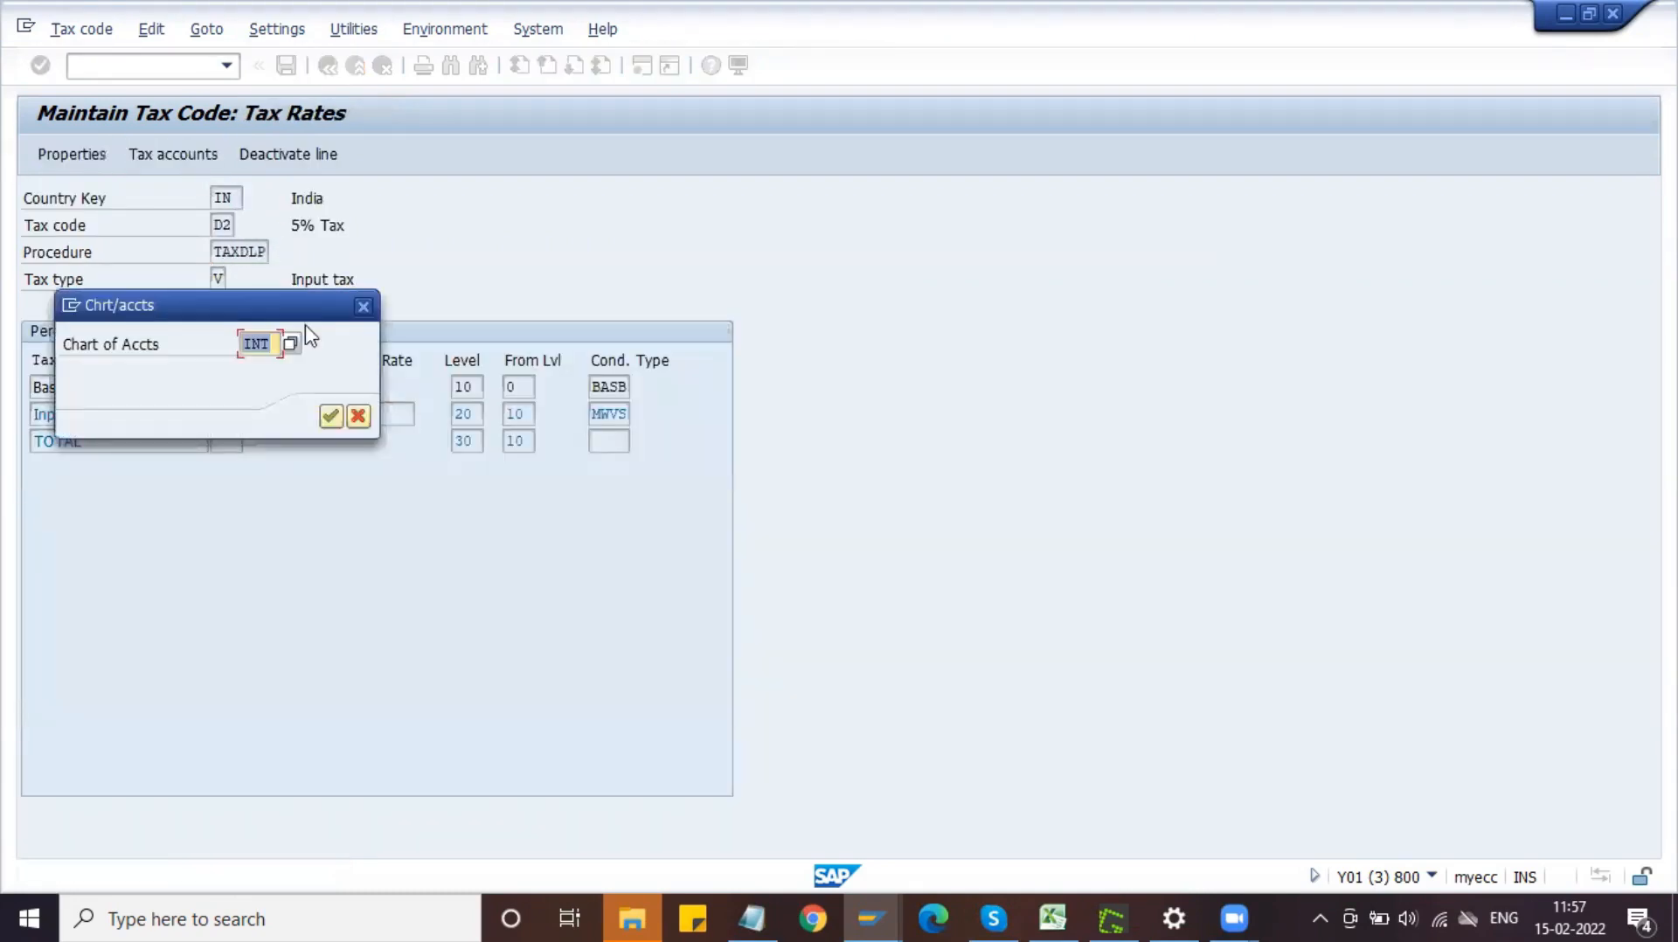
pyautogui.click(330, 416)
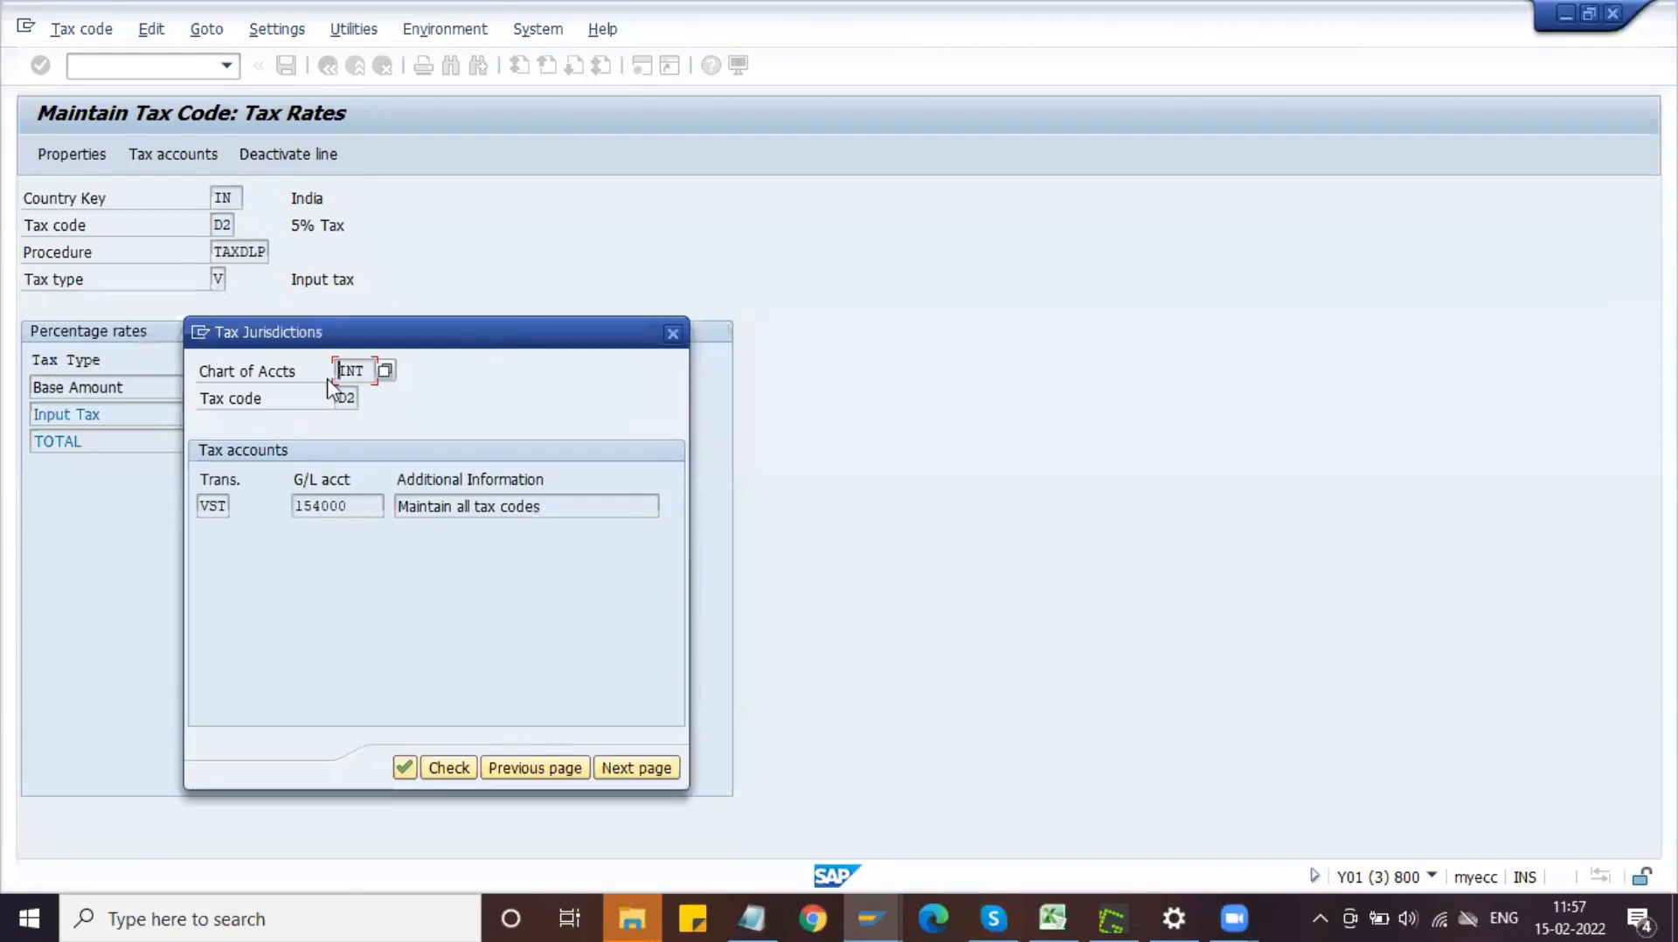
pyautogui.click(405, 768)
pyautogui.click(286, 66)
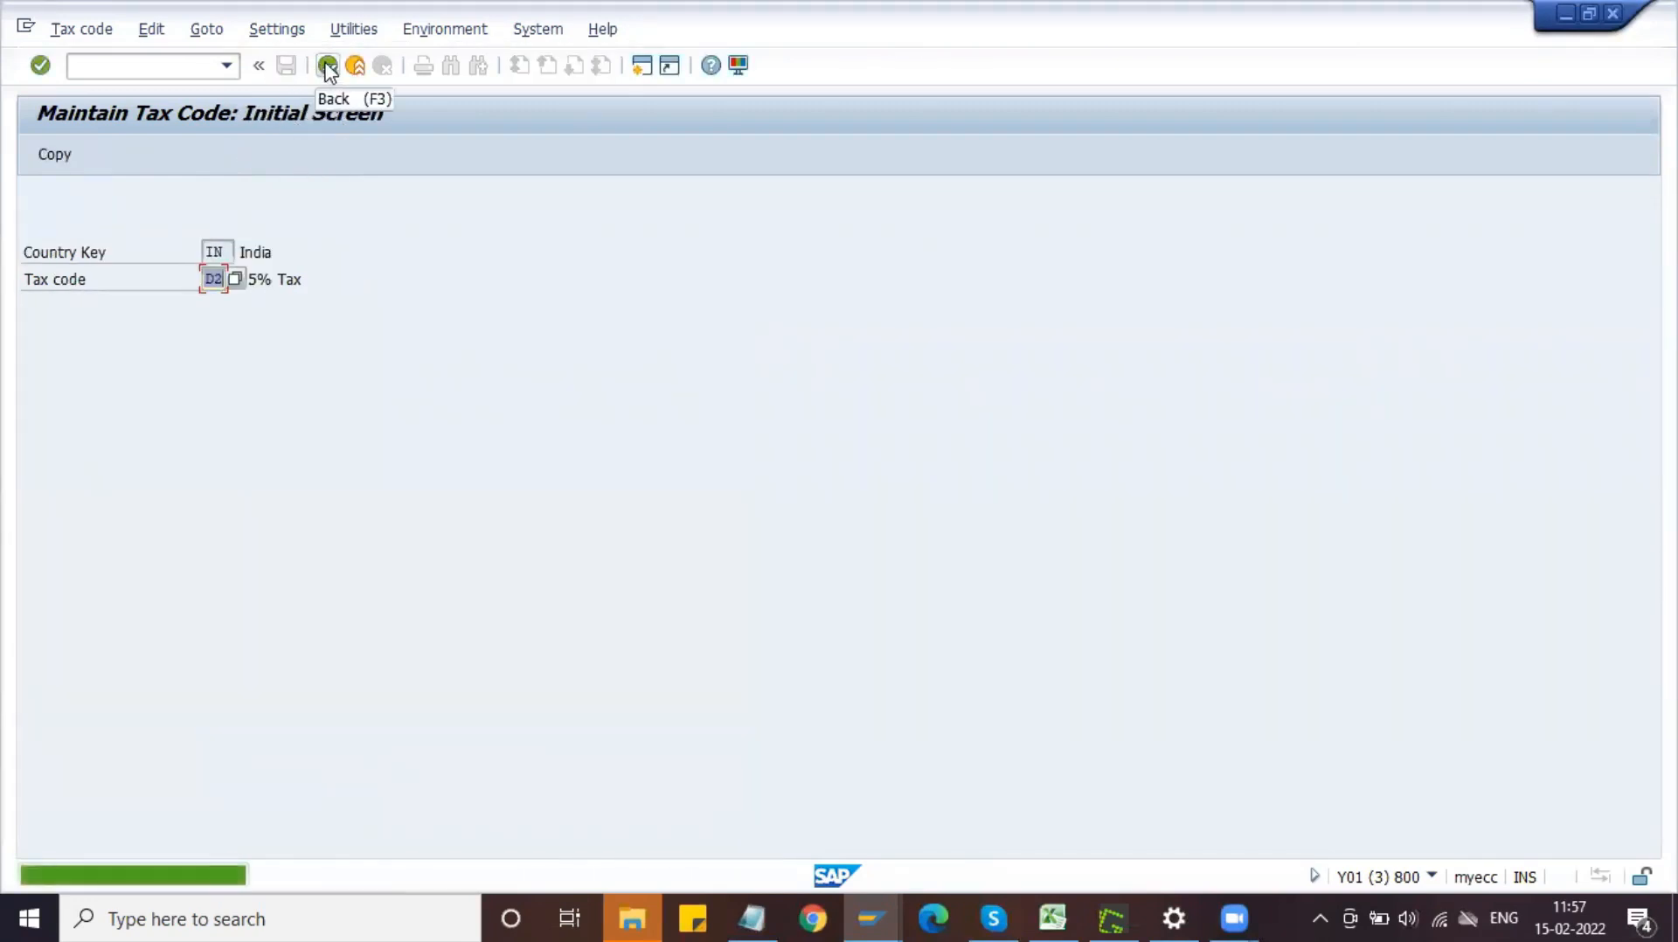
# - Run the Purchasing Documents per Vendor report for purchasing organization DLPO with the vendor filter cleared
pyautogui.click(128, 70)
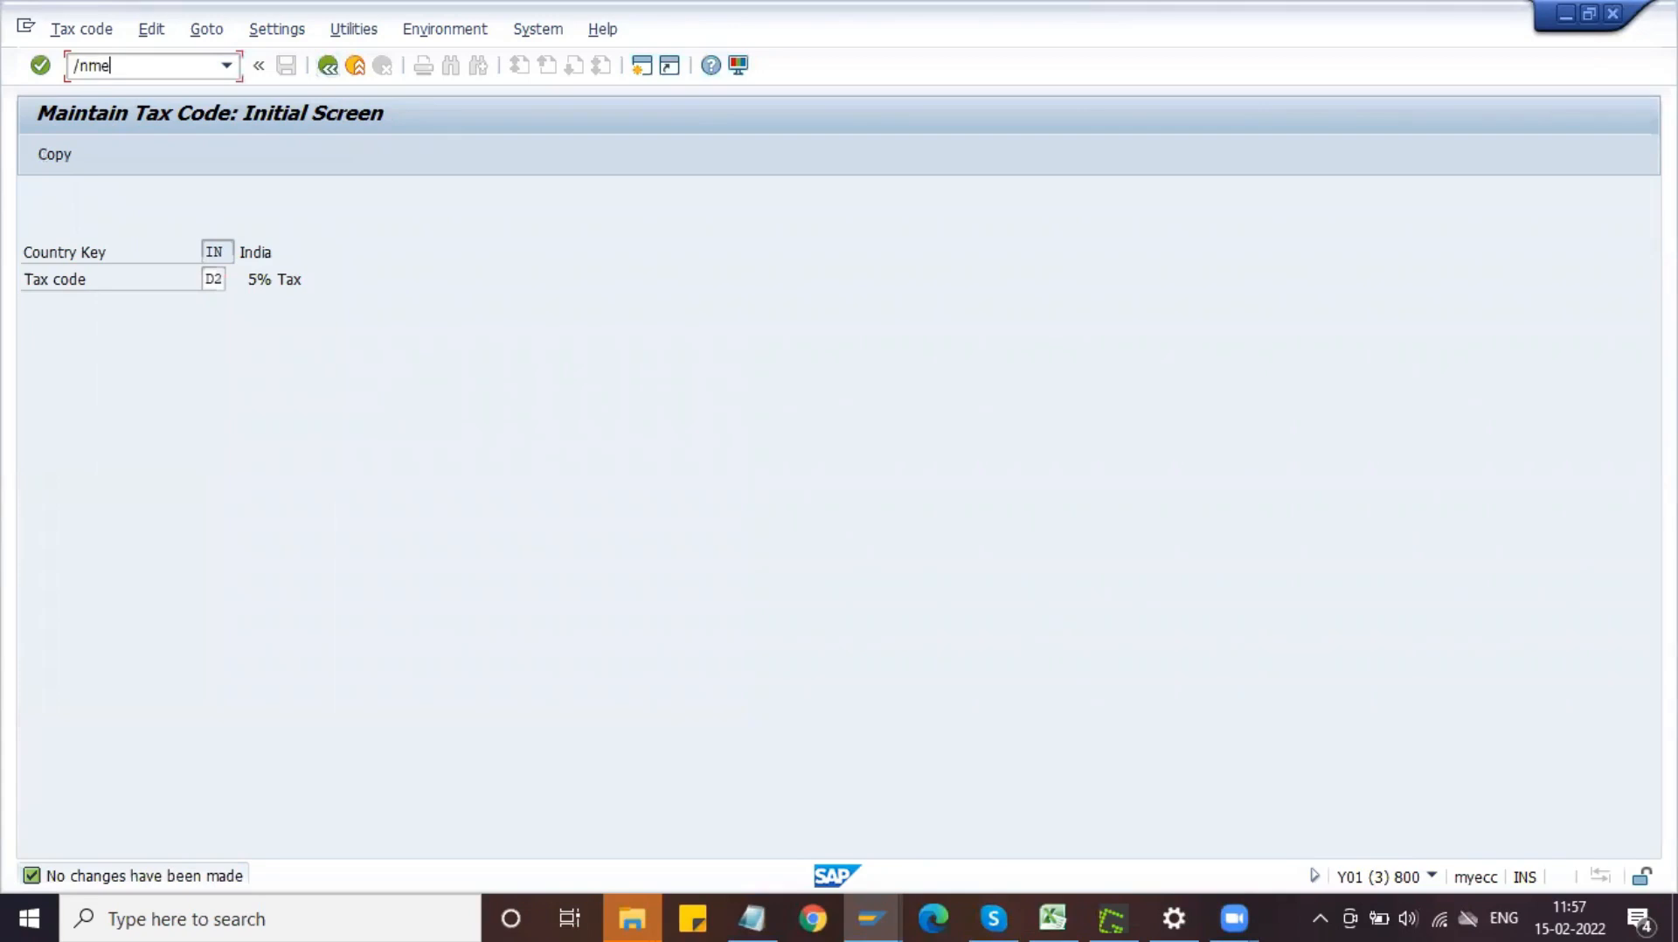
pyautogui.press('Return')
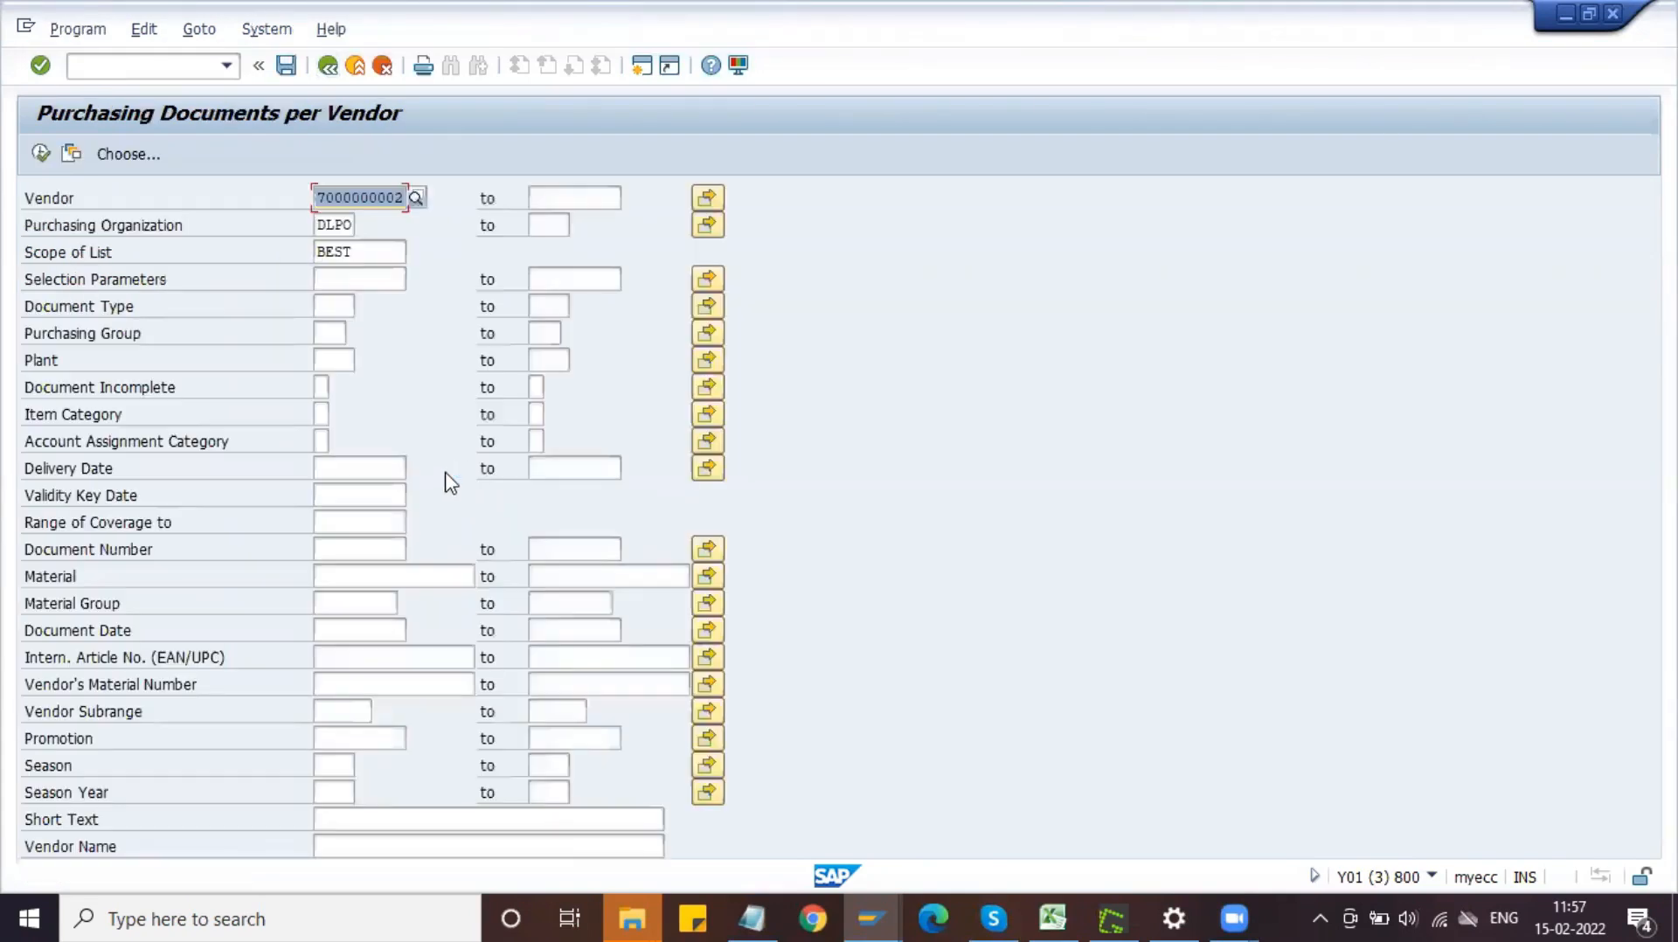
pyautogui.press('Delete')
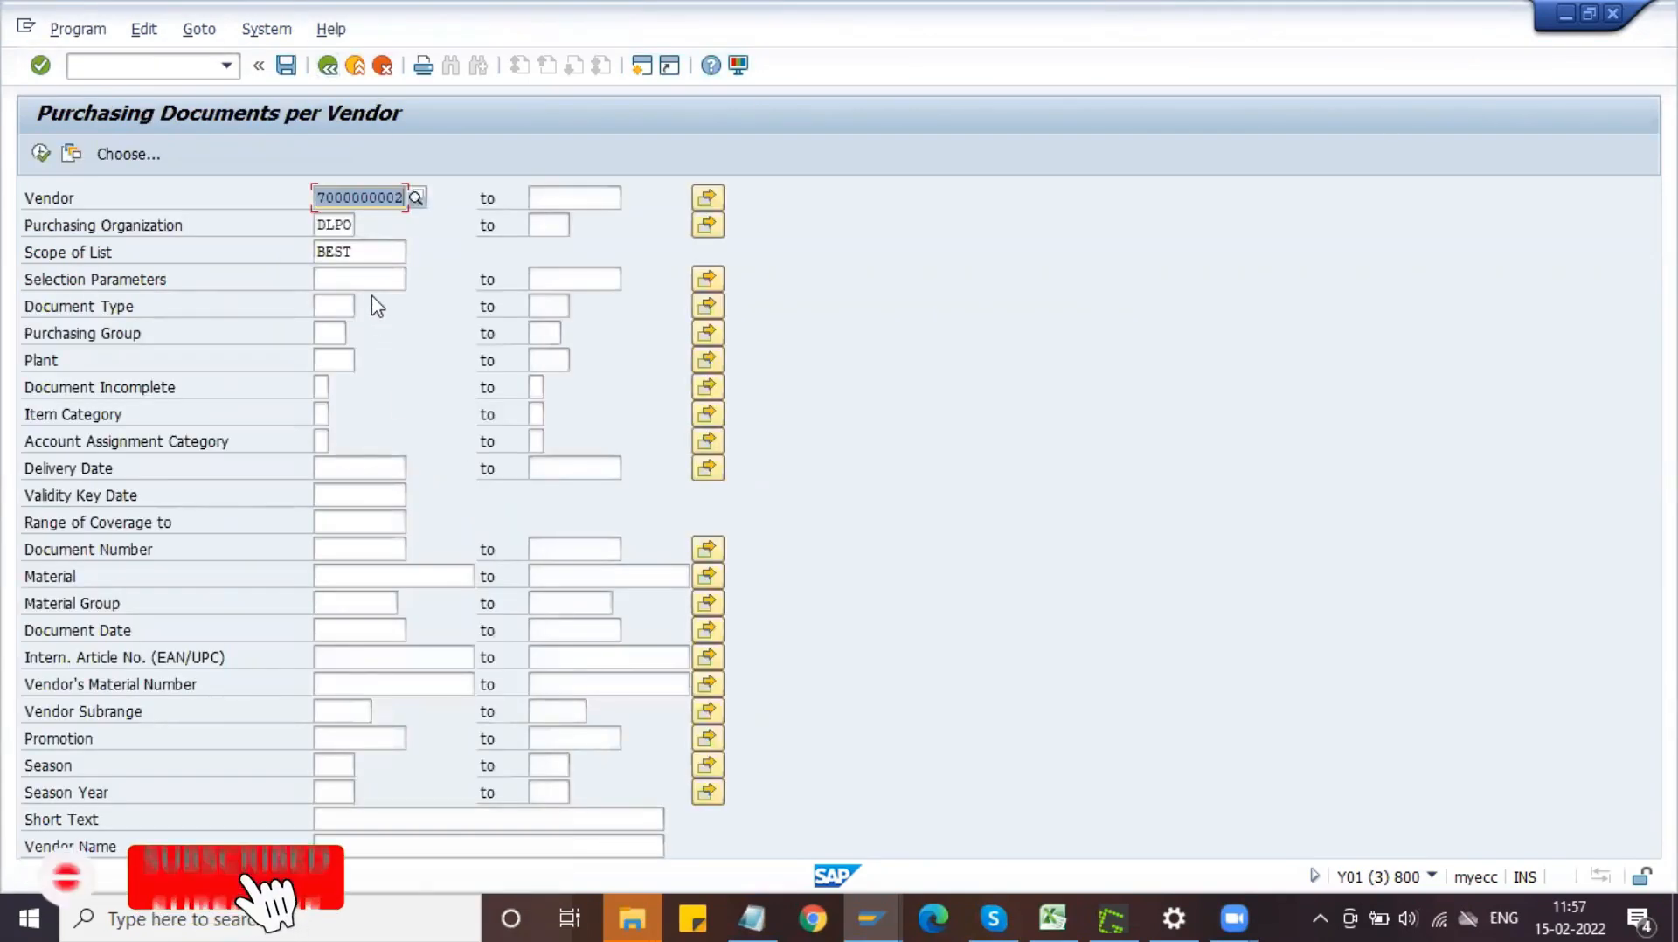
pyautogui.click(372, 278)
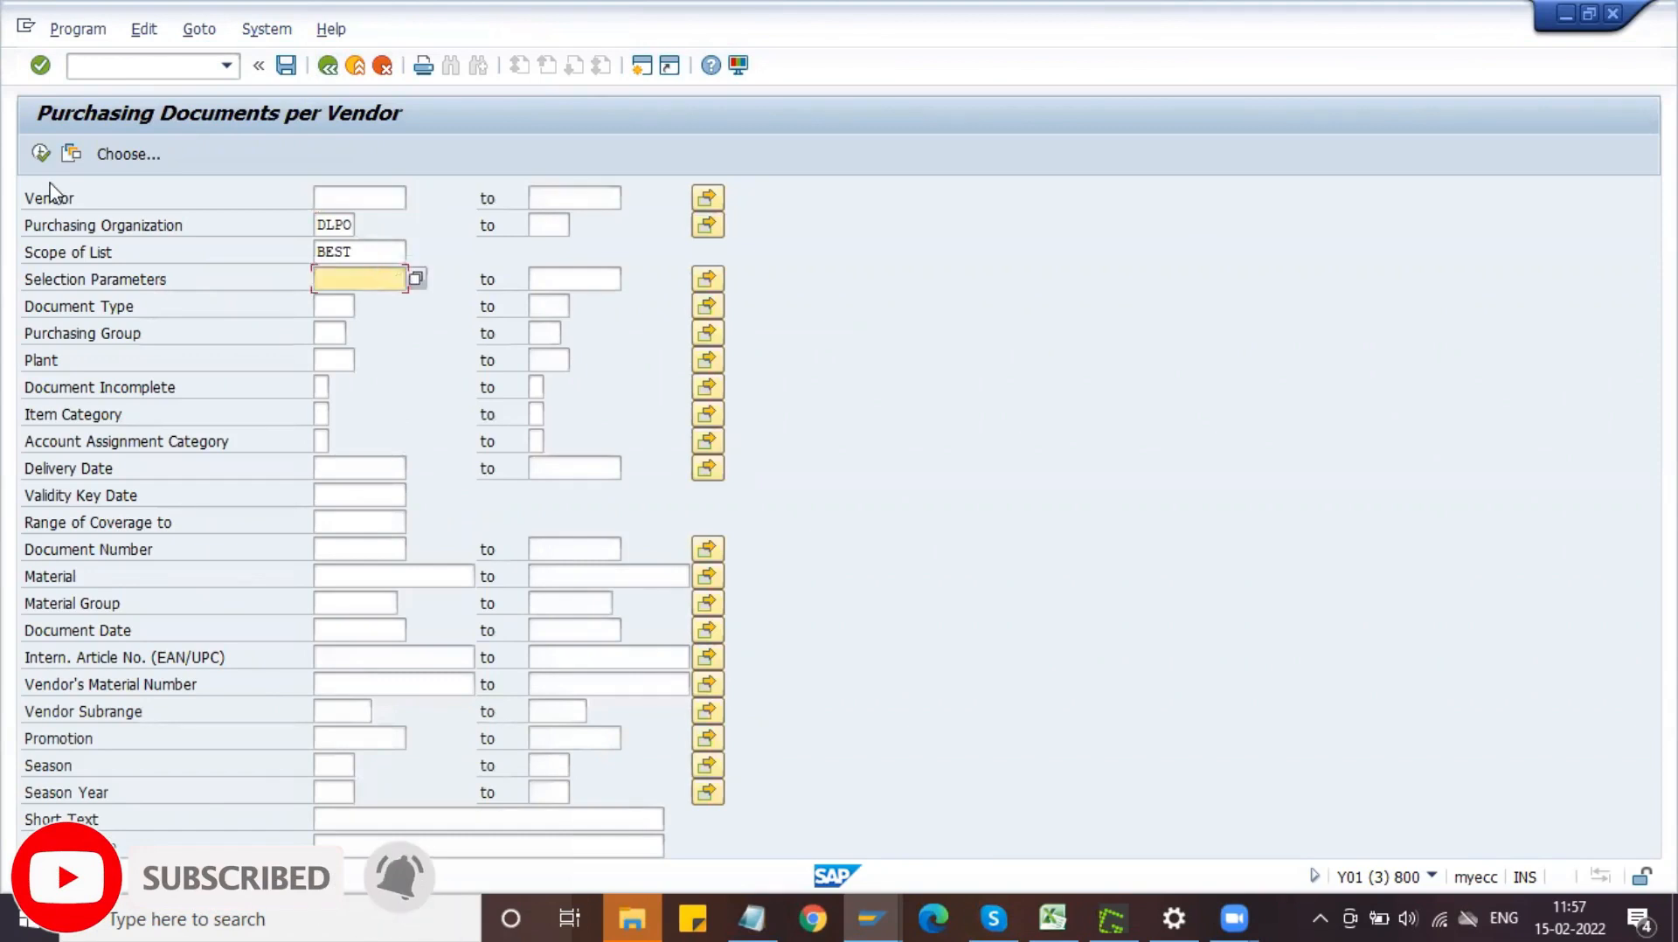
pyautogui.click(41, 155)
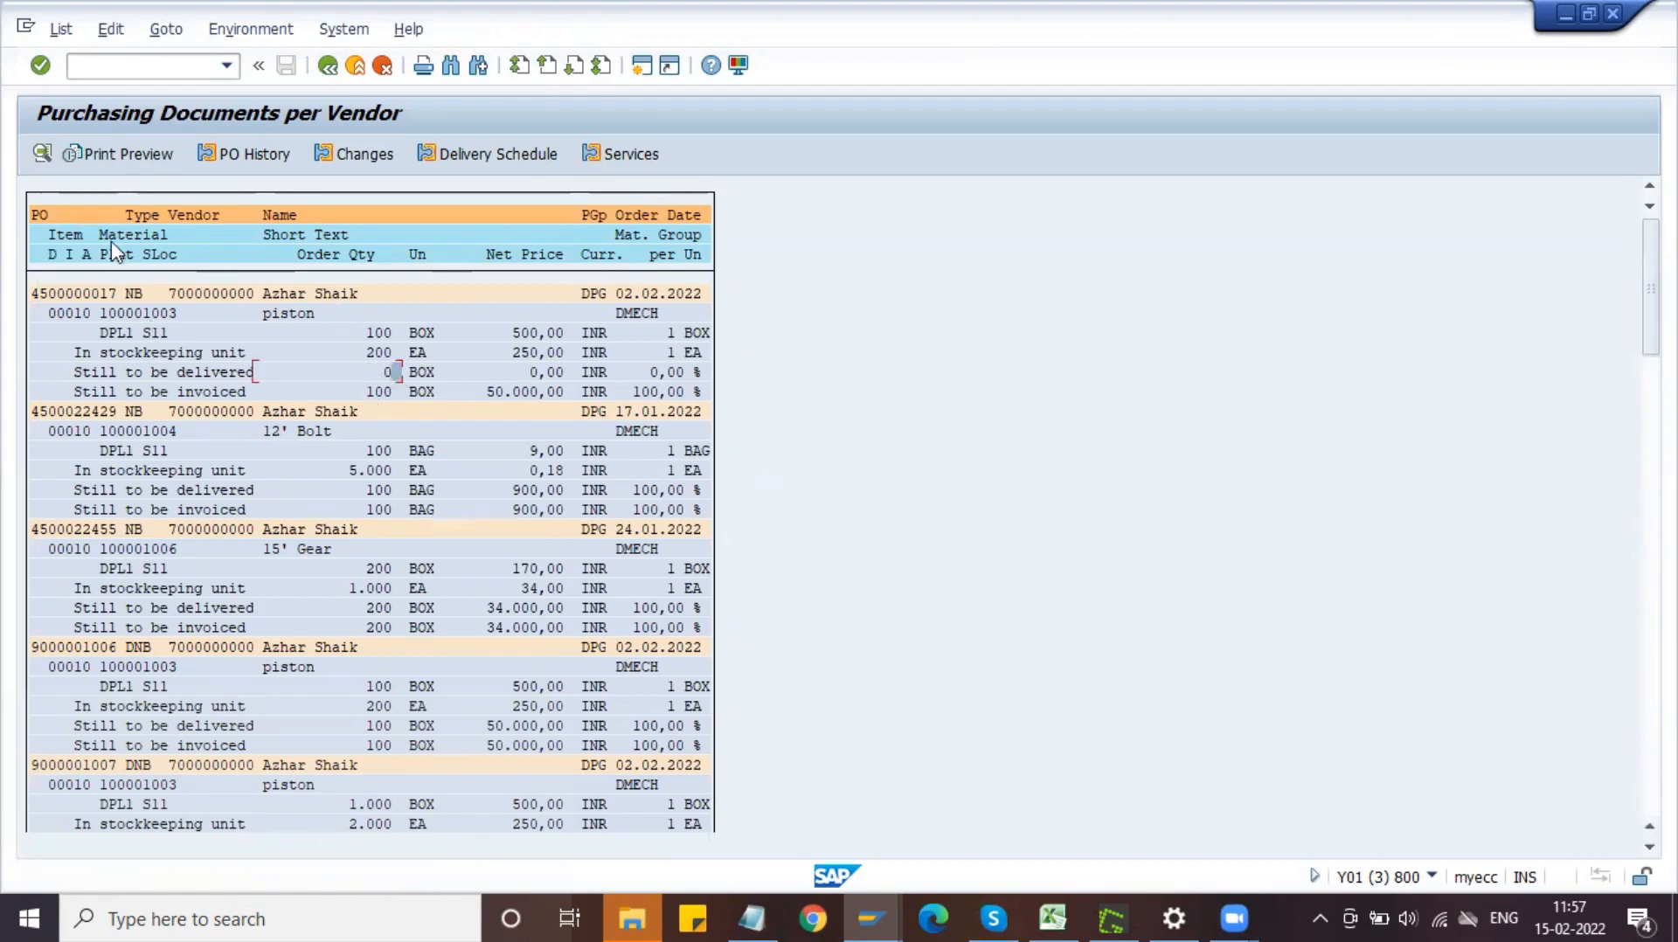
# - Display the first listed piston purchase order and review its purchase order history and its ordered, delivered and invoiced quantities
pyautogui.click(87, 297)
pyautogui.doubleClick(86, 295)
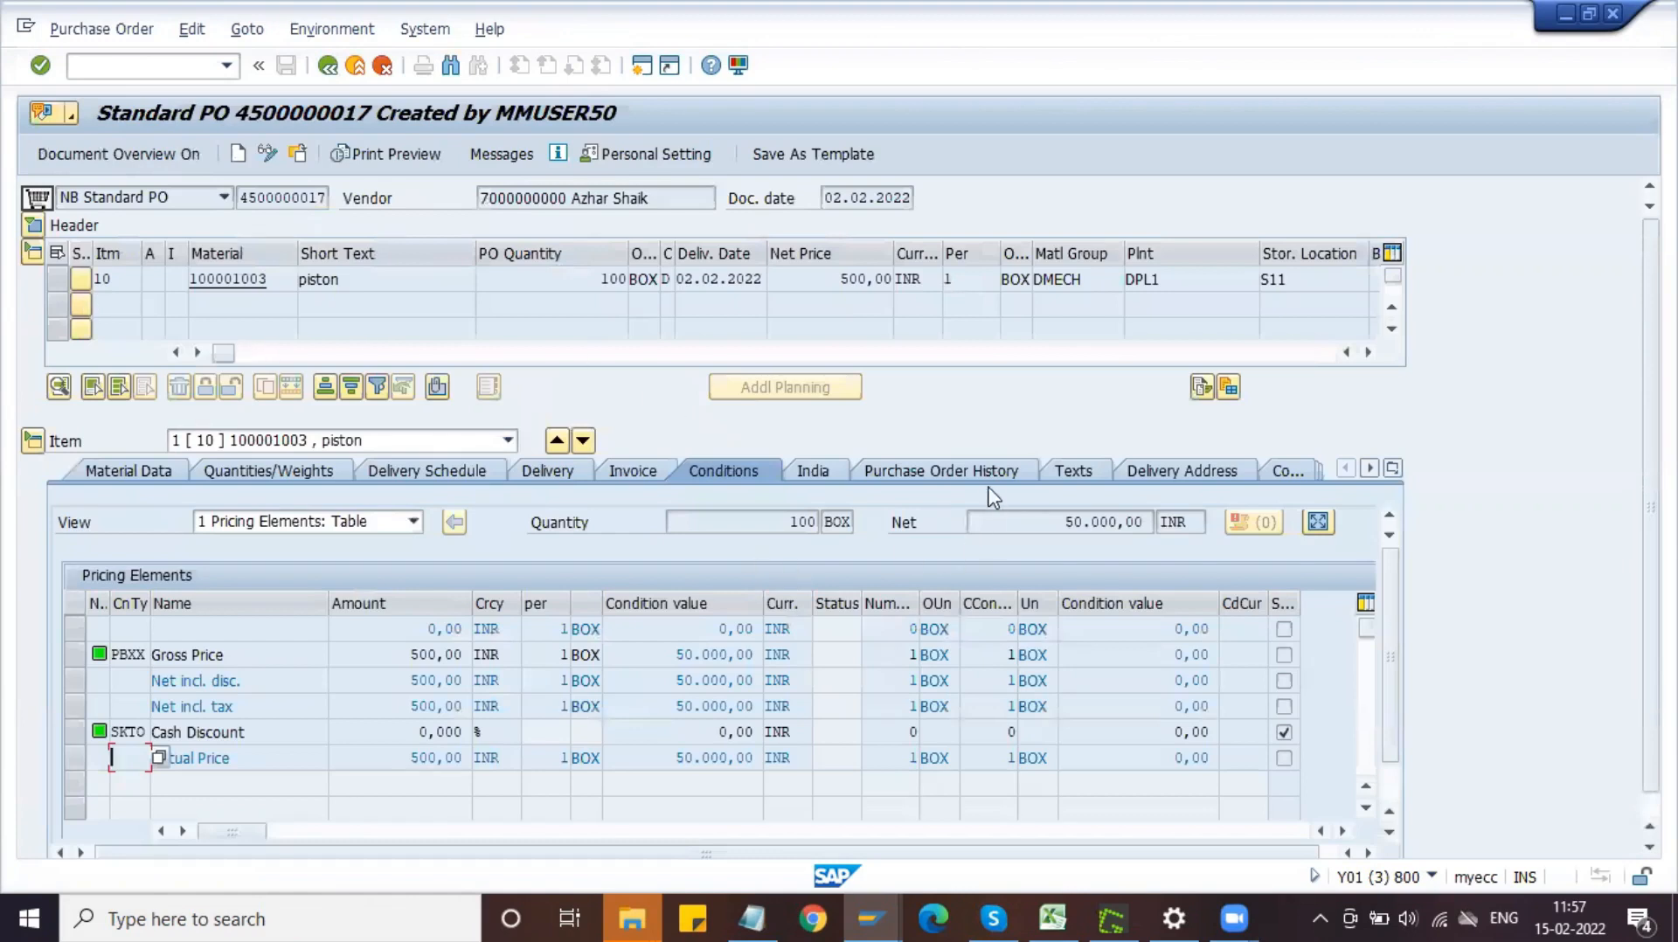
pyautogui.click(980, 475)
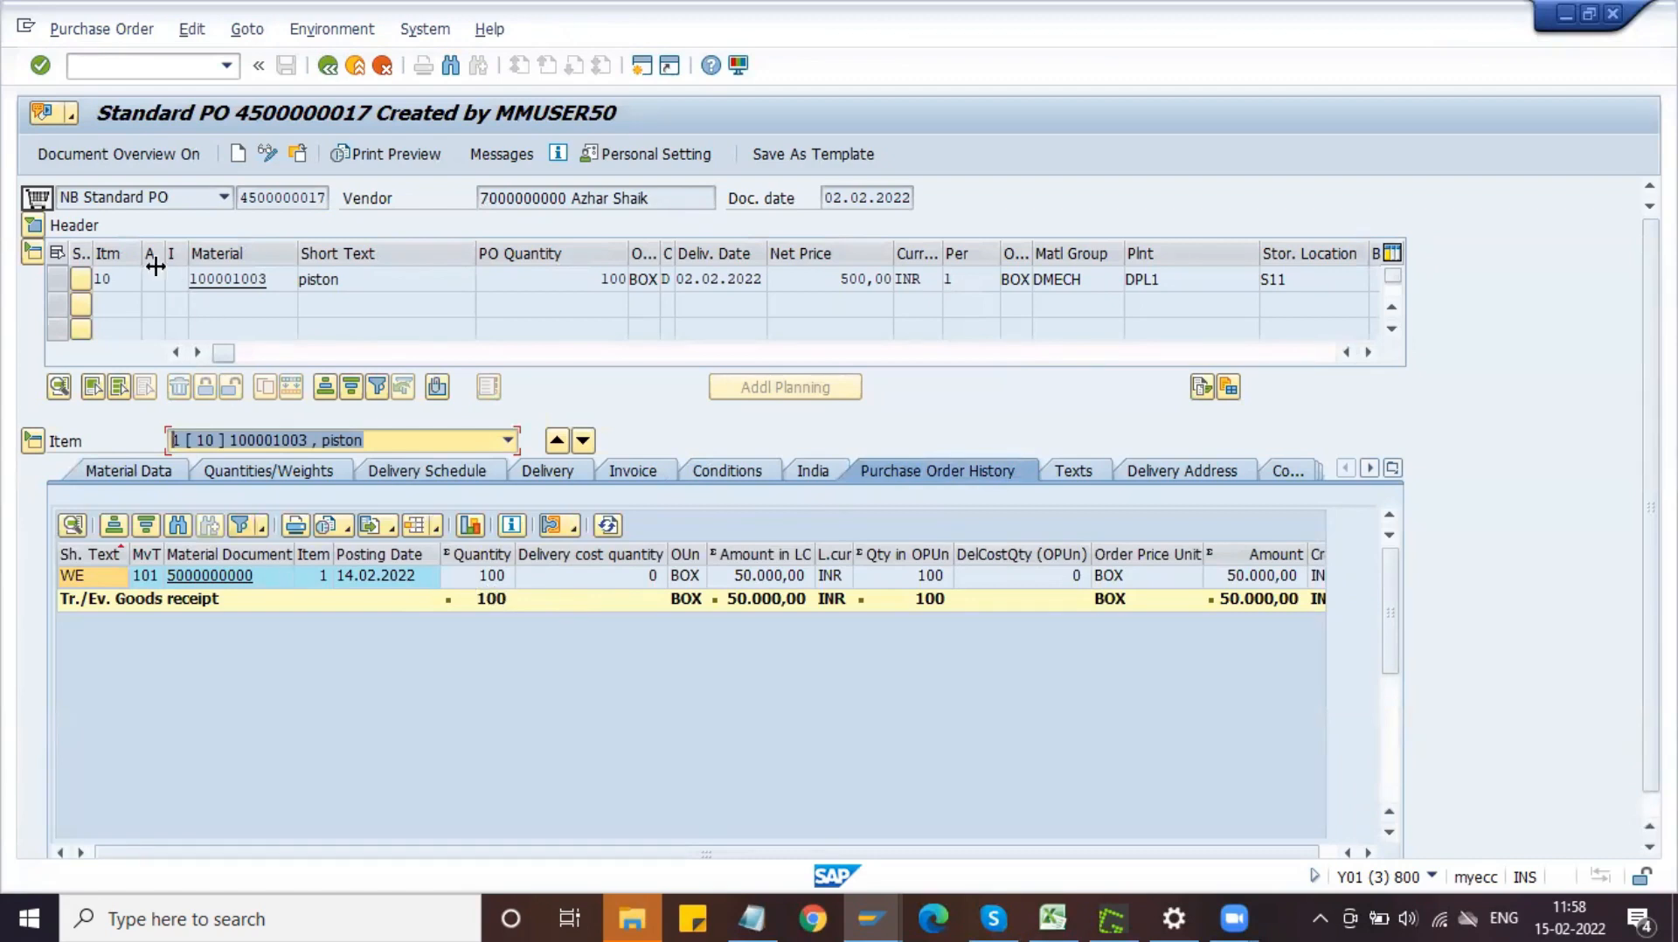
pyautogui.click(33, 229)
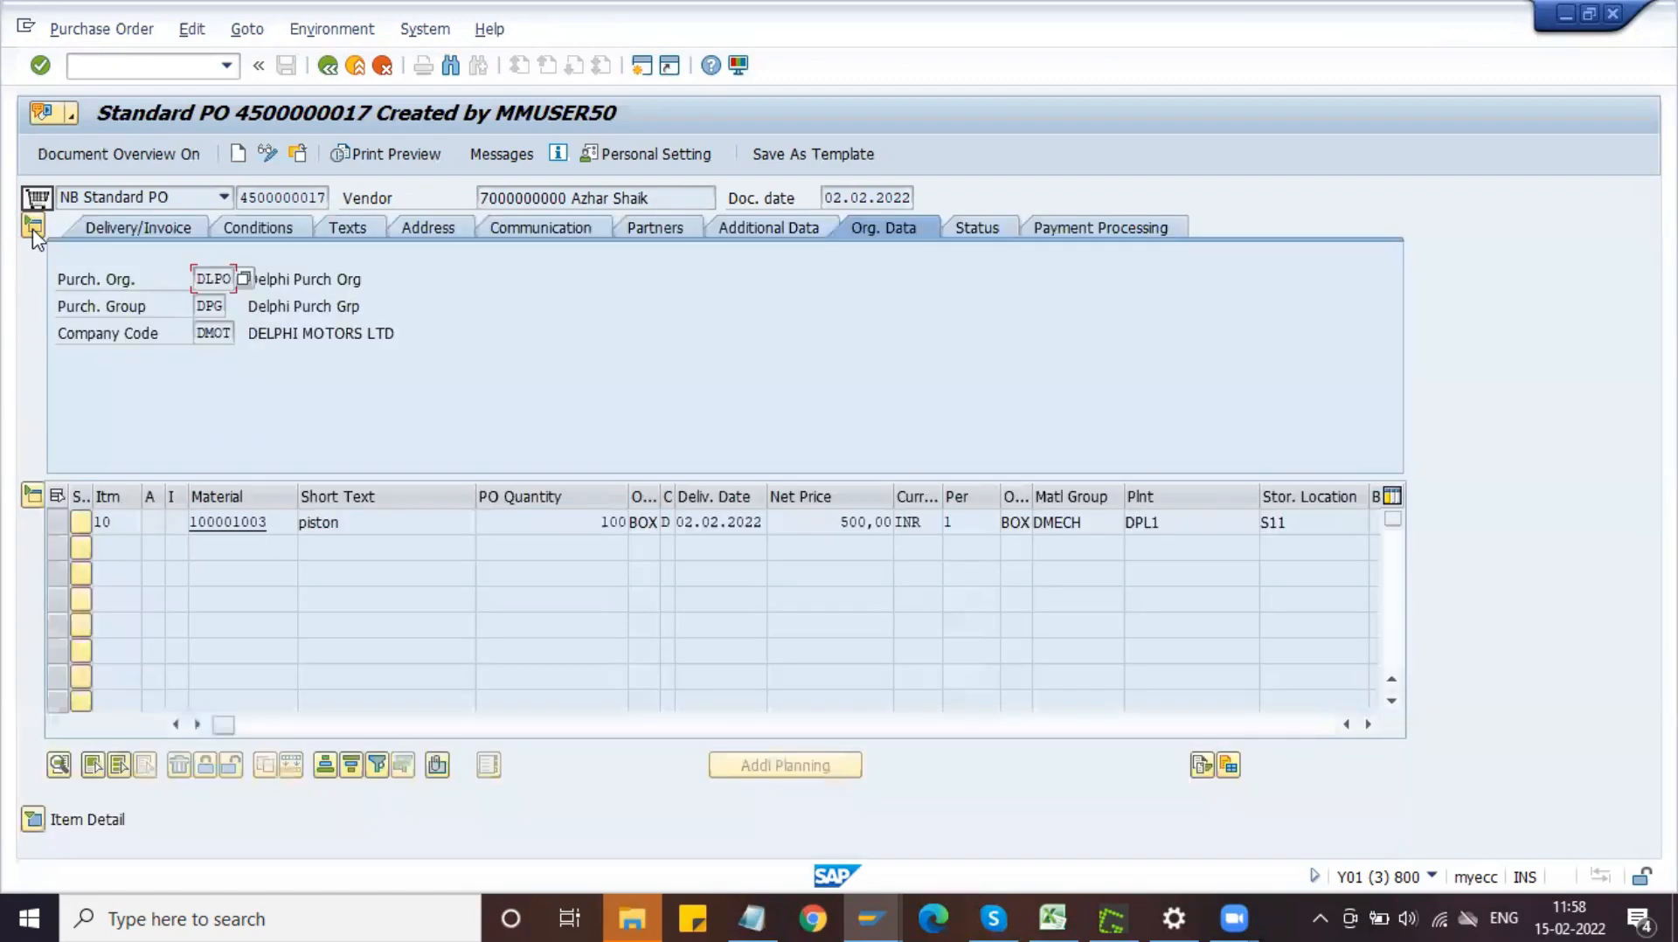
pyautogui.click(993, 231)
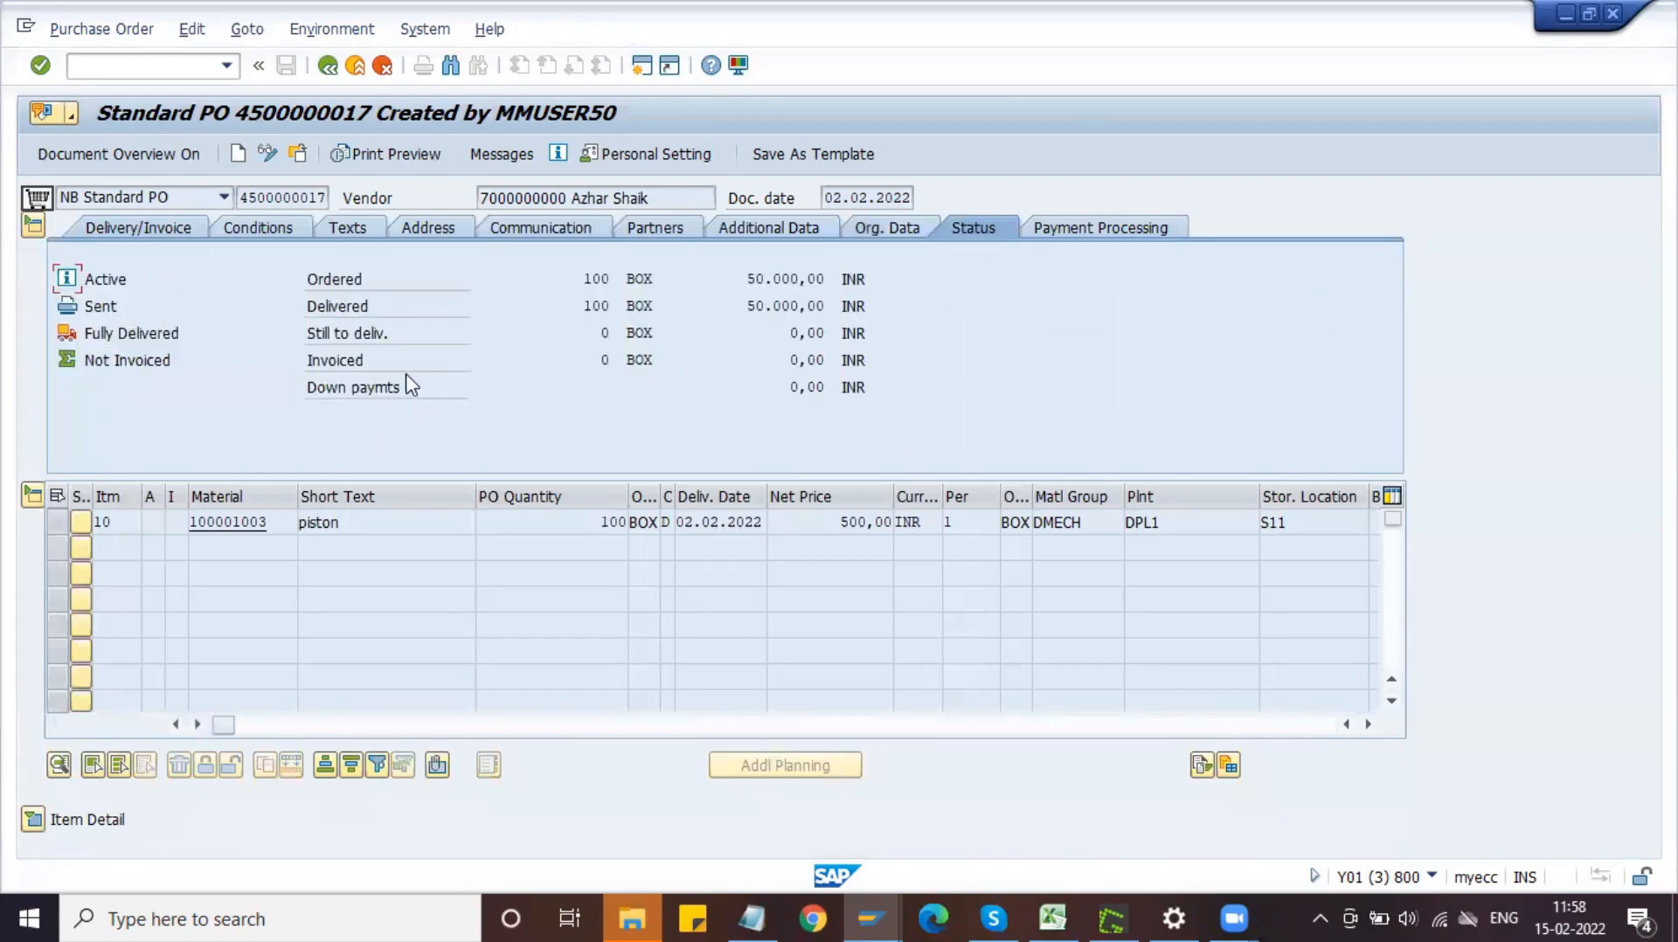
pyautogui.click(607, 331)
pyautogui.click(580, 304)
pyautogui.click(575, 280)
pyautogui.moveTo(575, 279); pyautogui.dragTo(656, 327)
pyautogui.click(592, 409)
# - Close the other SAP session showing the Break Wire purchase order and return to the piston purchase order
pyautogui.moveTo(889, 904)
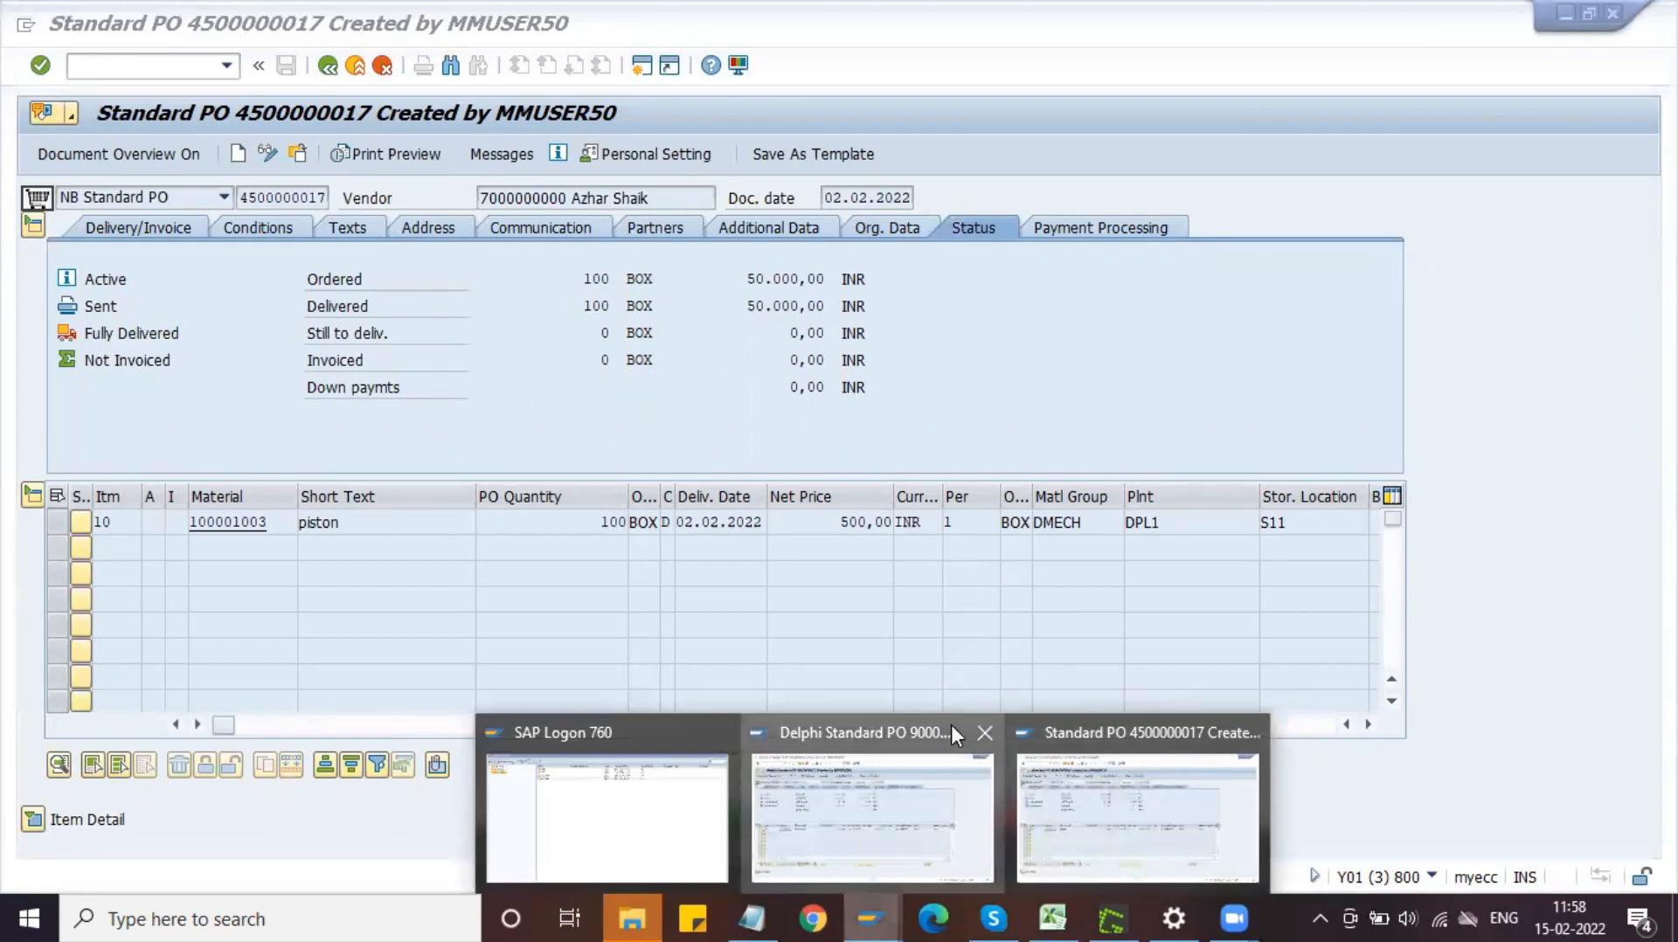
pyautogui.click(1610, 15)
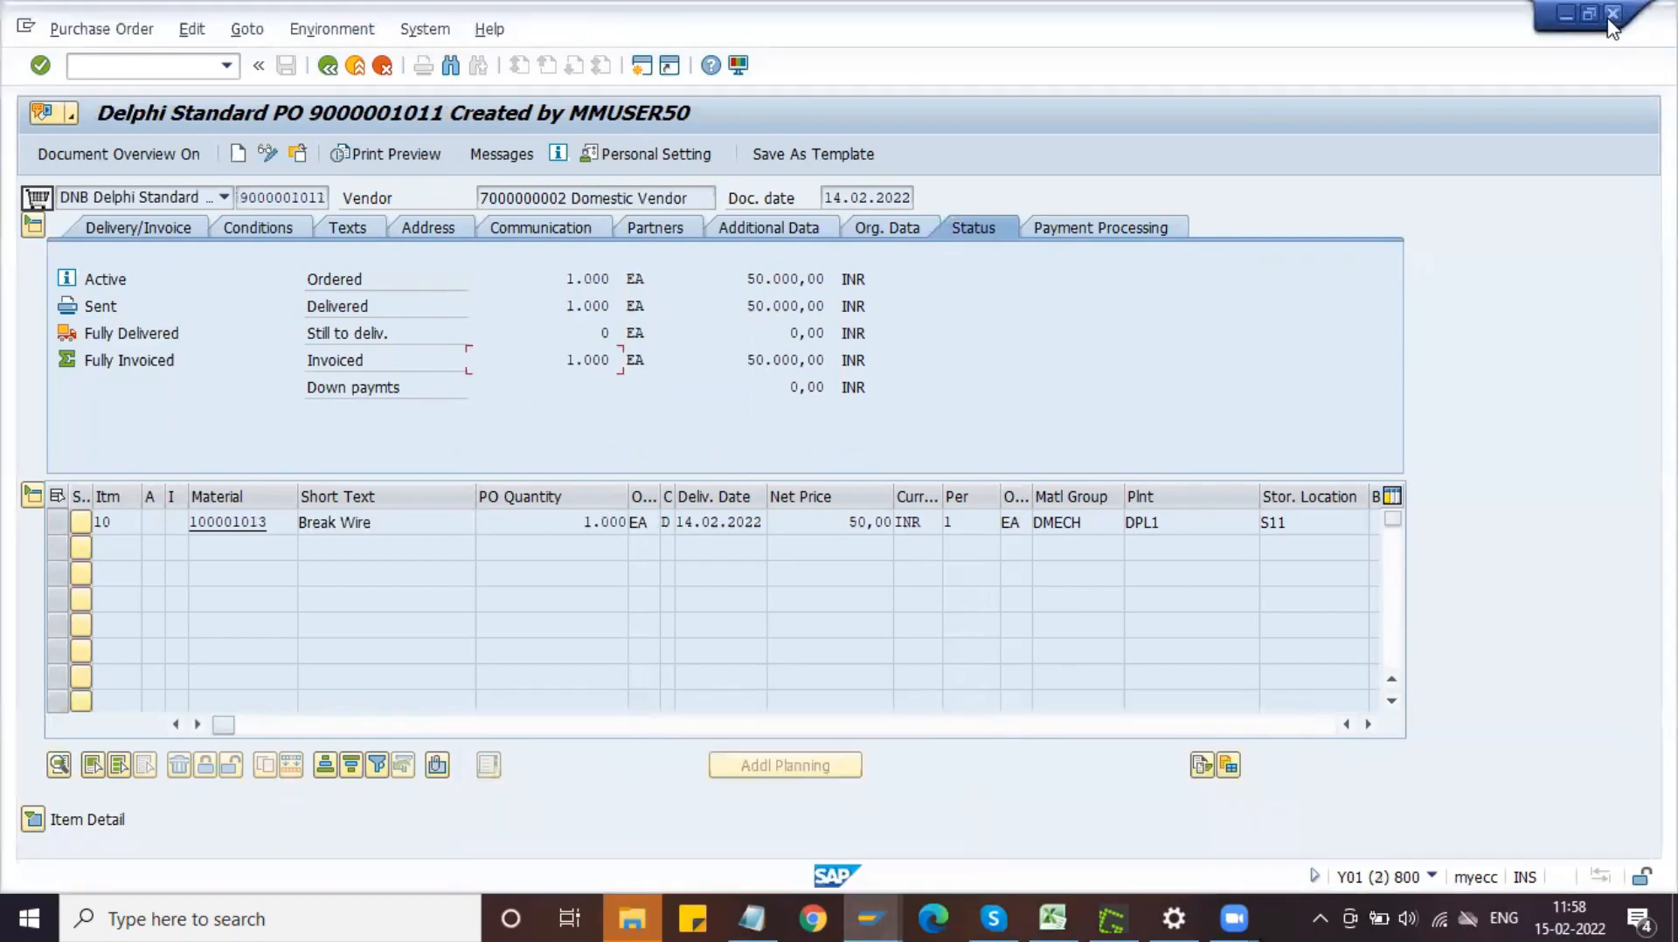
pyautogui.click(1610, 16)
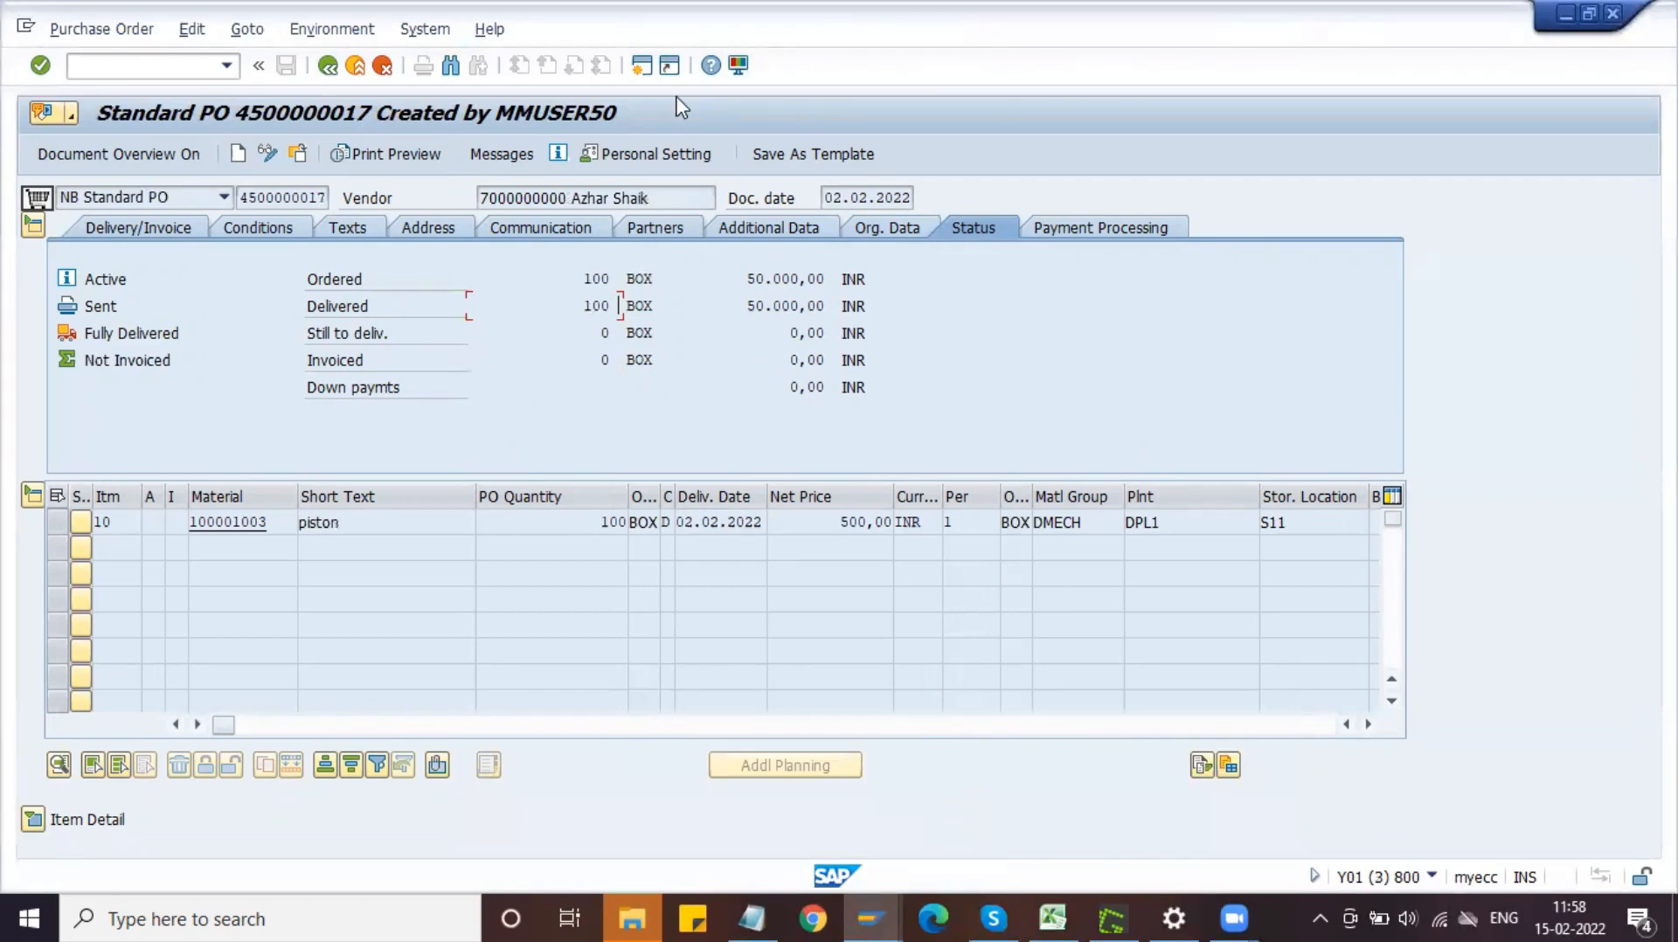
# - Start transaction MIRO in a new SAP session to enter an incoming invoice
pyautogui.click(643, 63)
pyautogui.write('miro')
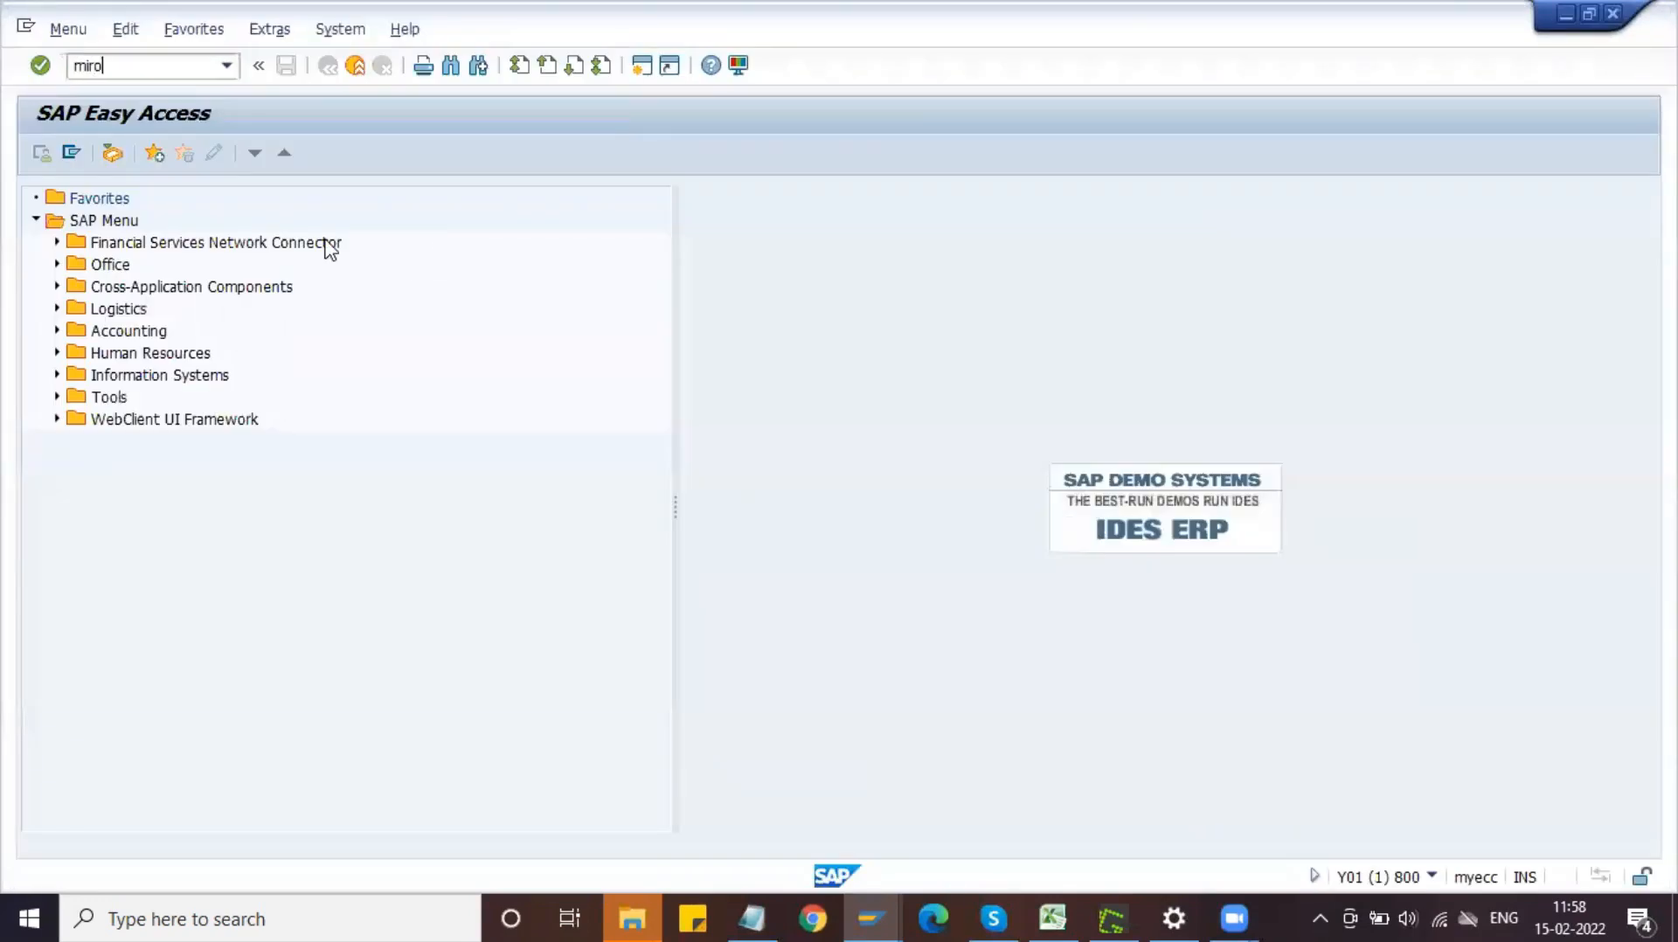
pyautogui.press('Return')
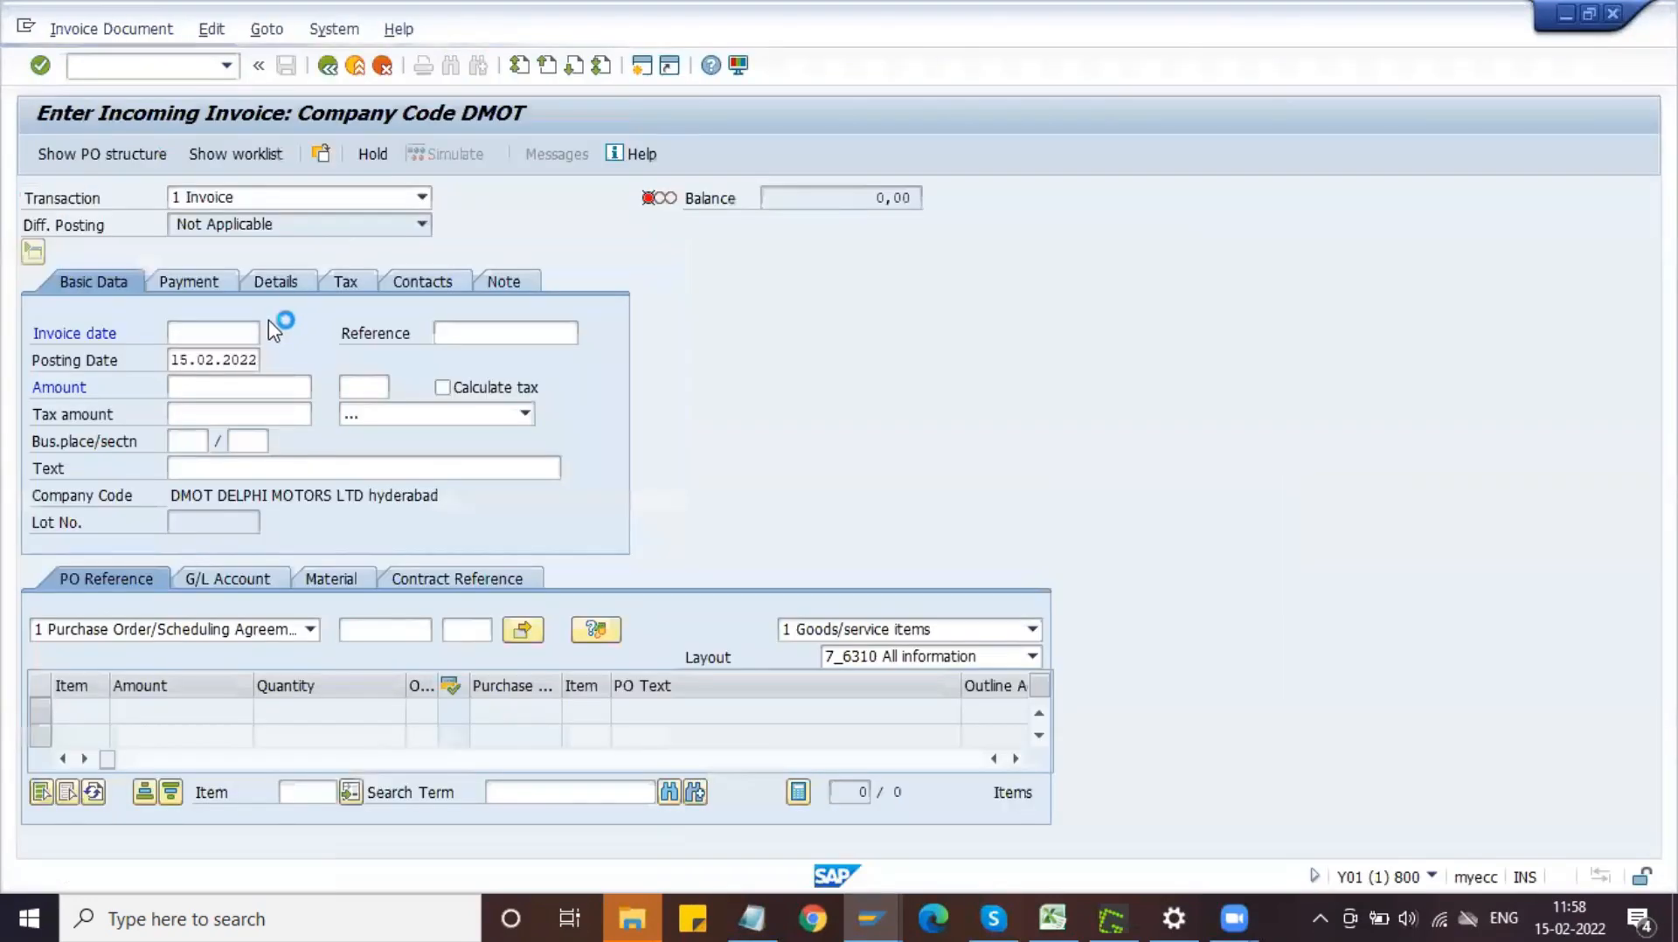
# - Set the invoice date to 15.02.2022 and copy the piston purchase order's number into the invoice reference
pyautogui.click(211, 332)
pyautogui.press('Return')
pyautogui.press('Tab')
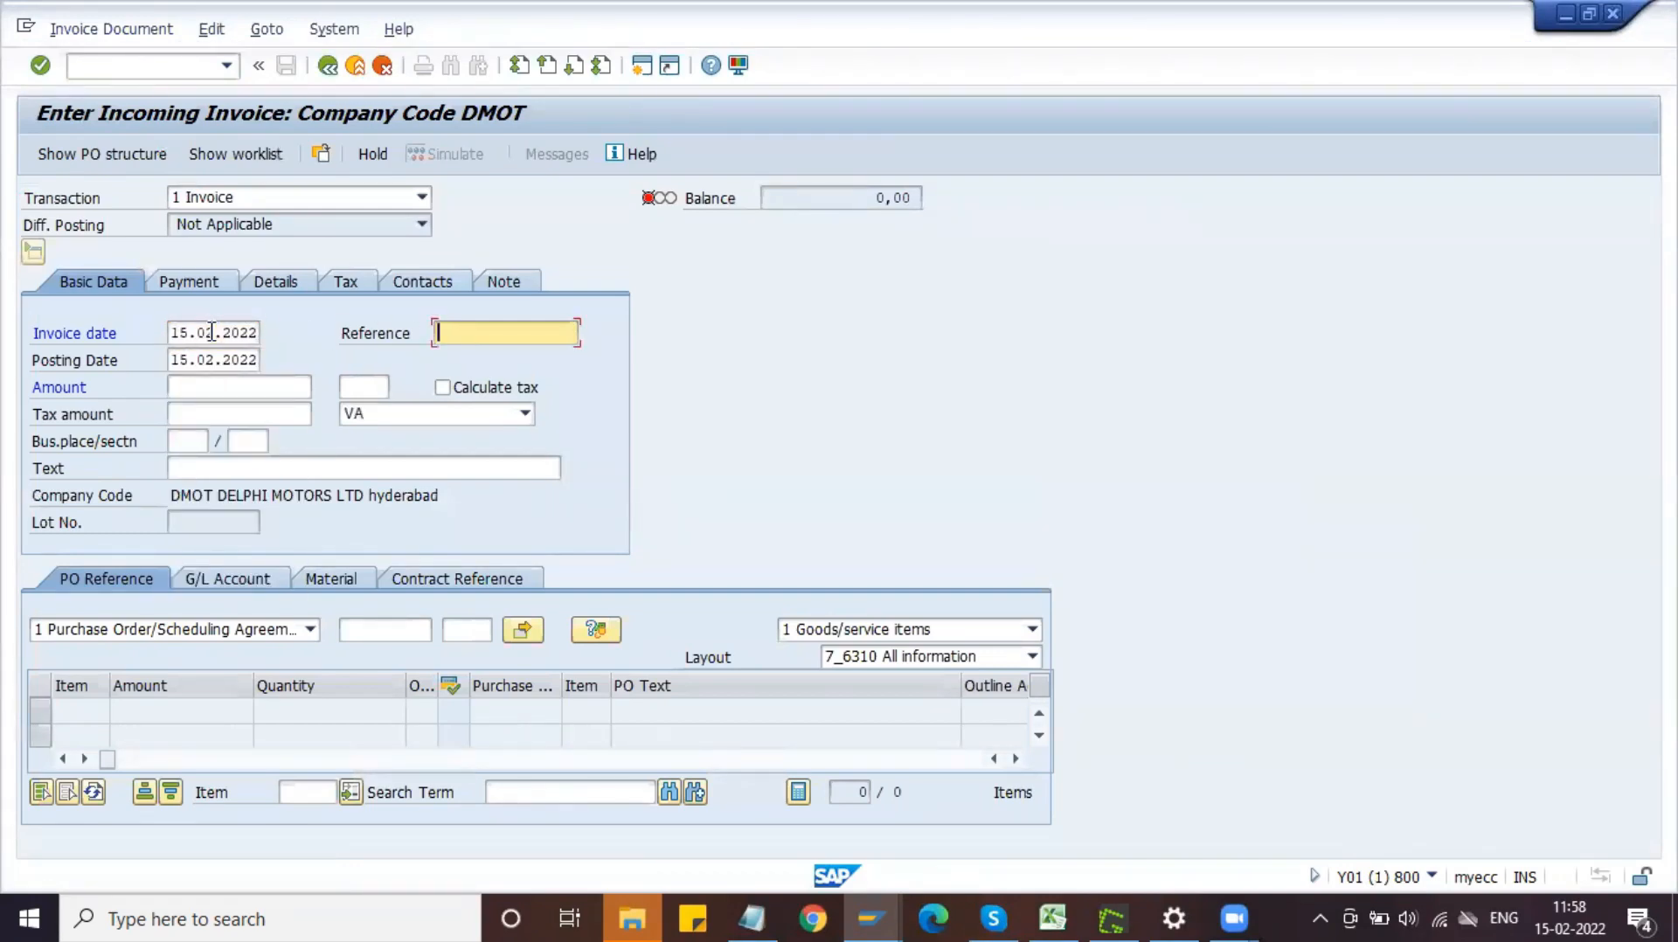
pyautogui.hotkey('alt', 'Tab')
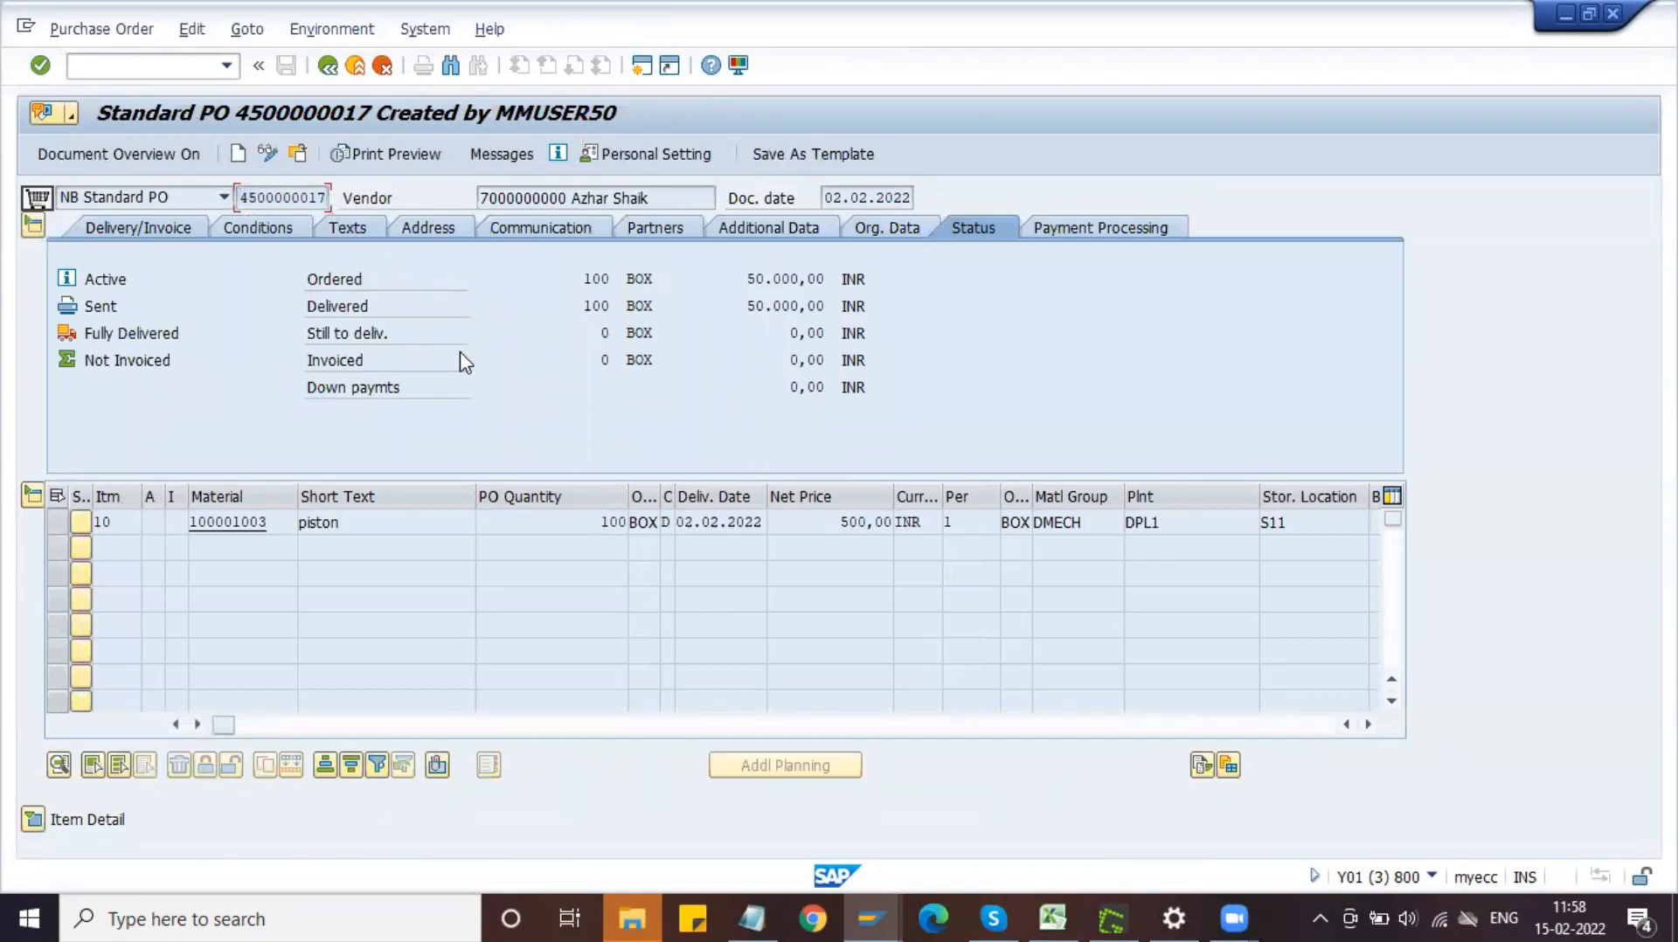
pyautogui.hotkey('alt', 'Tab')
pyautogui.hotkey('ctrl', 'v')
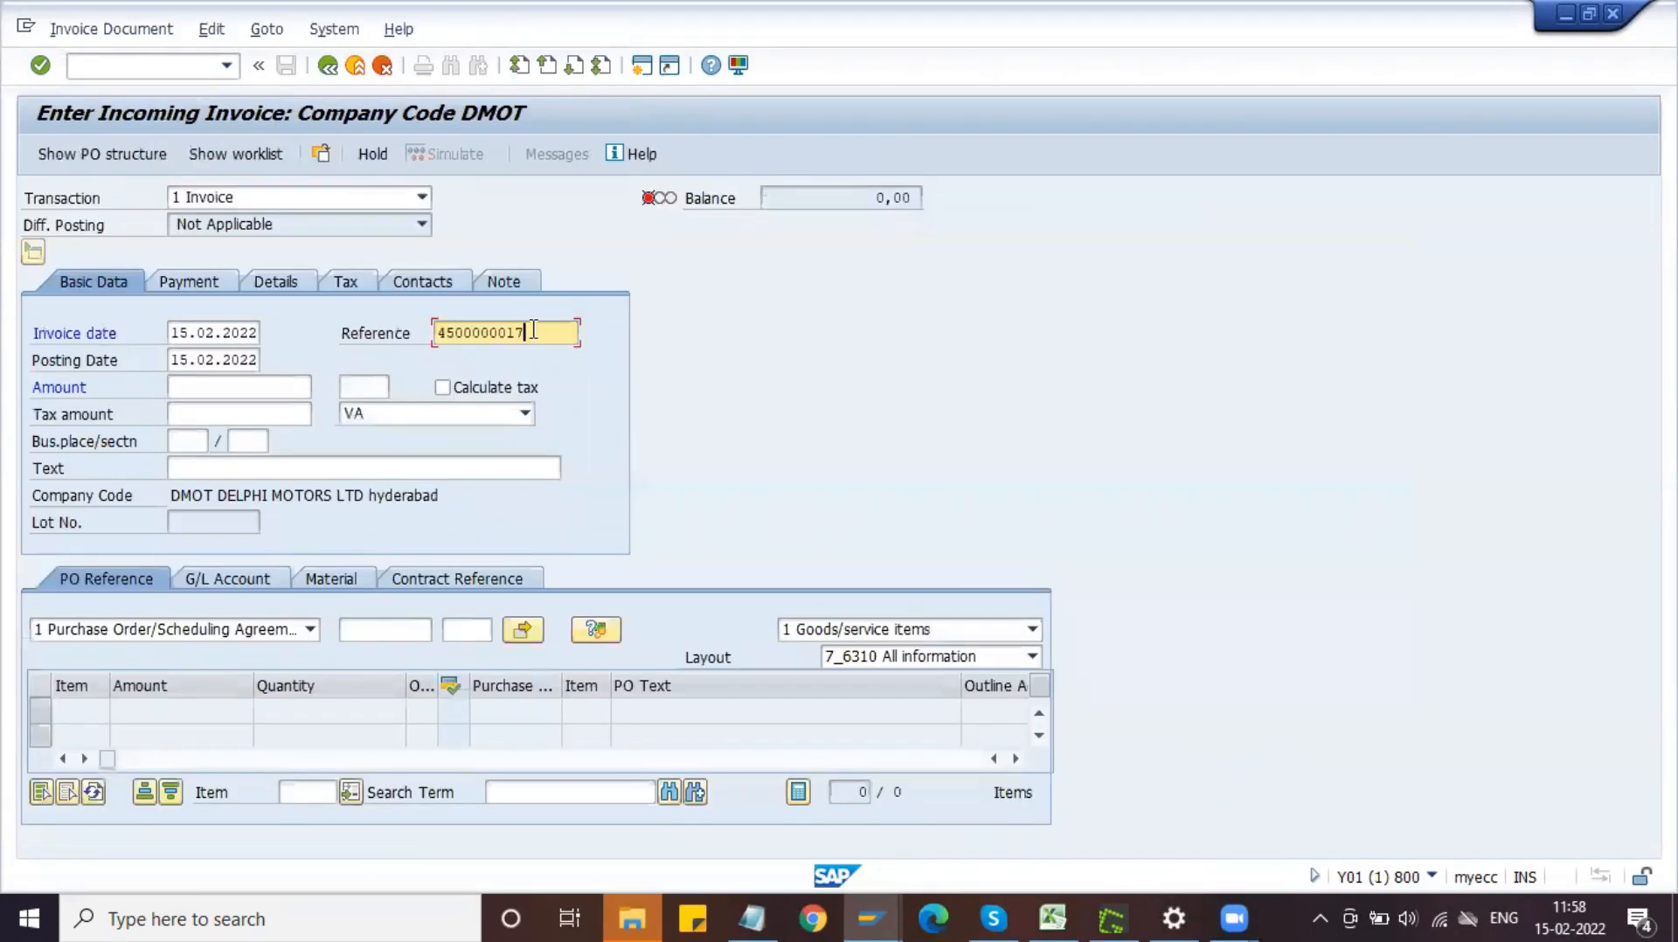
# - Choose tax code D1 (2% Tax) and load the invoice items from the piston purchase order by its number
pyautogui.click(398, 418)
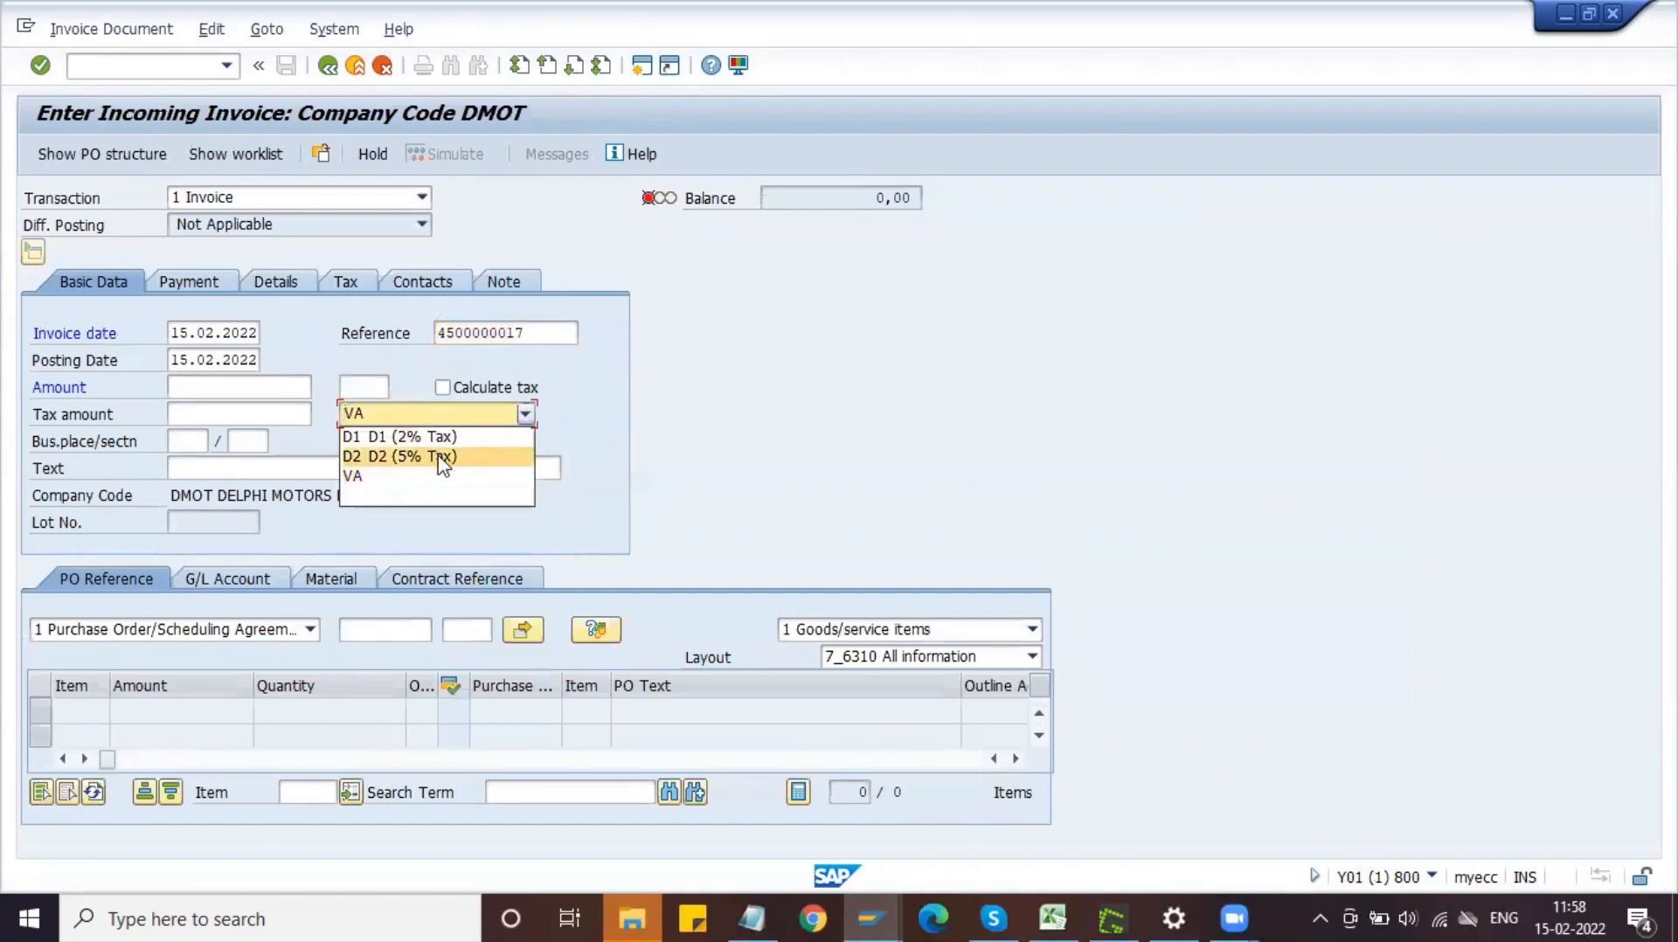
pyautogui.click(439, 442)
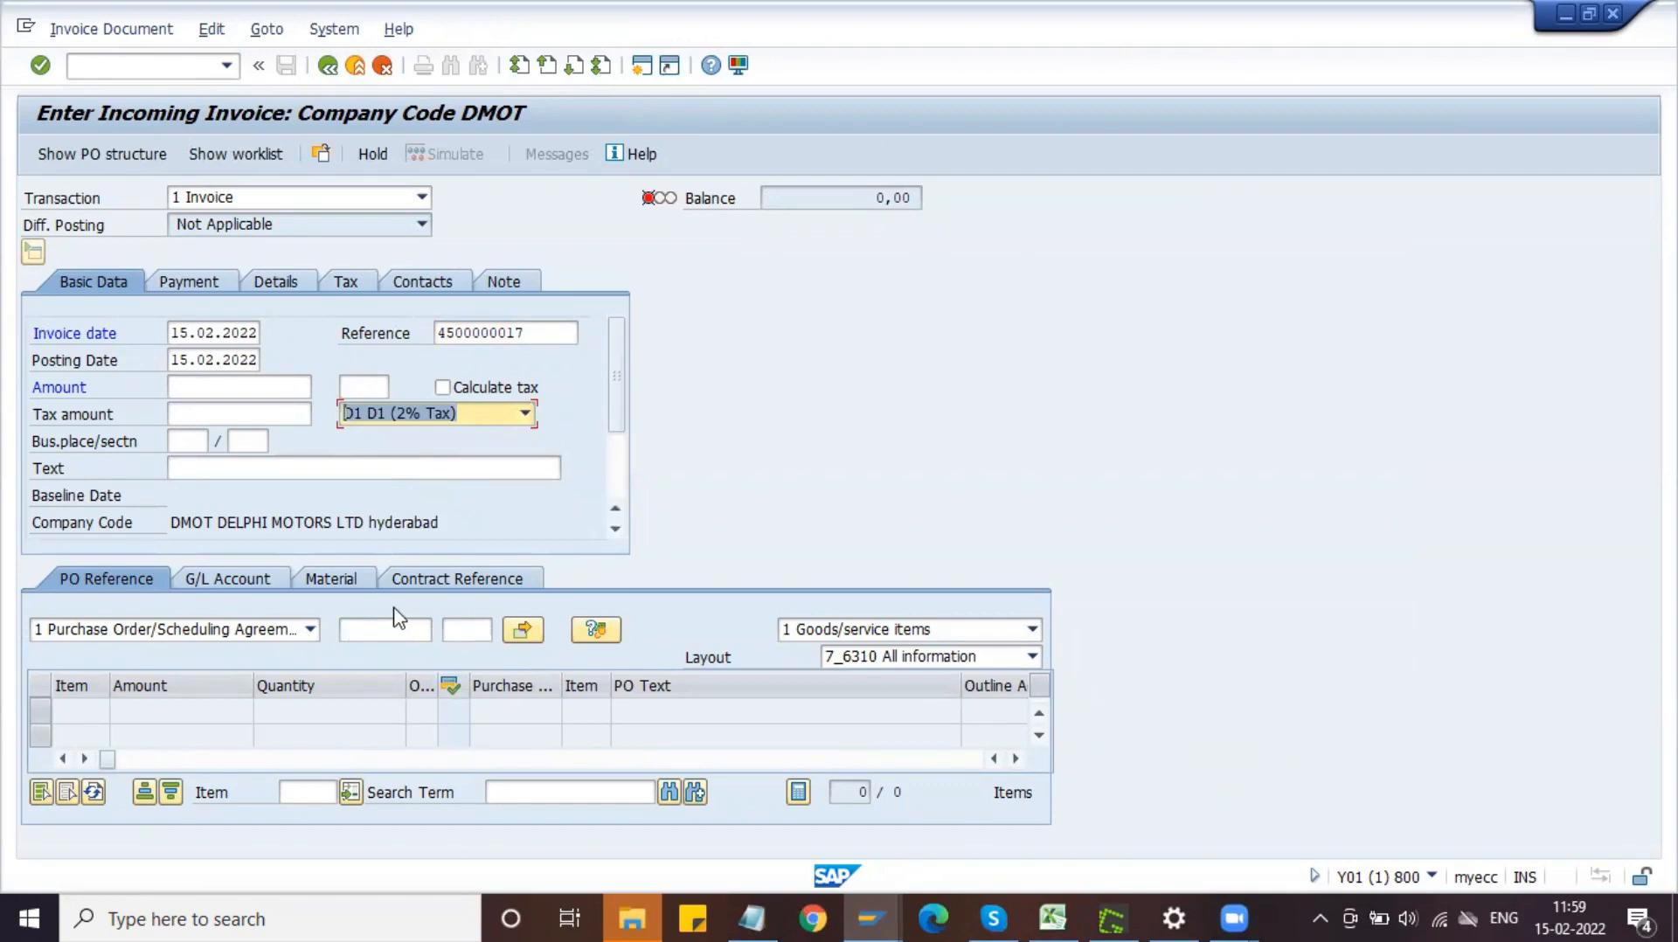
pyautogui.click(385, 626)
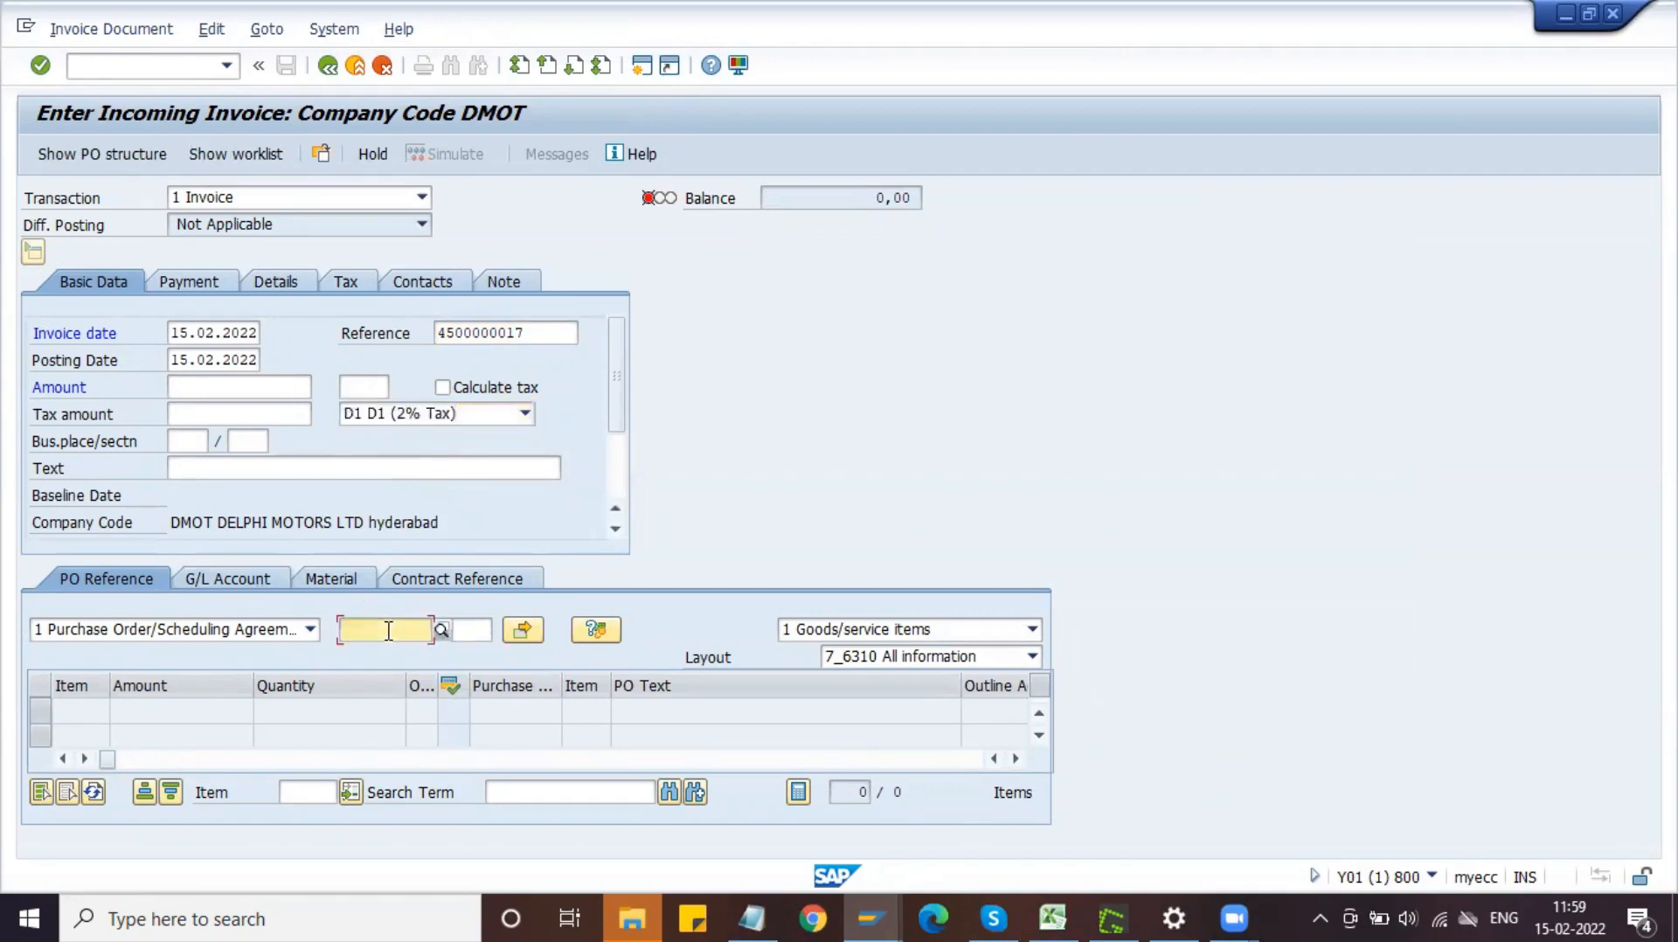
pyautogui.hotkey('ctrl', 'v')
pyautogui.press('Return')
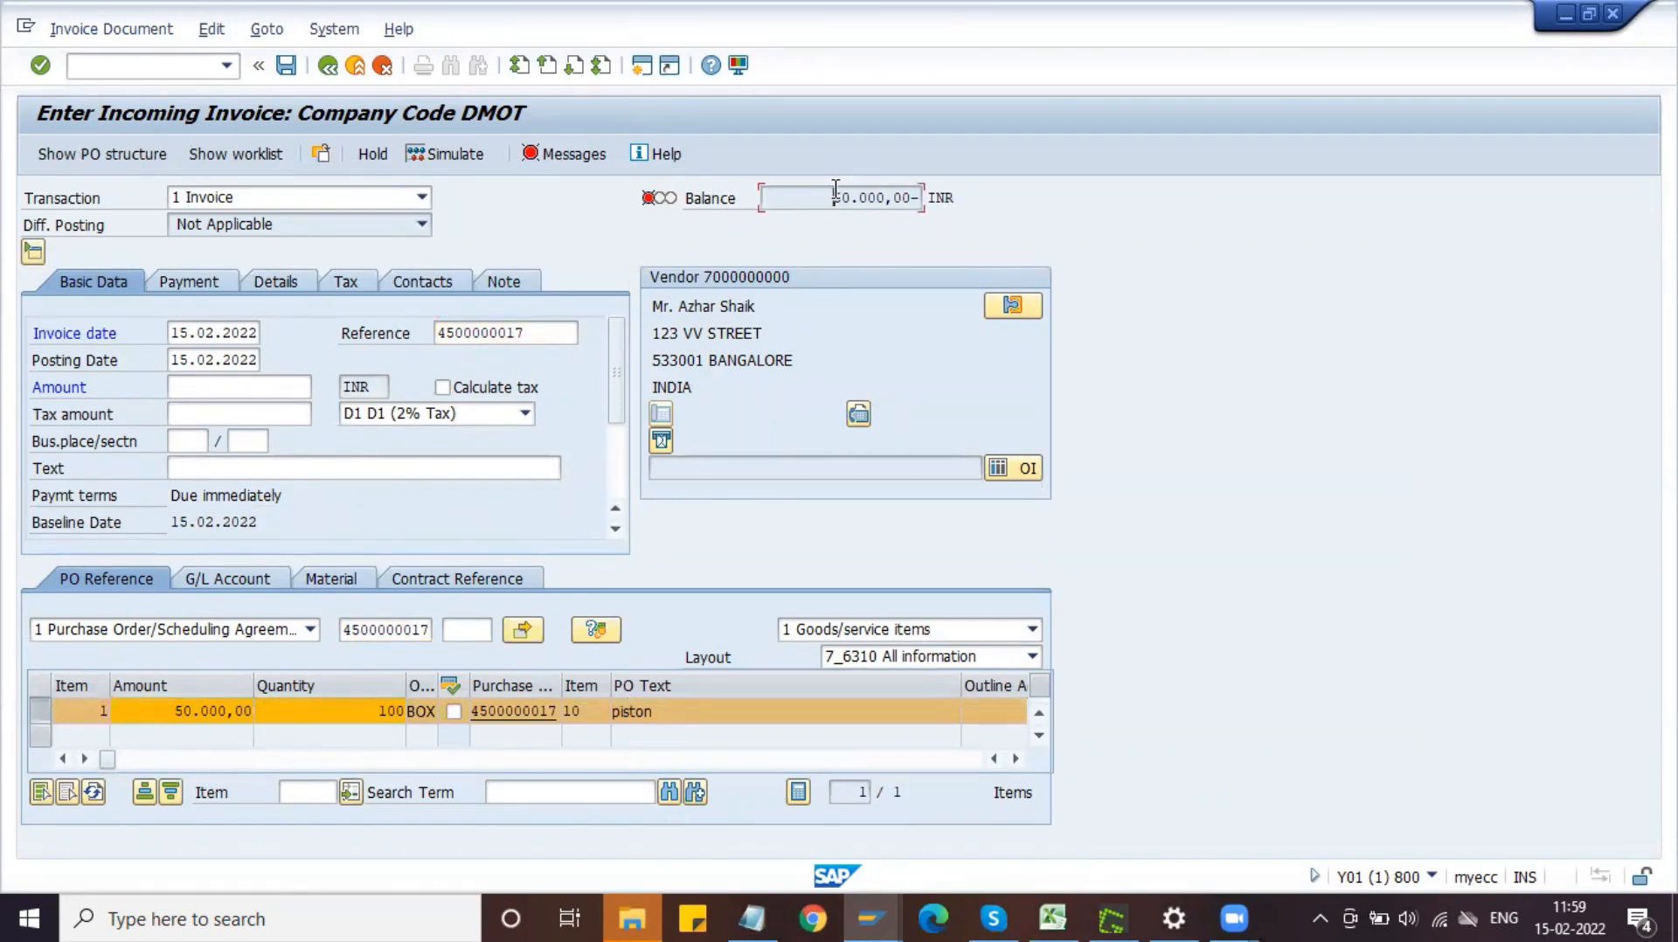
# - Copy the balance into the invoice amount so that it is 50.000,00 INR and update the balance
pyautogui.moveTo(834, 190); pyautogui.dragTo(898, 193)
pyautogui.hotkey('ctrl', 'c')
pyautogui.click(248, 385)
pyautogui.hotkey('ctrl', 'v')
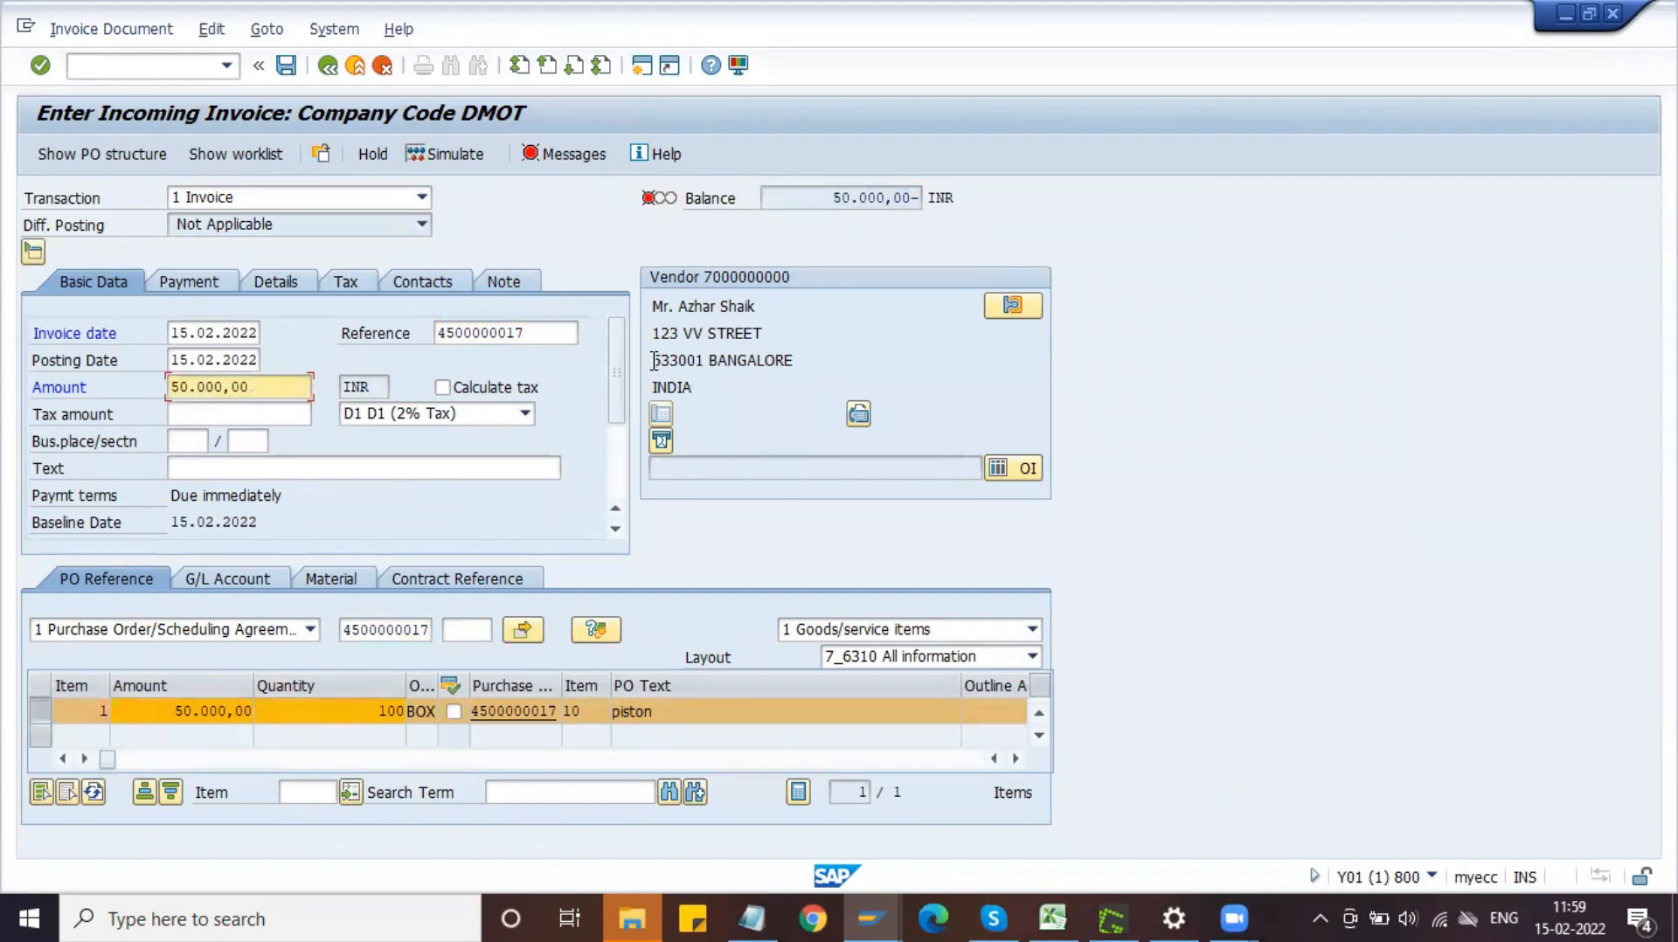
pyautogui.press('Return')
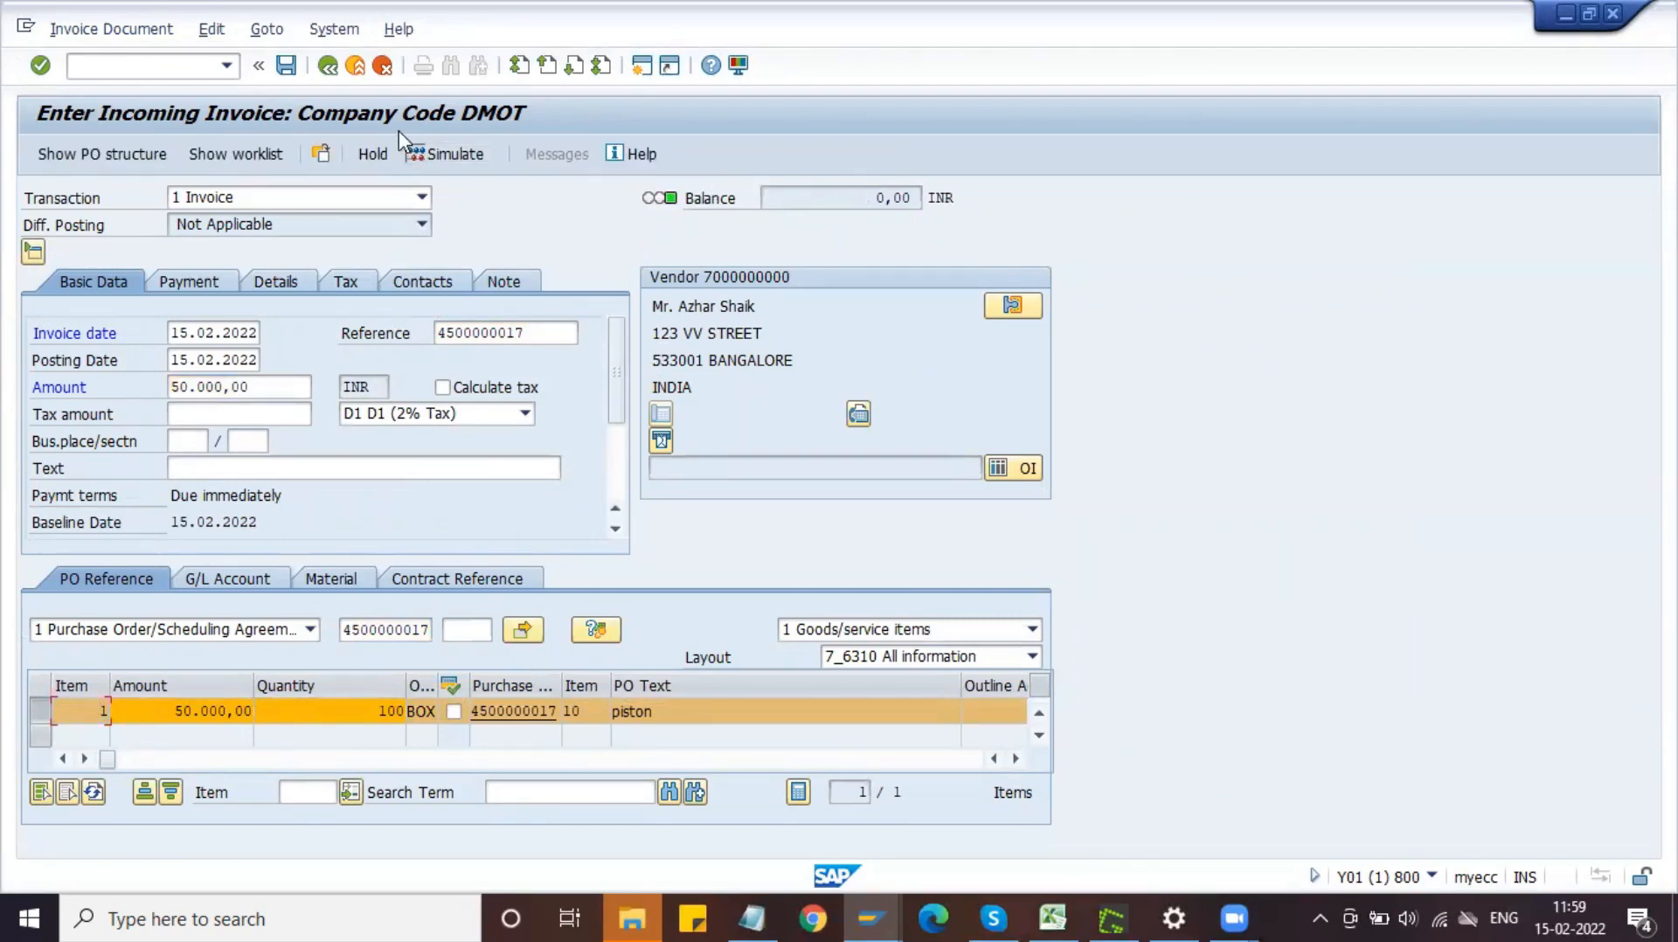
# - Simulate the incoming invoice document and post it
pyautogui.click(444, 153)
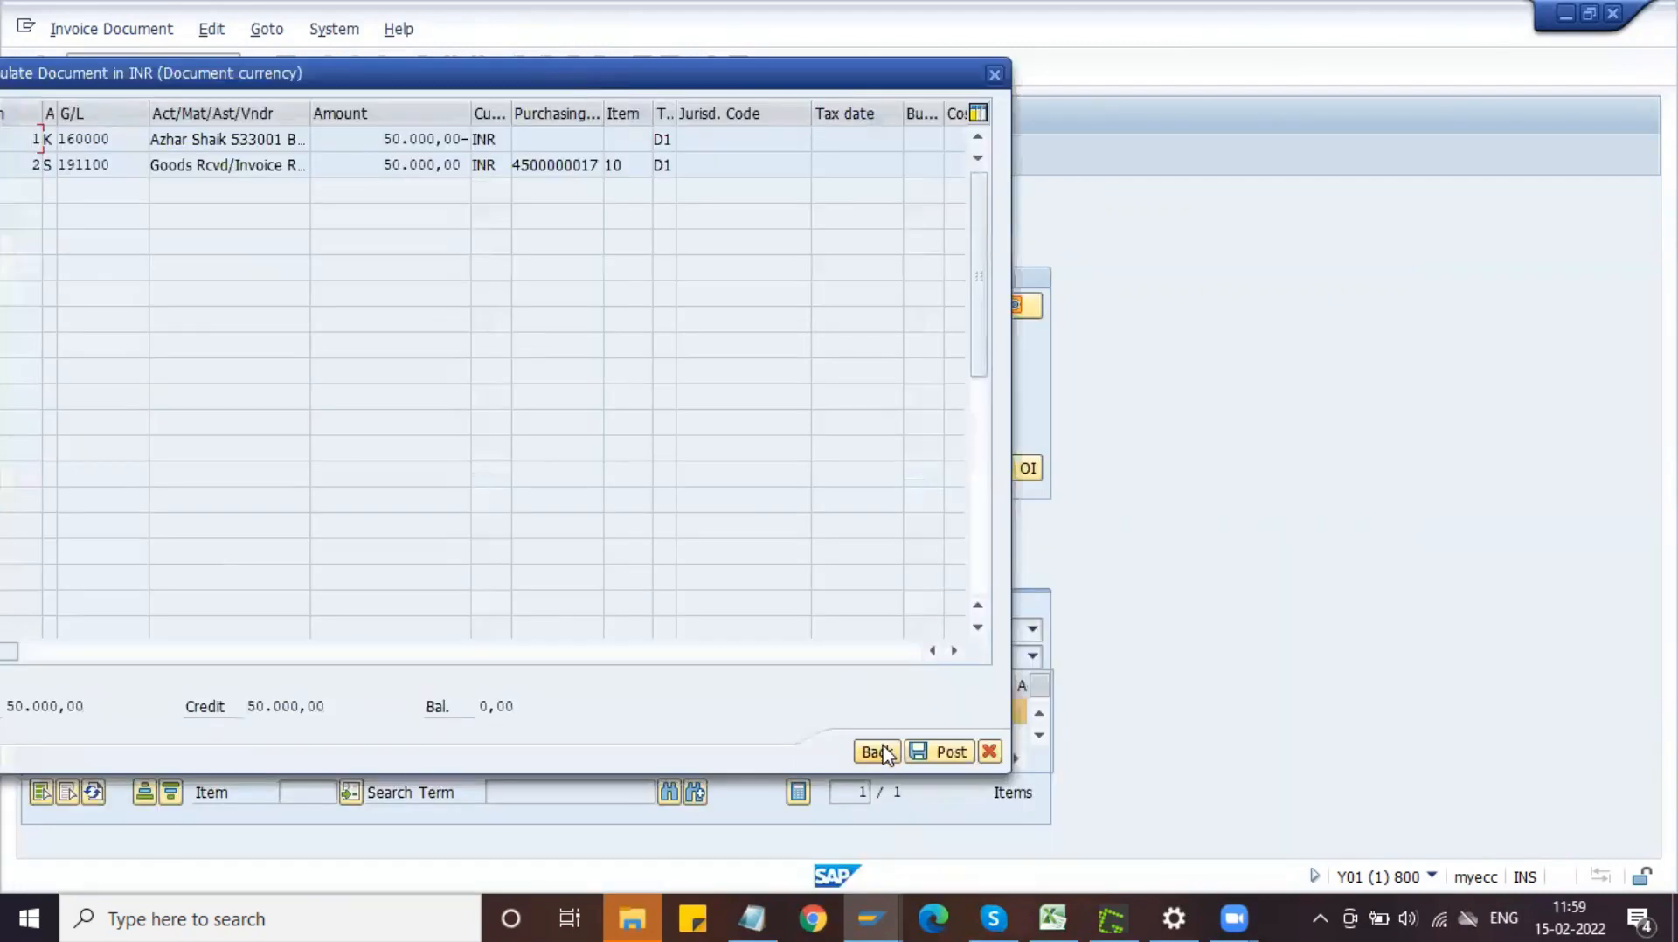
pyautogui.click(949, 754)
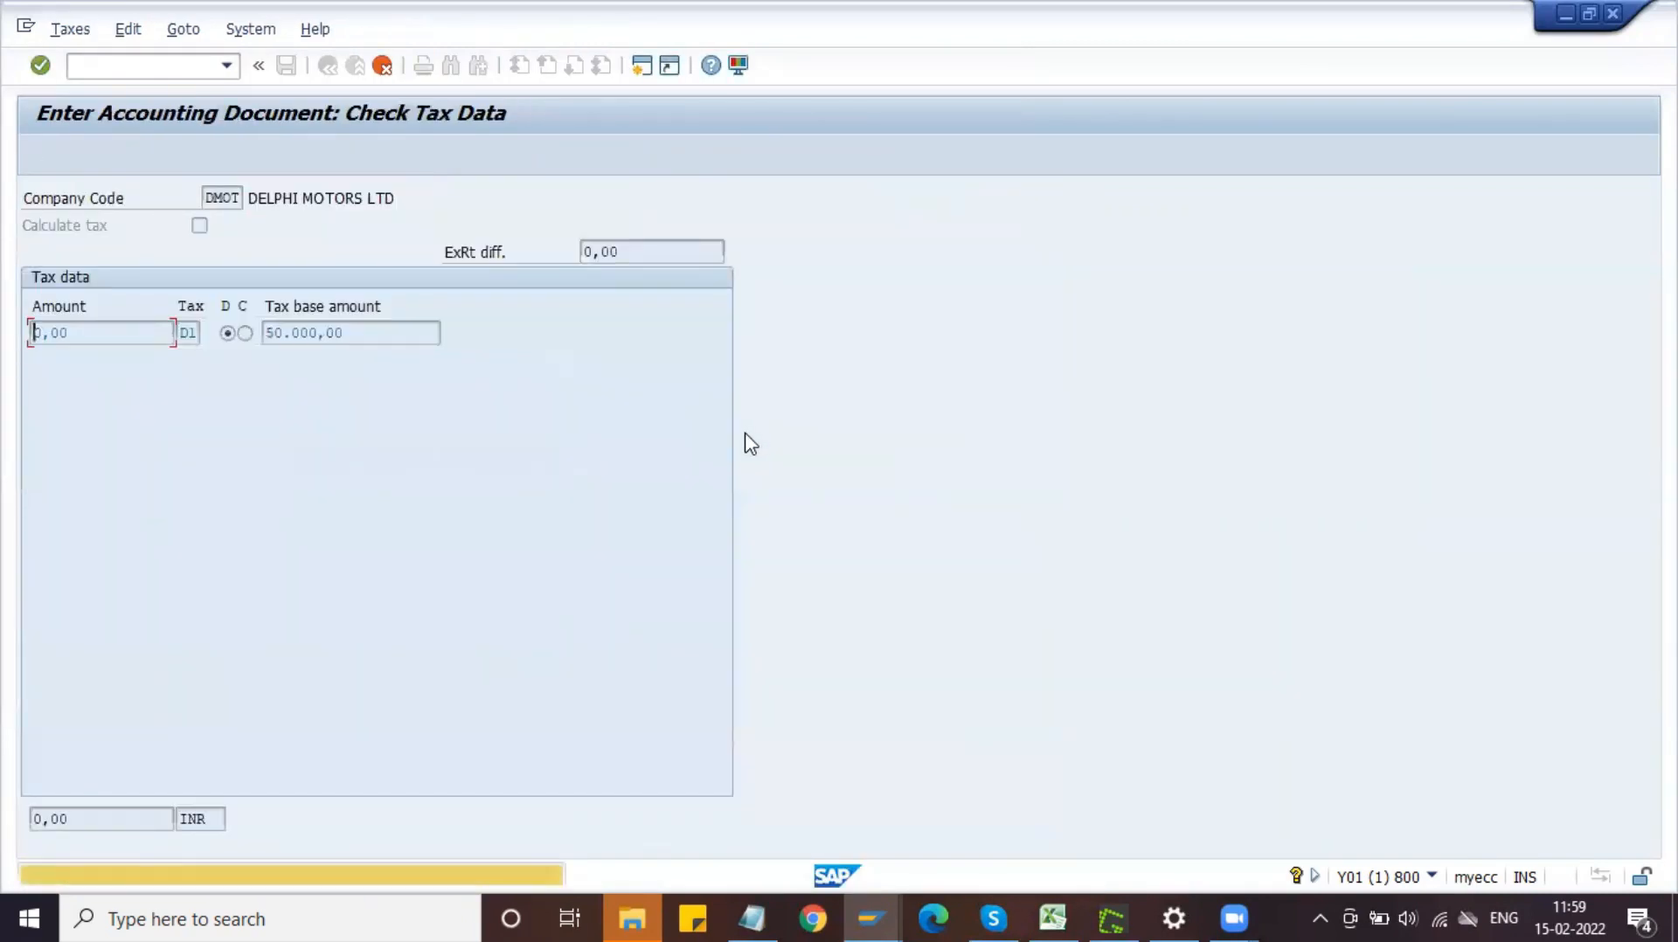
# - Accept the tax data for code D1 to finish posting the incoming invoice, and leave invoice entry
pyautogui.press('Return')
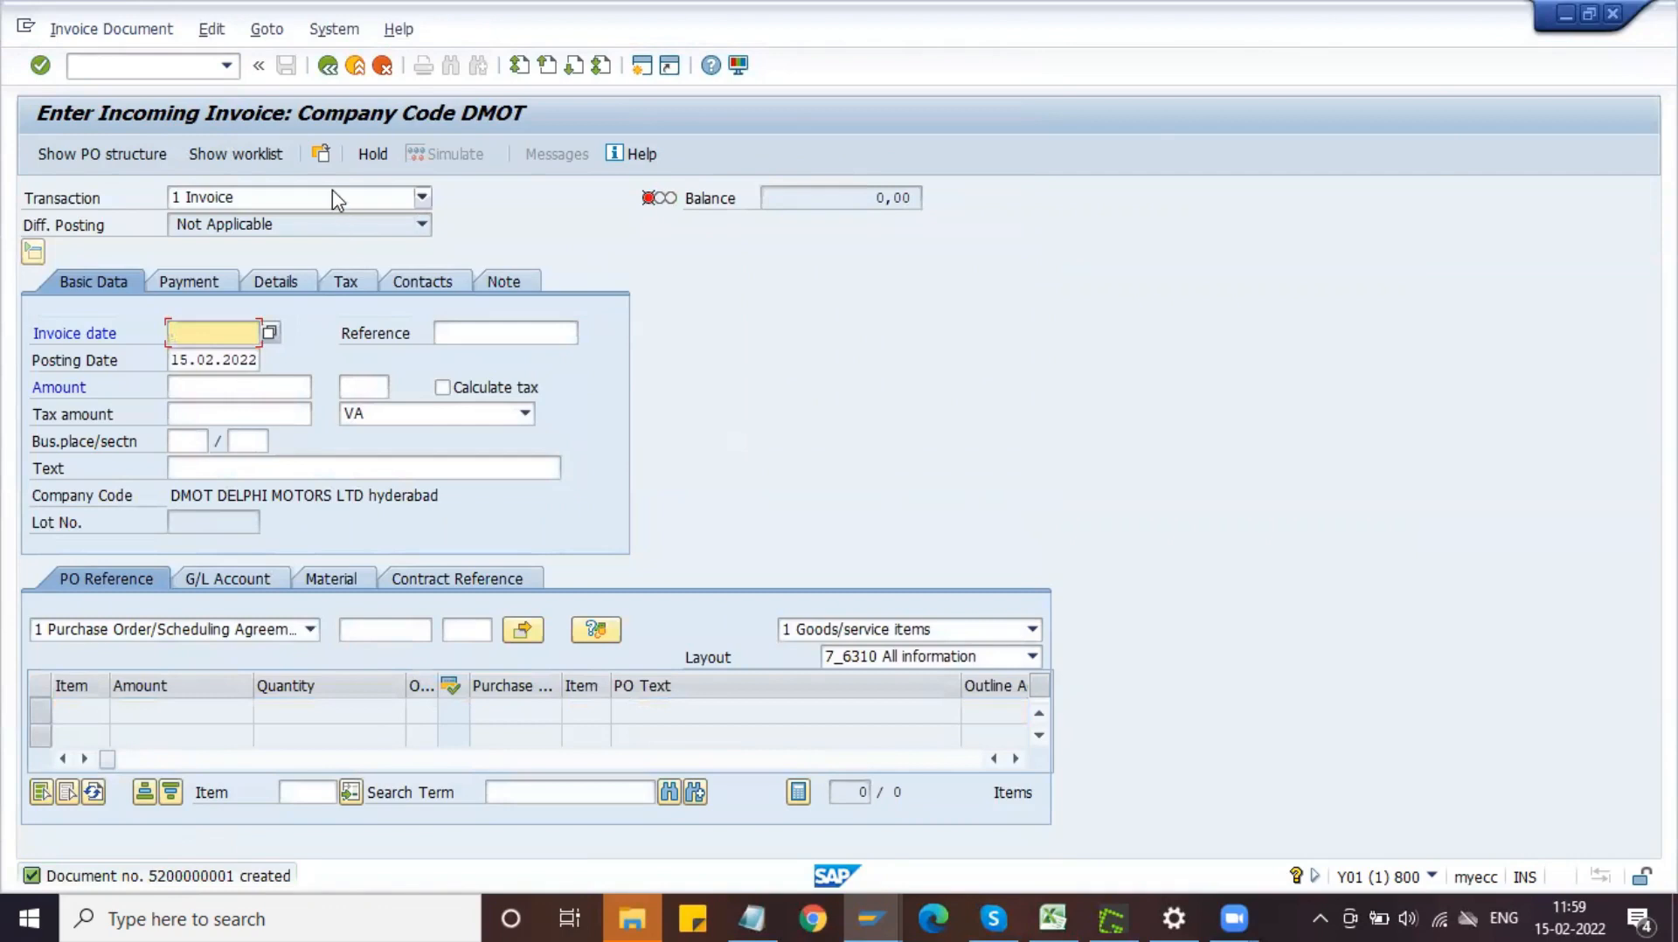
pyautogui.click(332, 69)
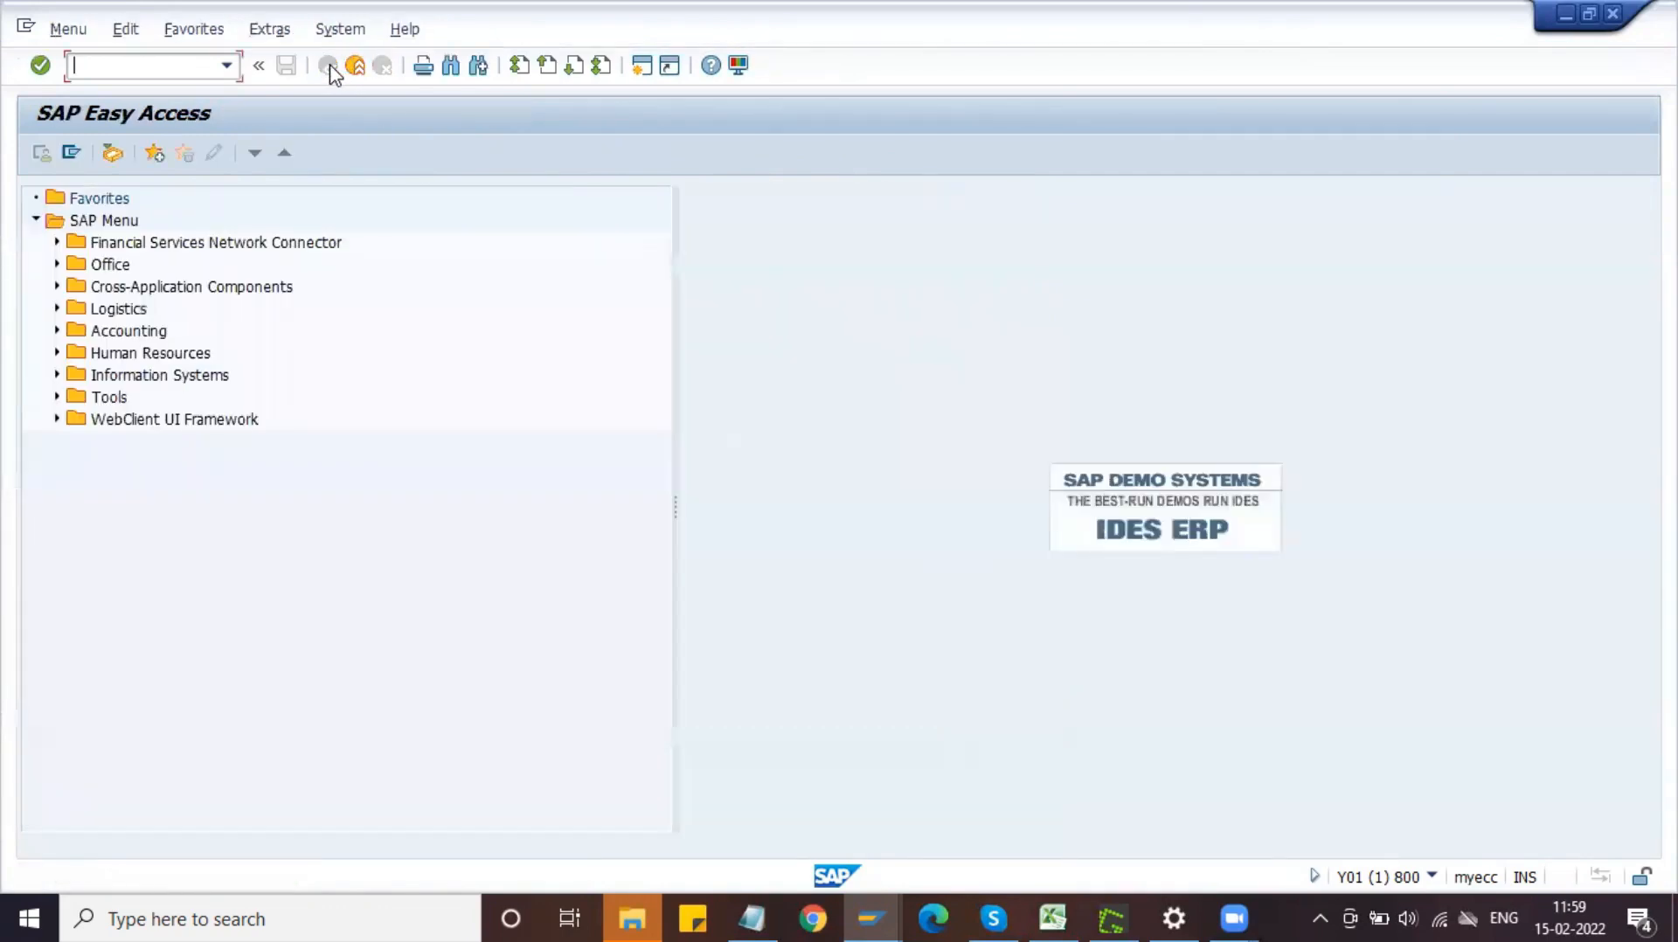
# - Open the Material Document List report and list the material documents for plant DPL1
pyautogui.write('m')
pyautogui.press('Tab')
pyautogui.hotkey('shift', 'Tab')
pyautogui.write('M')
pyautogui.press('Return')
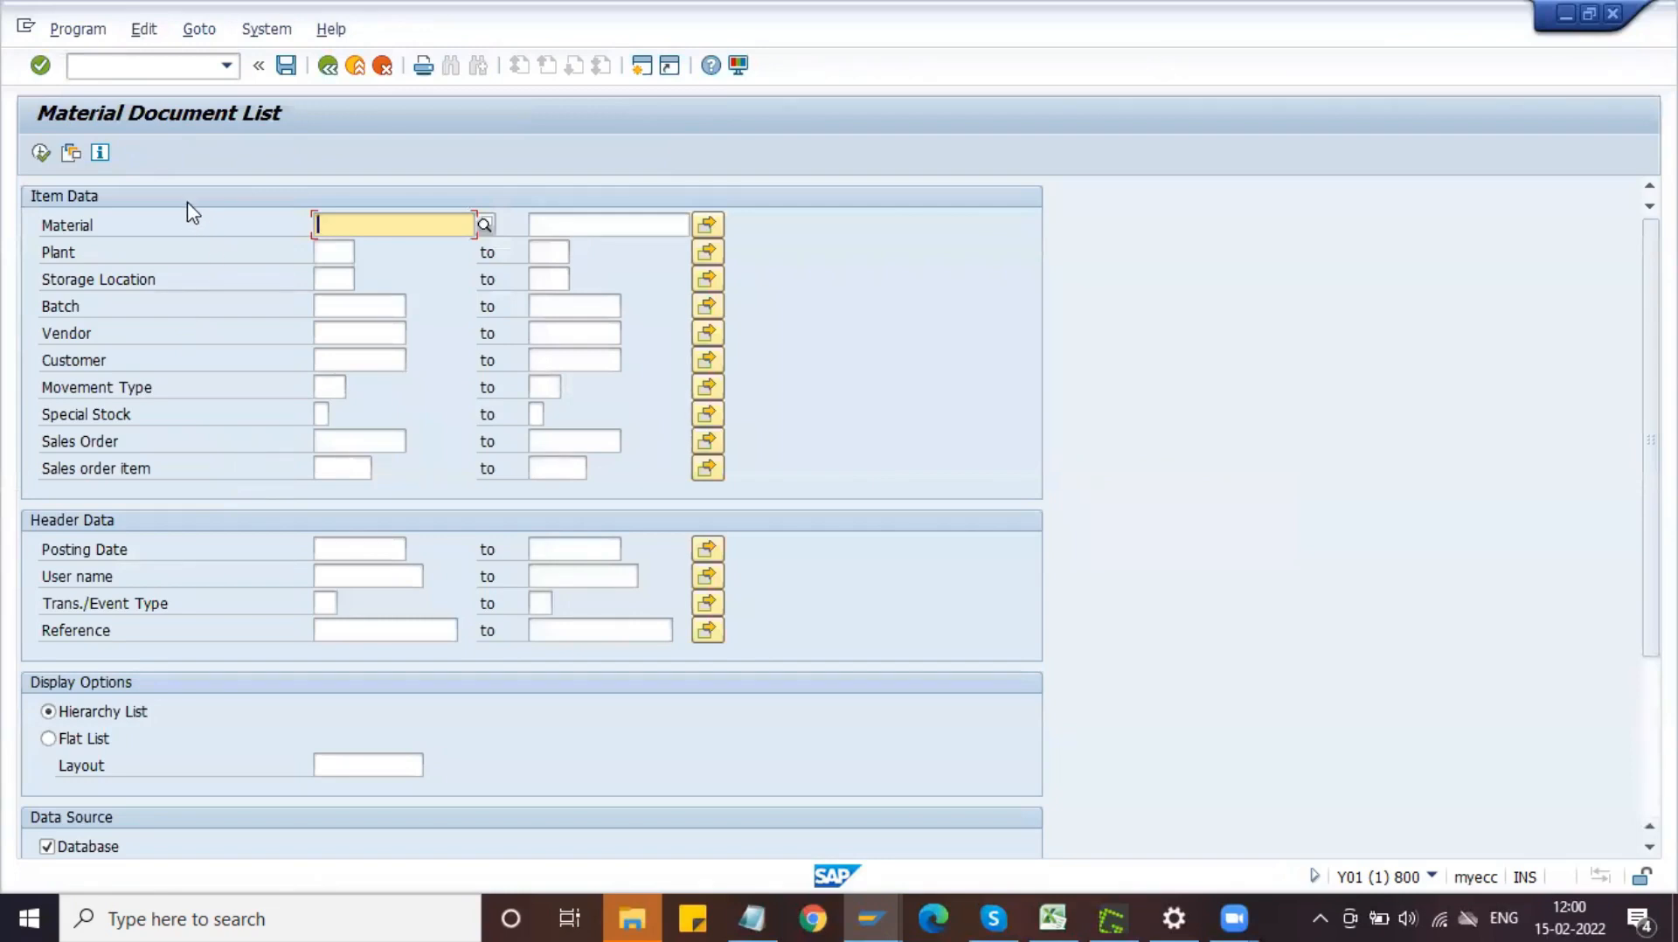
pyautogui.click(335, 253)
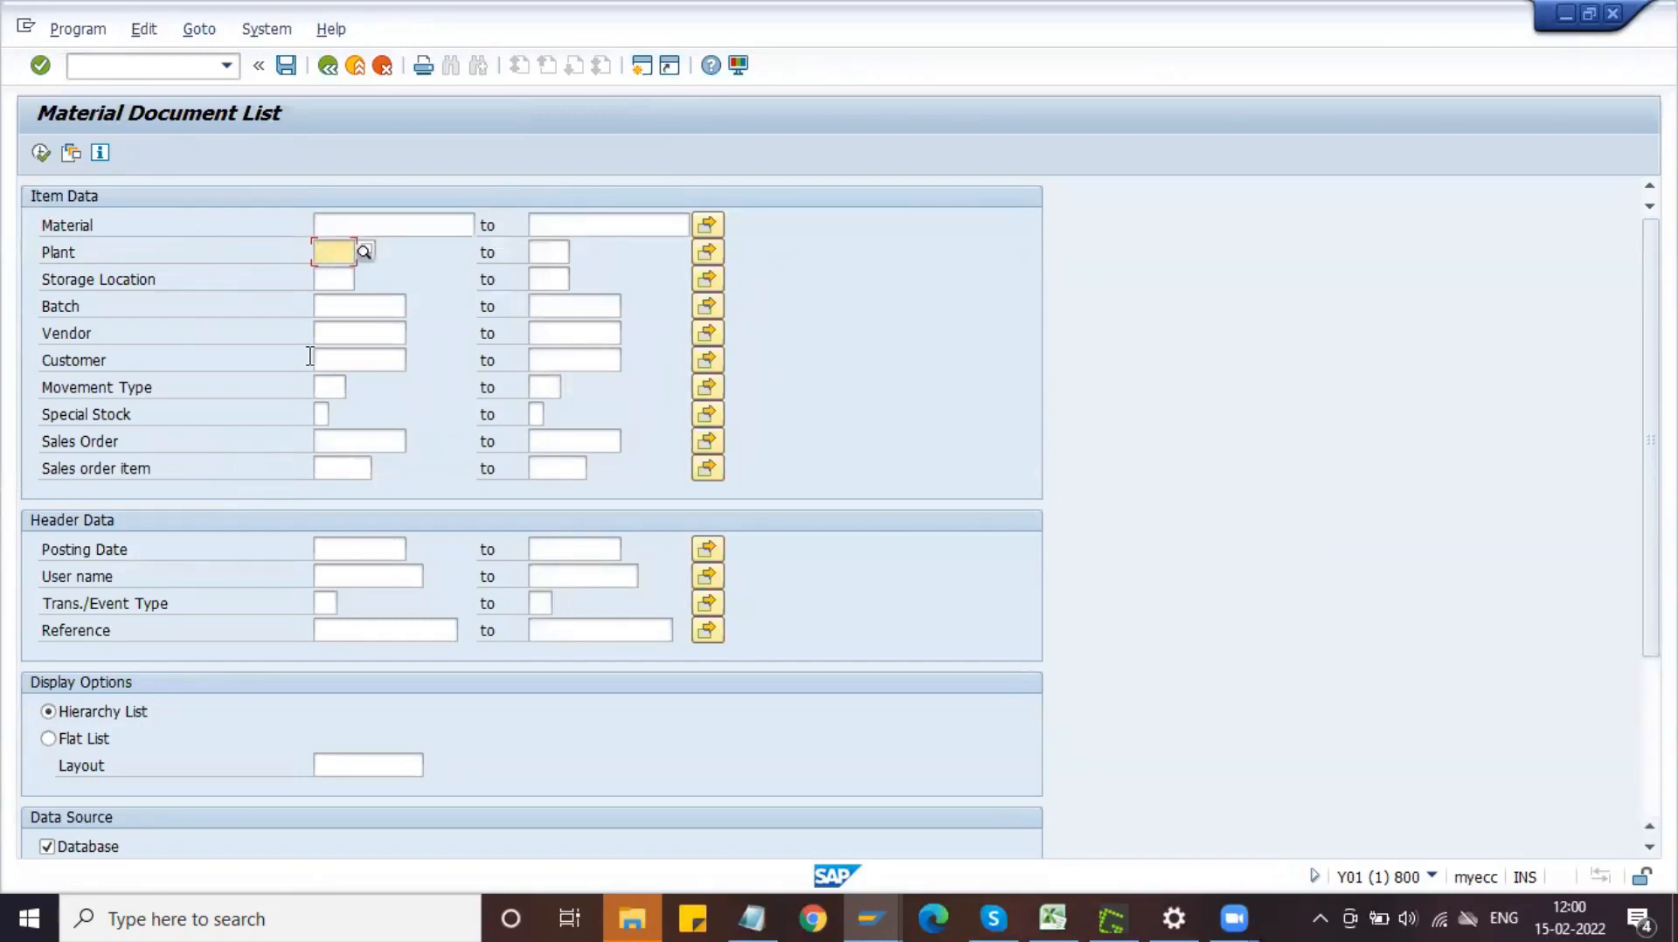
pyautogui.write('DPL1')
pyautogui.press('Return')
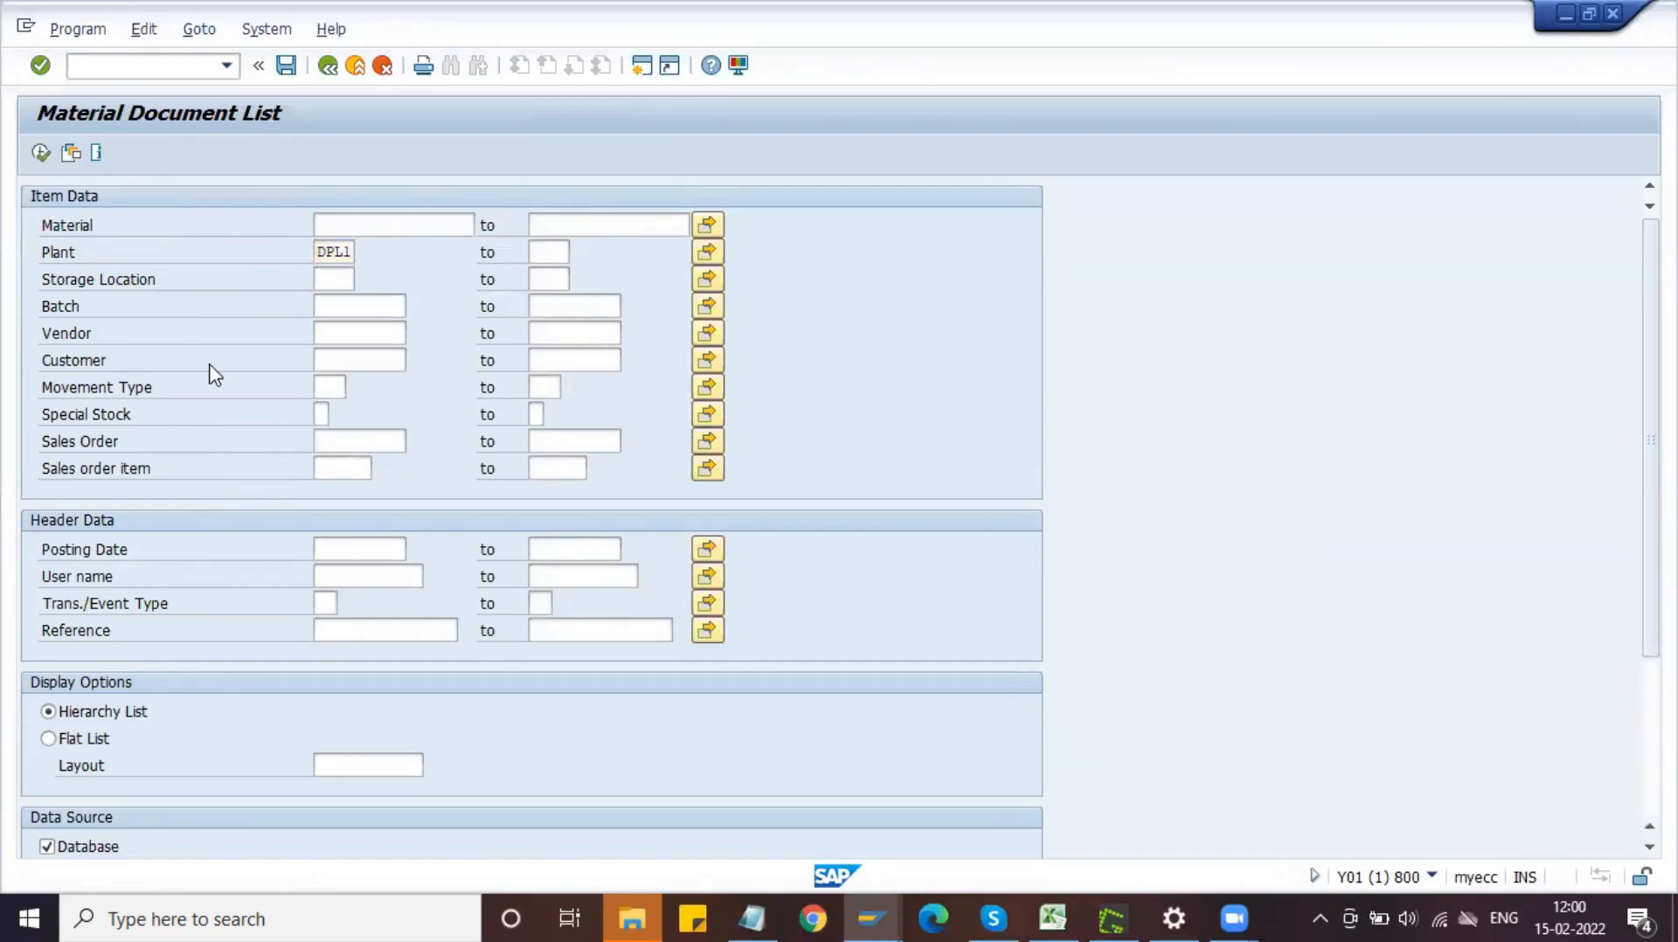
pyautogui.click(41, 153)
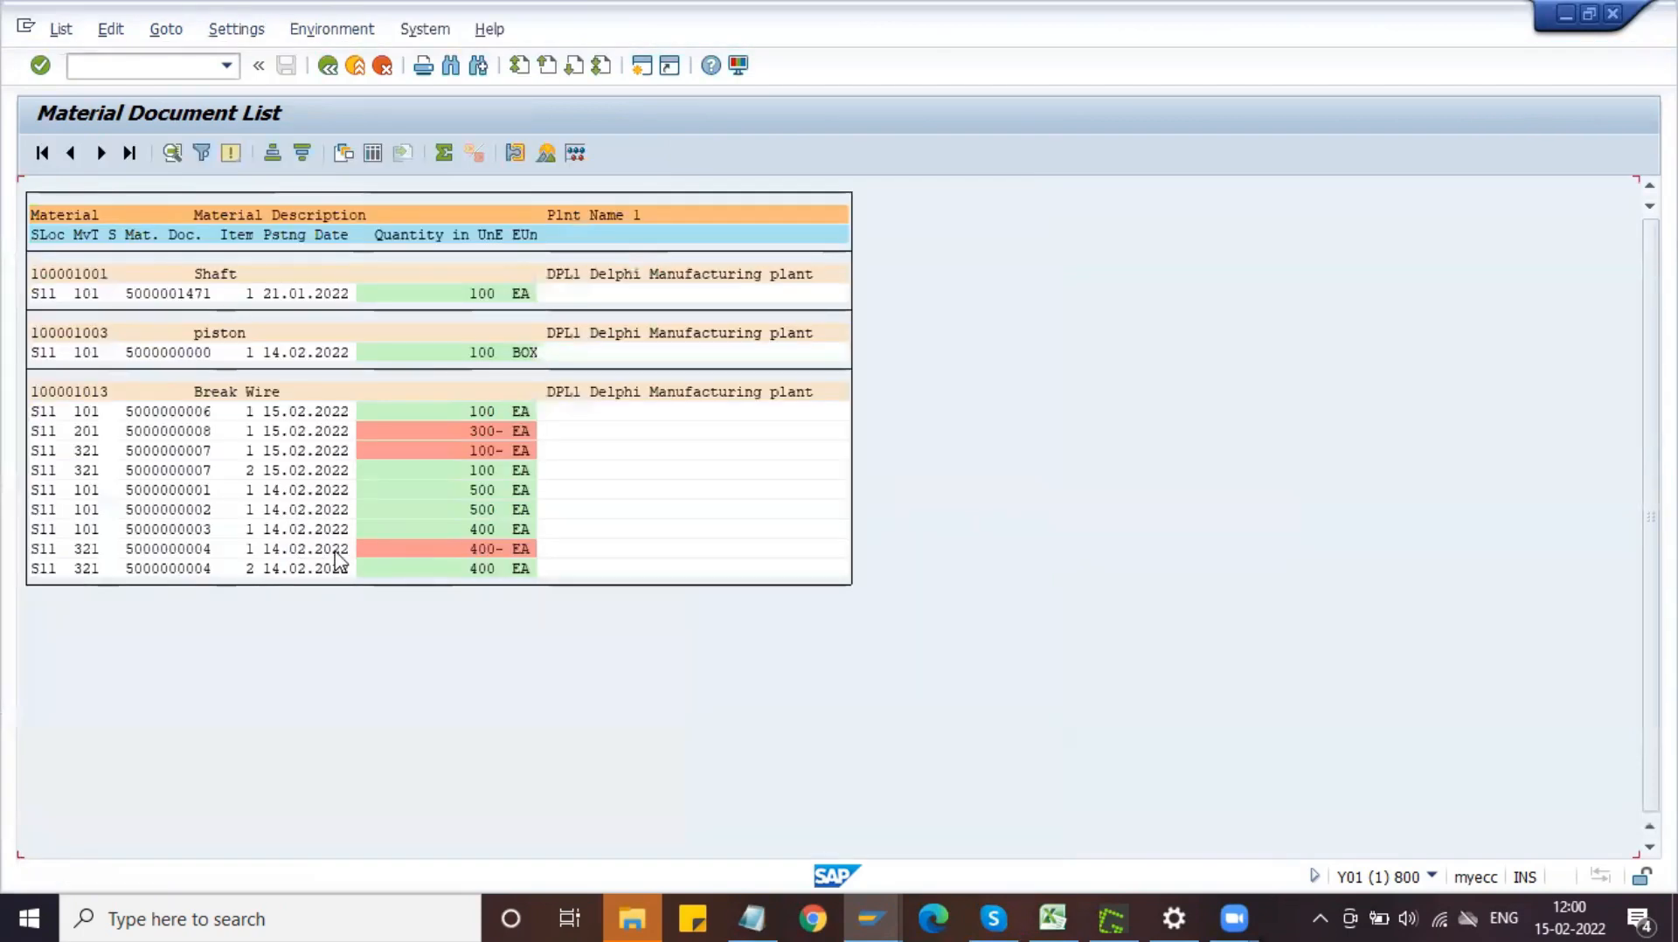
# - Examine the movement types and quantities of the Break Wire material documents with movements 321 and 201
pyautogui.click(138, 431)
pyautogui.click(189, 450)
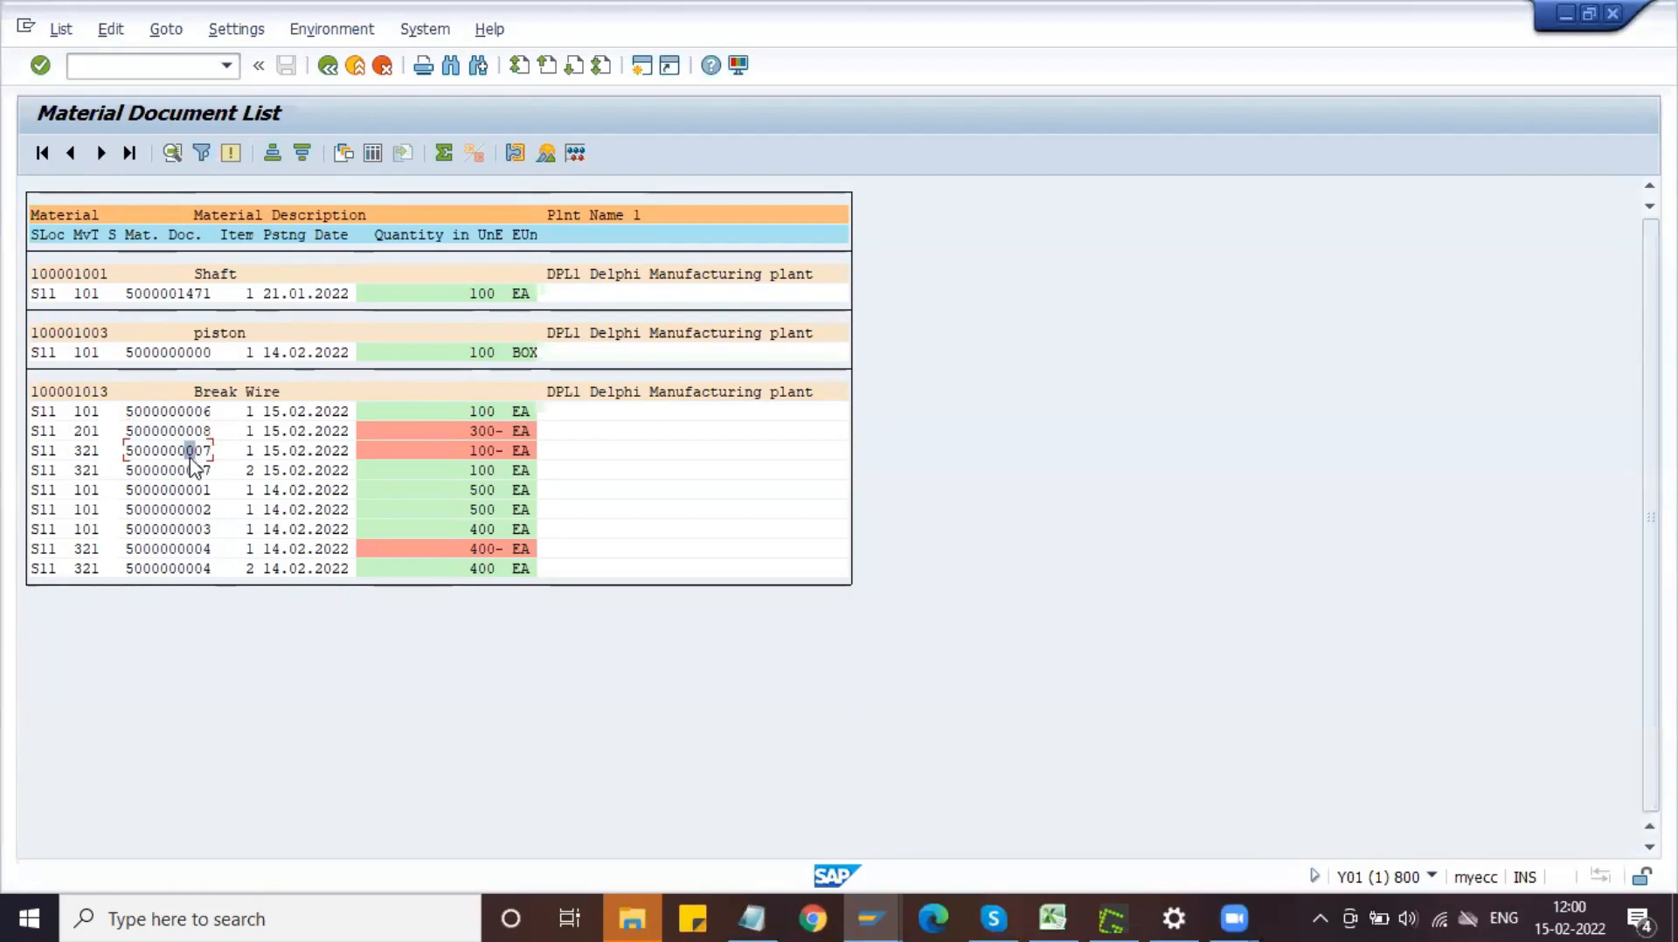
pyautogui.moveTo(100, 451); pyautogui.dragTo(84, 451)
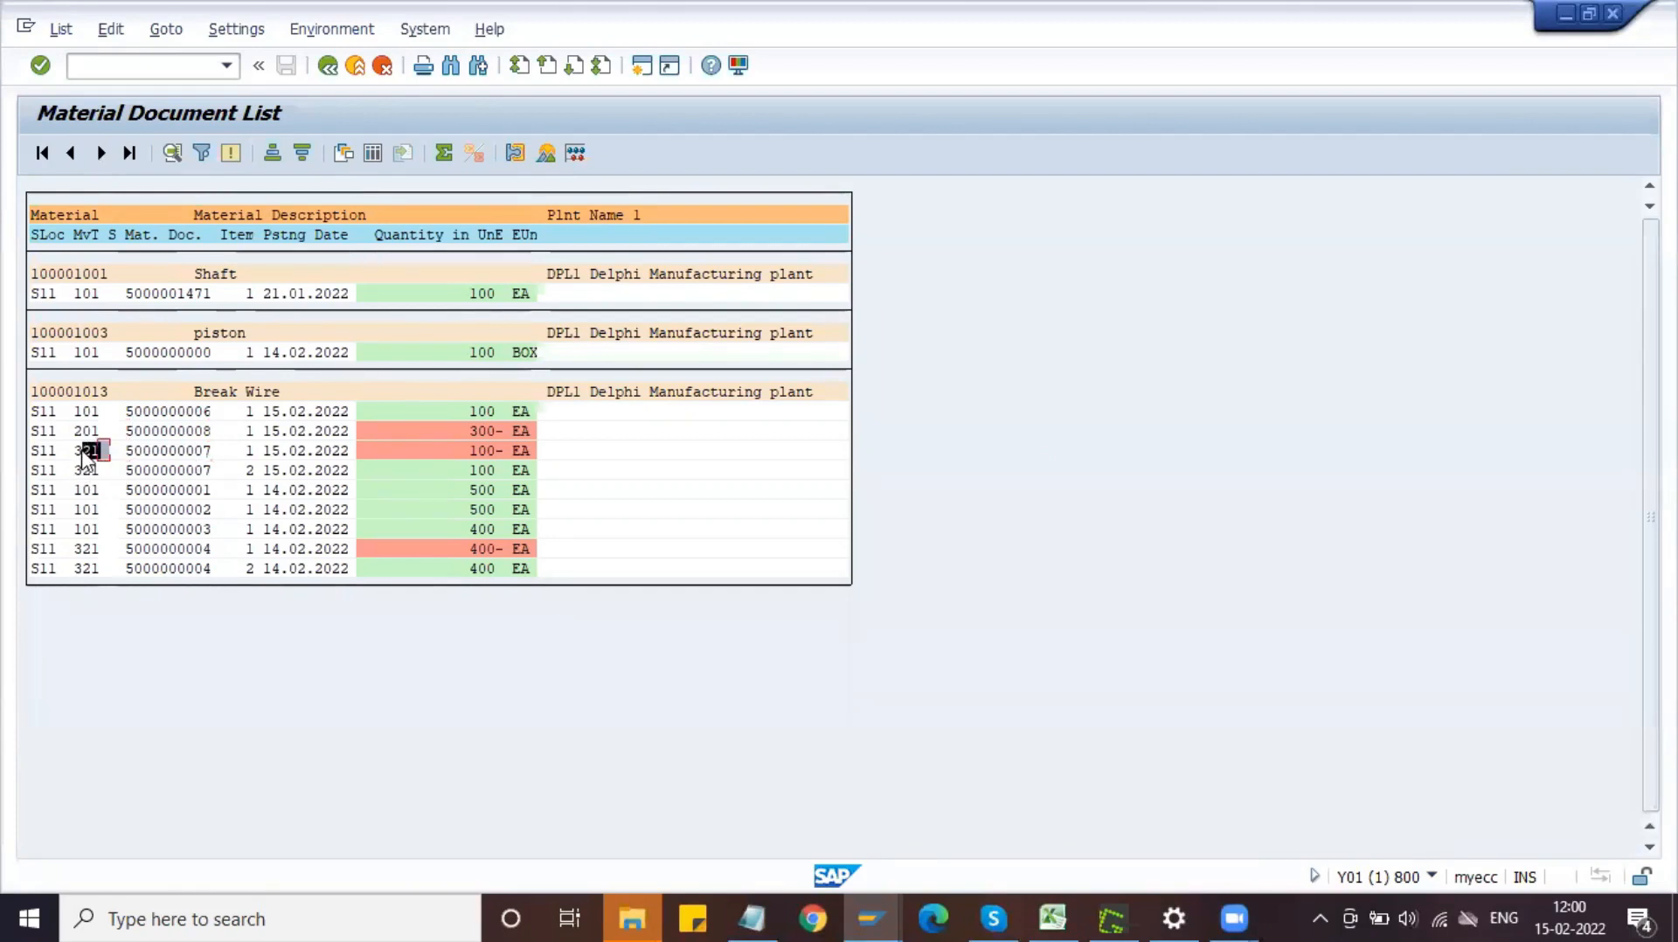
pyautogui.click(387, 431)
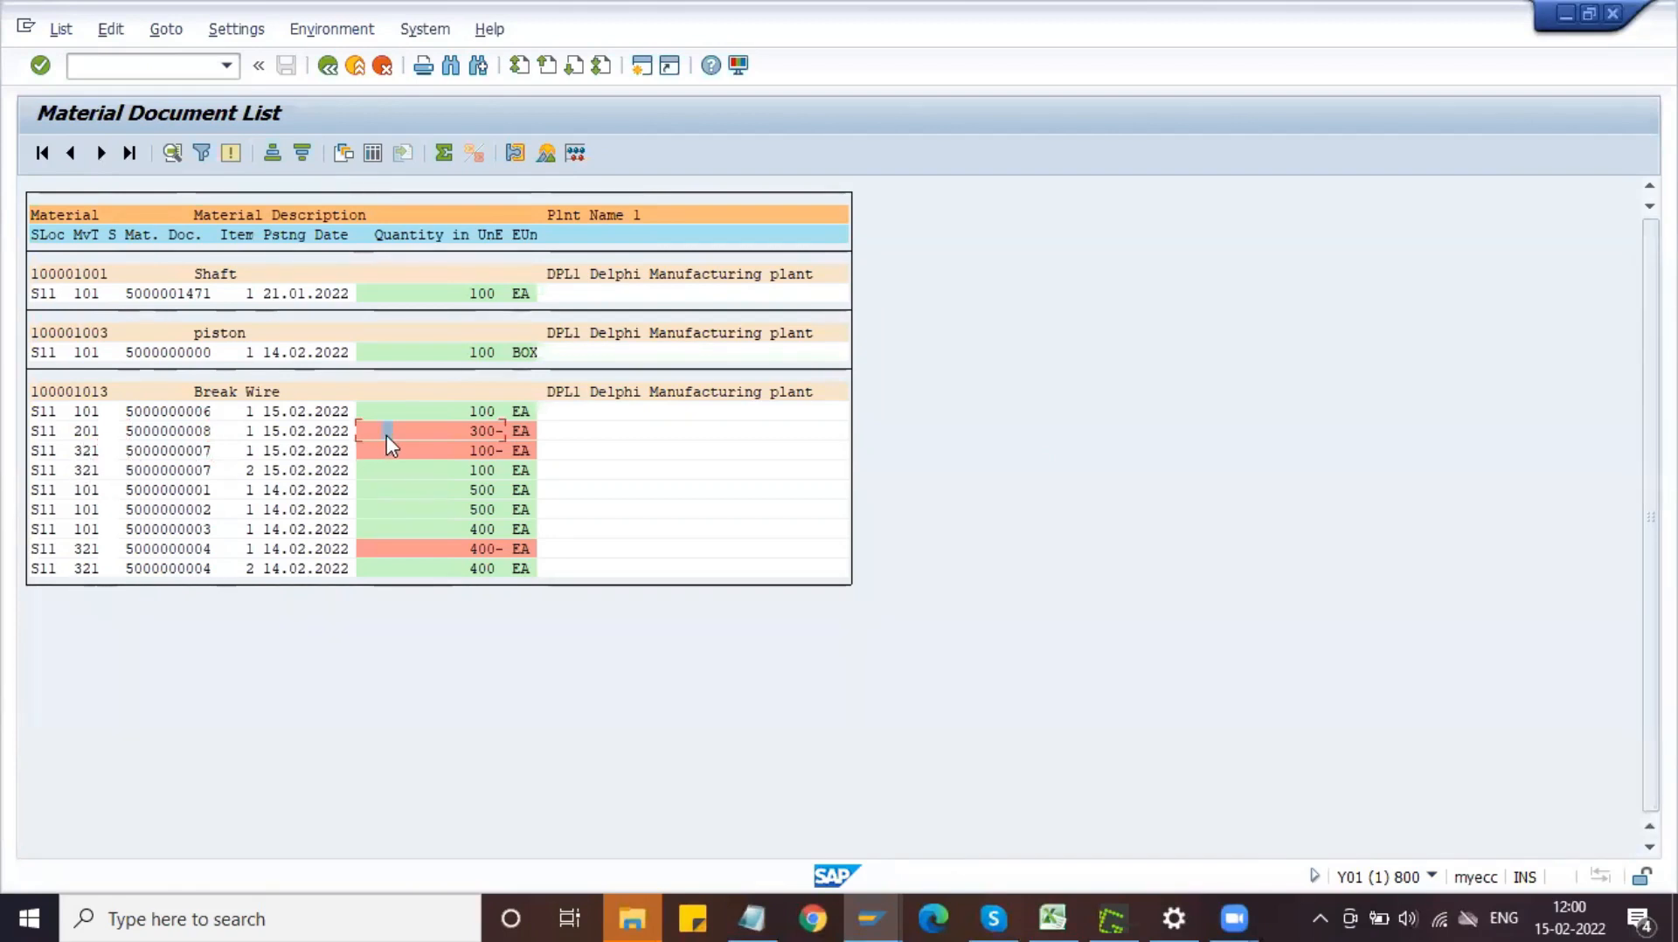
pyautogui.moveTo(101, 432); pyautogui.dragTo(72, 433)
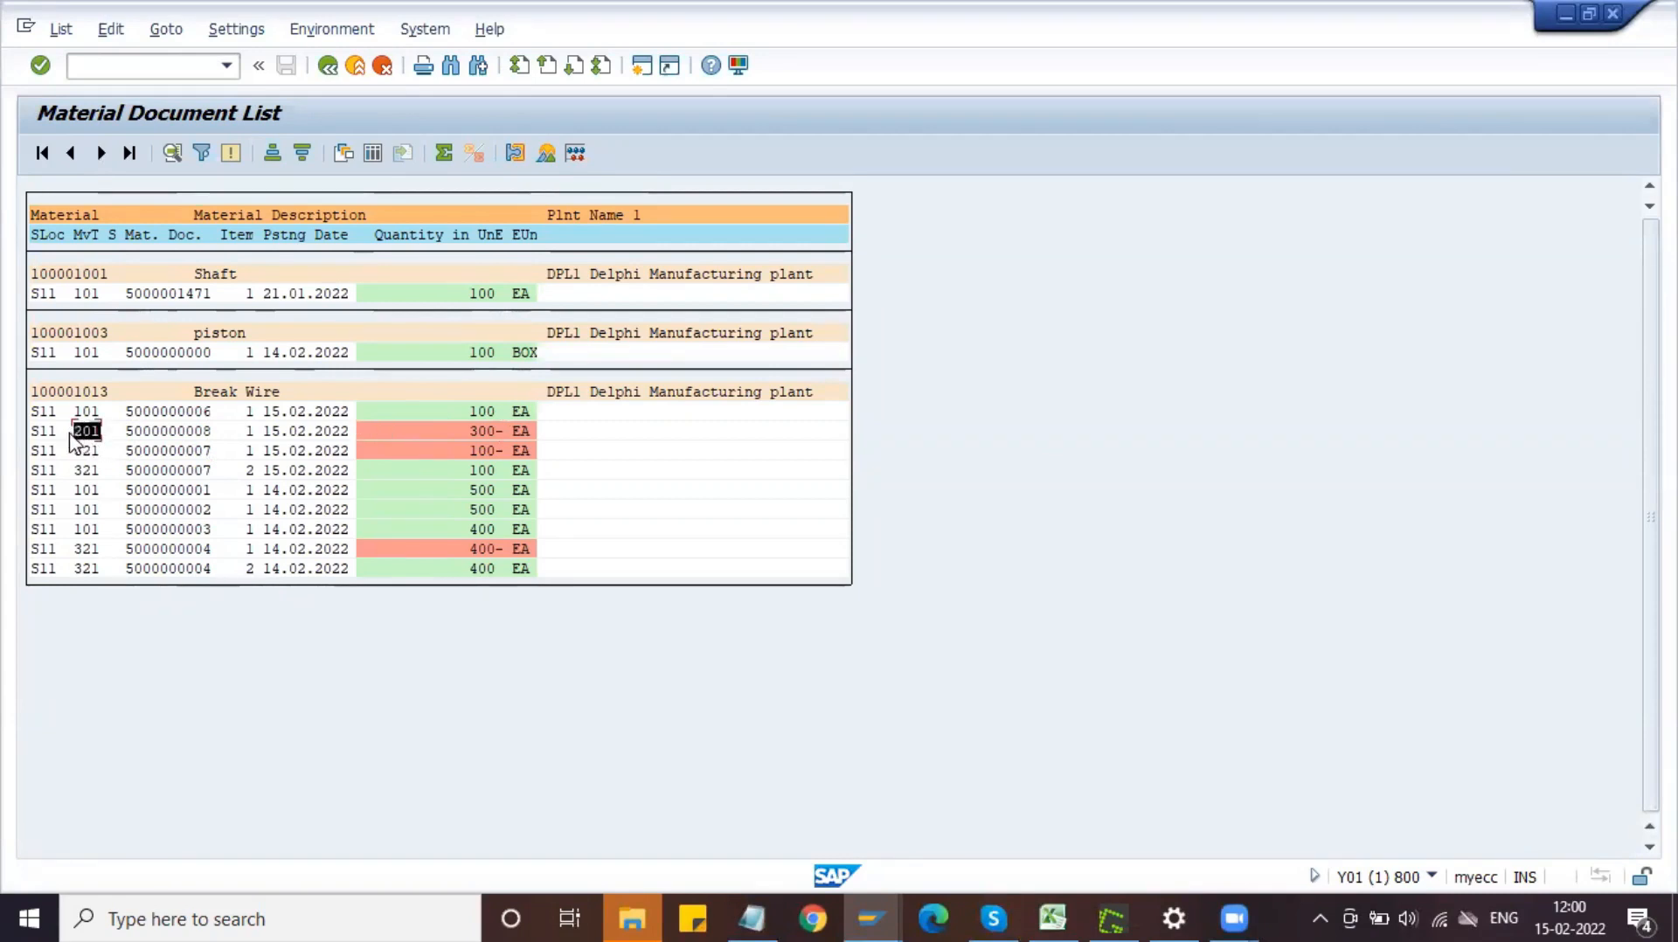
pyautogui.click(80, 432)
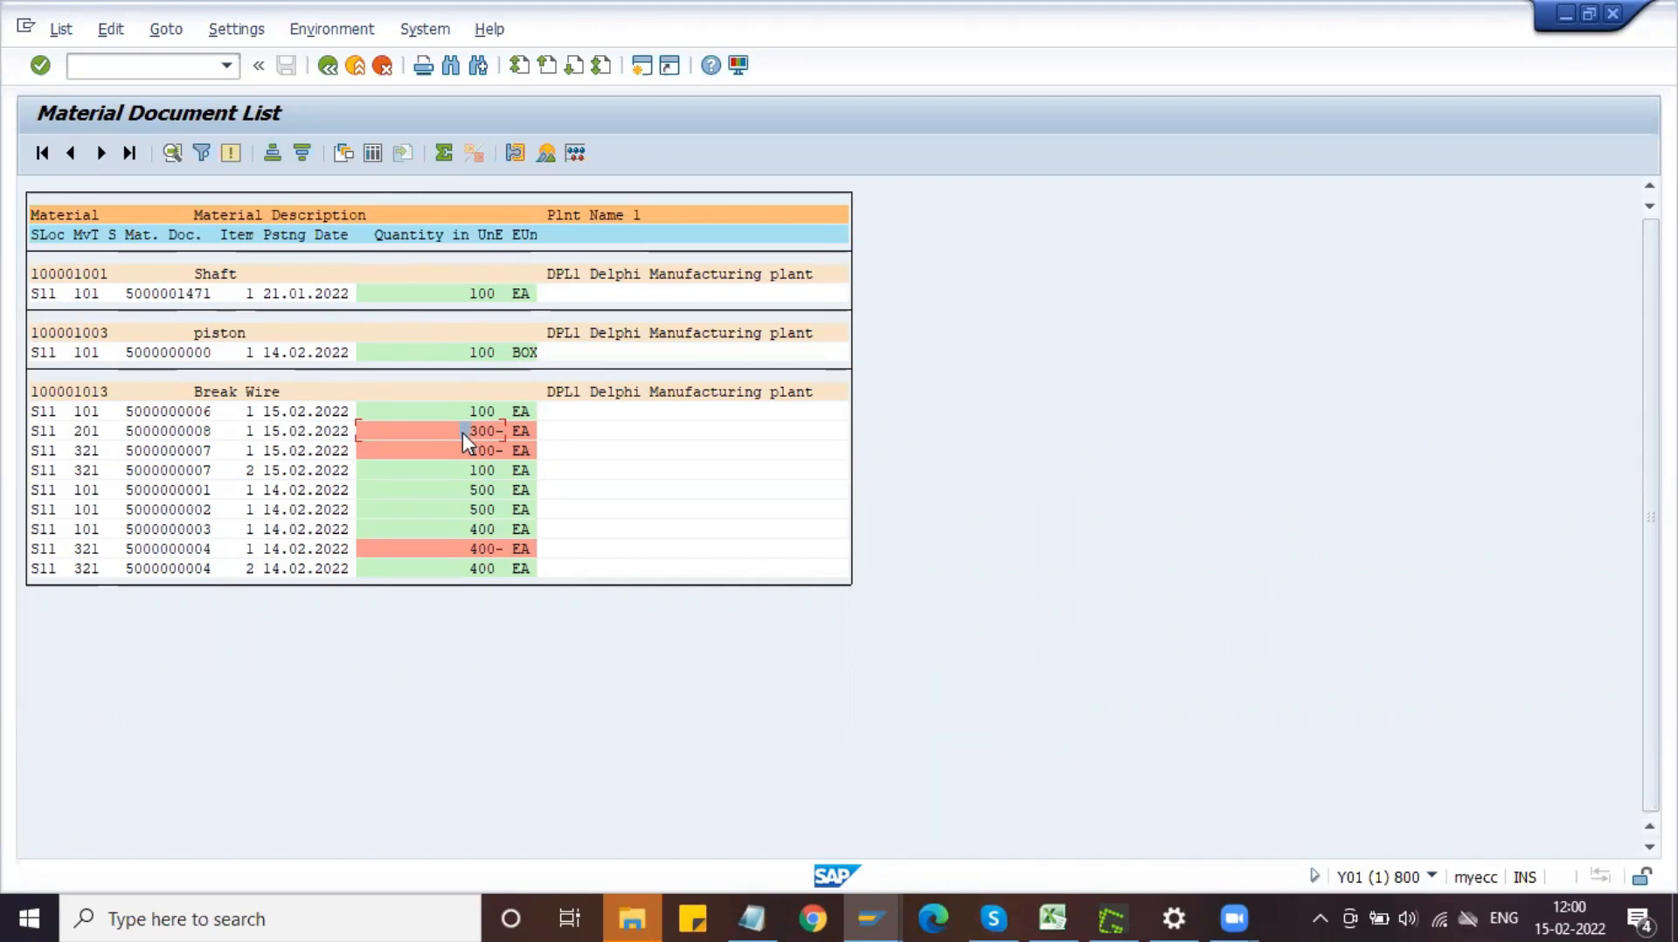
# - Switch to the piston purchase order's session, expand the item details and reload the order to view its purchase order history
pyautogui.hotkey('alt', 'Tab')
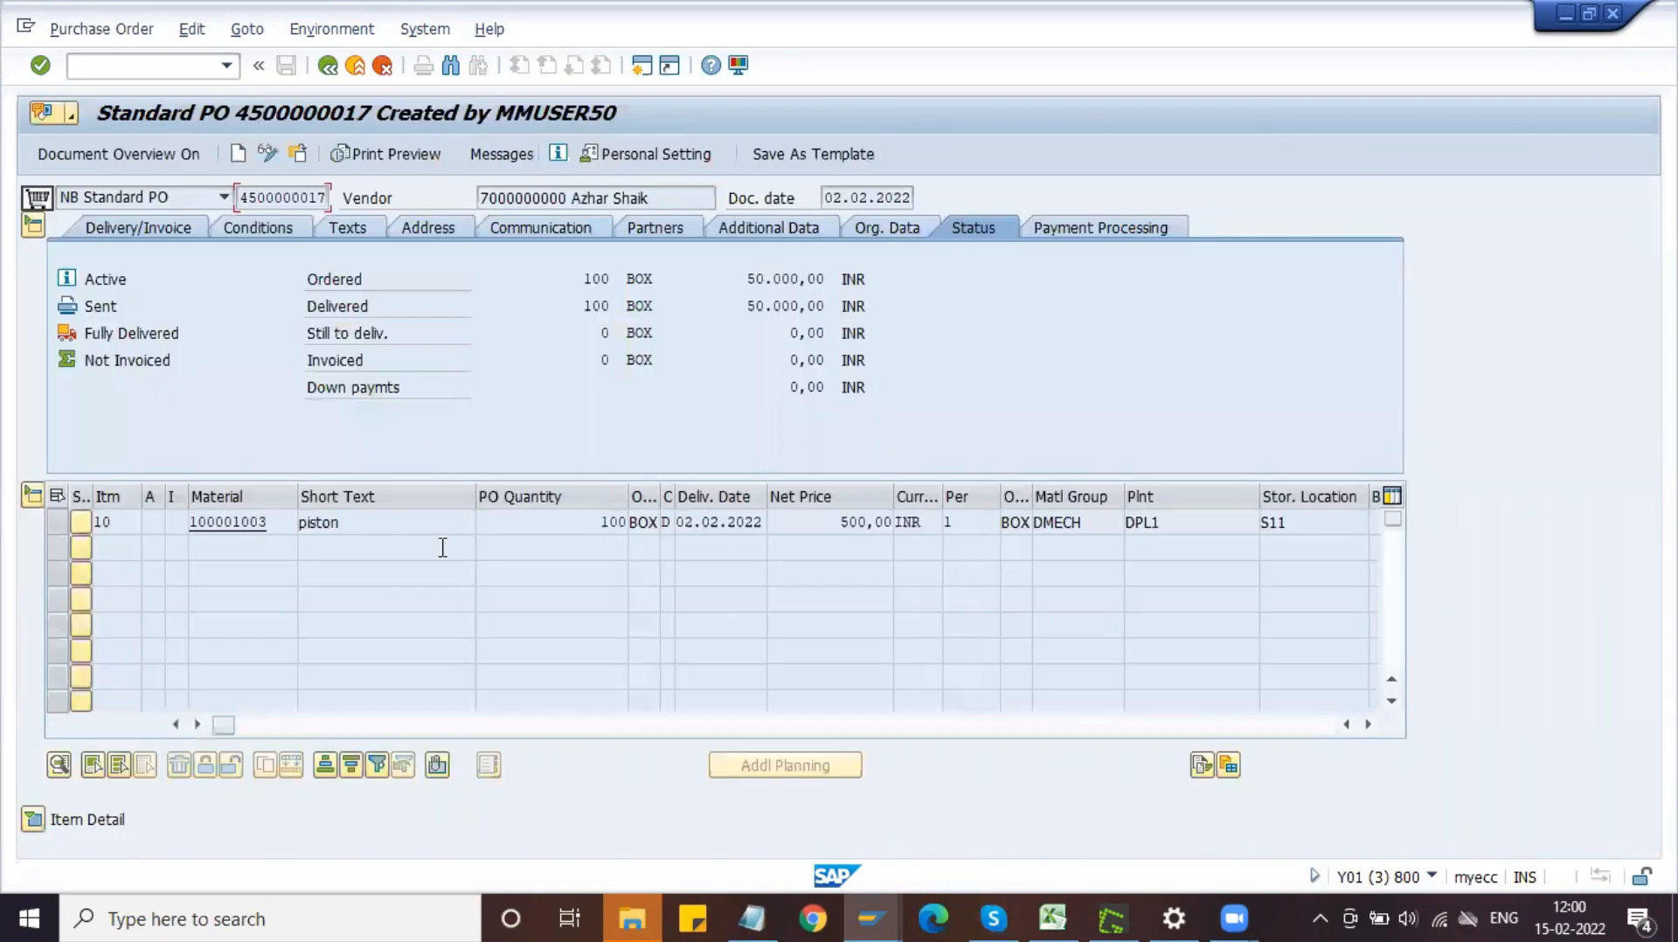
pyautogui.click(34, 820)
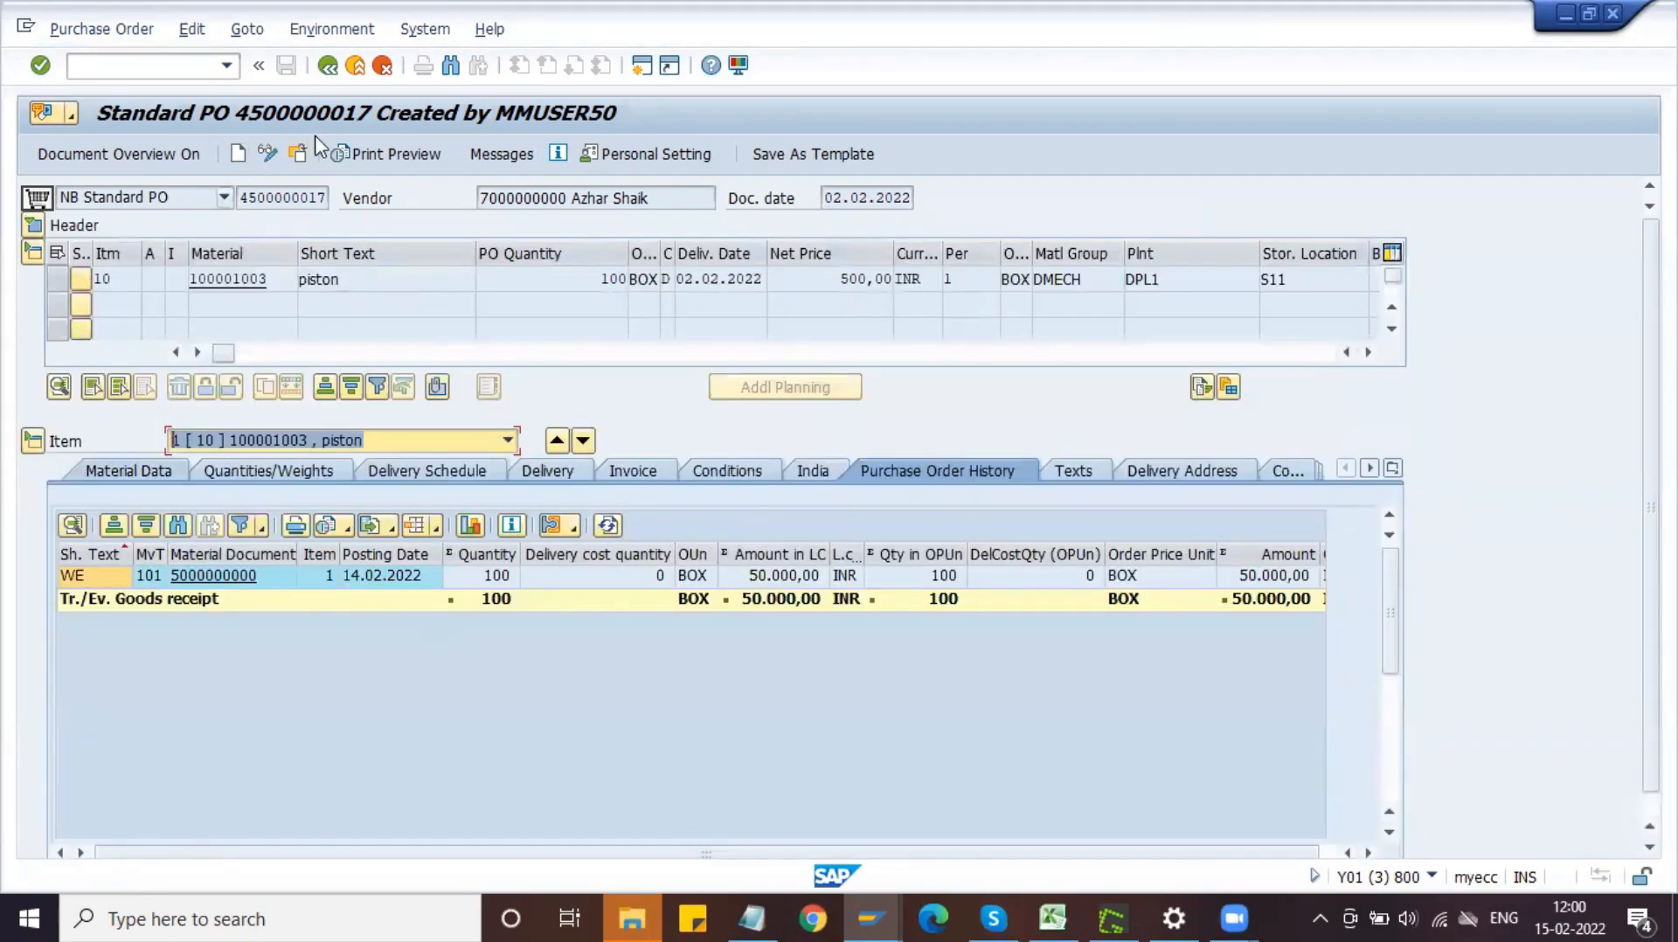
pyautogui.click(299, 153)
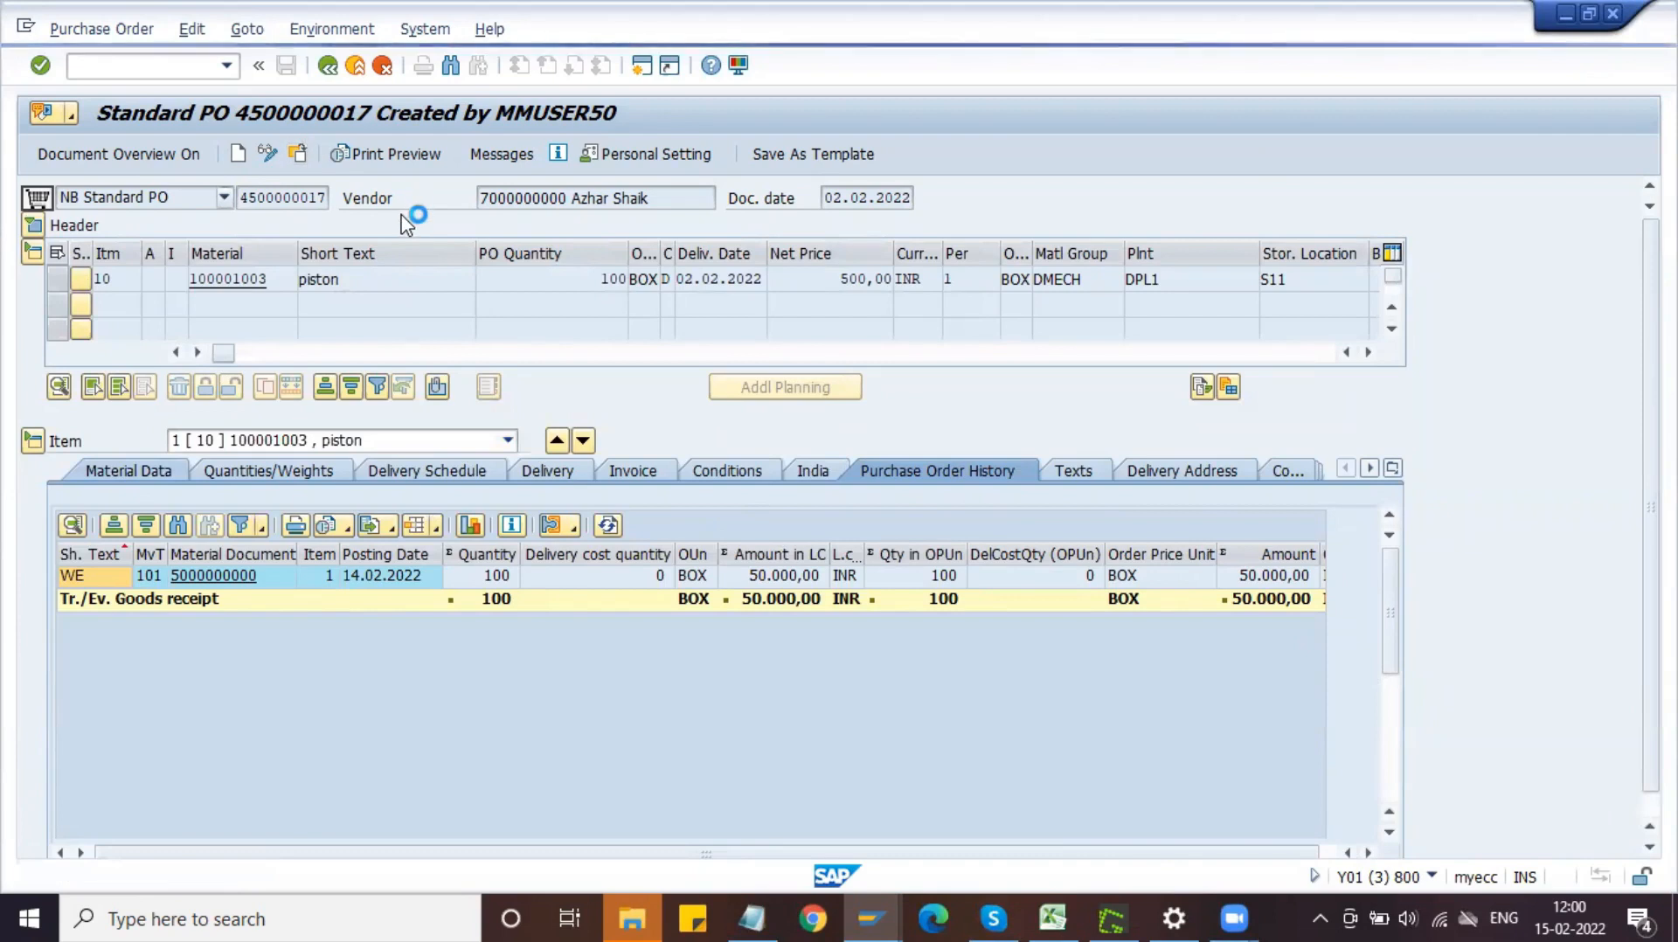
pyautogui.press('Return')
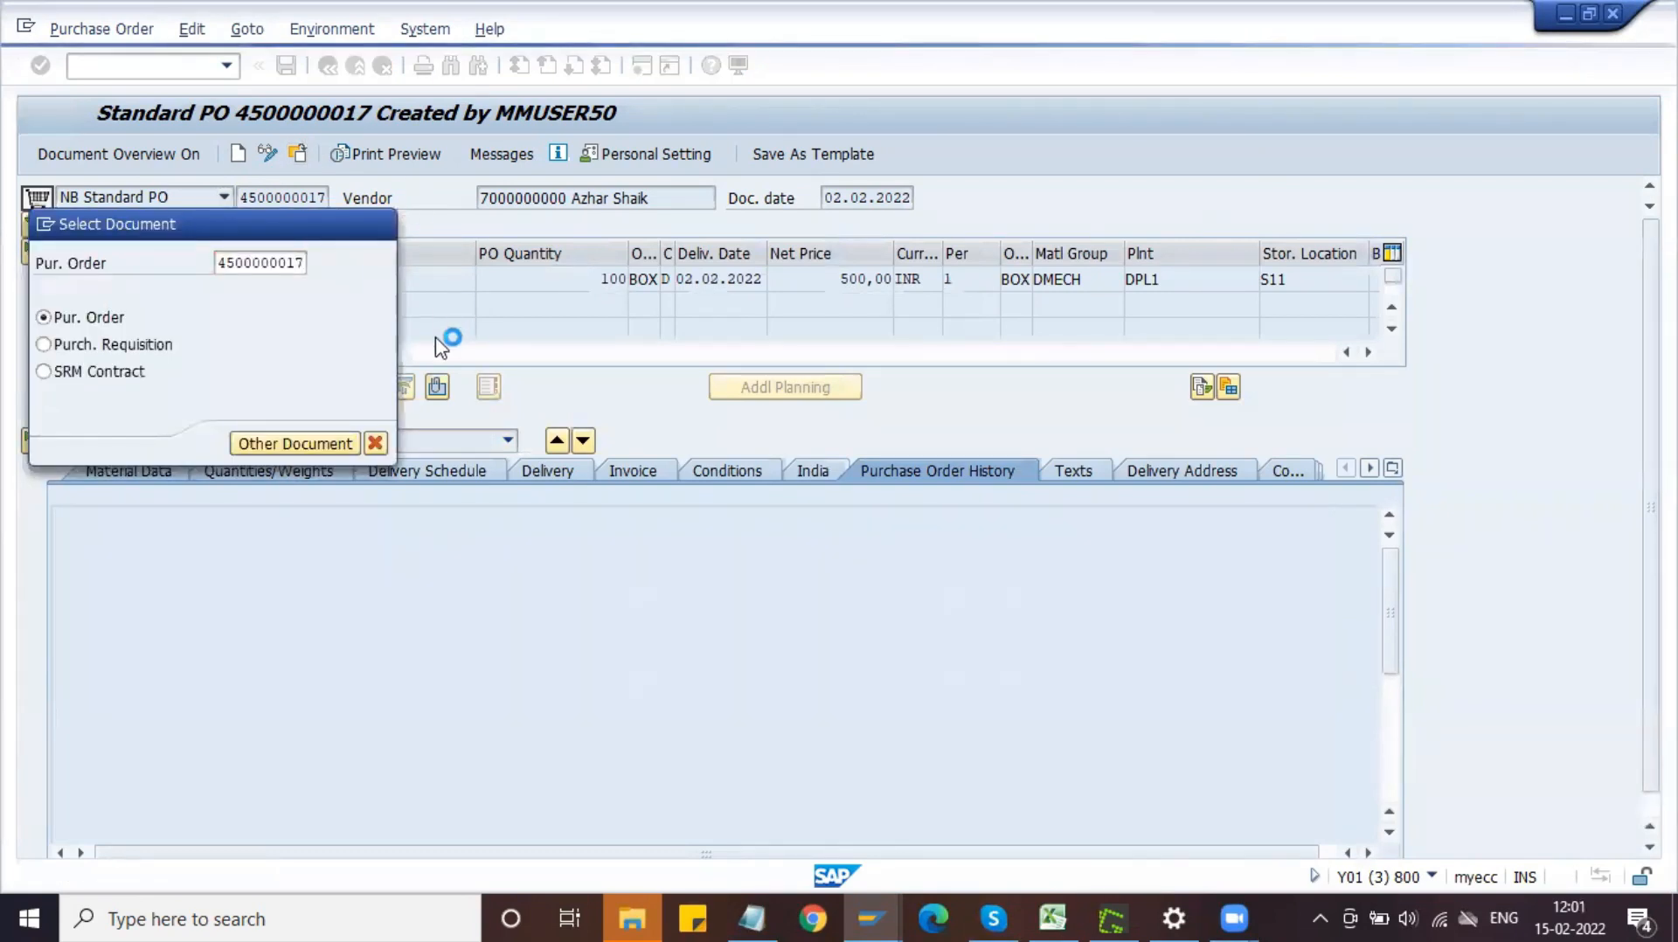
pyautogui.click(44, 631)
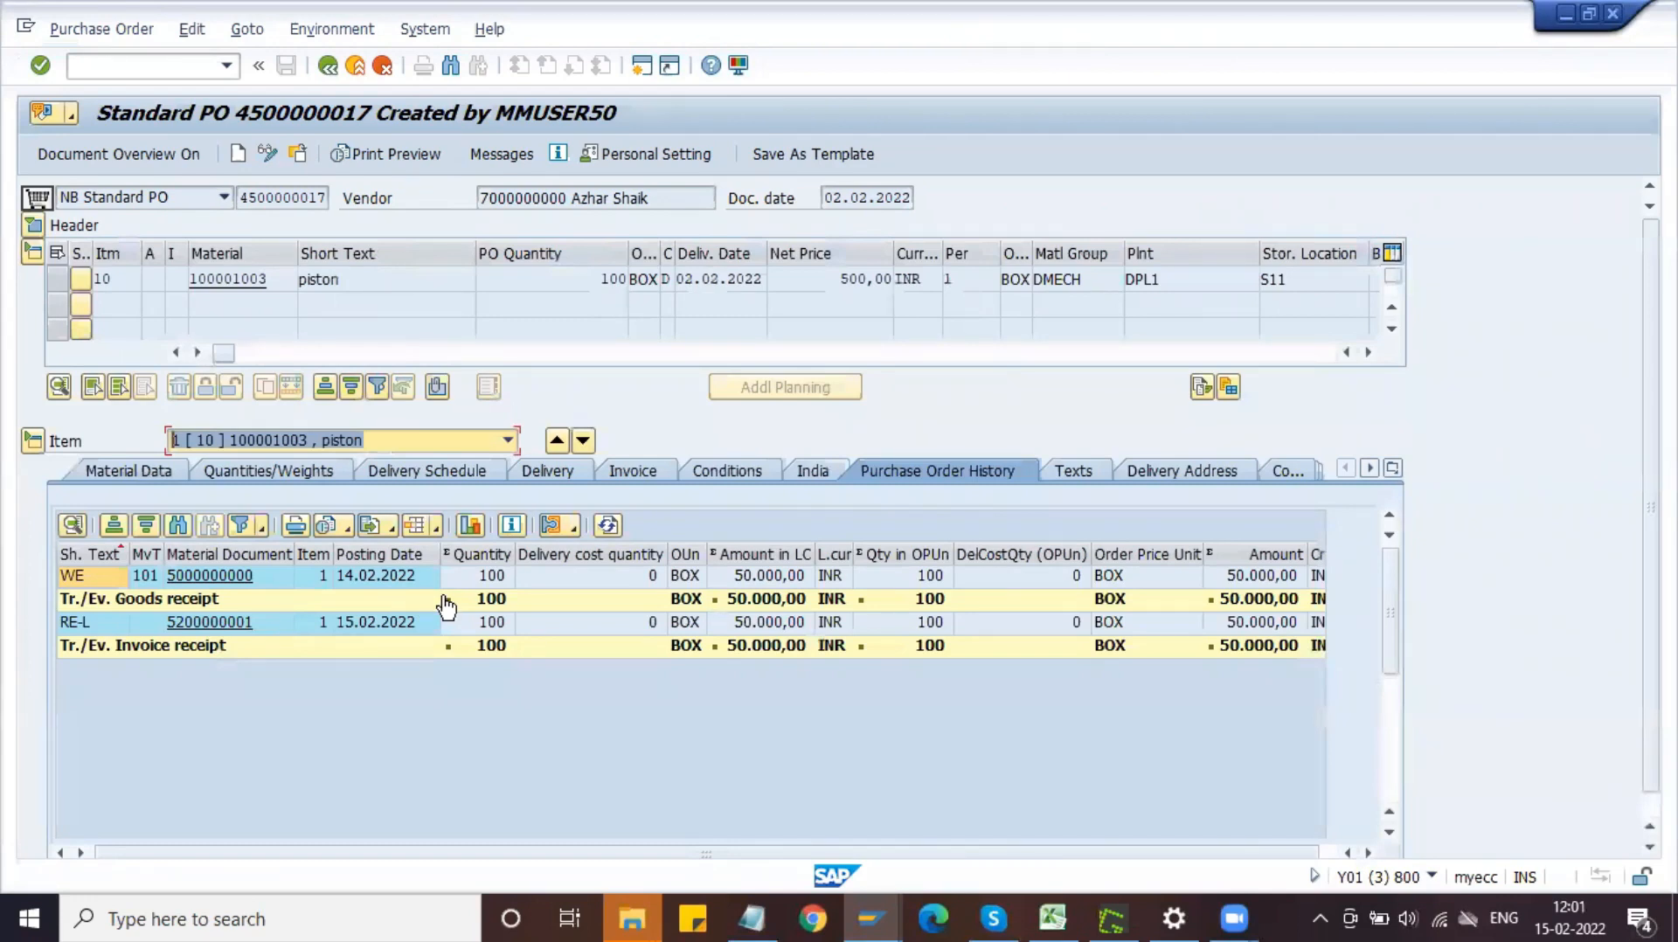
# - Try to start transaction MIGO from the piston purchase order's session
pyautogui.click(281, 279)
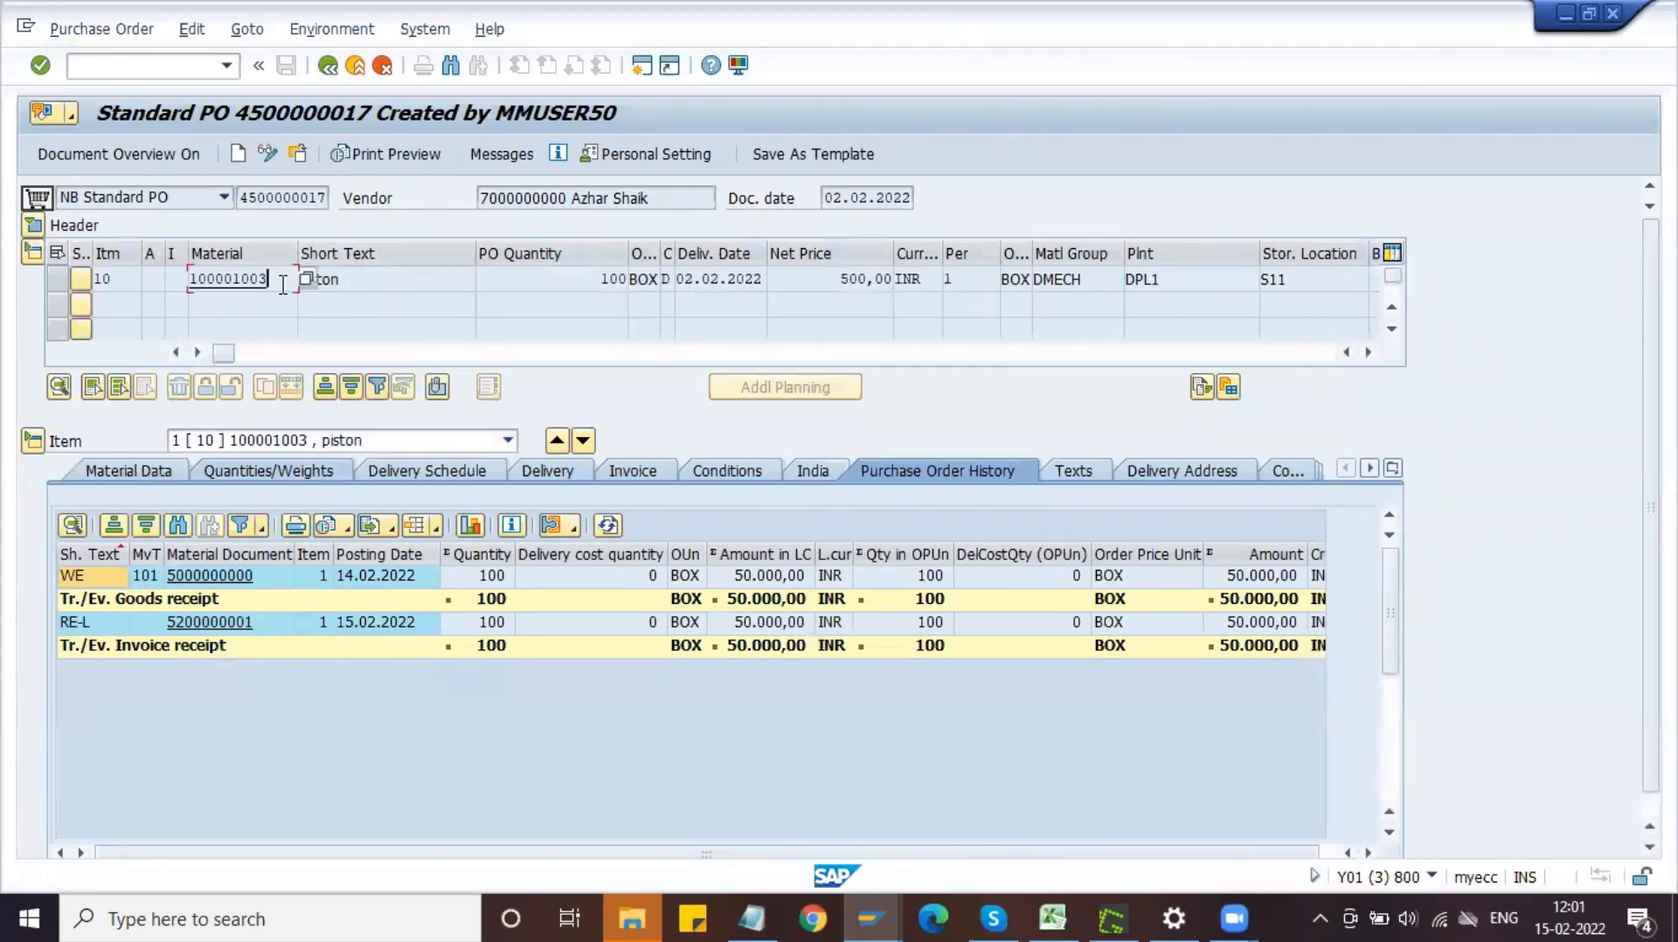
pyautogui.click(77, 65)
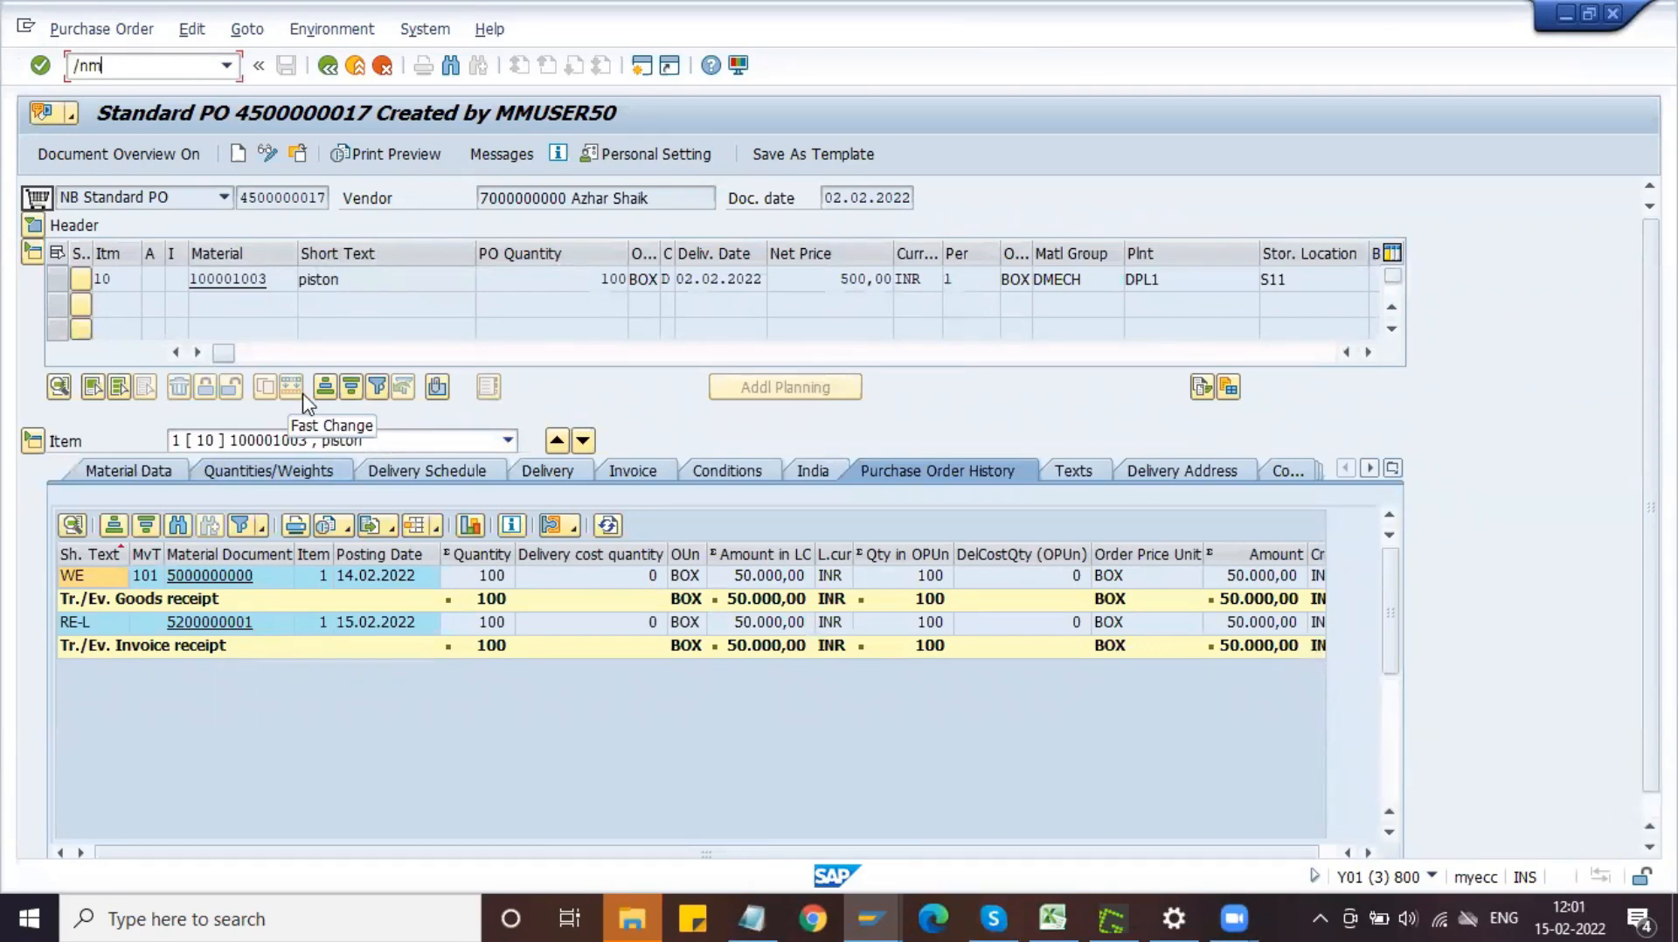
pyautogui.write('/nmigo')
pyautogui.press('Return')
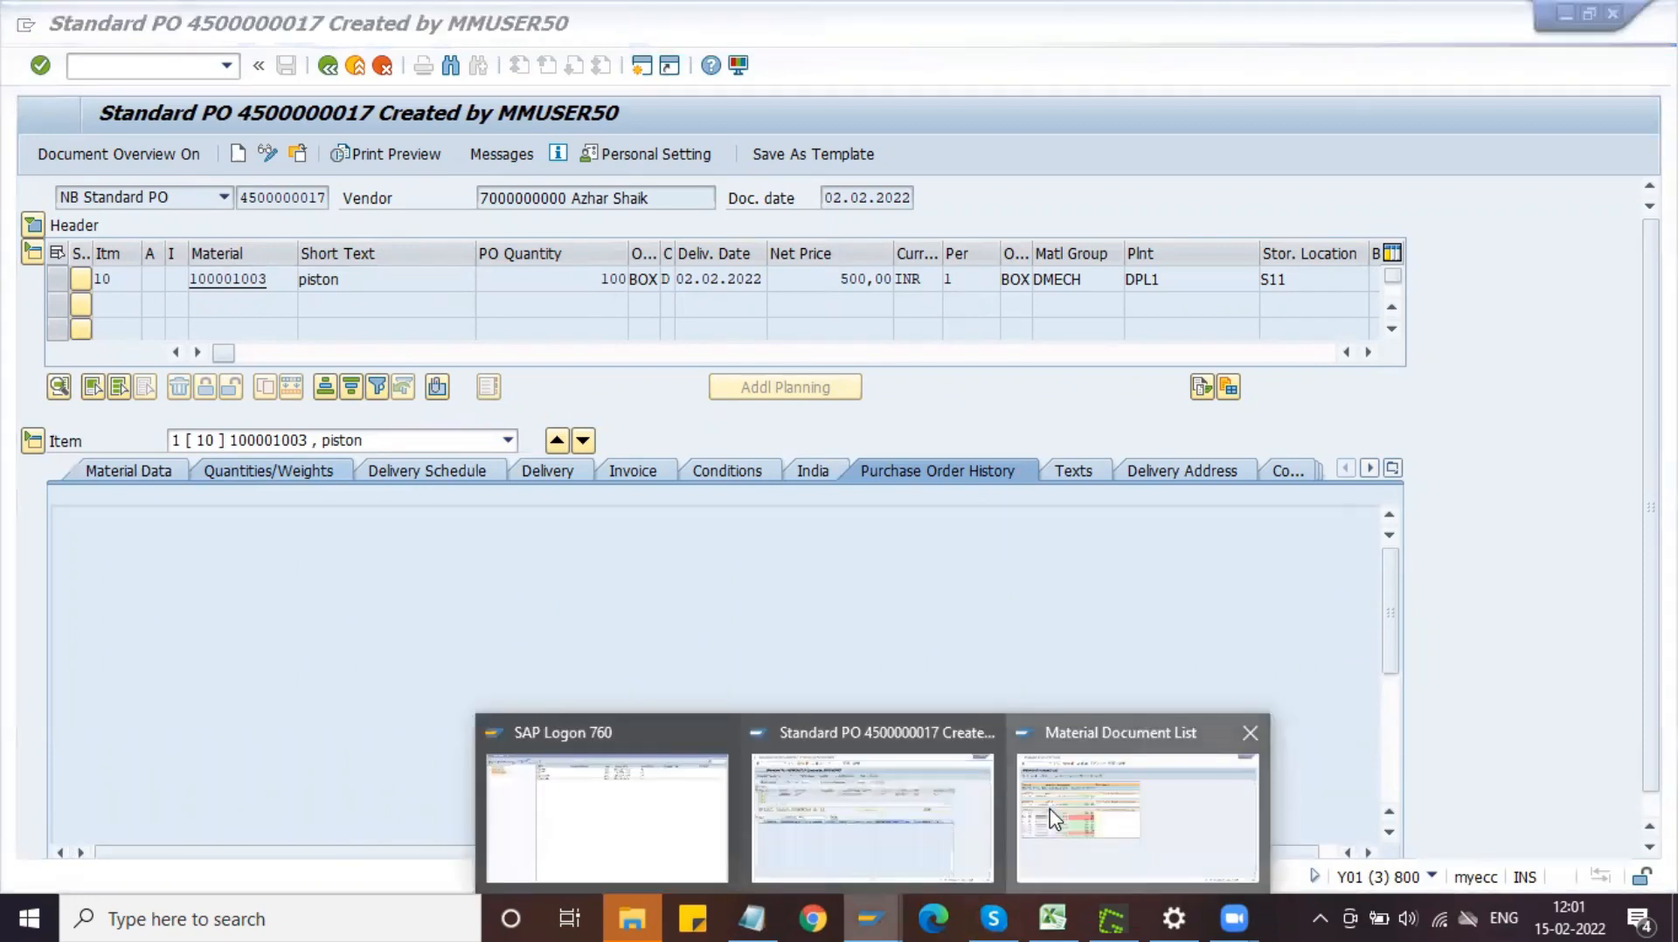
# - Return to the Material Document List selection, restrict the posting date to 15.02.2022 and list plant DPL1's documents
pyautogui.click(329, 68)
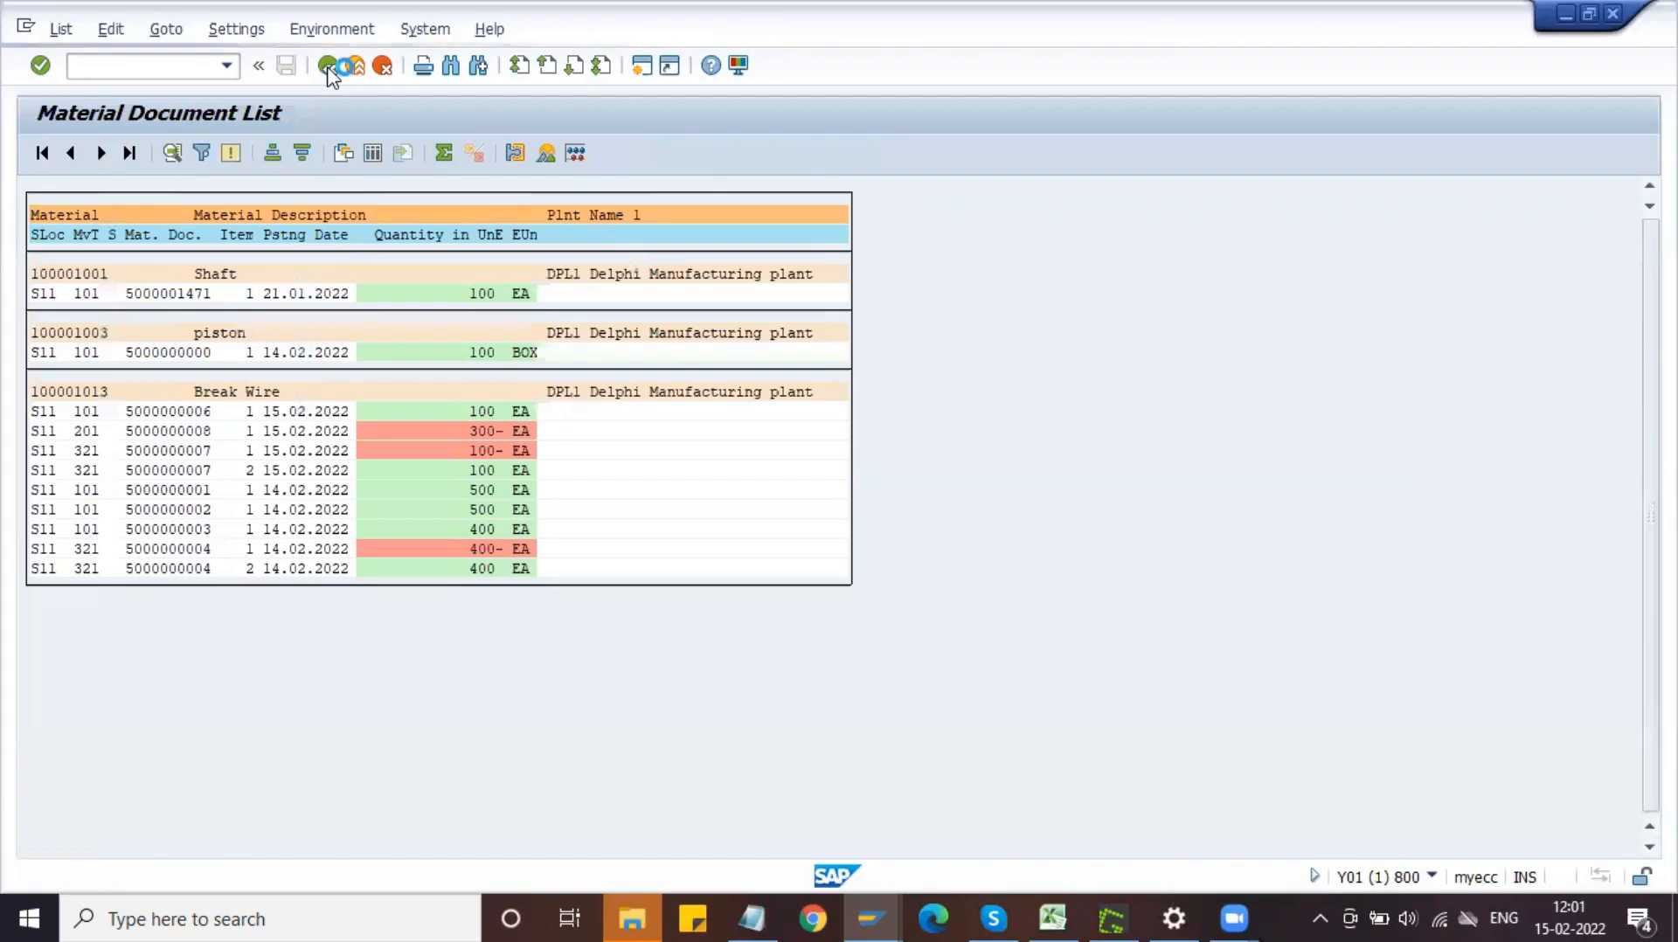
pyautogui.click(328, 69)
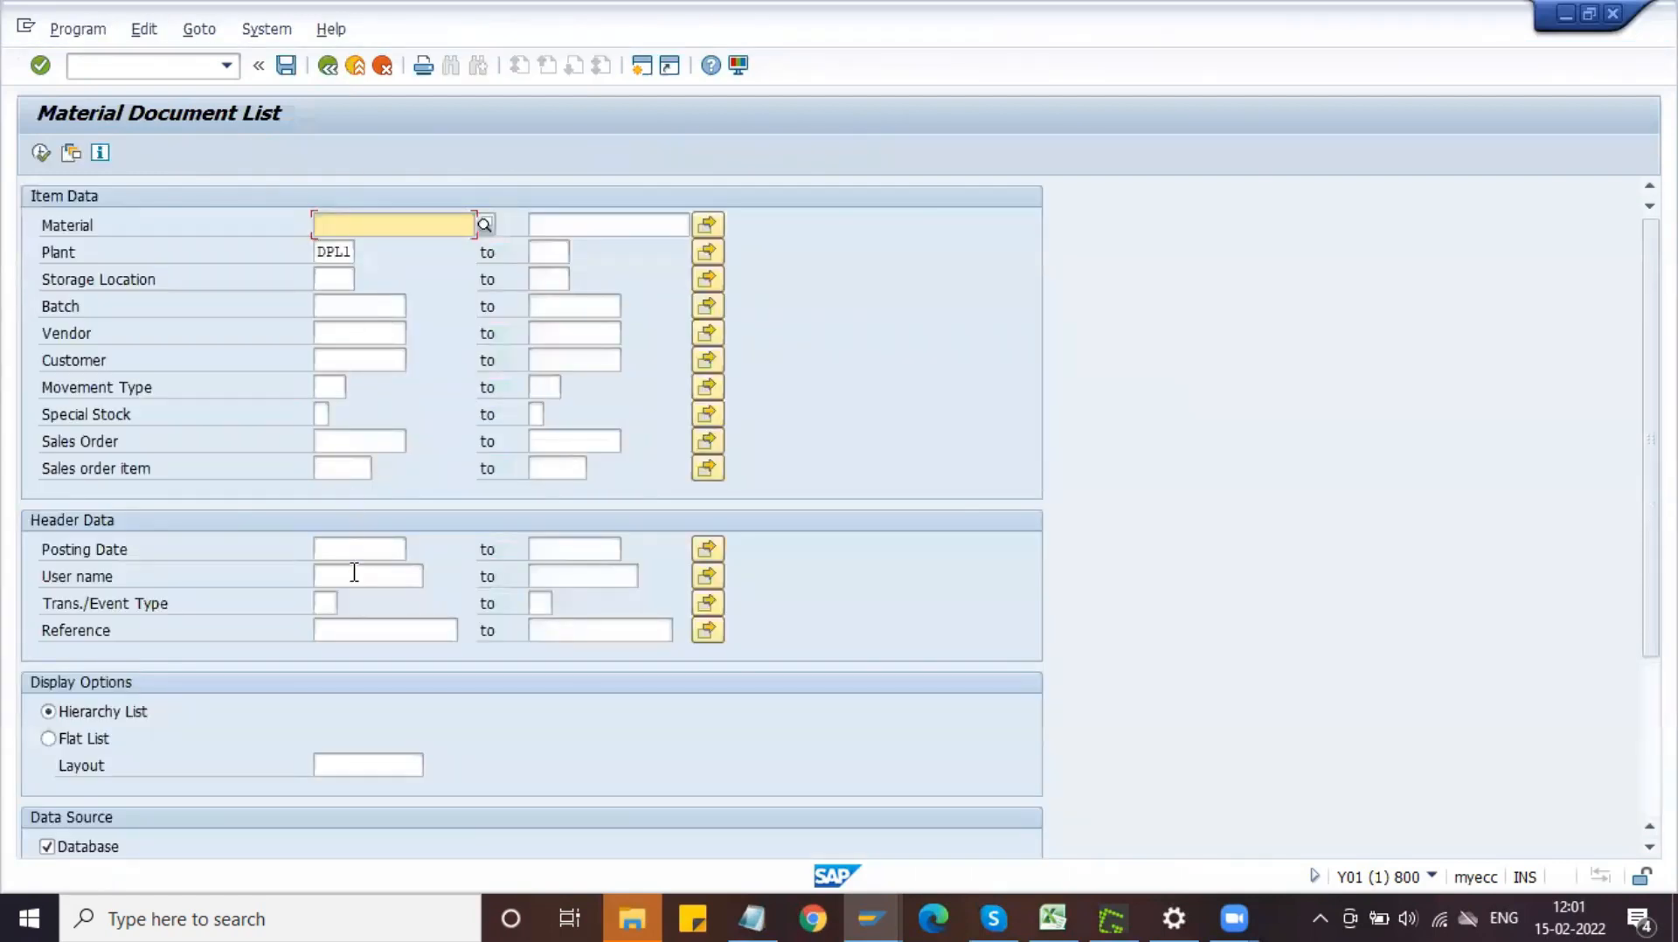
pyautogui.scroll(-3, 352, 569)
pyautogui.click(330, 326)
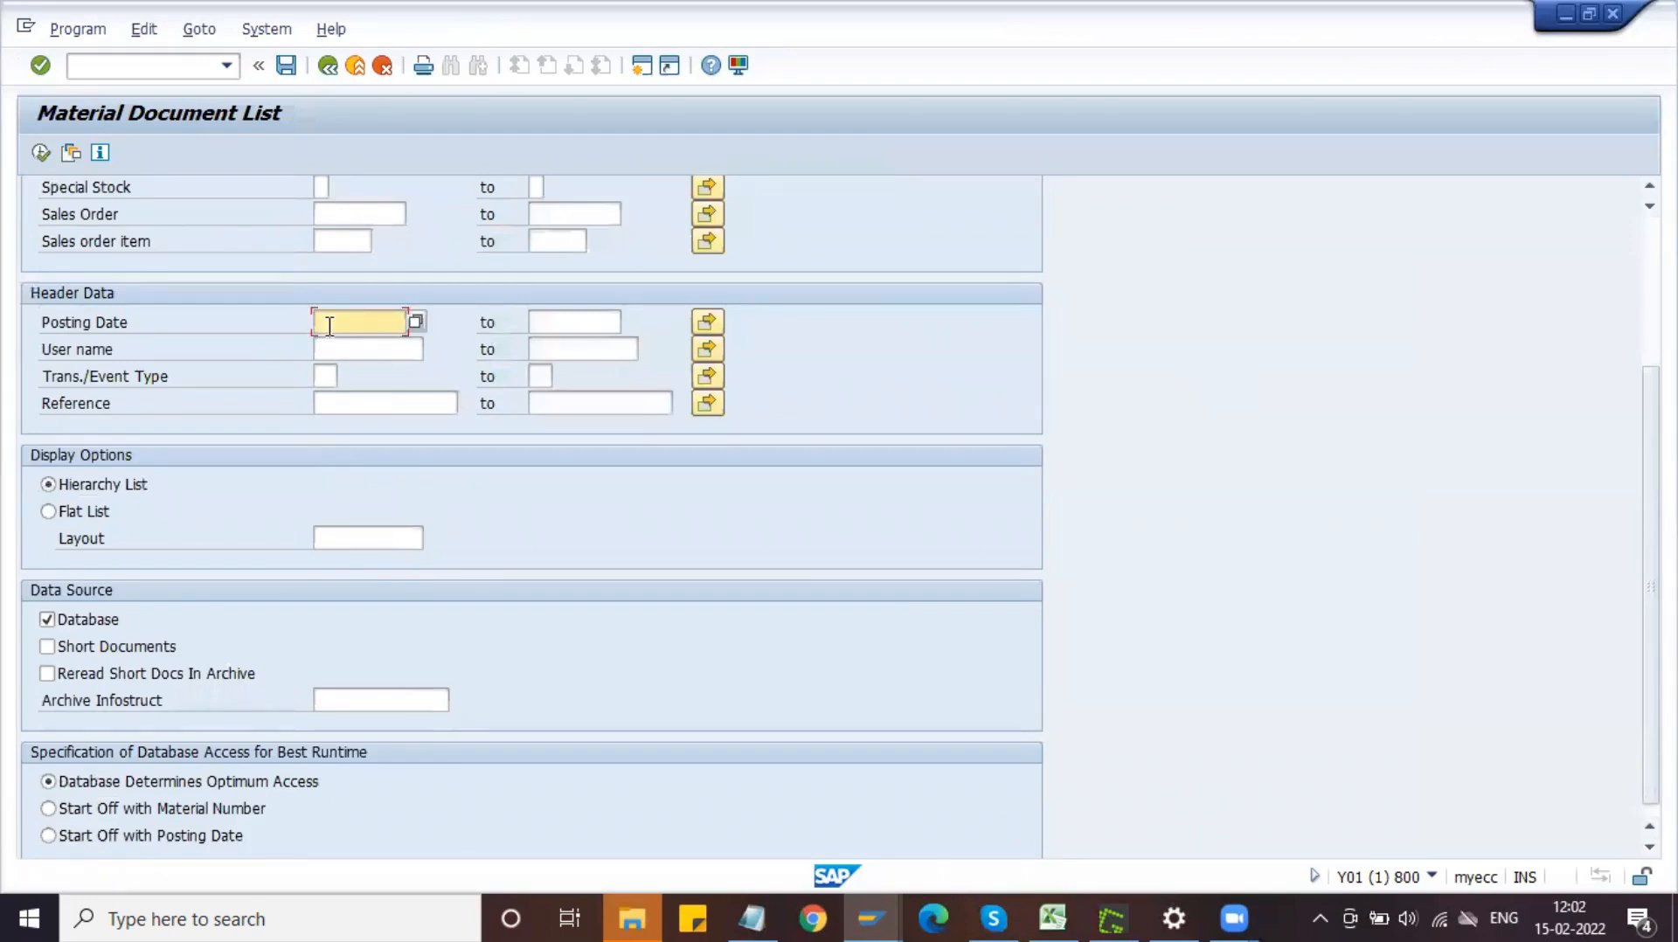
pyautogui.click(413, 322)
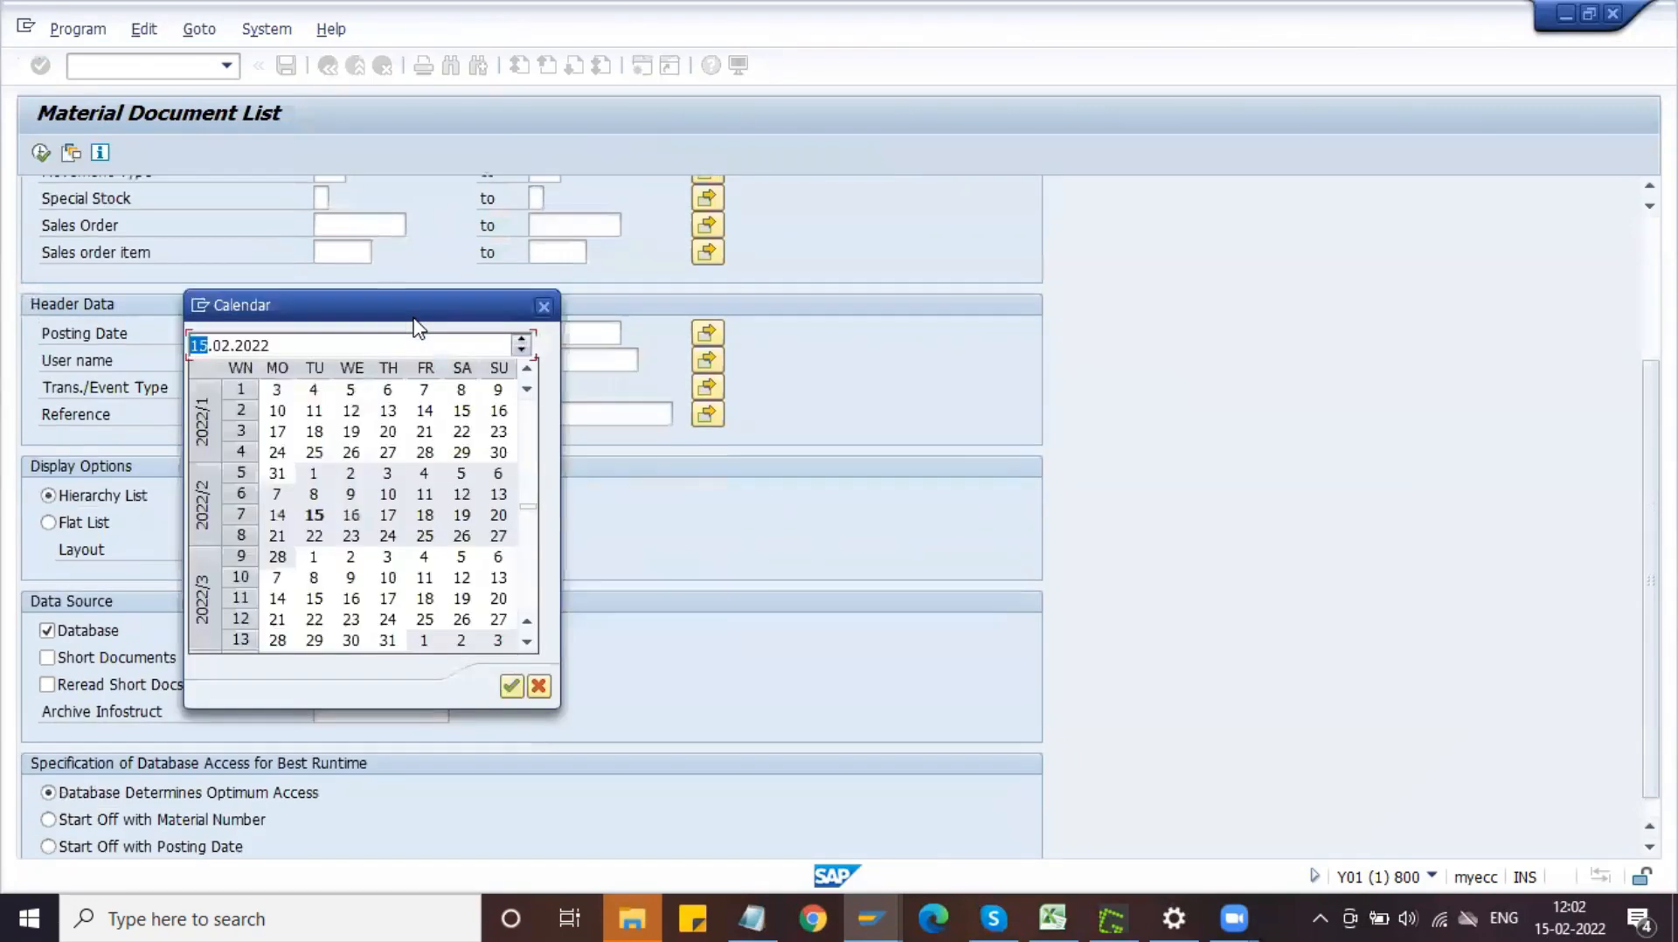
pyautogui.doubleClick(317, 516)
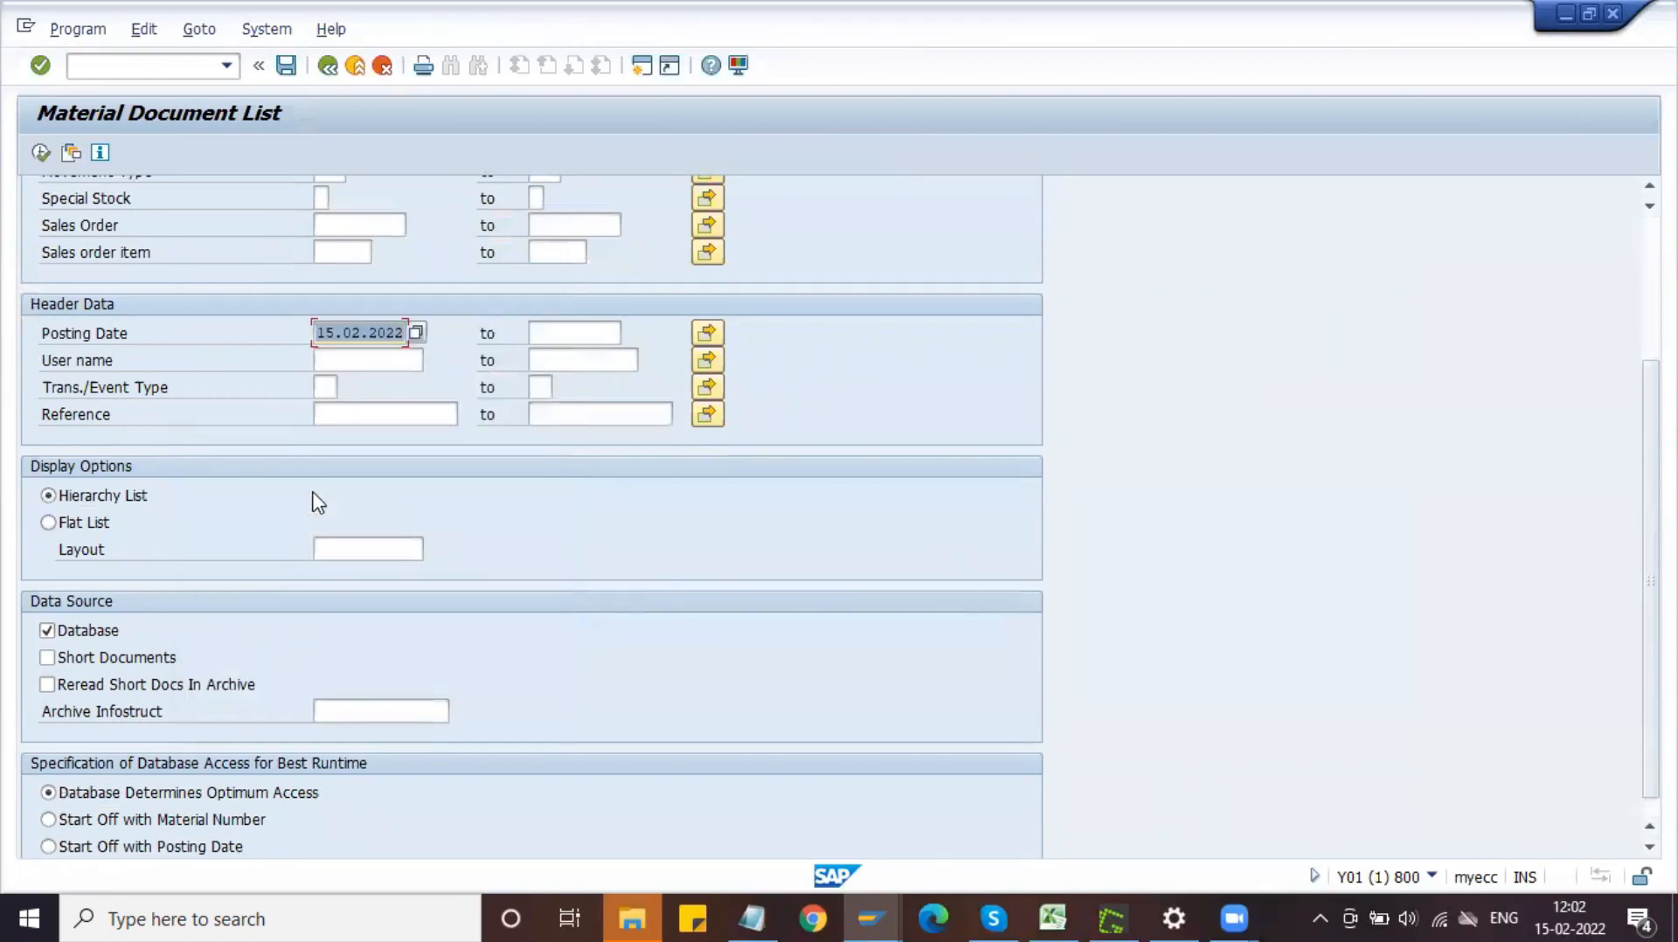
pyautogui.scroll(2, 308, 463)
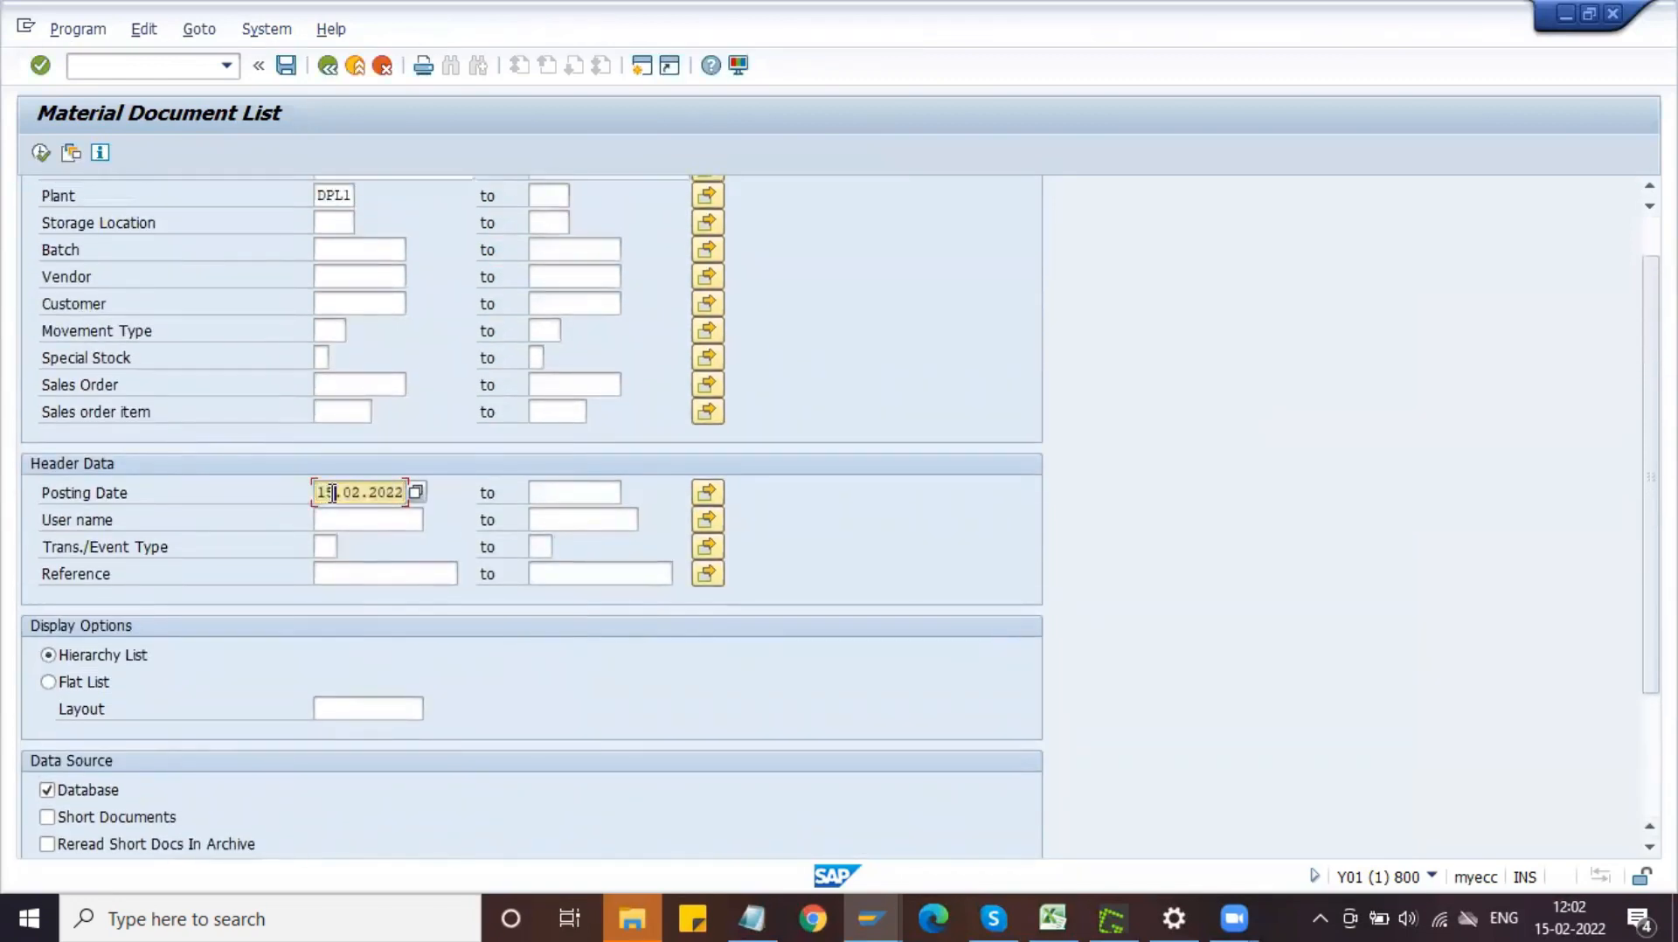
pyautogui.scroll(1, 118, 456)
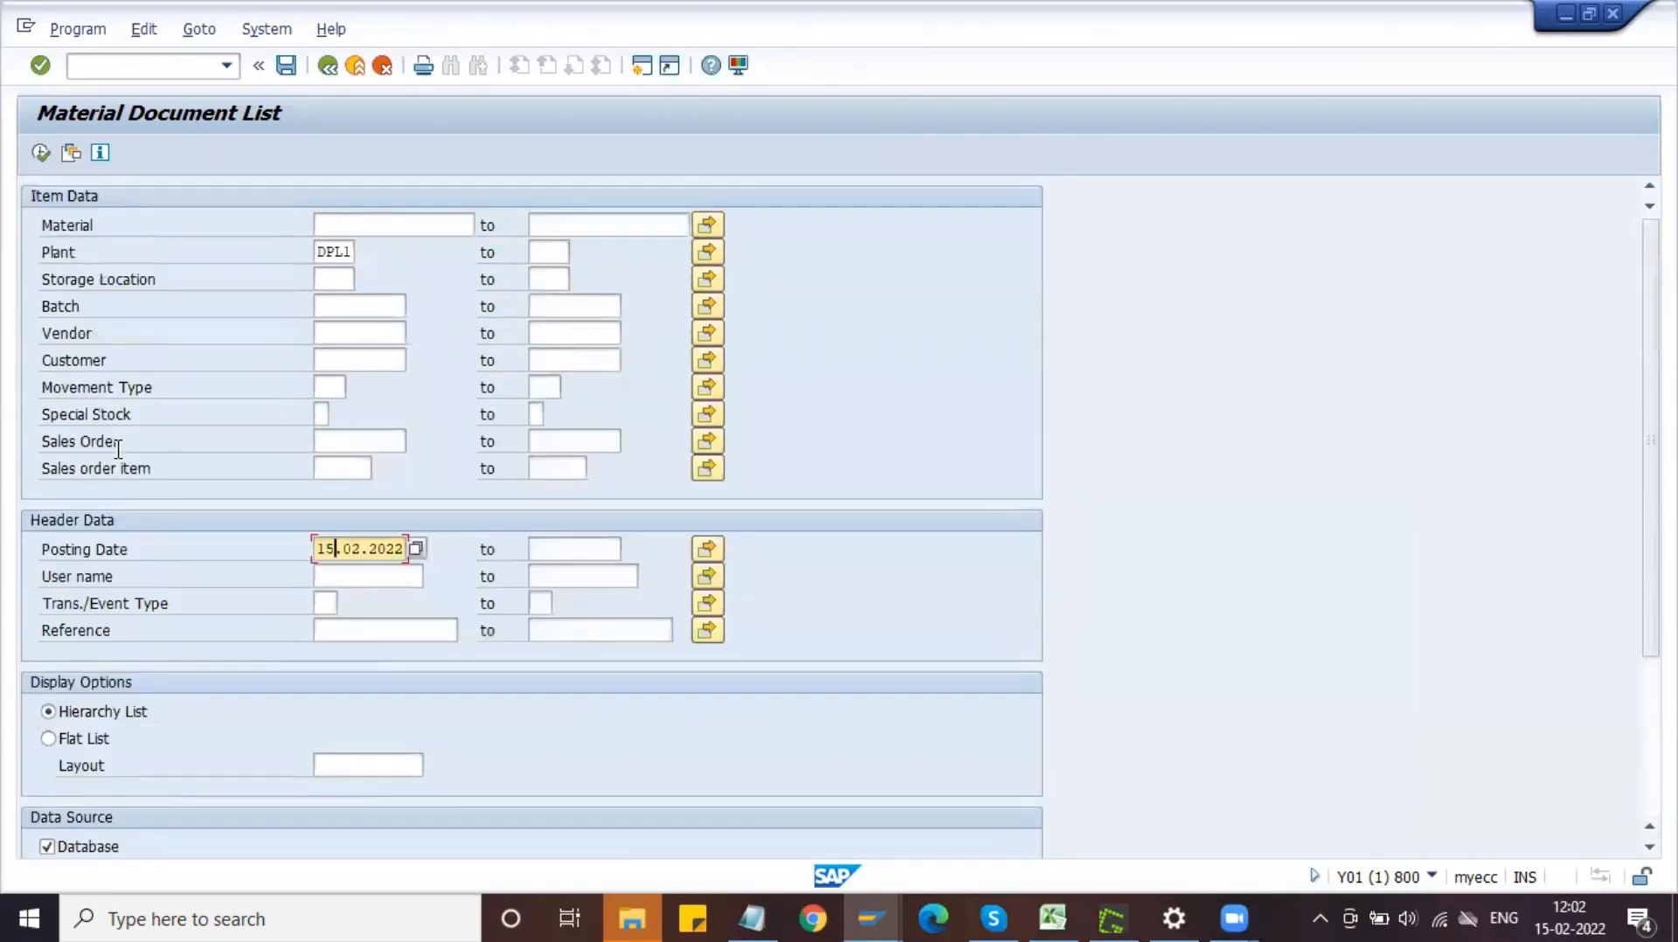
pyautogui.click(40, 154)
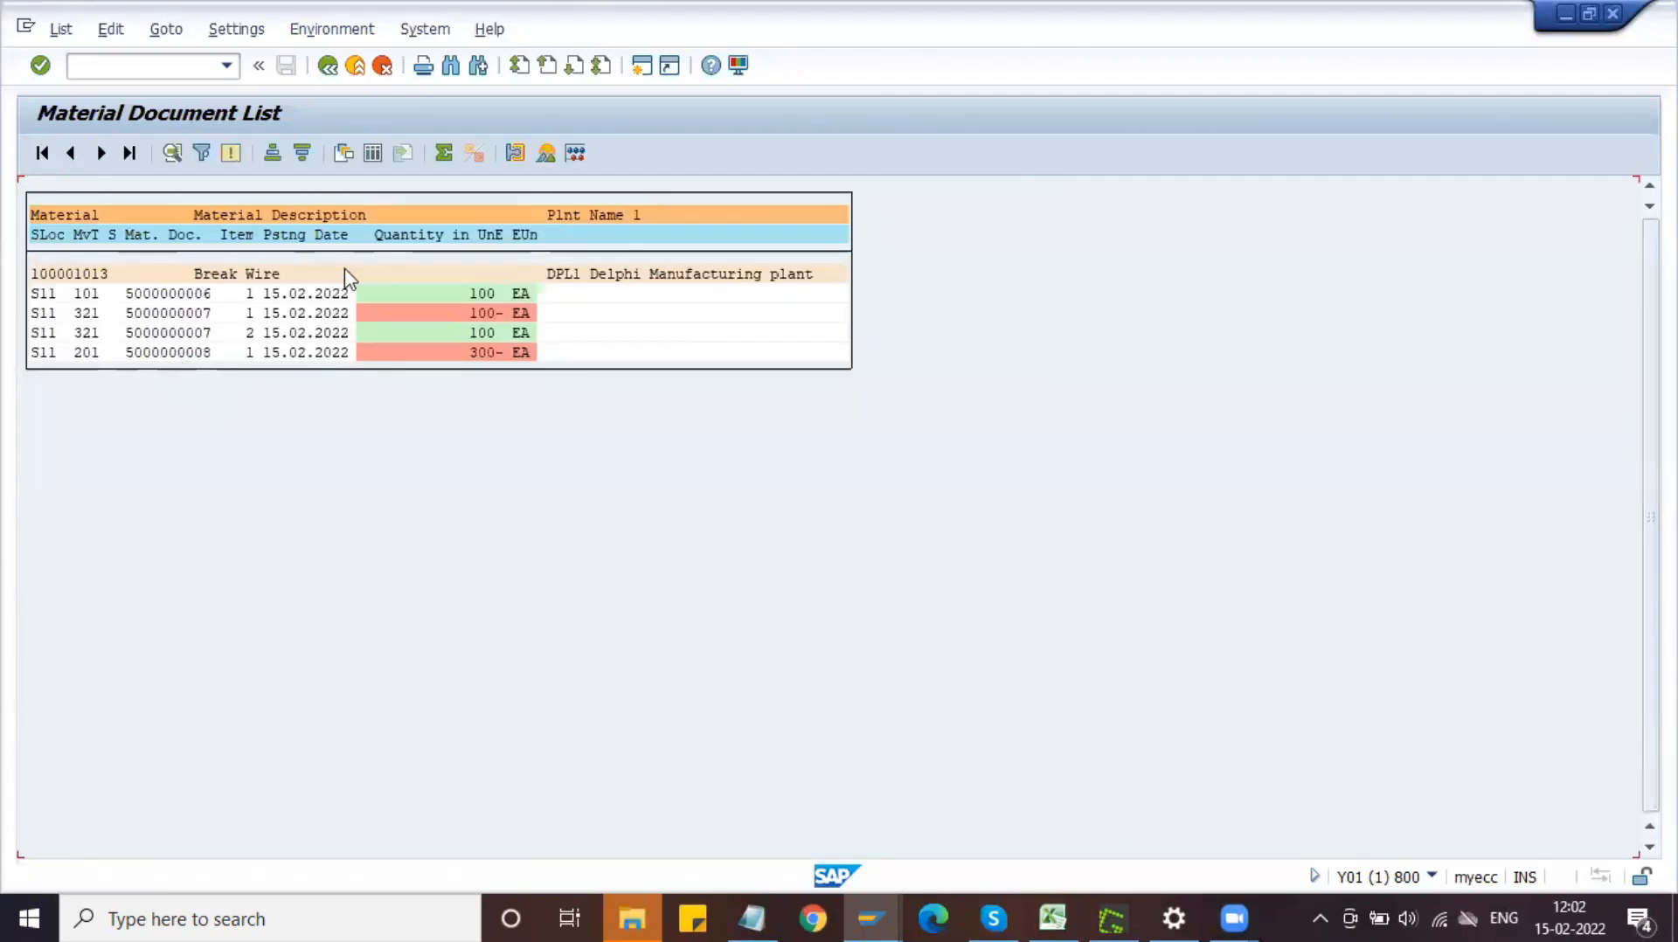
# - Examine the posting dates, movement types and quantities of the Break Wire documents posted on 15.02.2022
pyautogui.click(270, 236)
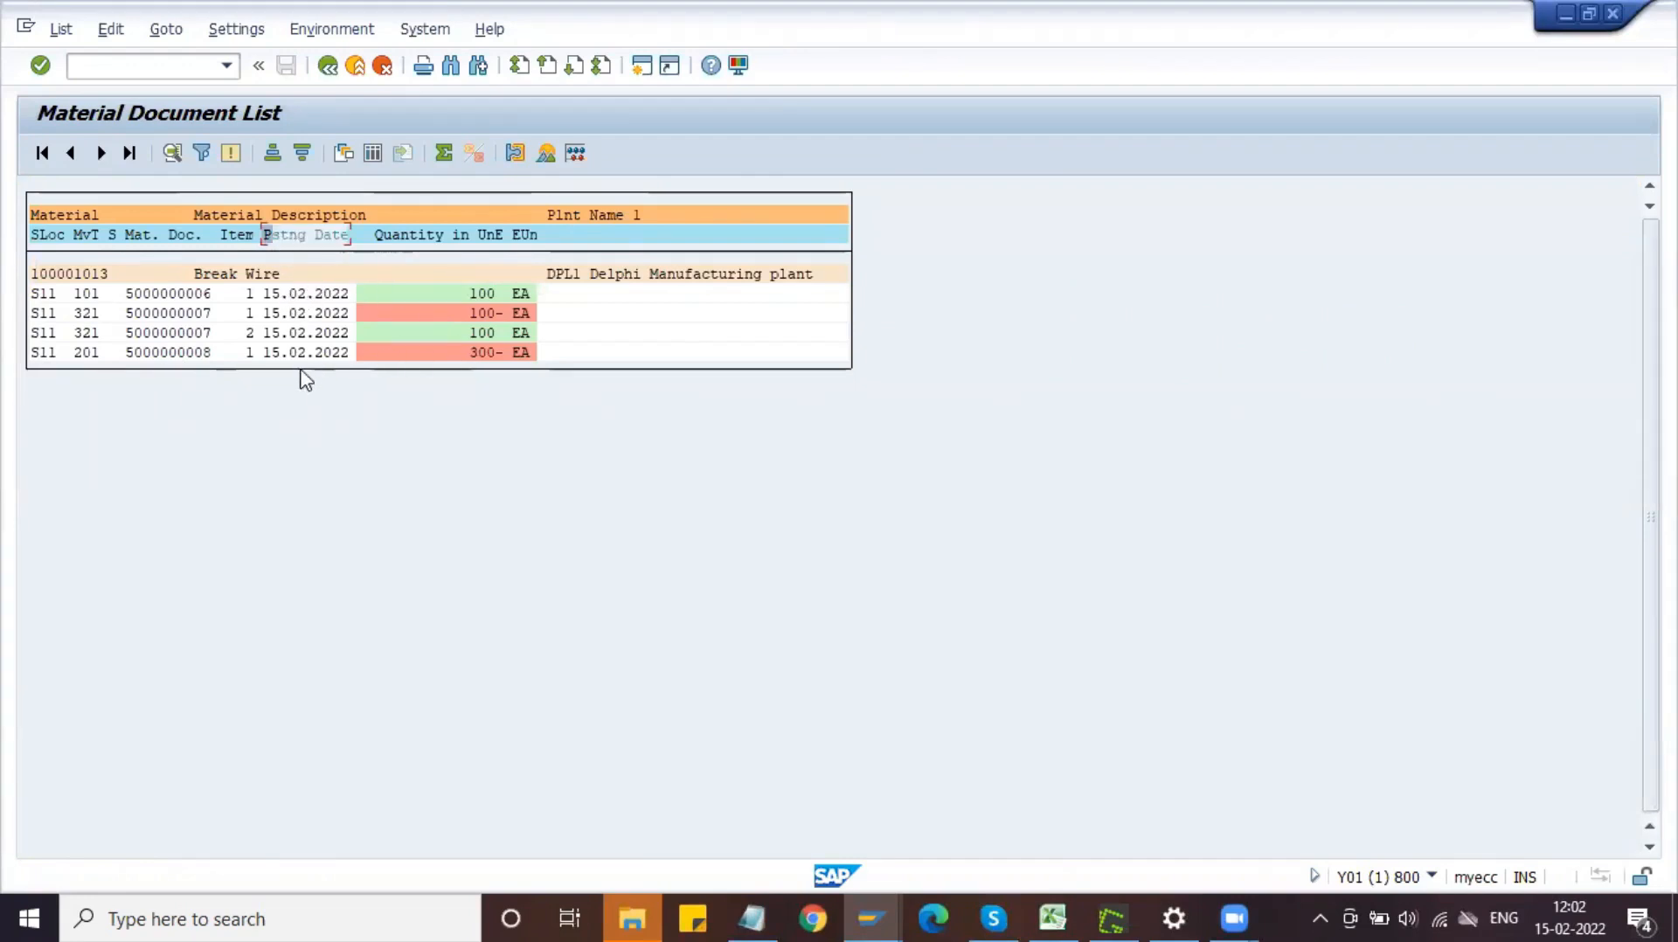
pyautogui.click(93, 294)
pyautogui.click(102, 336)
pyautogui.click(96, 354)
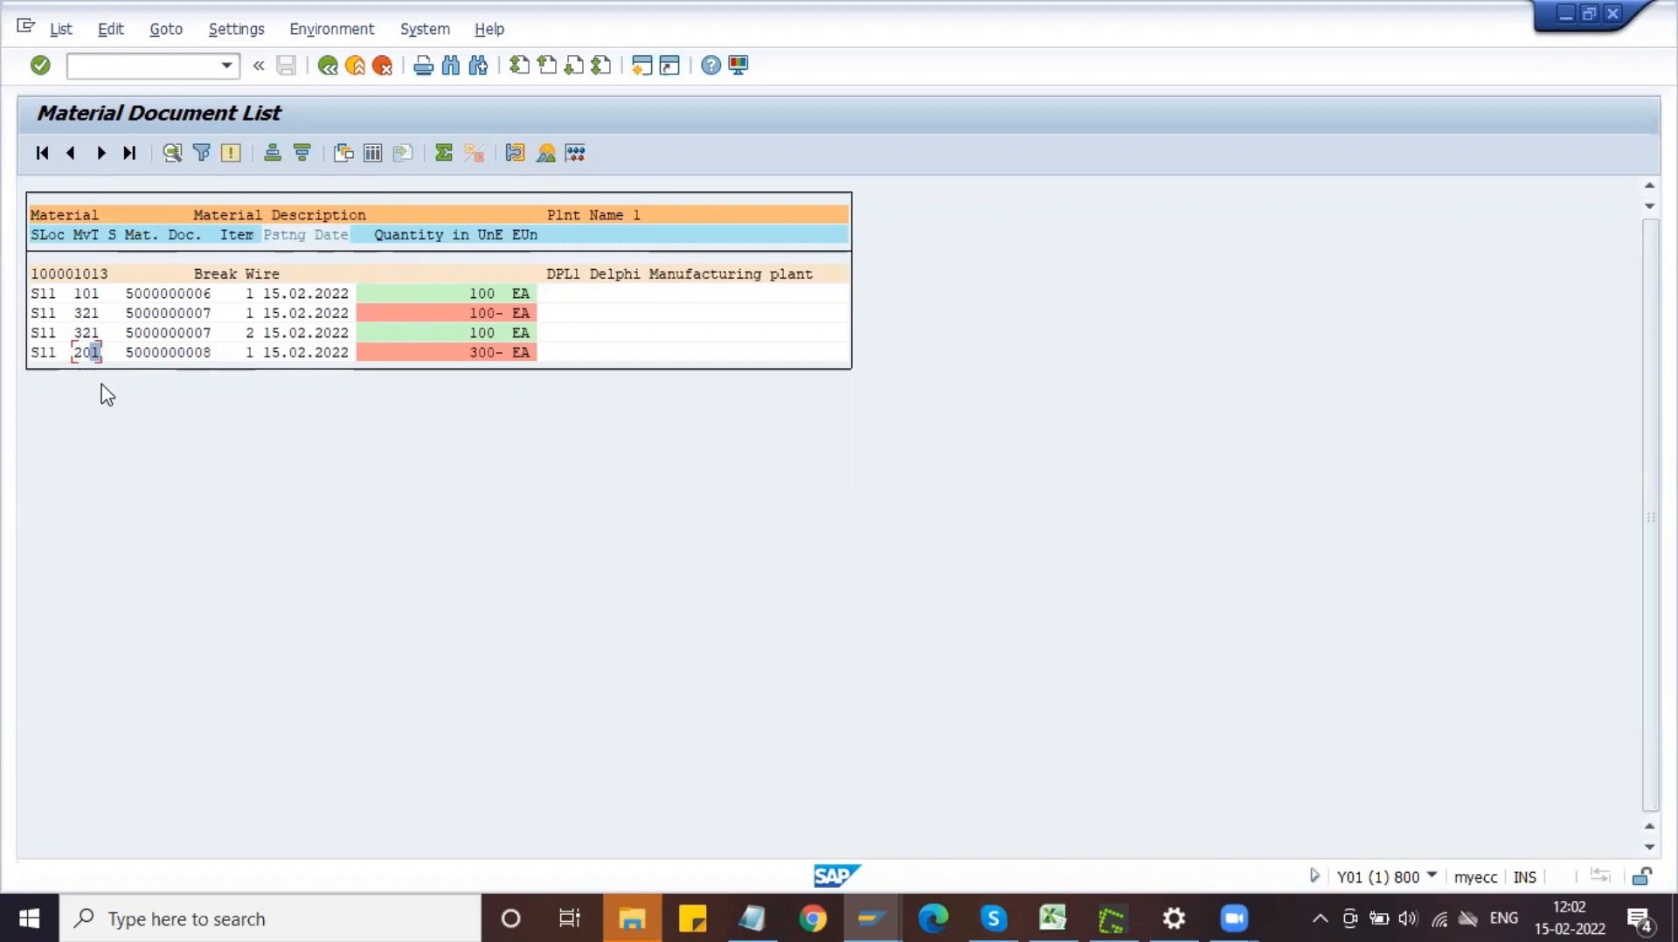
pyautogui.click(85, 313)
pyautogui.click(484, 313)
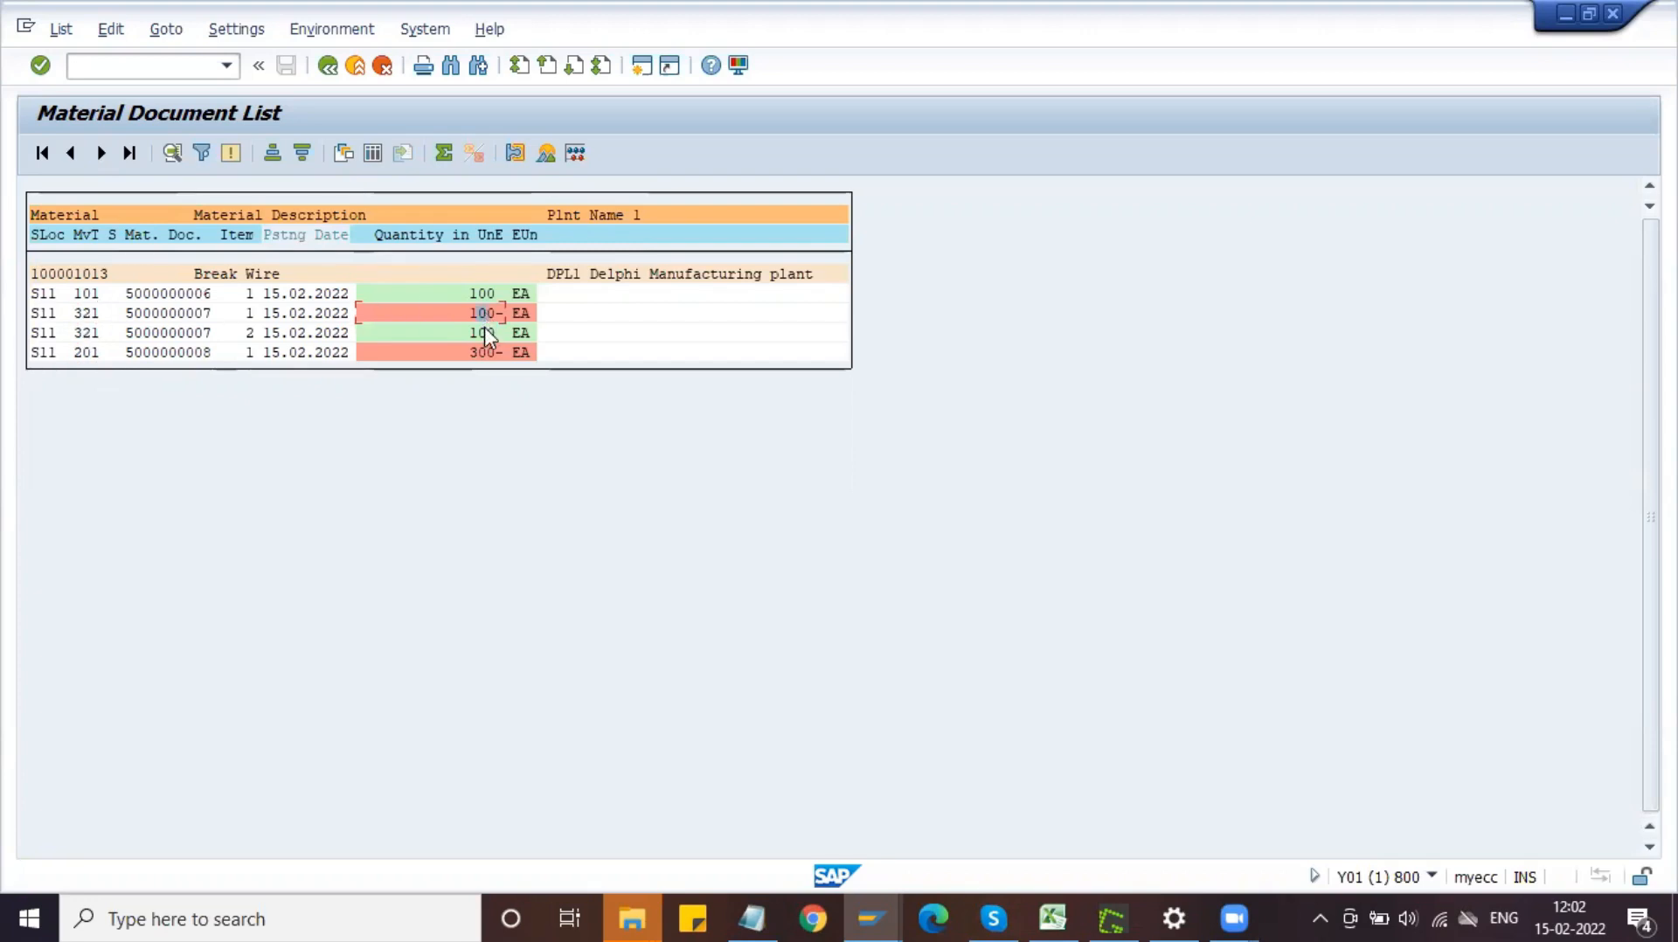
pyautogui.click(102, 334)
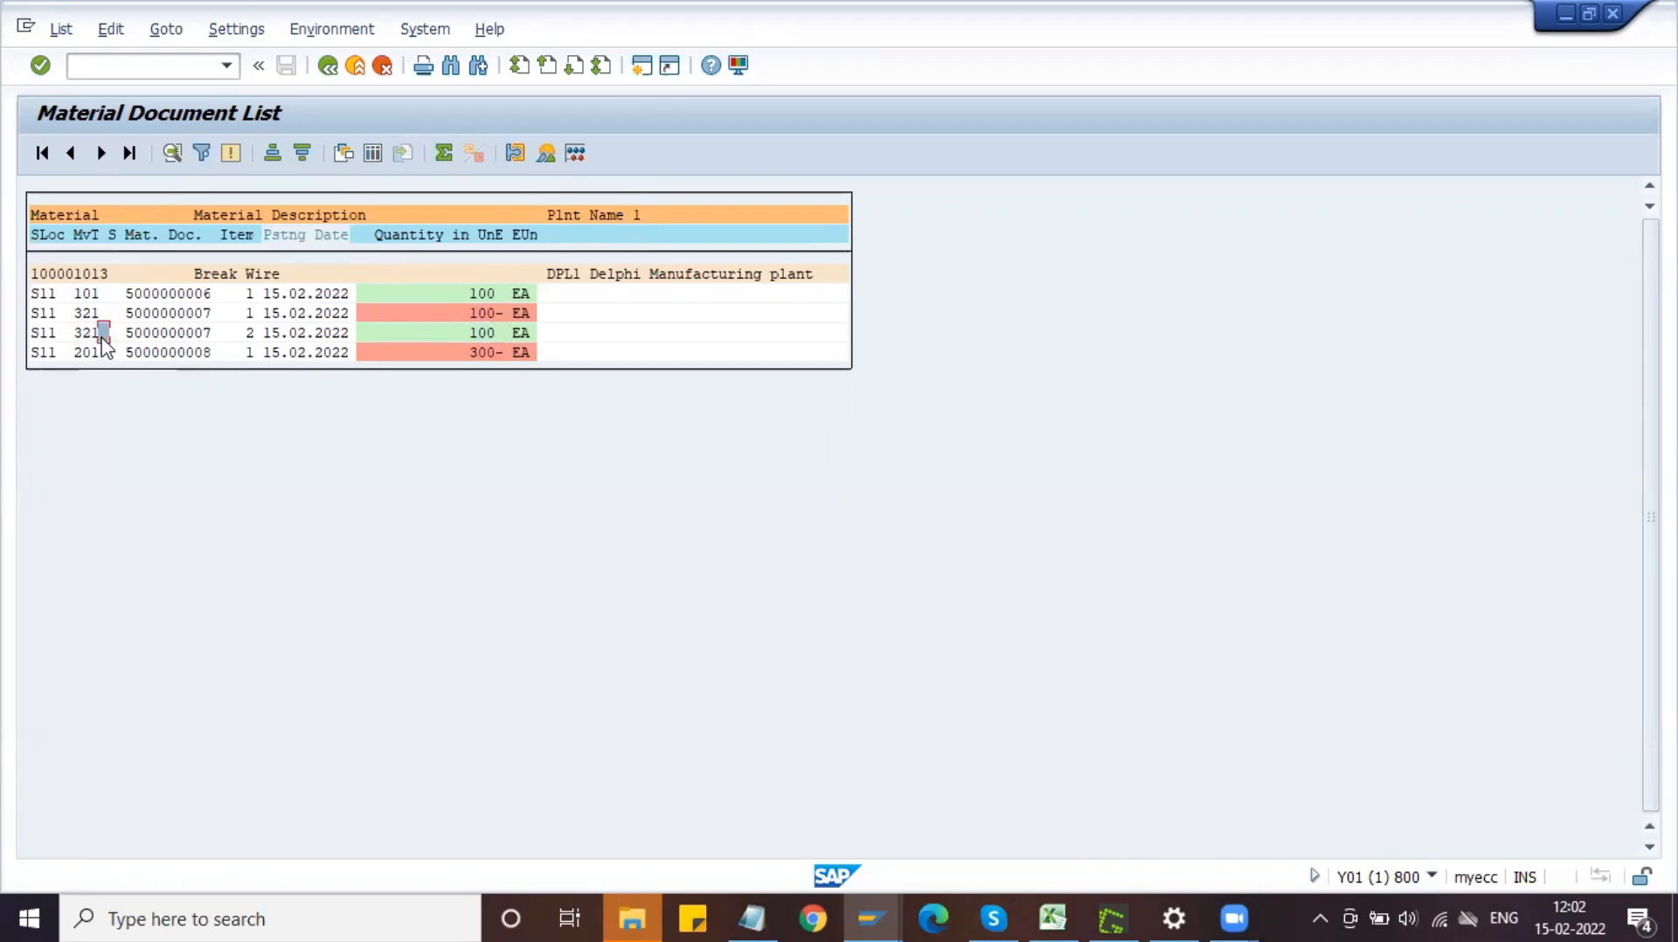
pyautogui.click(87, 316)
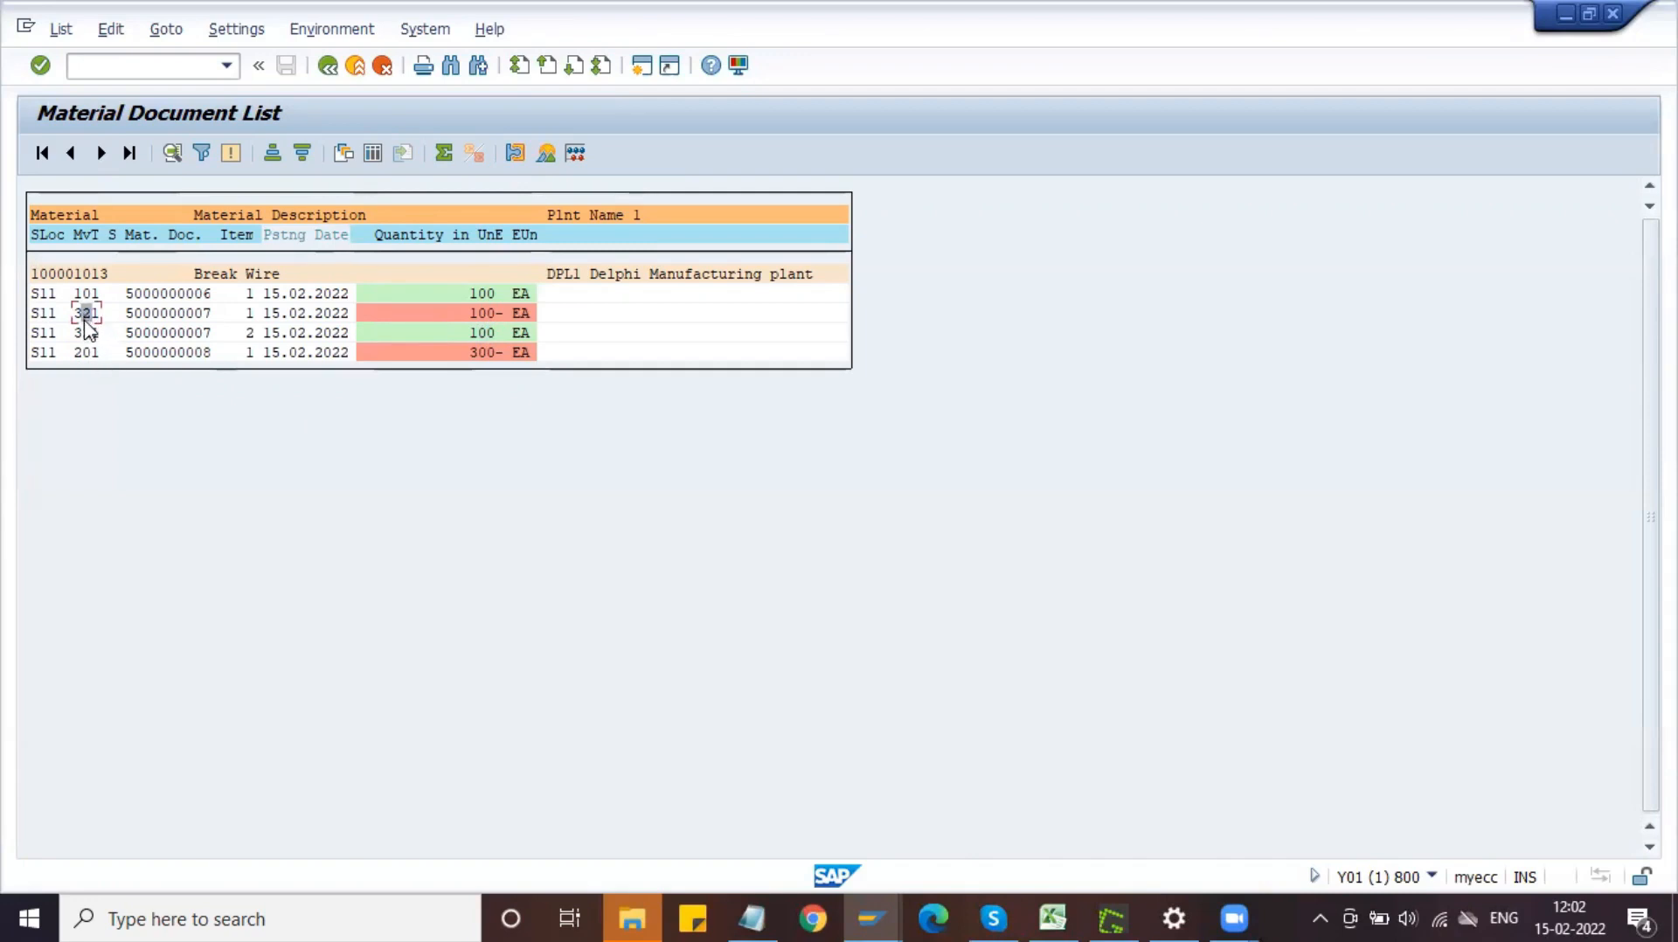
pyautogui.click(87, 335)
pyautogui.click(476, 332)
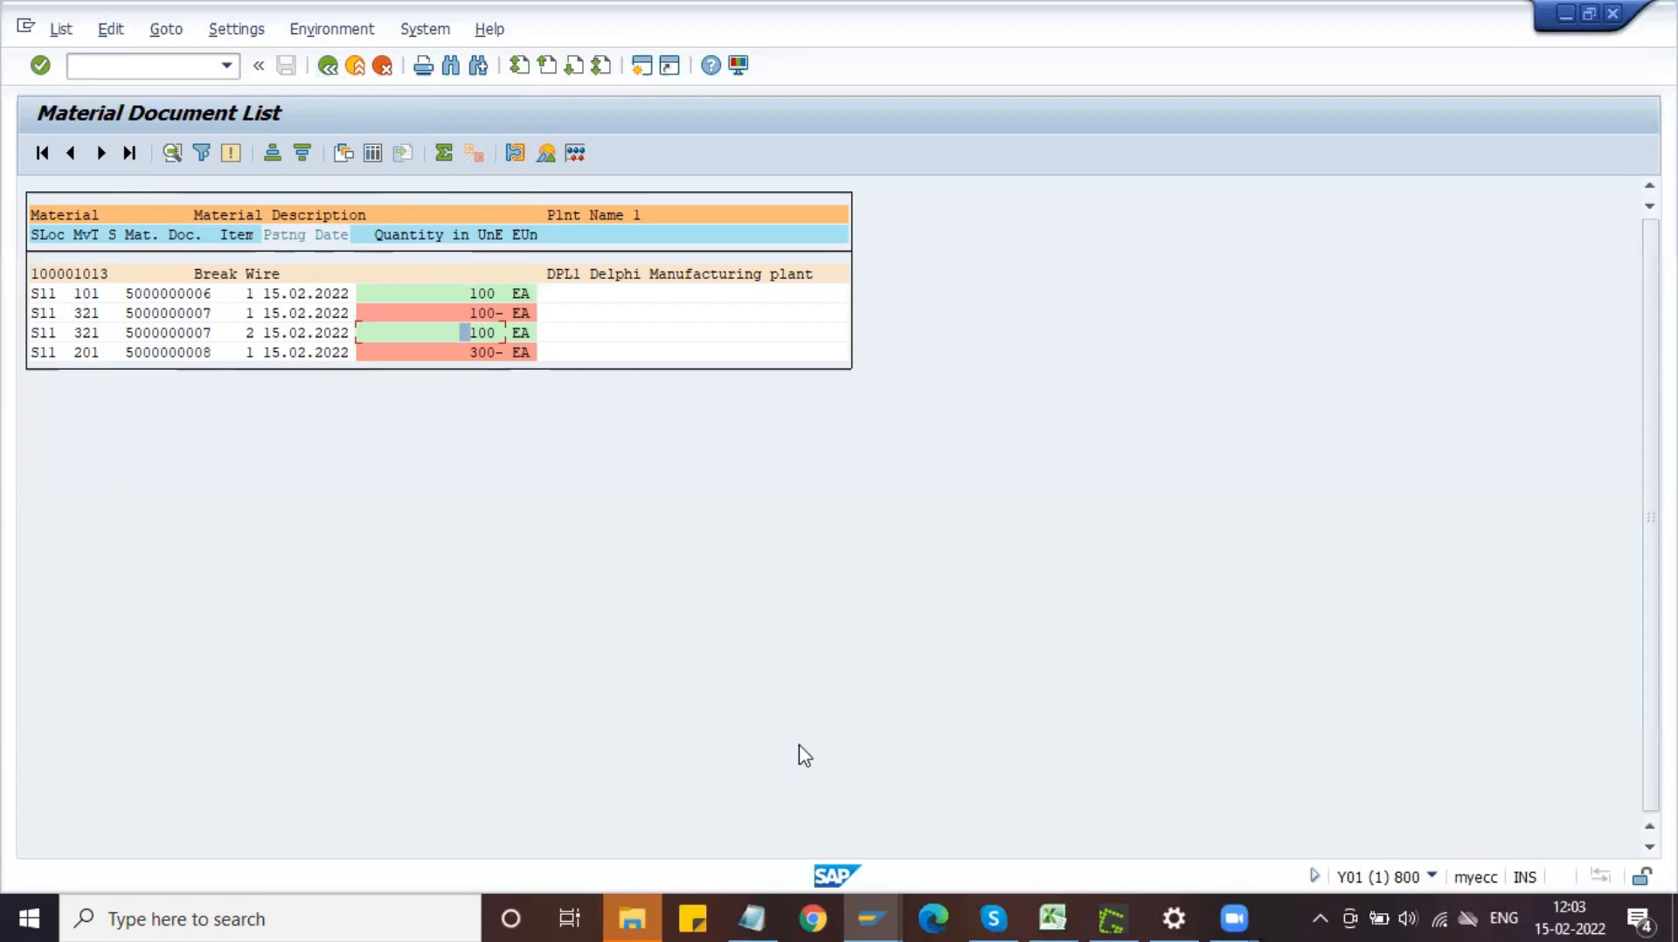
pyautogui.click(702, 909)
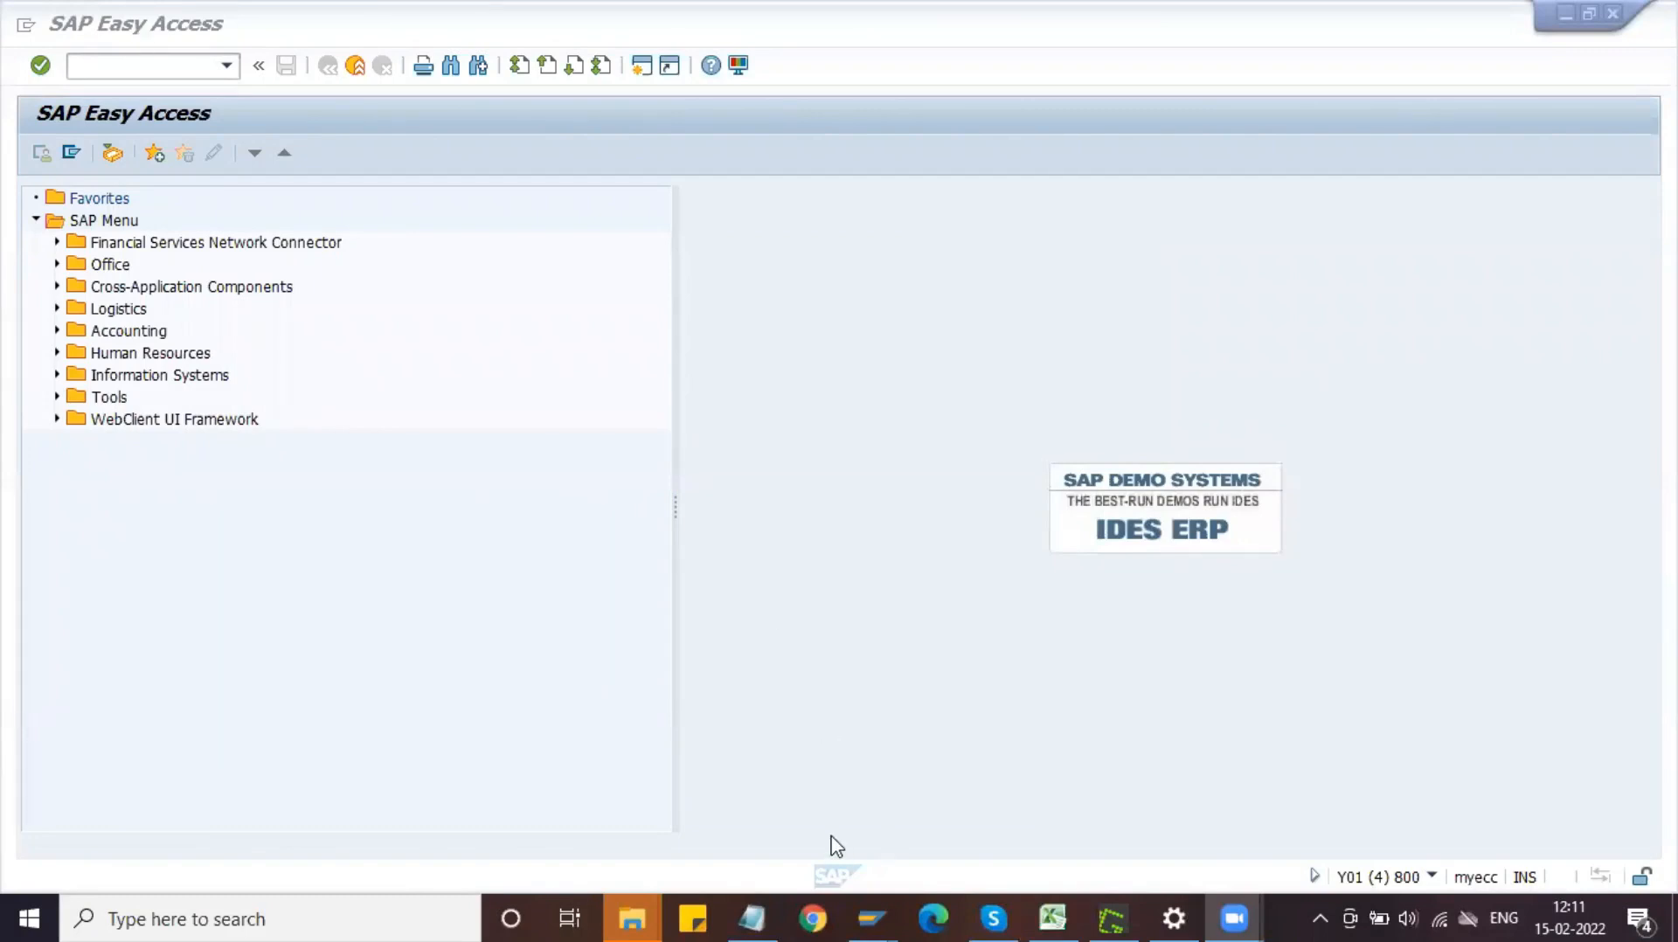
pyautogui.moveTo(871, 918)
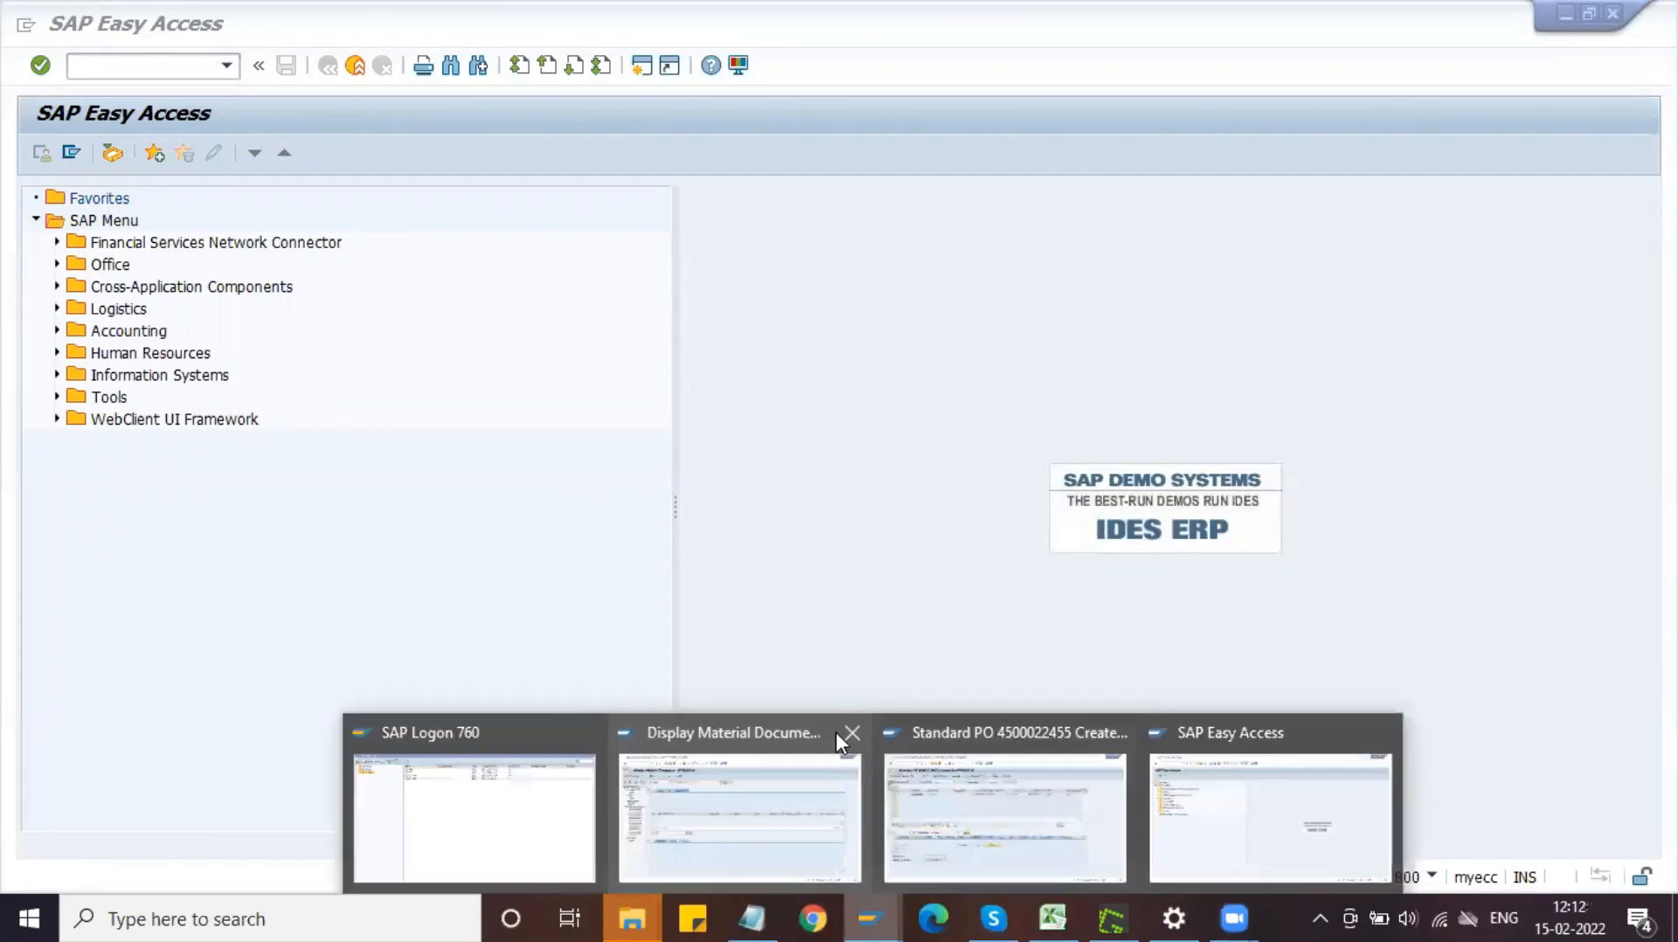
# - Close the Display Material Document session, switch to the 15' Gear purchase order's session and reload the order
pyautogui.click(851, 733)
pyautogui.click(923, 769)
pyautogui.click(298, 155)
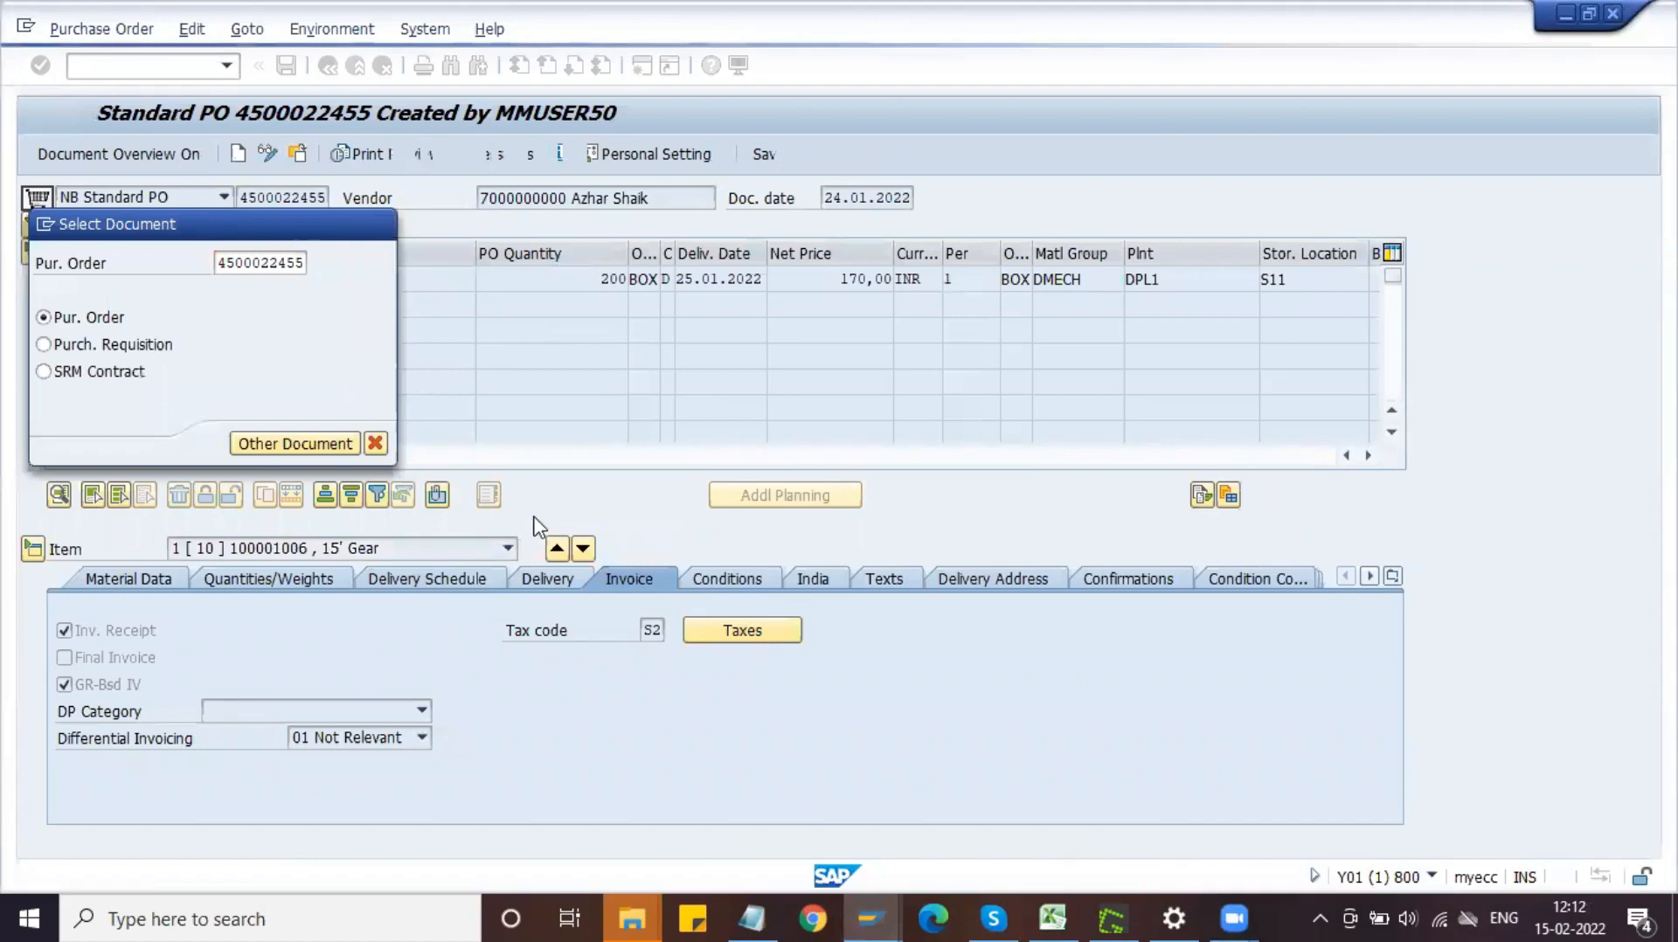
pyautogui.press('Return')
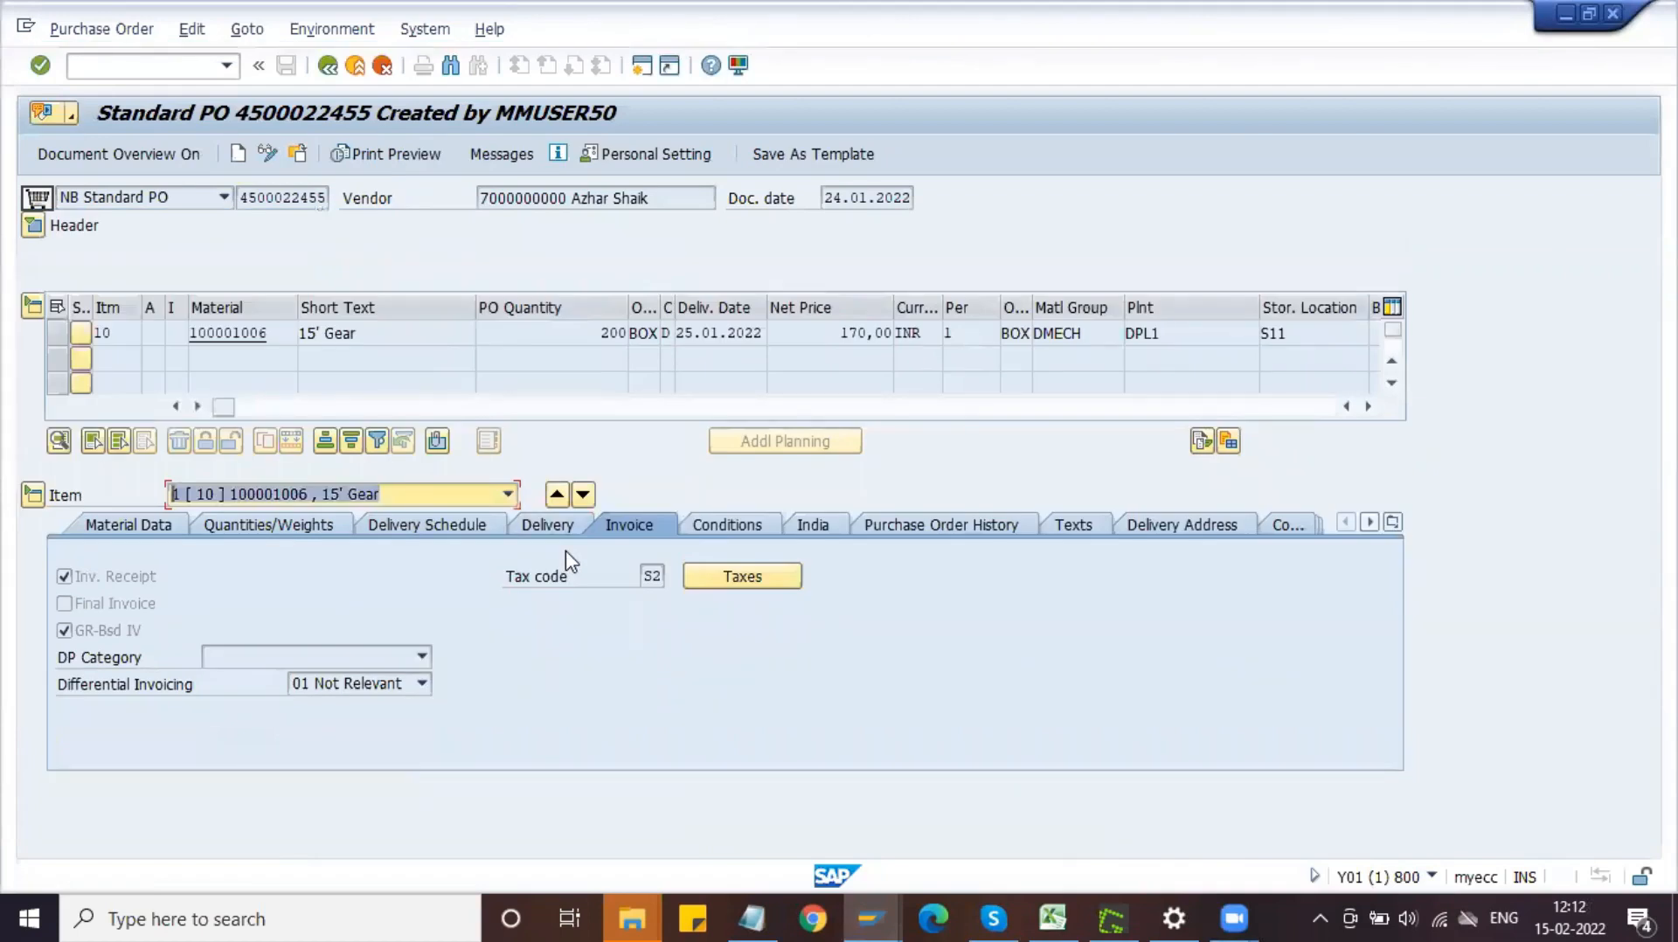
# - Start transaction MIRO in a new session from the 15' Gear purchase order
pyautogui.click(172, 73)
pyautogui.write('/omiro')
pyautogui.press('Return')
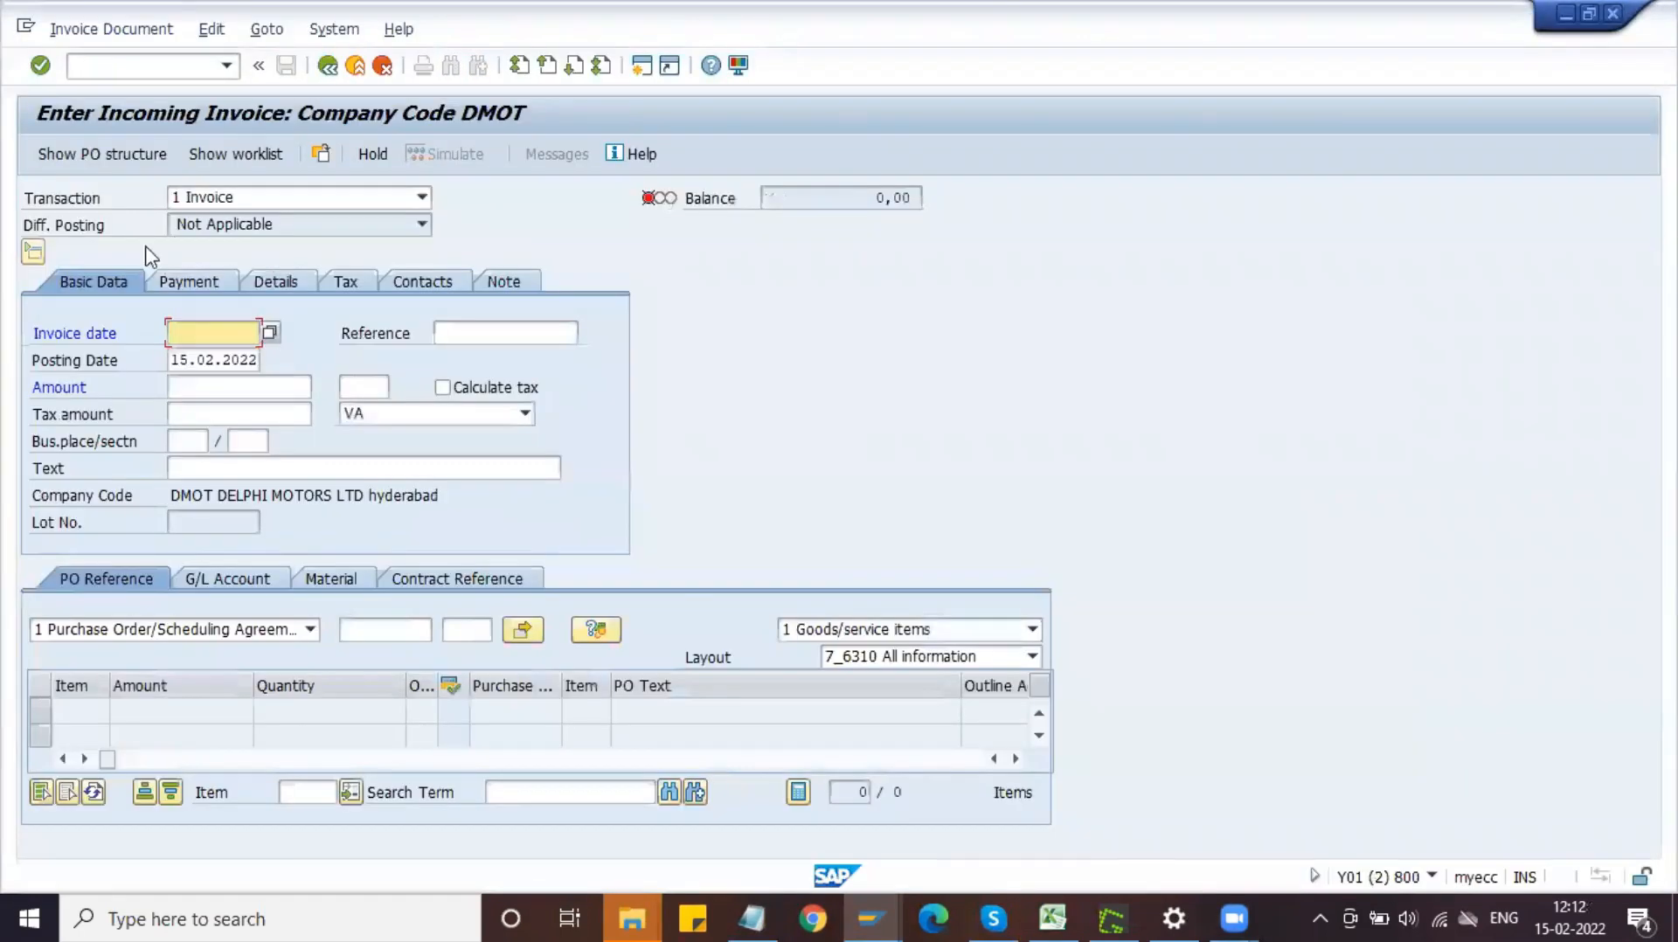
# - Return to the purchase order, expand its header to the delivery and invoicing status, and copy the delivered value
pyautogui.hotkey('alt', 'Tab')
pyautogui.click(35, 226)
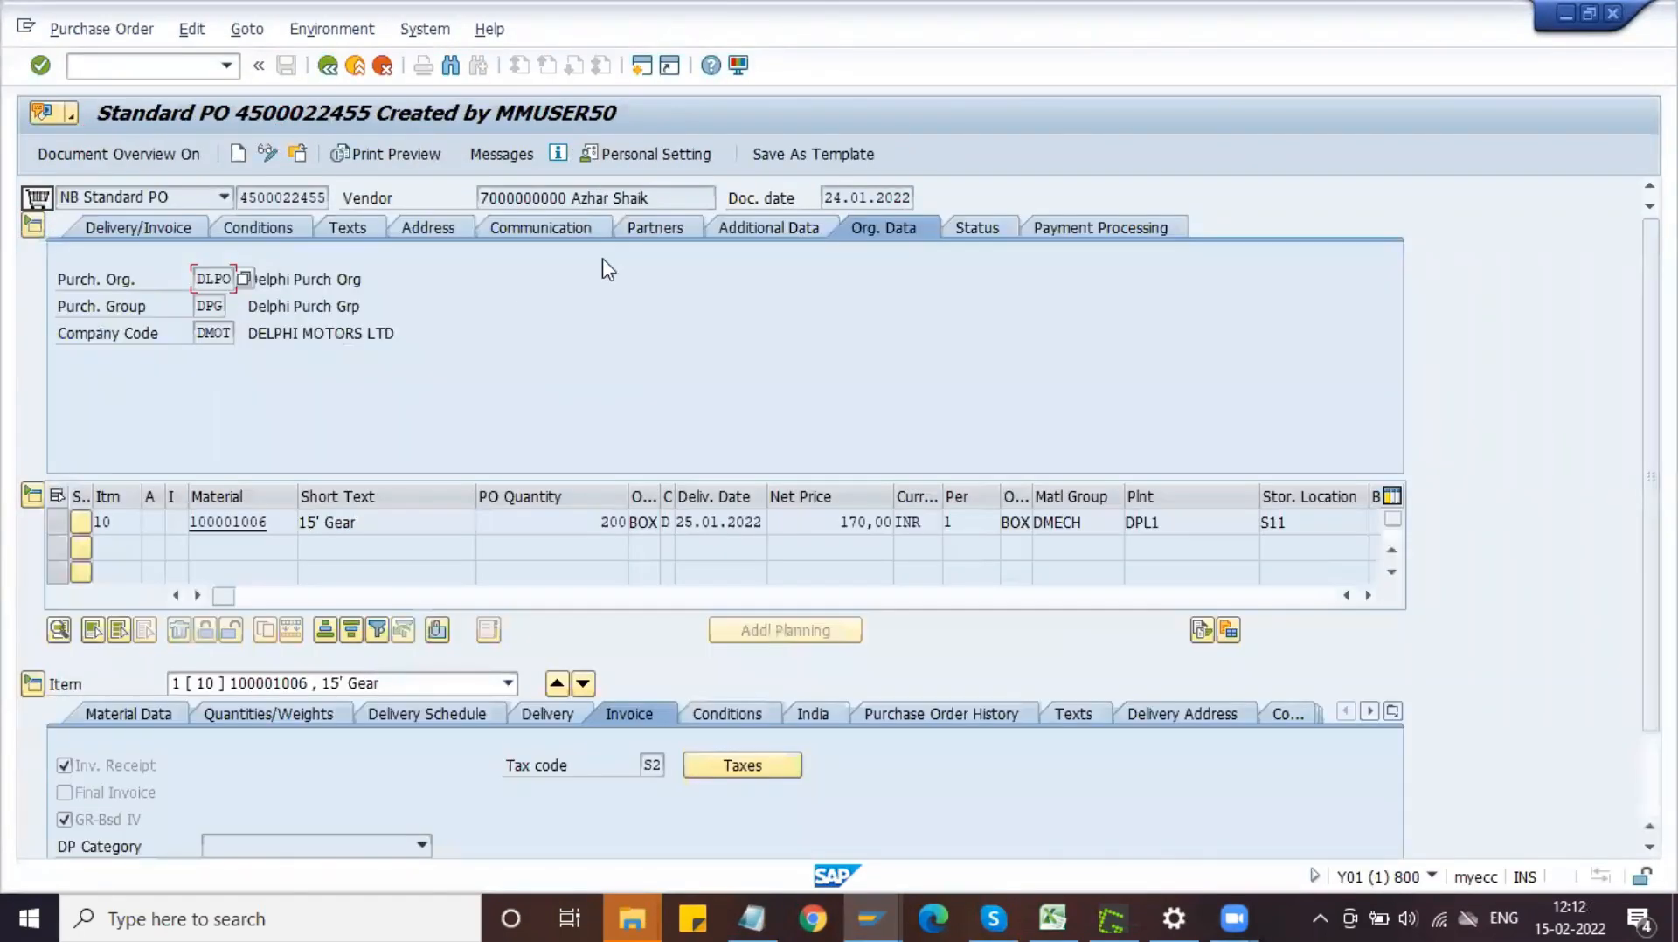
pyautogui.click(977, 229)
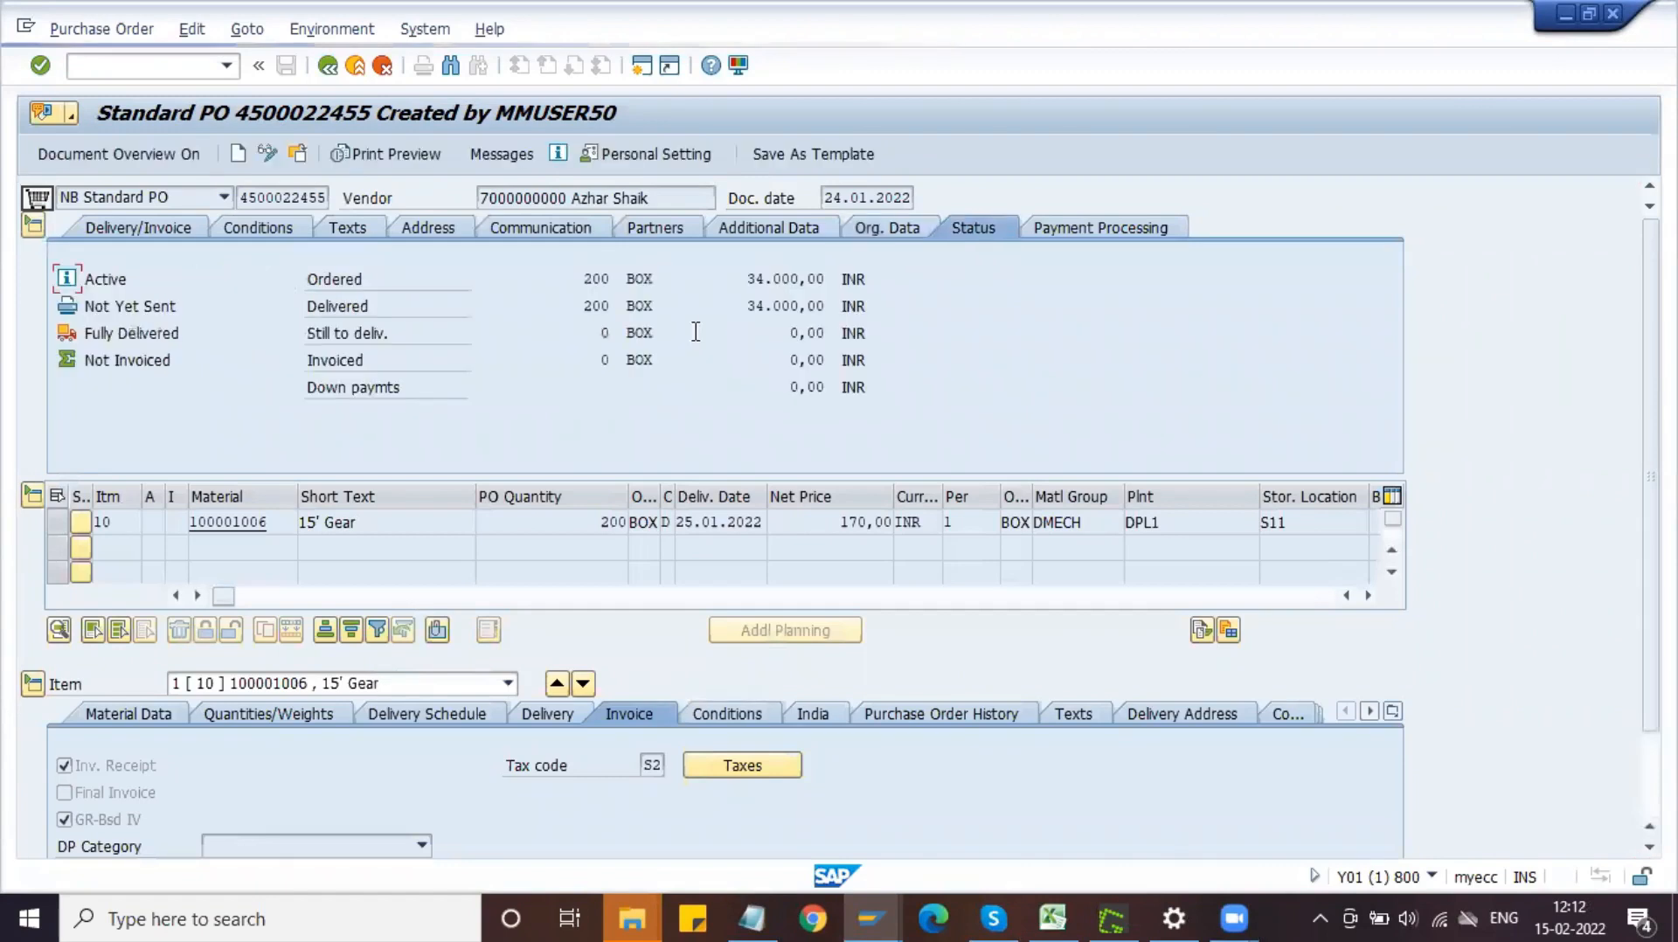
pyautogui.moveTo(761, 309); pyautogui.dragTo(836, 310)
pyautogui.hotkey('ctrl', 'c')
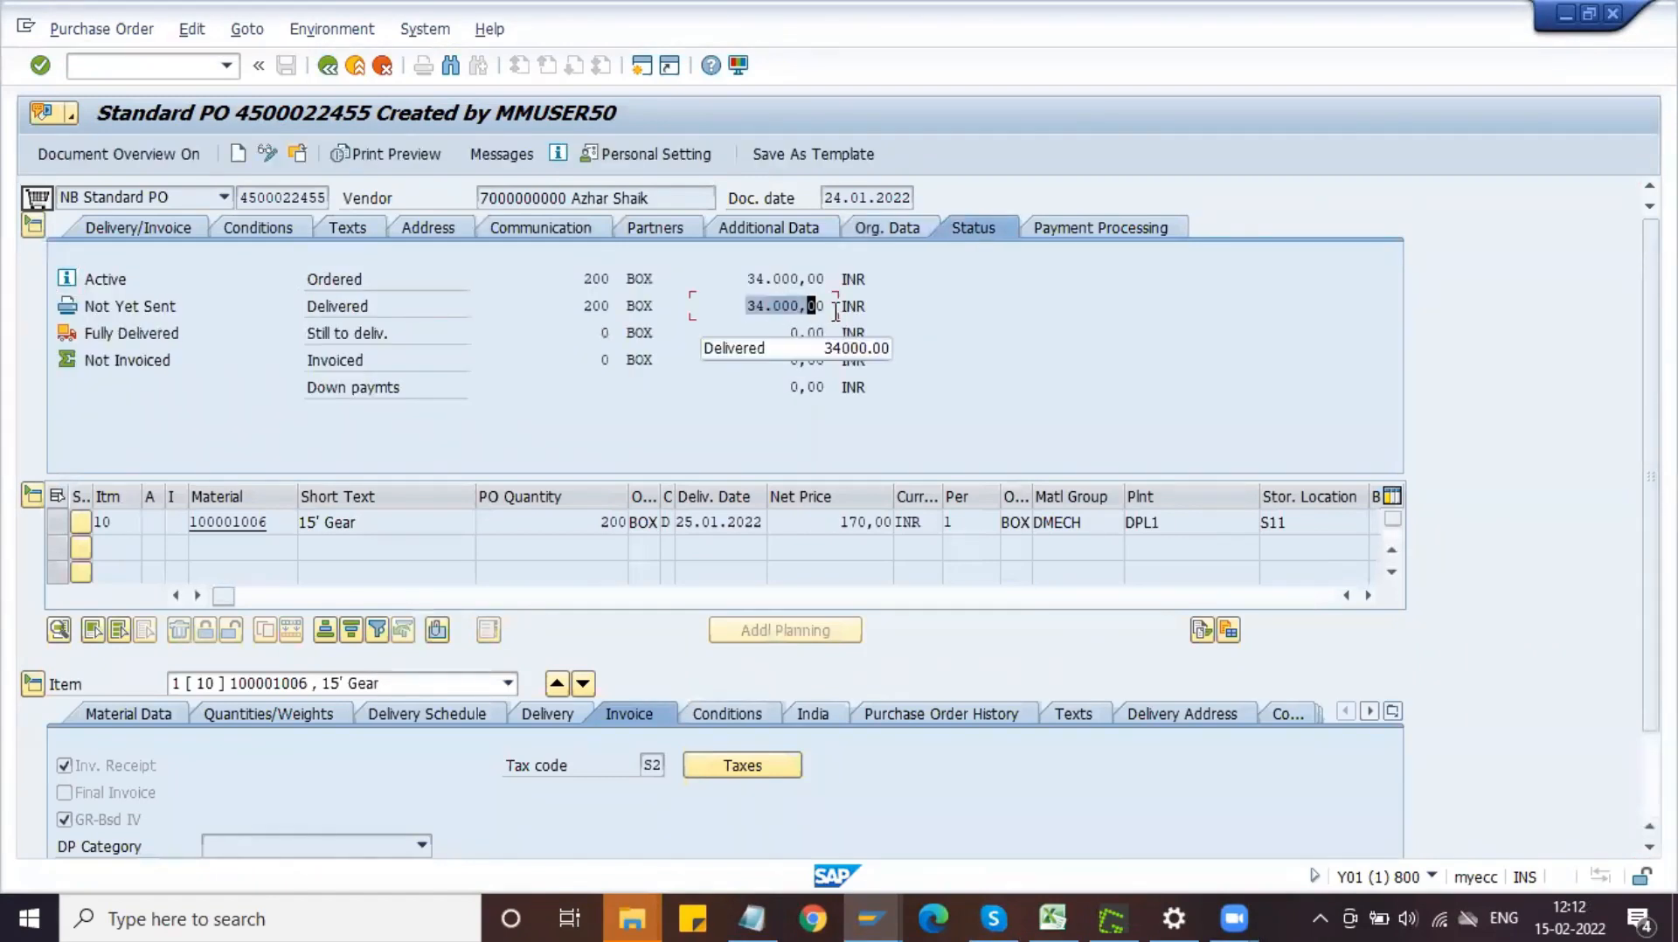
# - In the incoming invoice, set the invoice date to 15.02.2022 and enter the purchase order number as the reference
pyautogui.hotkey('alt', 'Tab')
pyautogui.press('space')
pyautogui.press('Return')
pyautogui.press('Tab')
pyautogui.press('space')
pyautogui.press('Return')
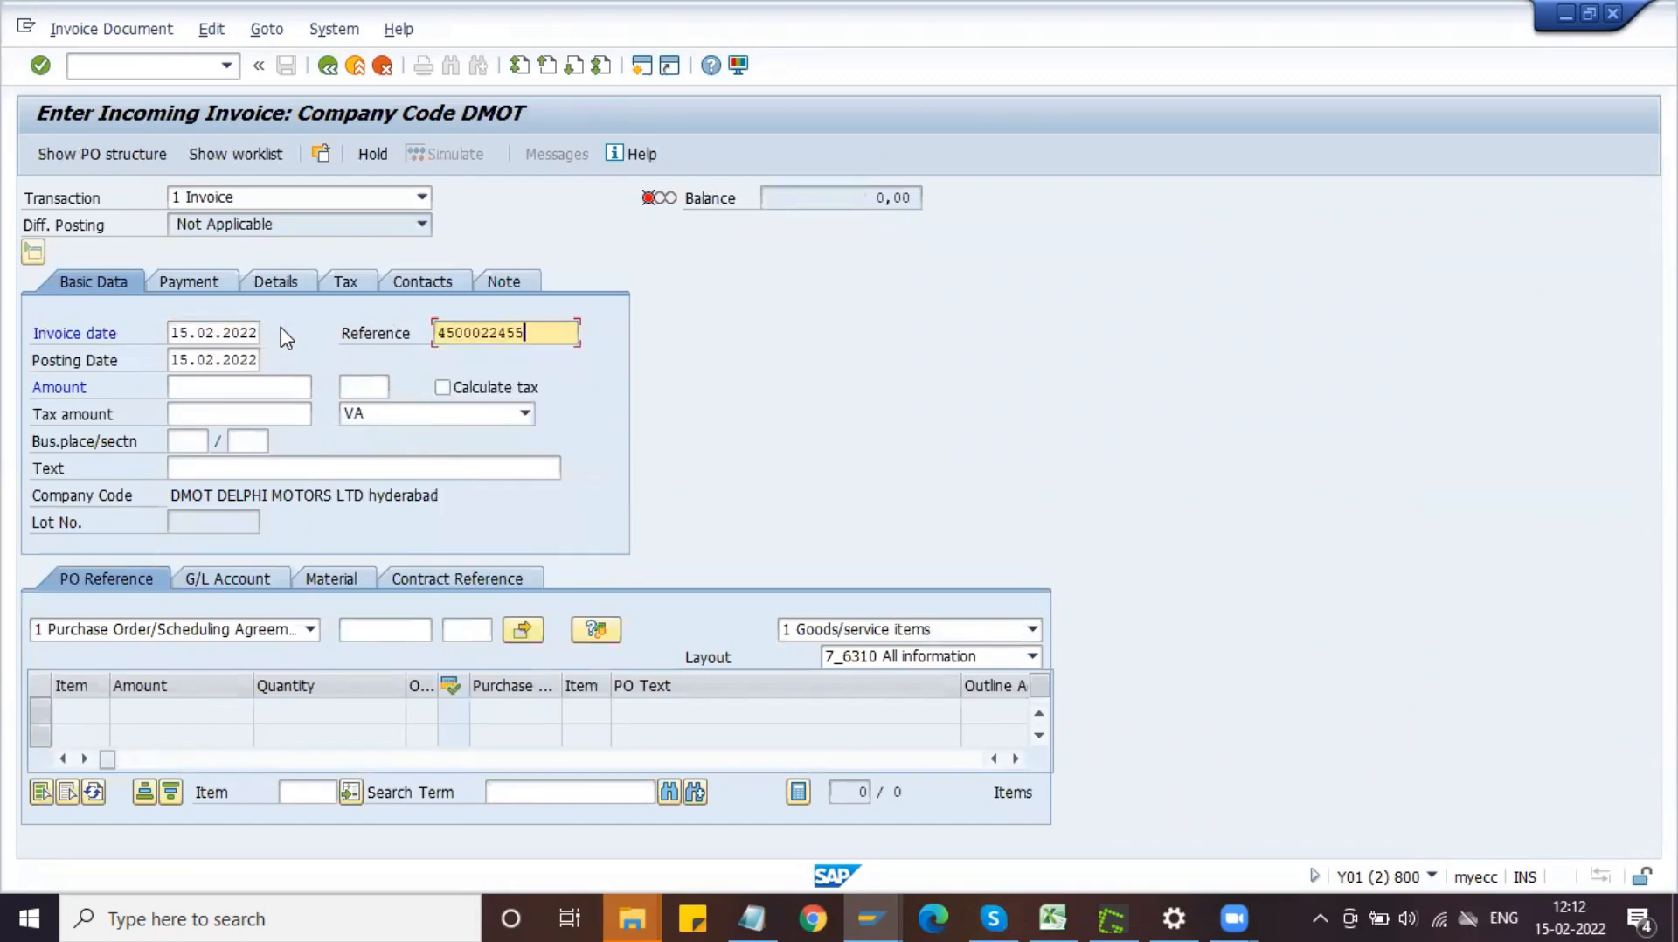
# - Copy the purchase order number from the invoice's reference into the purchasing document field, replacing the value pasted there
pyautogui.click(356, 629)
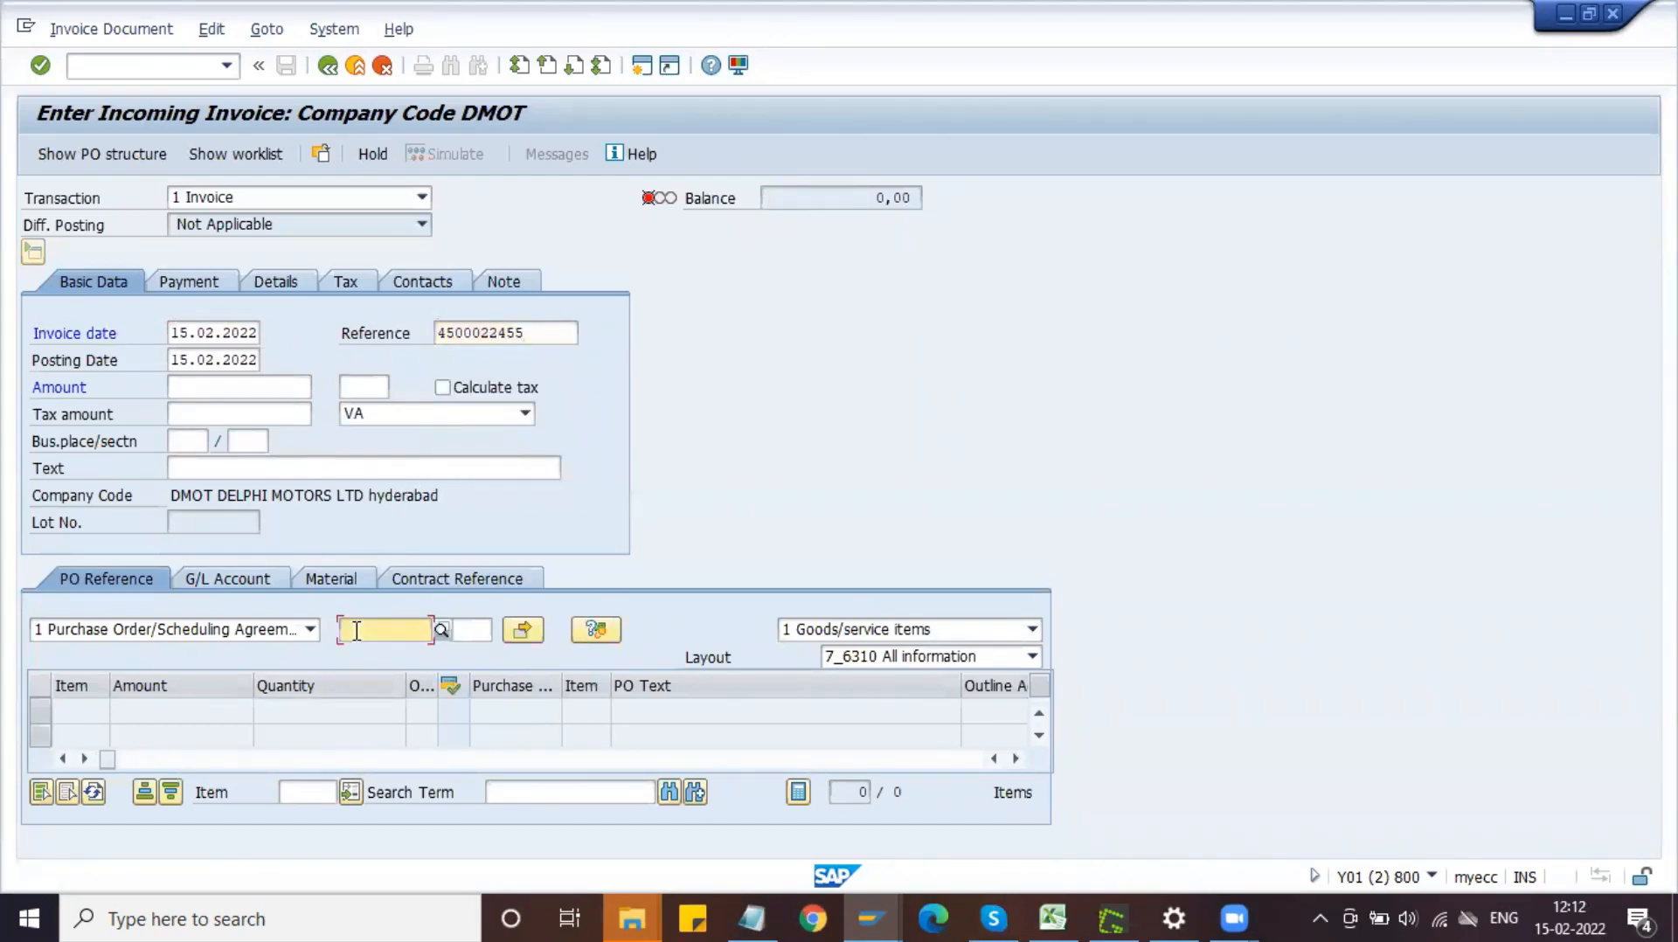
pyautogui.hotkey('ctrl', 'v')
pyautogui.moveTo(530, 332); pyautogui.dragTo(439, 332)
pyautogui.hotkey('ctrl', 'c')
pyautogui.click(439, 332)
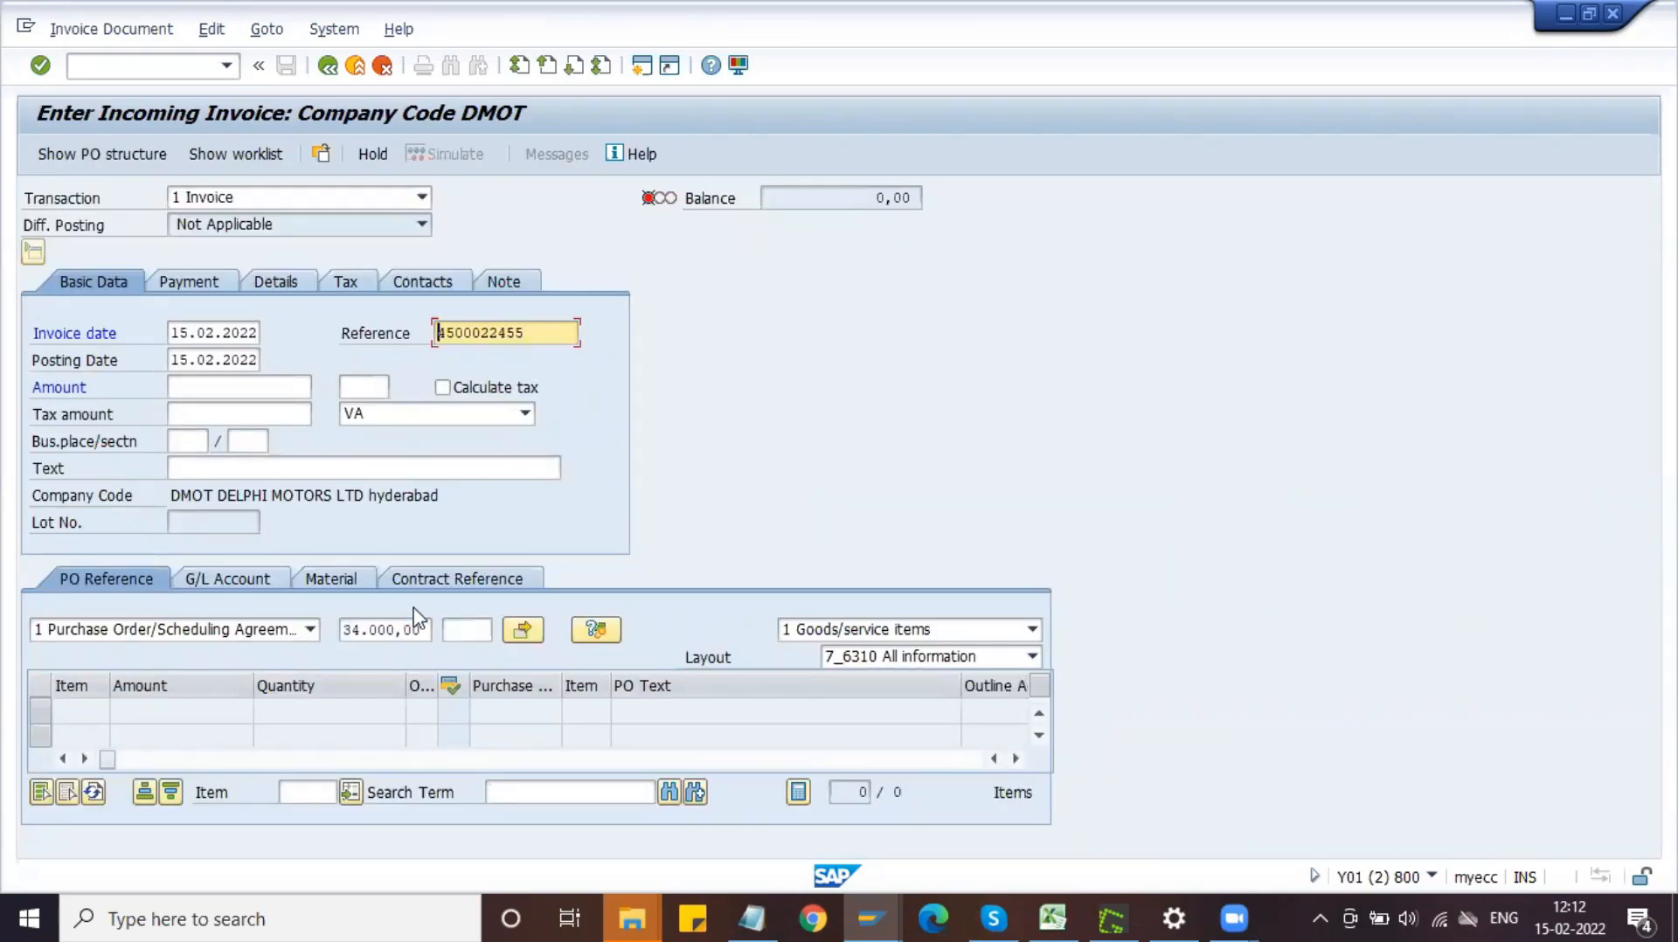
pyautogui.click(458, 629)
pyautogui.hotkey('shift', 'Tab')
pyautogui.hotkey('ctrl', 'v')
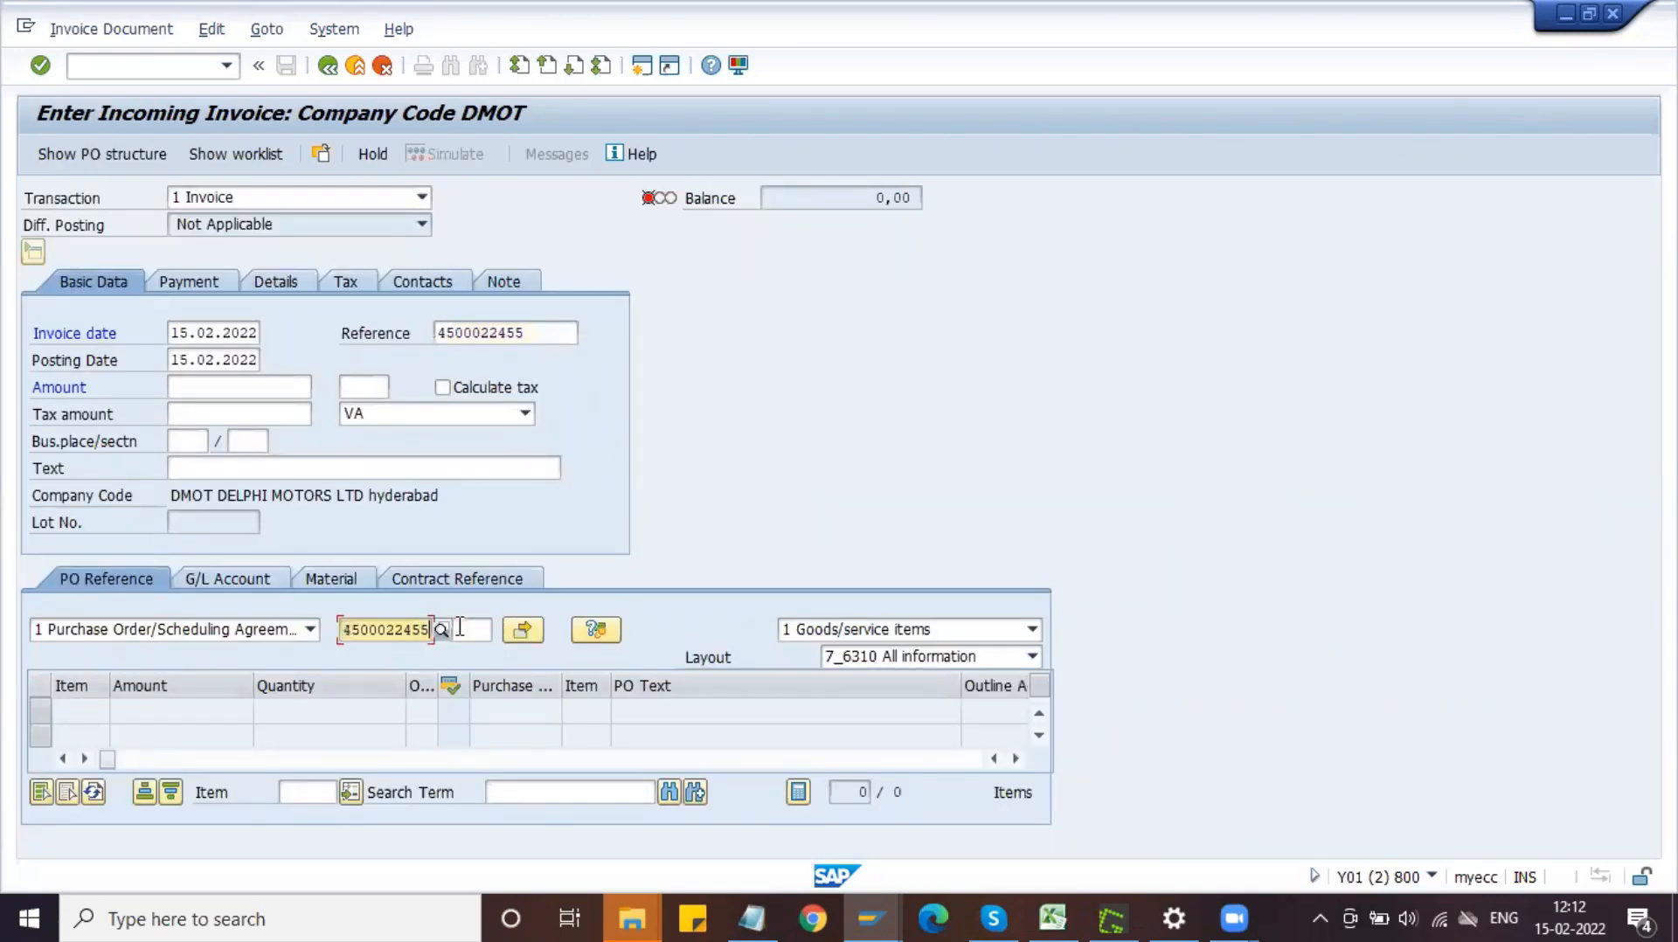
# - Activate automatic tax calculation, keep tax code VA and load the purchase order item into the invoice
pyautogui.click(449, 417)
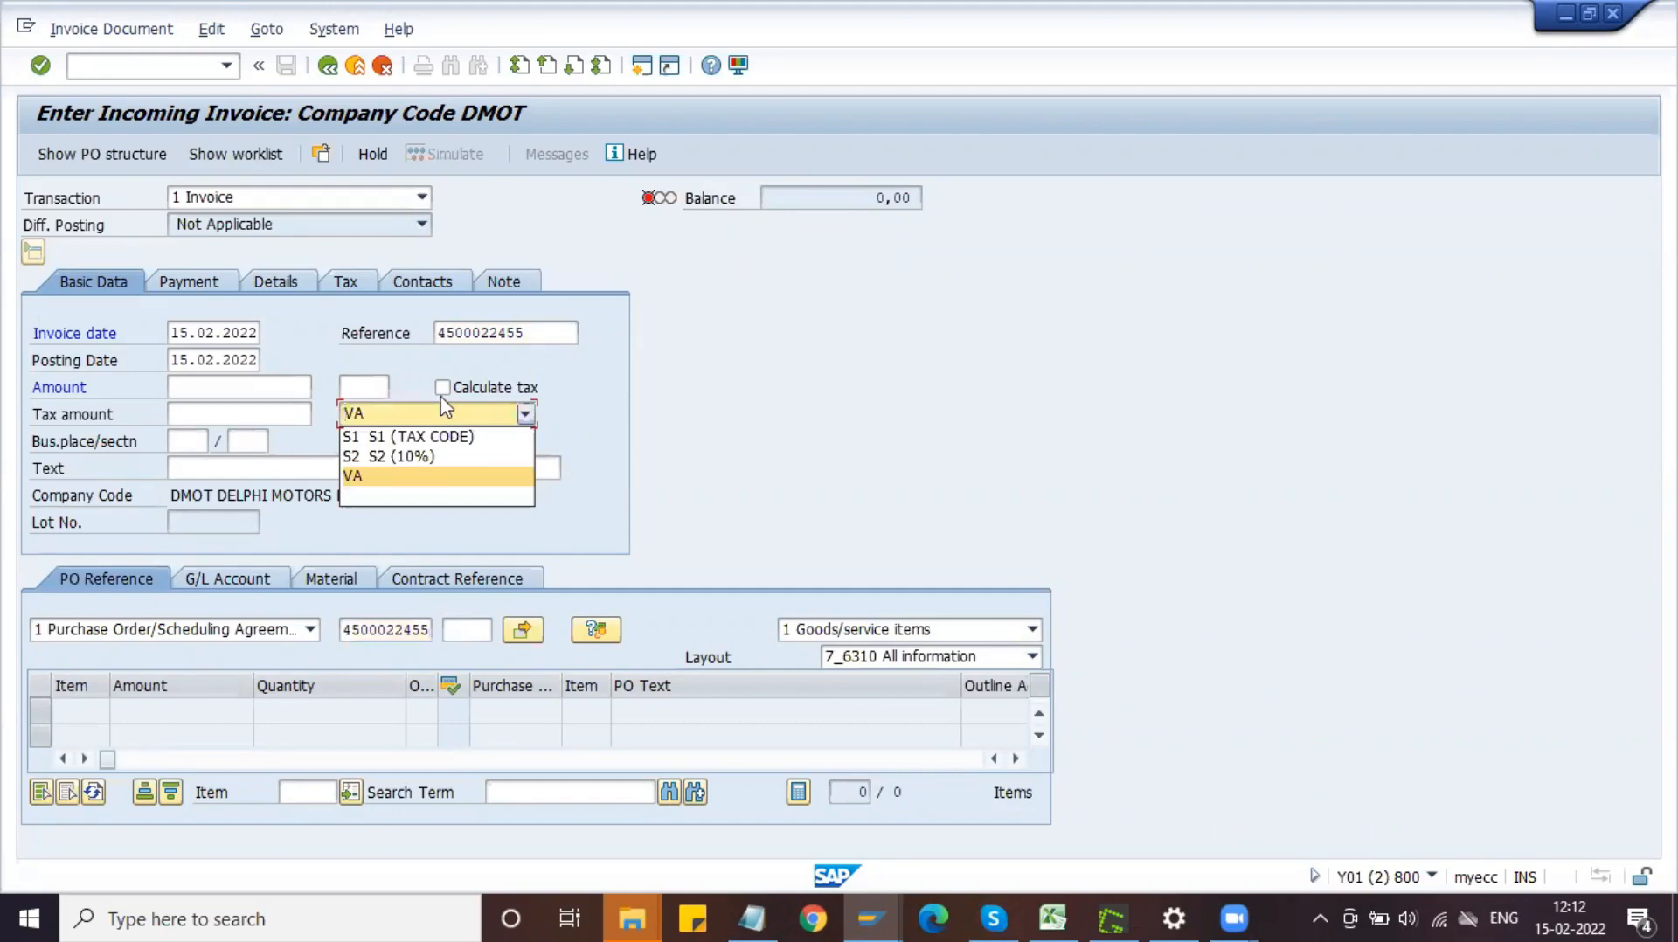
pyautogui.click(419, 375)
pyautogui.click(445, 390)
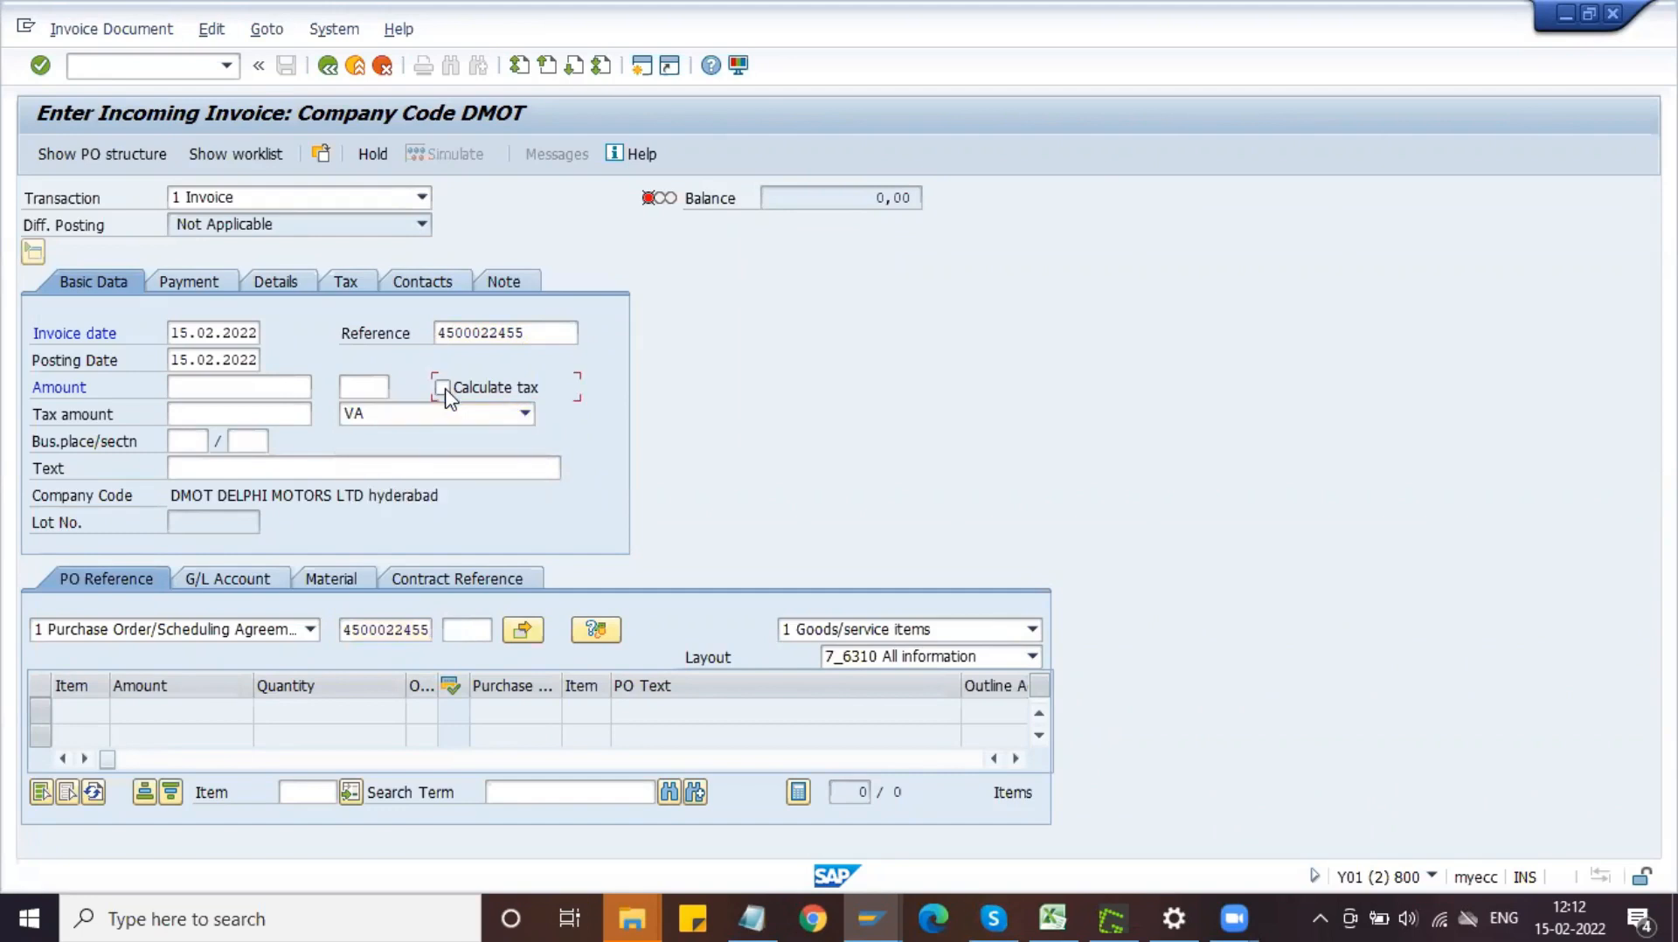
pyautogui.press('Return')
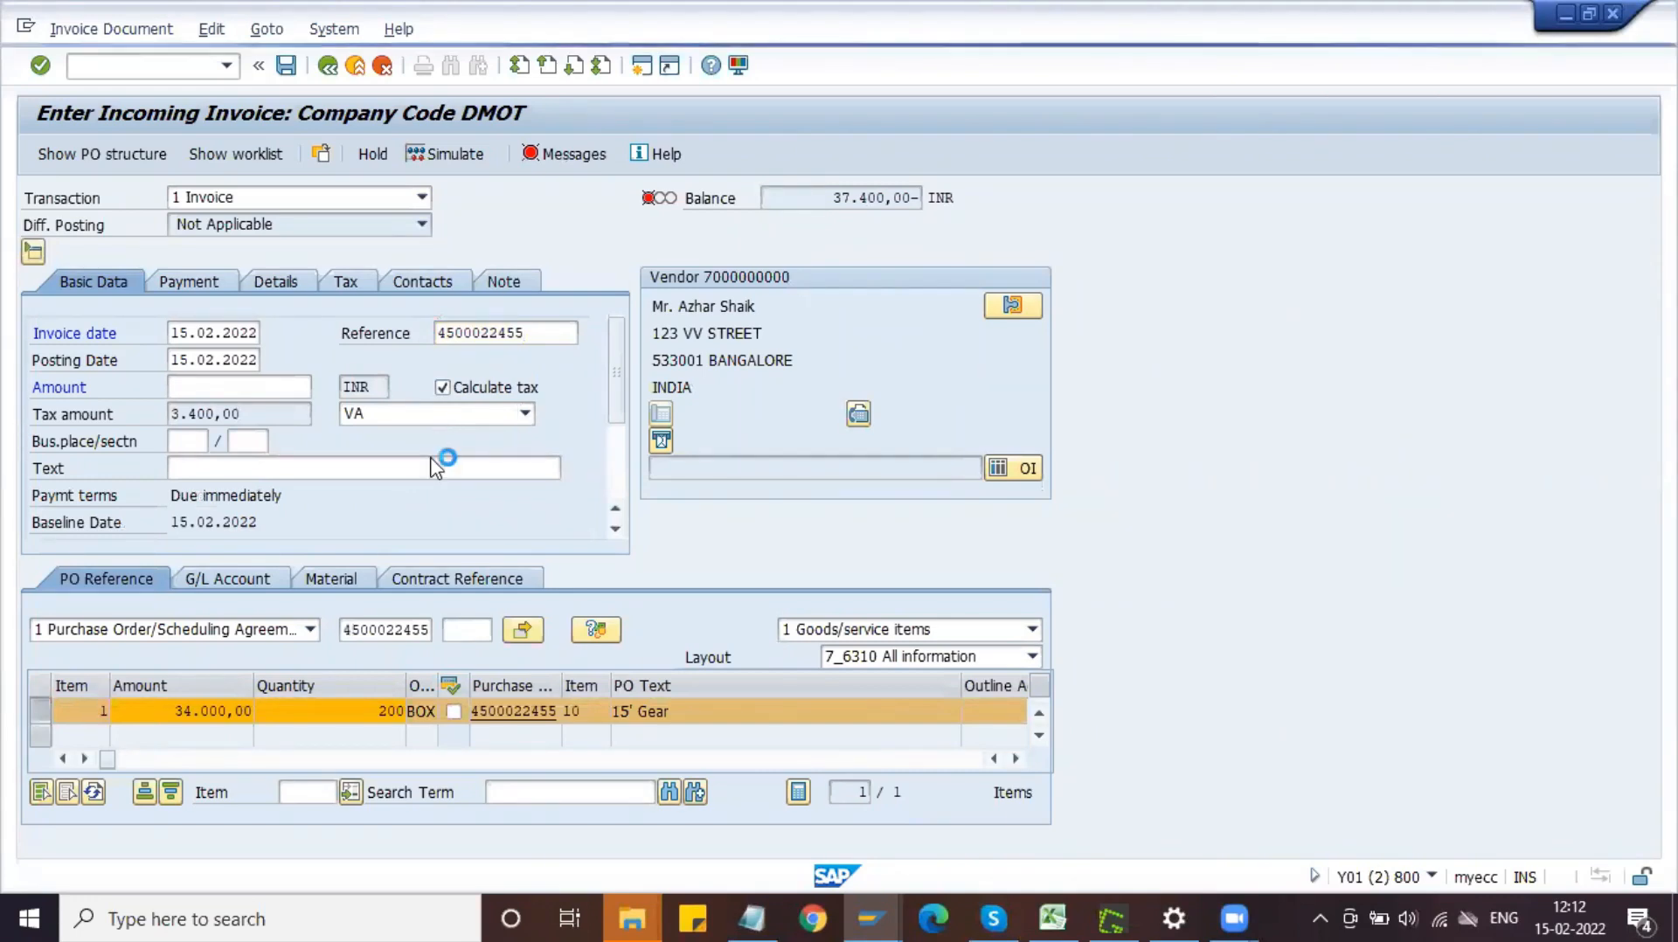
# - Compare the invoice's tax amount with the purchase order item's tax code, and clear the tax code in the invoice
pyautogui.moveTo(263, 413); pyautogui.dragTo(157, 413)
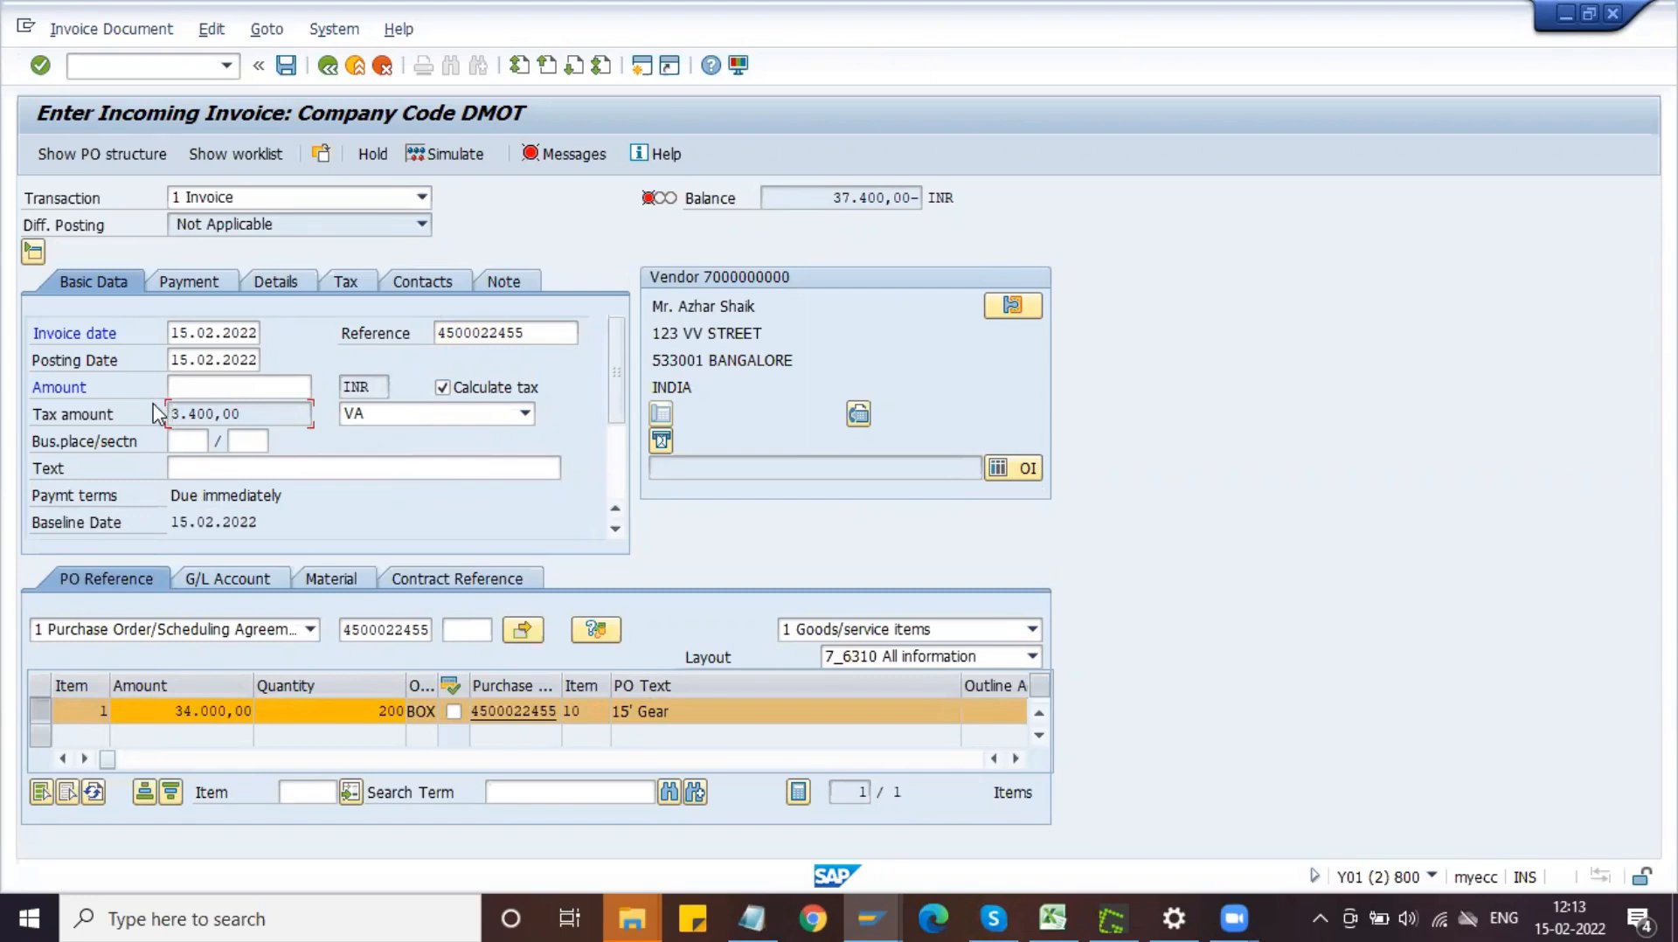
pyautogui.hotkey('alt', 'Tab')
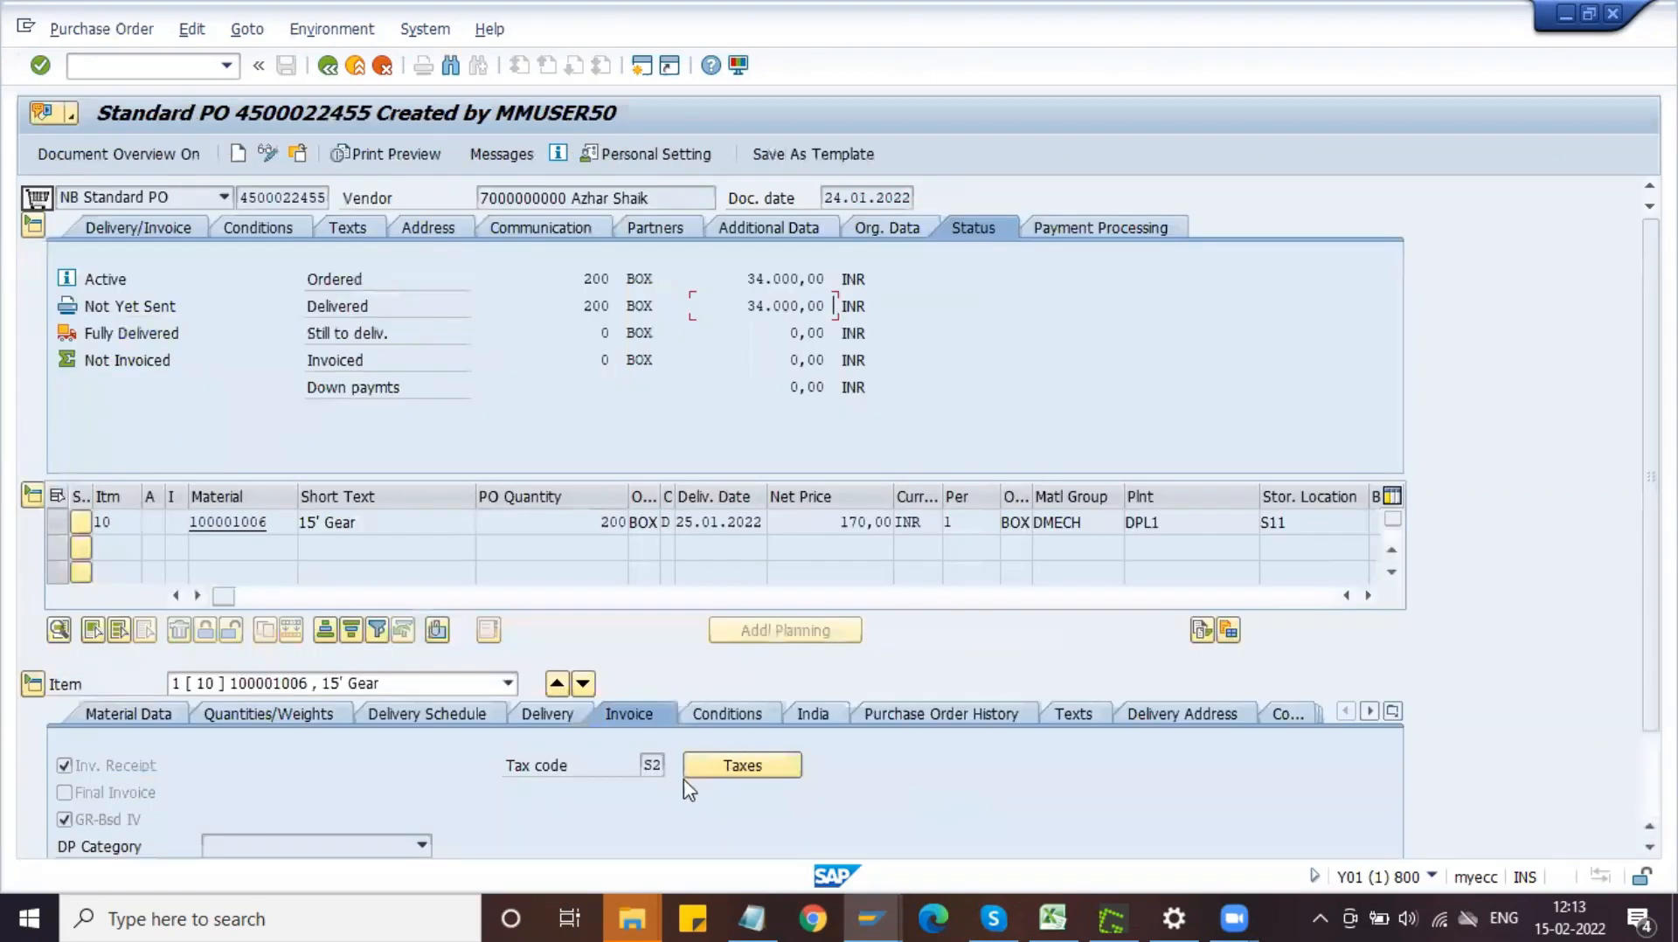
pyautogui.click(644, 764)
pyautogui.hotkey('alt', 'Tab')
pyautogui.click(474, 417)
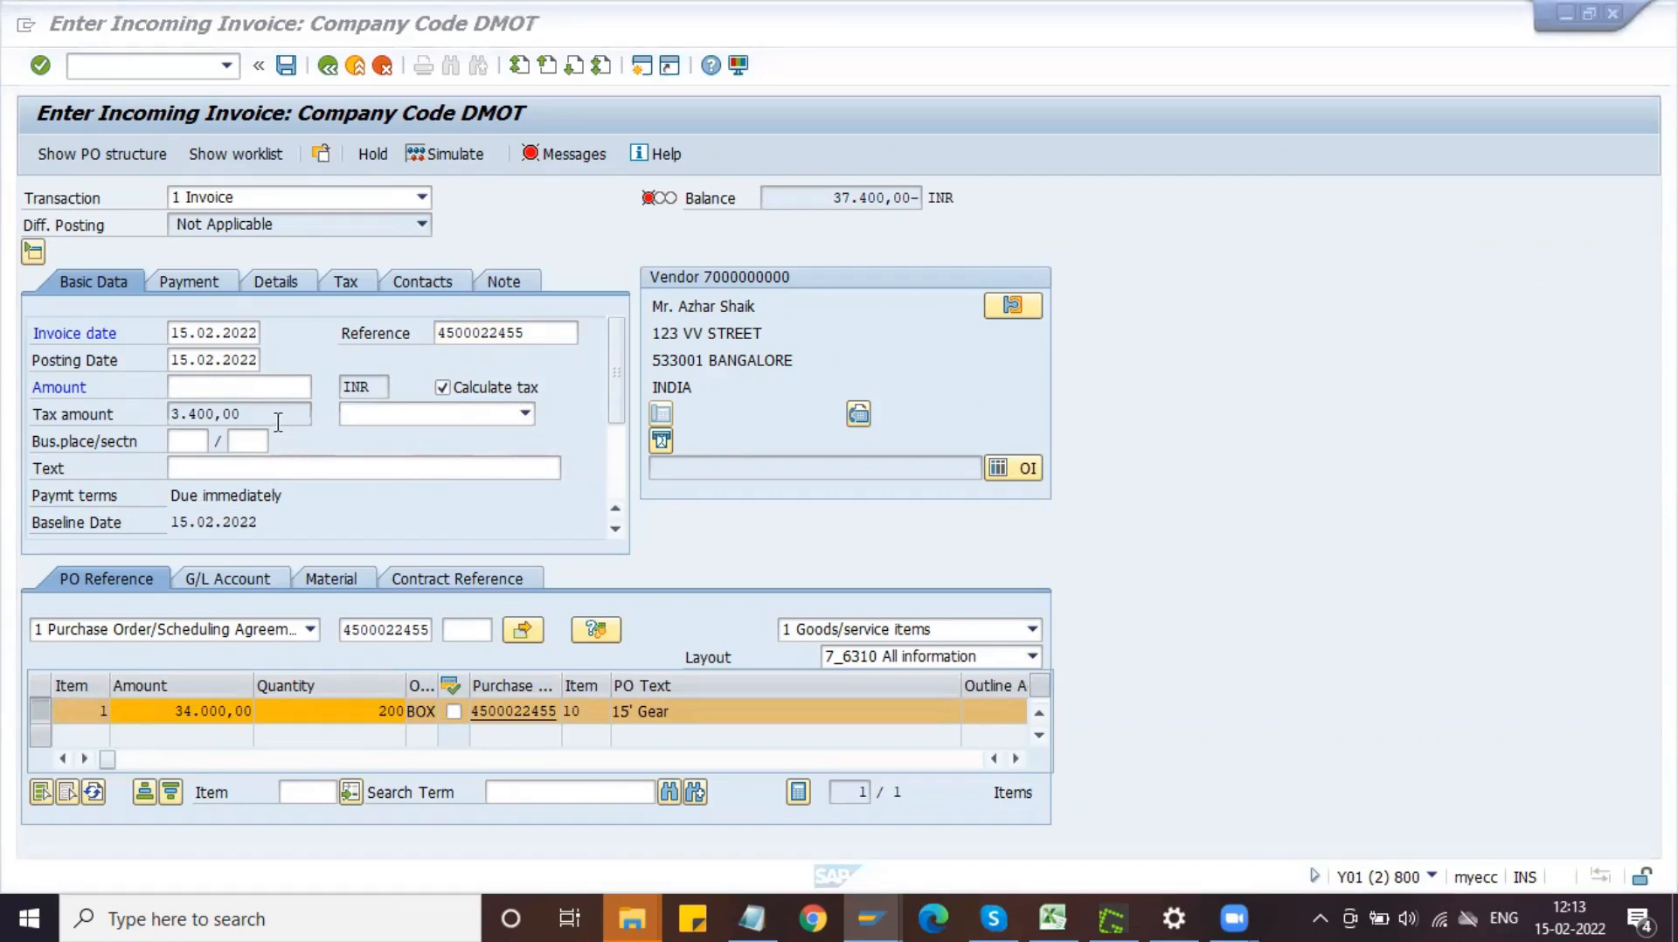
pyautogui.click(153, 415)
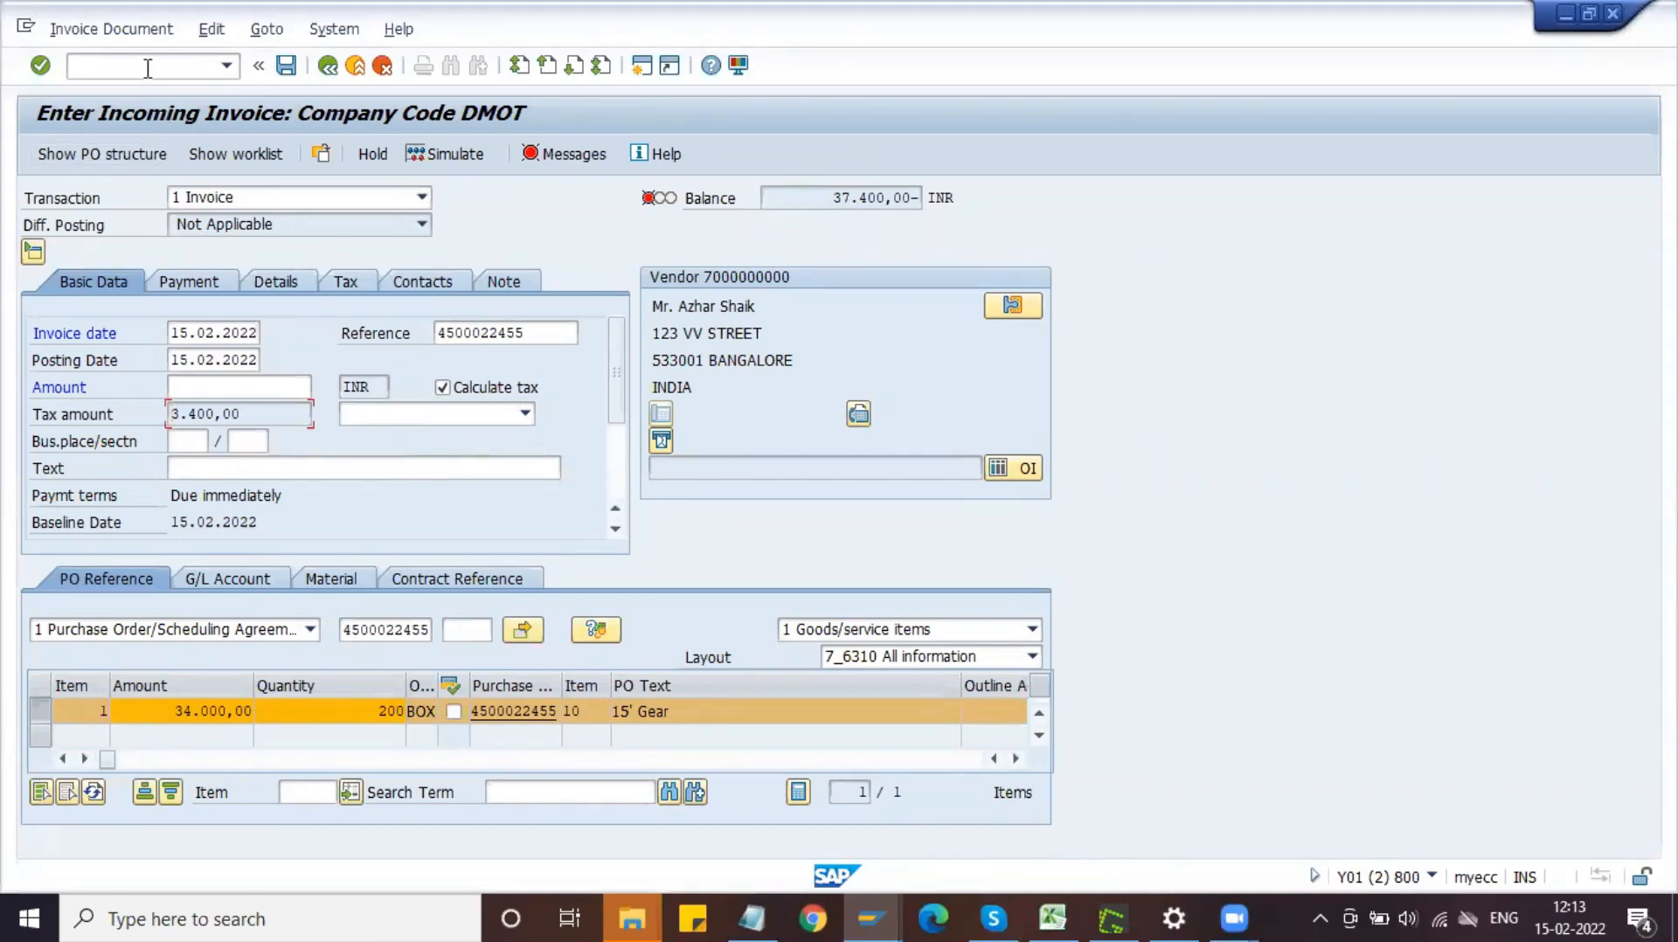
# - Restart MIRO with a blank invoice, set the invoice date to 15.02.2022 and enter the purchase order number as reference
pyautogui.click(109, 65)
pyautogui.write('/nmir')
pyautogui.press('Return')
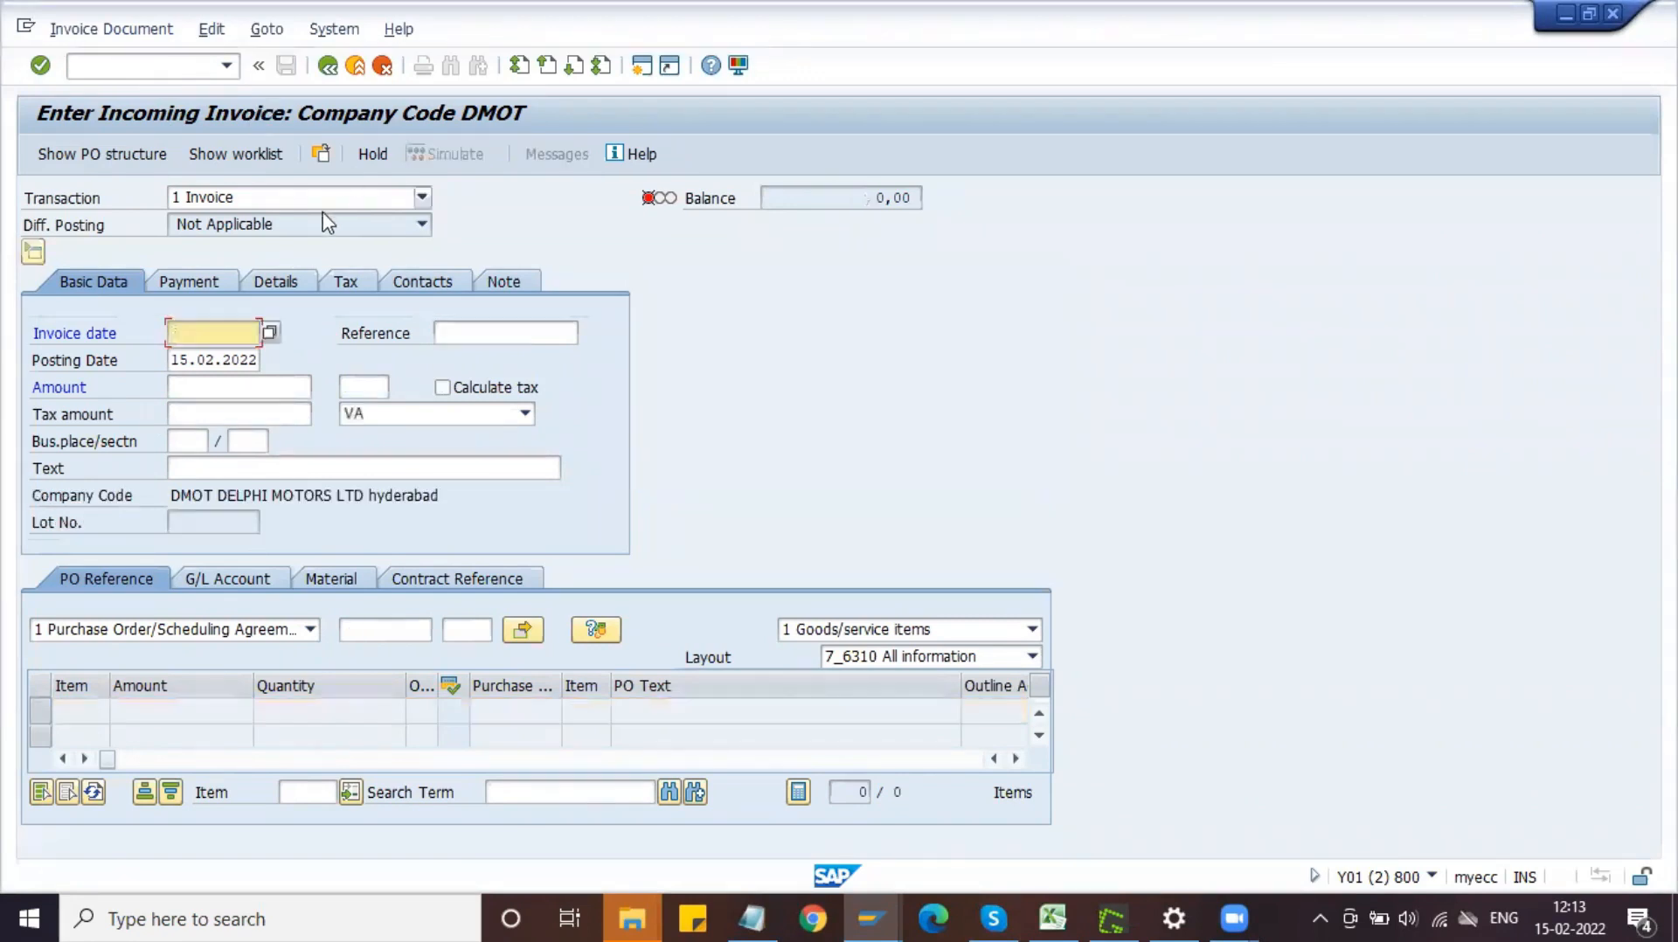
pyautogui.press('space')
pyautogui.press('Down')
pyautogui.press('Return')
pyautogui.click(469, 330)
pyautogui.press('space')
pyautogui.press('Down')
pyautogui.press('Return')
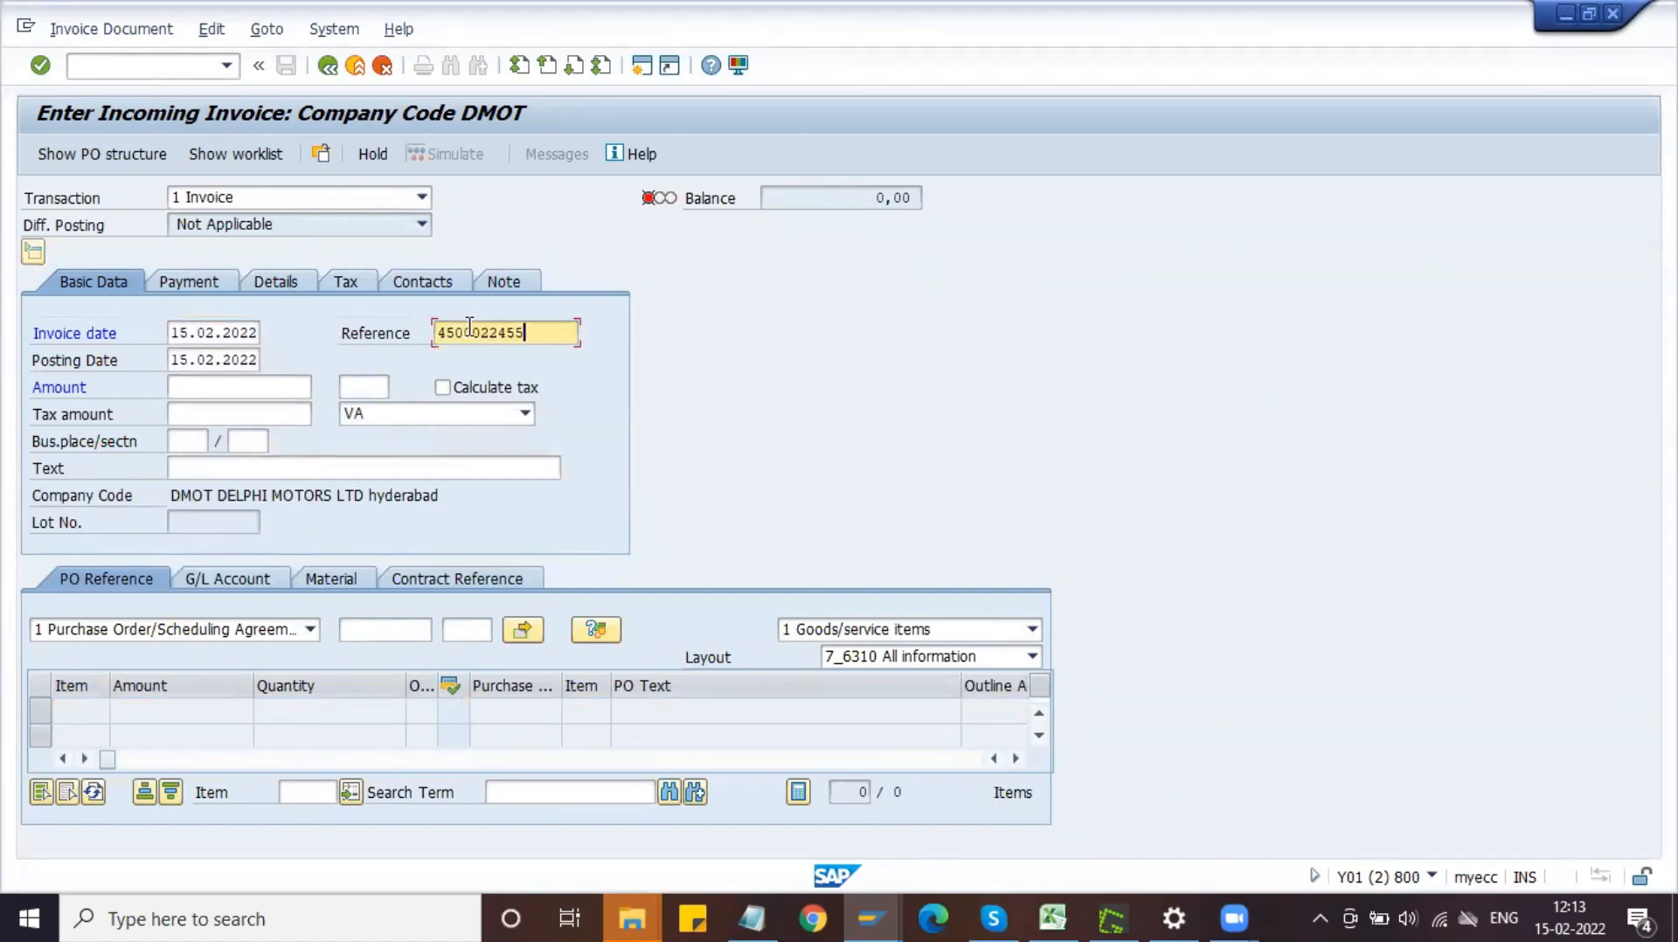
# - Activate automatic tax calculation and load the 15' Gear item by entering its purchase order number
pyautogui.click(454, 392)
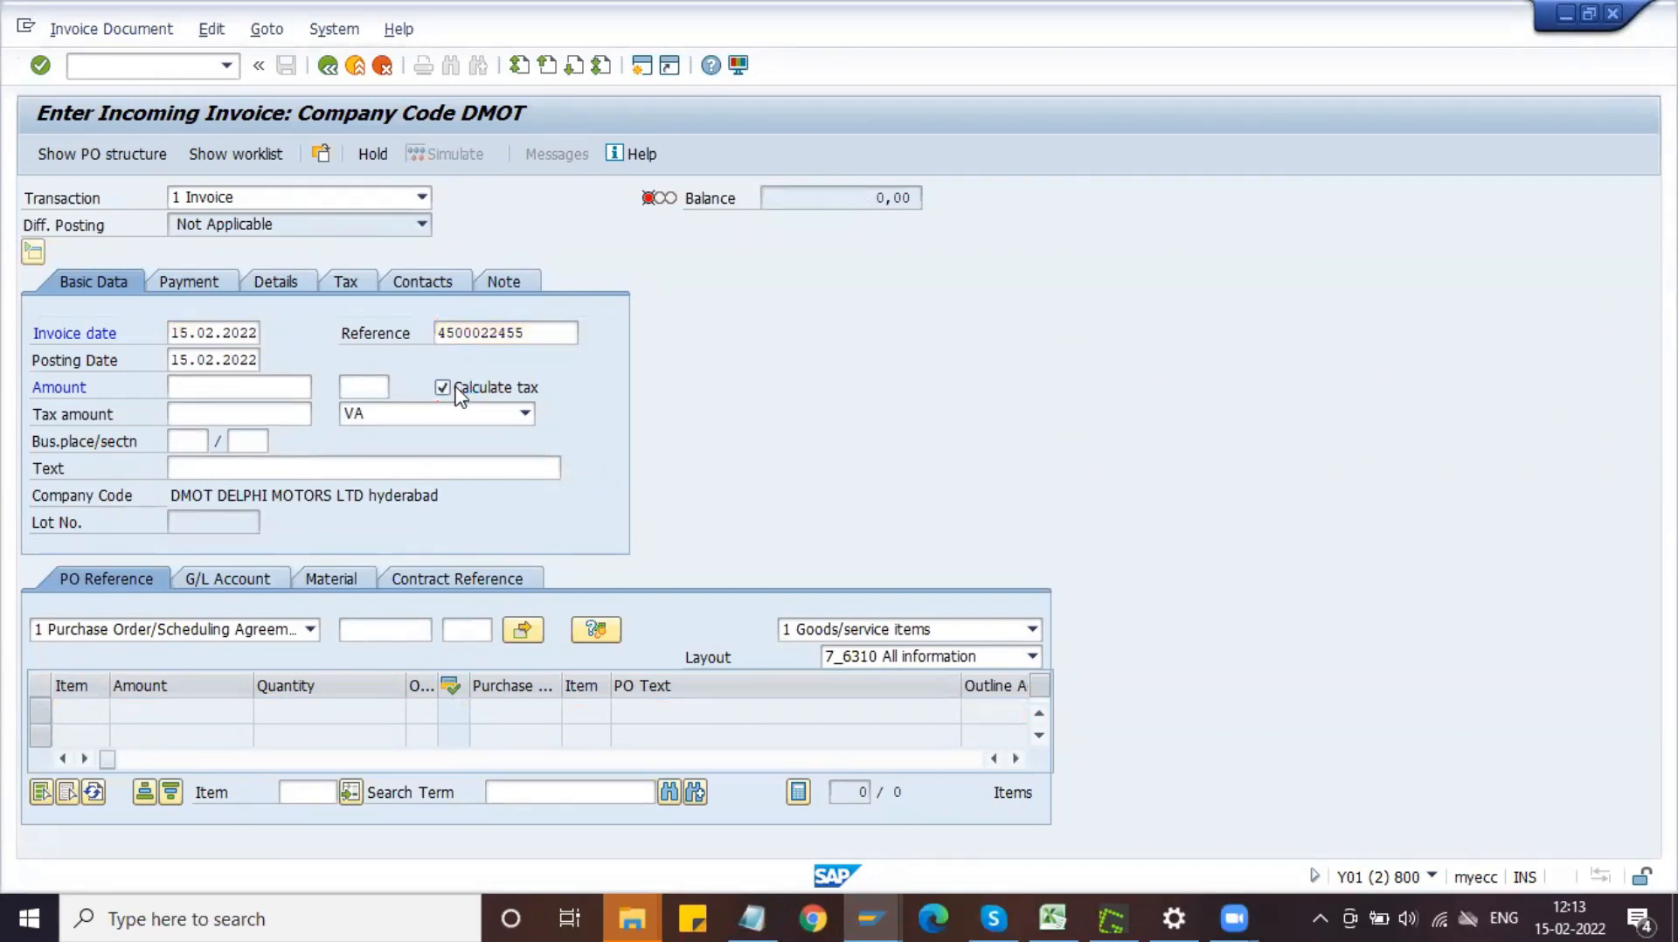
pyautogui.click(405, 629)
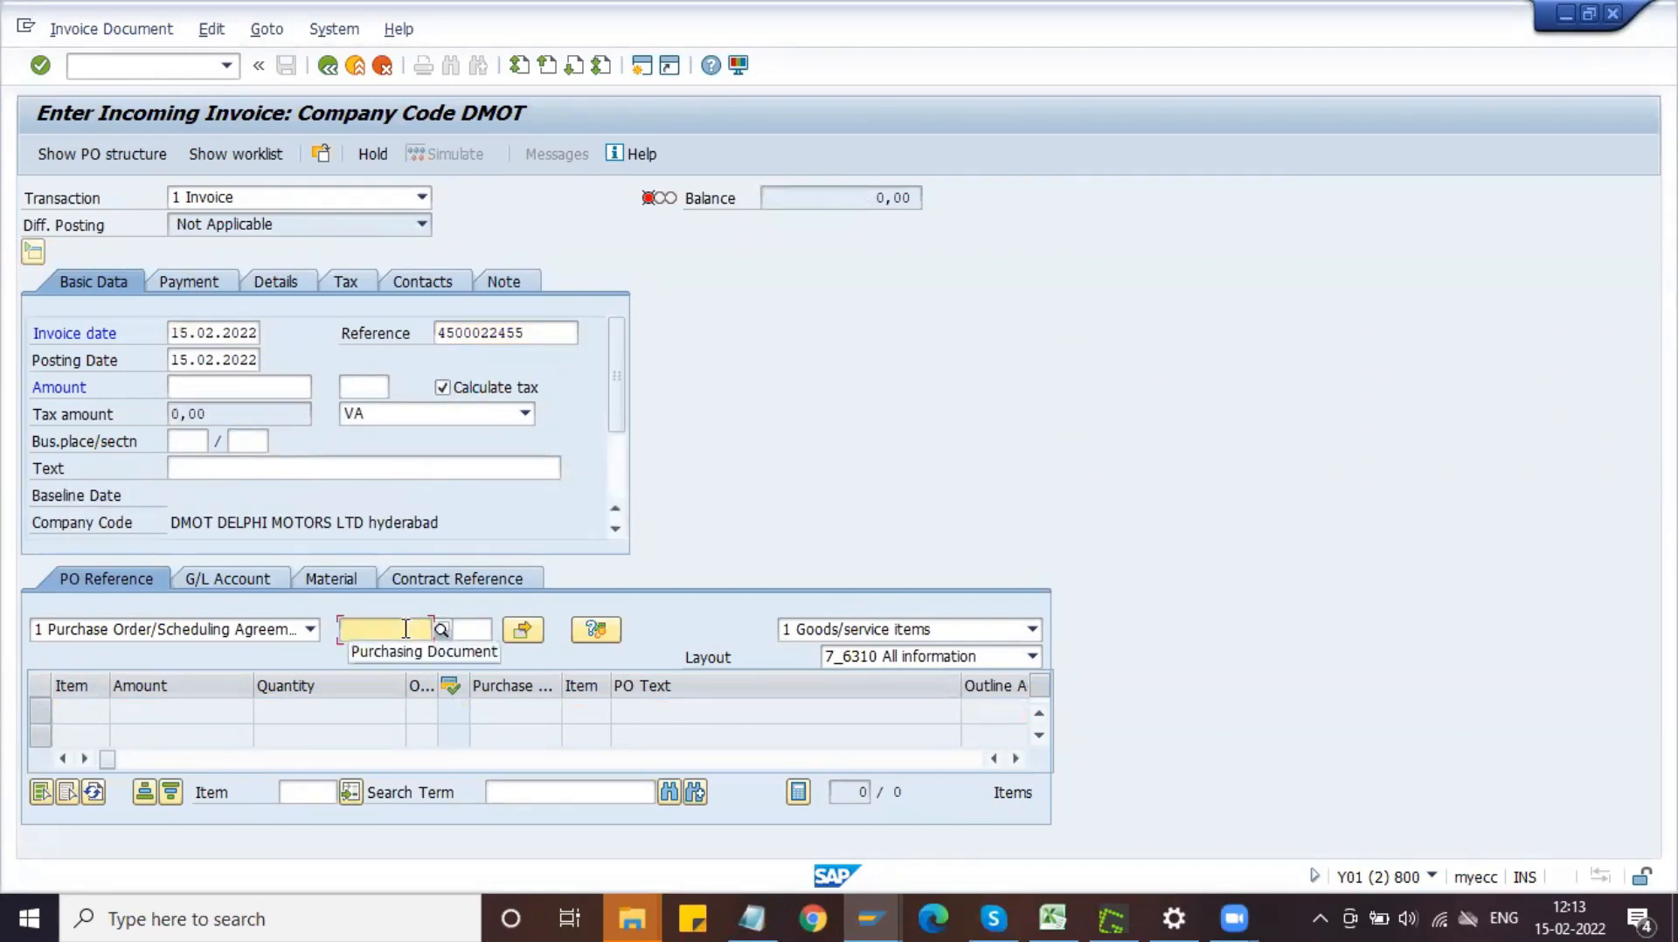
pyautogui.press('Down')
pyautogui.press('Down')
pyautogui.press('Return')
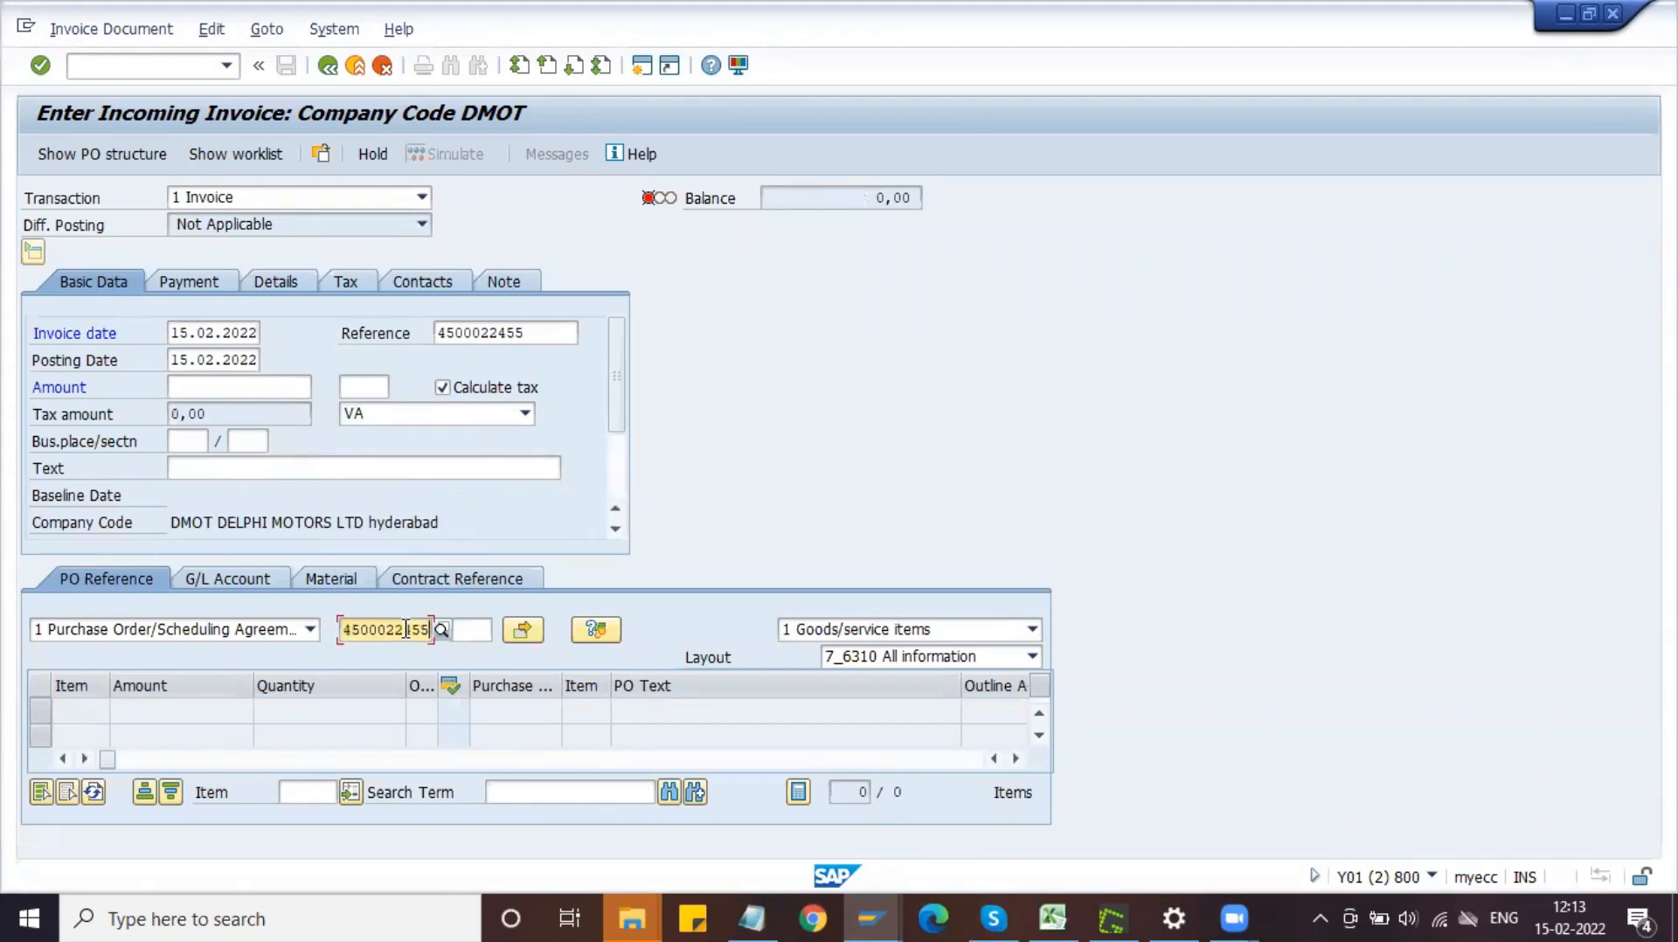
pyautogui.press('Return')
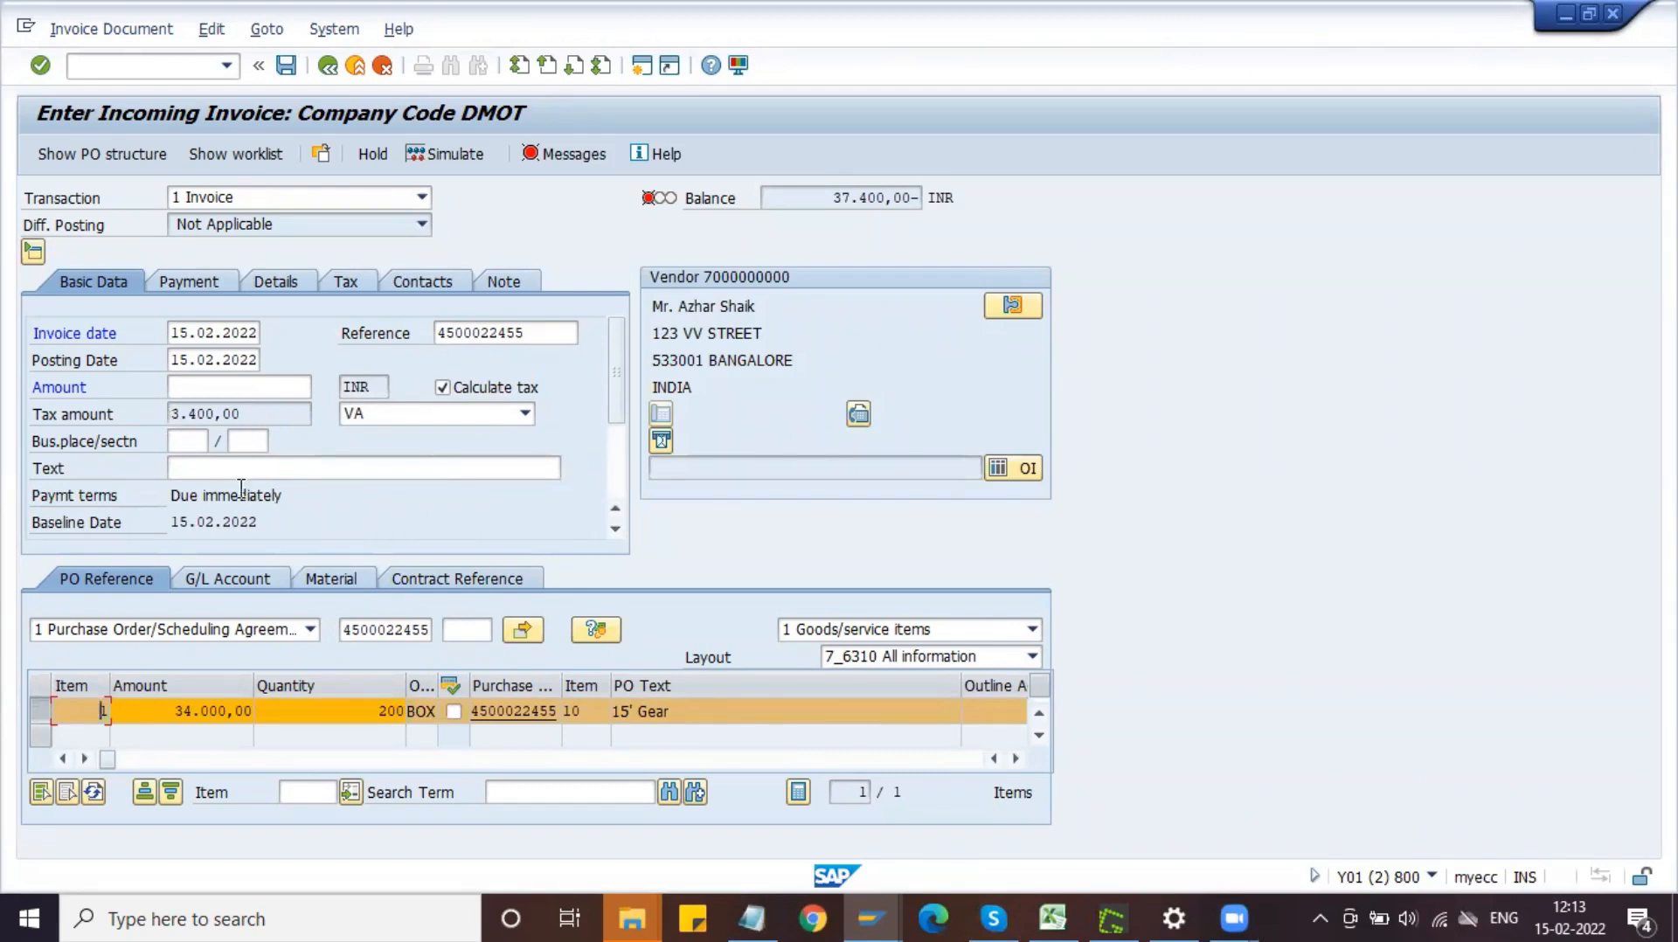
# - Check the purchase order item's tax code against the tax codes available in the invoice, keeping the selection
pyautogui.hotkey('alt', 'Tab')
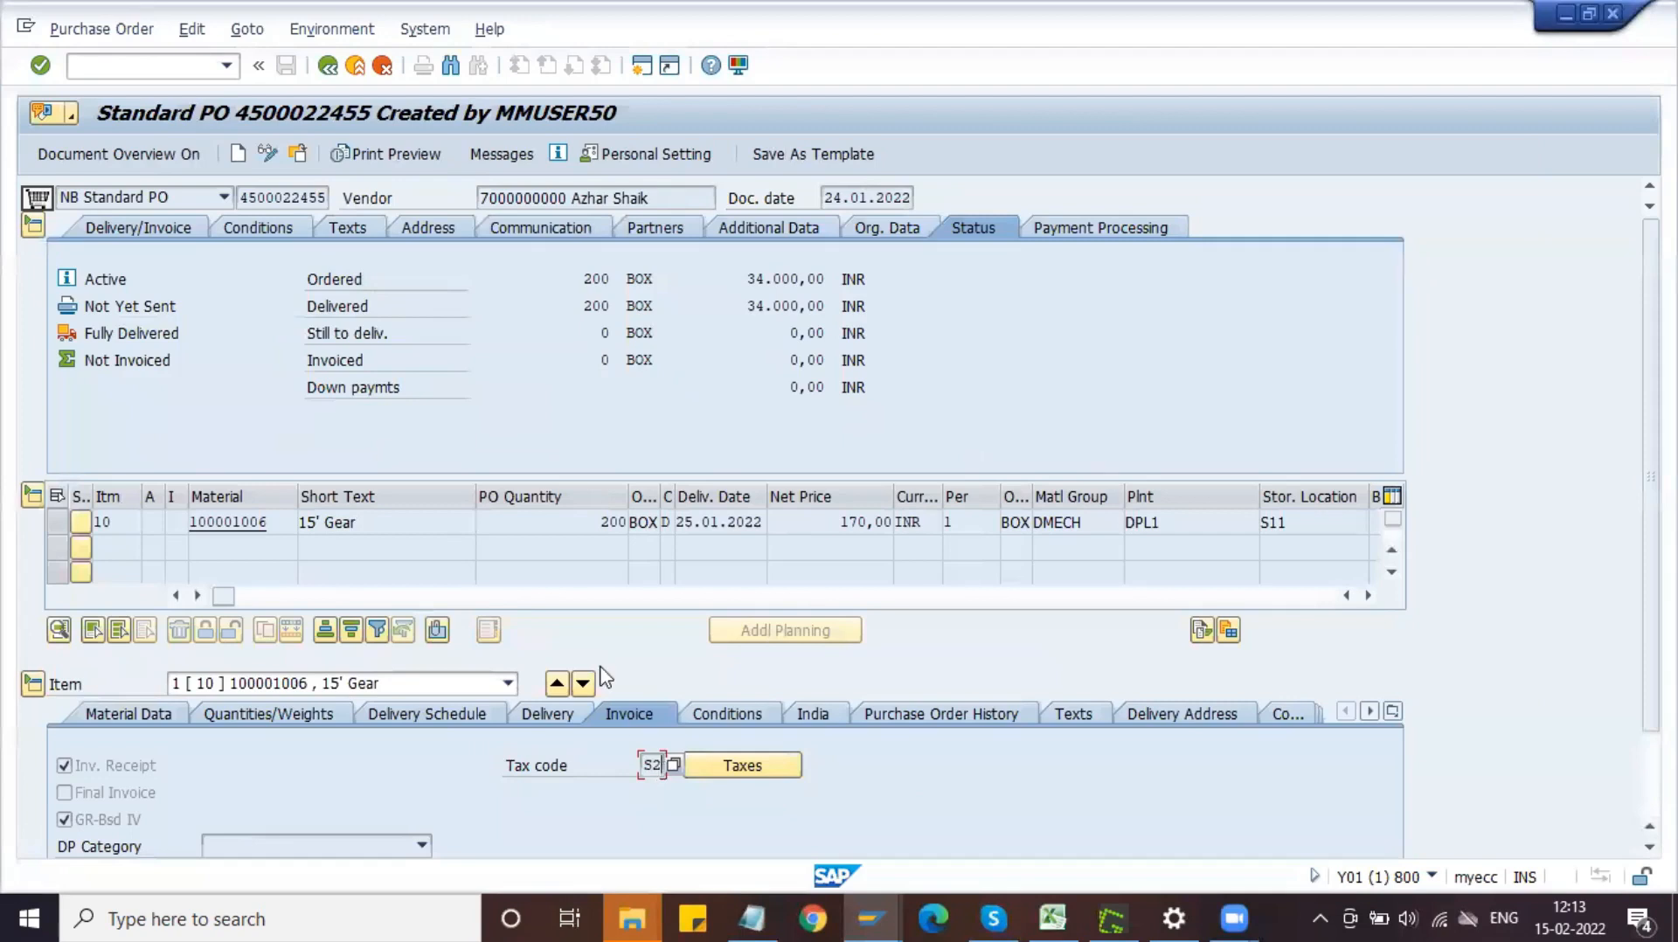
pyautogui.hotkey('alt', 'Tab')
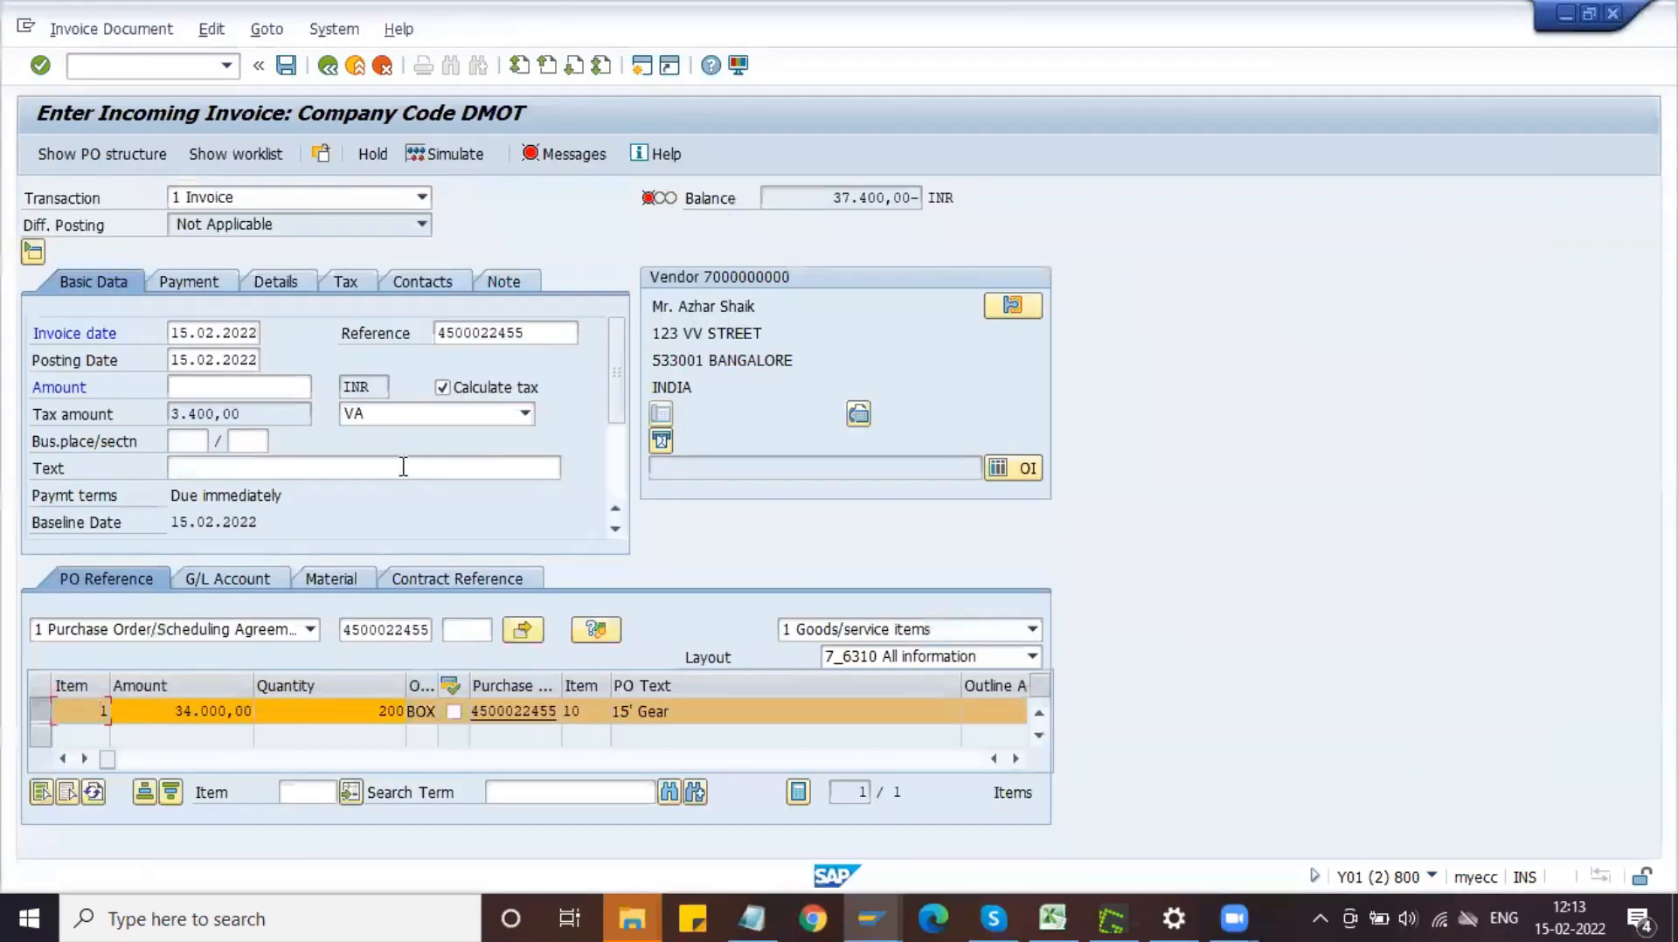
pyautogui.click(410, 415)
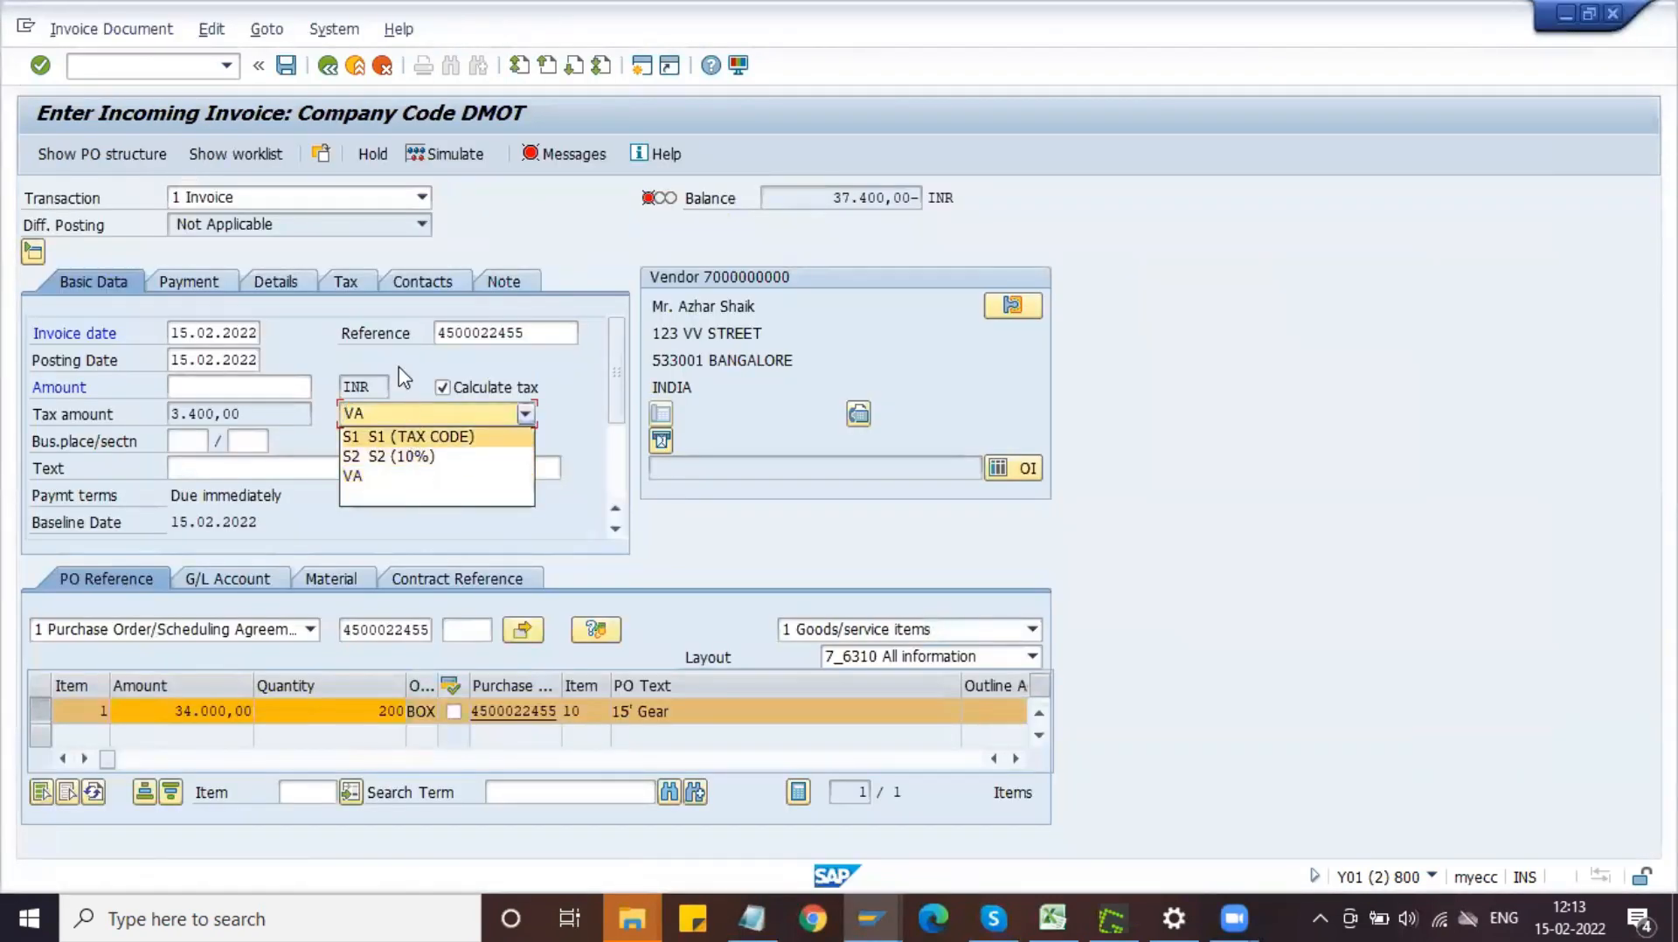
pyautogui.click(404, 377)
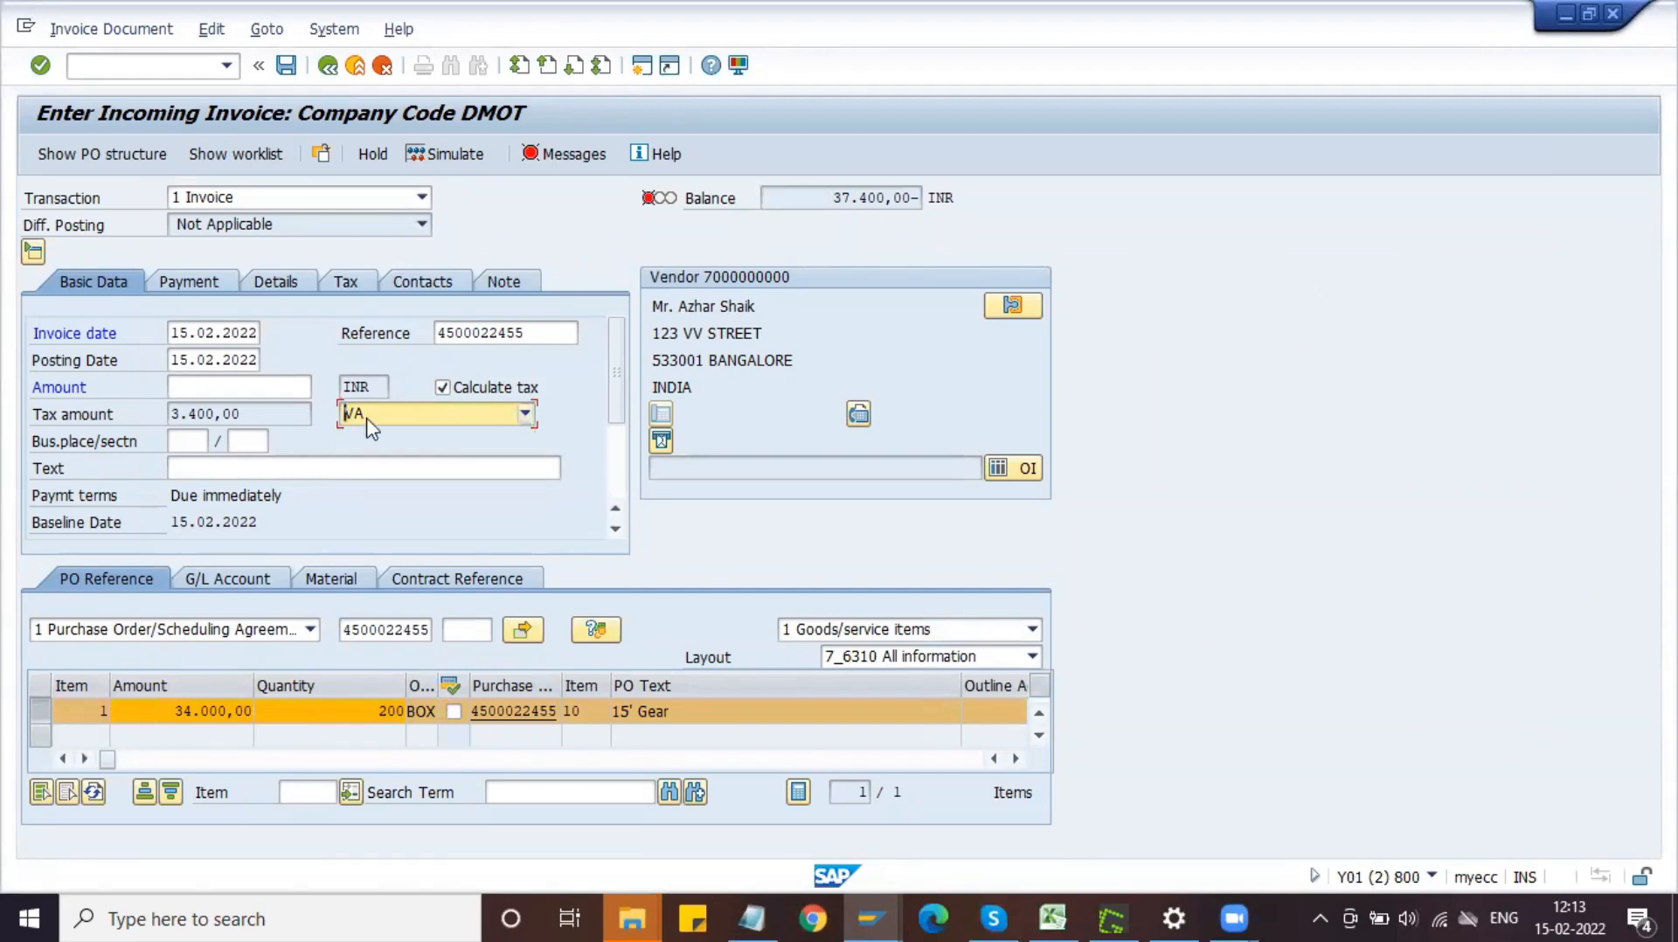
# - Compare the invoice balance with the purchase order's ordered value and the calculated tax amount
pyautogui.moveTo(829, 198); pyautogui.dragTo(876, 208)
pyautogui.click(876, 208)
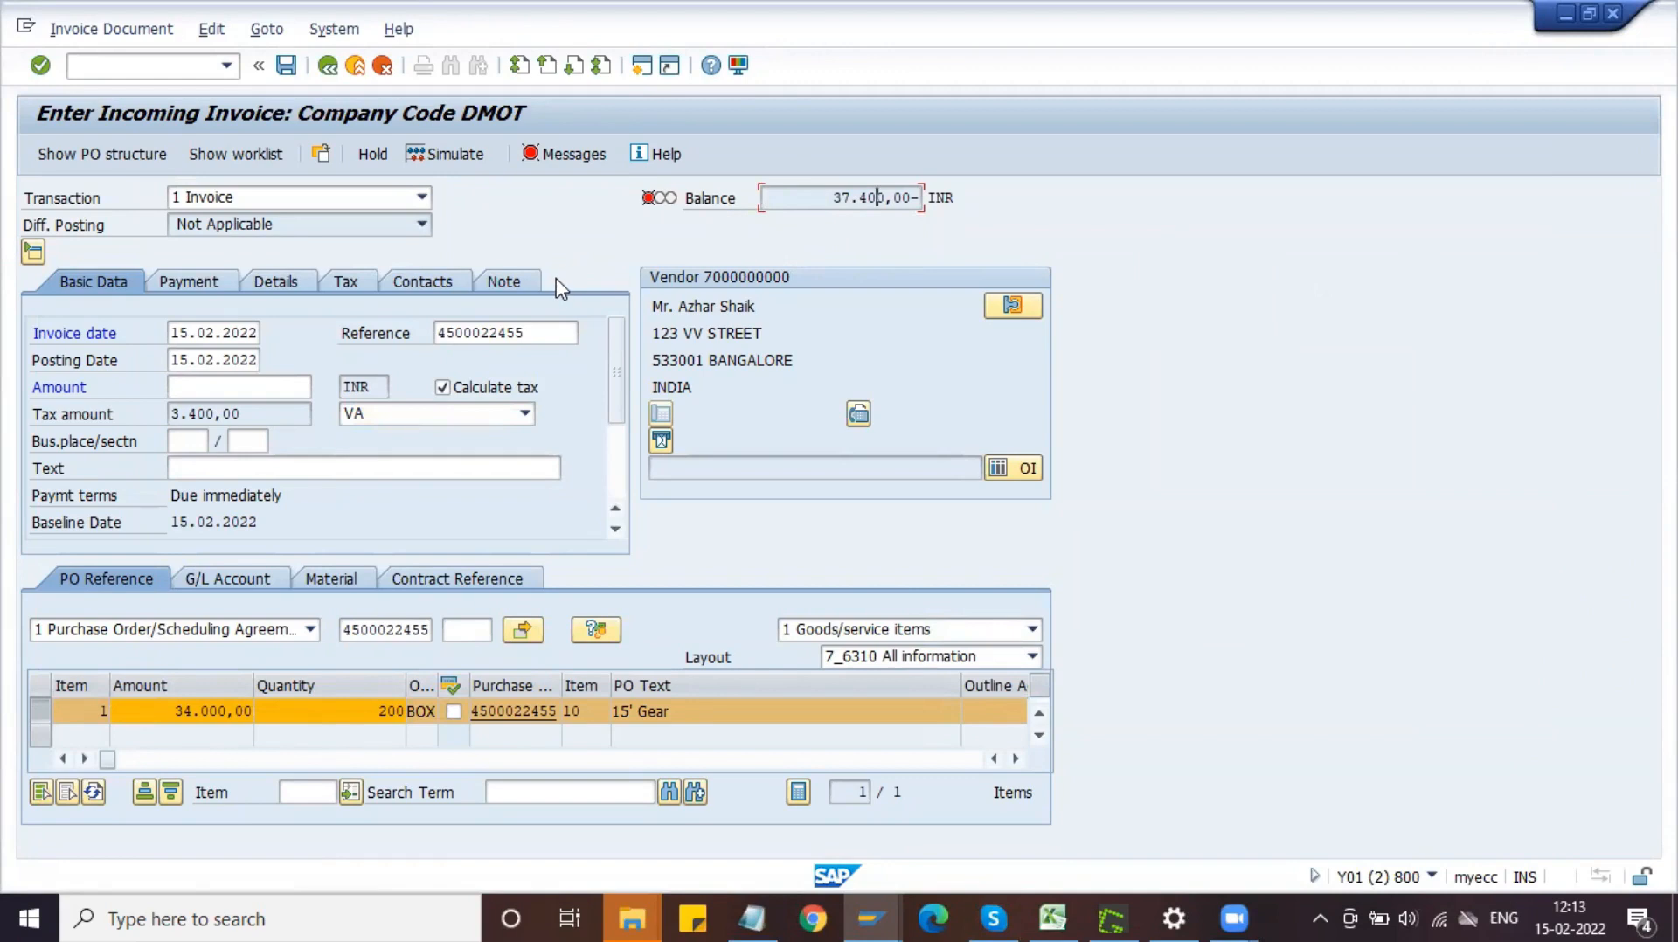
pyautogui.hotkey('alt', 'Tab')
pyautogui.click(735, 276)
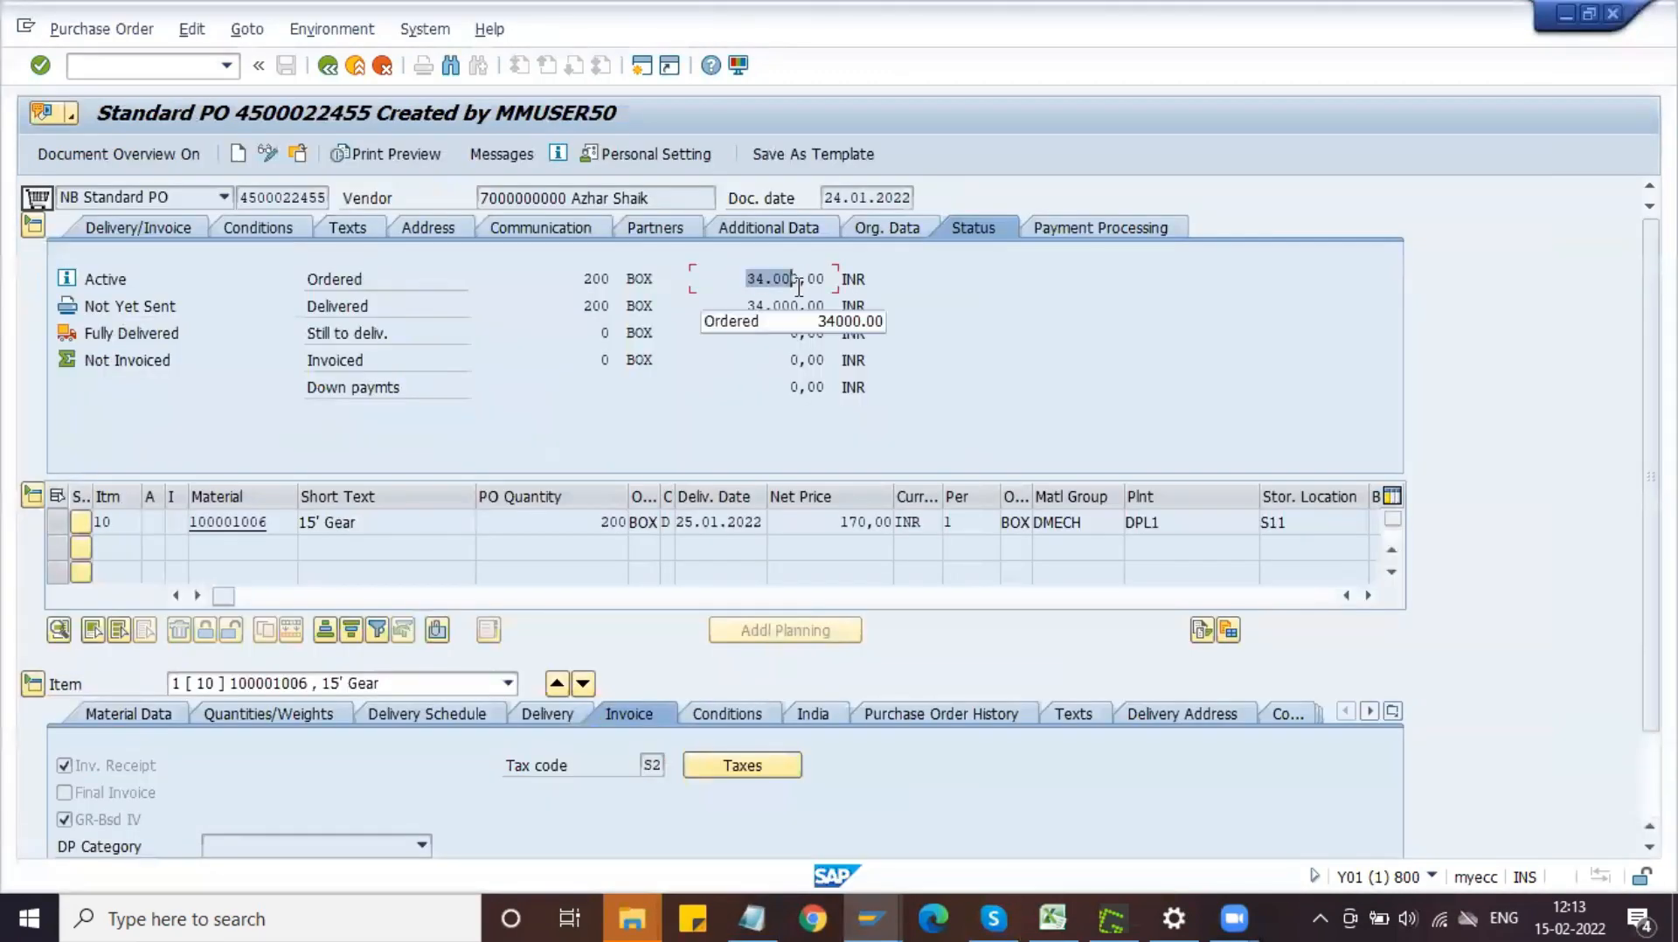
pyautogui.hotkey('alt', 'Tab')
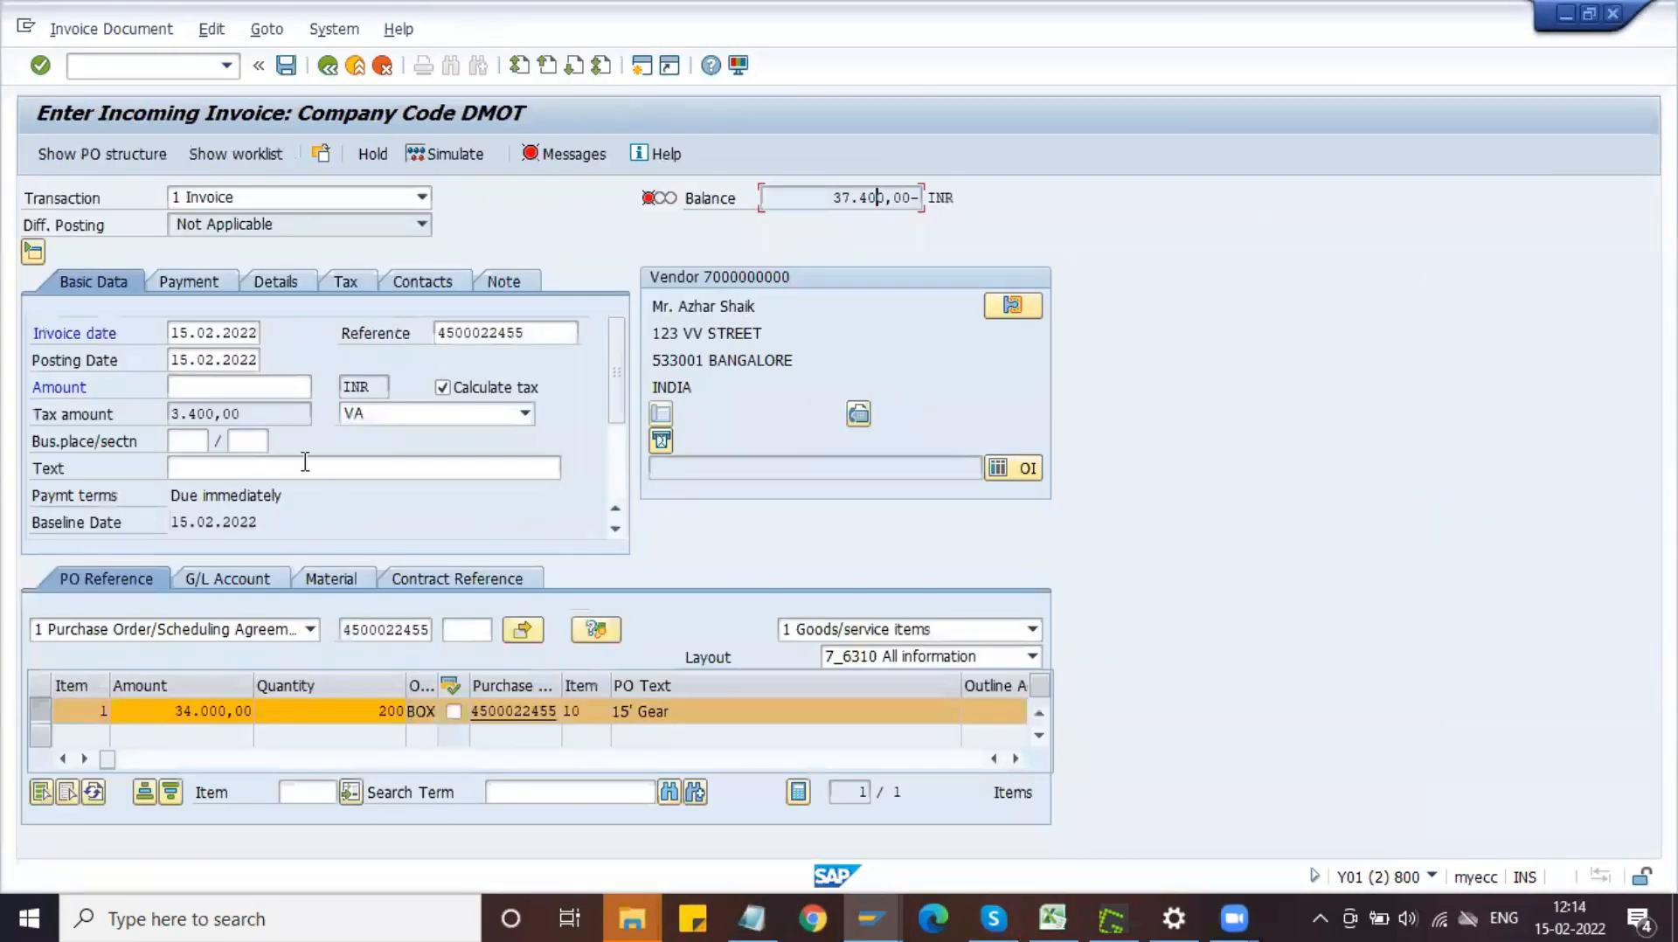
pyautogui.moveTo(262, 411); pyautogui.dragTo(190, 412)
pyautogui.click(191, 408)
pyautogui.moveTo(823, 199); pyautogui.dragTo(889, 200)
pyautogui.click(914, 201)
# - Set the invoice amount to 37.400,00 INR and update the balance
pyautogui.click(259, 392)
pyautogui.write('37.400,00')
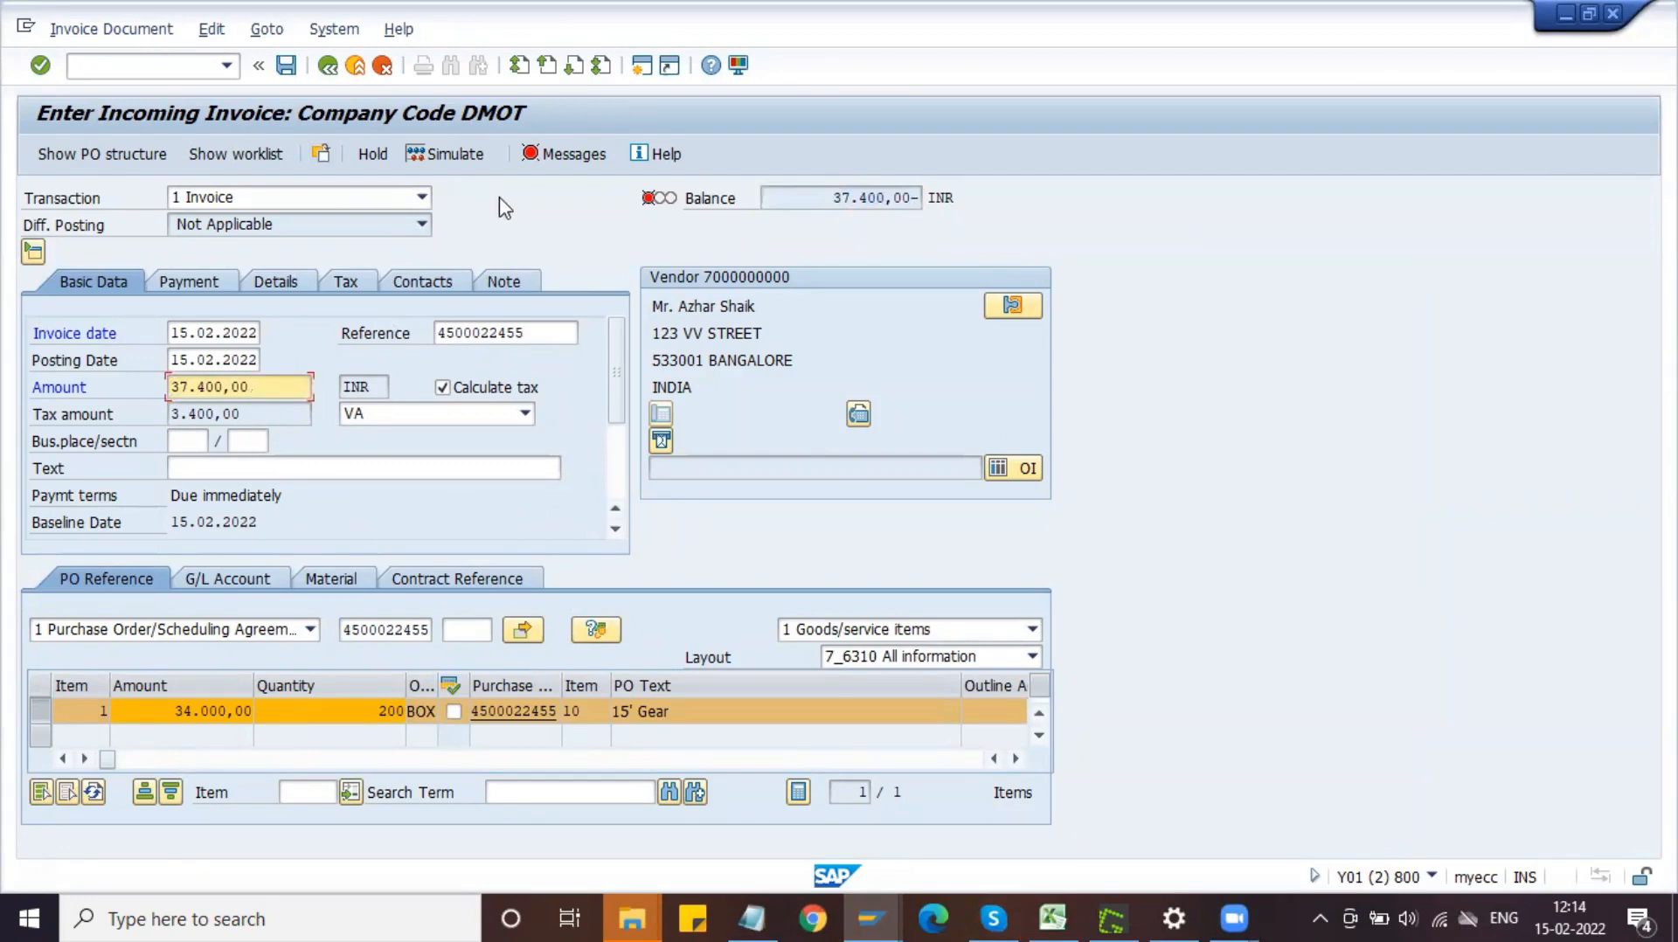
pyautogui.press('Return')
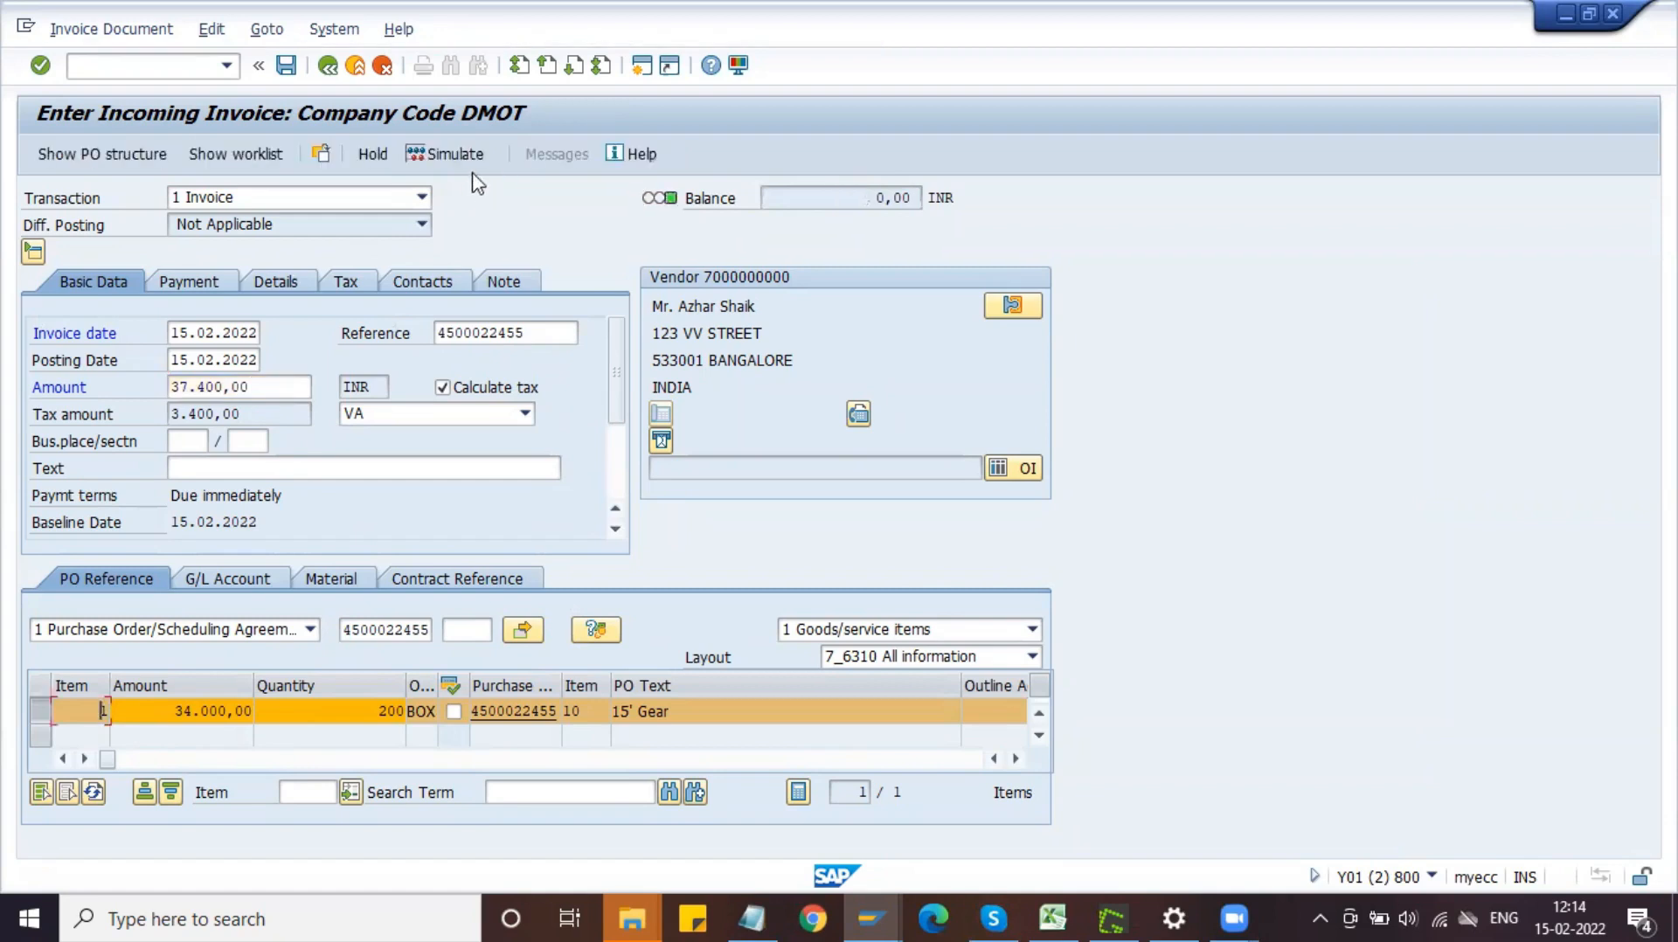
# - Simulate the invoice posting and examine the vendor line's amount
pyautogui.click(458, 156)
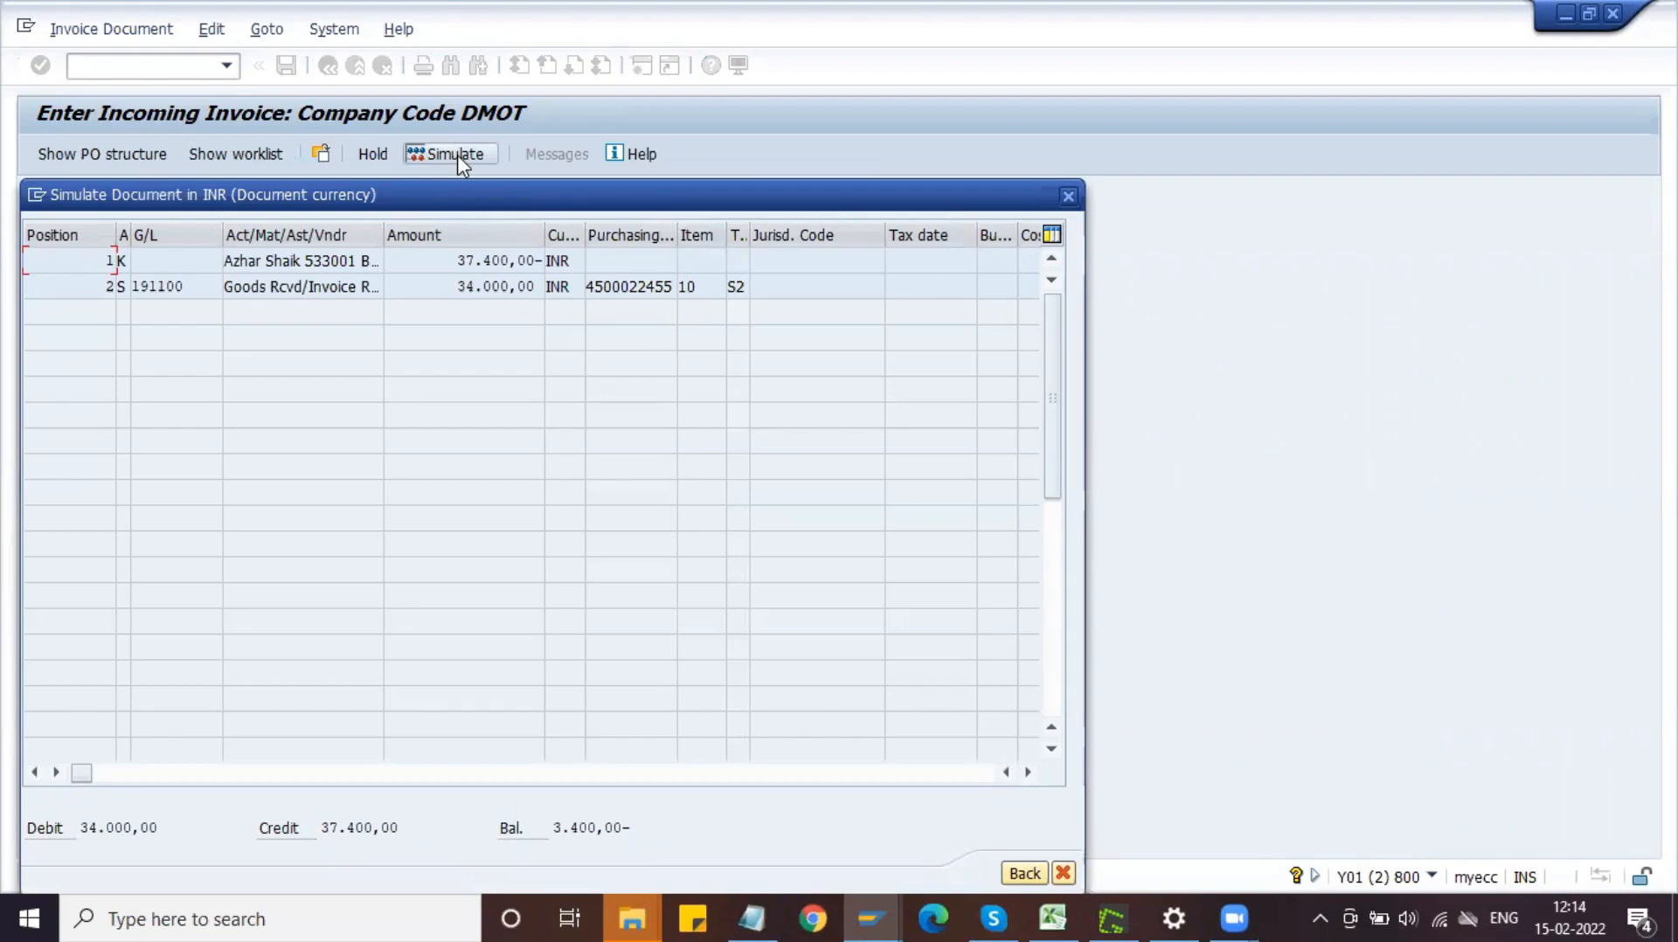
pyautogui.moveTo(539, 200); pyautogui.dragTo(528, 157)
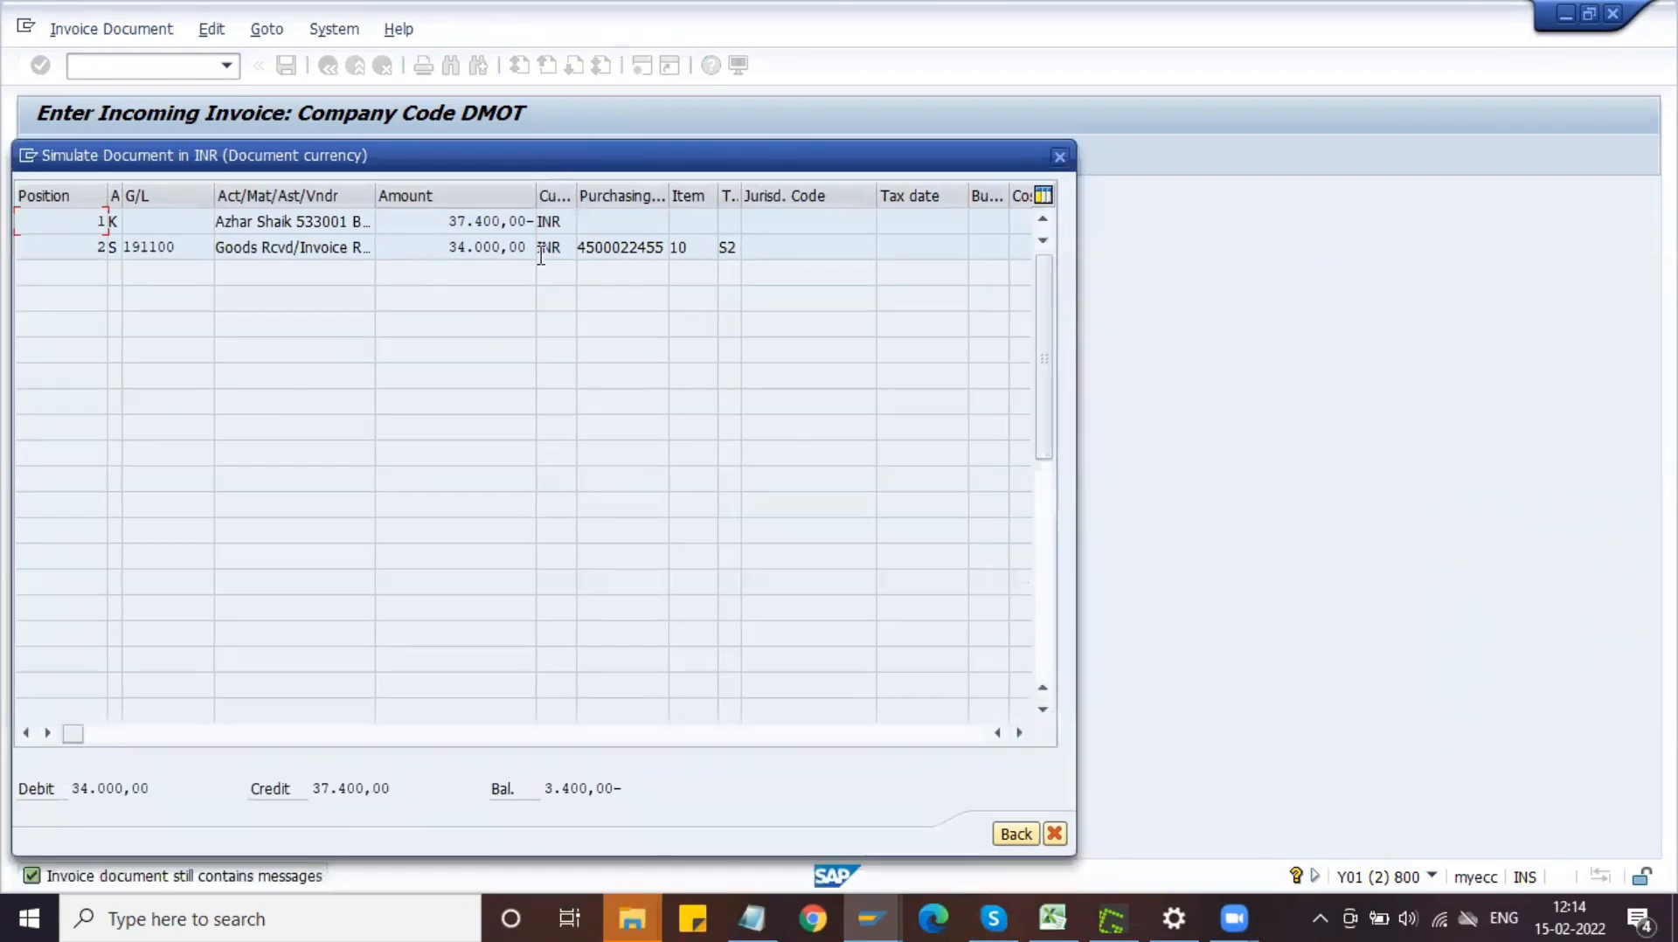
pyautogui.moveTo(438, 221); pyautogui.dragTo(523, 226)
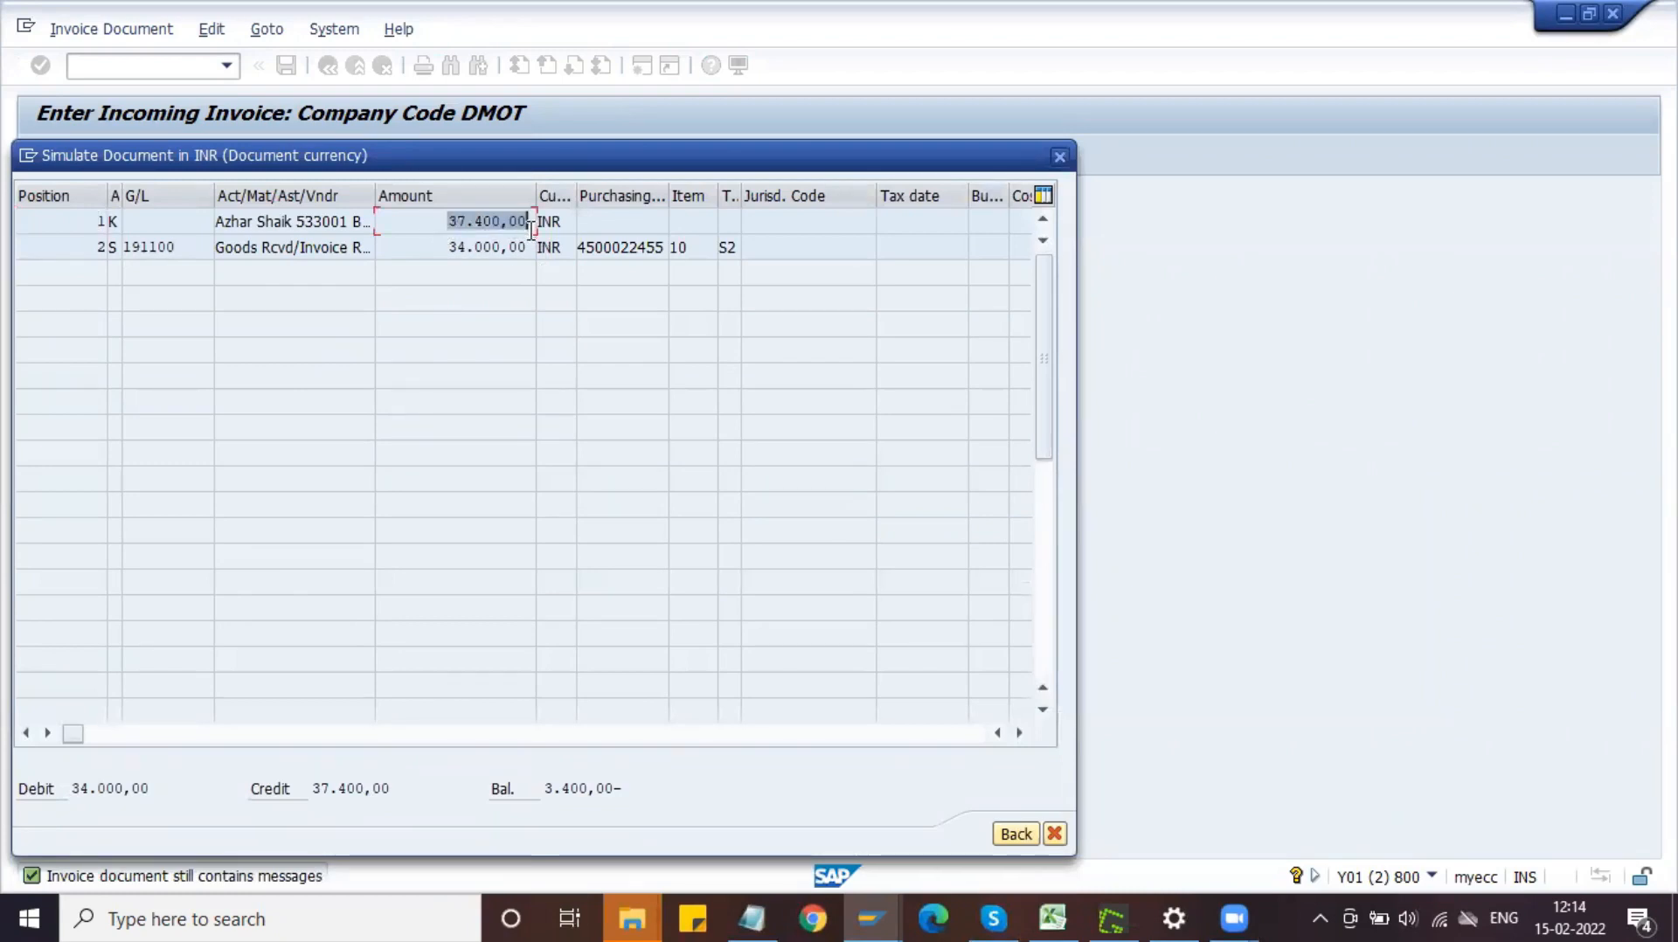
# - Return from the simulation to the invoice and set its tax code to S2 (10%)
pyautogui.click(532, 226)
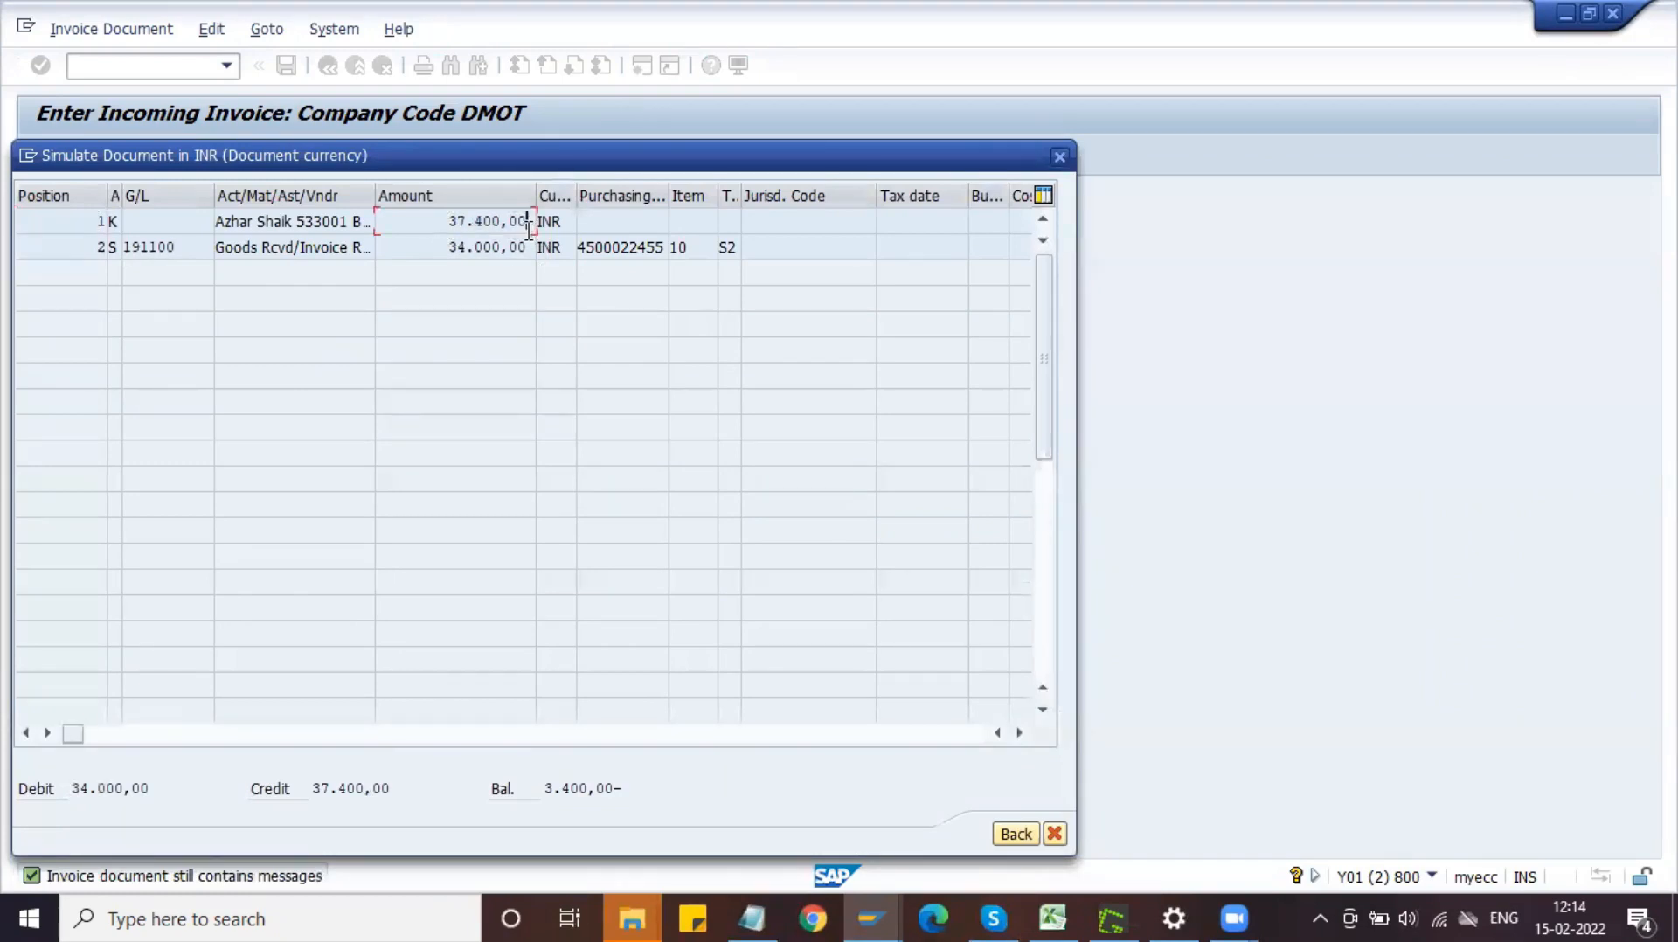
pyautogui.click(1026, 839)
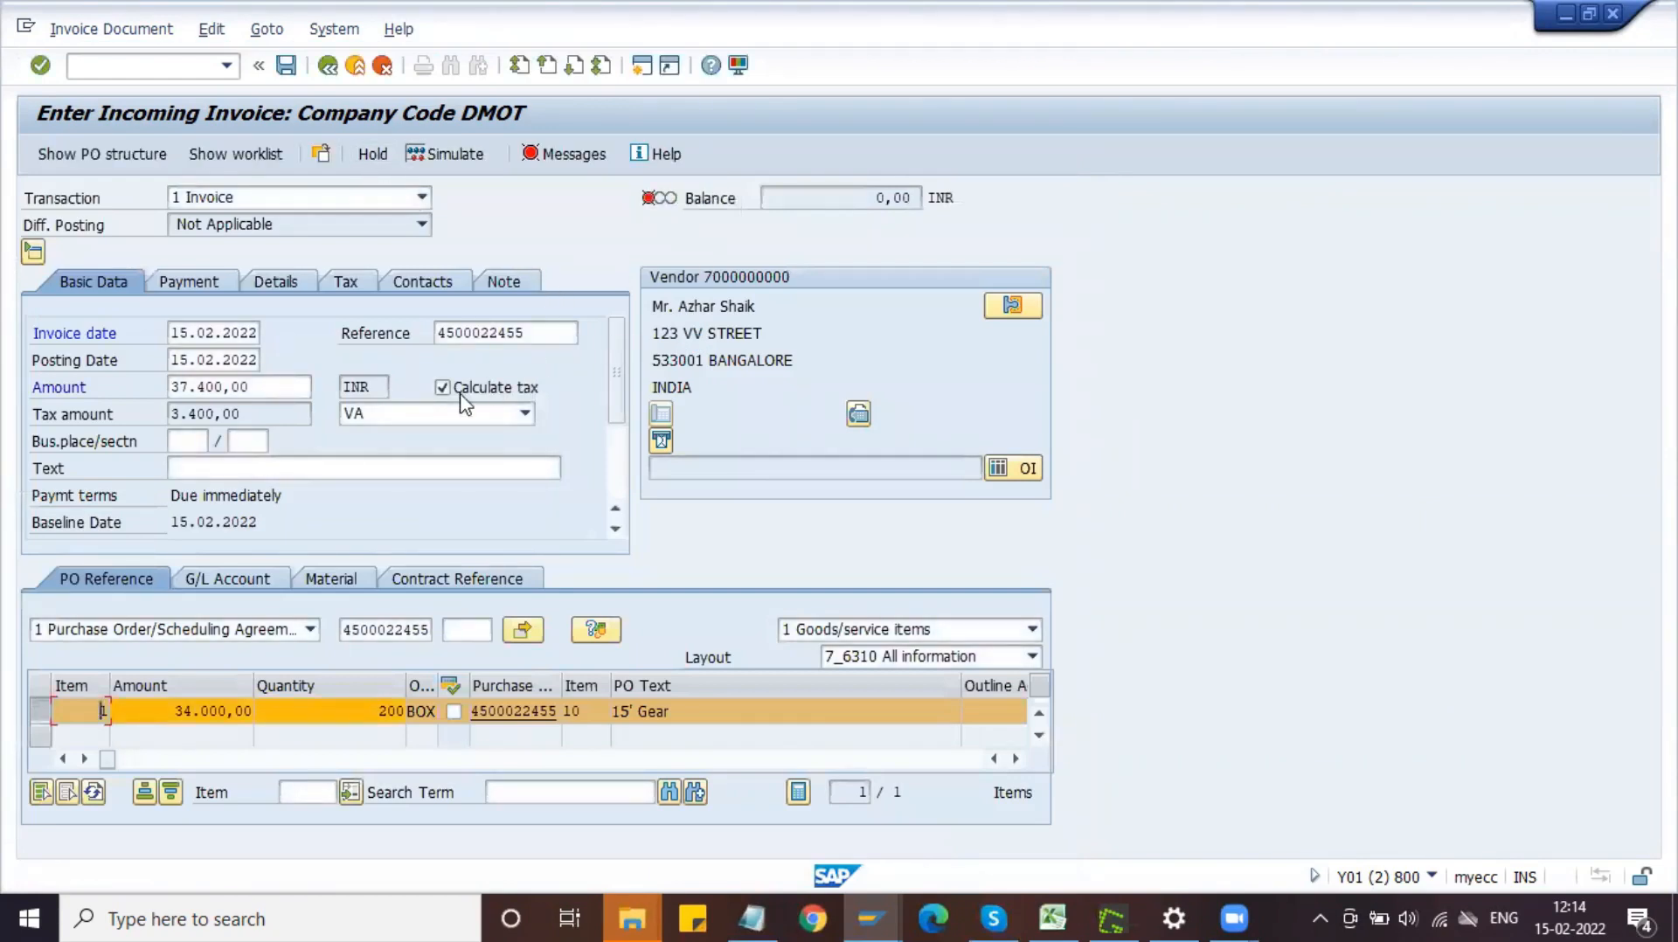
pyautogui.click(272, 386)
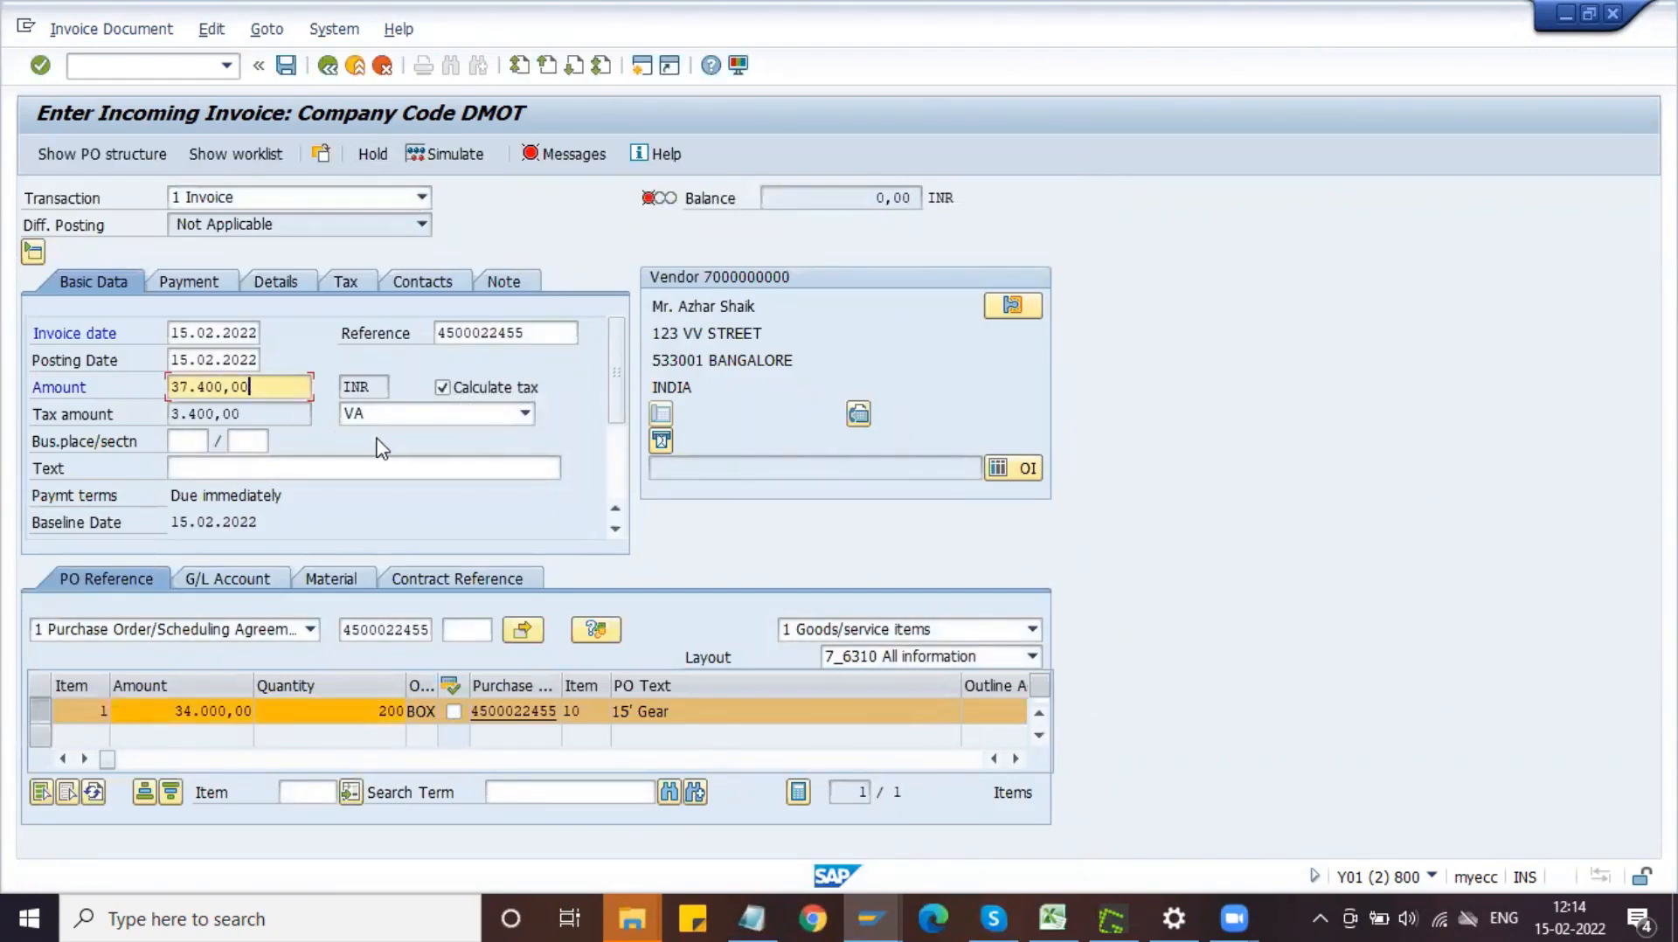
pyautogui.click(298, 410)
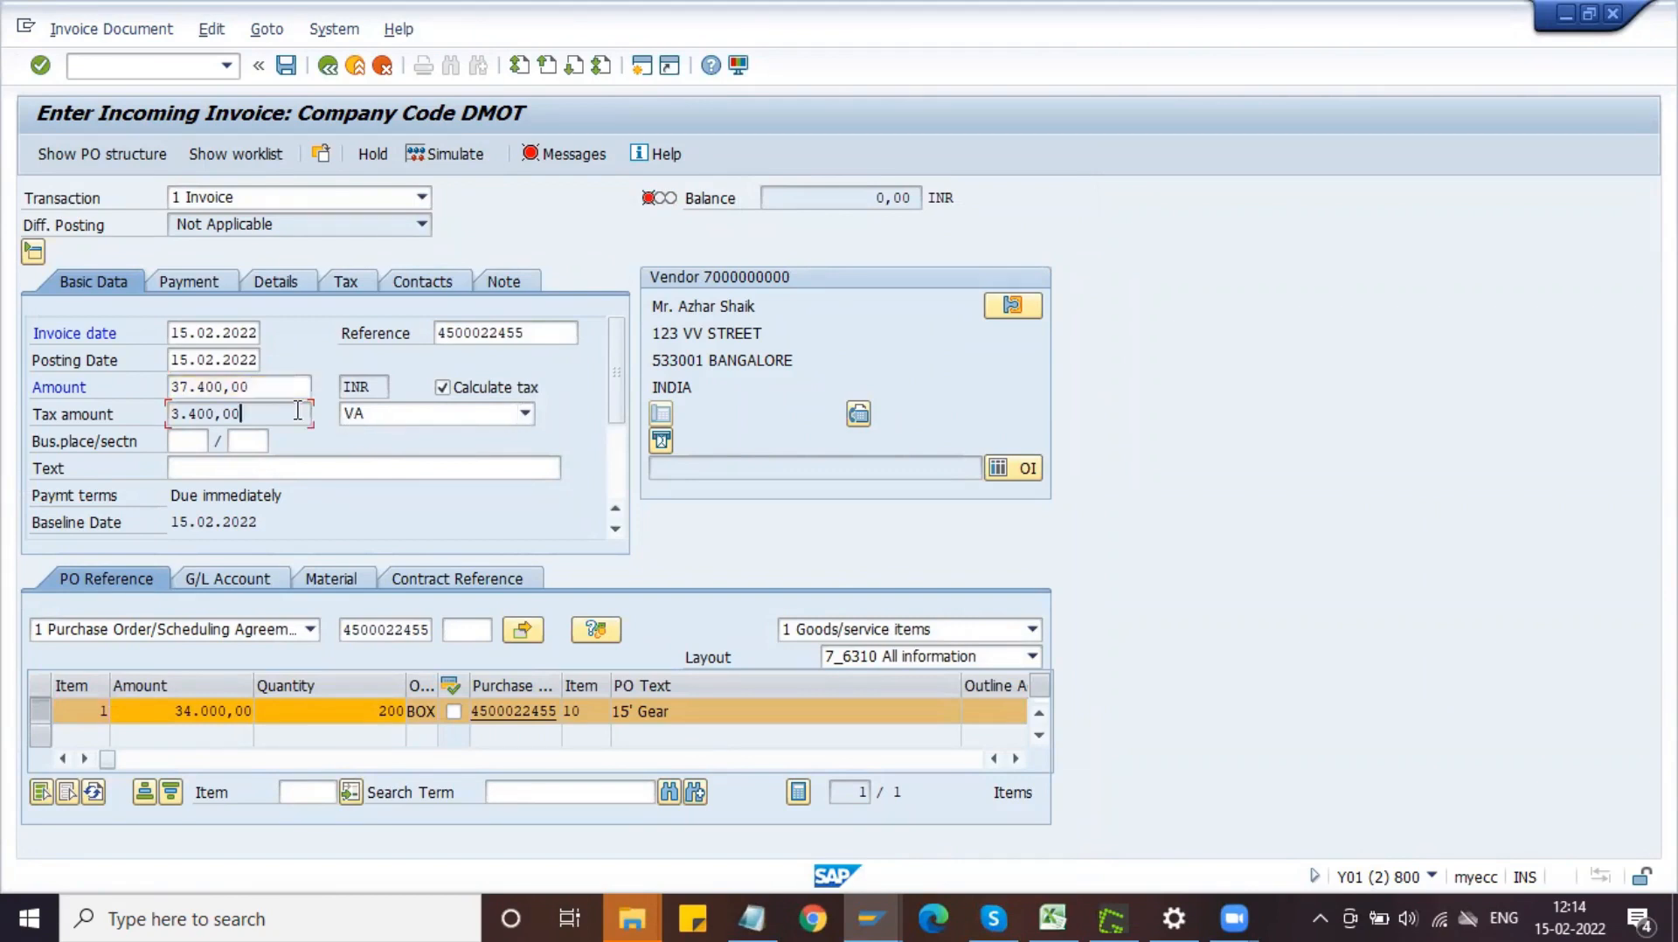
pyautogui.hotkey('shift', 'Tab')
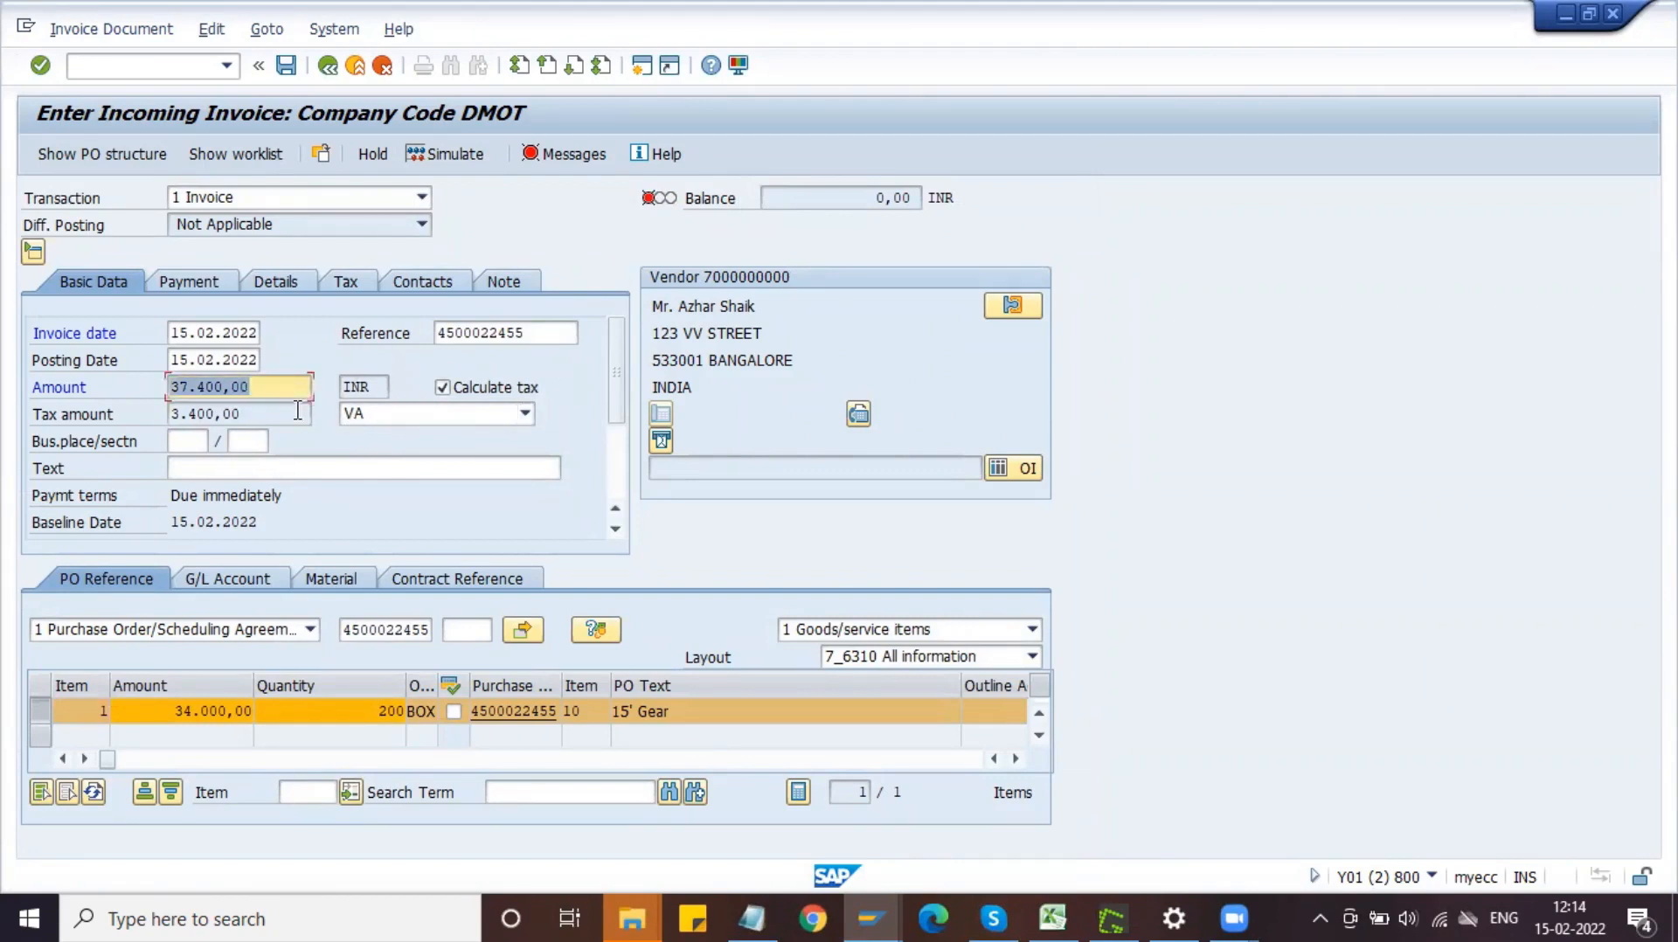
pyautogui.click(381, 415)
pyautogui.click(385, 460)
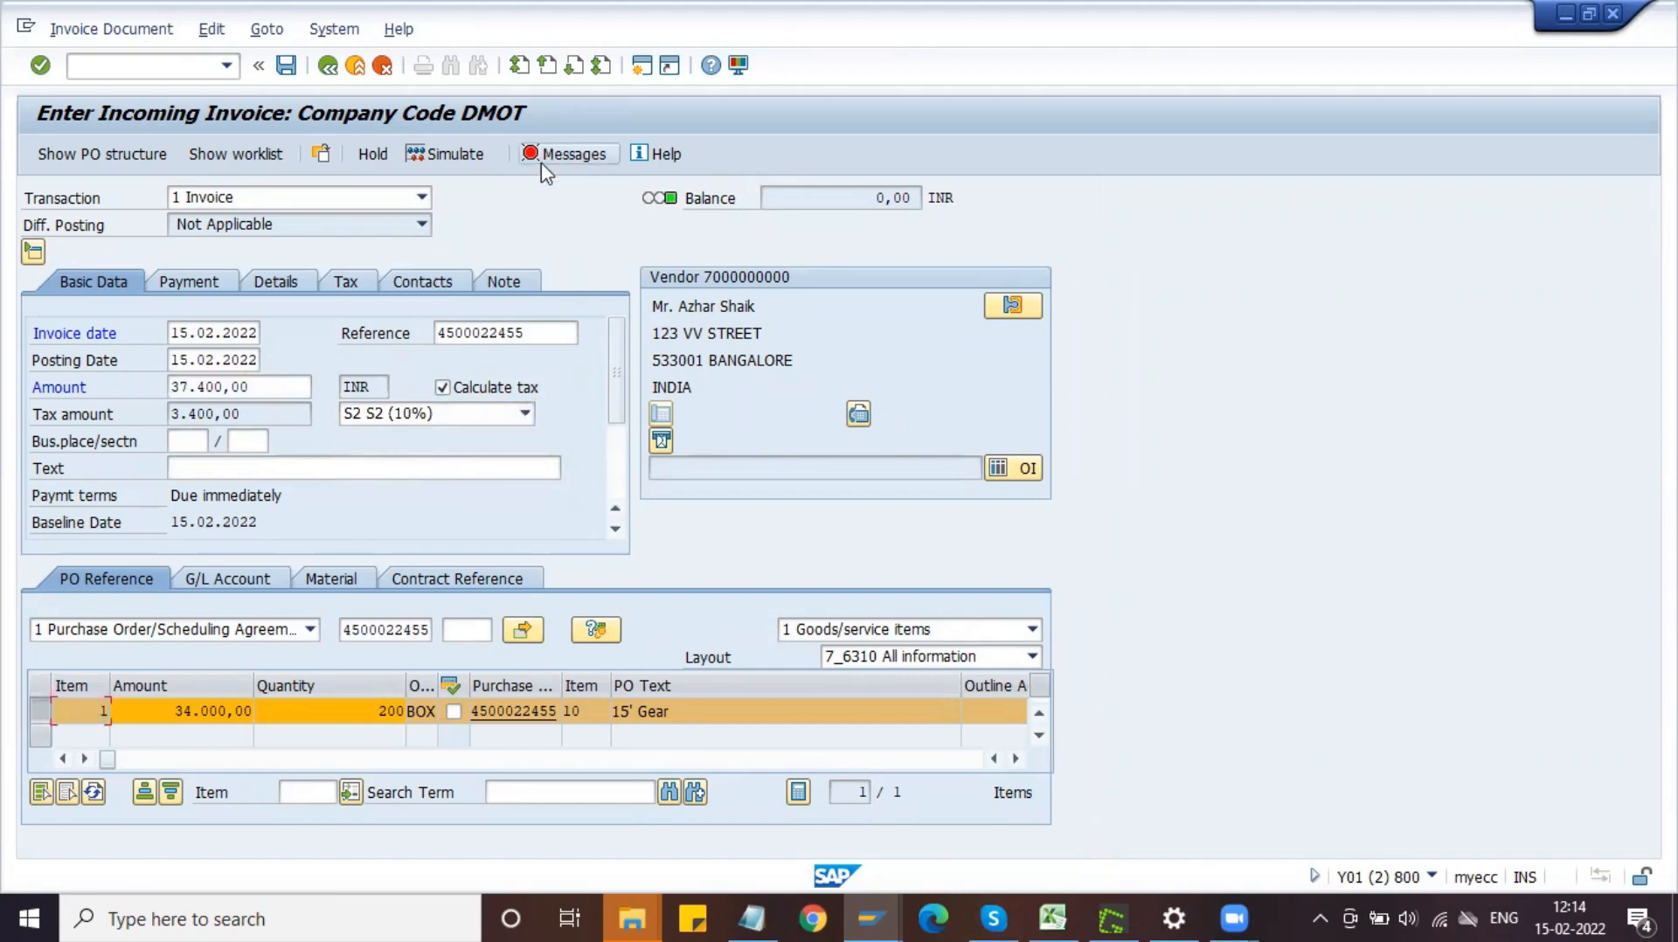
# - Simulate the invoice posting again and examine the vendor, goods receipt and input tax amounts and the input tax G/L account
pyautogui.click(454, 153)
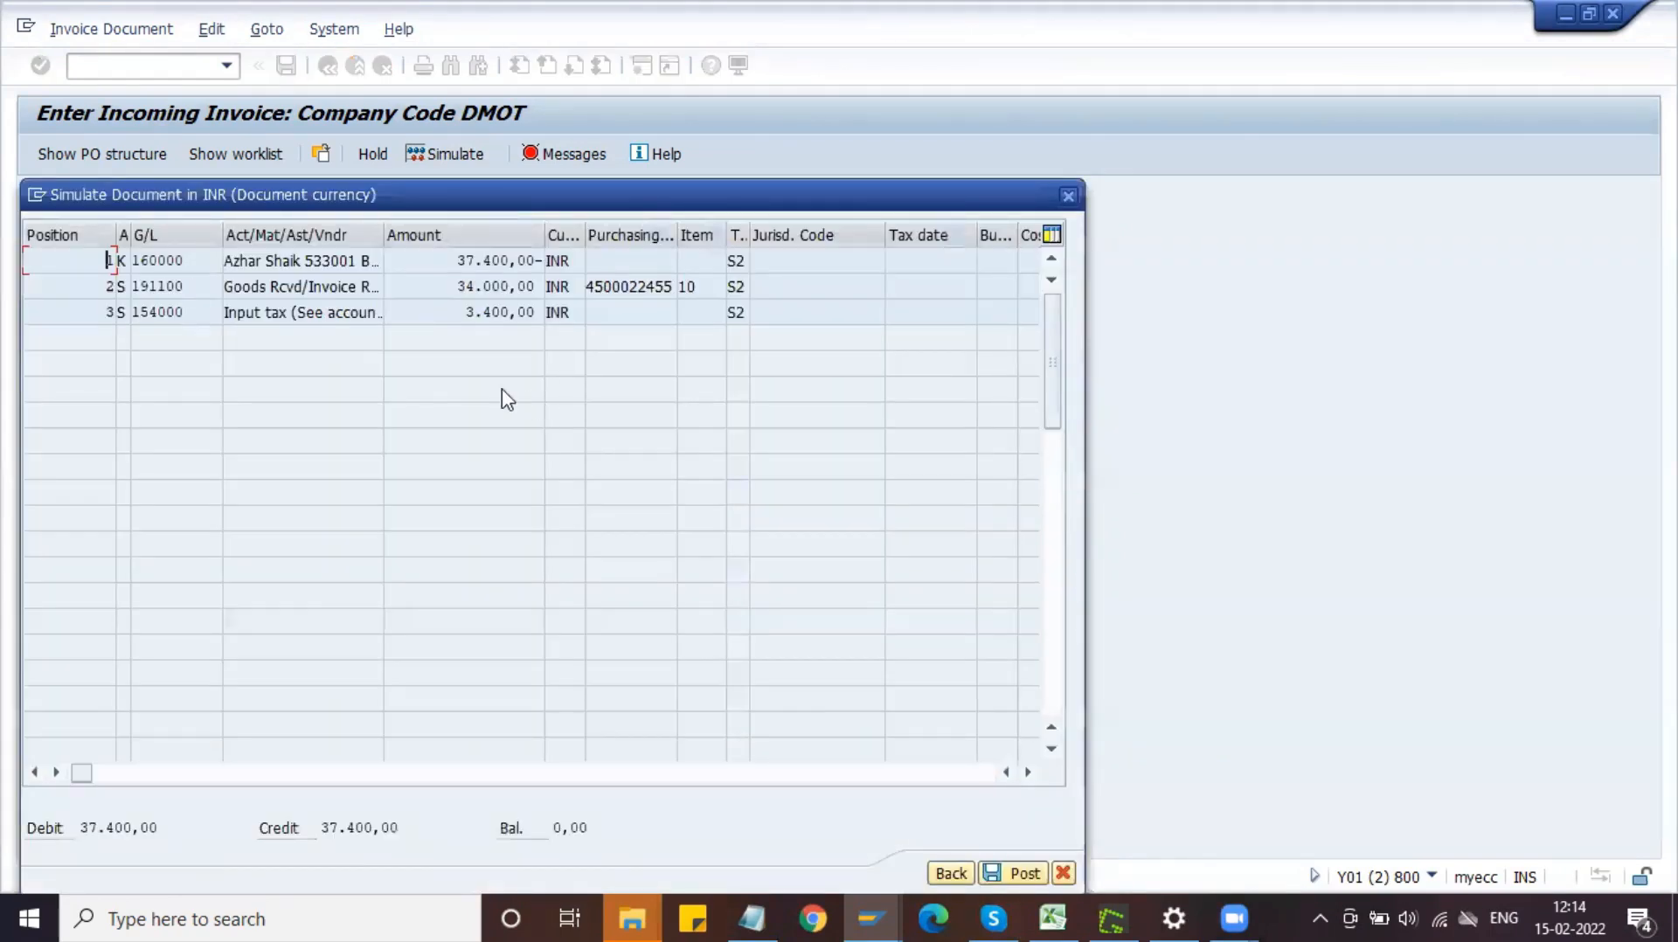
pyautogui.moveTo(450, 314); pyautogui.dragTo(536, 323)
pyautogui.click(540, 329)
pyautogui.moveTo(450, 292); pyautogui.dragTo(546, 292)
pyautogui.click(551, 292)
pyautogui.moveTo(437, 260); pyautogui.dragTo(555, 265)
pyautogui.click(554, 266)
pyautogui.moveTo(199, 317); pyautogui.dragTo(137, 315)
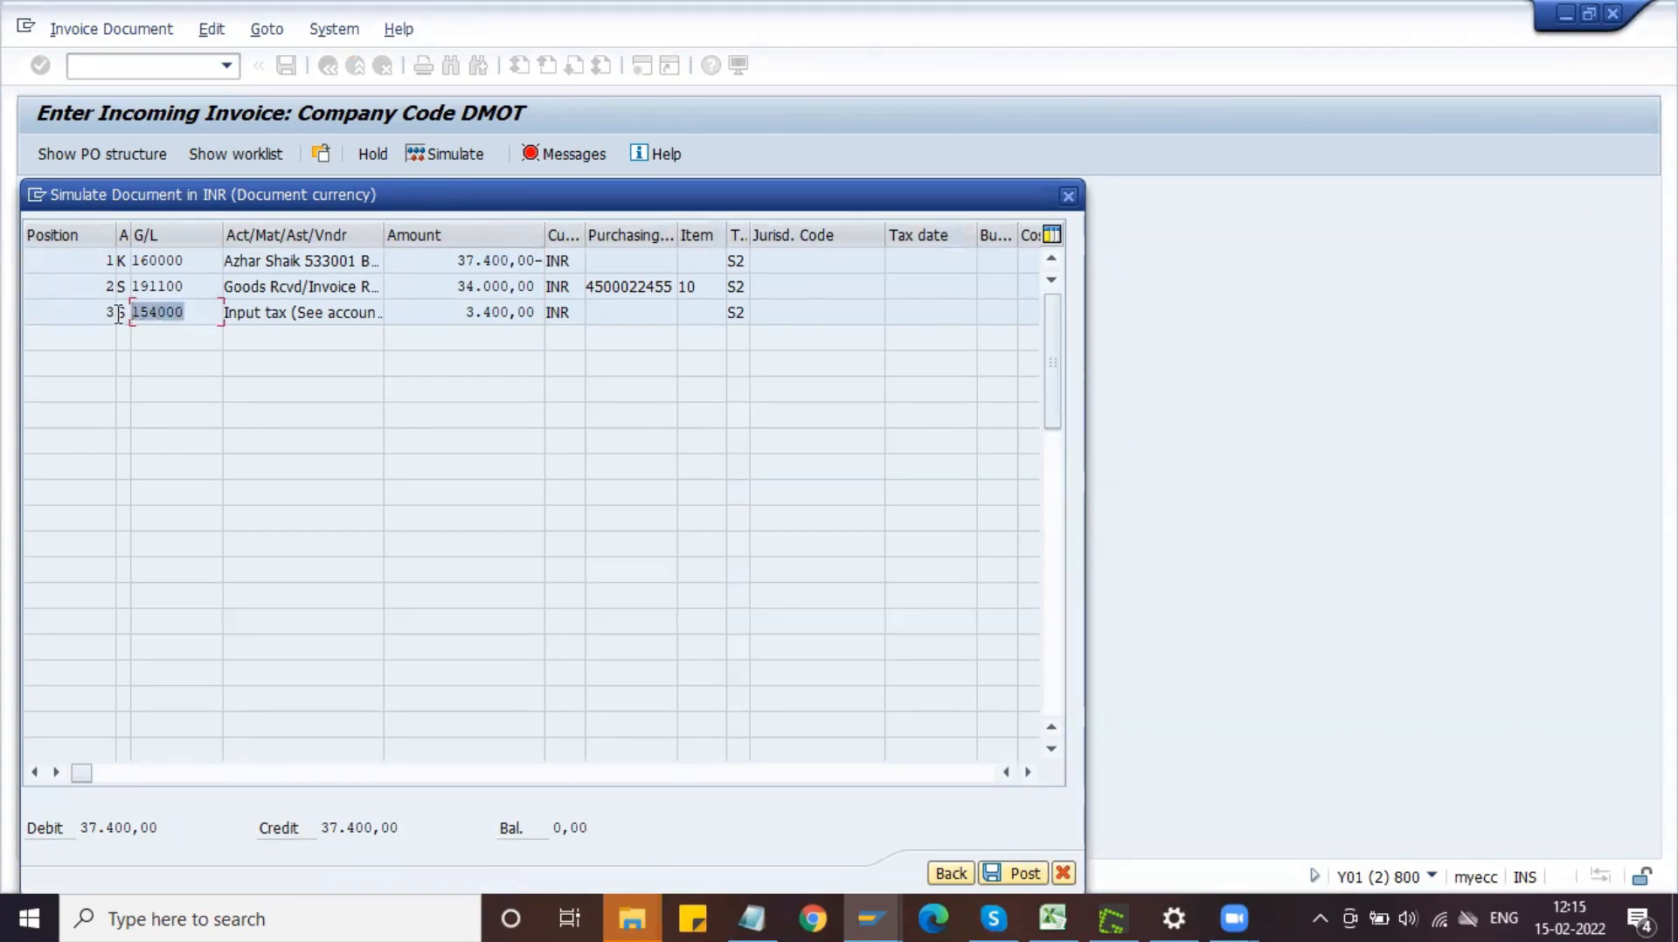
pyautogui.click(119, 313)
# - Post the simulated invoice and glance at the purchase order's status before returning to invoice entry
pyautogui.moveTo(839, 210); pyautogui.dragTo(825, 124)
pyautogui.click(1014, 788)
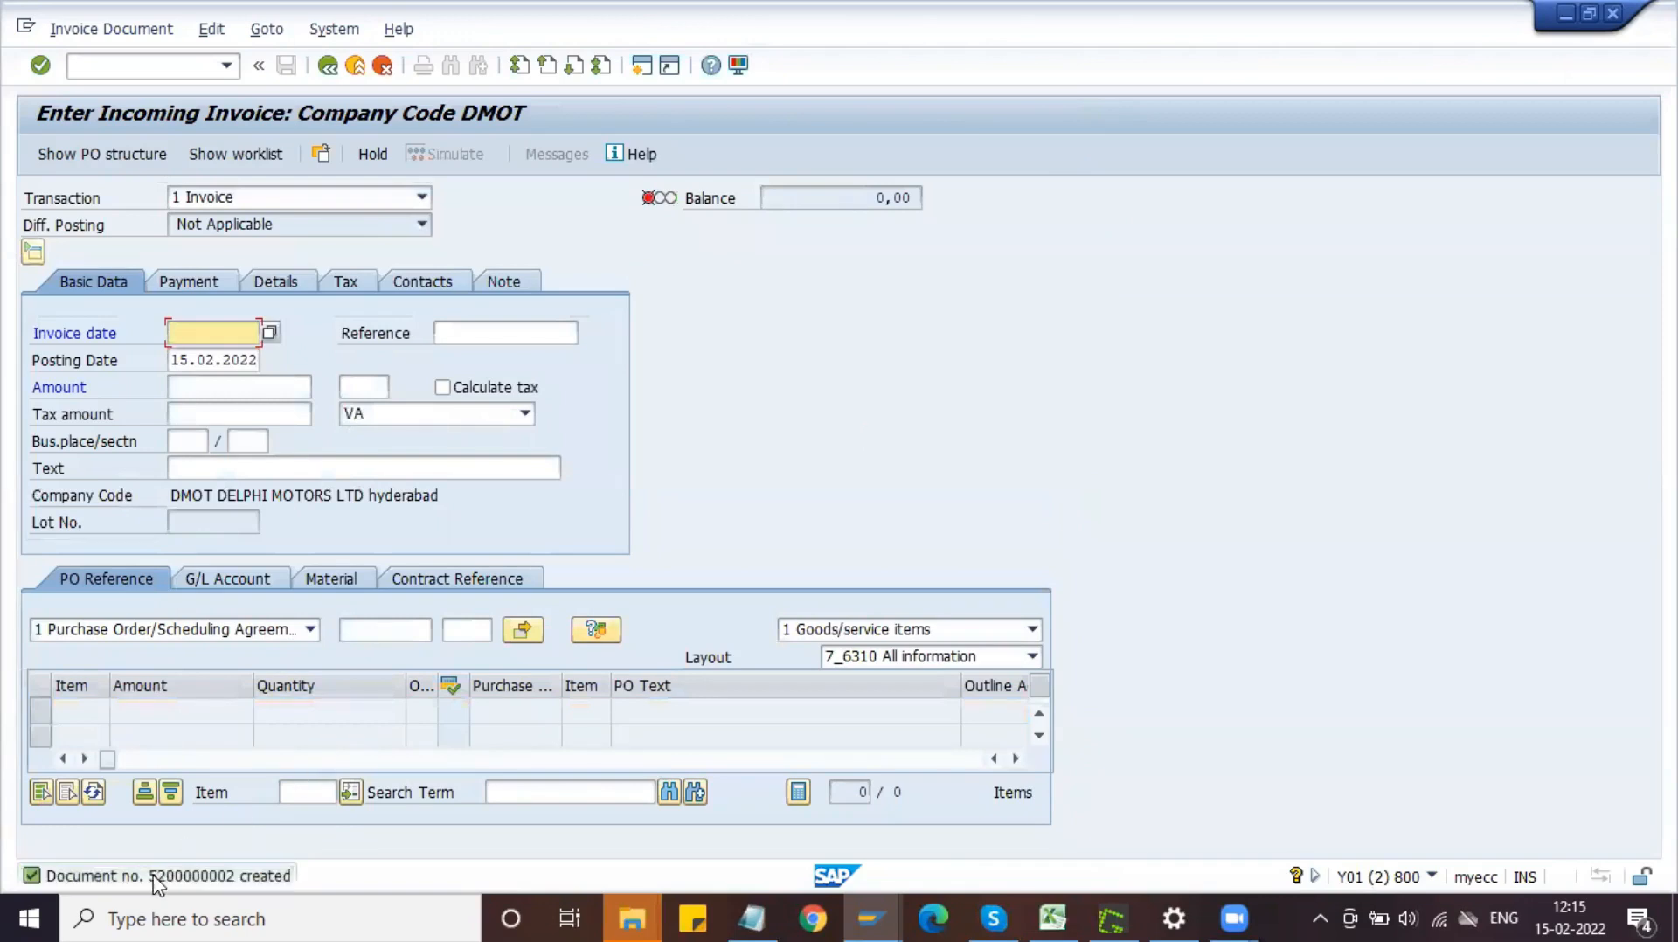
pyautogui.hotkey('alt', 'Tab')
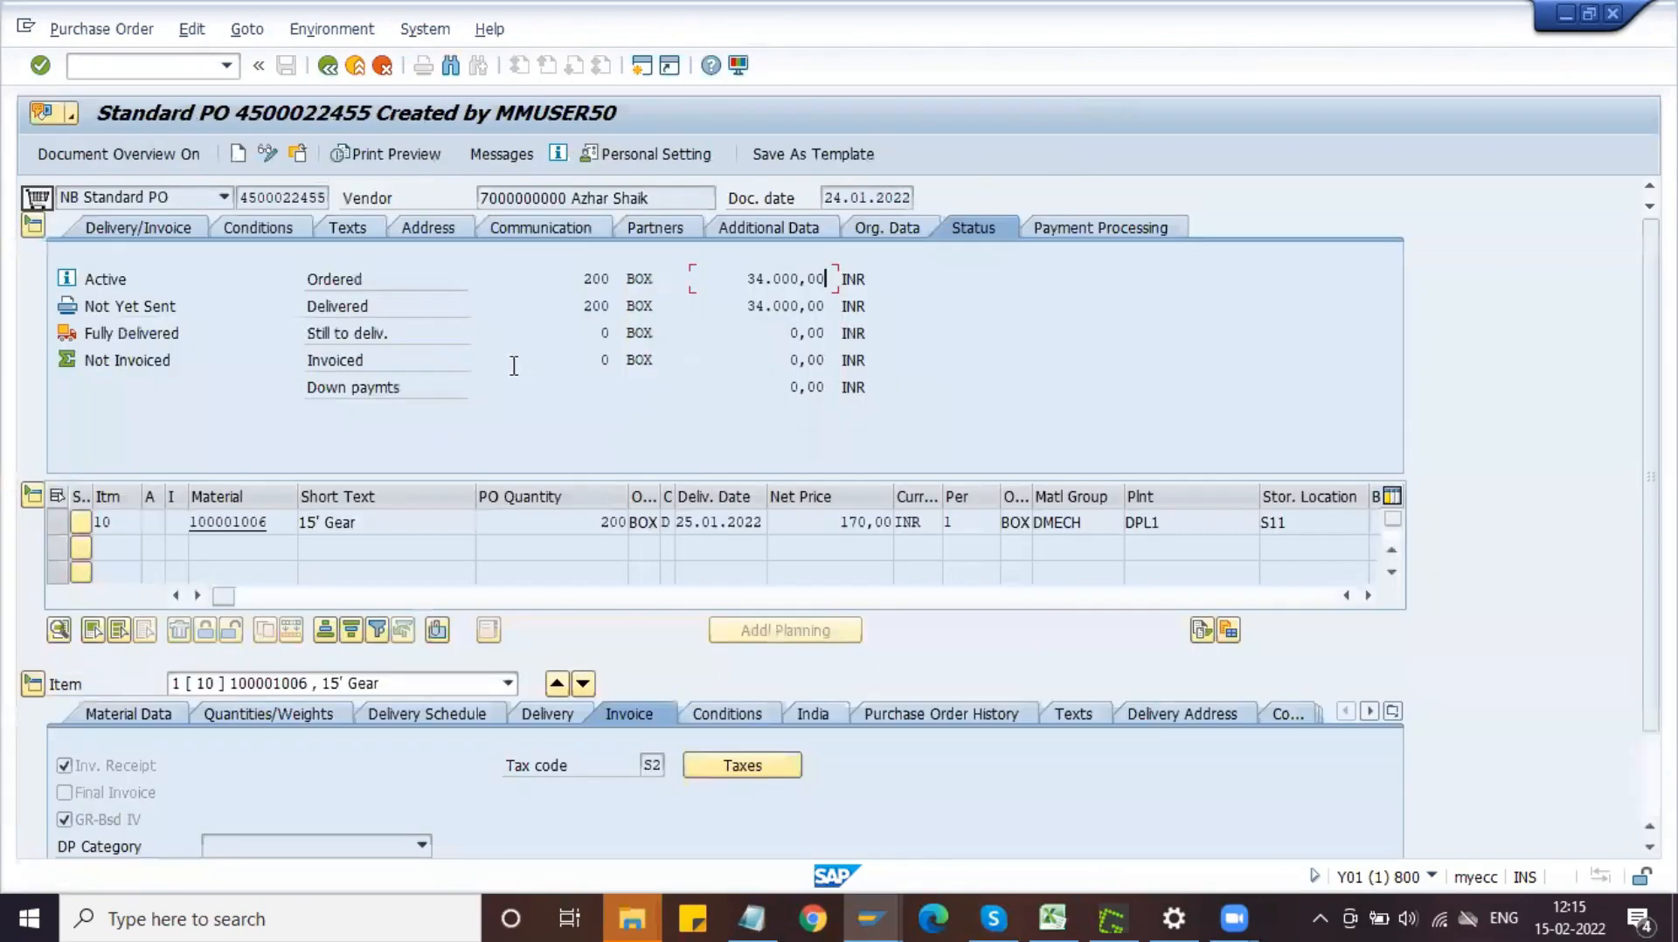
pyautogui.hotkey('alt', 'Tab')
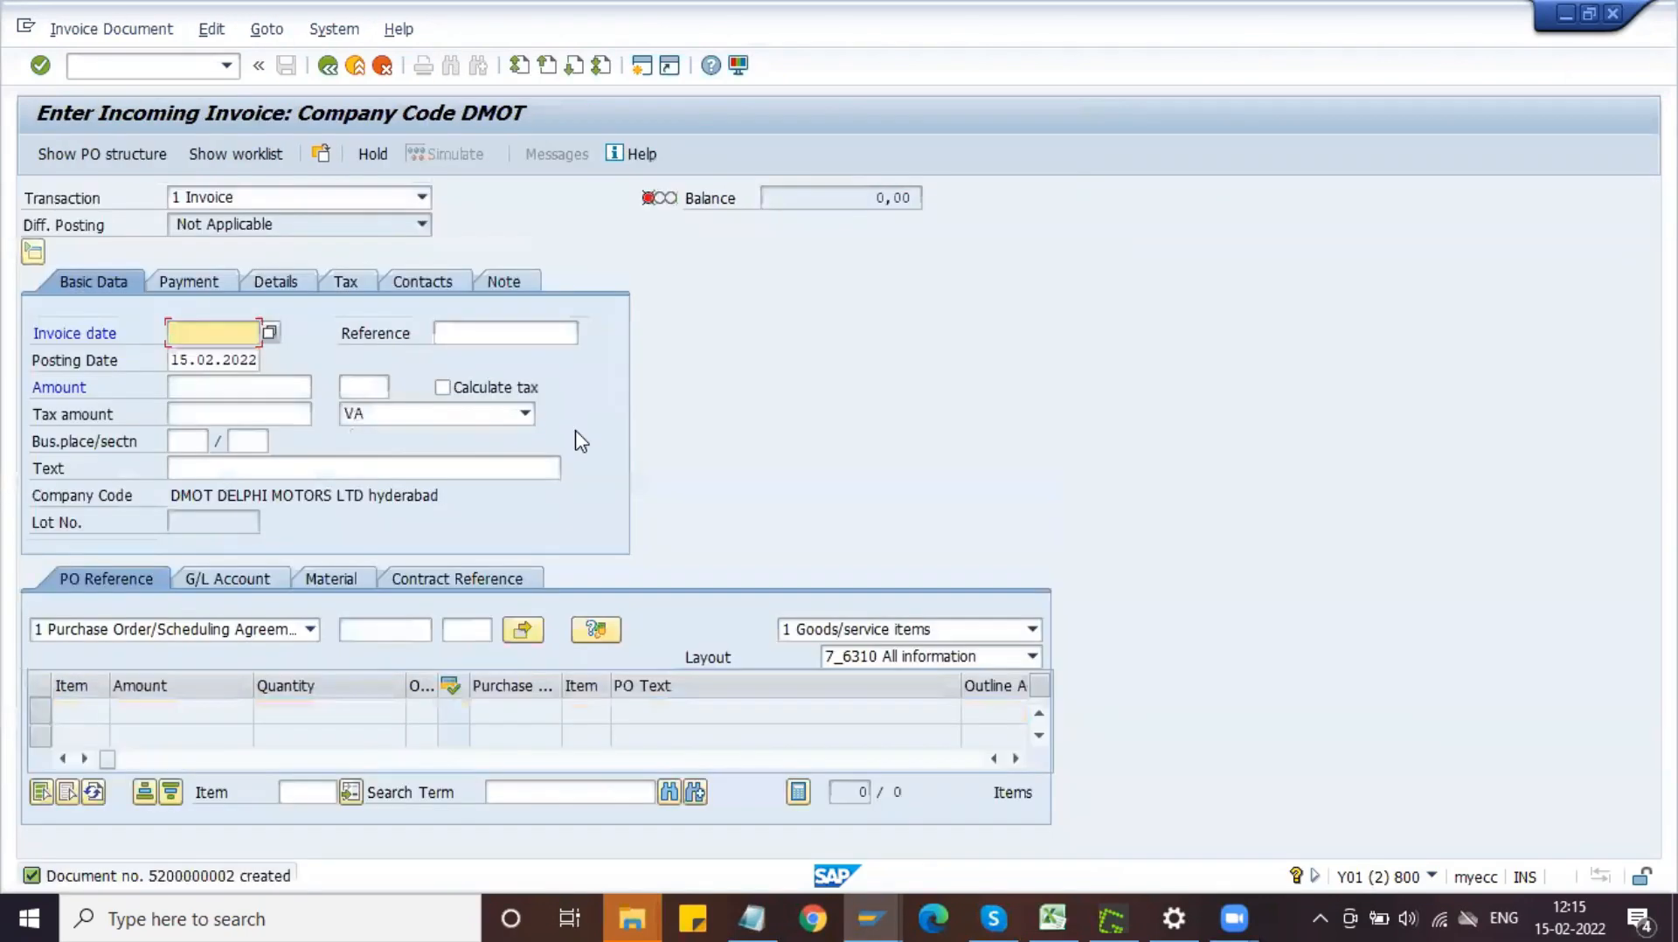
# - Open the country-to-calculation-procedure assignment table and position it on the entry for India (IN)
pyautogui.click(157, 66)
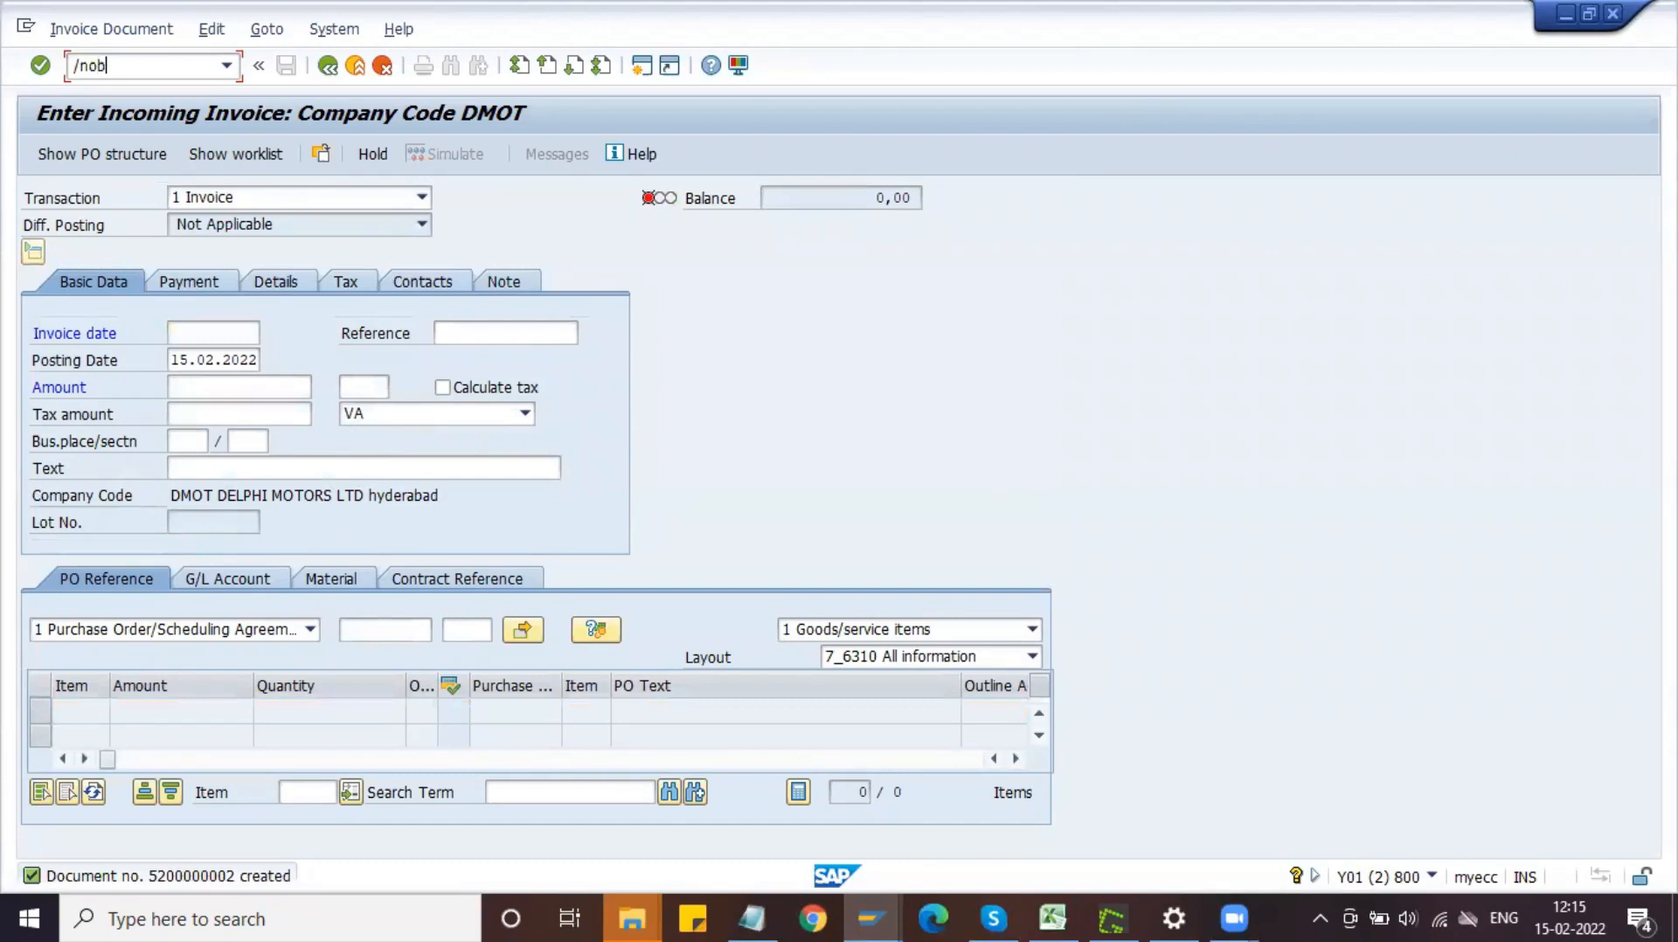
pyautogui.press('Return')
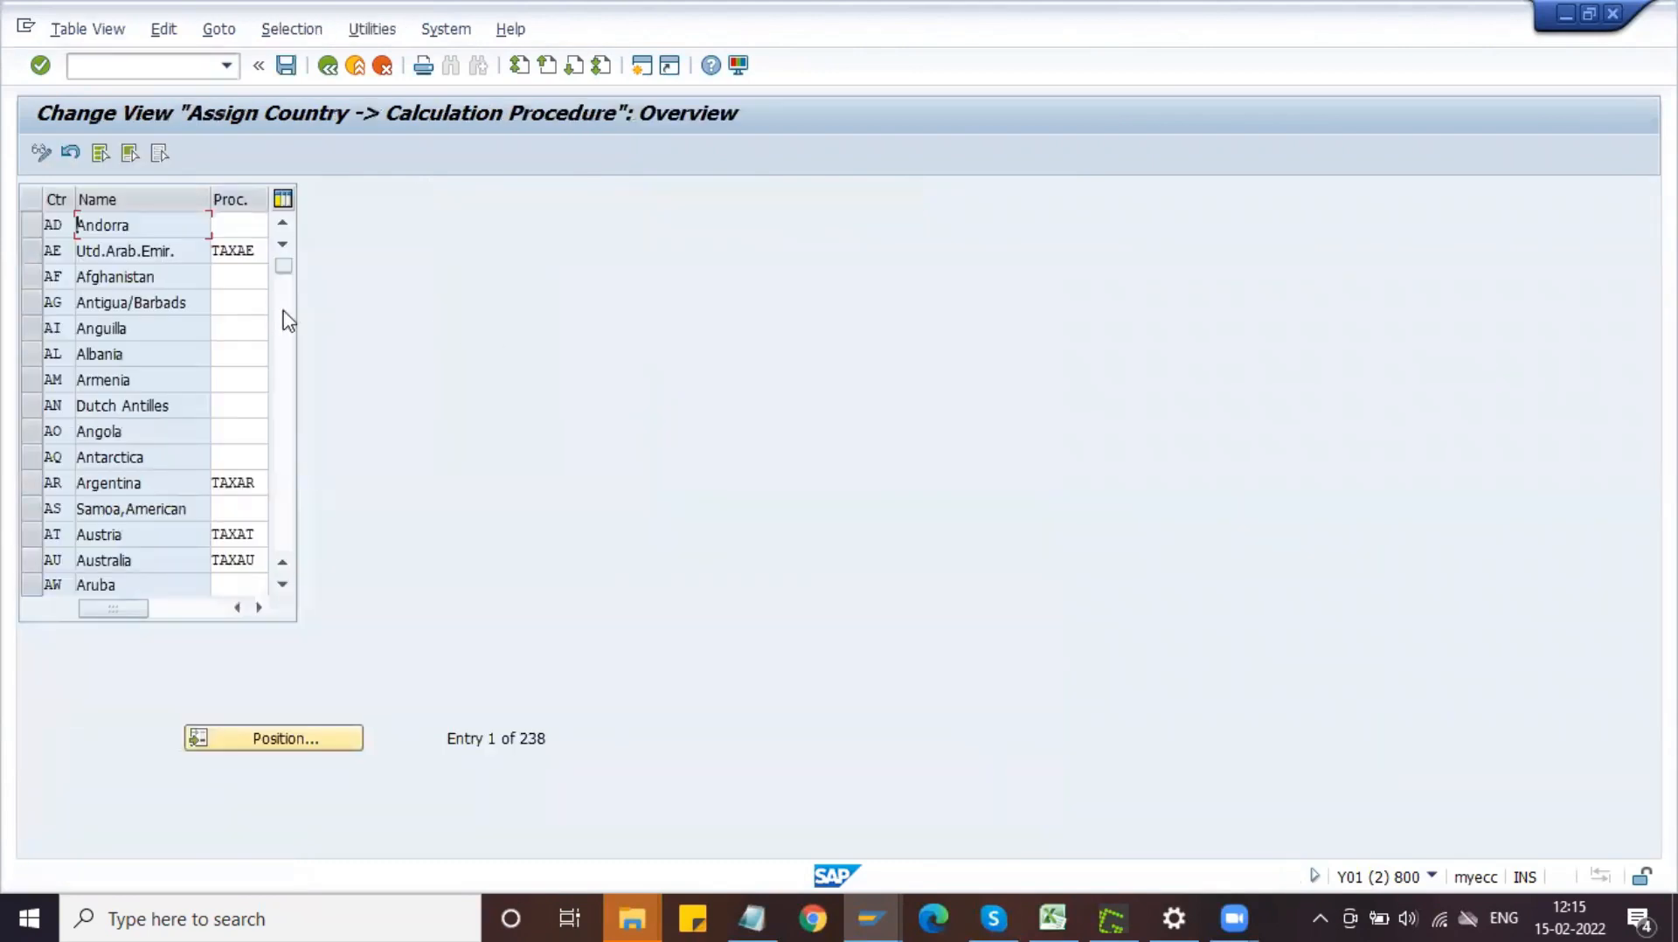
pyautogui.click(288, 737)
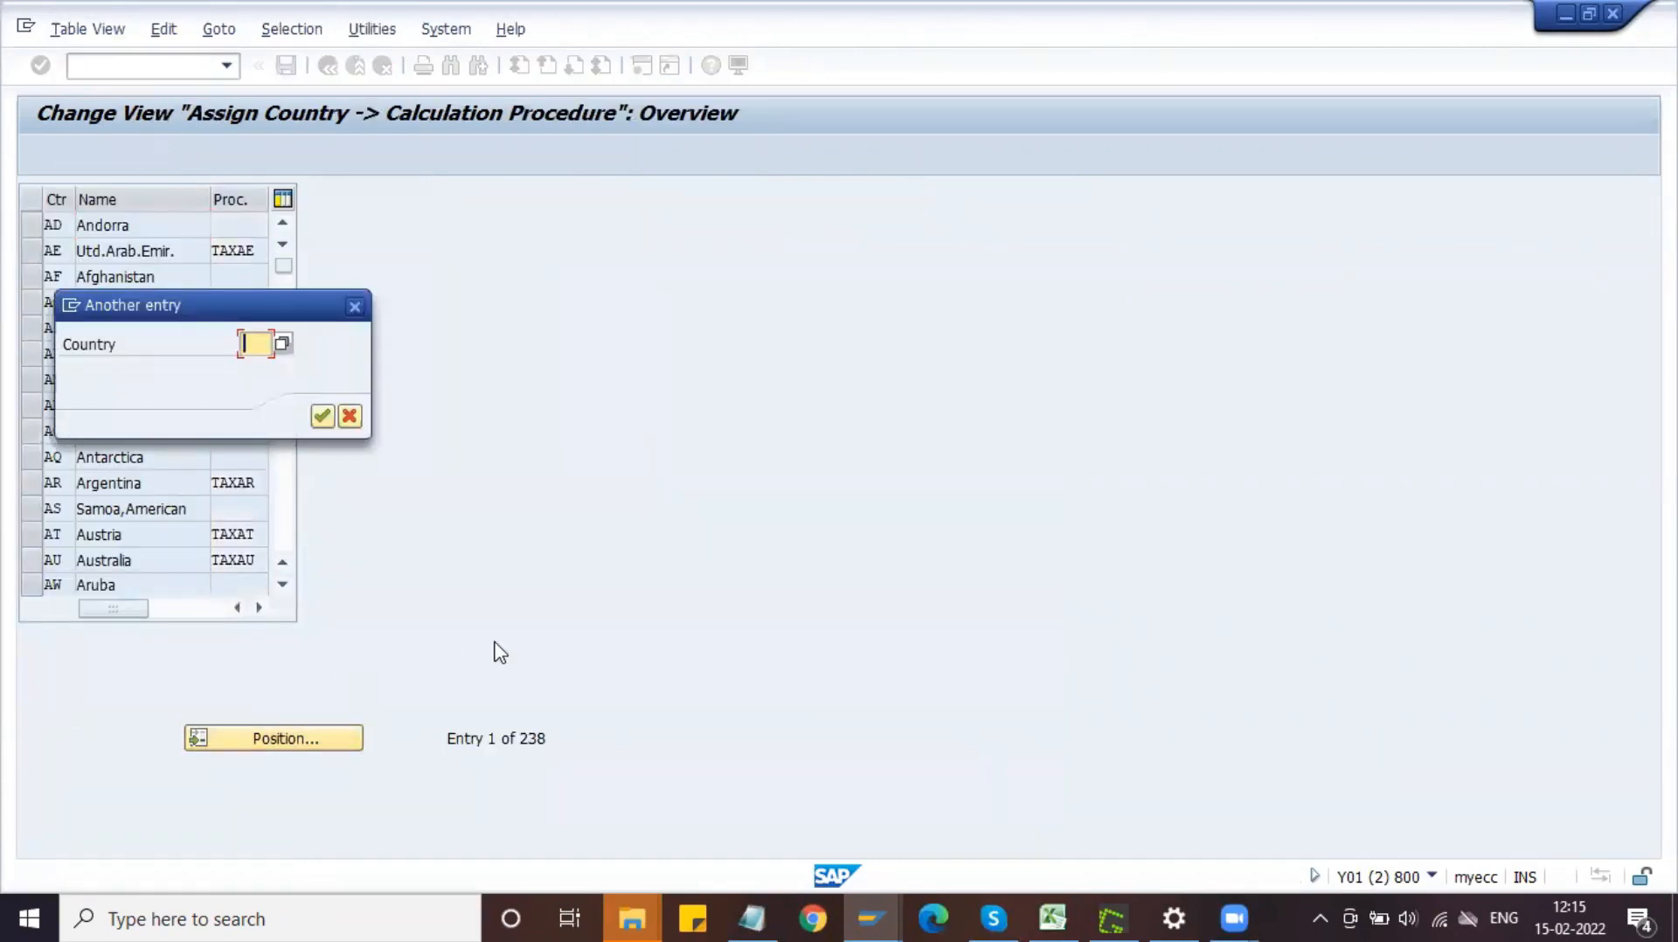
pyautogui.press('Down')
pyautogui.press('Down')
pyautogui.press('Up')
pyautogui.press('Down')
pyautogui.press('Down')
pyautogui.press('Return')
pyautogui.press('Return')
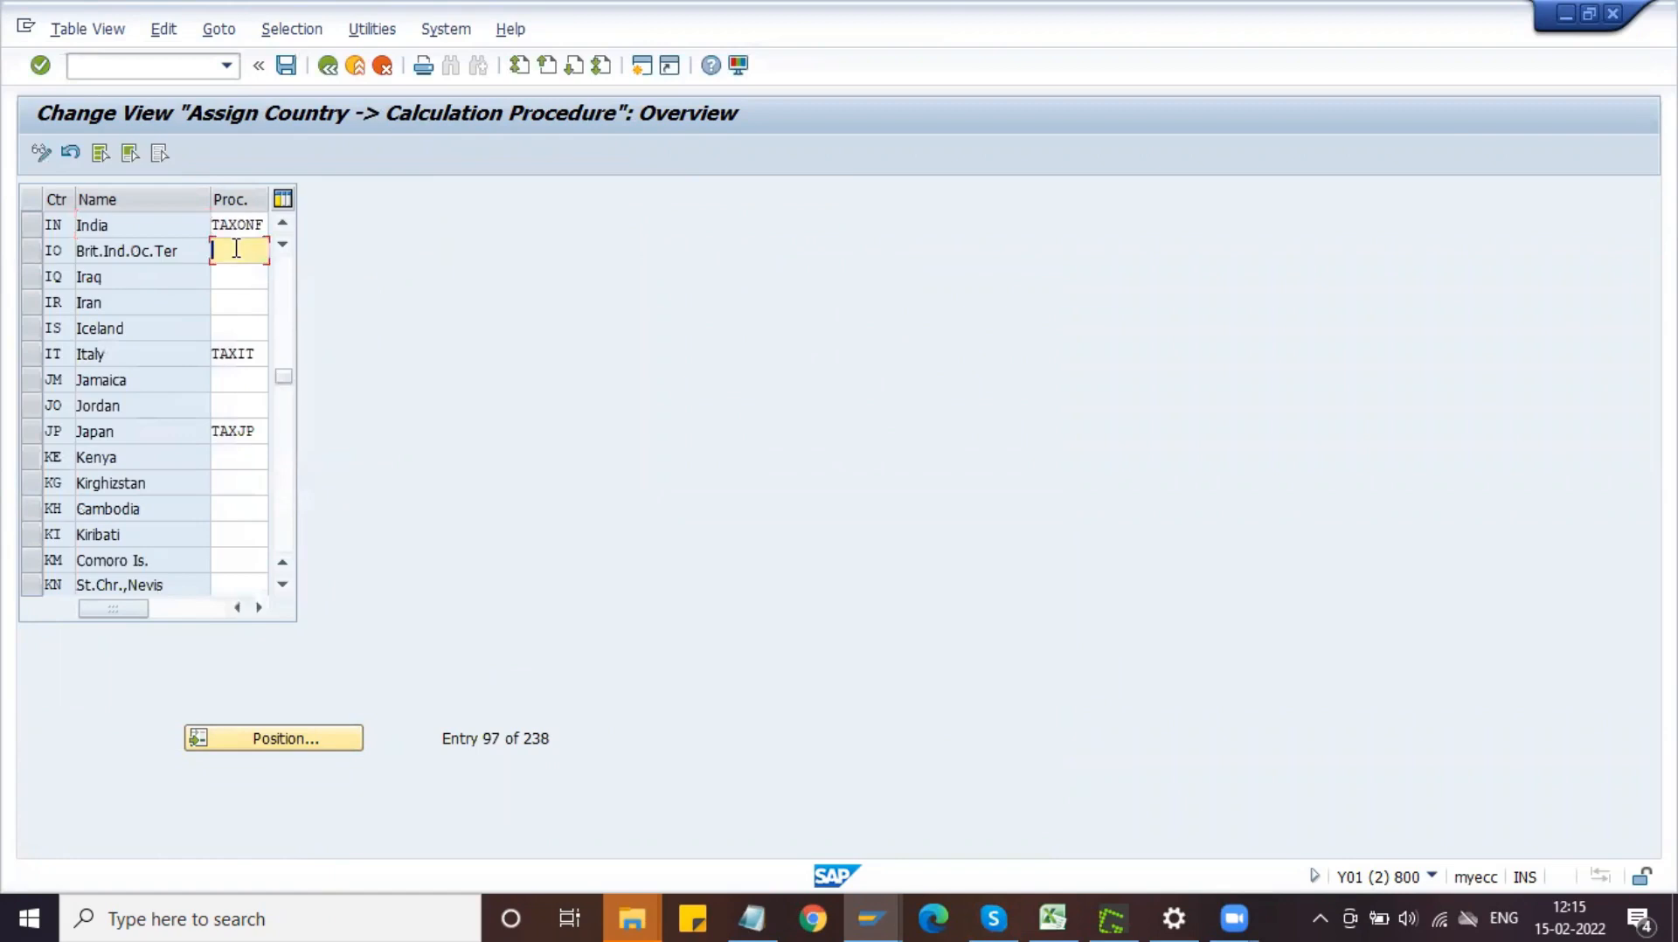
# - Set India's tax calculation procedure to TAXDLP and save the assignment
pyautogui.press('BackSpace')
pyautogui.press('Down')
pyautogui.press('Down')
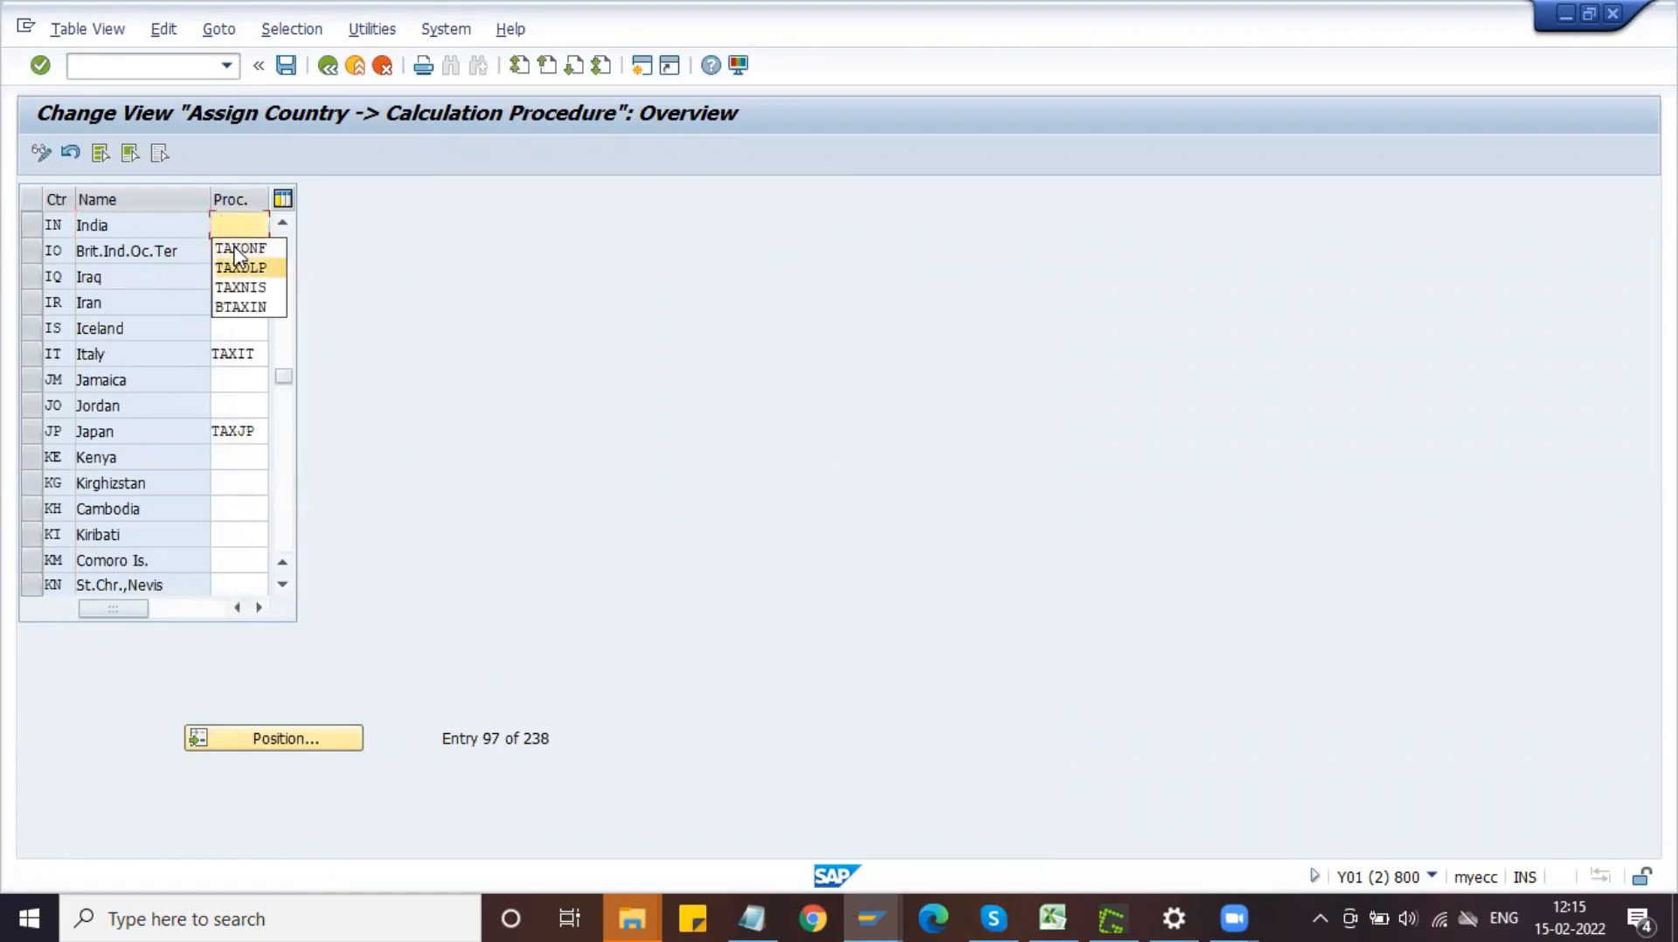
pyautogui.press('Return')
pyautogui.press('Return')
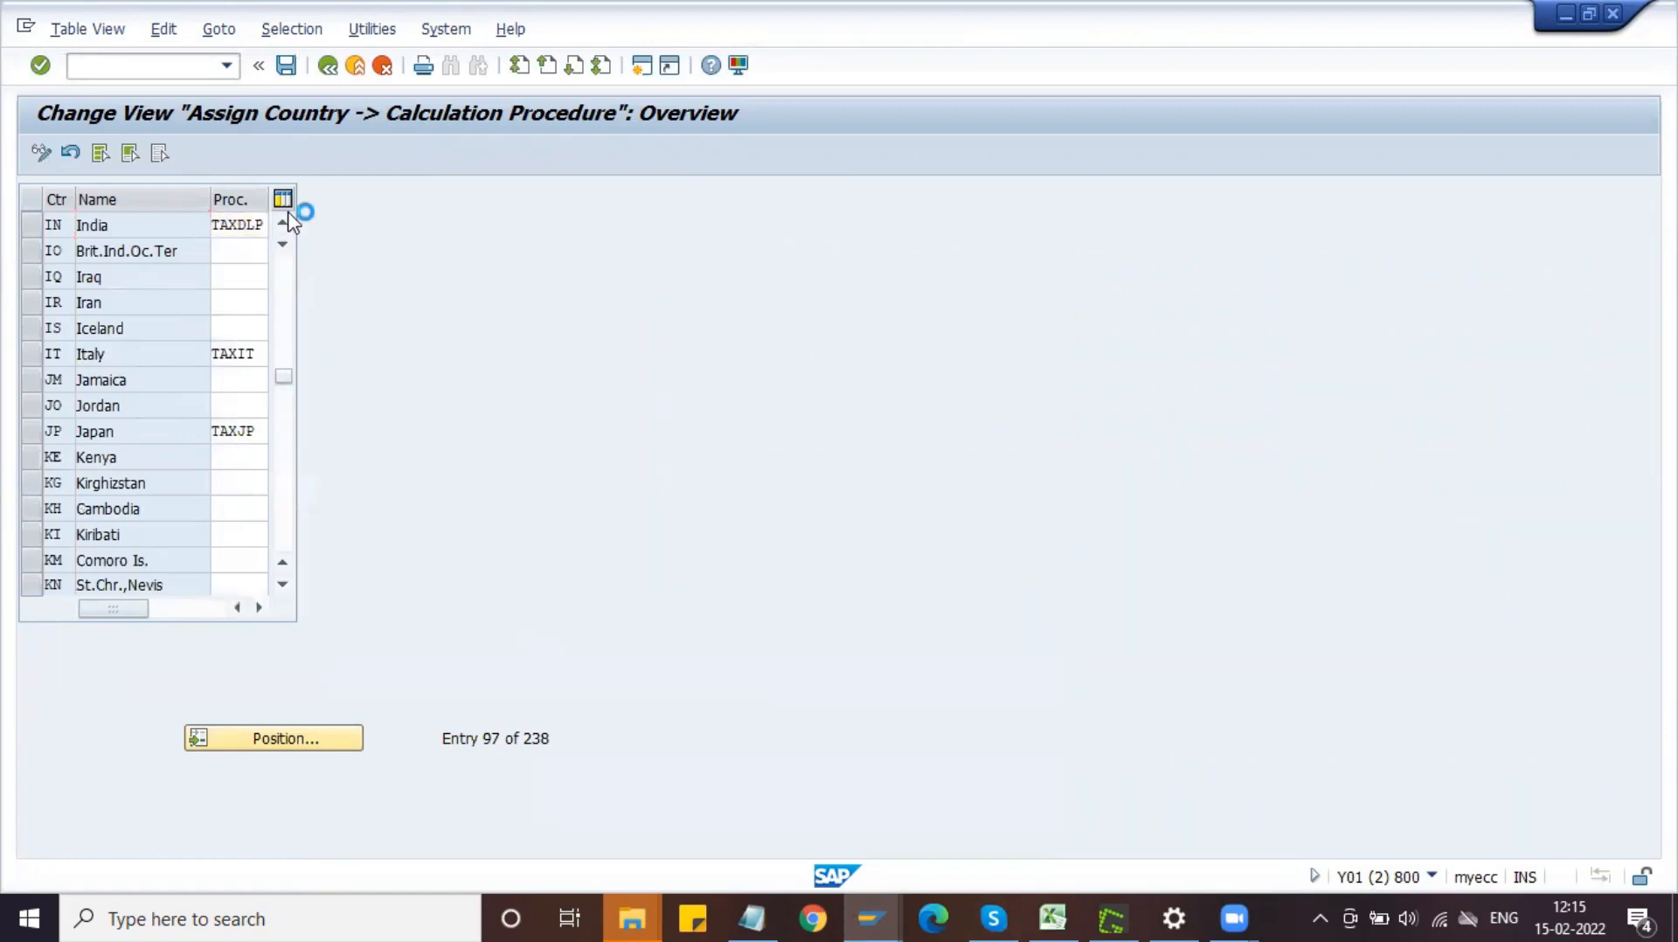
pyautogui.click(287, 65)
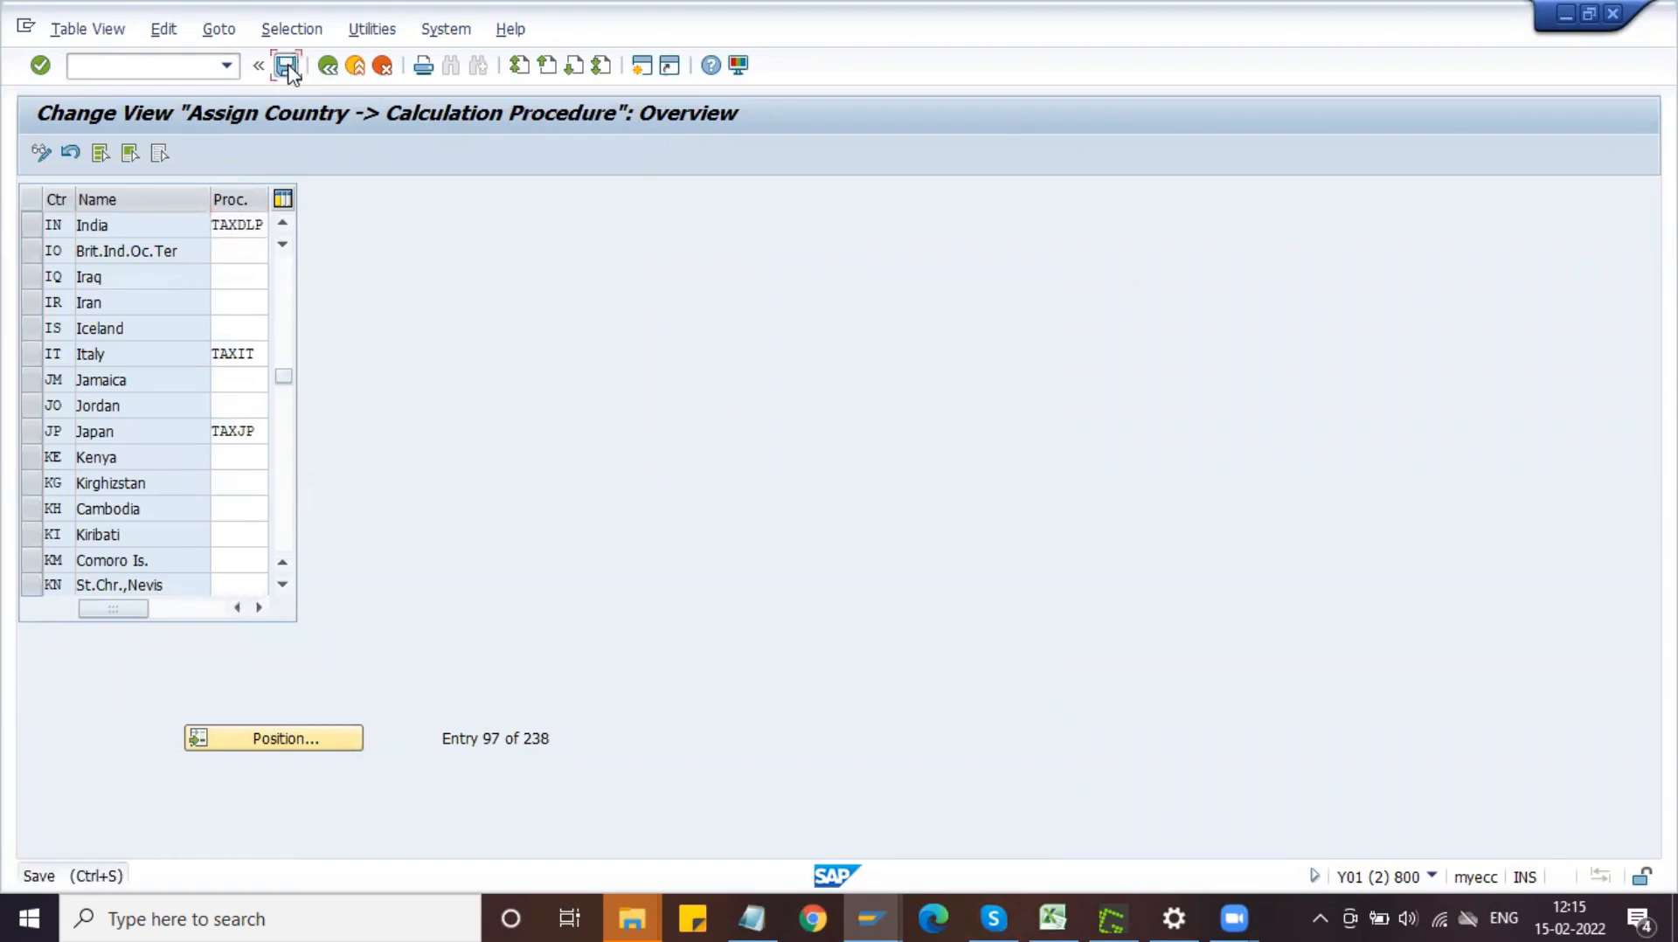
pyautogui.click(360, 417)
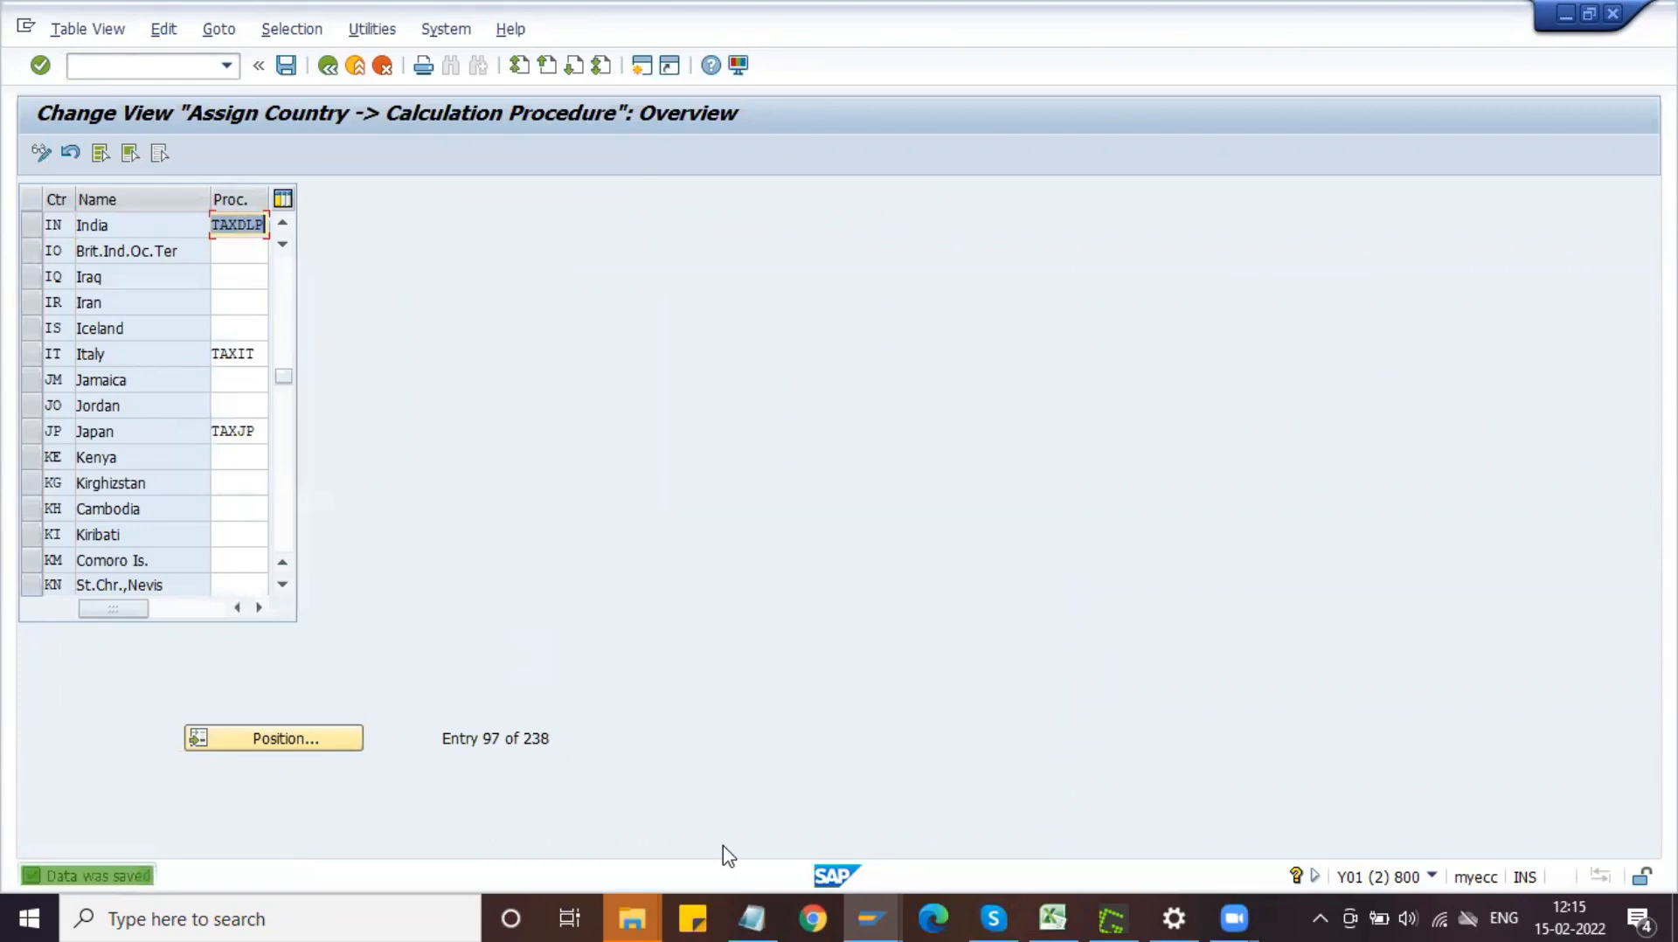
# - Open the vendor's 02.02.2022 purchase order for 100 boxes of piston from the purchasing documents list and copy its document number
pyautogui.moveTo(852, 904)
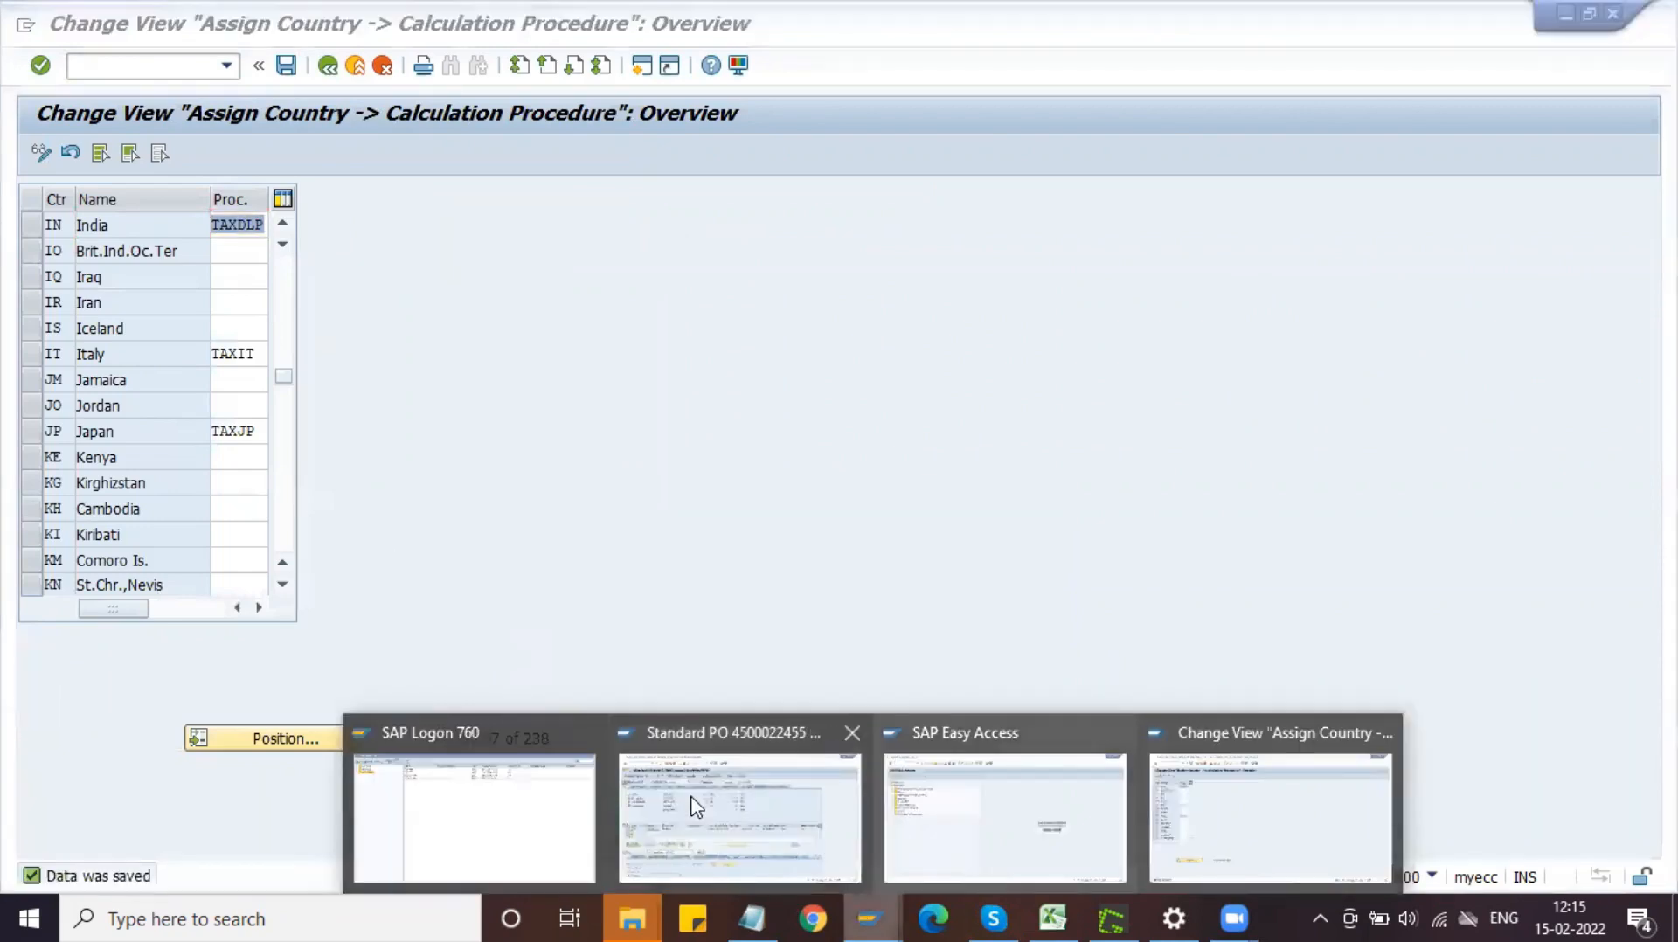
pyautogui.click(694, 804)
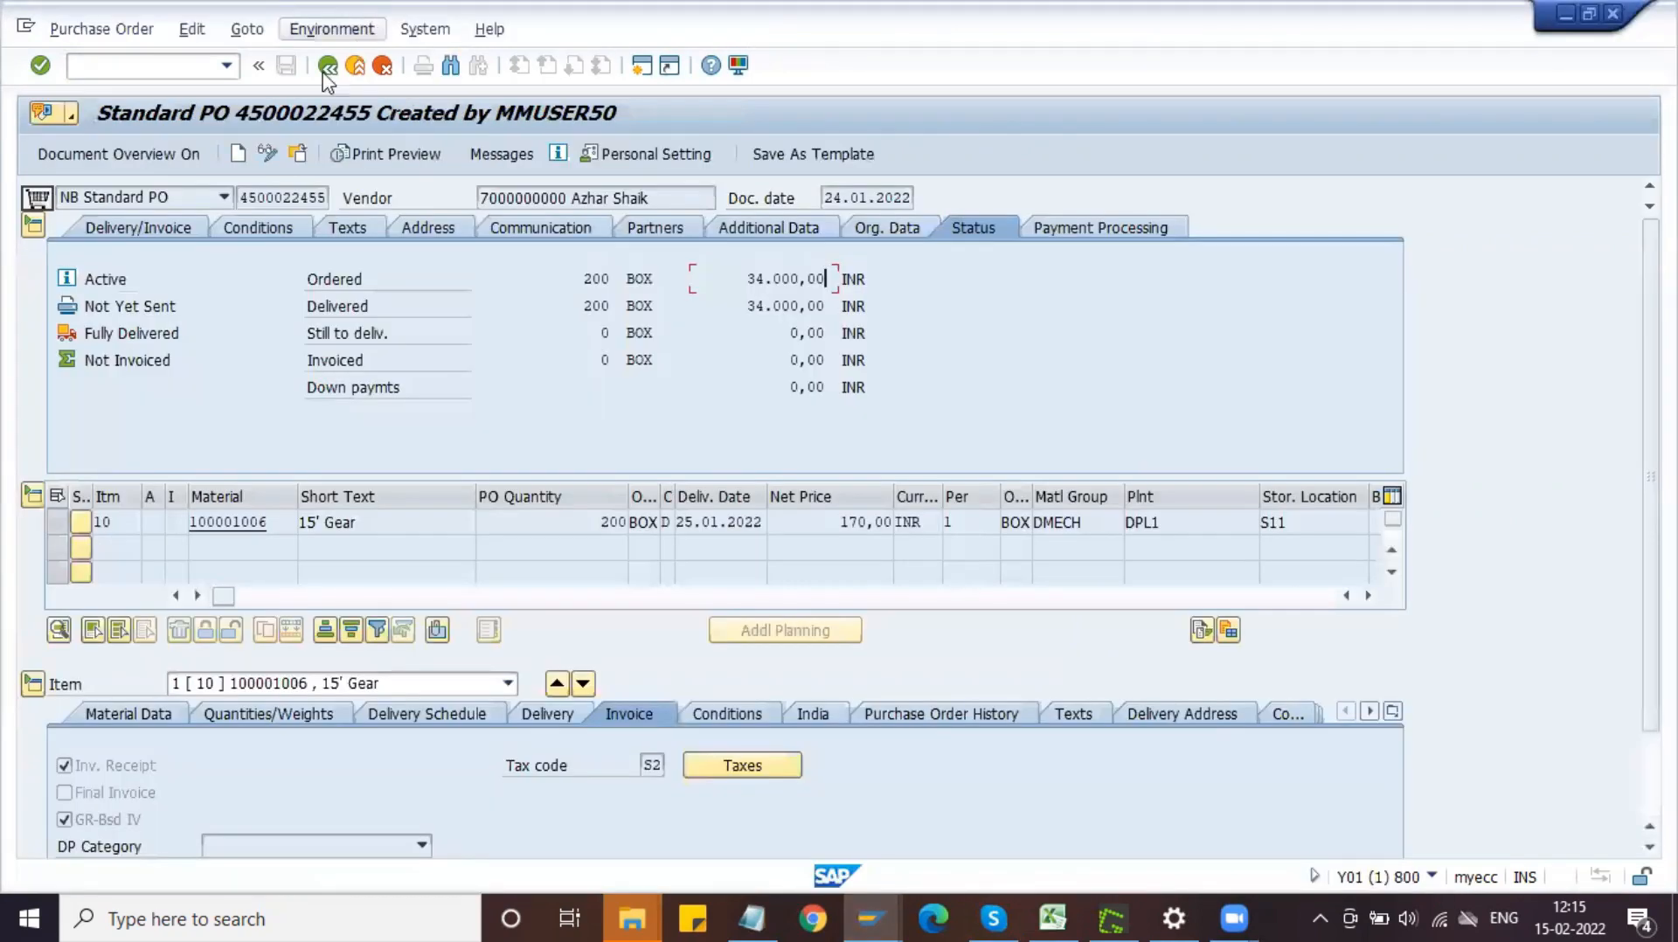
pyautogui.click(327, 70)
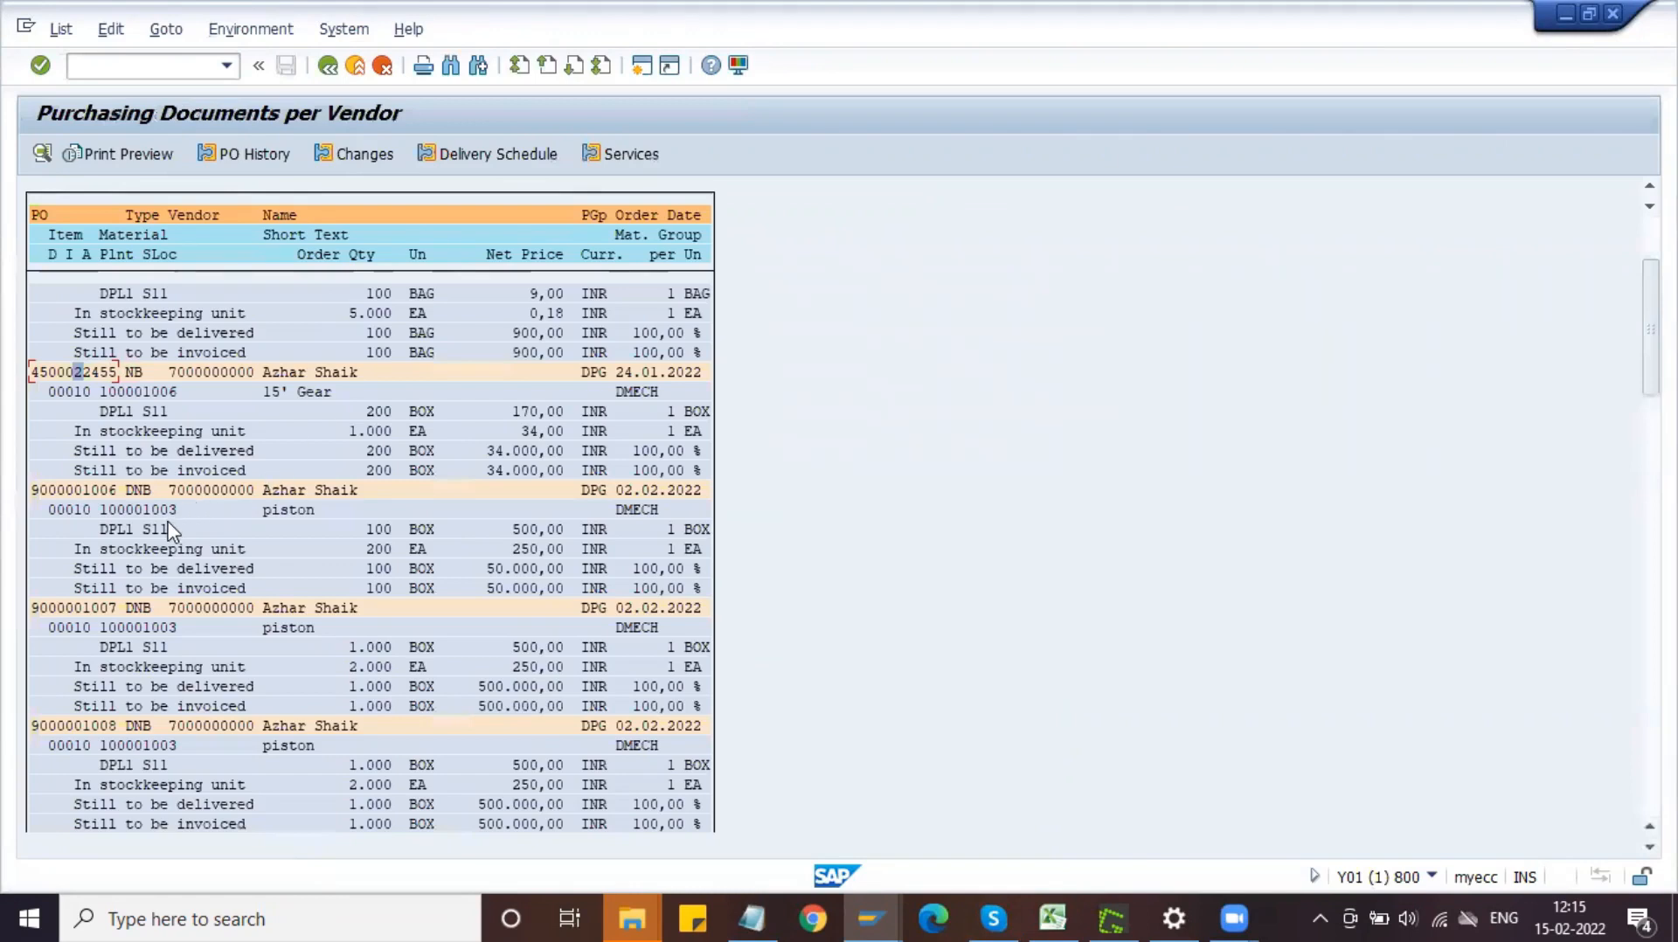
pyautogui.doubleClick(96, 491)
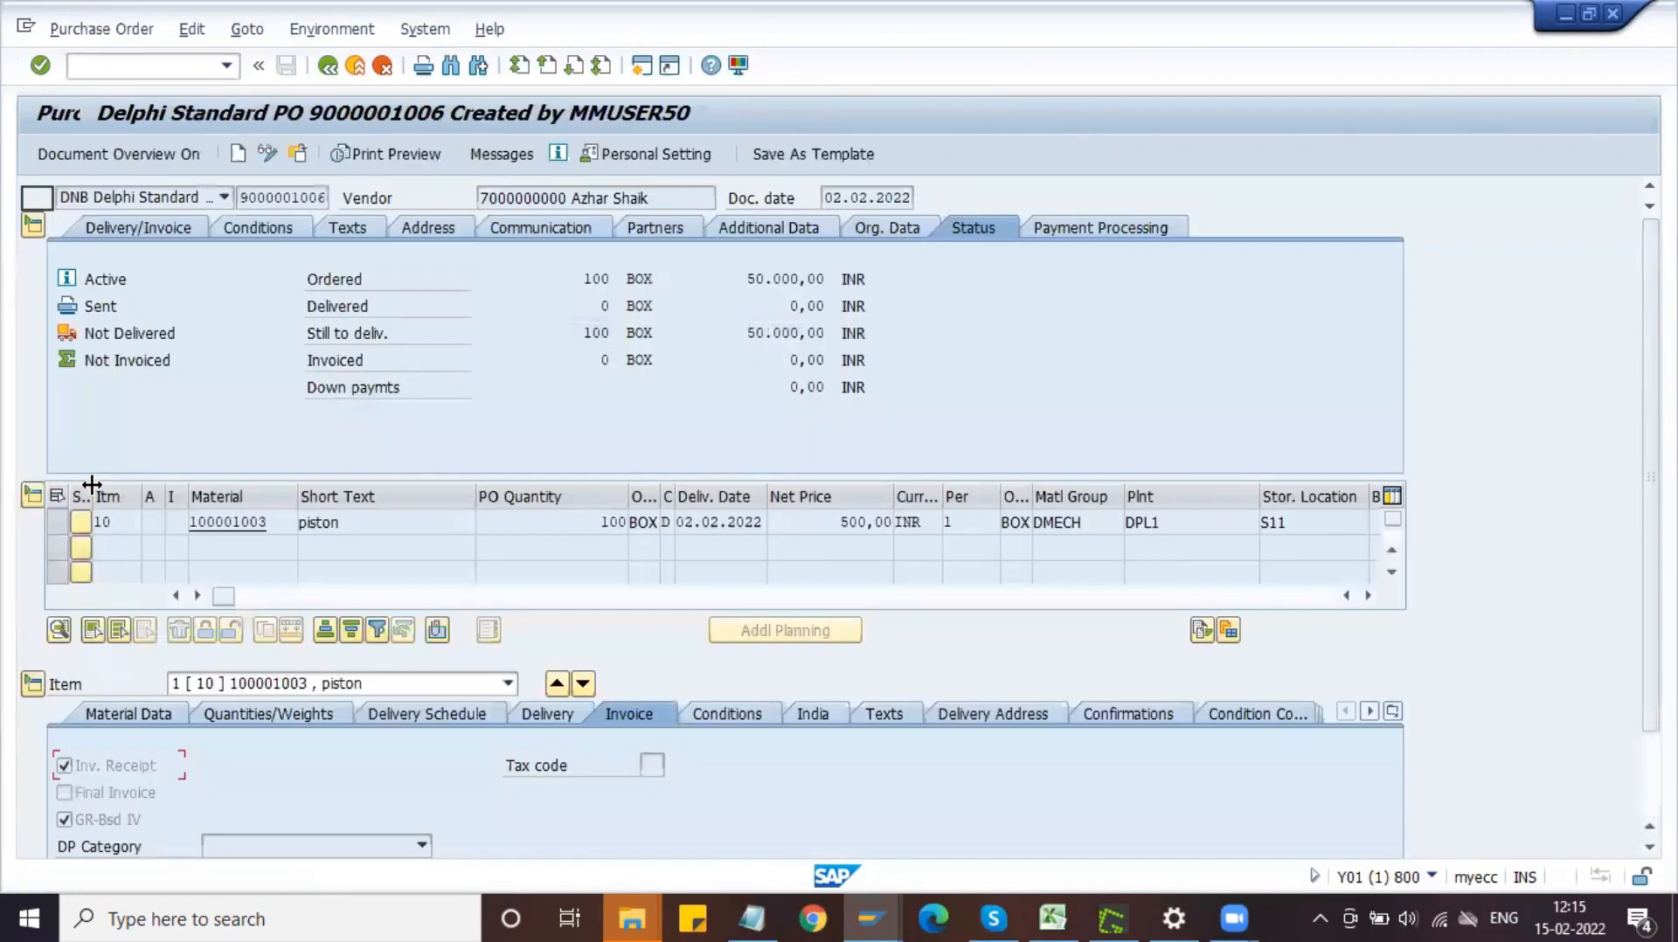
pyautogui.click(564, 339)
pyautogui.click(285, 523)
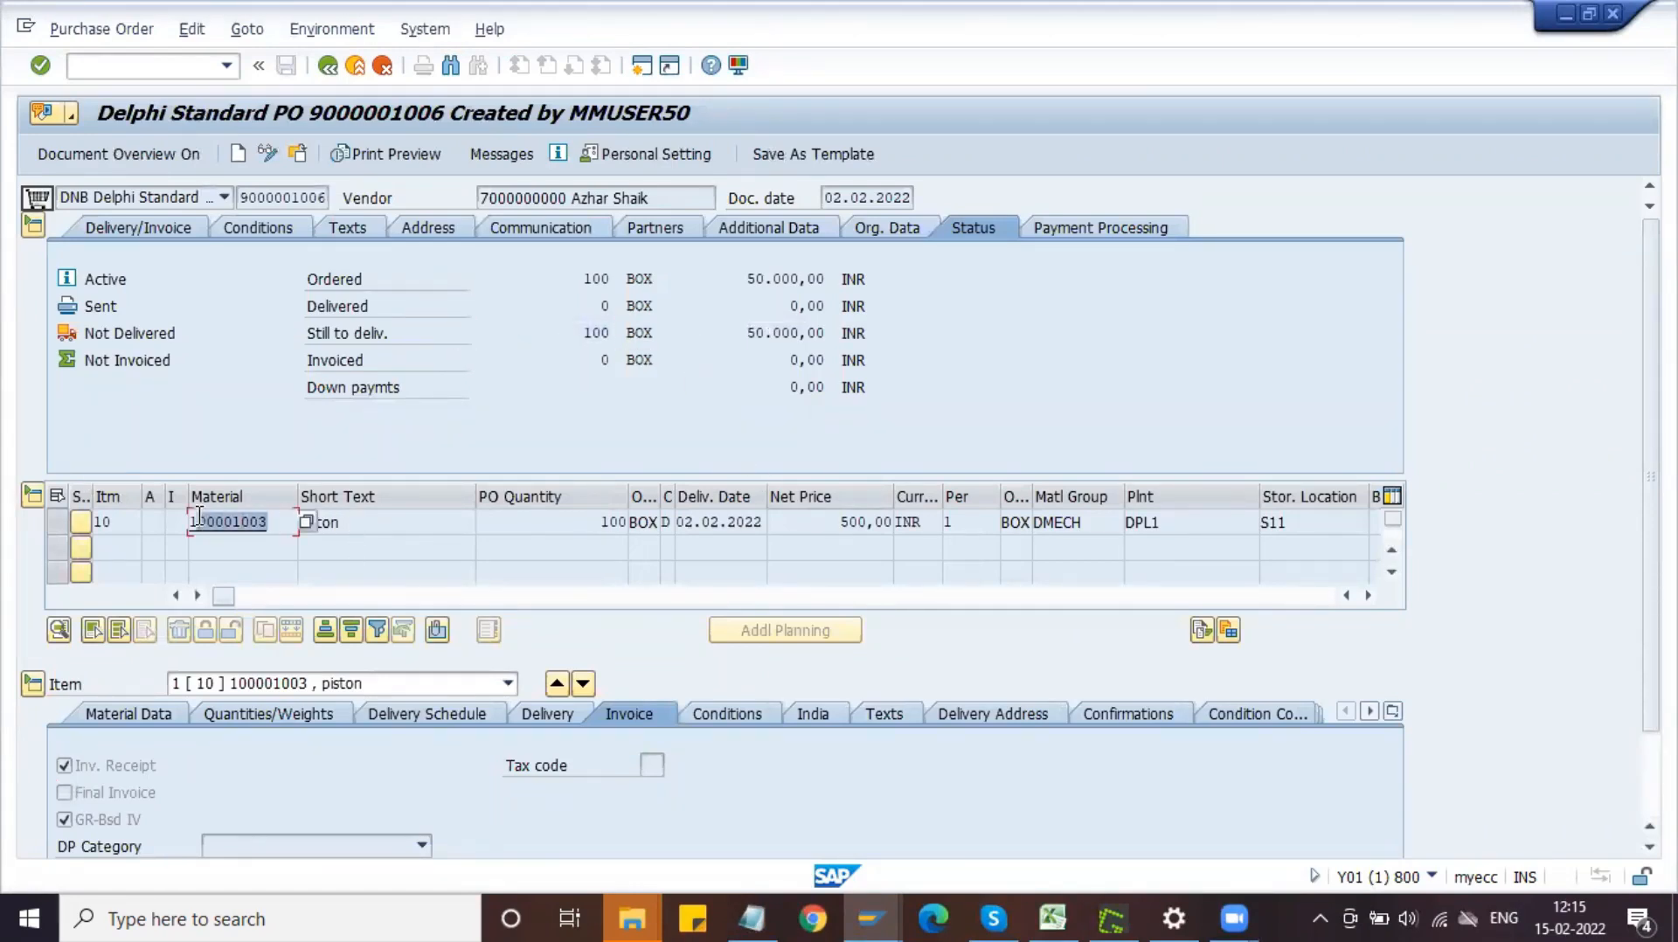
pyautogui.click(242, 194)
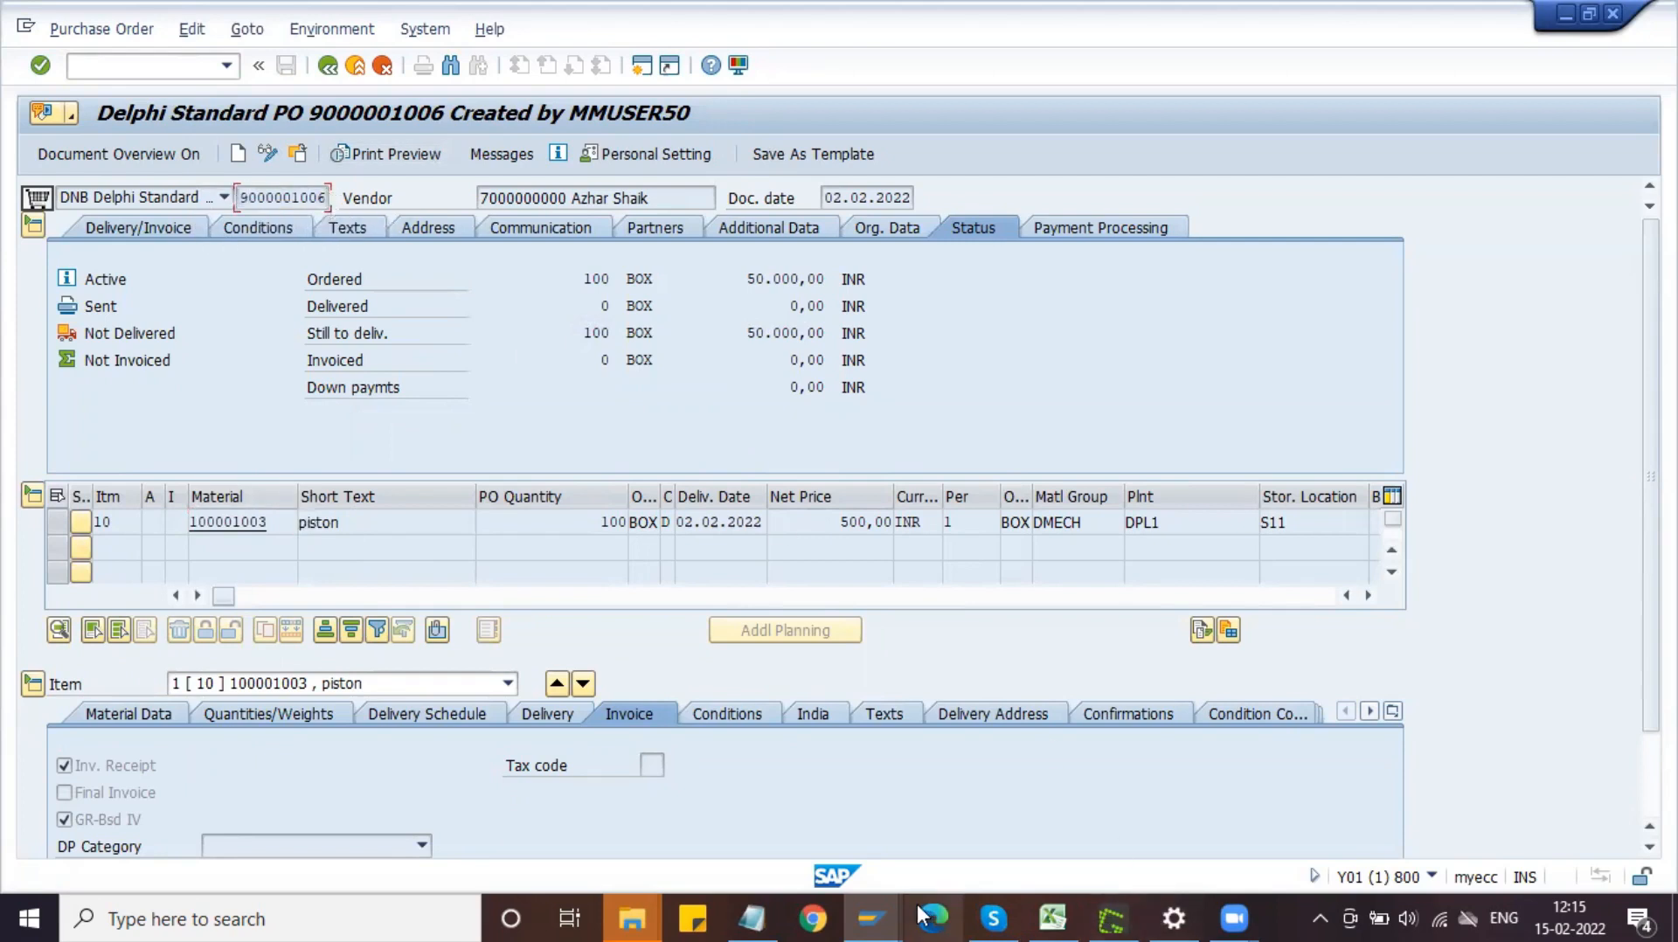
# - Start MIGO in the session showing SAP Easy Access and load the copied purchase order for goods receipt
pyautogui.click(890, 903)
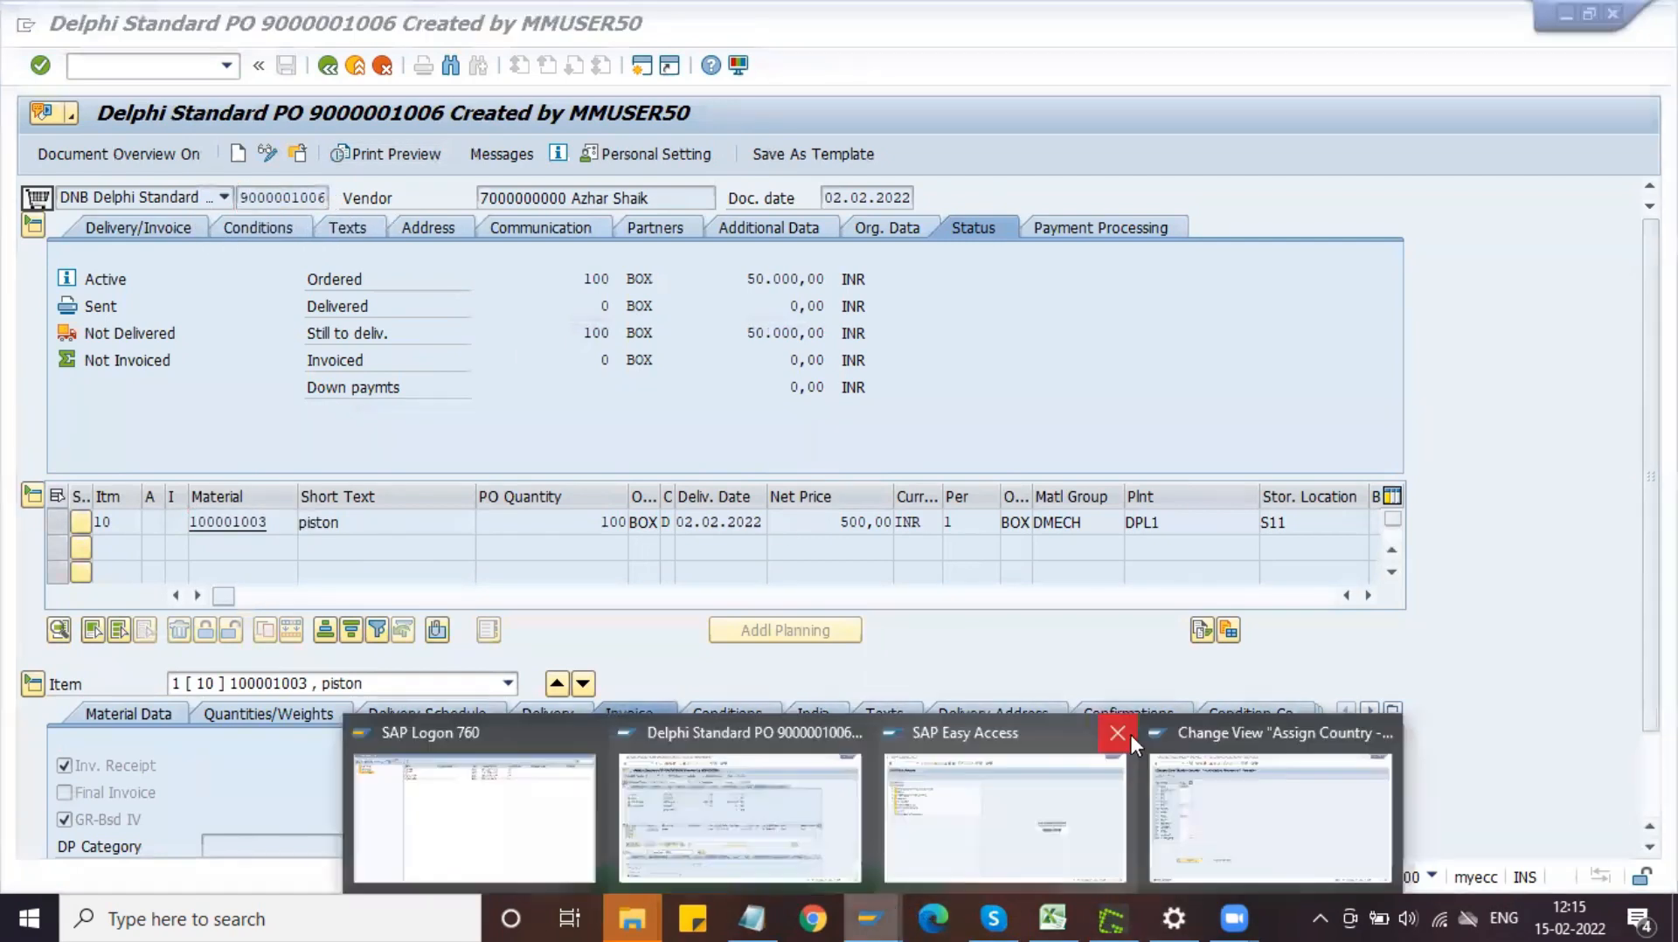
pyautogui.click(1041, 811)
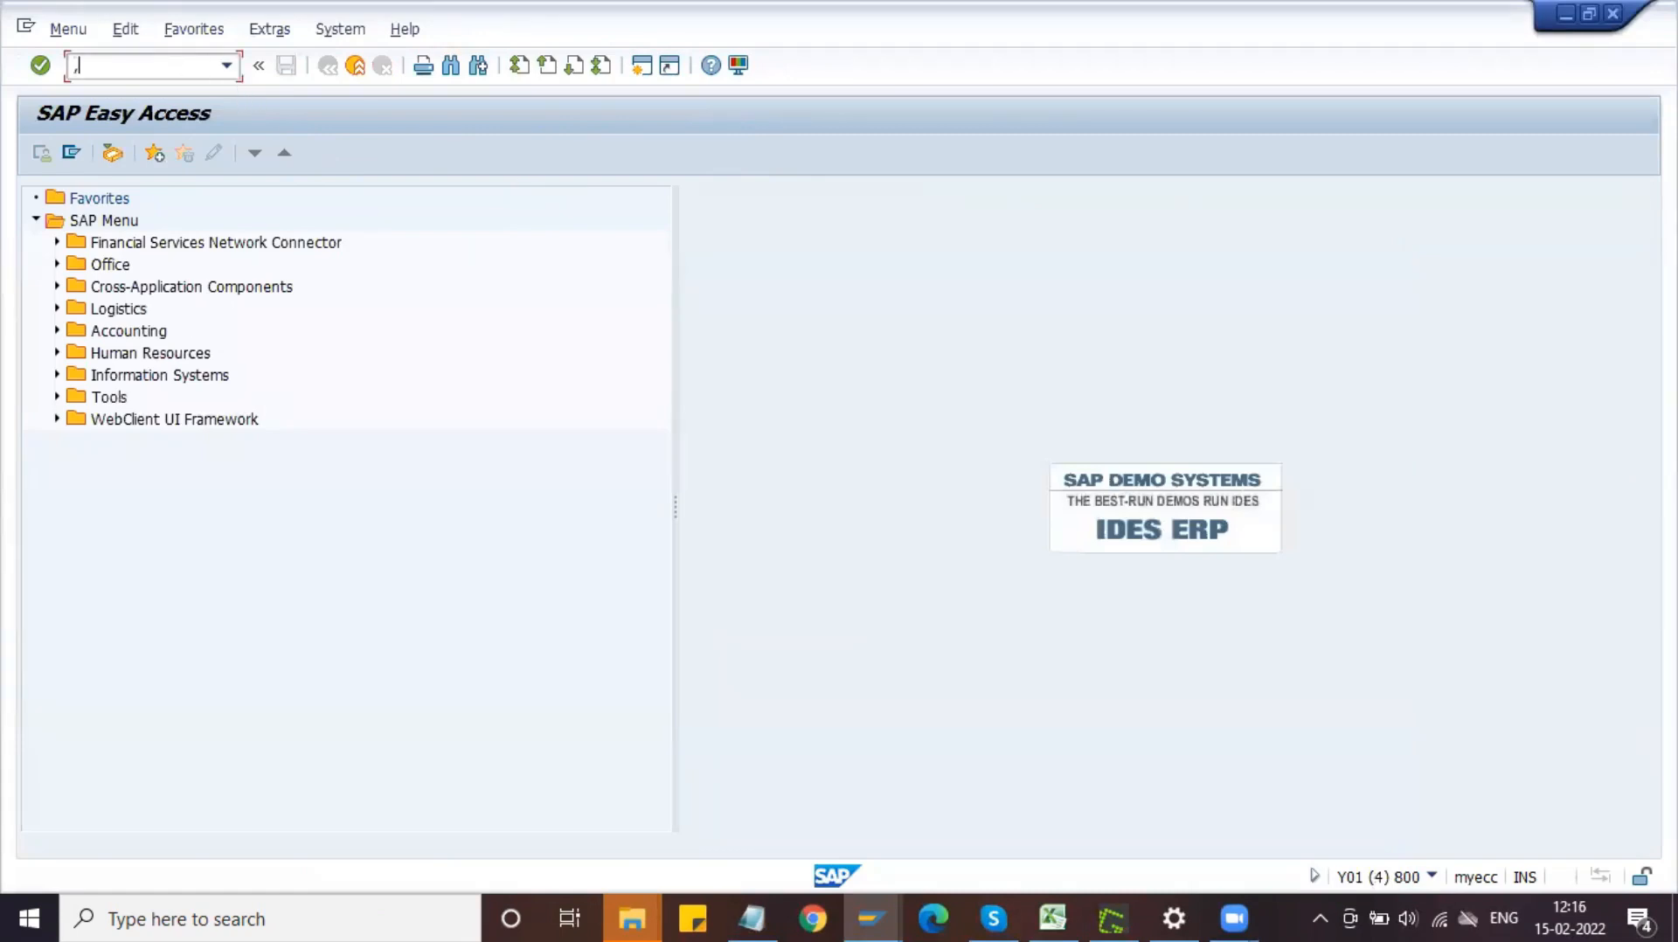
pyautogui.click(185, 69)
pyautogui.write('migo')
pyautogui.press('Return')
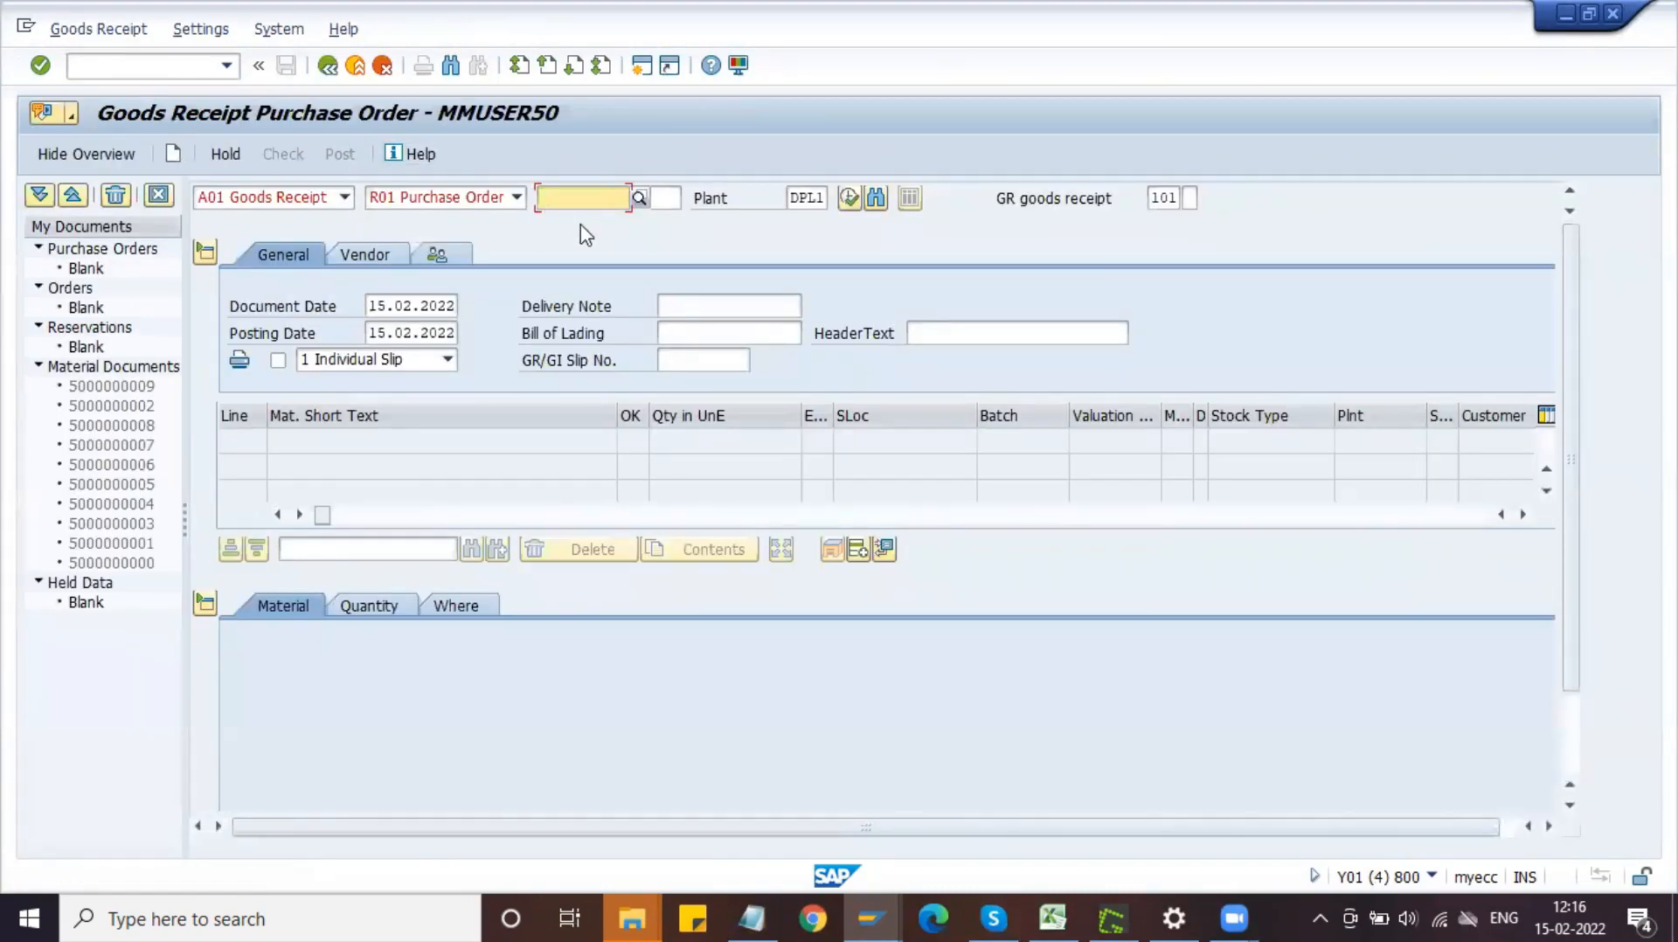
pyautogui.hotkey('ctrl', 'v')
pyautogui.press('Return')
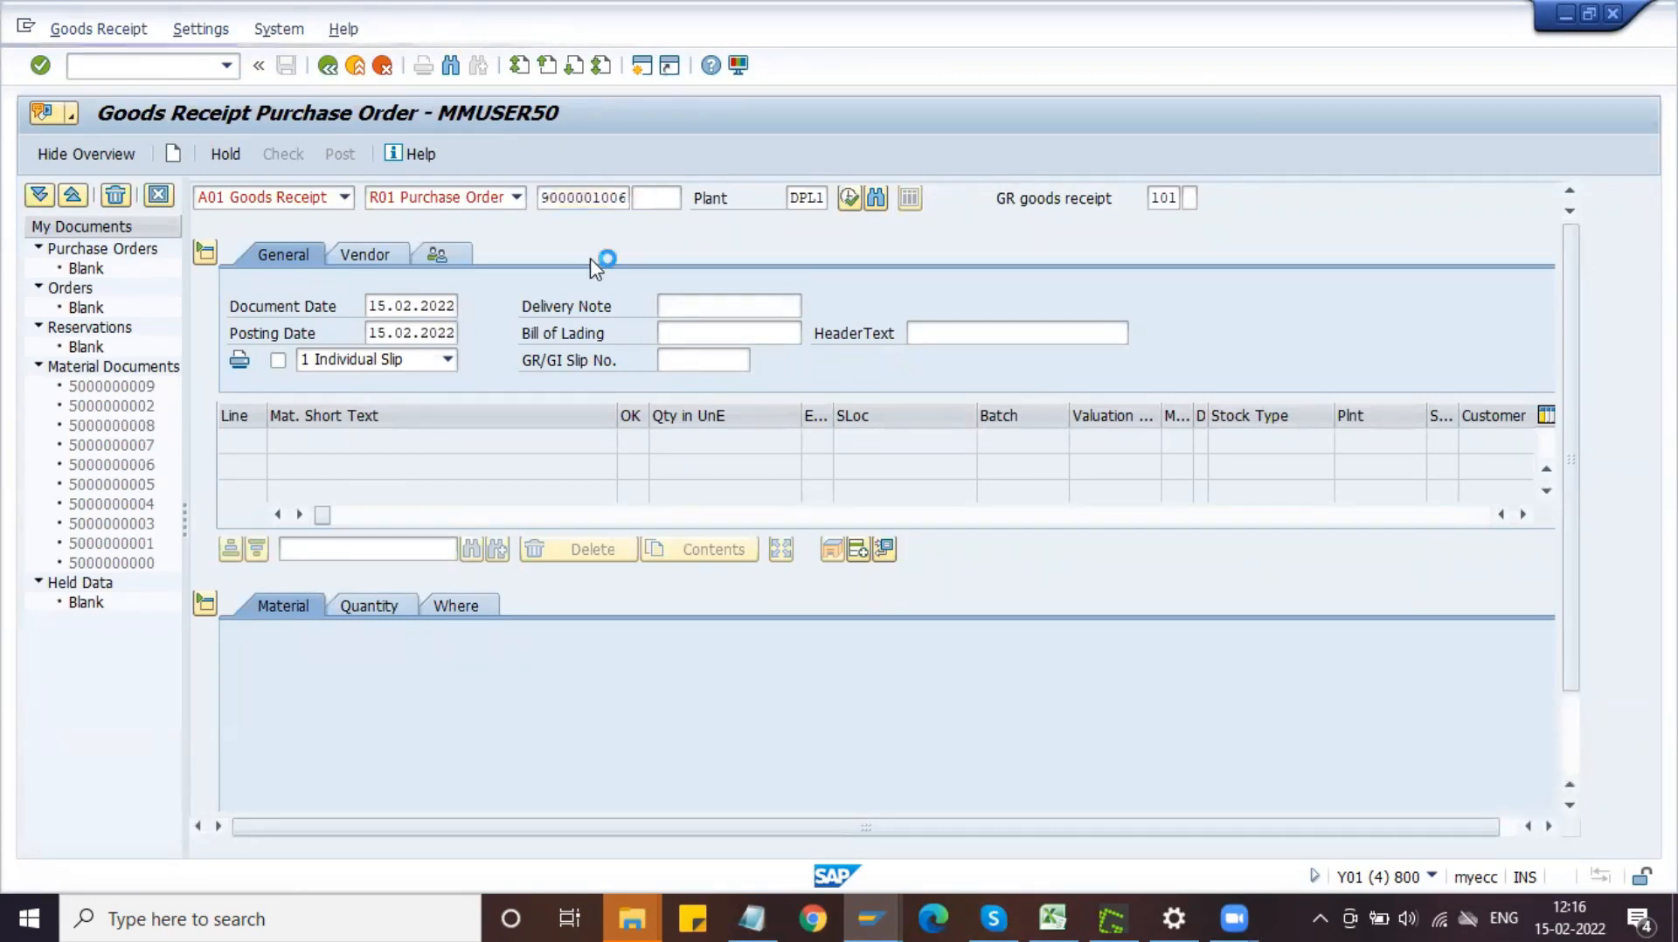
# - Mark the piston line as OK, check the goods receipt and post it
pyautogui.scroll(-3, 619, 744)
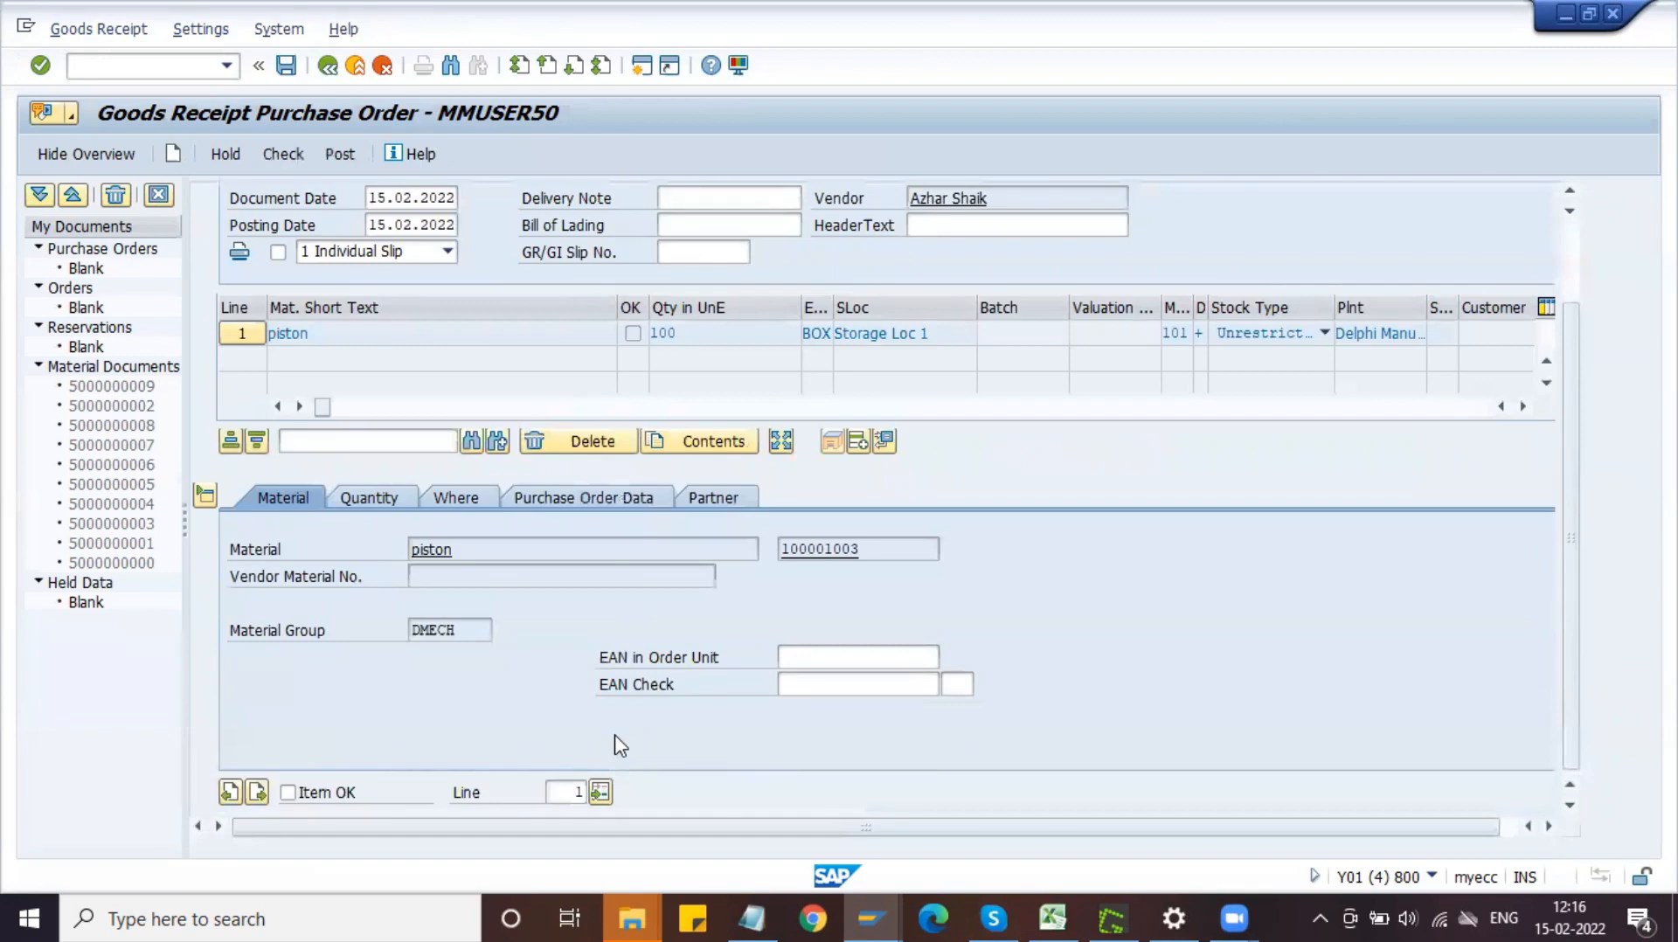
pyautogui.click(280, 154)
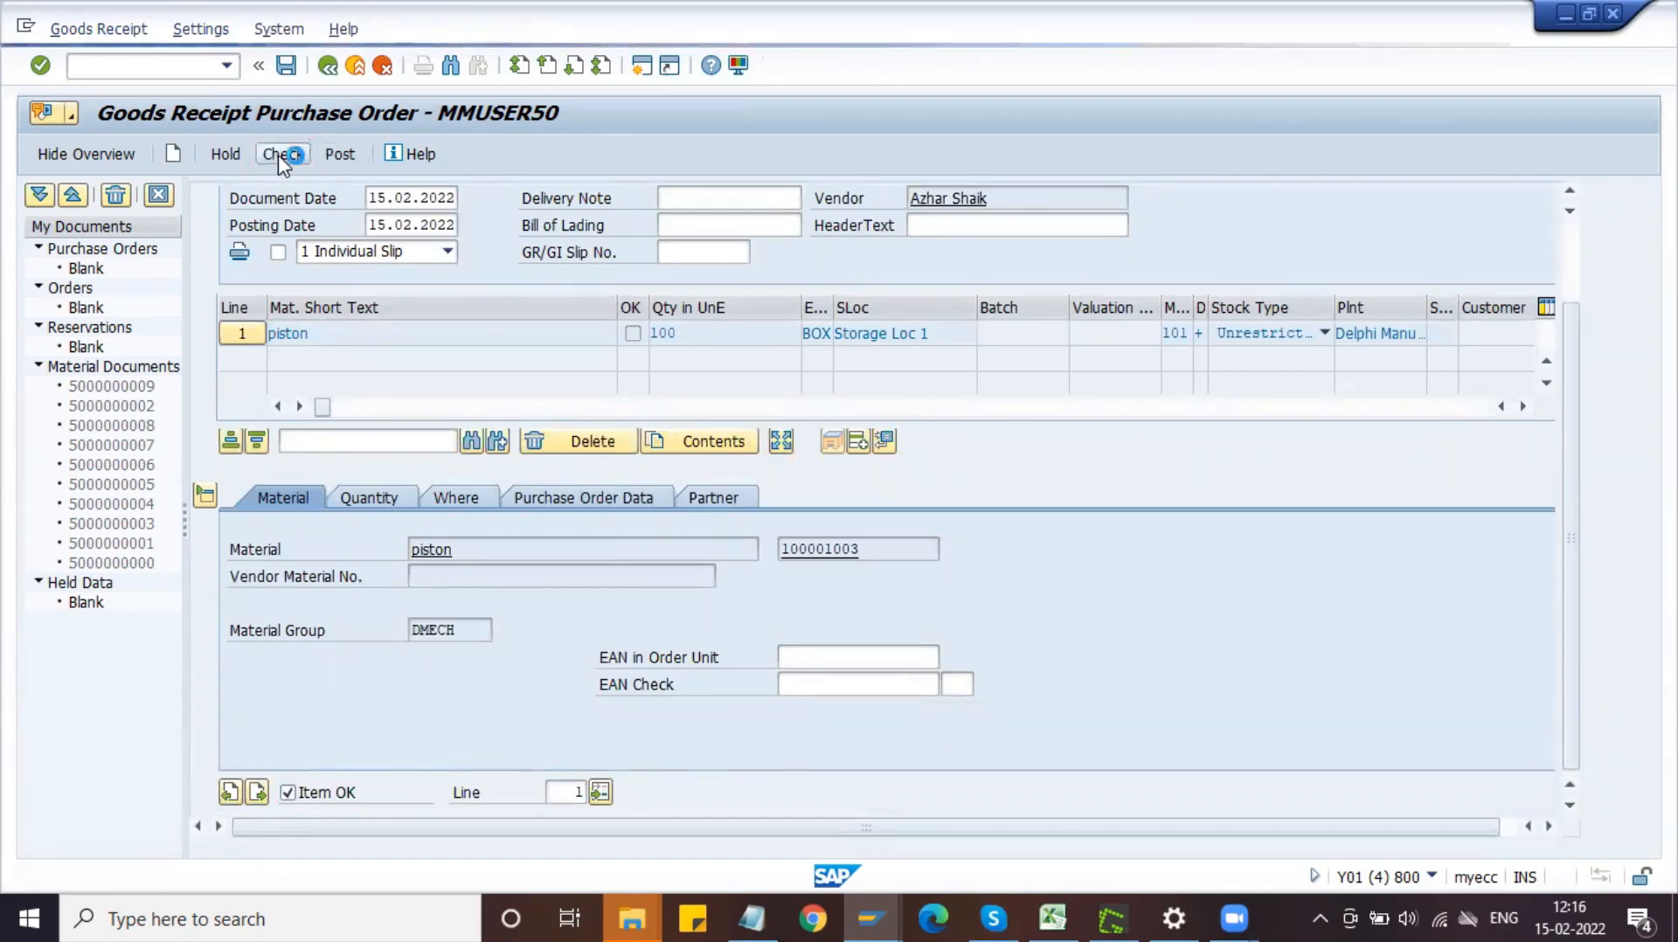
pyautogui.click(340, 157)
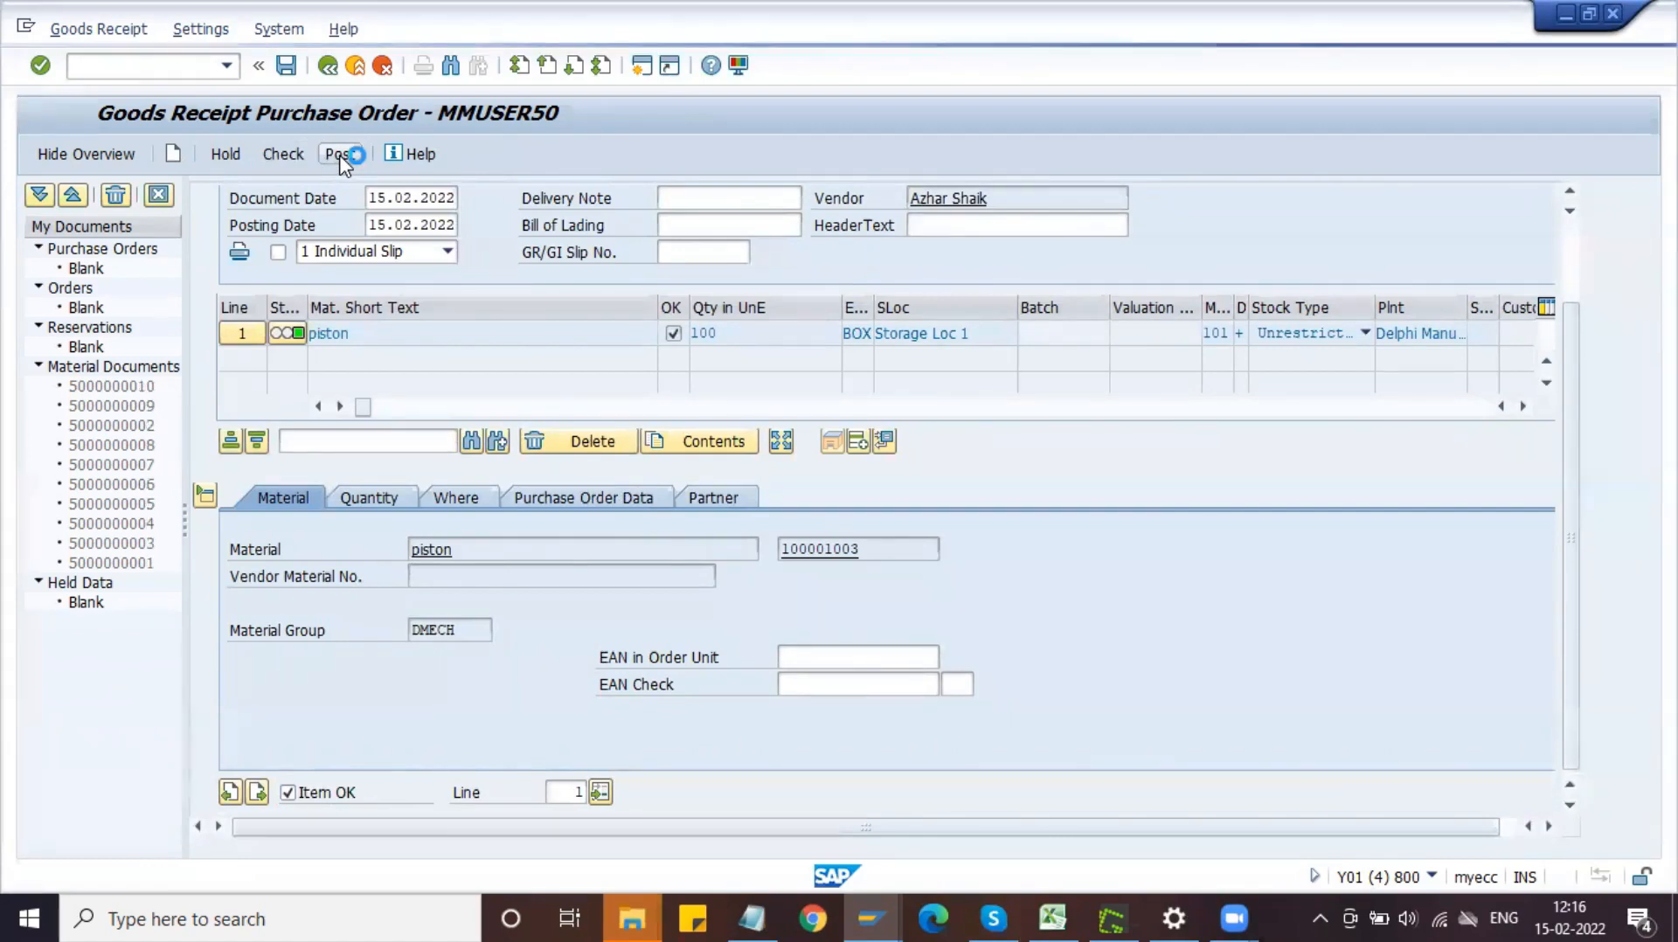
# - Start the MIRO transaction in place of the goods receipt and switch back to the piston purchase order
pyautogui.click(182, 67)
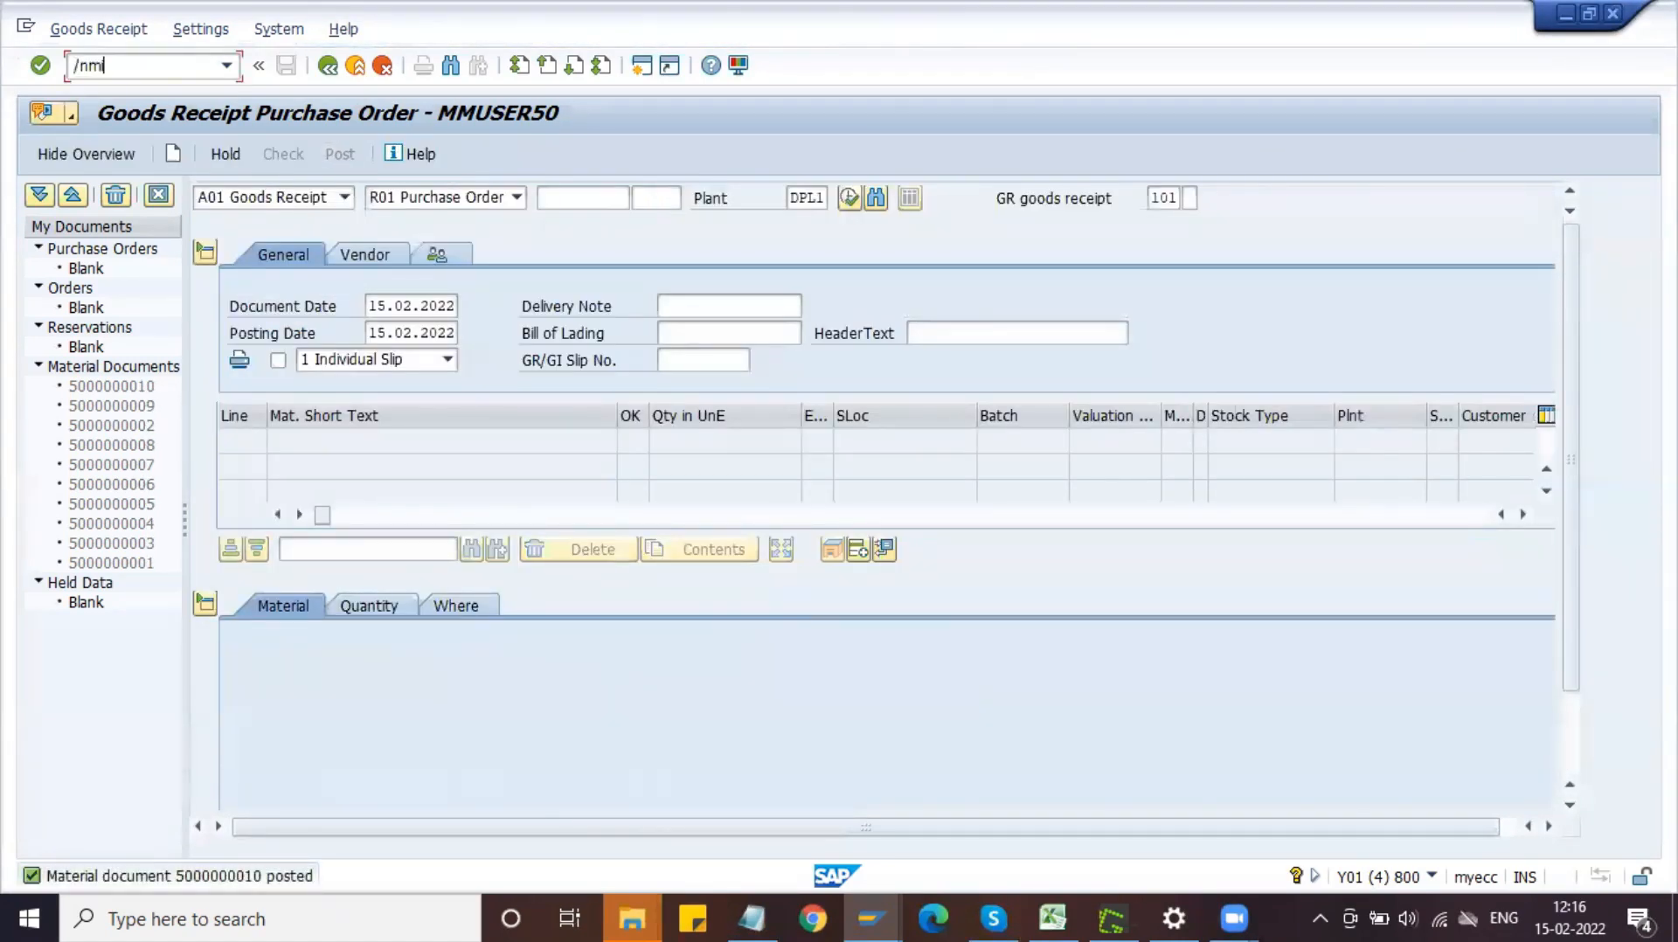
pyautogui.write('/nmiro')
pyautogui.press('Return')
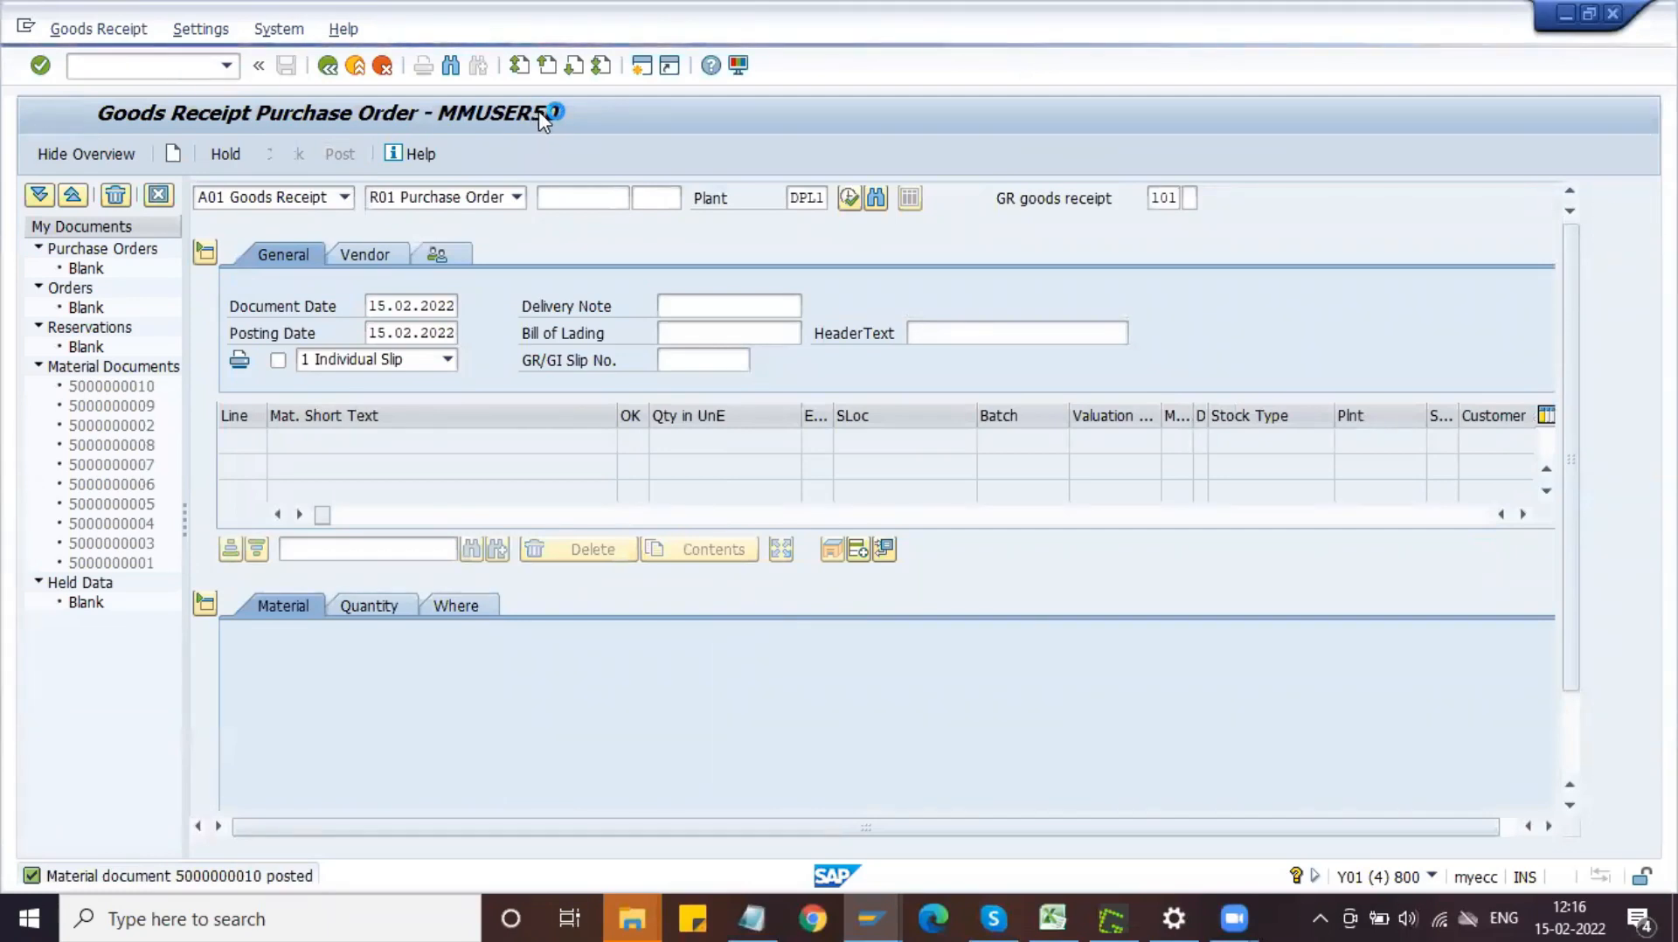
pyautogui.hotkey('alt', 'Tab')
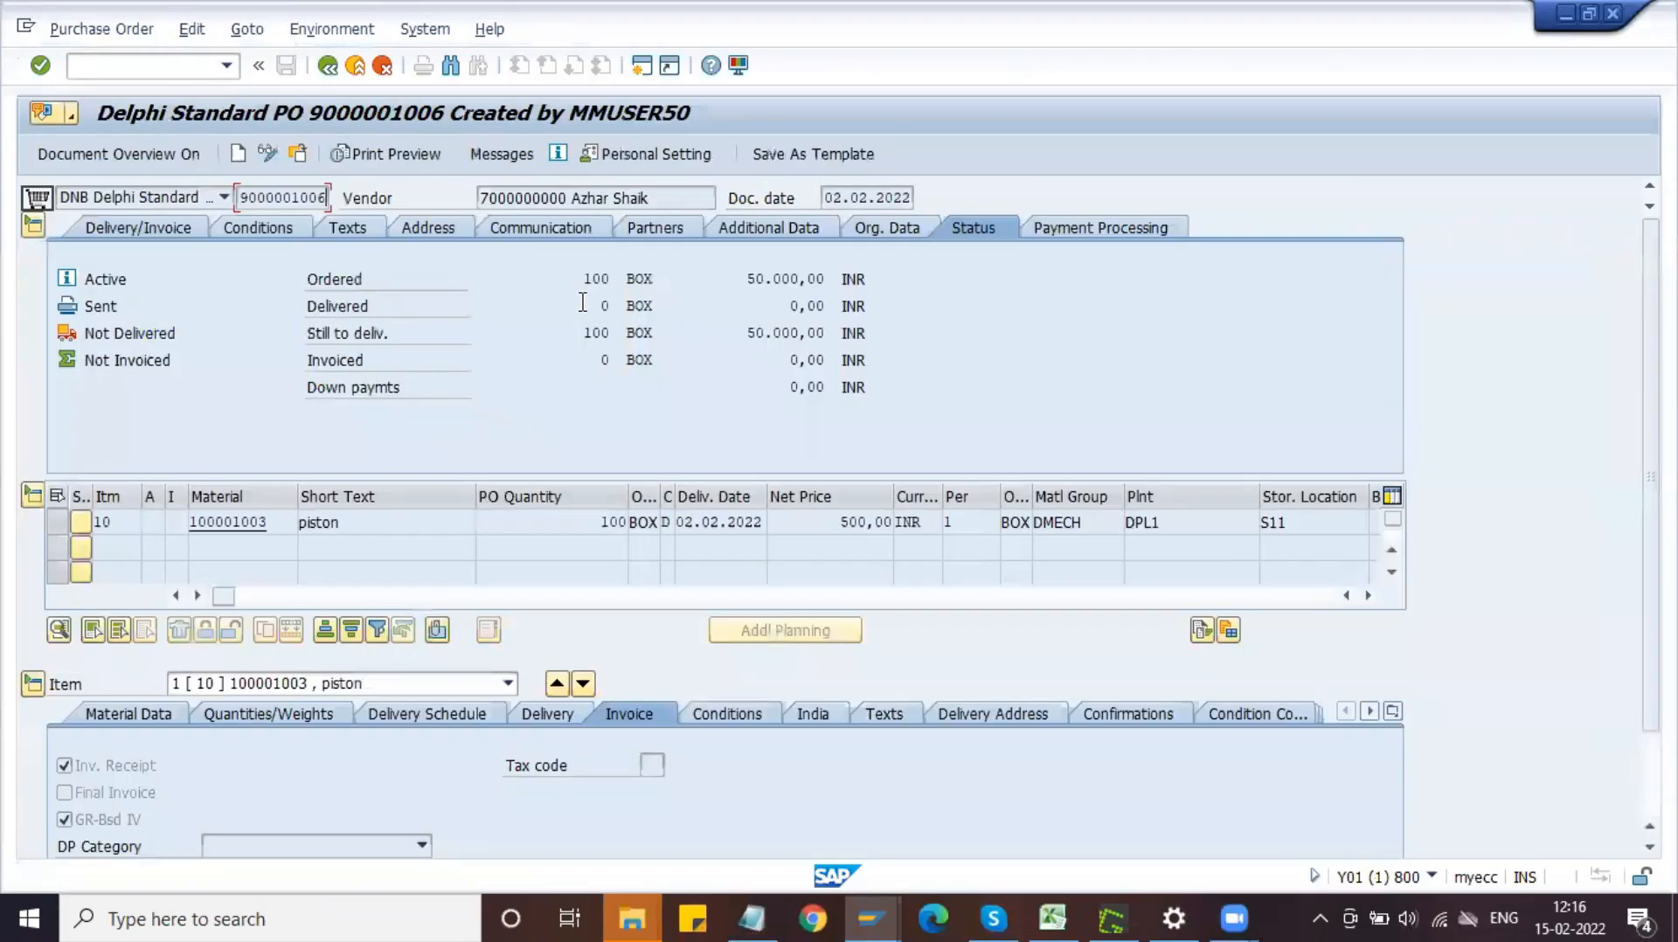
# - Return to the incoming invoice and set its invoice date to 15.02.2022, copied from the posting date
pyautogui.click(654, 767)
pyautogui.hotkey('alt', 'Tab')
pyautogui.moveTo(172, 360); pyautogui.dragTo(258, 361)
pyautogui.hotkey('ctrl', 'c')
pyautogui.click(194, 332)
pyautogui.hotkey('ctrl', 'v')
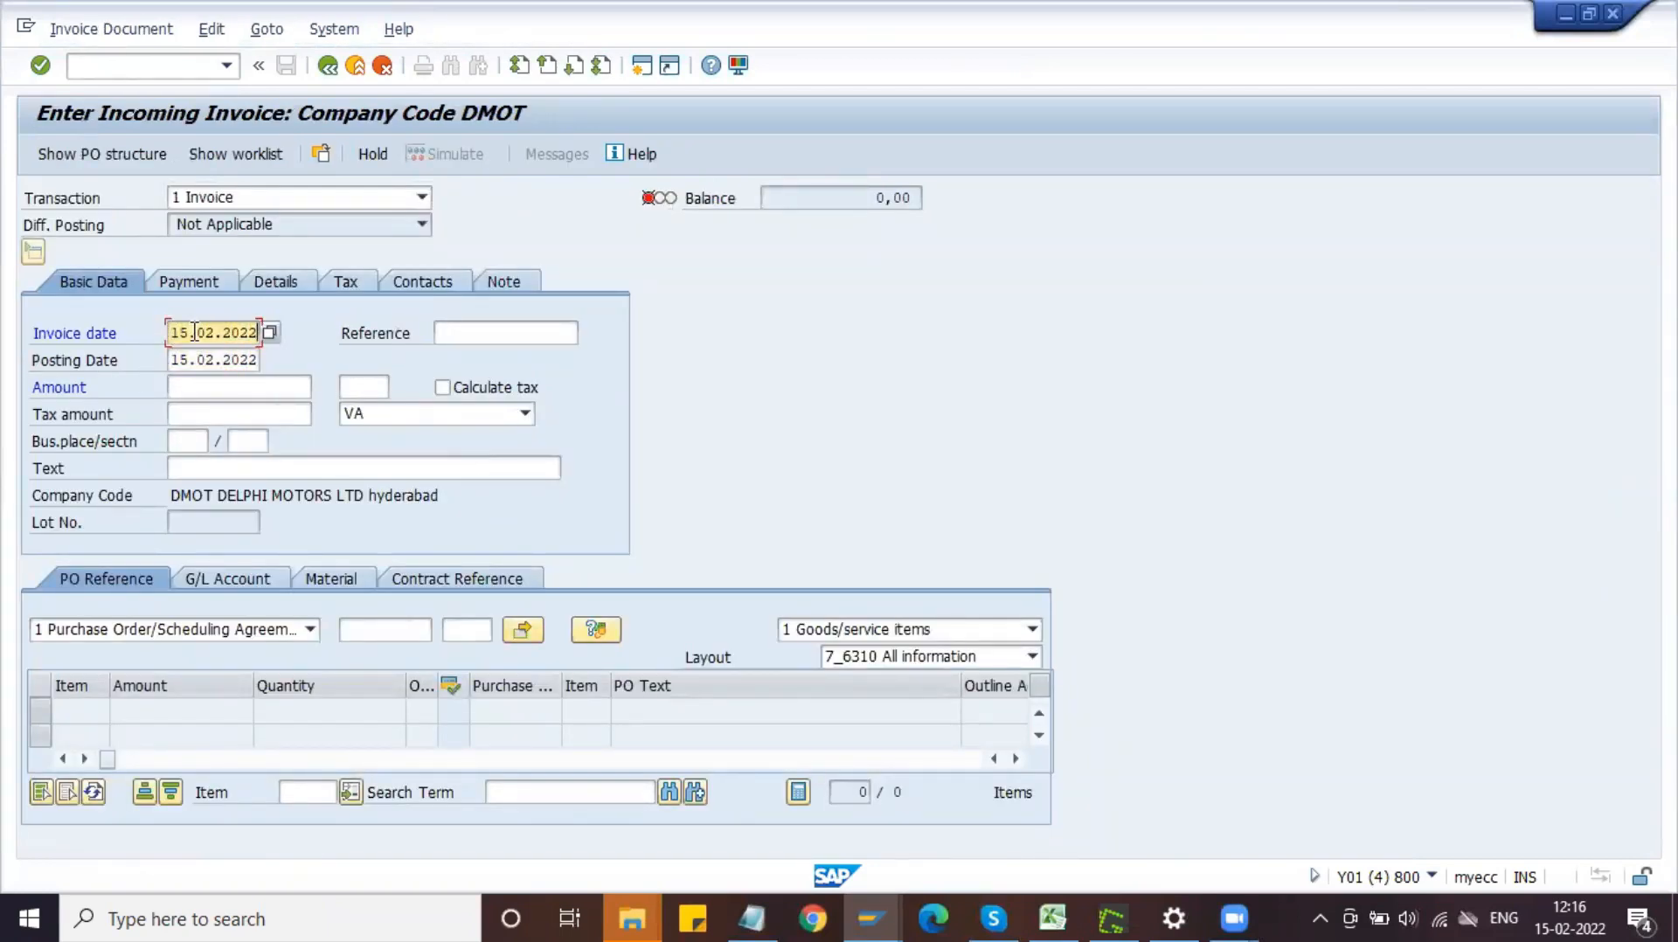
# - Copy the document number of the piston purchase order and enter it as the invoice's reference
pyautogui.click(492, 334)
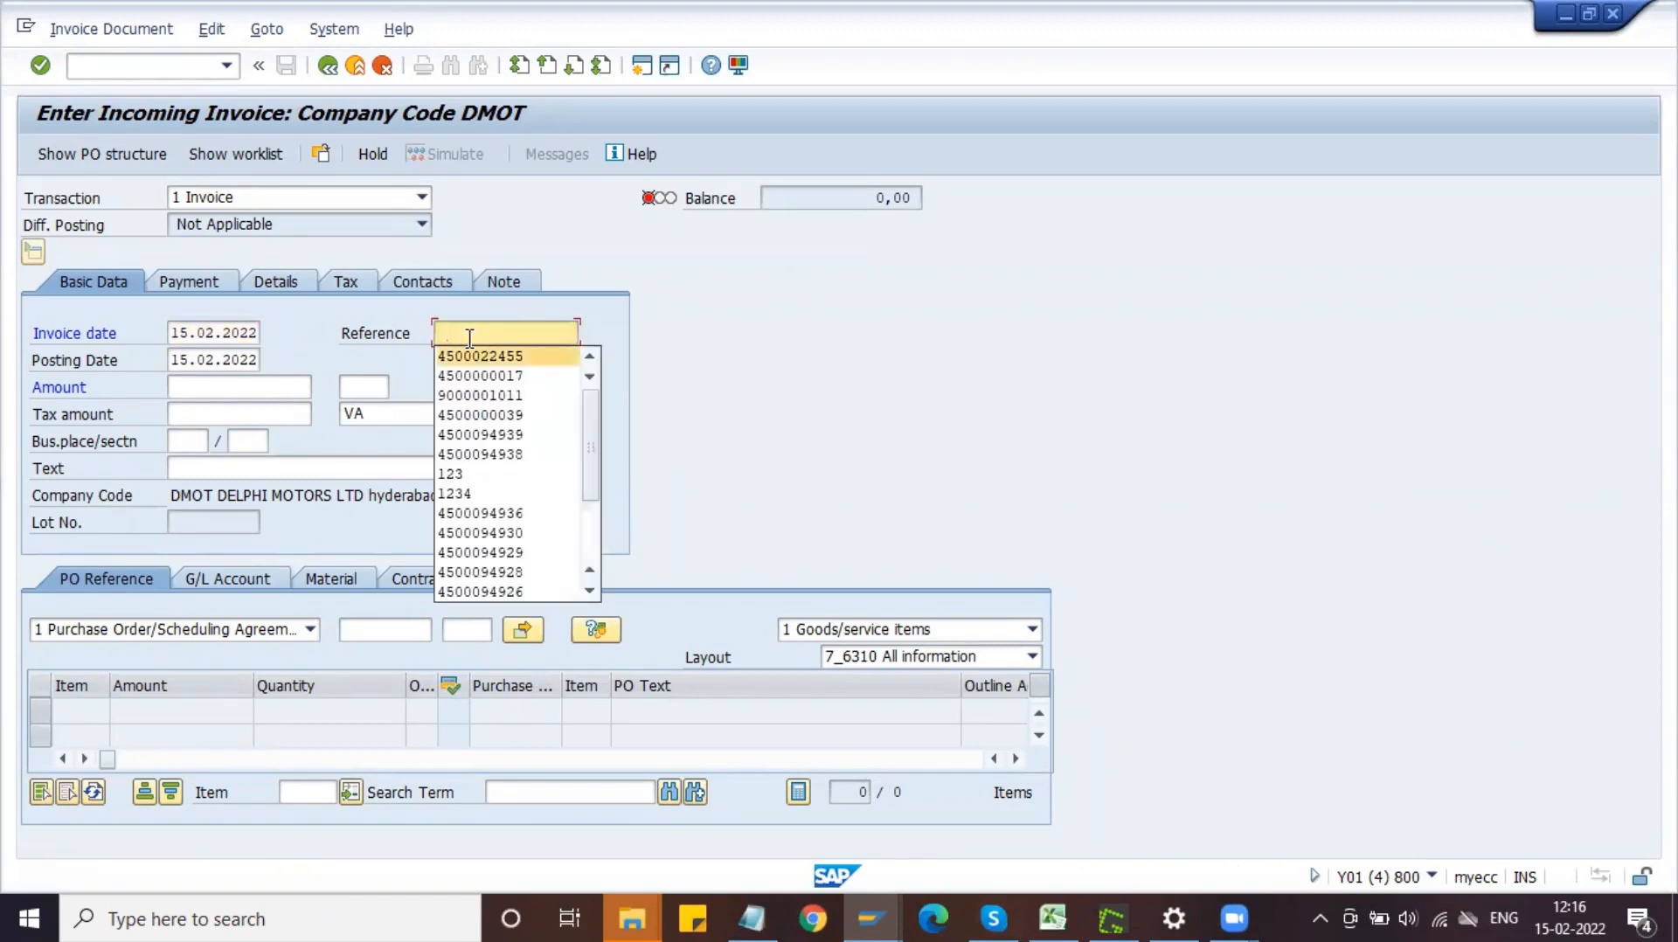
pyautogui.hotkey('ctrl', 'v')
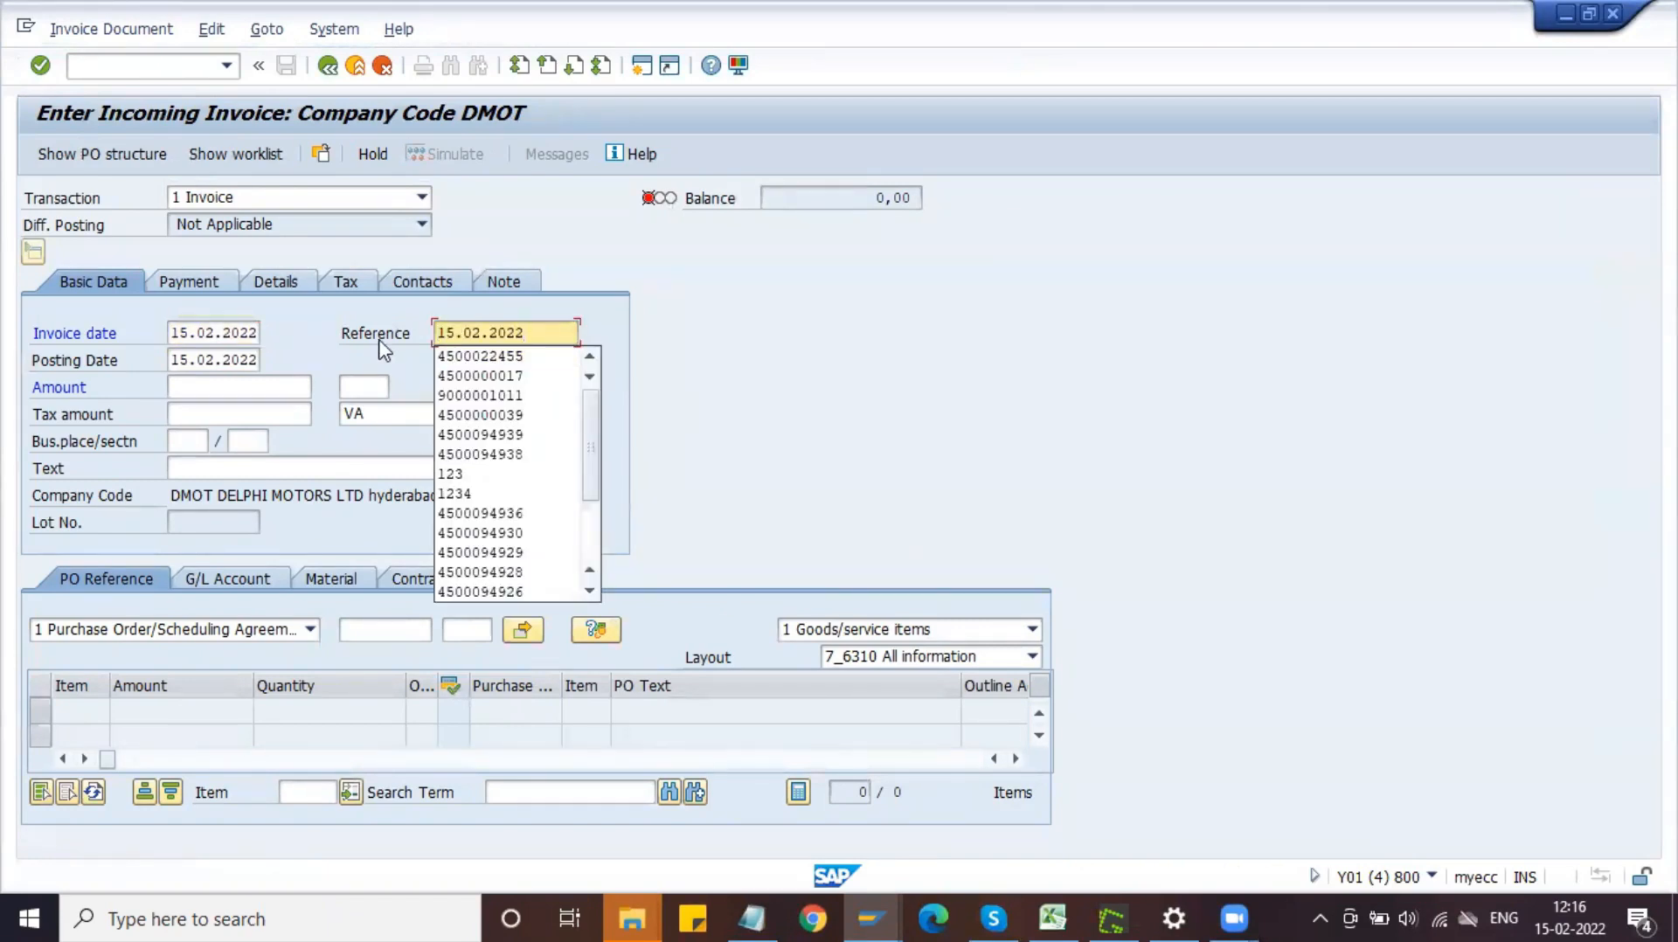
pyautogui.hotkey('alt', 'Tab')
pyautogui.moveTo(239, 196); pyautogui.dragTo(328, 211)
pyautogui.hotkey('ctrl', 'c')
pyautogui.hotkey('alt', 'Tab')
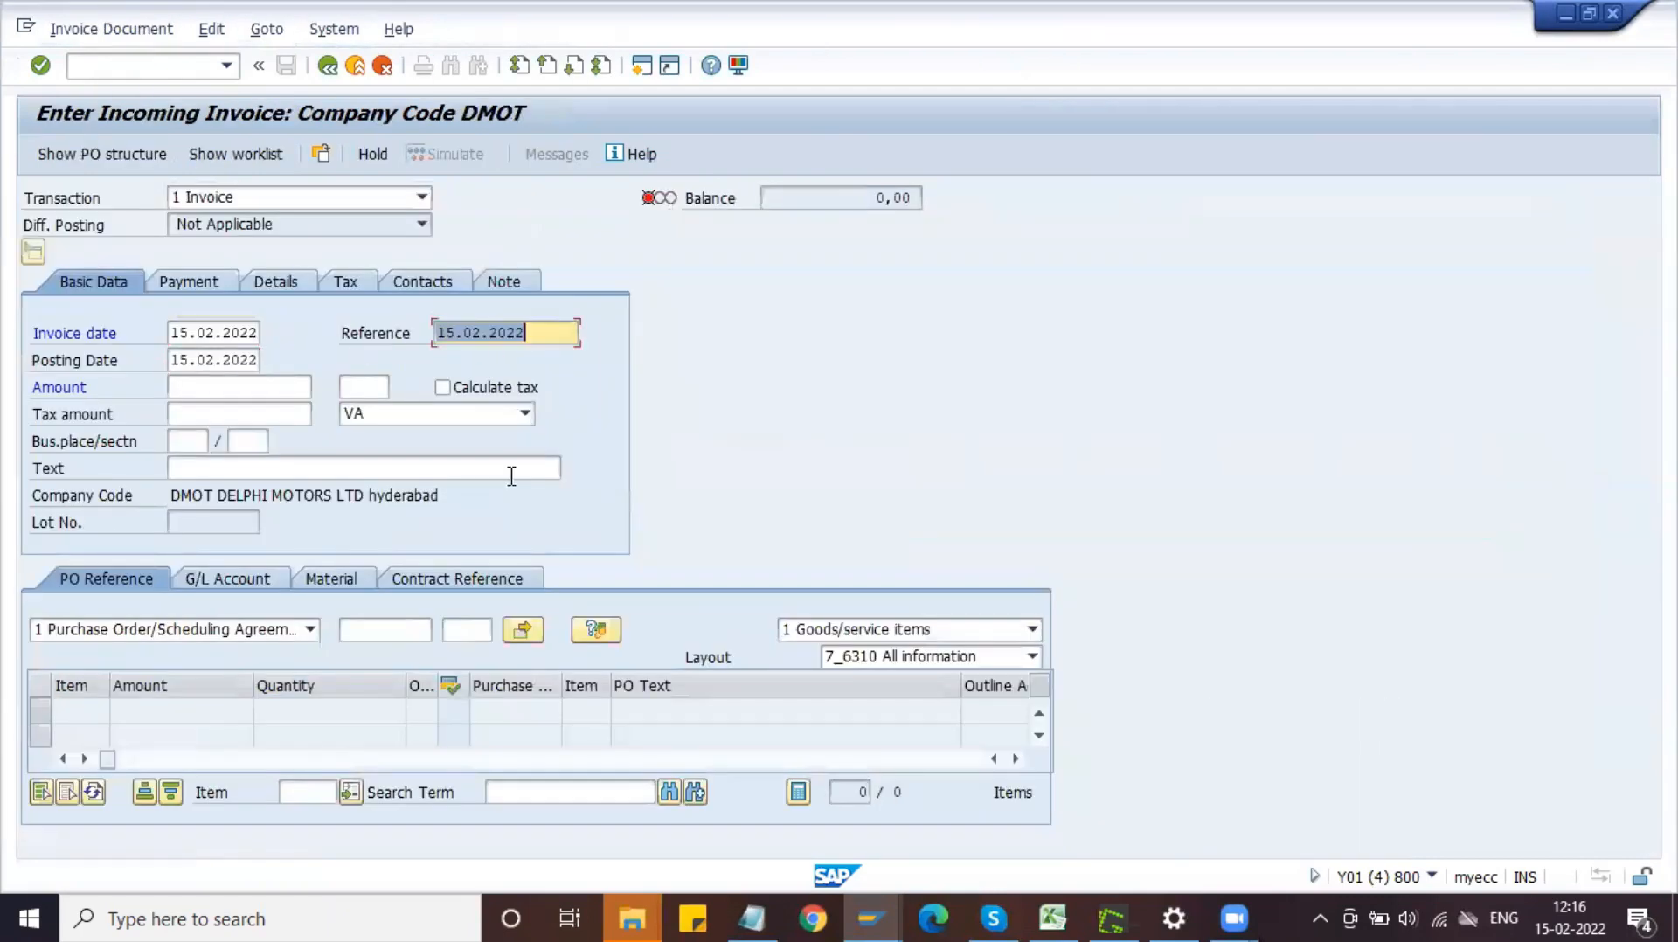
pyautogui.hotkey('ctrl', 'v')
pyautogui.press('Return')
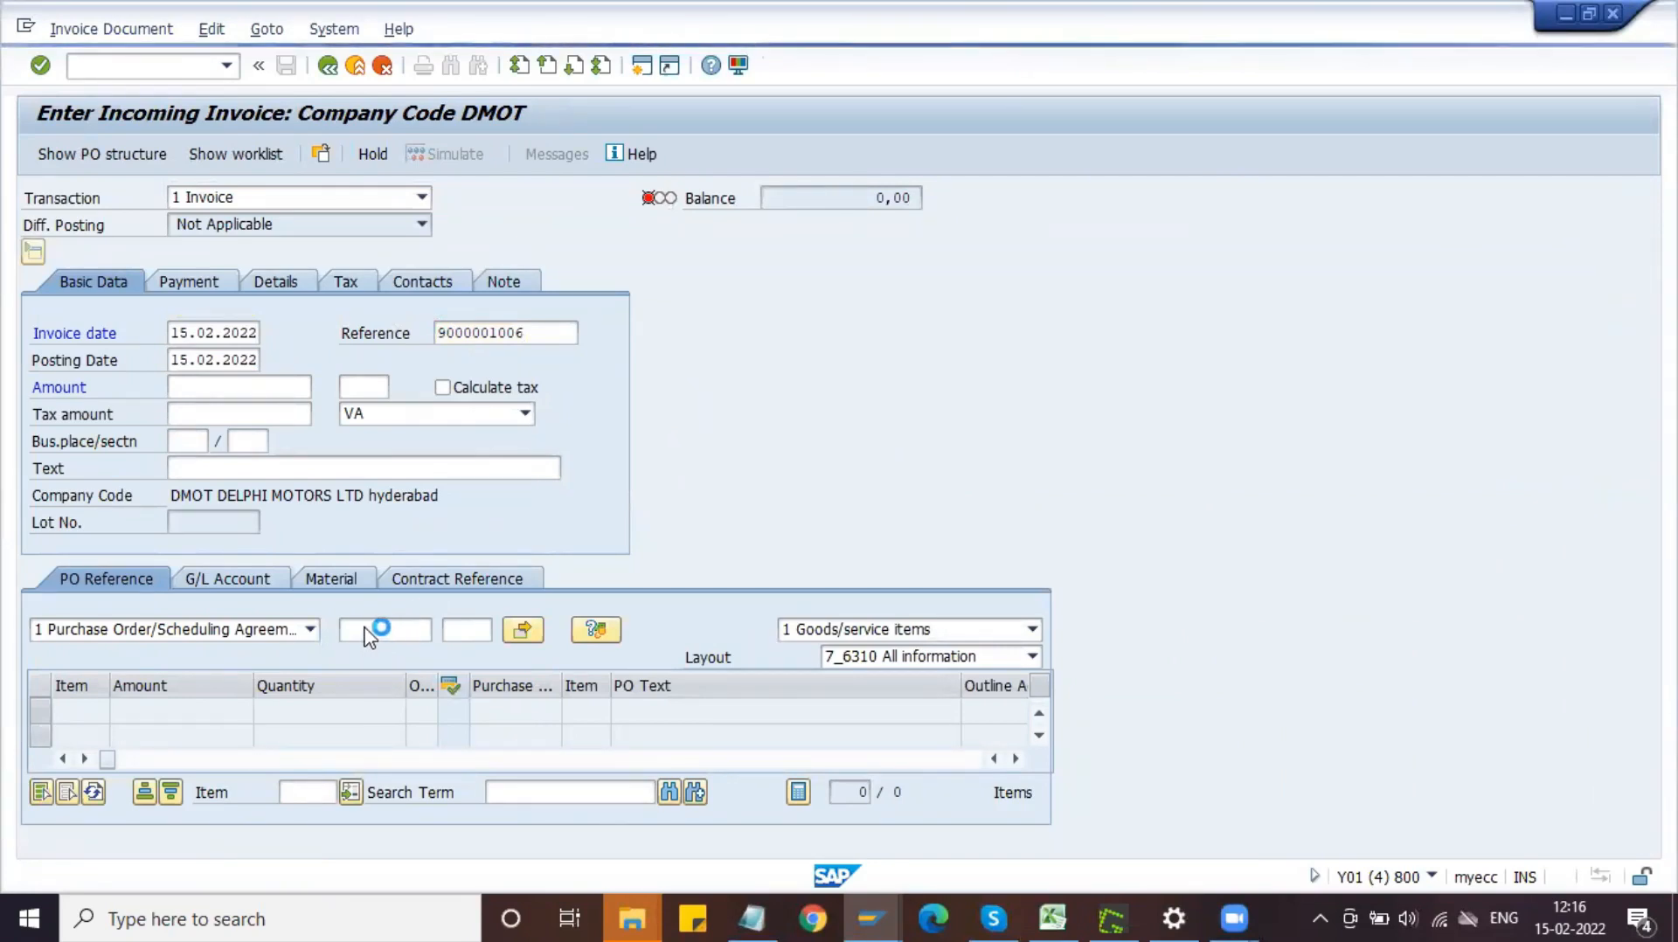
# - Enable tax calculation and load the piston purchase order into the invoice with tax code D2 (5% Tax)
pyautogui.click(443, 387)
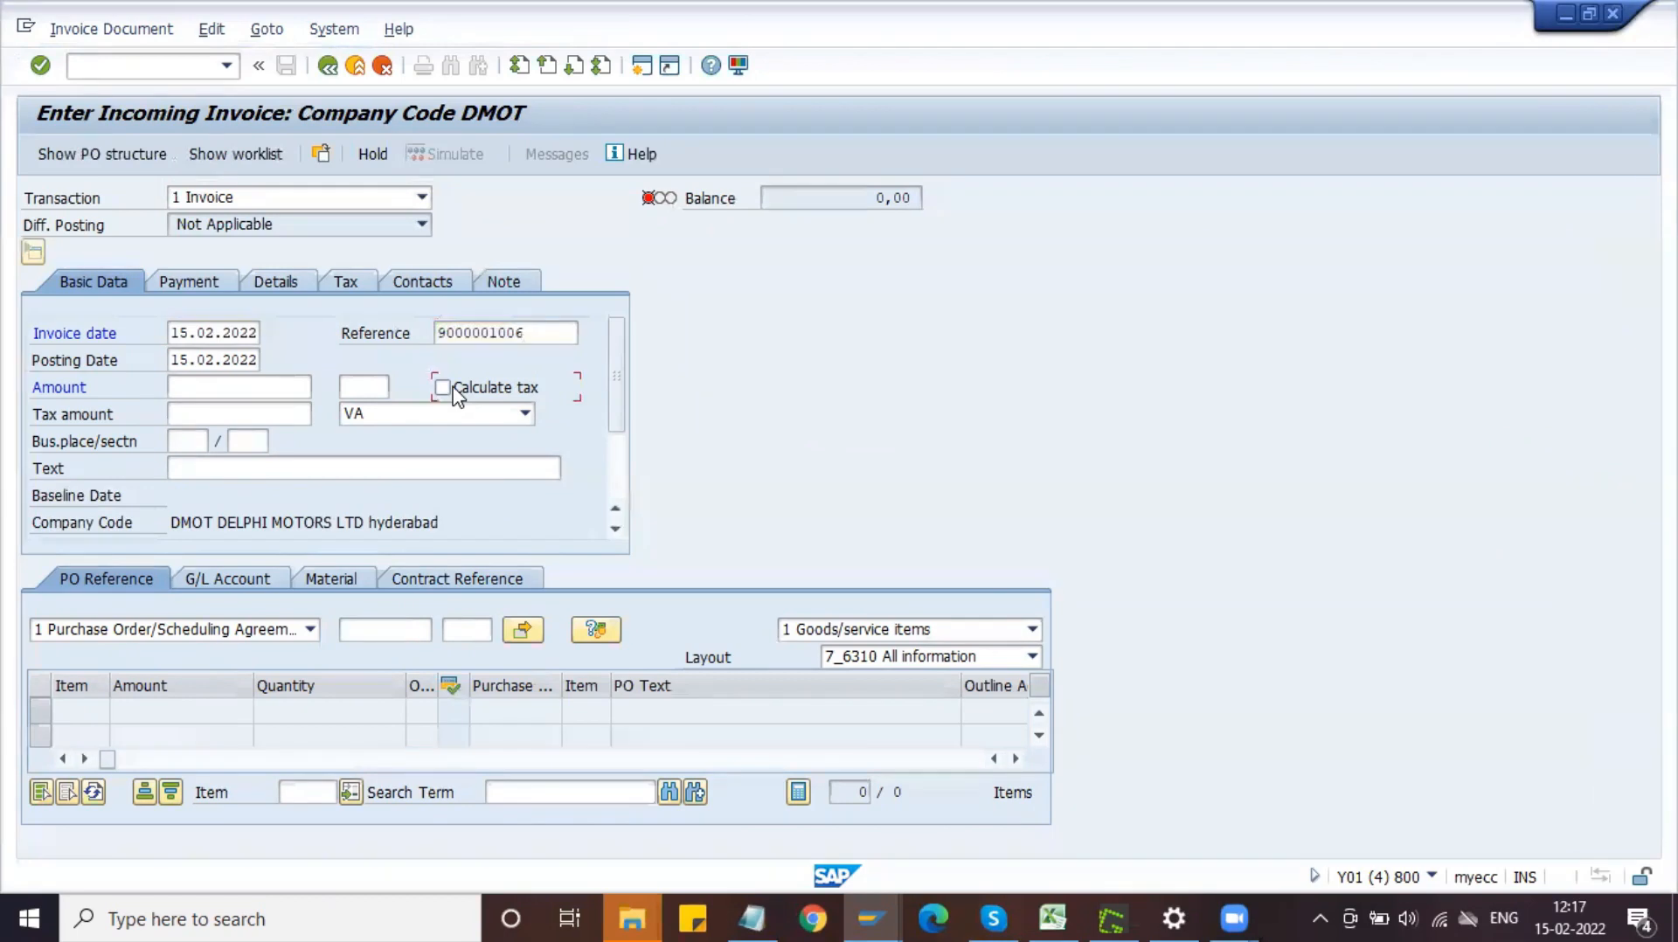
pyautogui.click(358, 629)
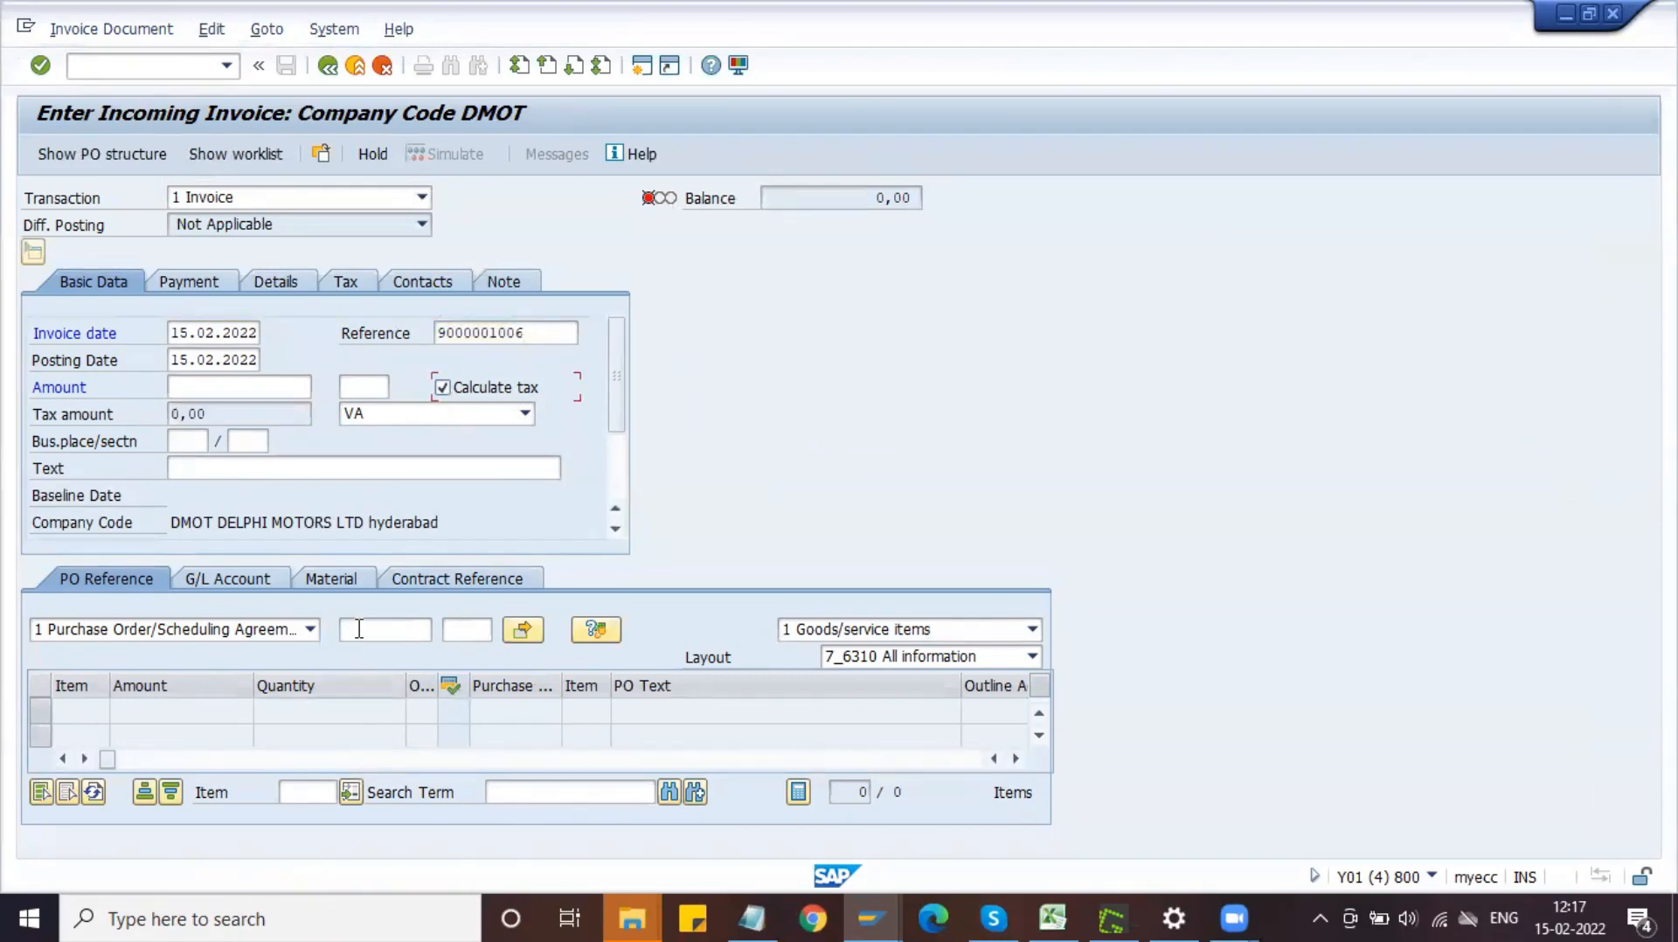
pyautogui.hotkey('ctrl', 'v')
pyautogui.click(433, 414)
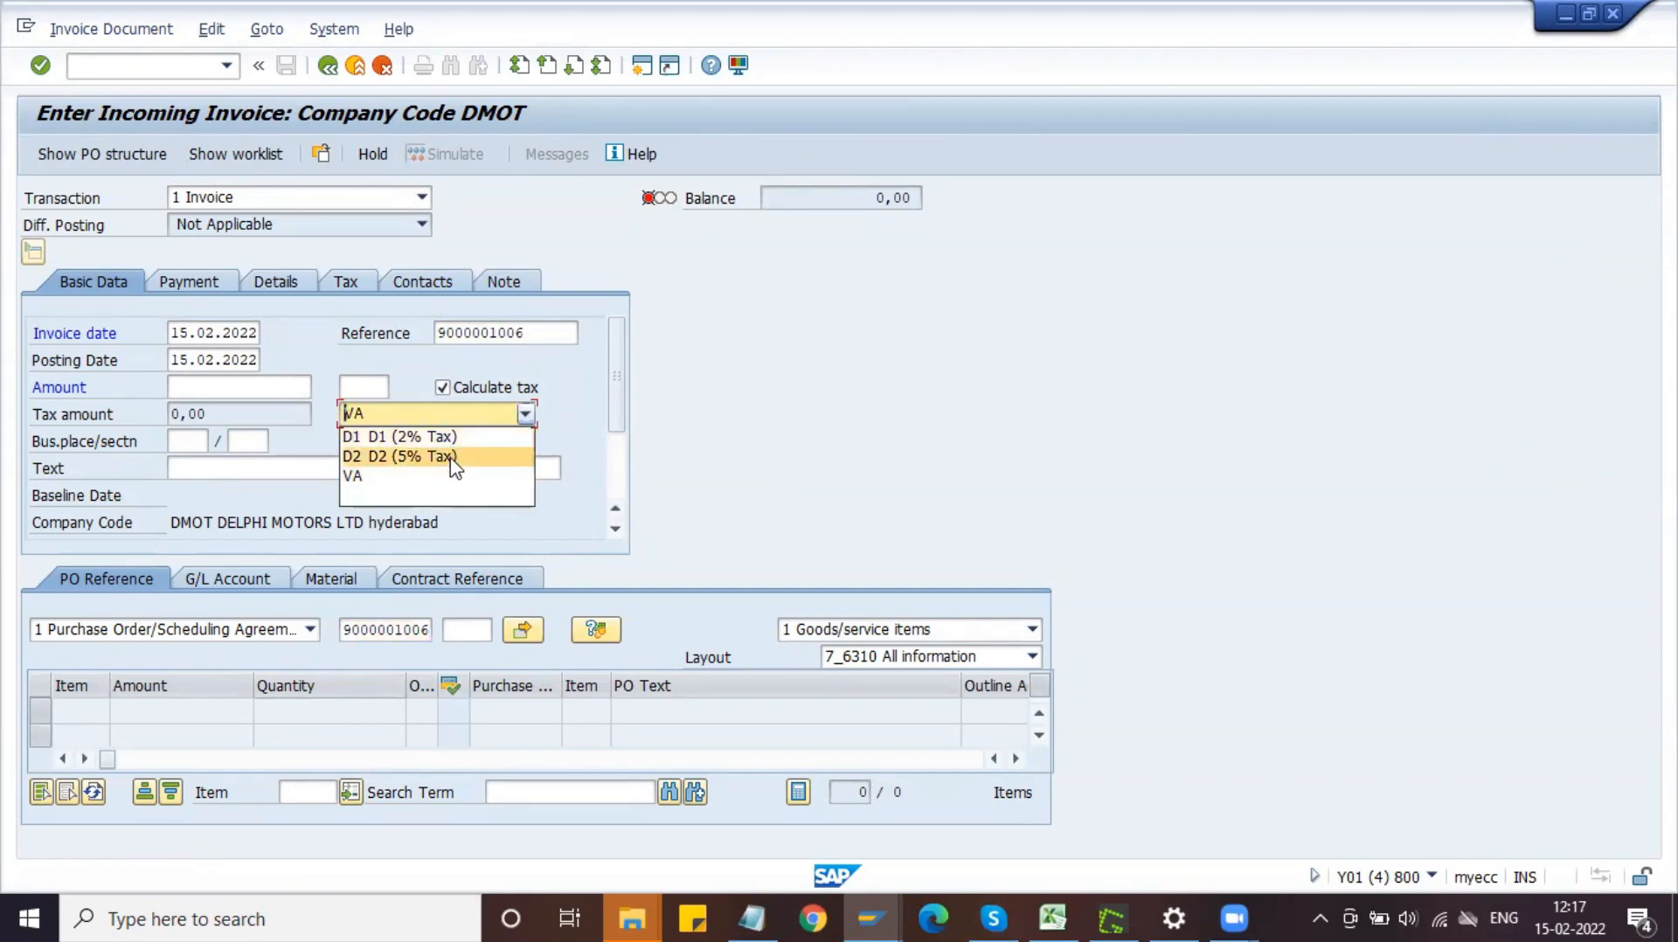
pyautogui.click(453, 455)
pyautogui.press('Return')
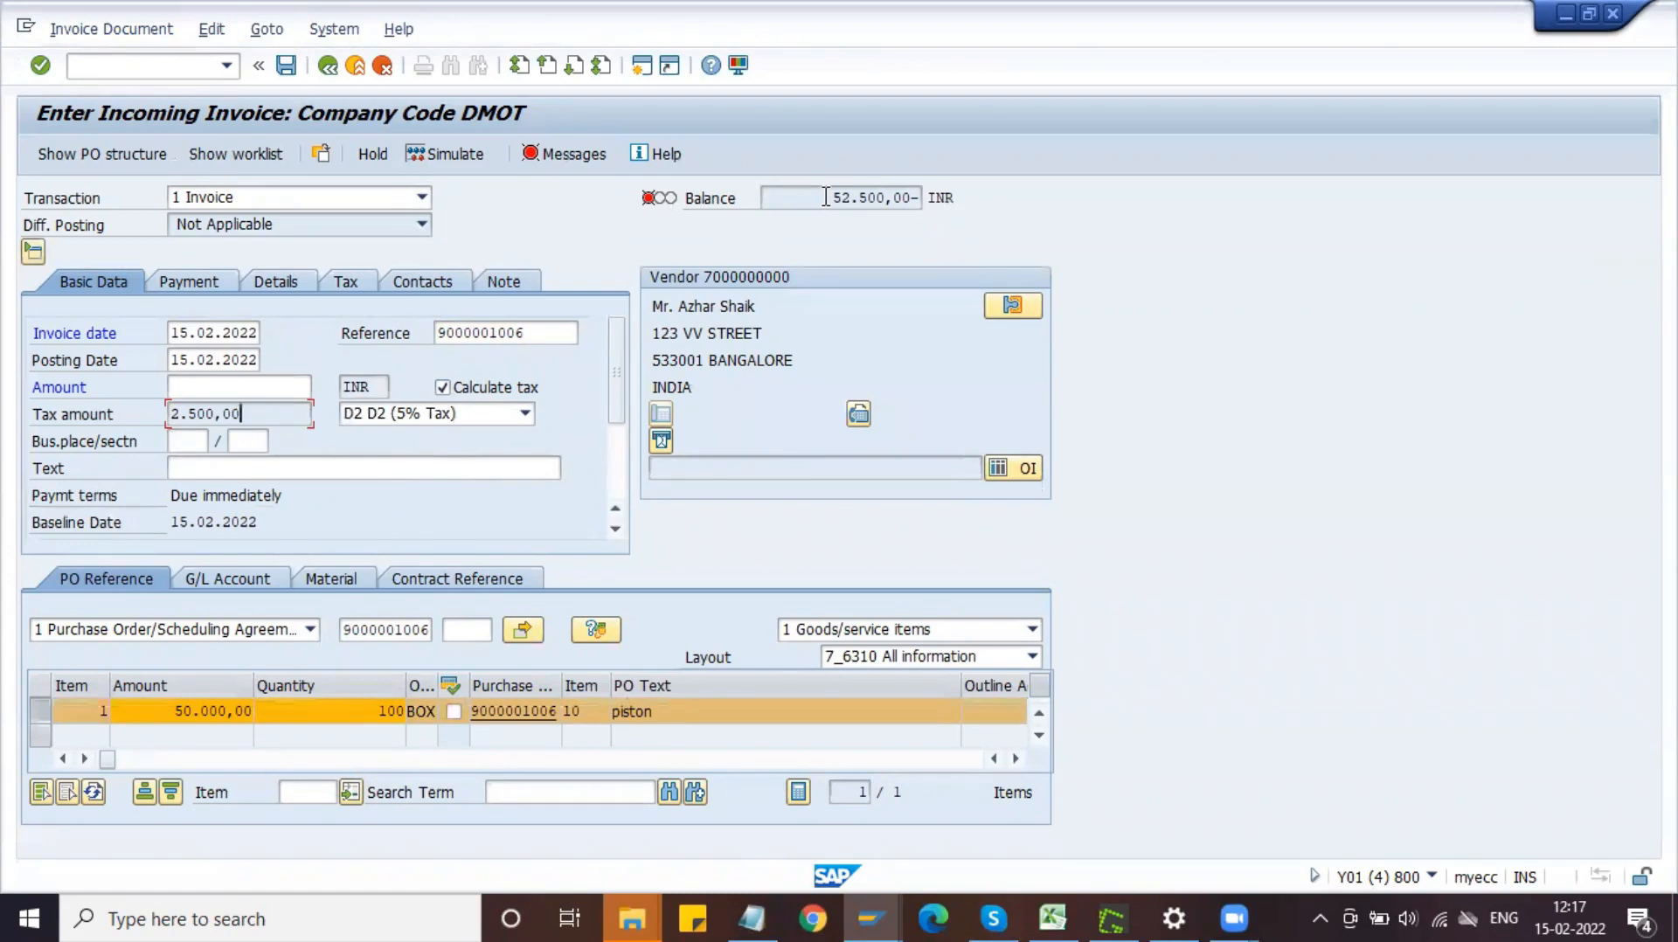
# - Set the invoice amount to the outstanding balance of 52.500,00 INR
pyautogui.moveTo(251, 413); pyautogui.dragTo(156, 417)
pyautogui.click(167, 710)
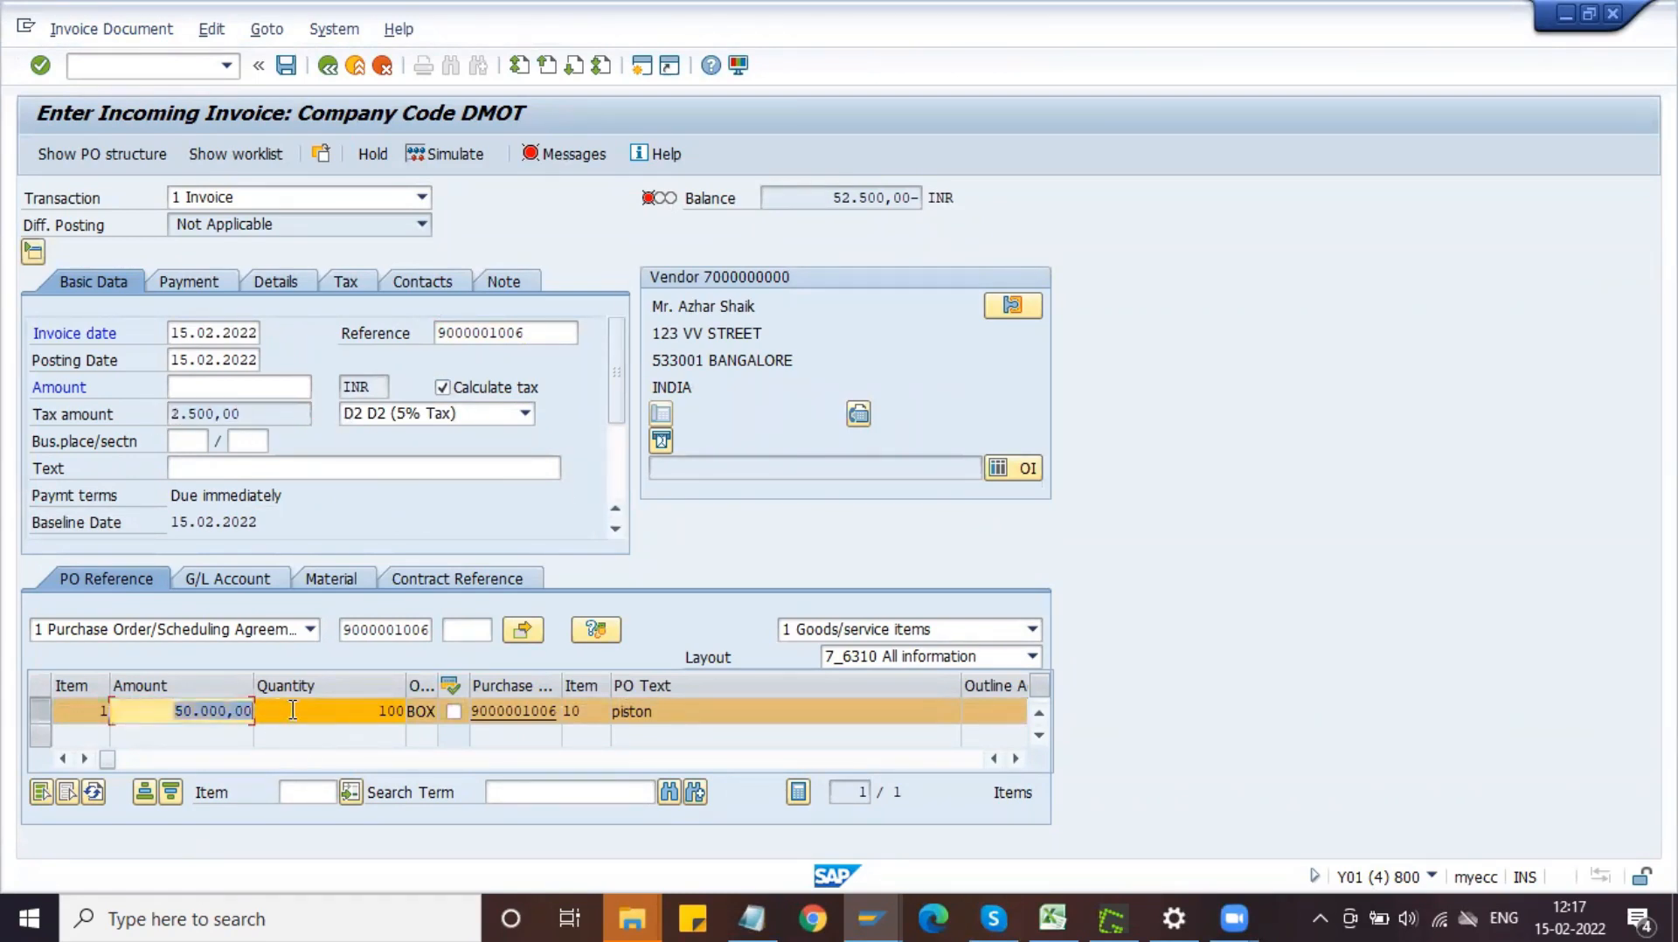
pyautogui.moveTo(828, 197); pyautogui.dragTo(921, 198)
pyautogui.click(188, 386)
pyautogui.hotkey('ctrl', 'v')
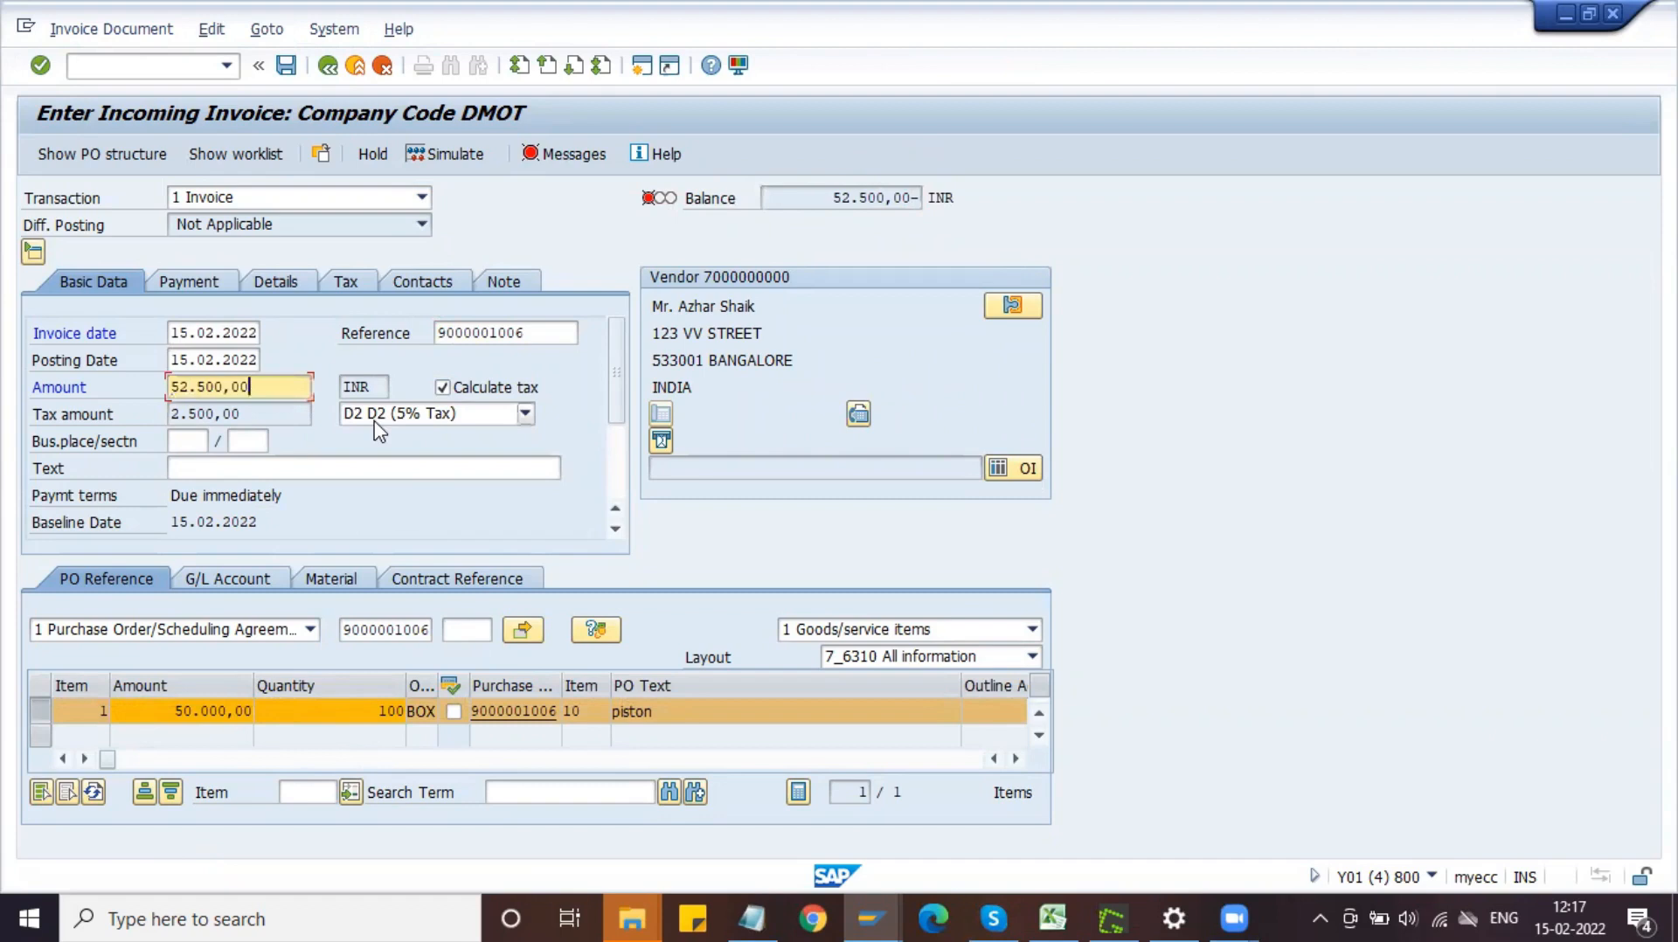
pyautogui.press('Return')
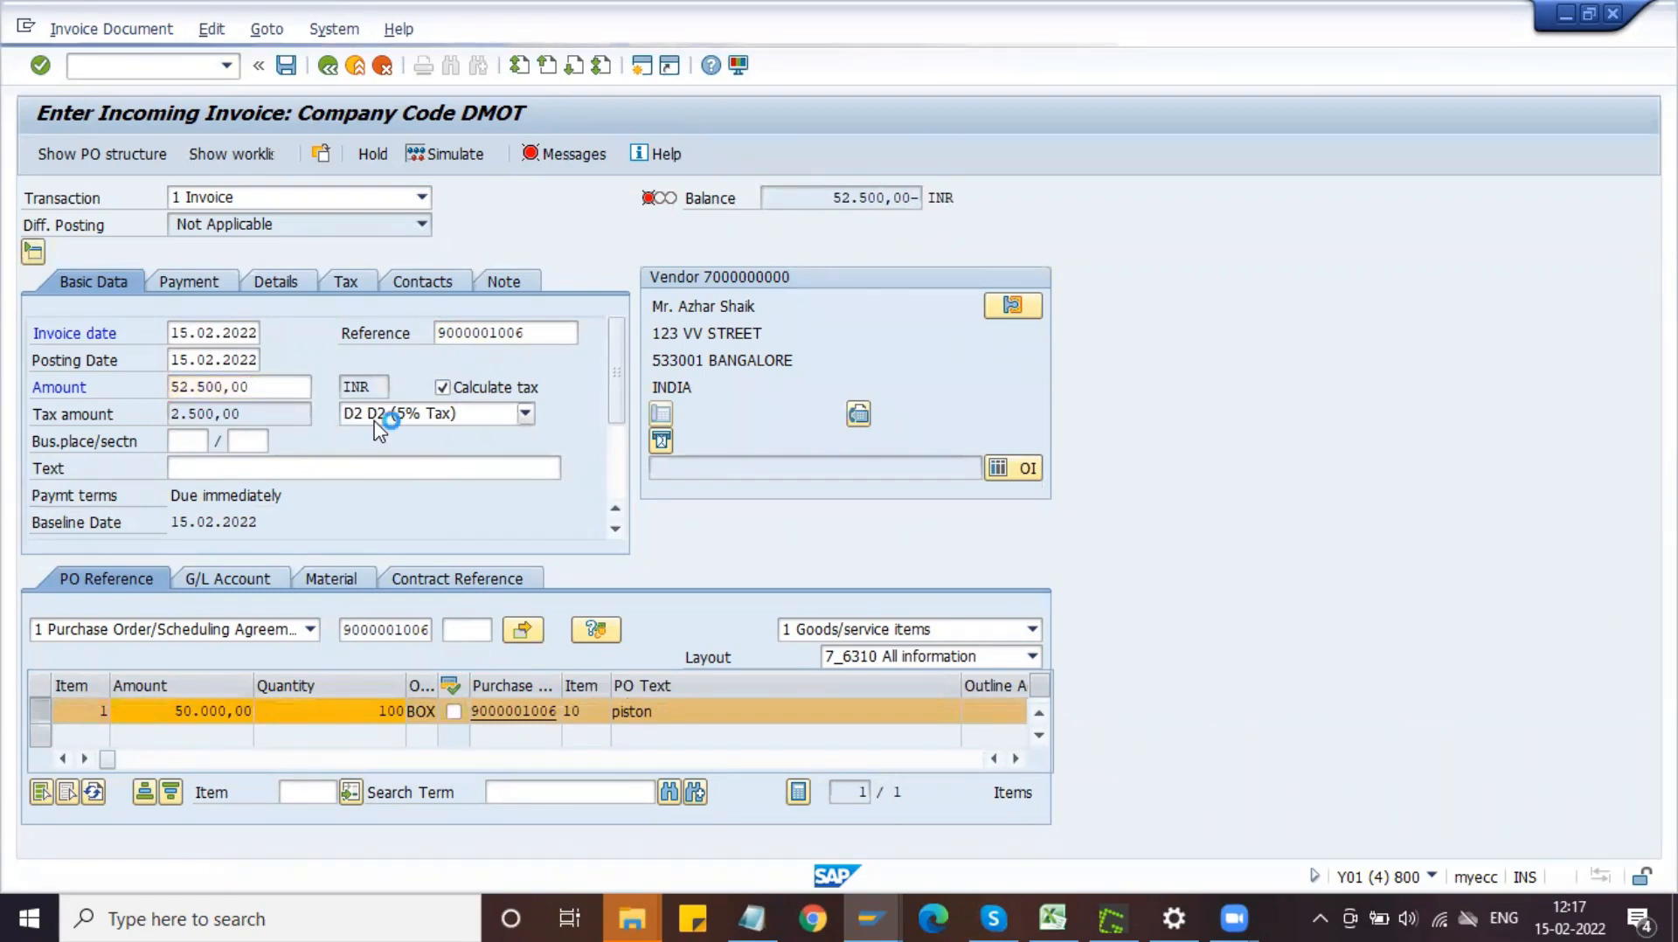
# - Simulate the invoice to check its vendor, GR/IR and input tax postings, and post the invoice
pyautogui.click(448, 158)
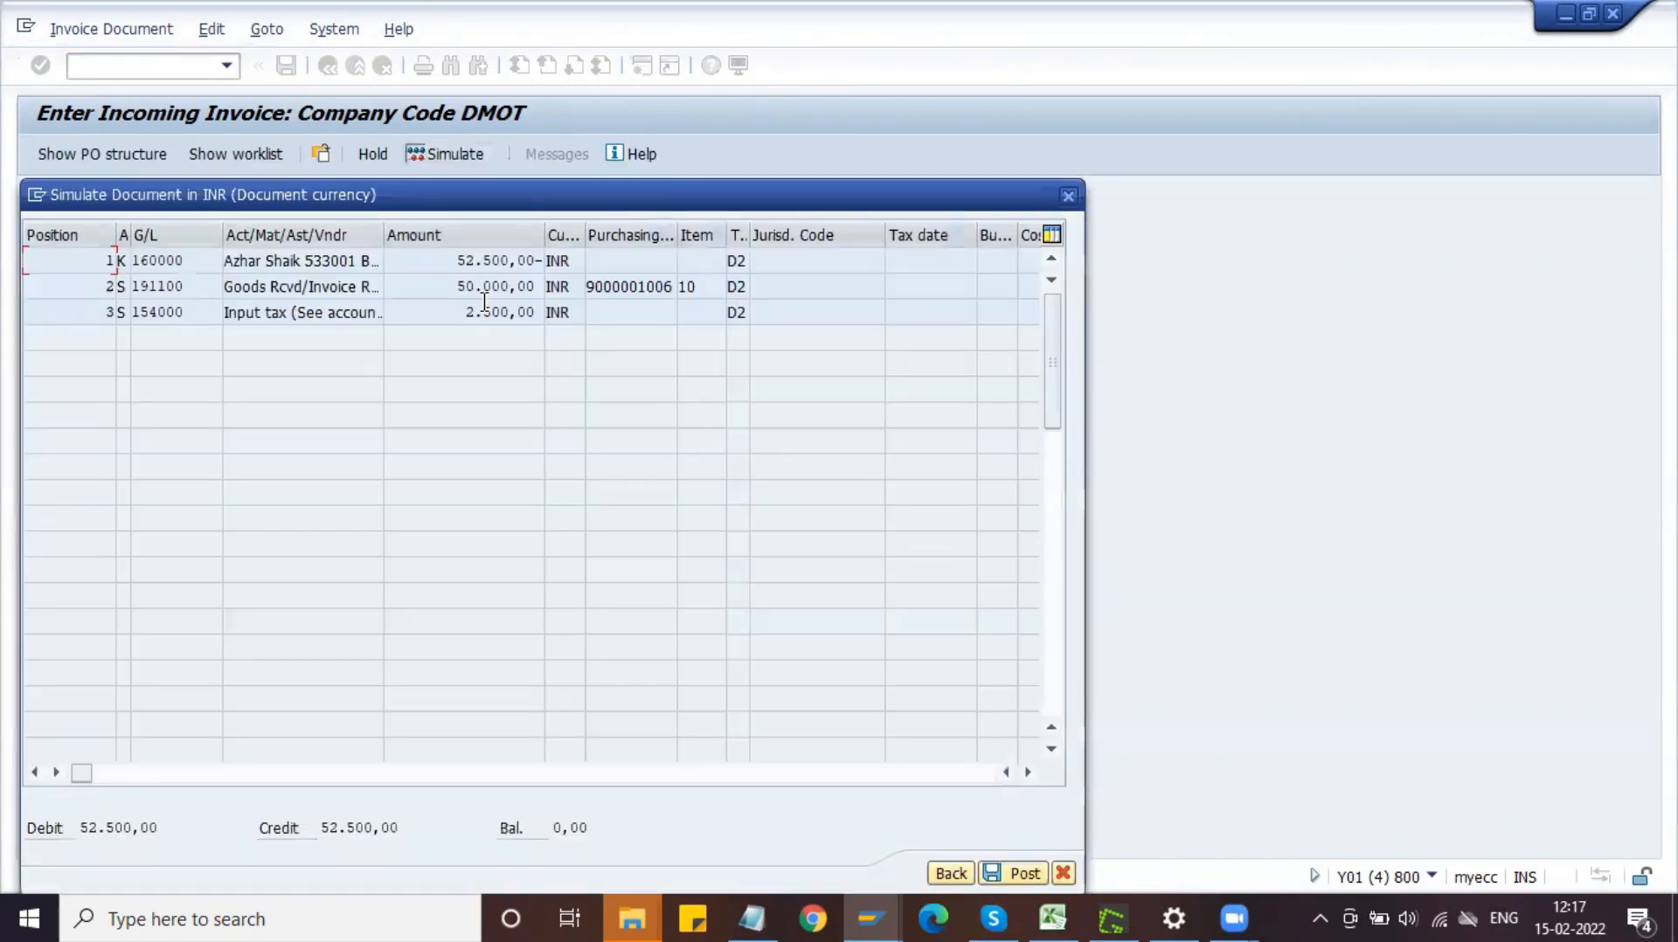
pyautogui.click(419, 319)
pyautogui.click(185, 312)
pyautogui.click(455, 289)
pyautogui.moveTo(732, 192); pyautogui.dragTo(693, 96)
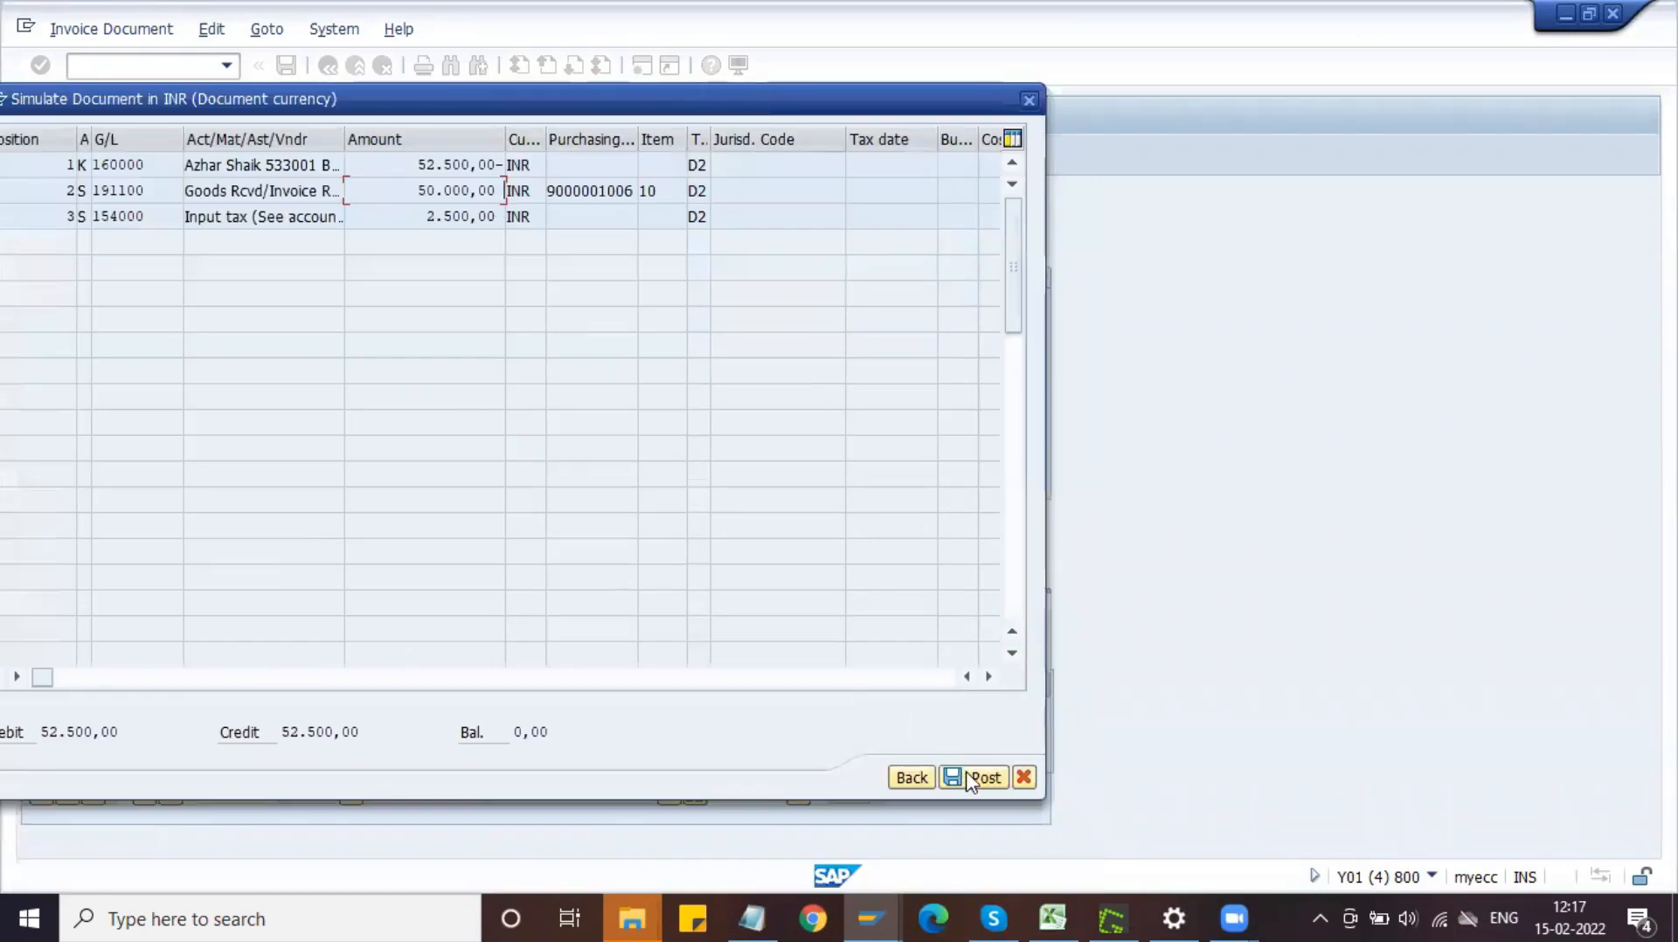
pyautogui.click(924, 776)
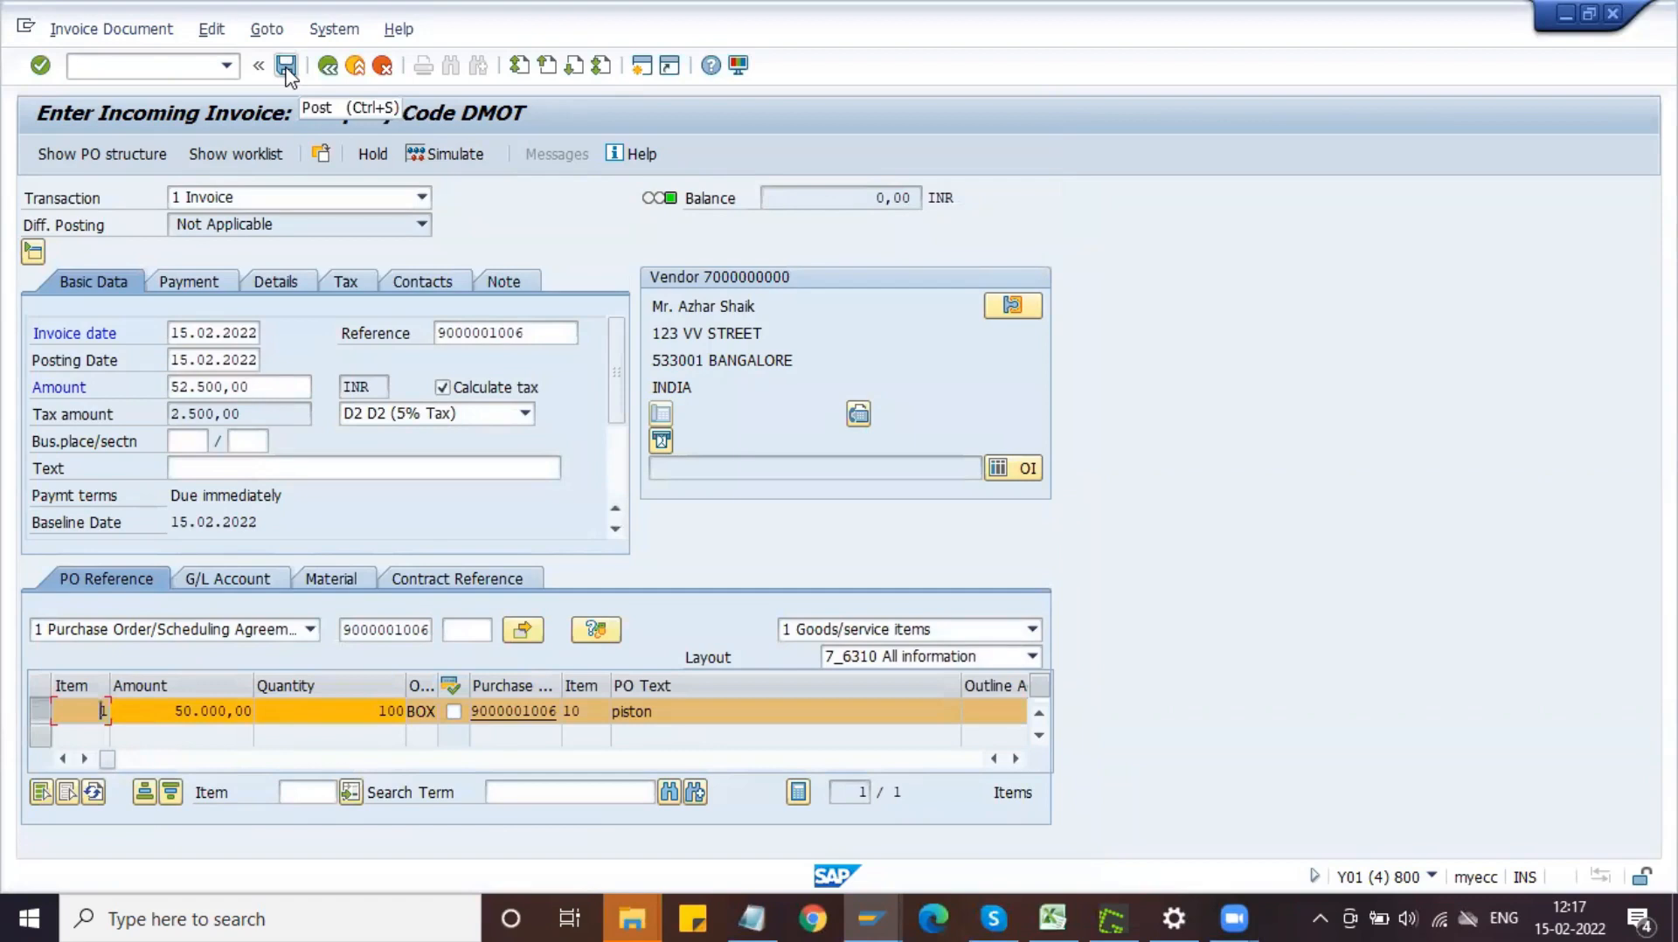
pyautogui.click(287, 68)
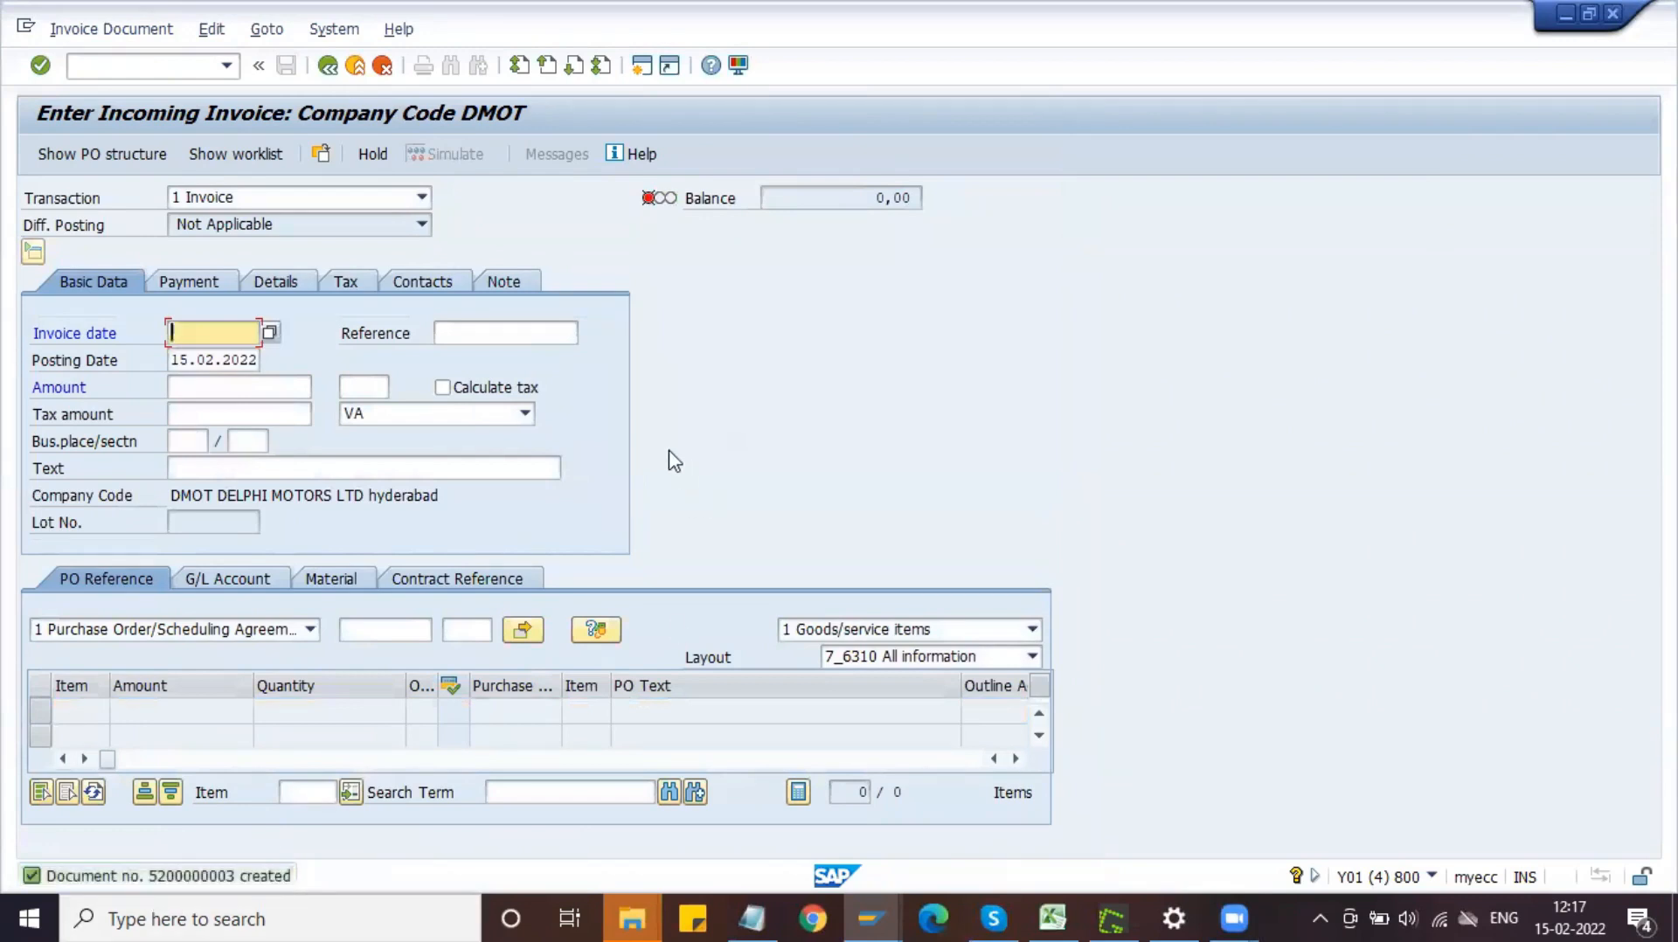
# - Reload the piston purchase order and review its item's purchase order history for the goods receipt and invoice
pyautogui.hotkey('alt', 'Tab')
pyautogui.click(298, 154)
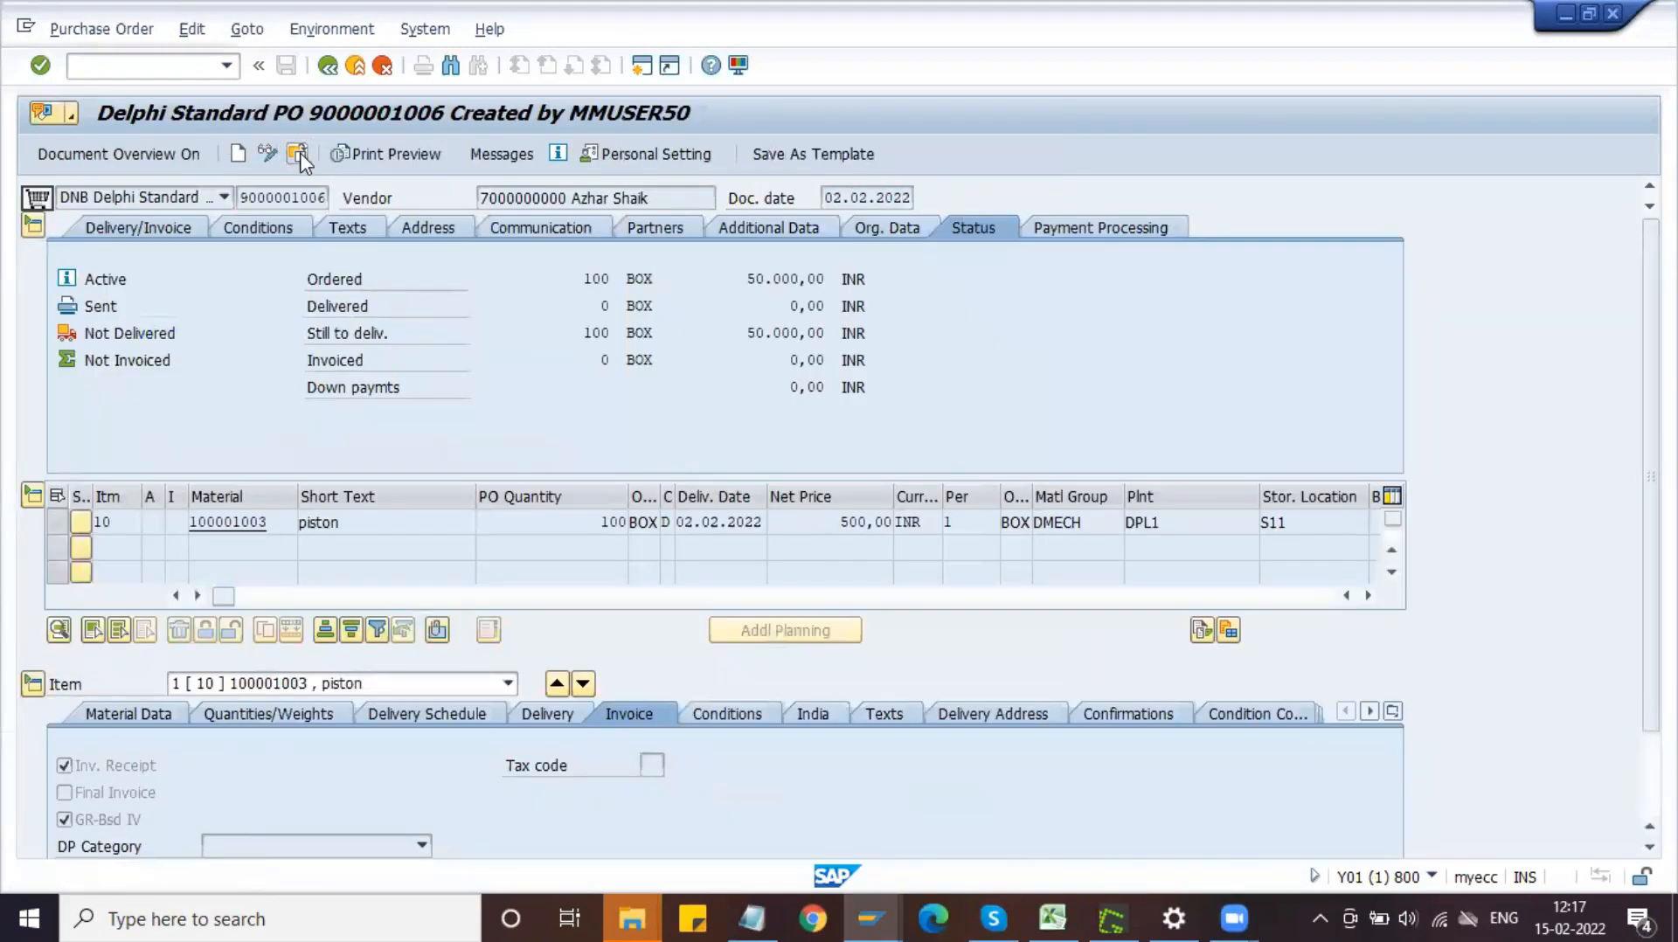
pyautogui.press('Return')
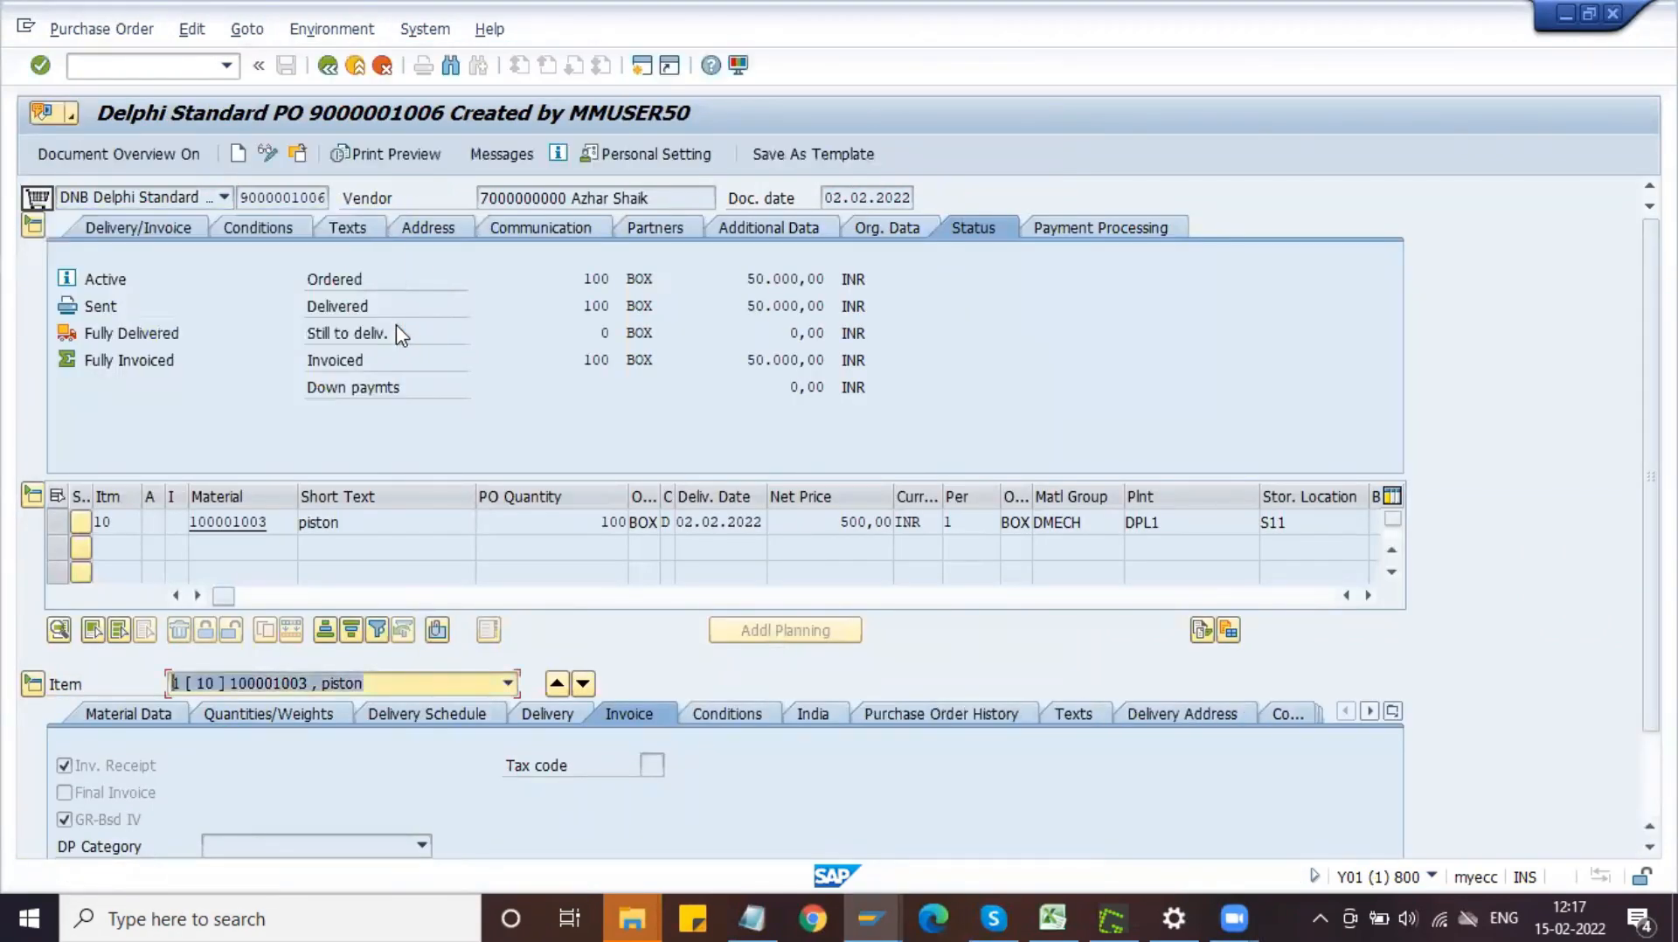
pyautogui.click(980, 714)
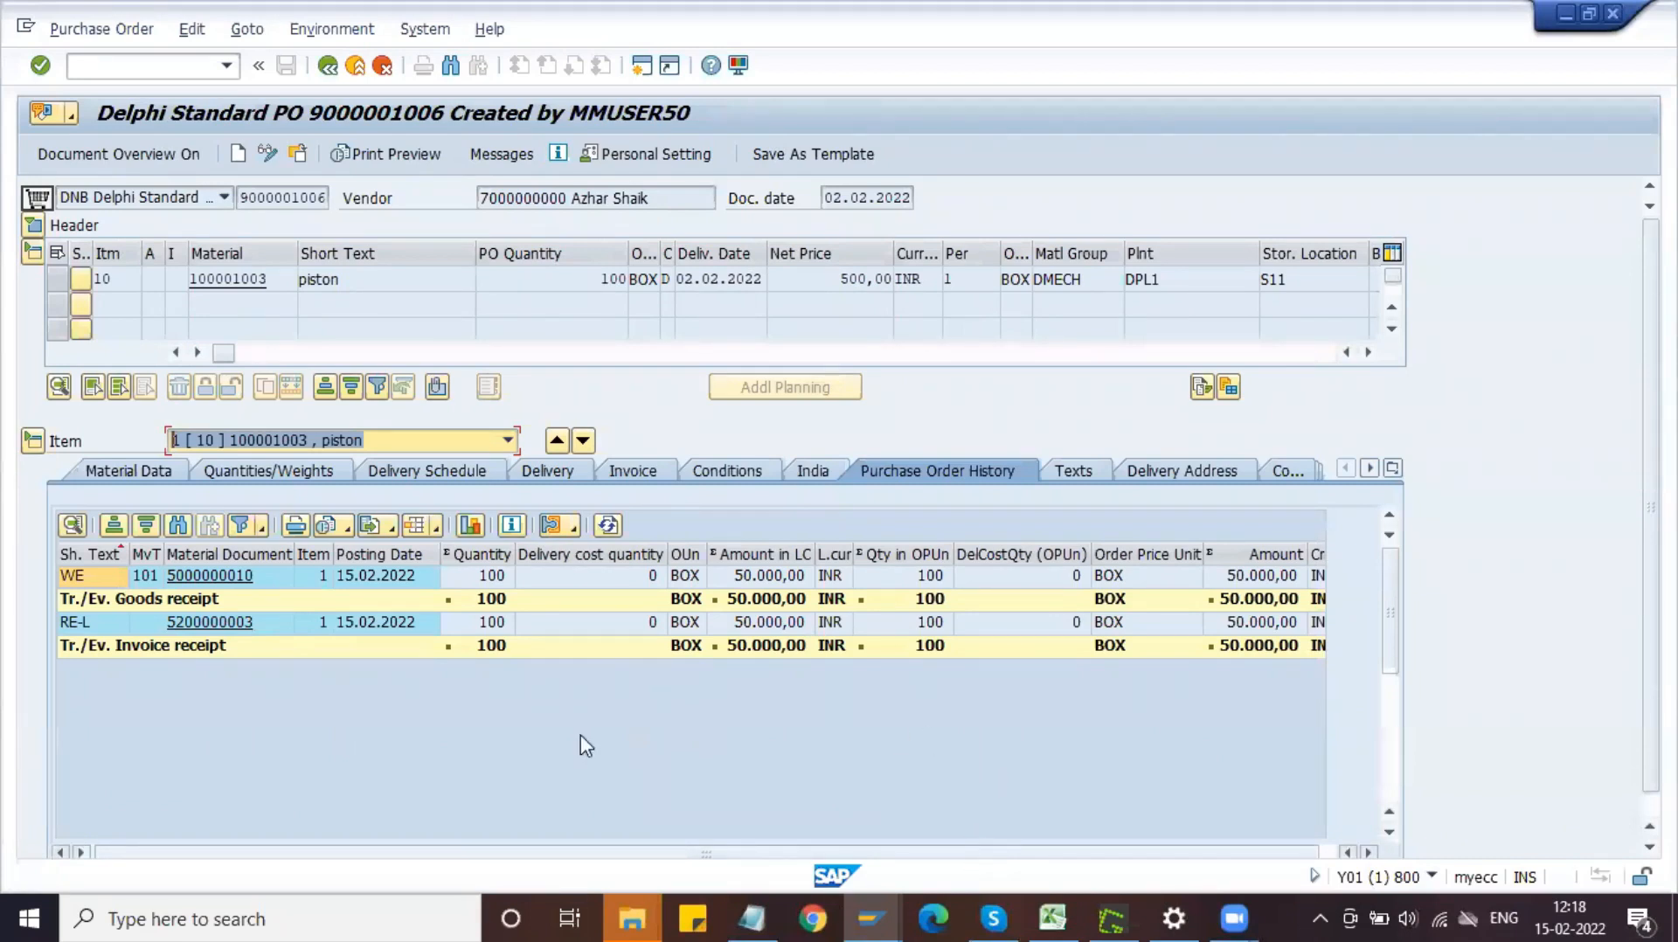
pyautogui.hotkey('alt', 'Tab')
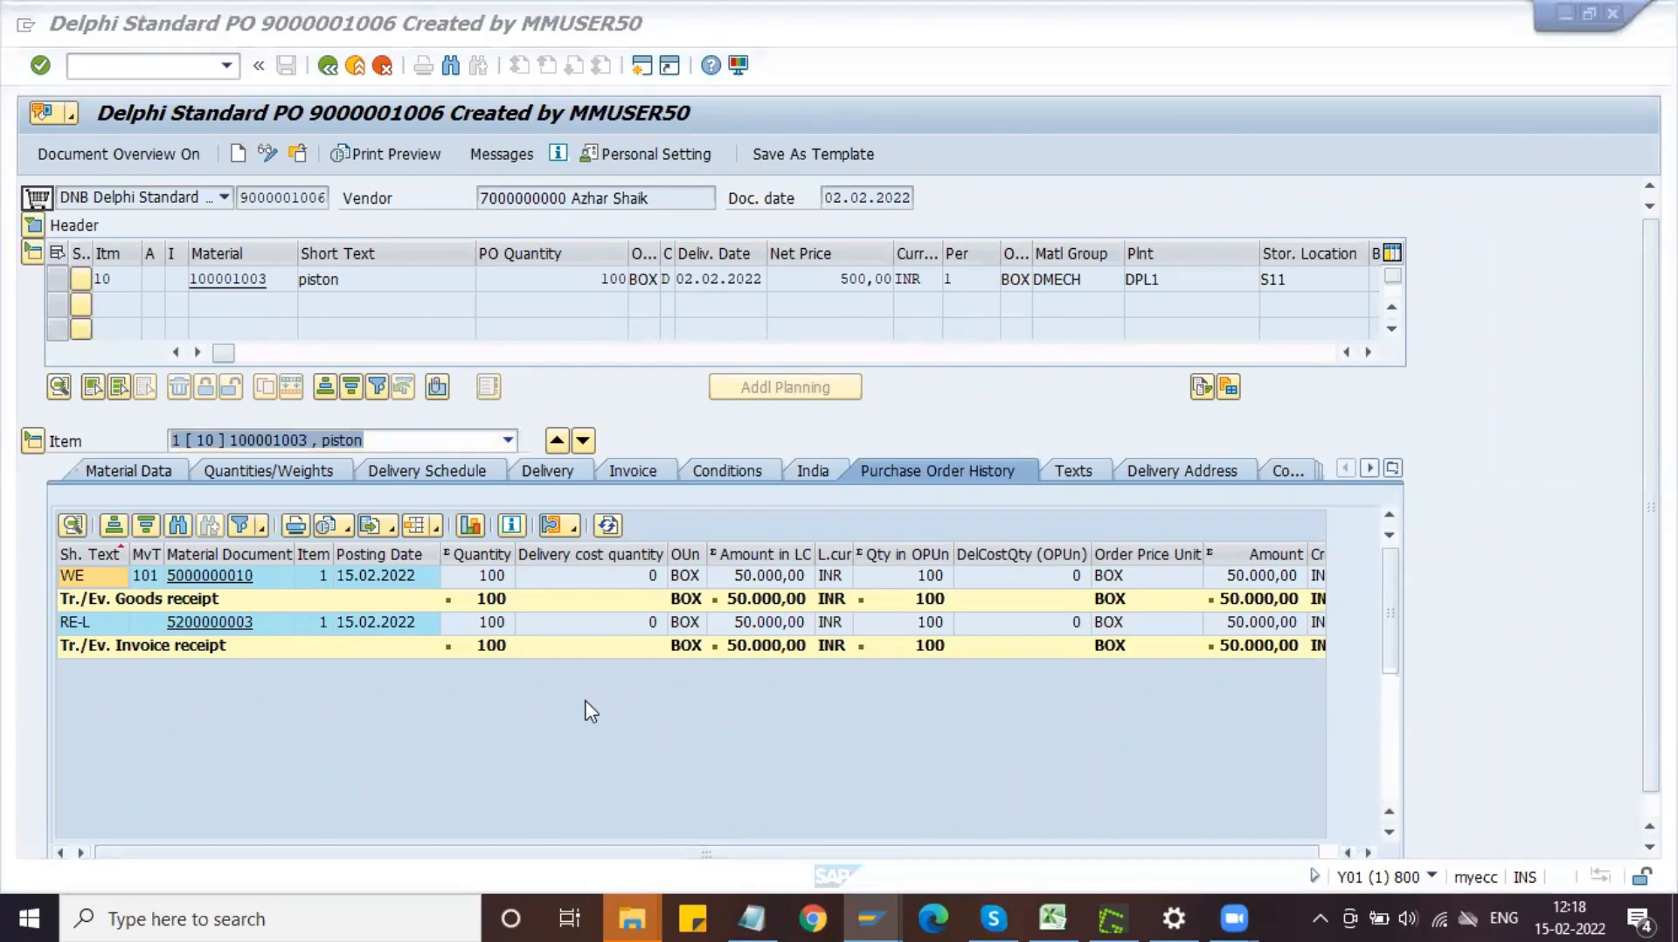